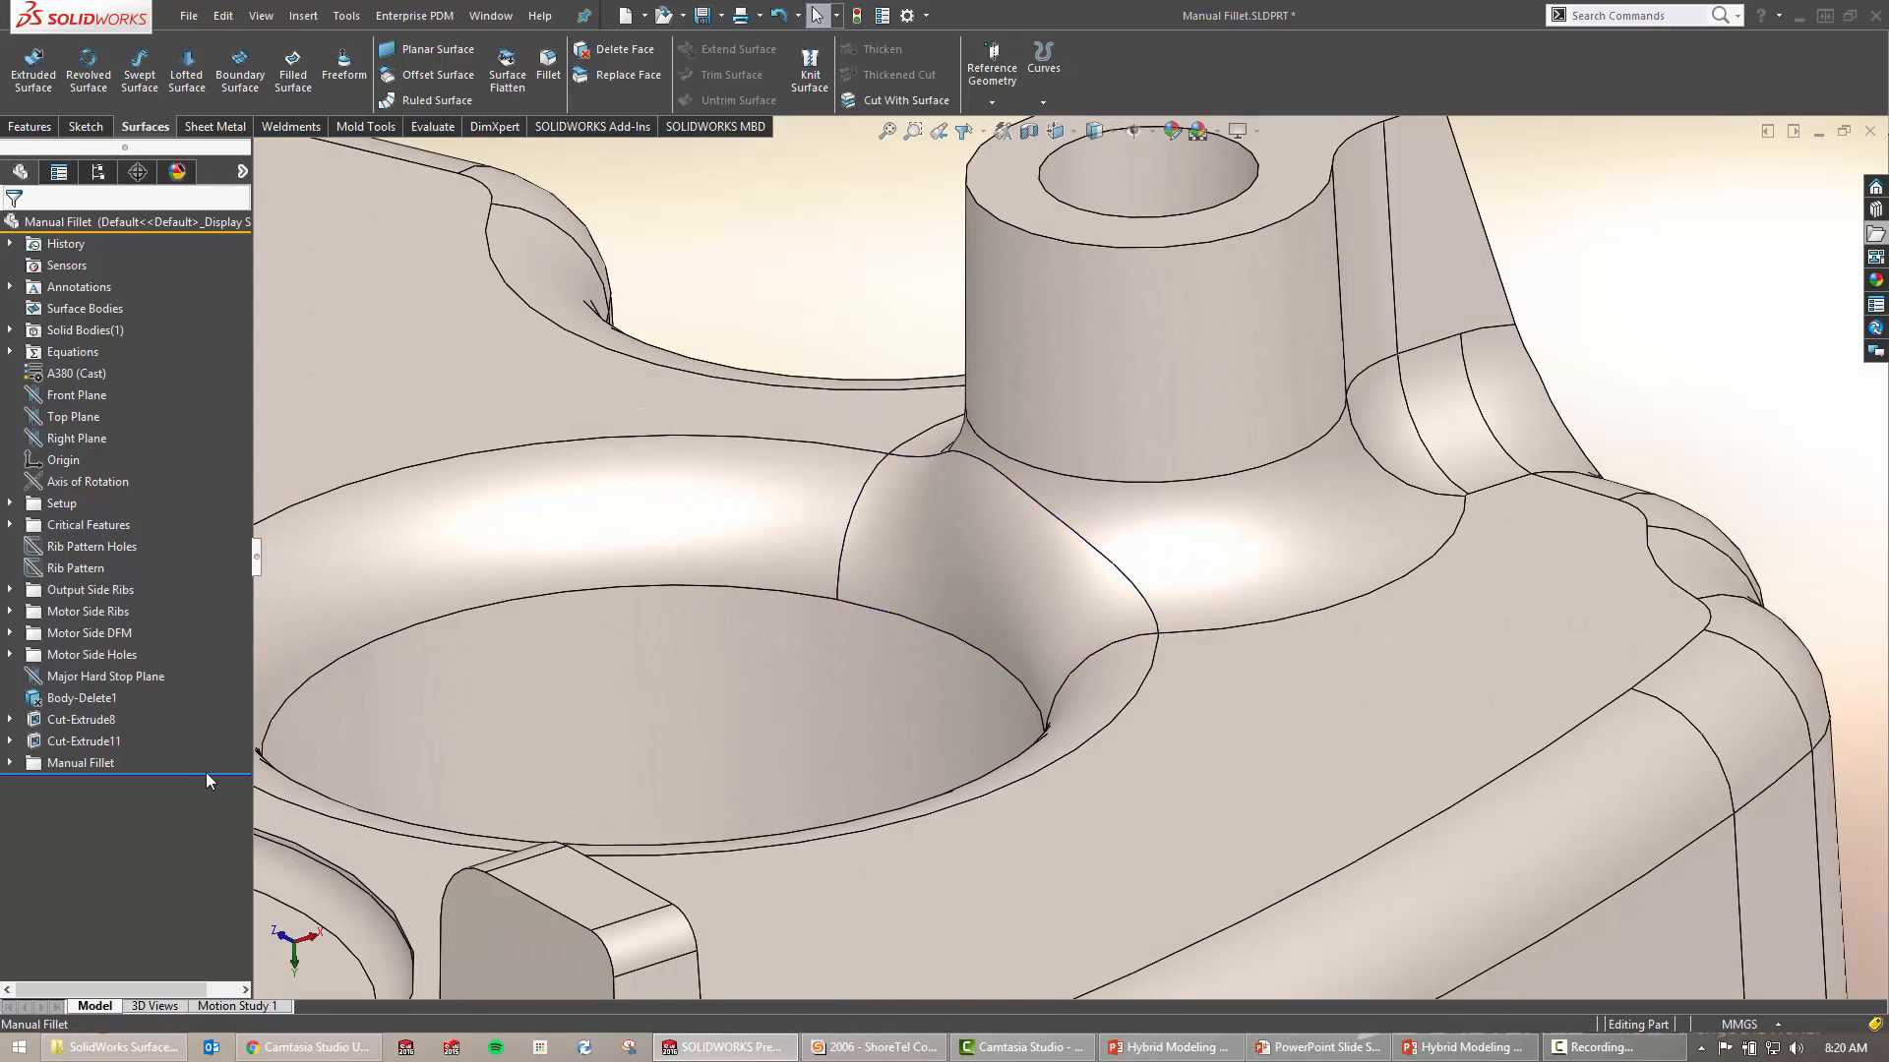
# Roll back above the Manual Fillet folder and give the hole's top edge a 3 mm constant-size fillet
pyautogui.moveTo(216, 773); pyautogui.dragTo(219, 754)
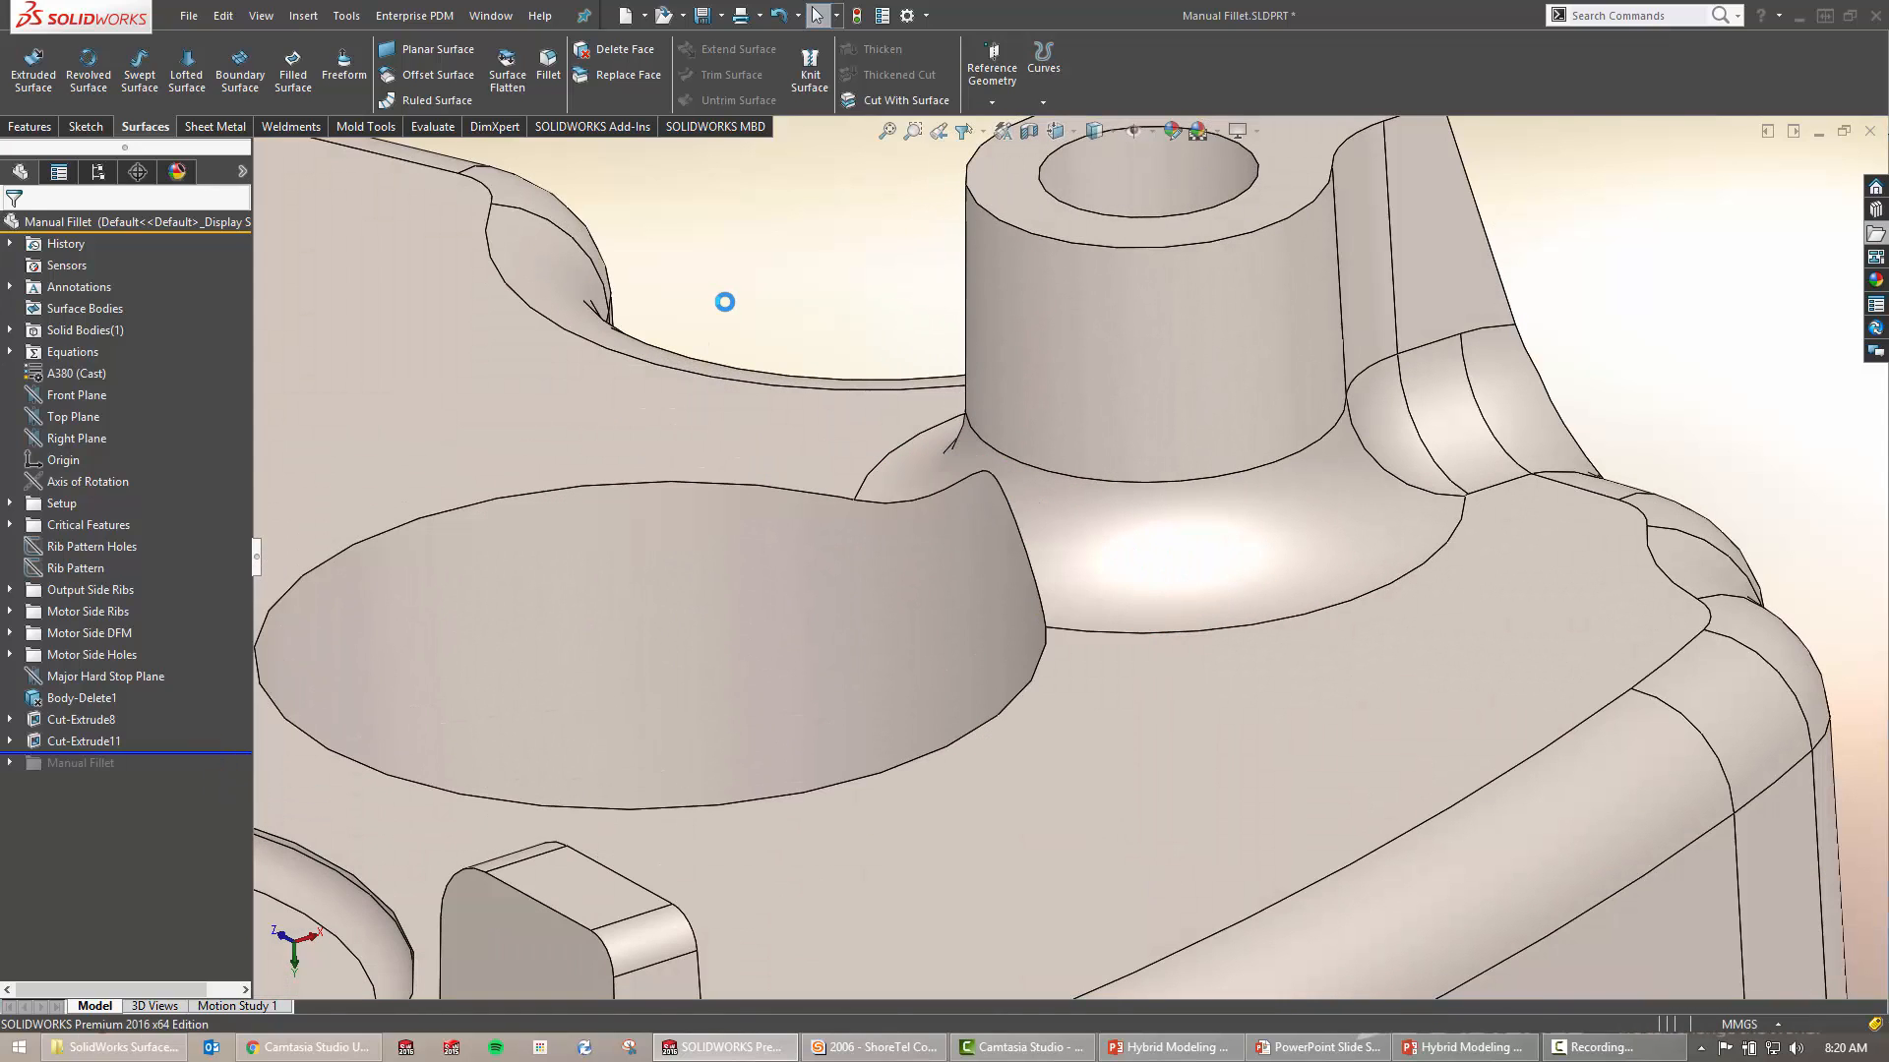
pyautogui.scroll(2, 876, 367)
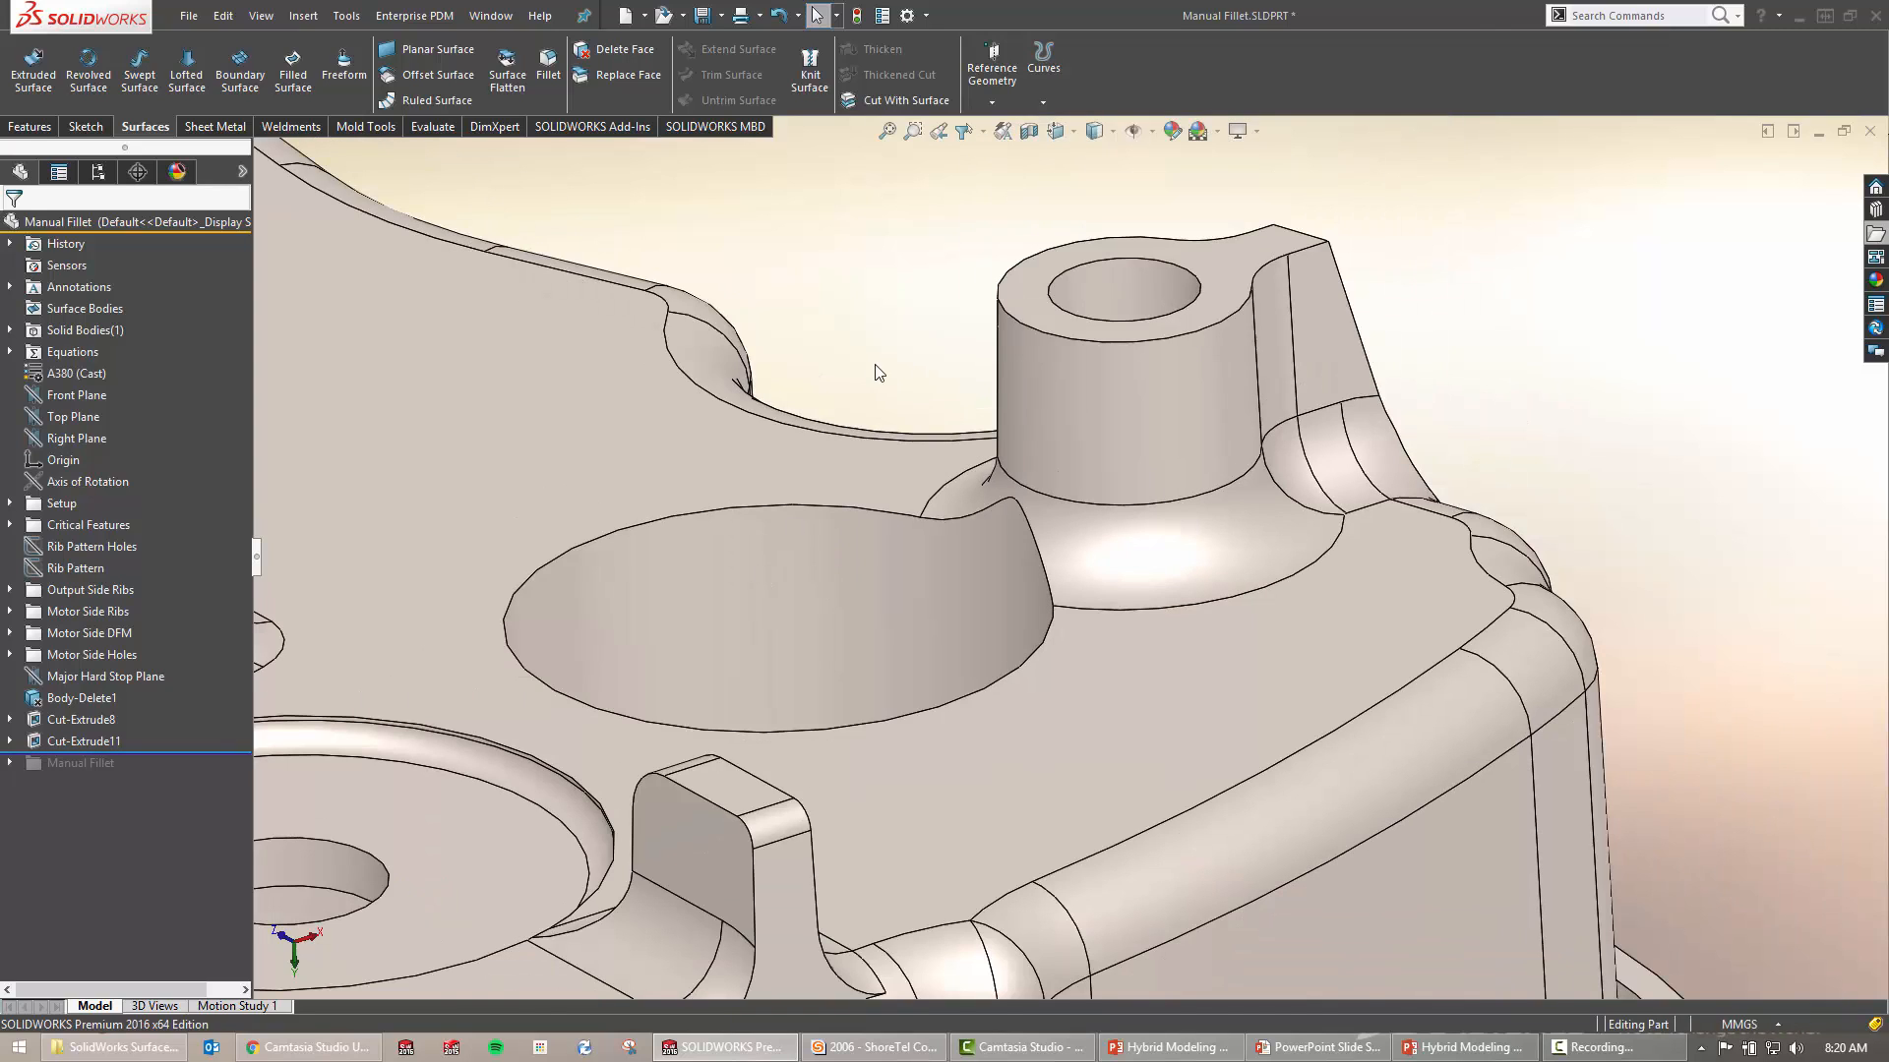
pyautogui.click(845, 490)
pyautogui.click(864, 523)
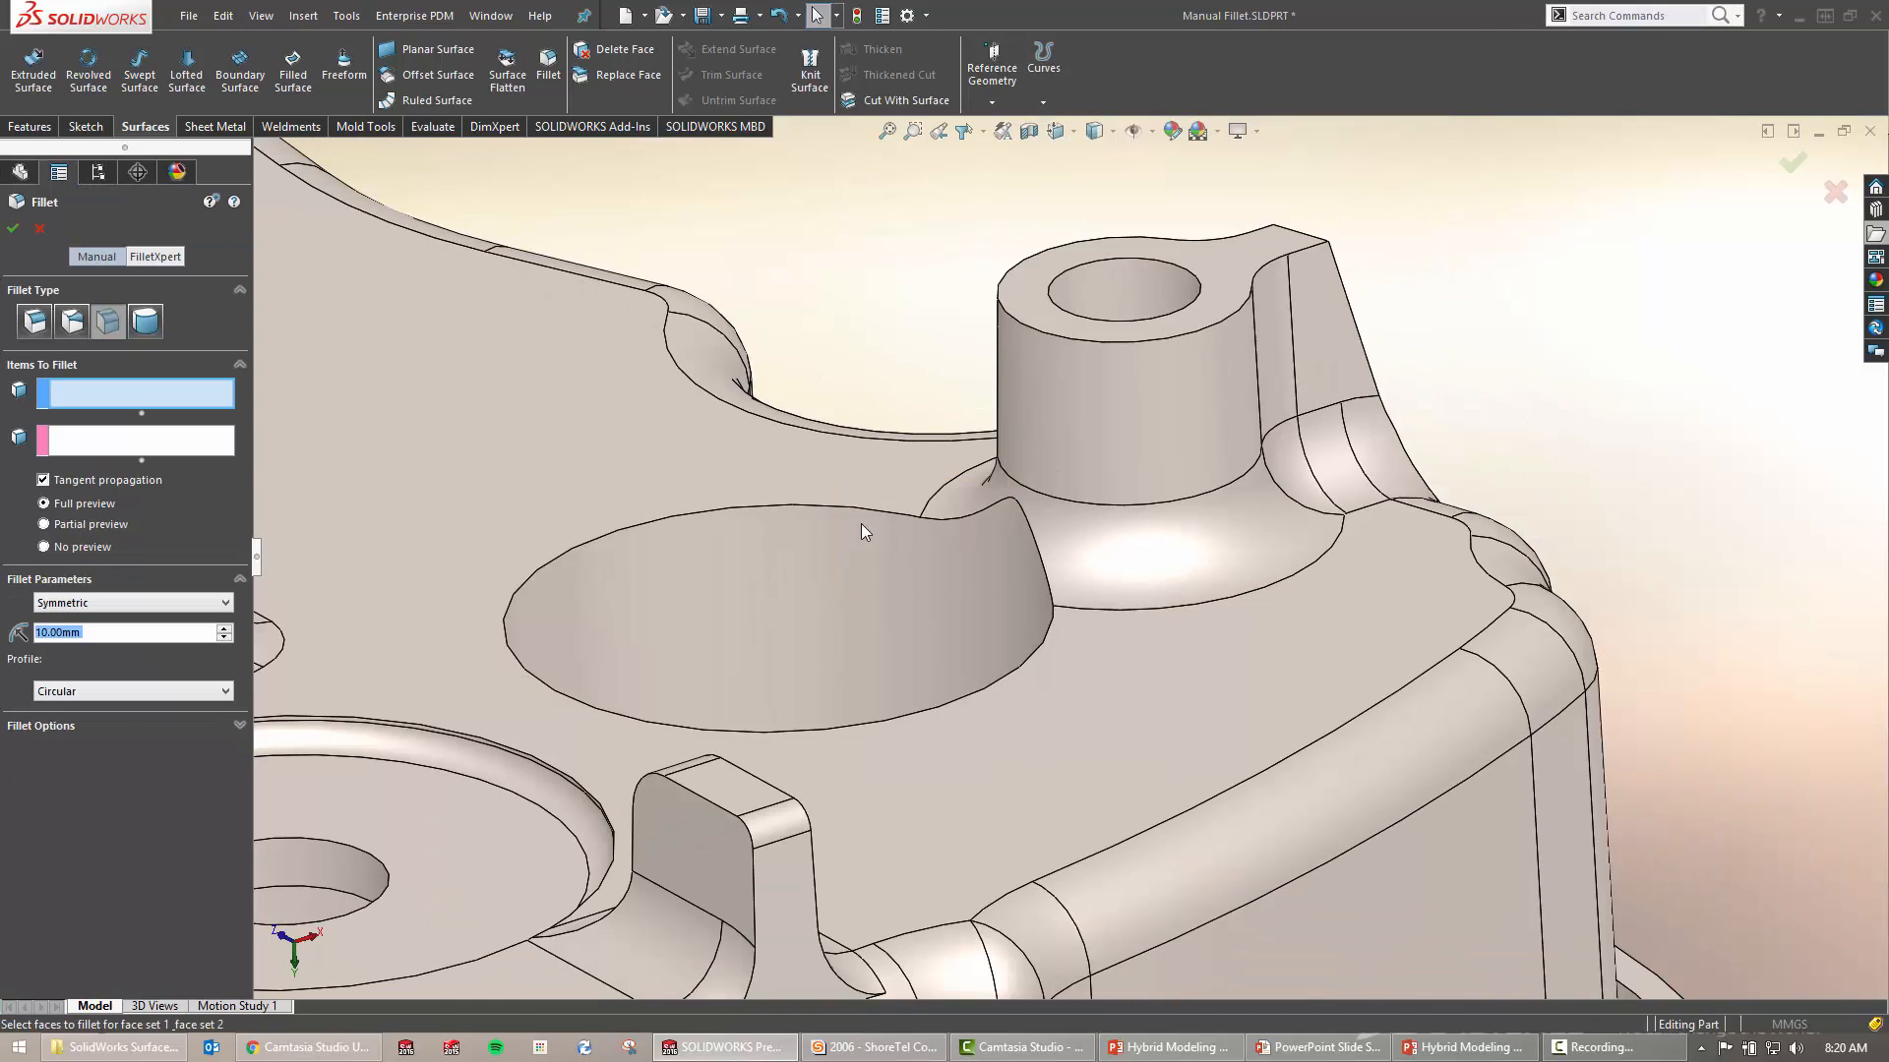
pyautogui.click(786, 569)
pyautogui.click(35, 321)
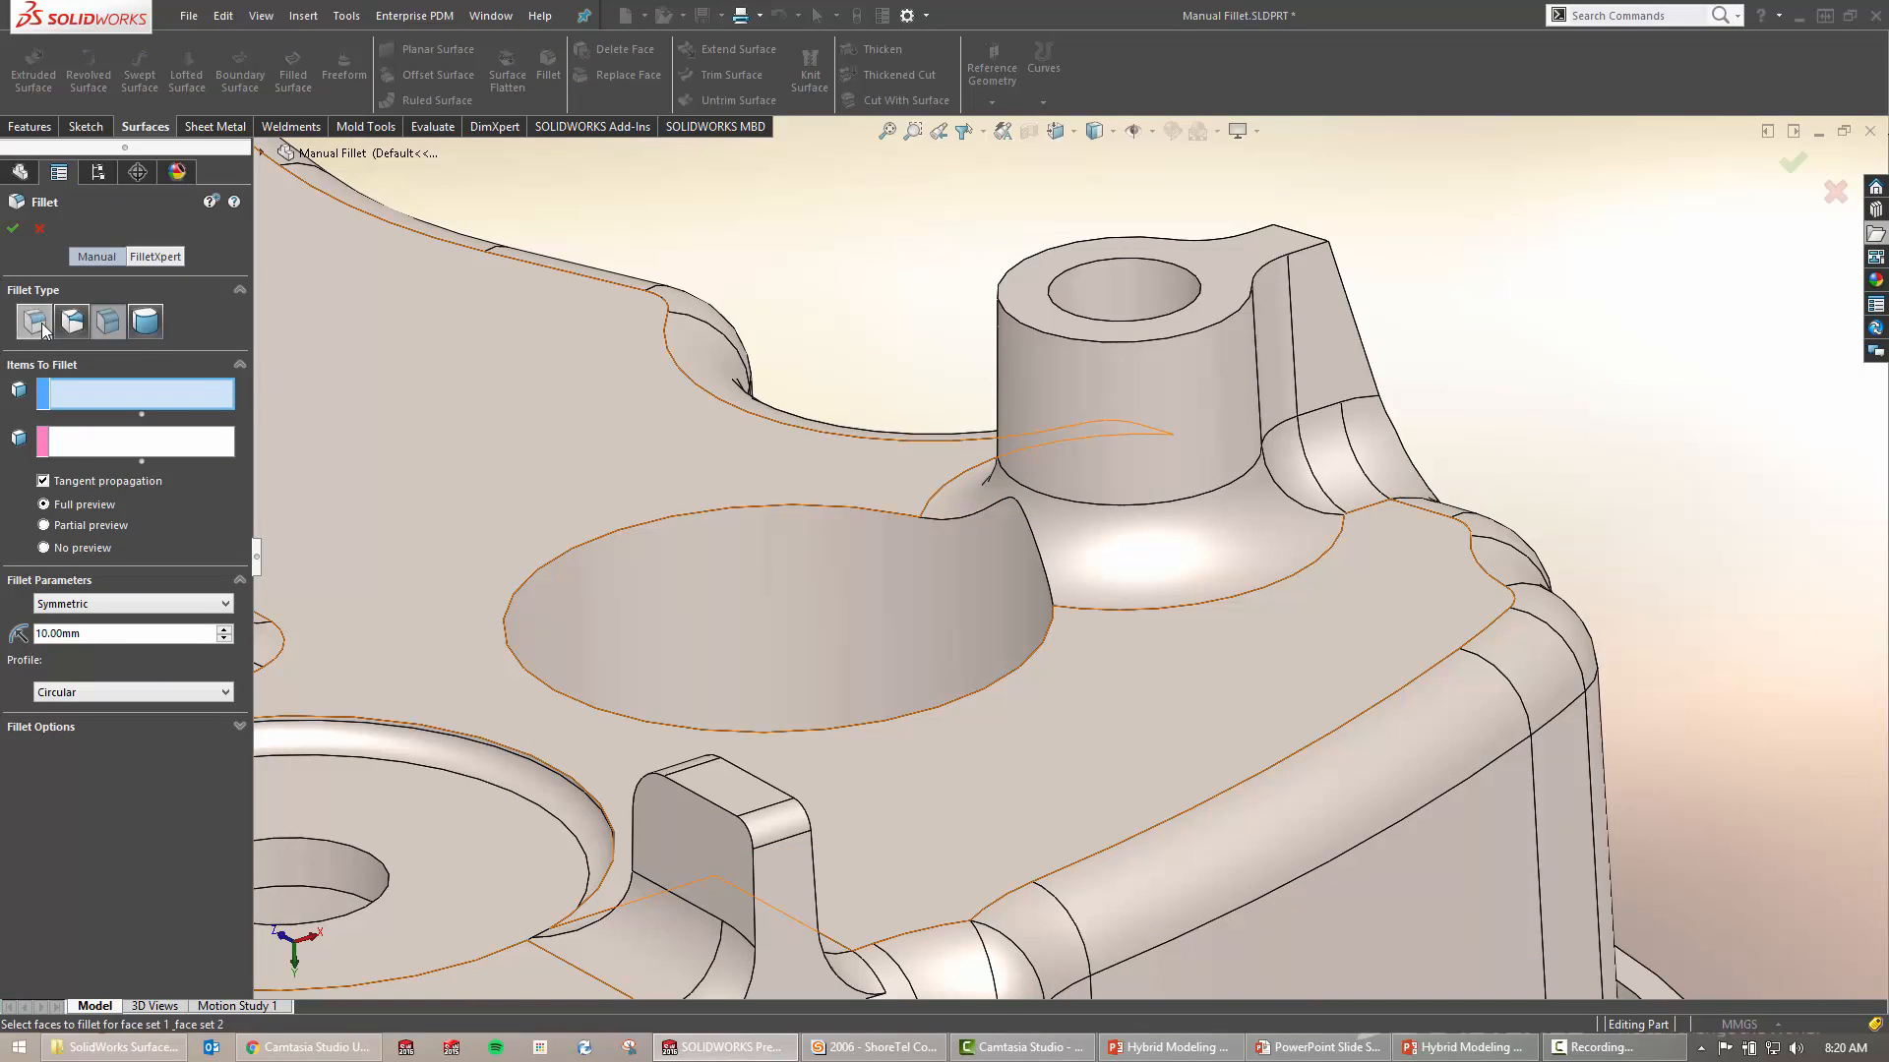
pyautogui.click(836, 506)
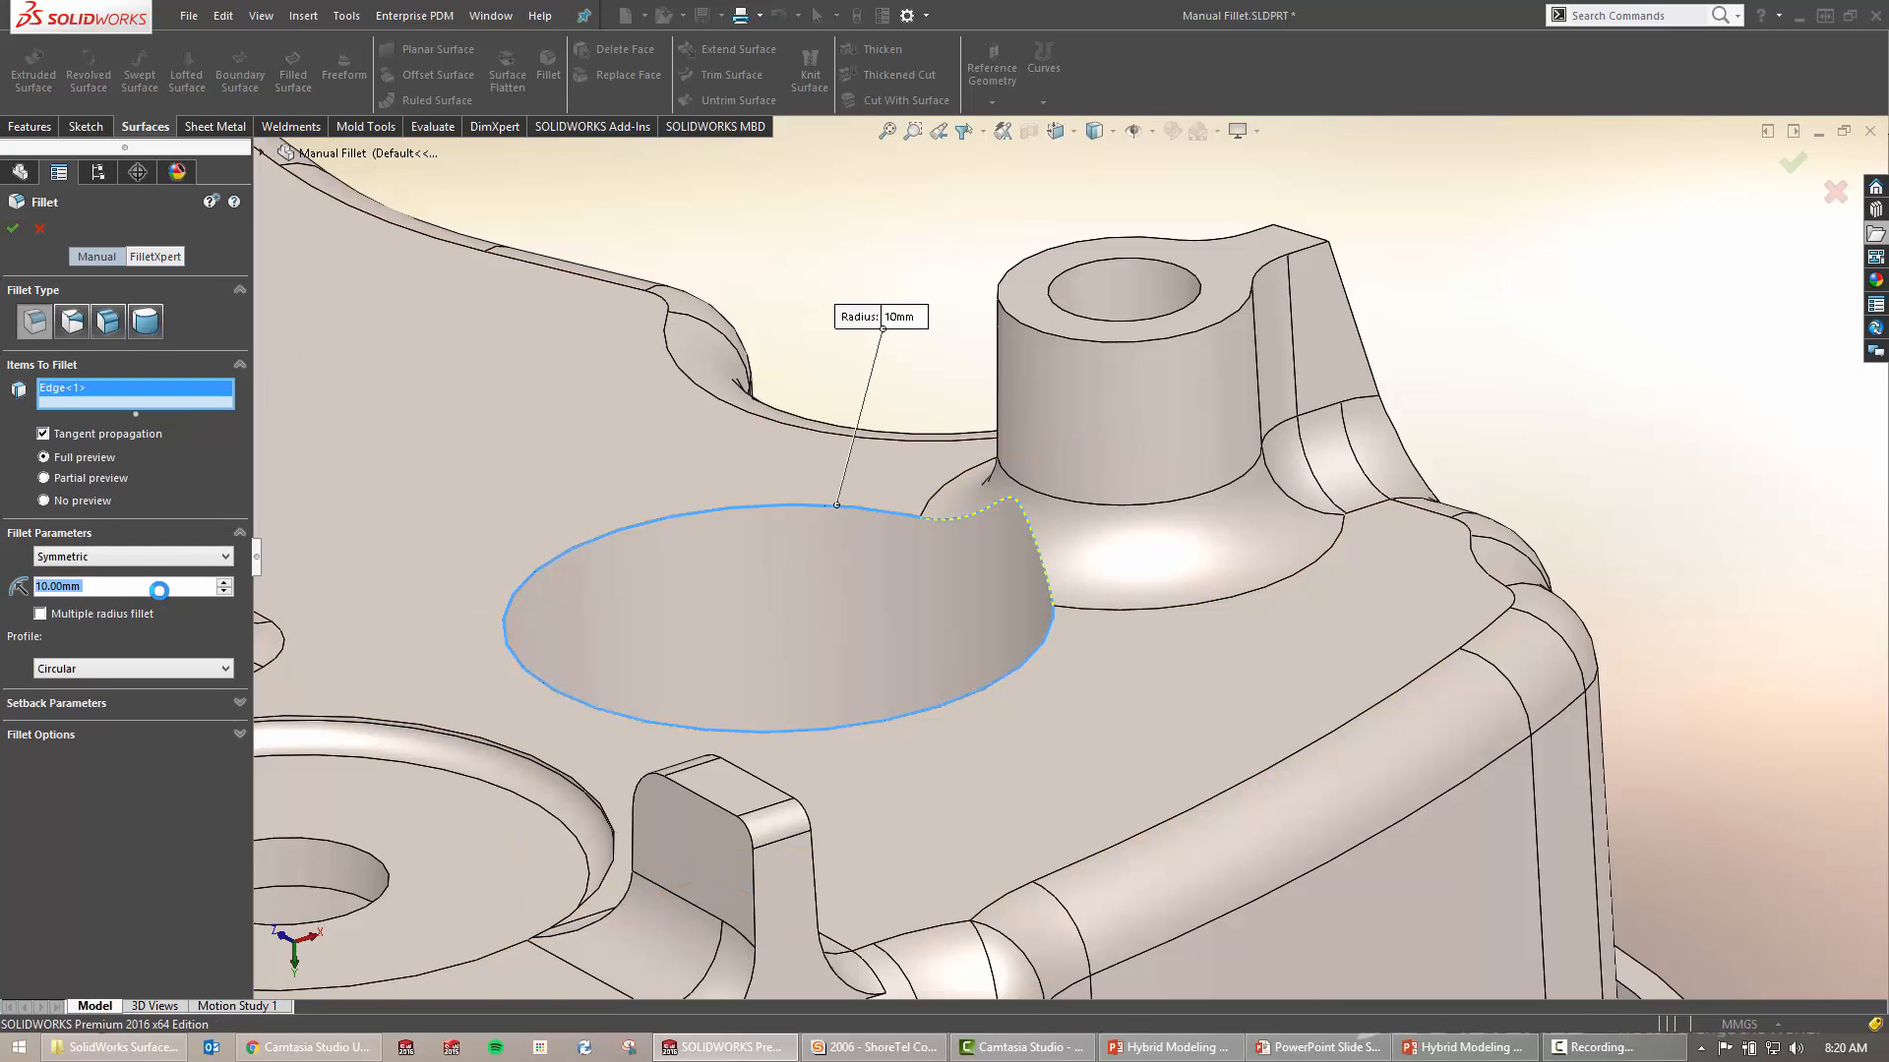
pyautogui.write('3')
pyautogui.press('Return')
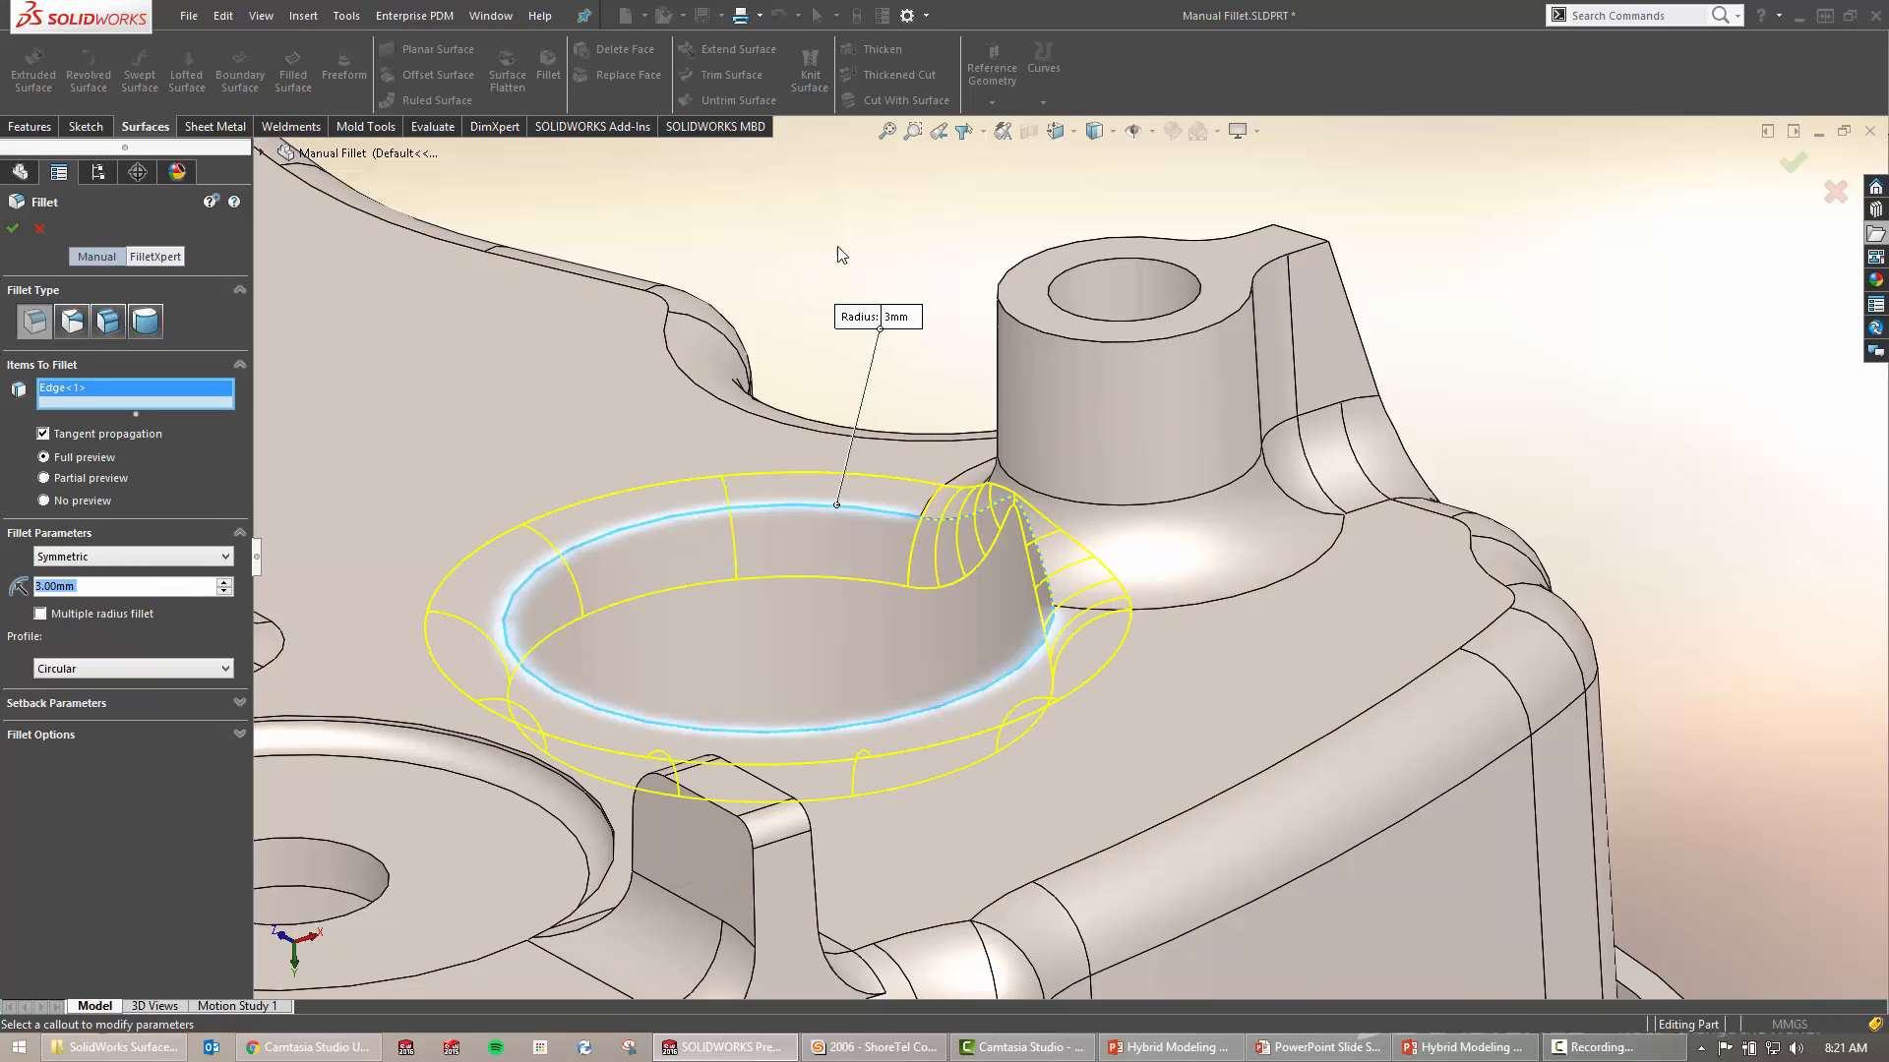
pyautogui.moveTo(833, 247); pyautogui.dragTo(906, 248, button='right')
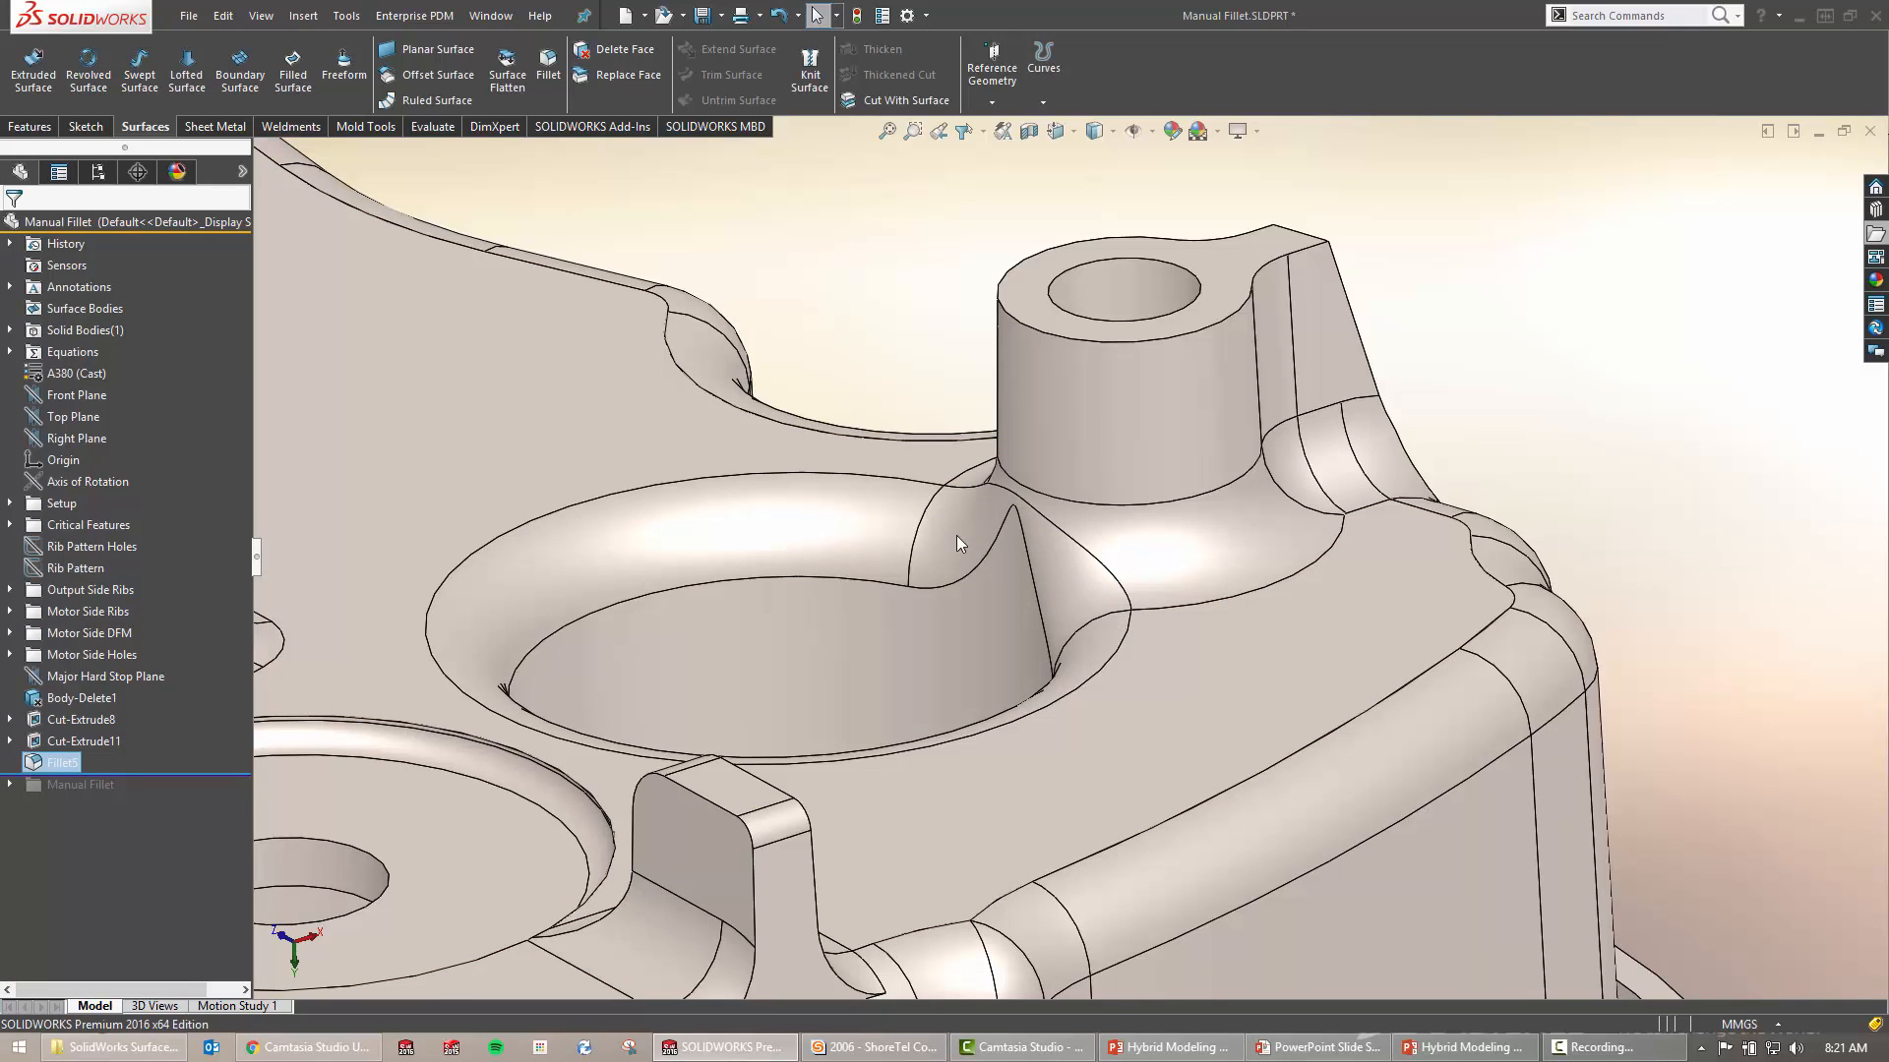
pyautogui.click(1105, 606)
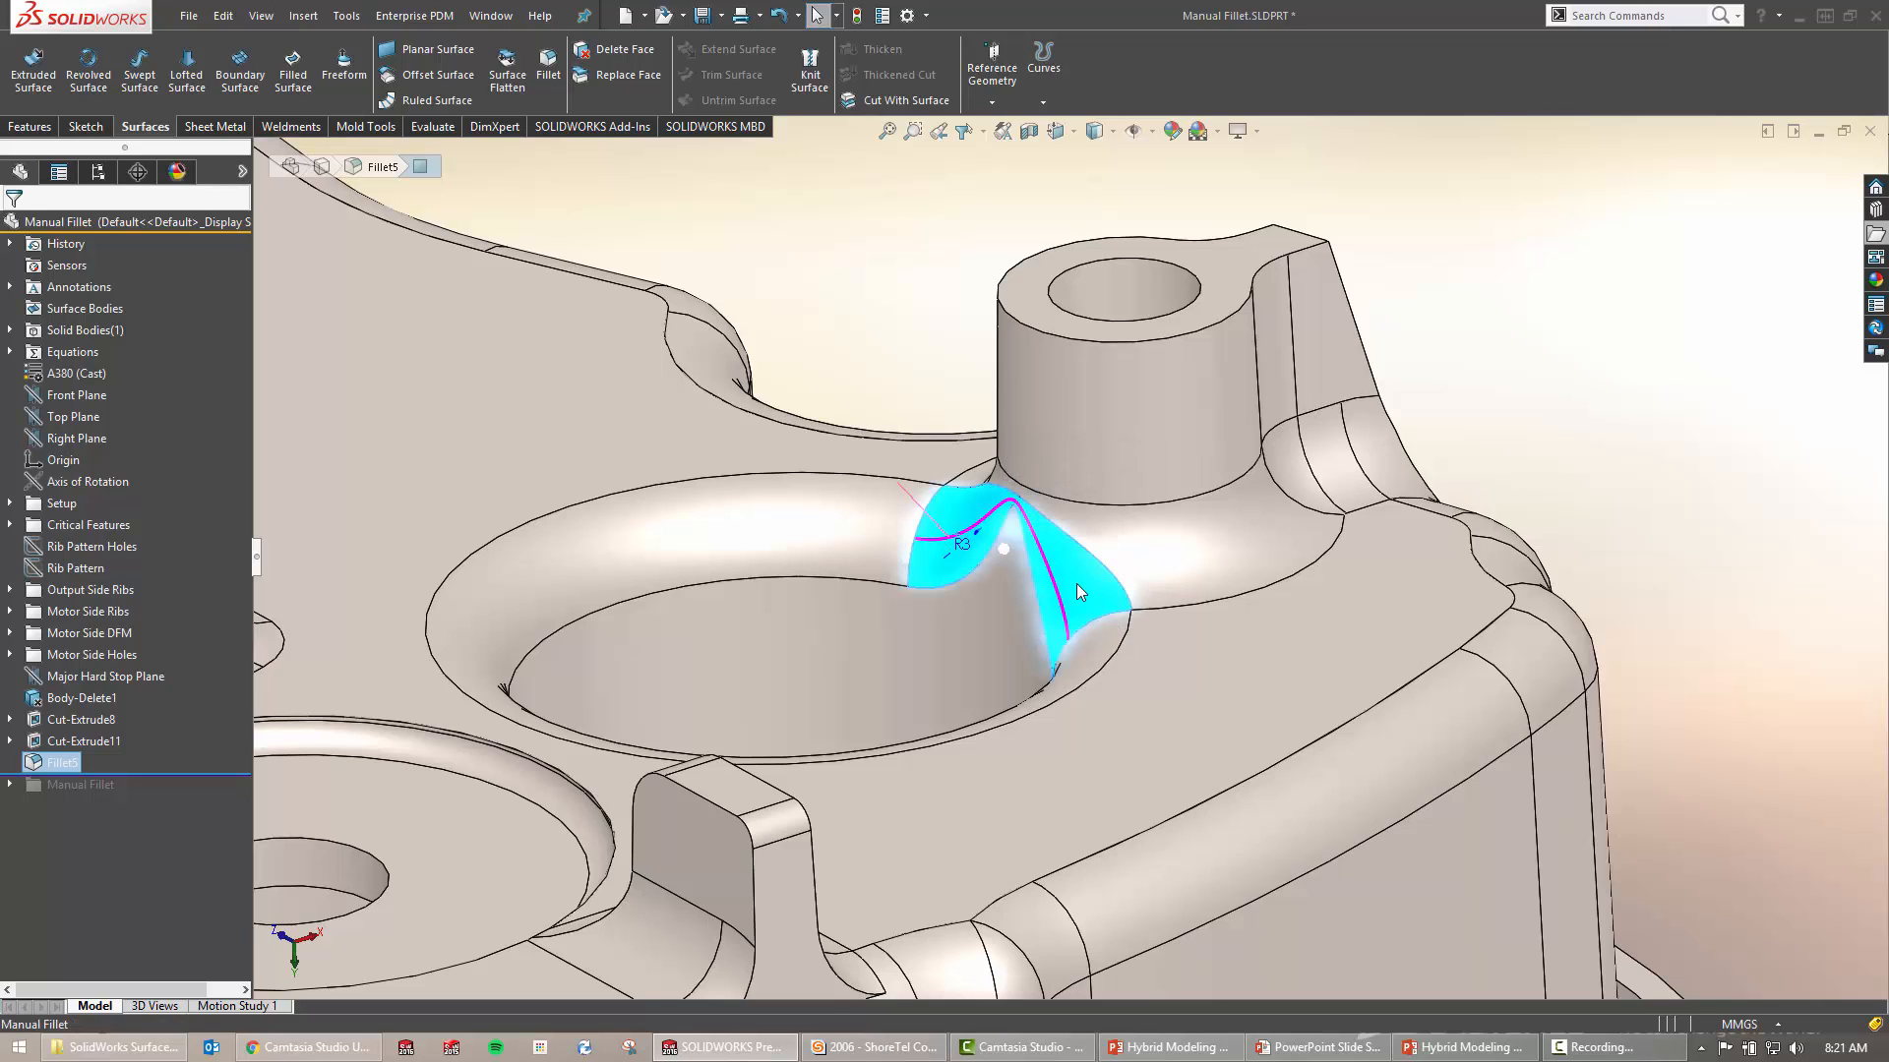
pyautogui.press('Escape')
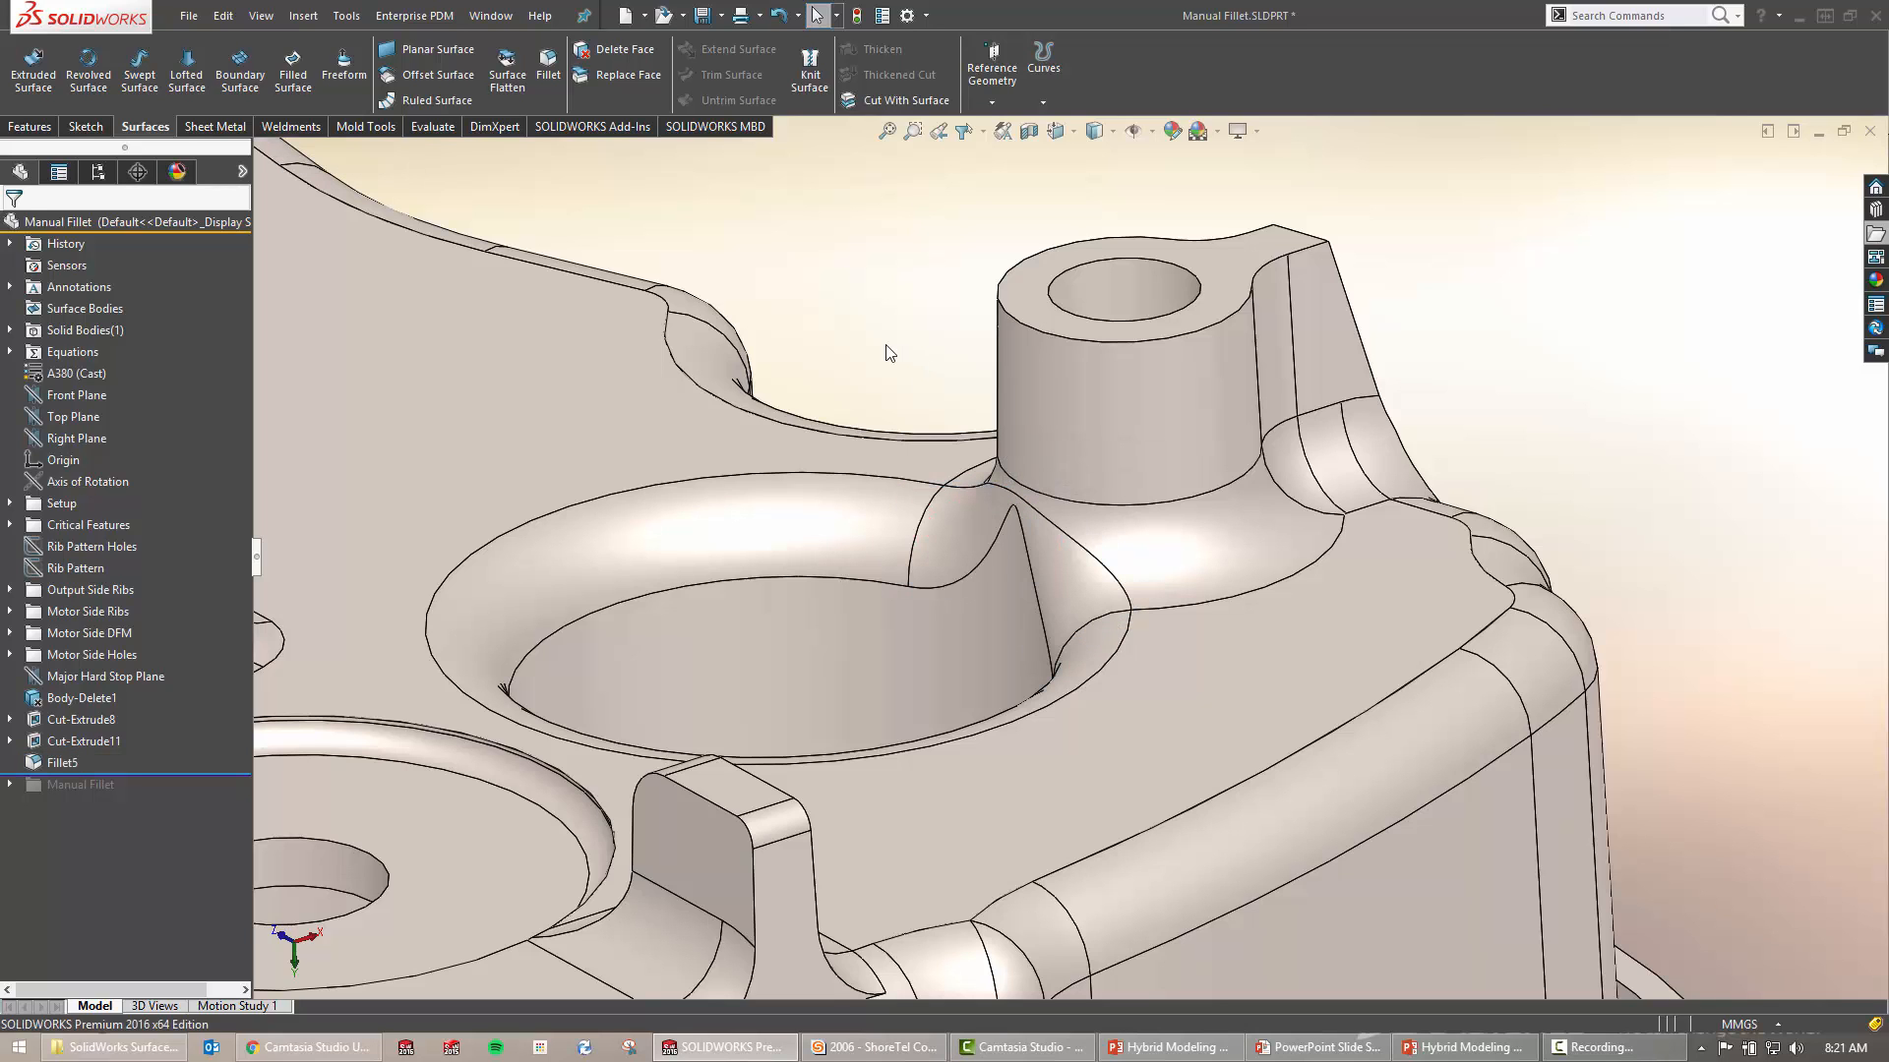
pyautogui.moveTo(934, 430); pyautogui.dragTo(1097, 599, button='middle')
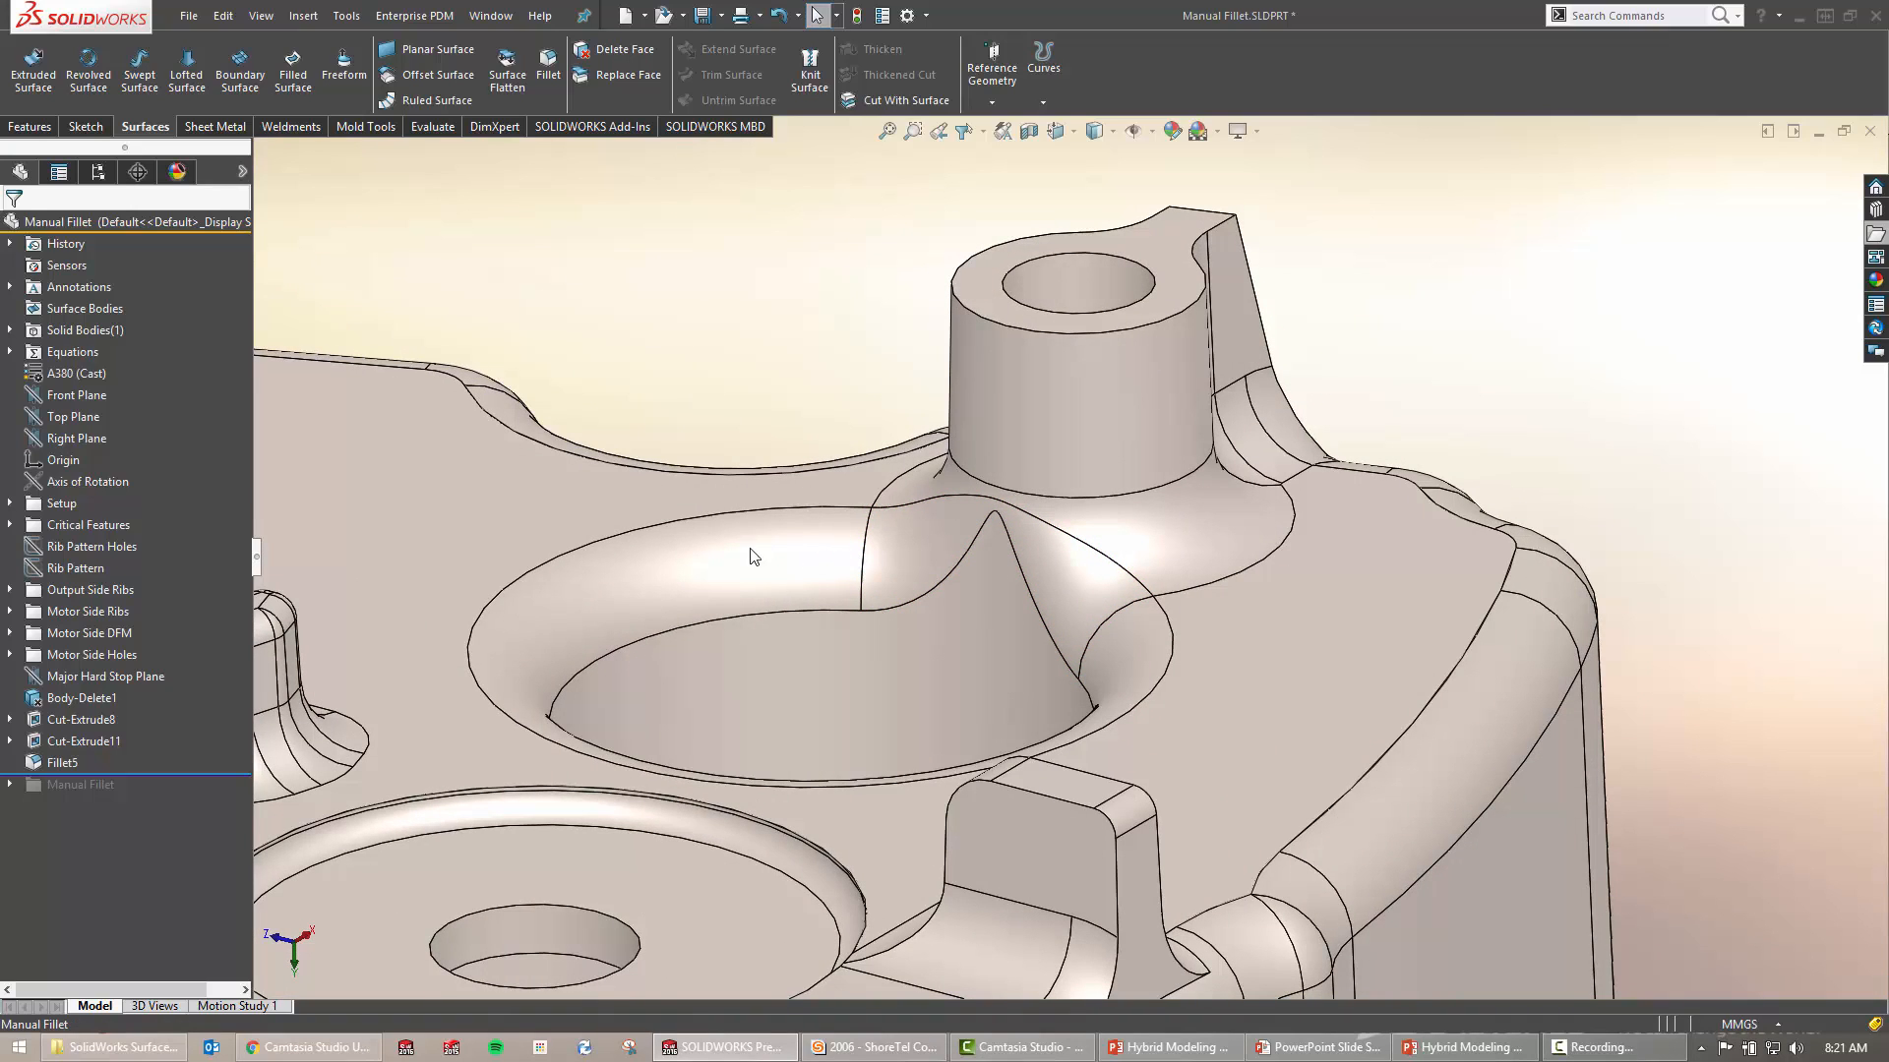
pyautogui.click(705, 588)
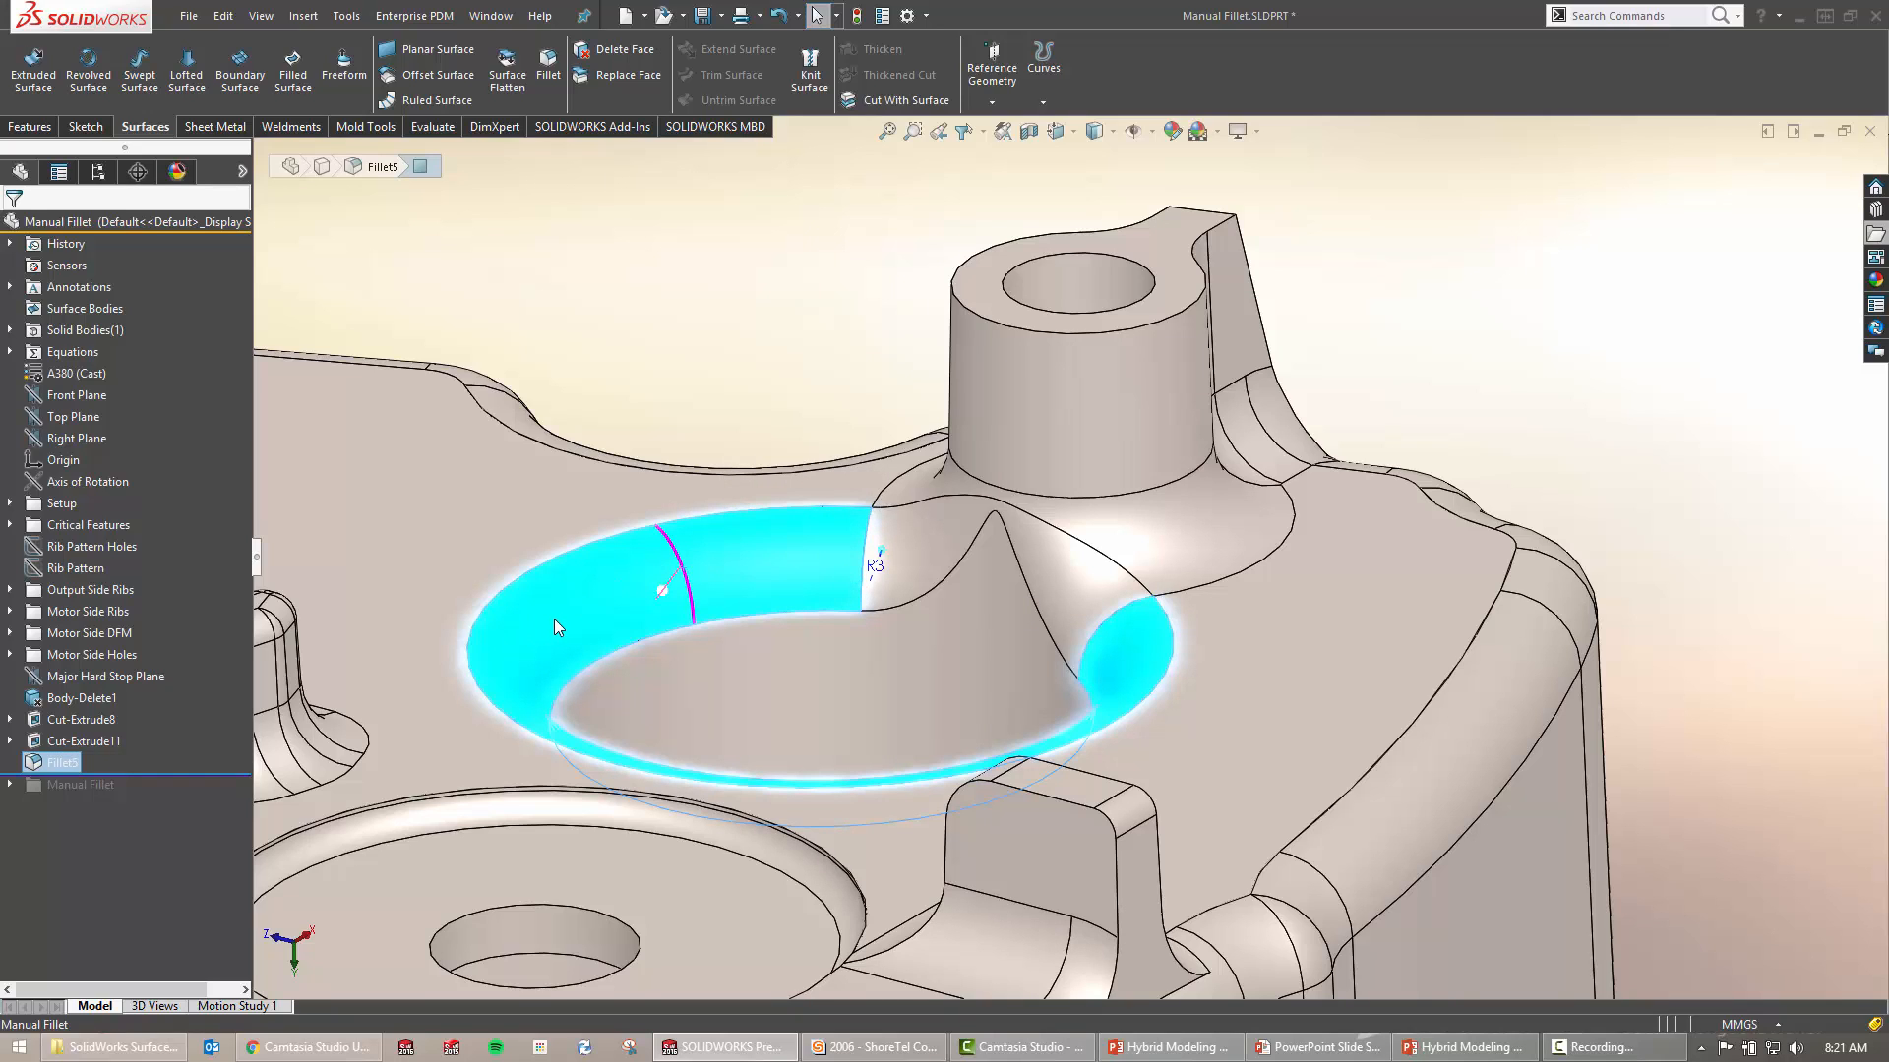
pyautogui.press('Escape')
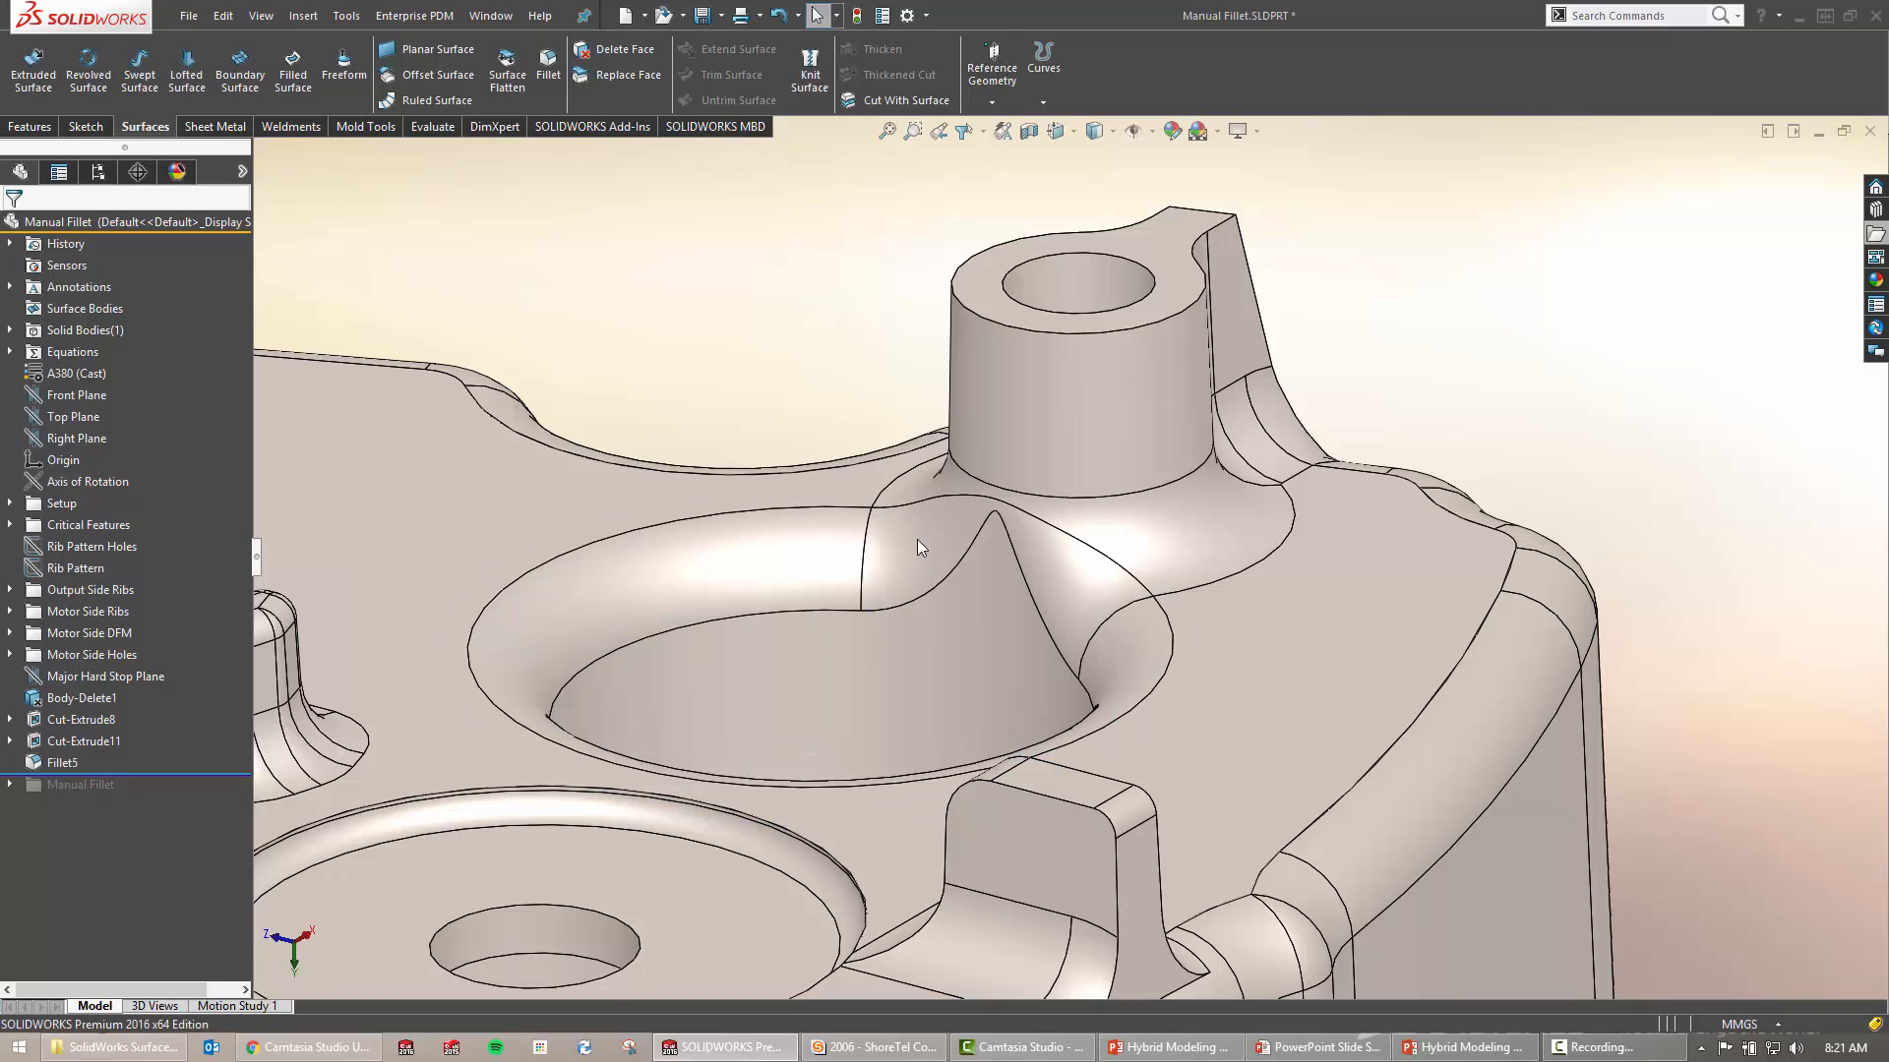
pyautogui.click(916, 543)
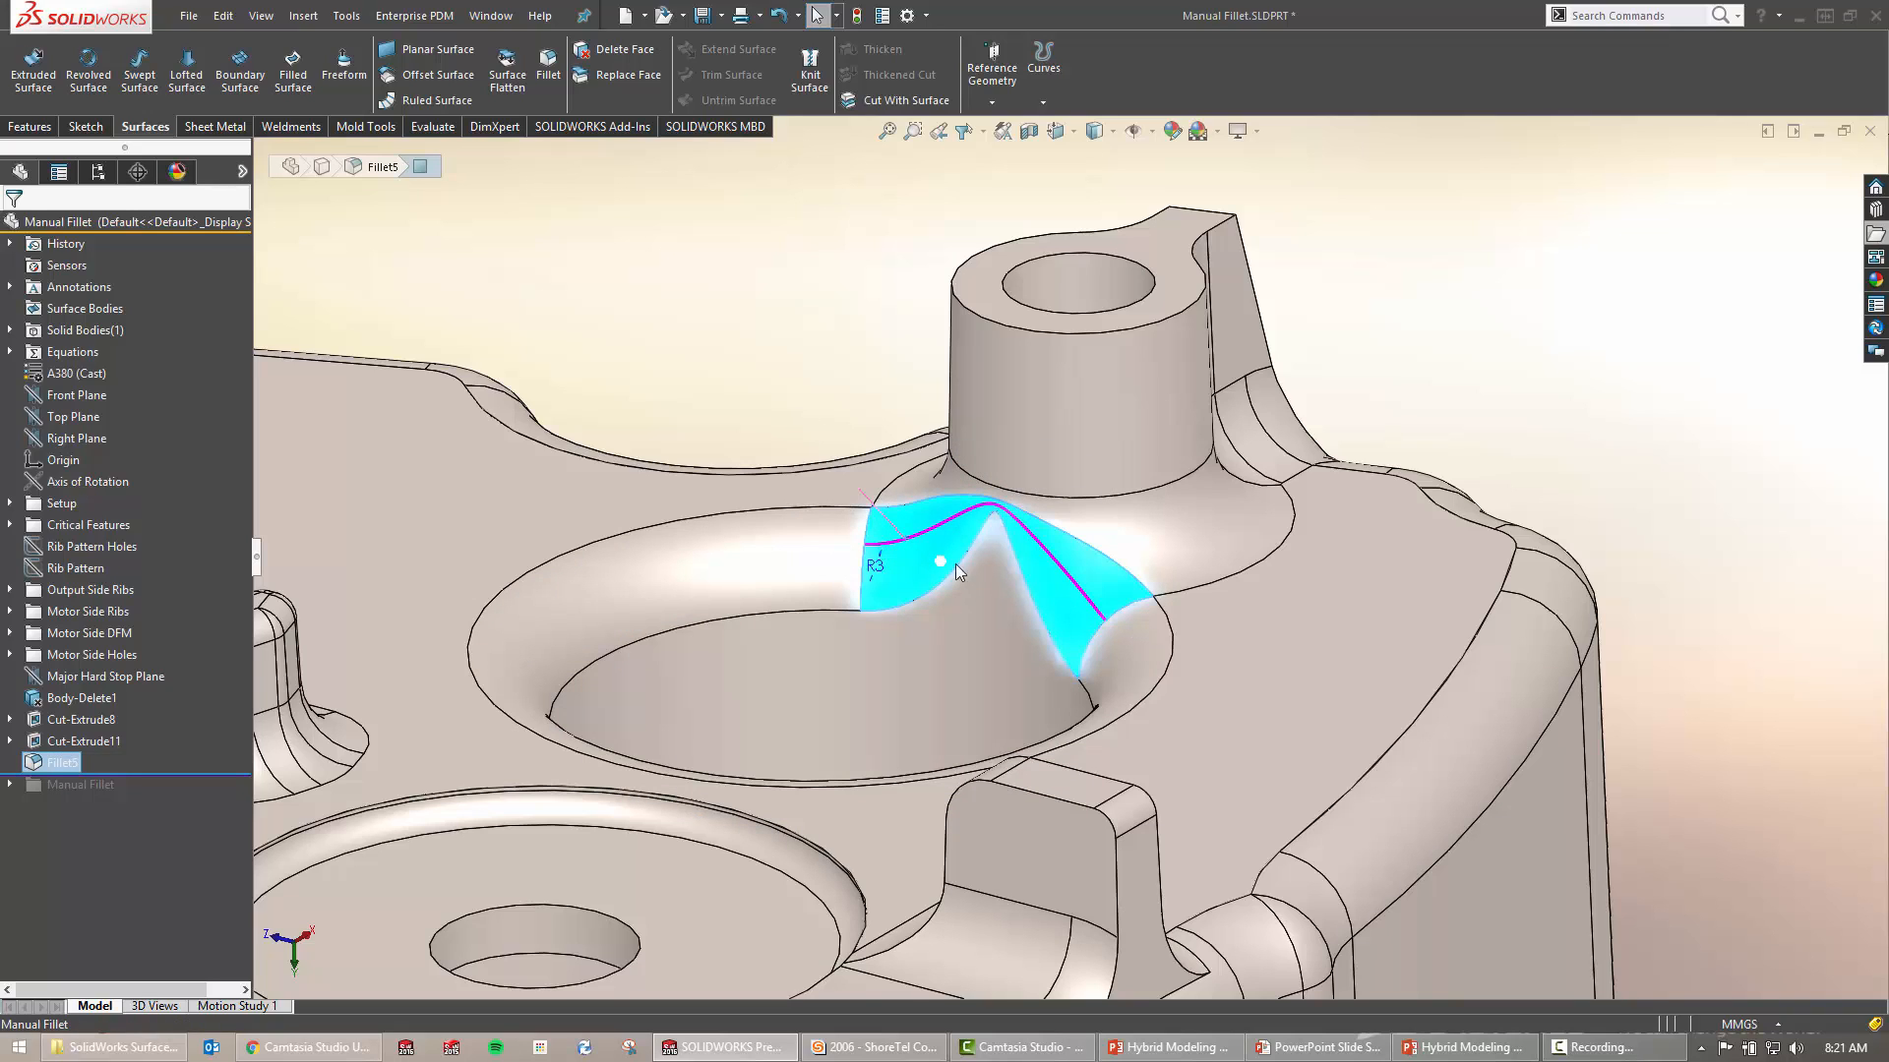
pyautogui.click(866, 523)
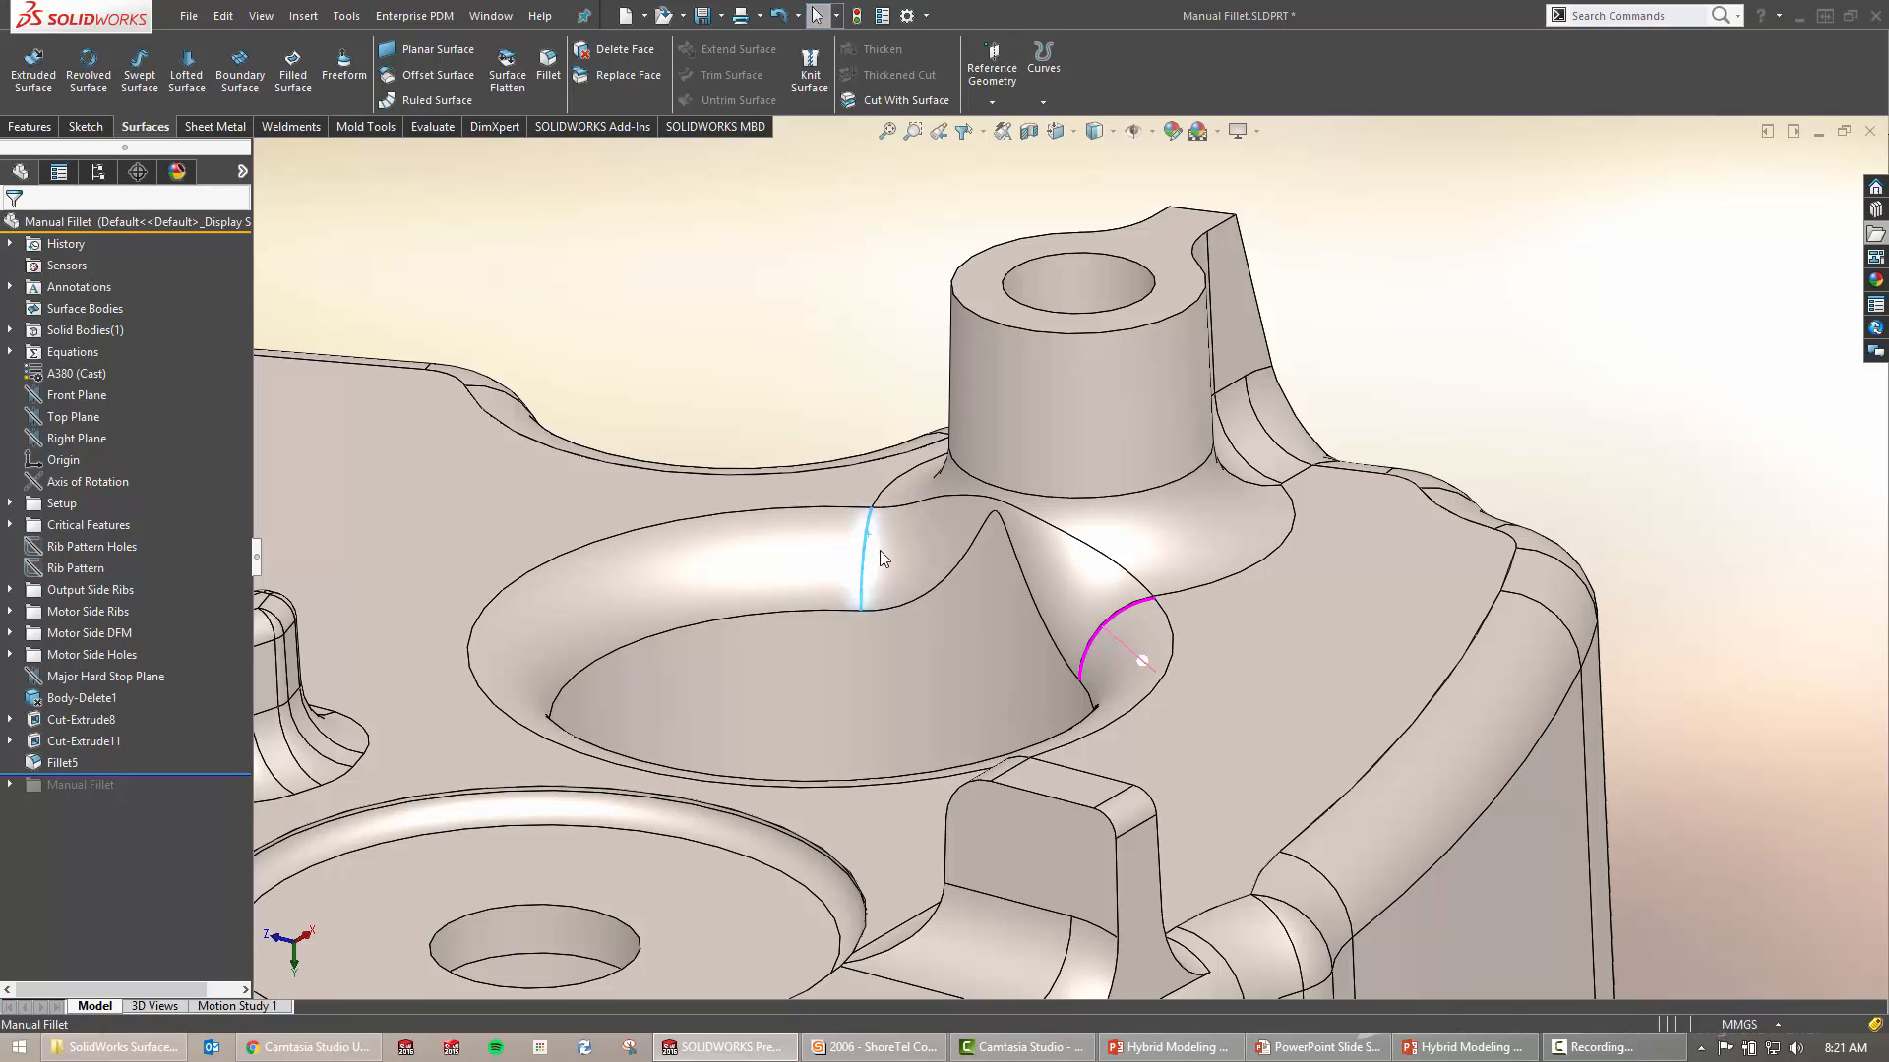
pyautogui.click(729, 391)
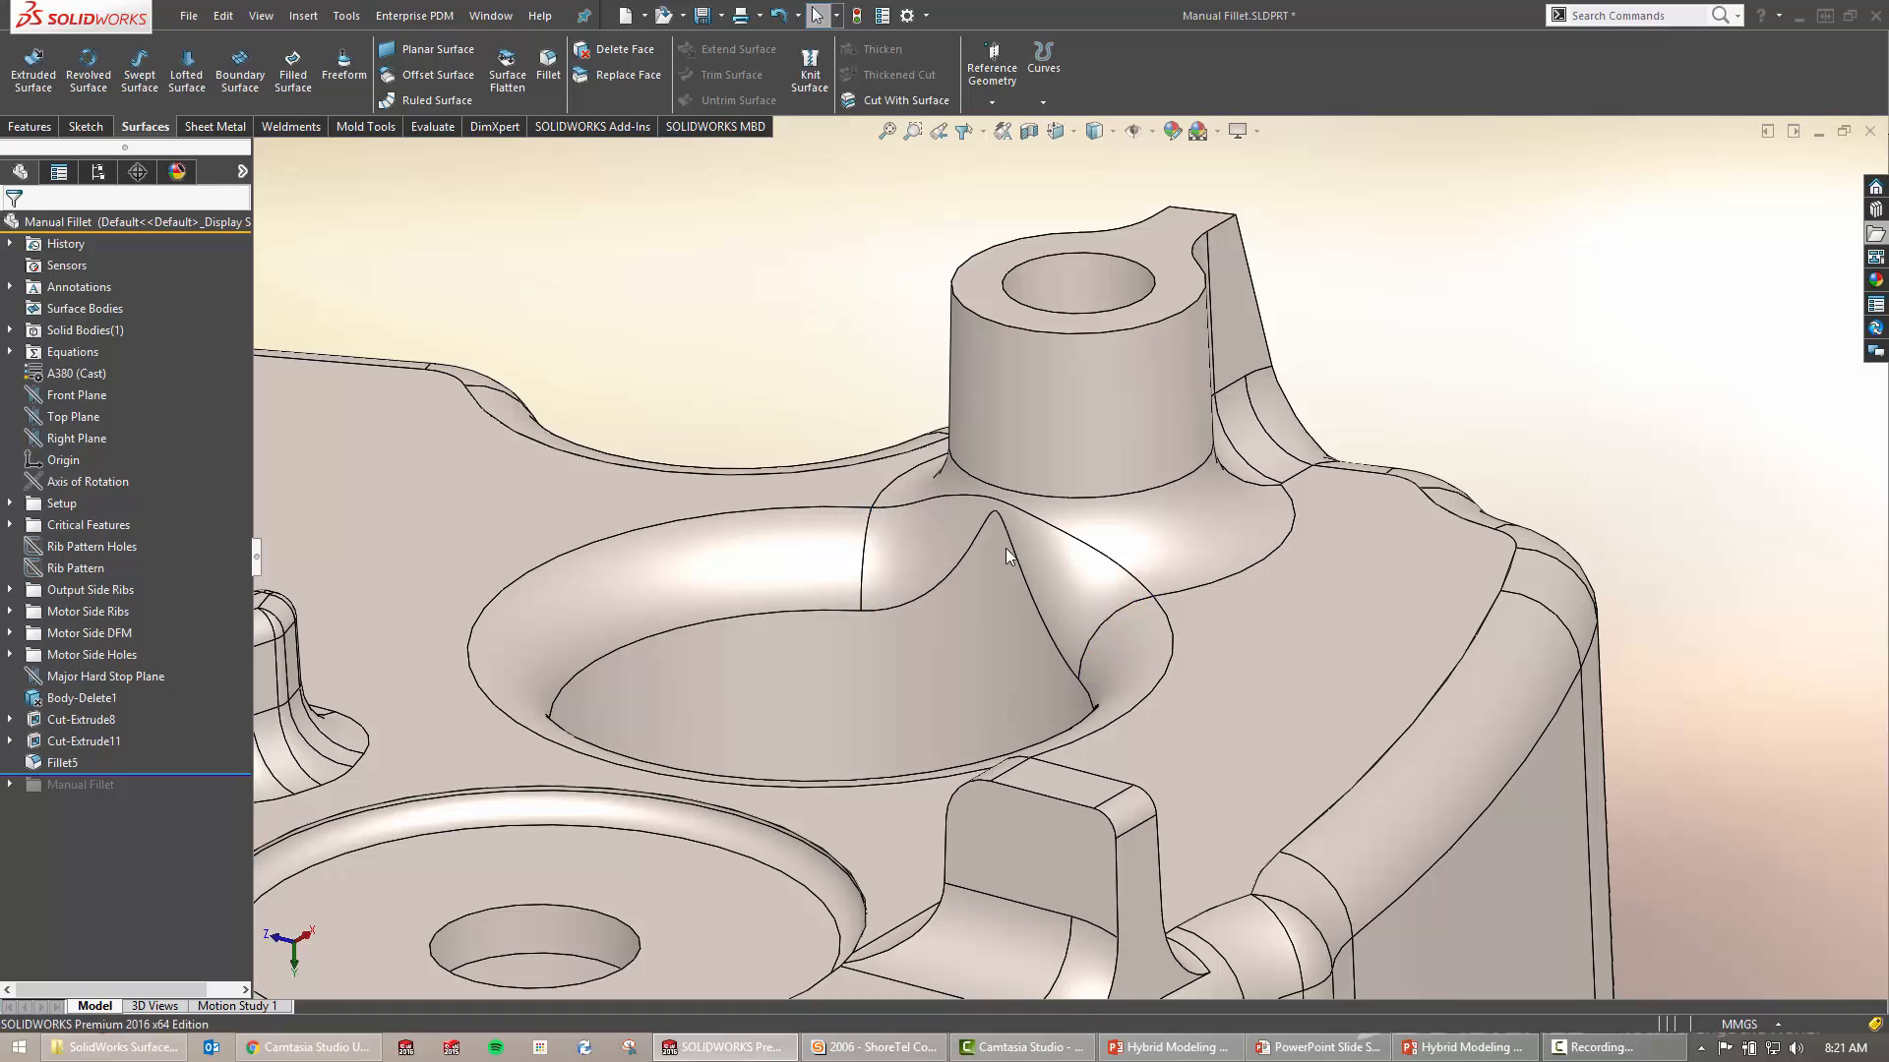
pyautogui.click(942, 525)
pyautogui.rightClick(944, 539)
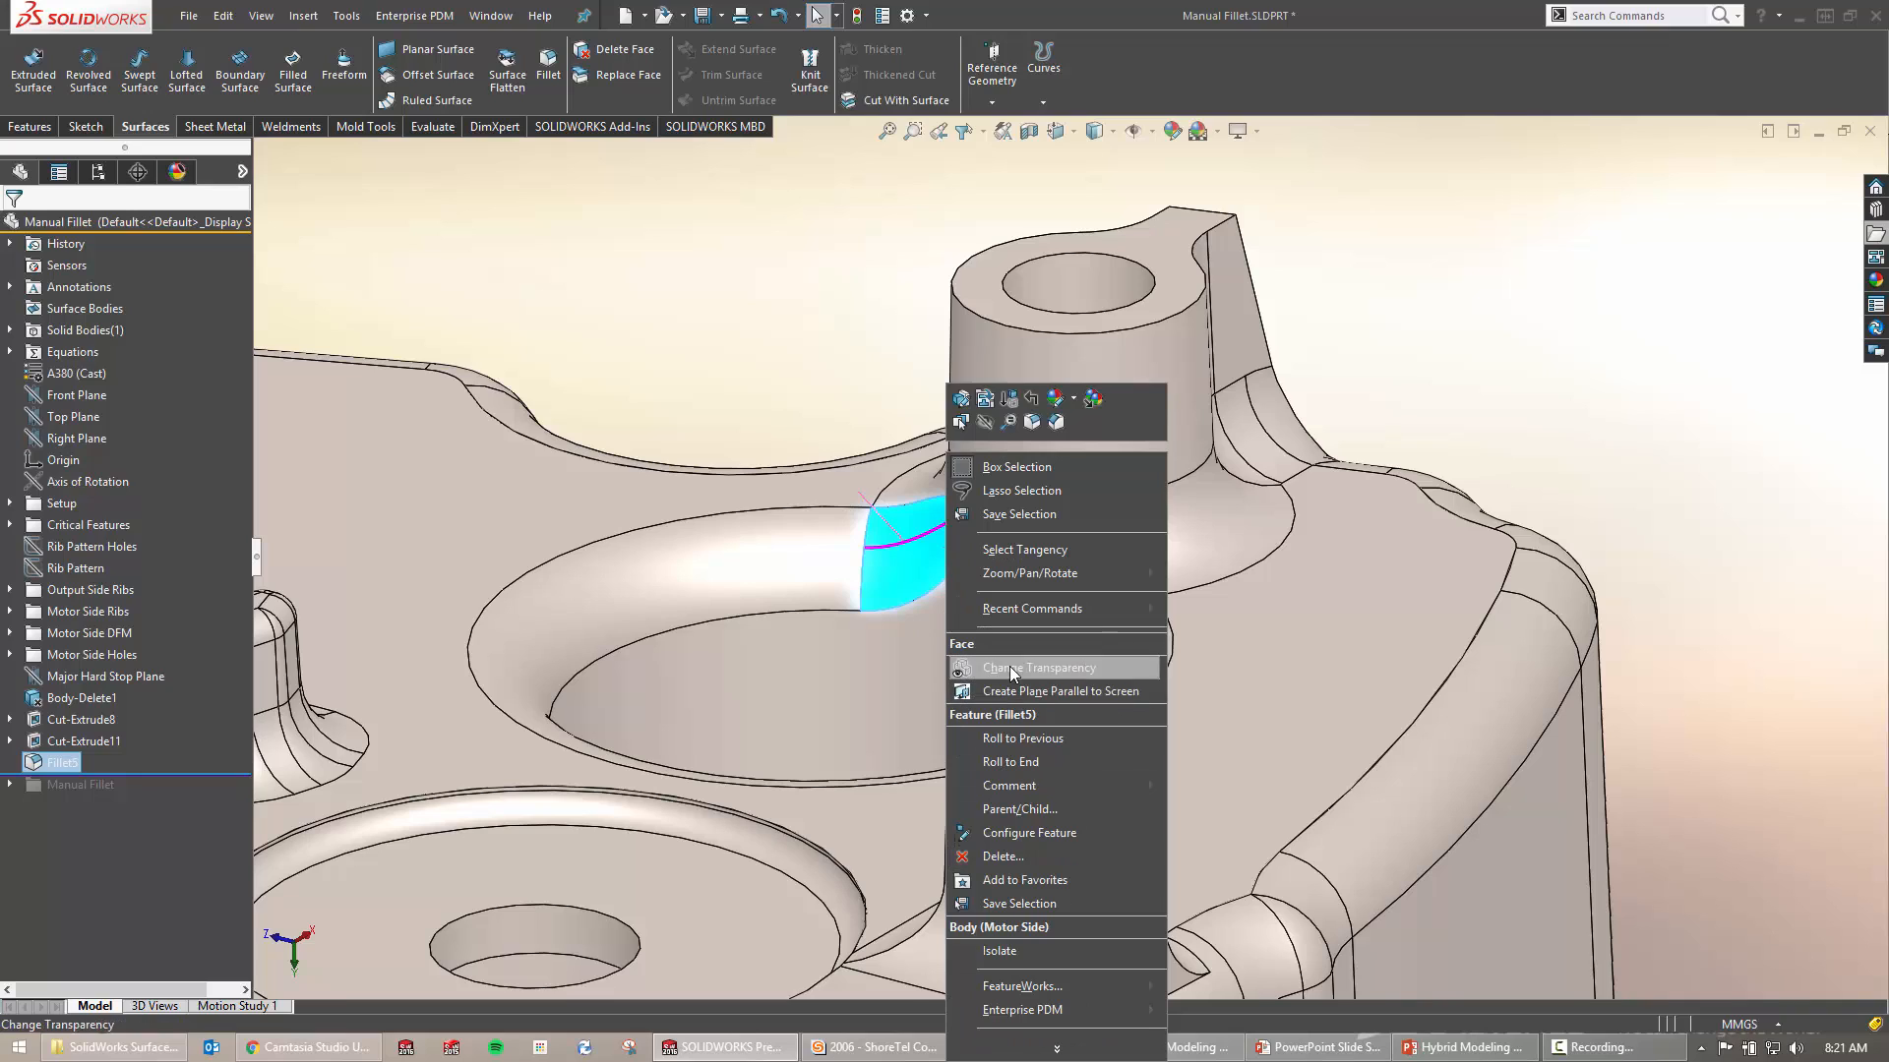
pyautogui.click(1052, 1048)
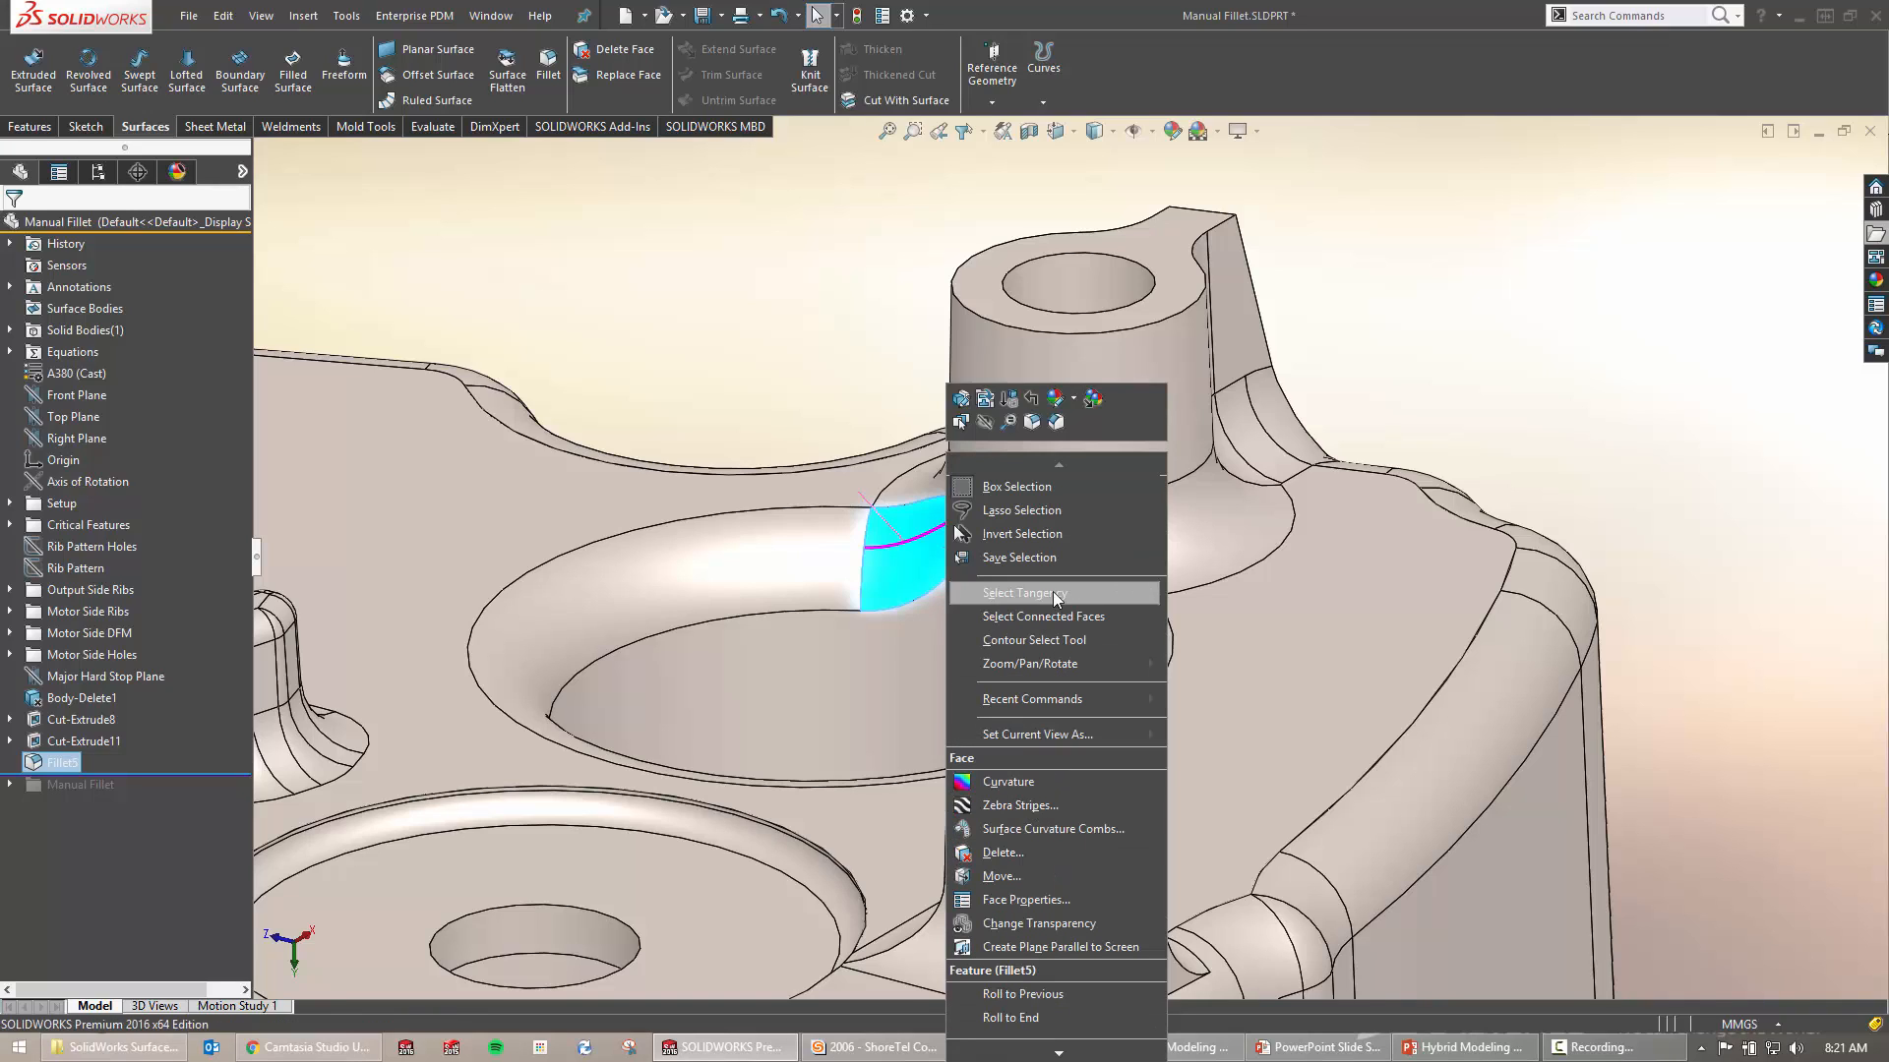
pyautogui.click(1006, 853)
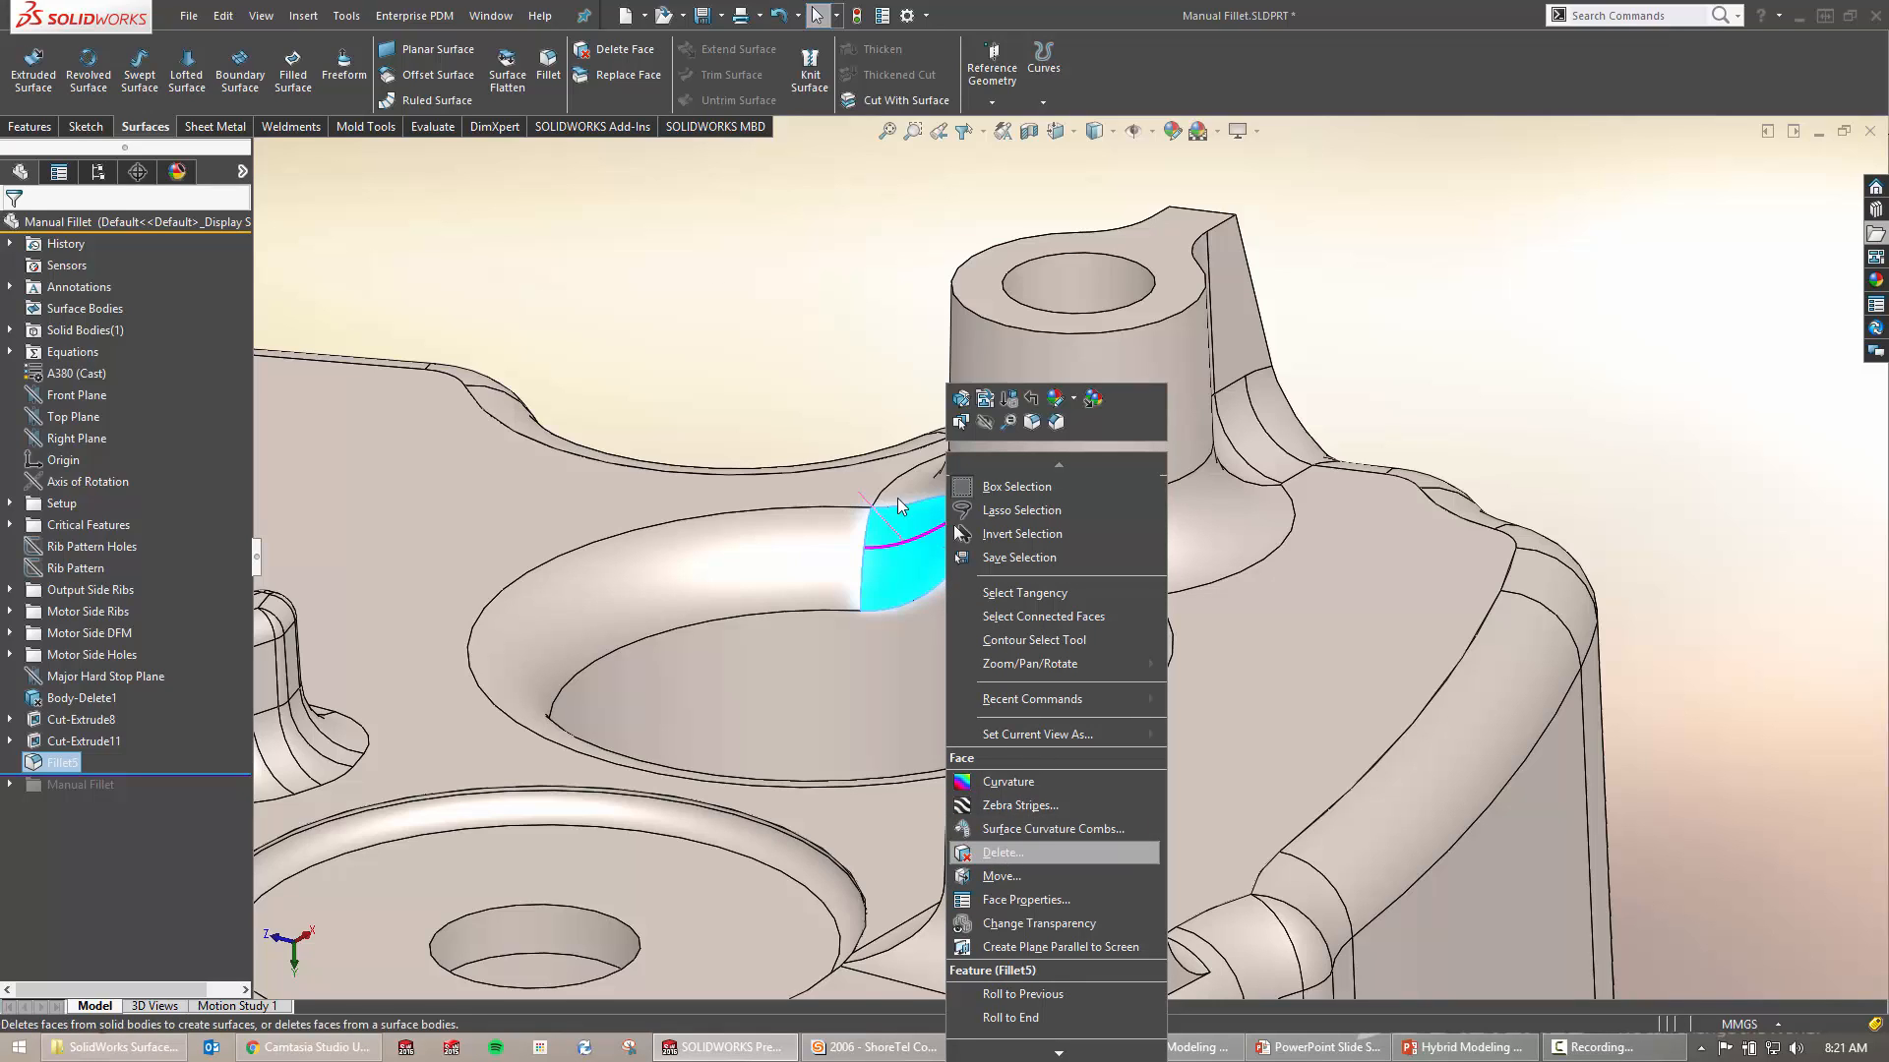
# Browse the surface shortcut commands and search 'sdelete' to locate Delete Face
pyautogui.click(686, 313)
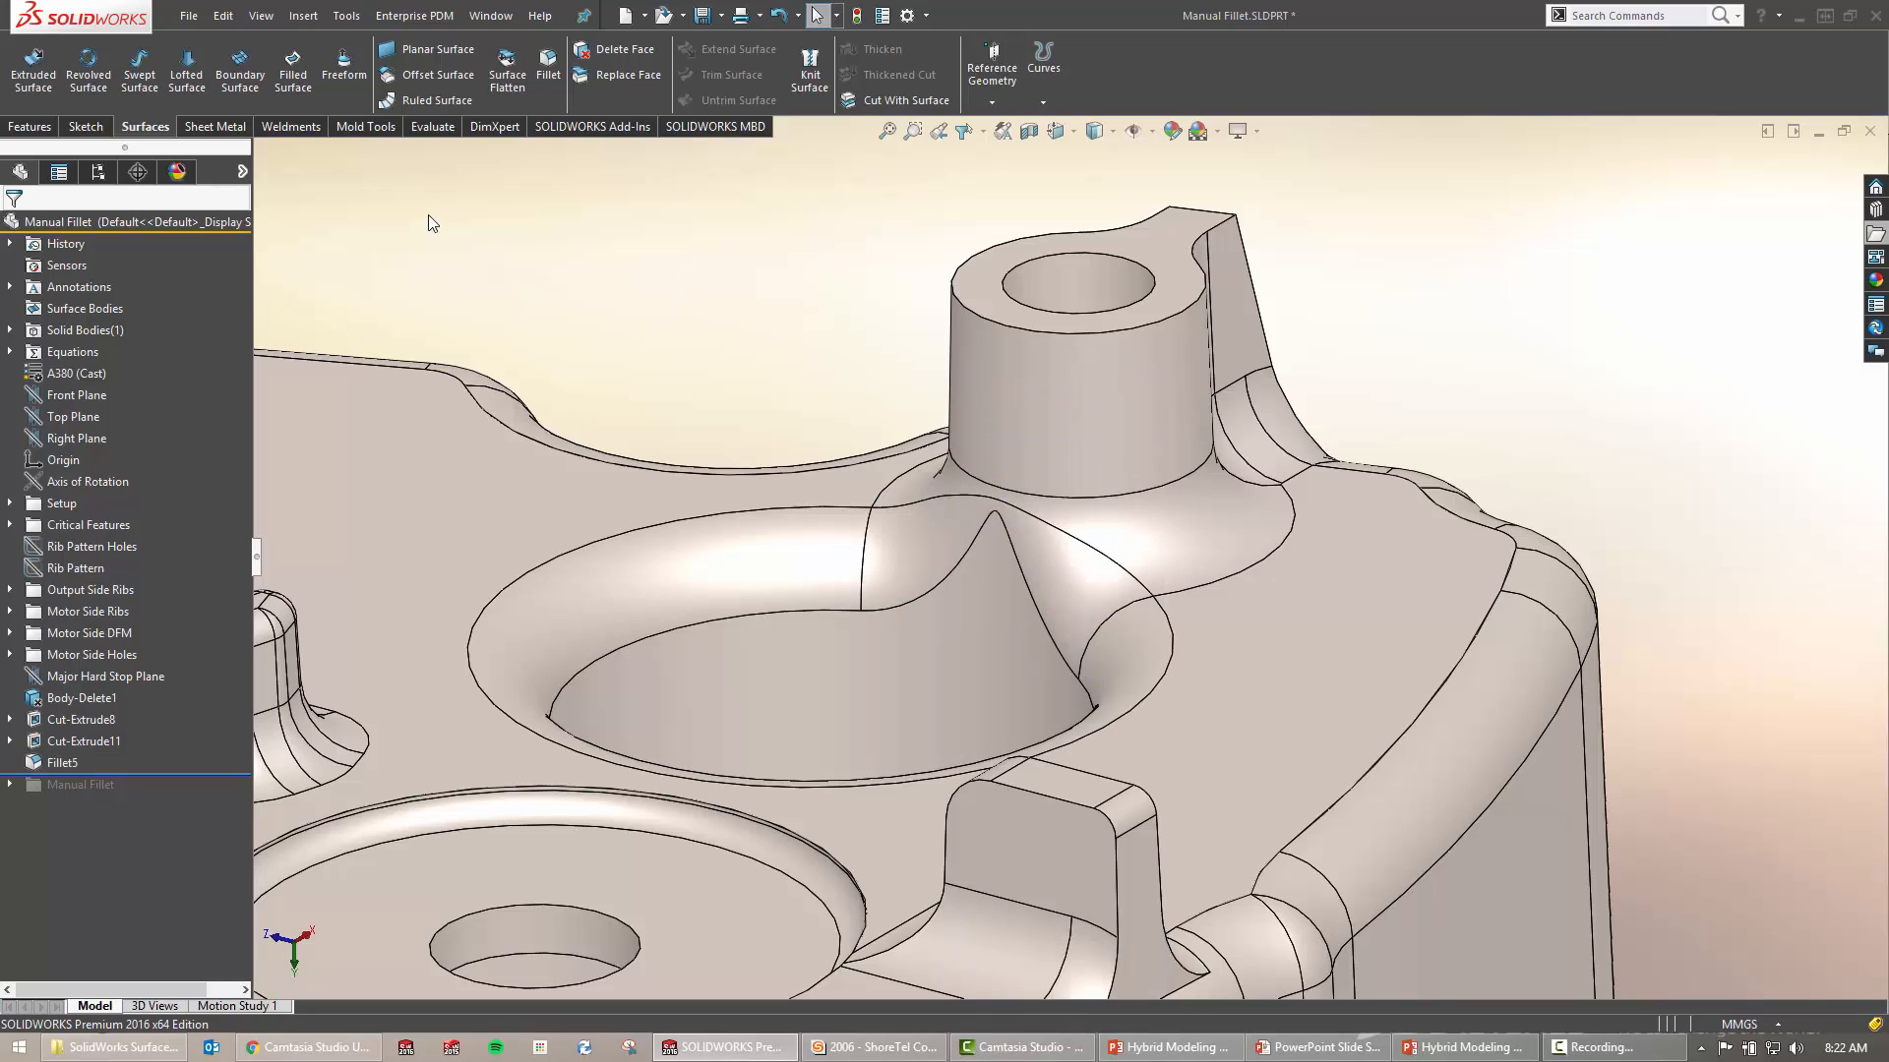
pyautogui.press('ctrl')
pyautogui.press('ctrl')
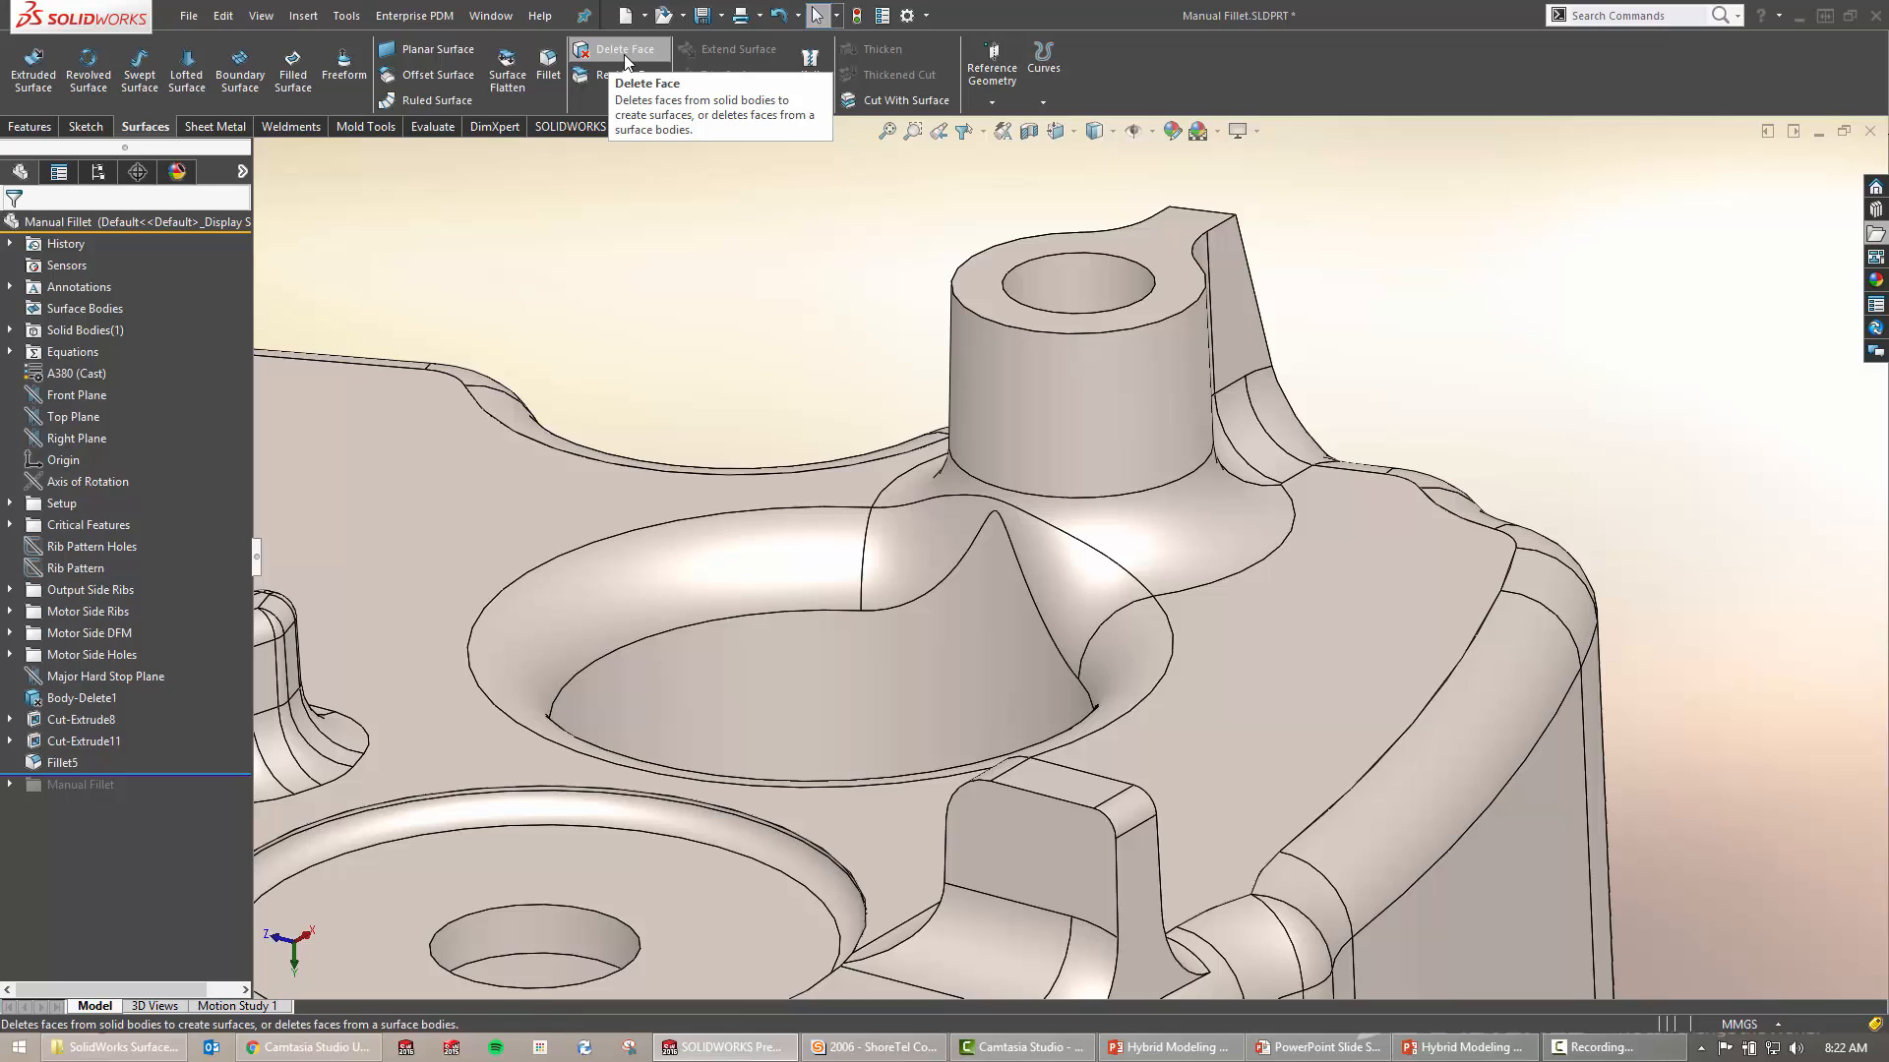
pyautogui.press('s')
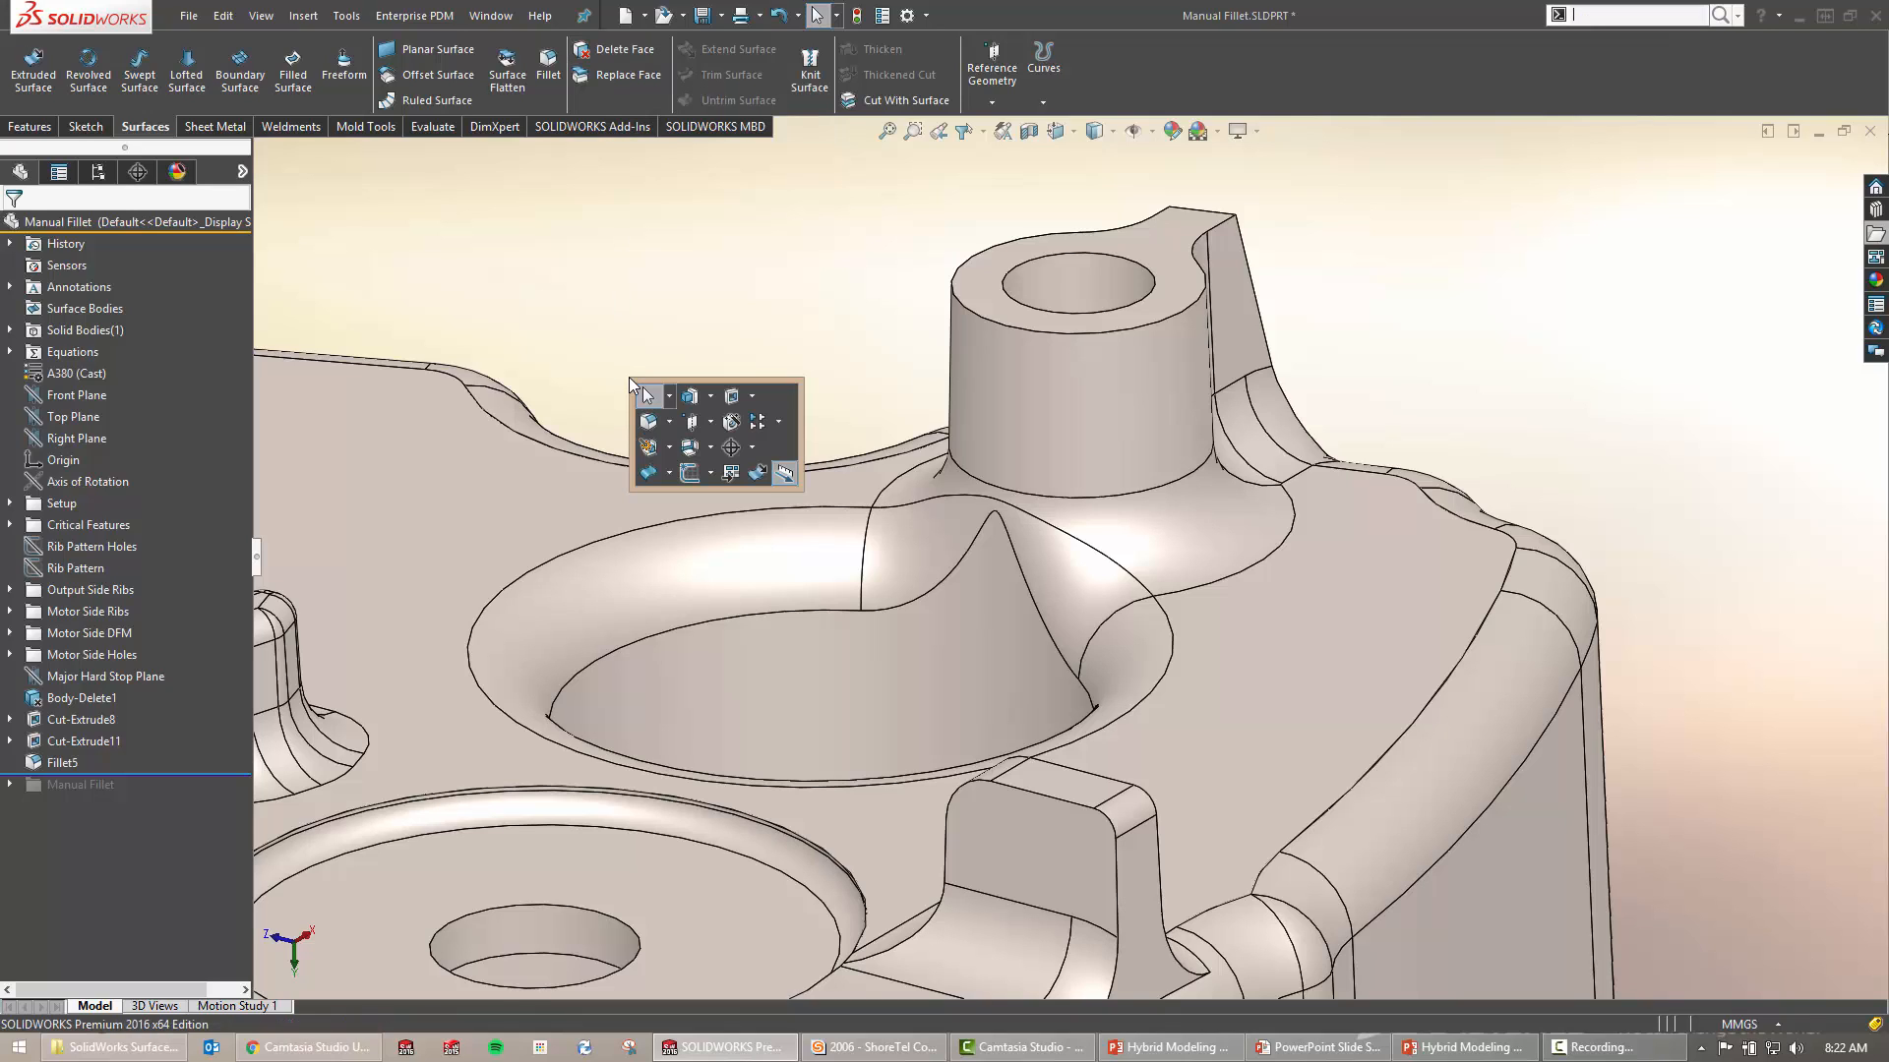
pyautogui.click(670, 478)
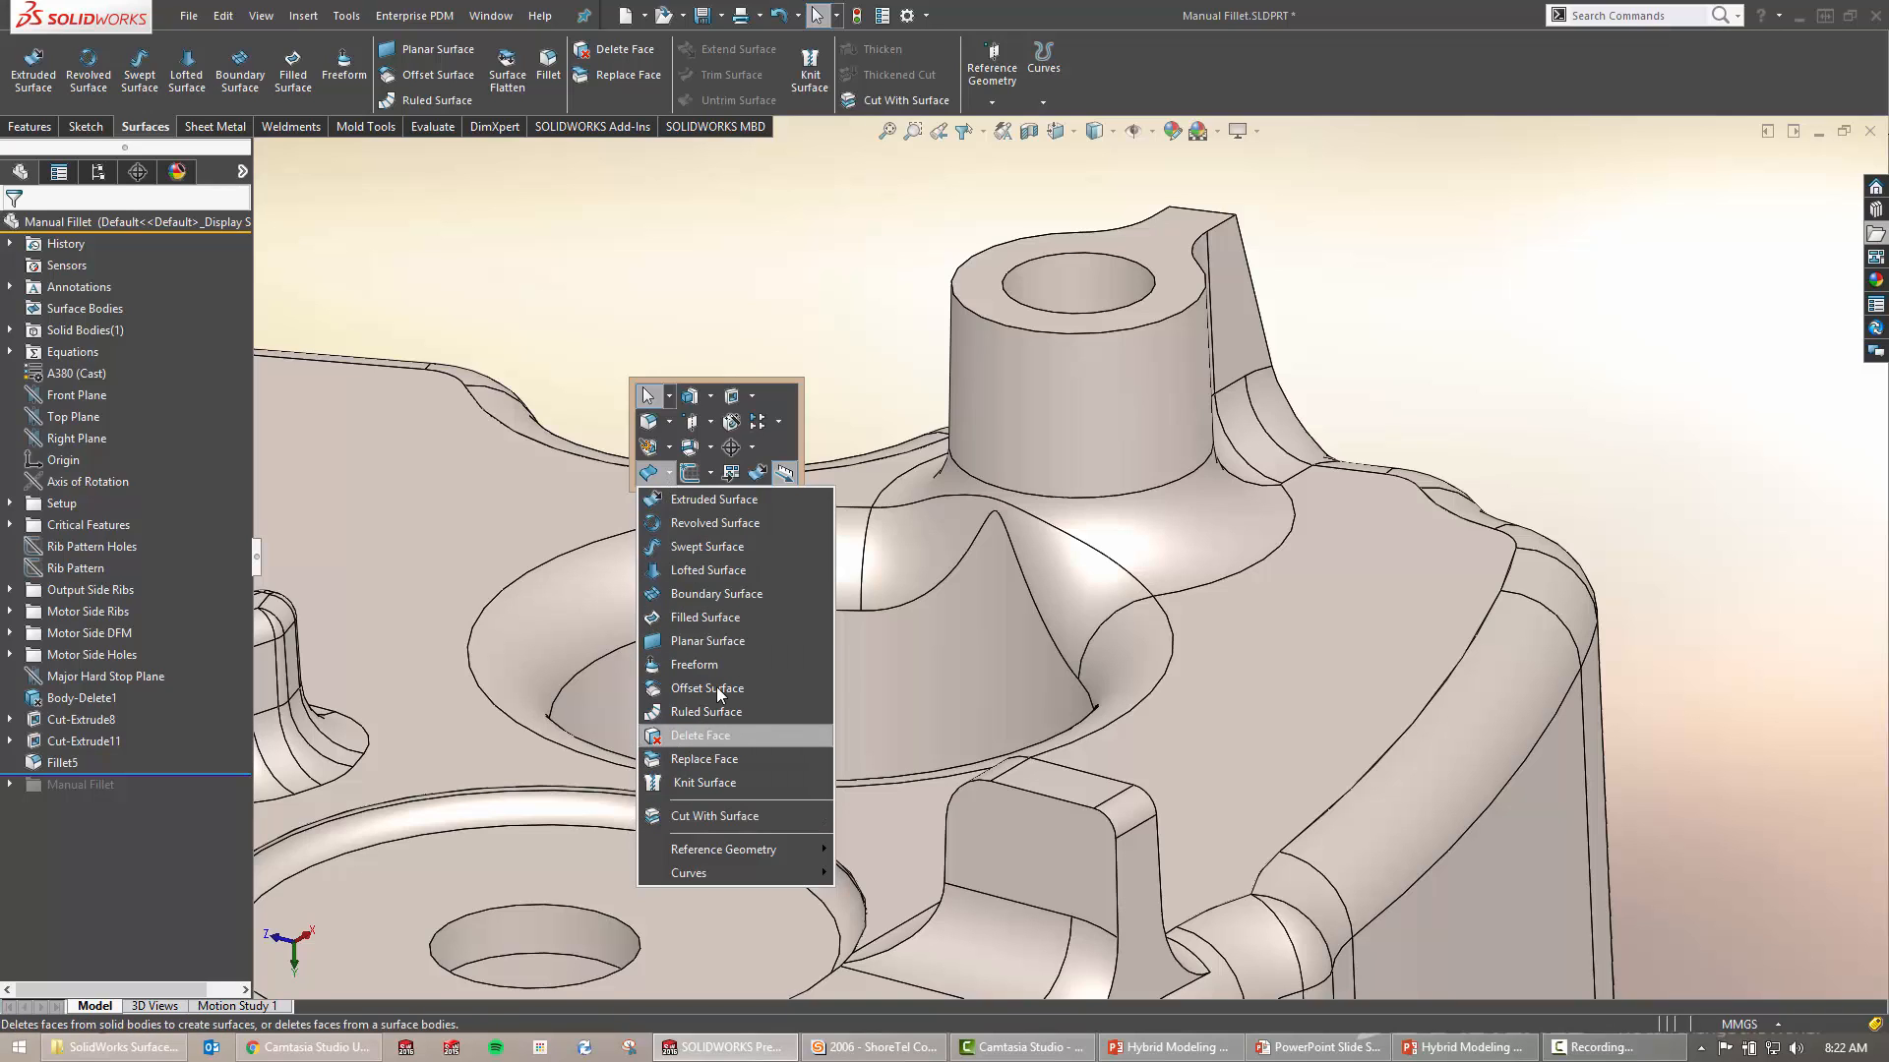
pyautogui.click(586, 309)
pyautogui.click(616, 417)
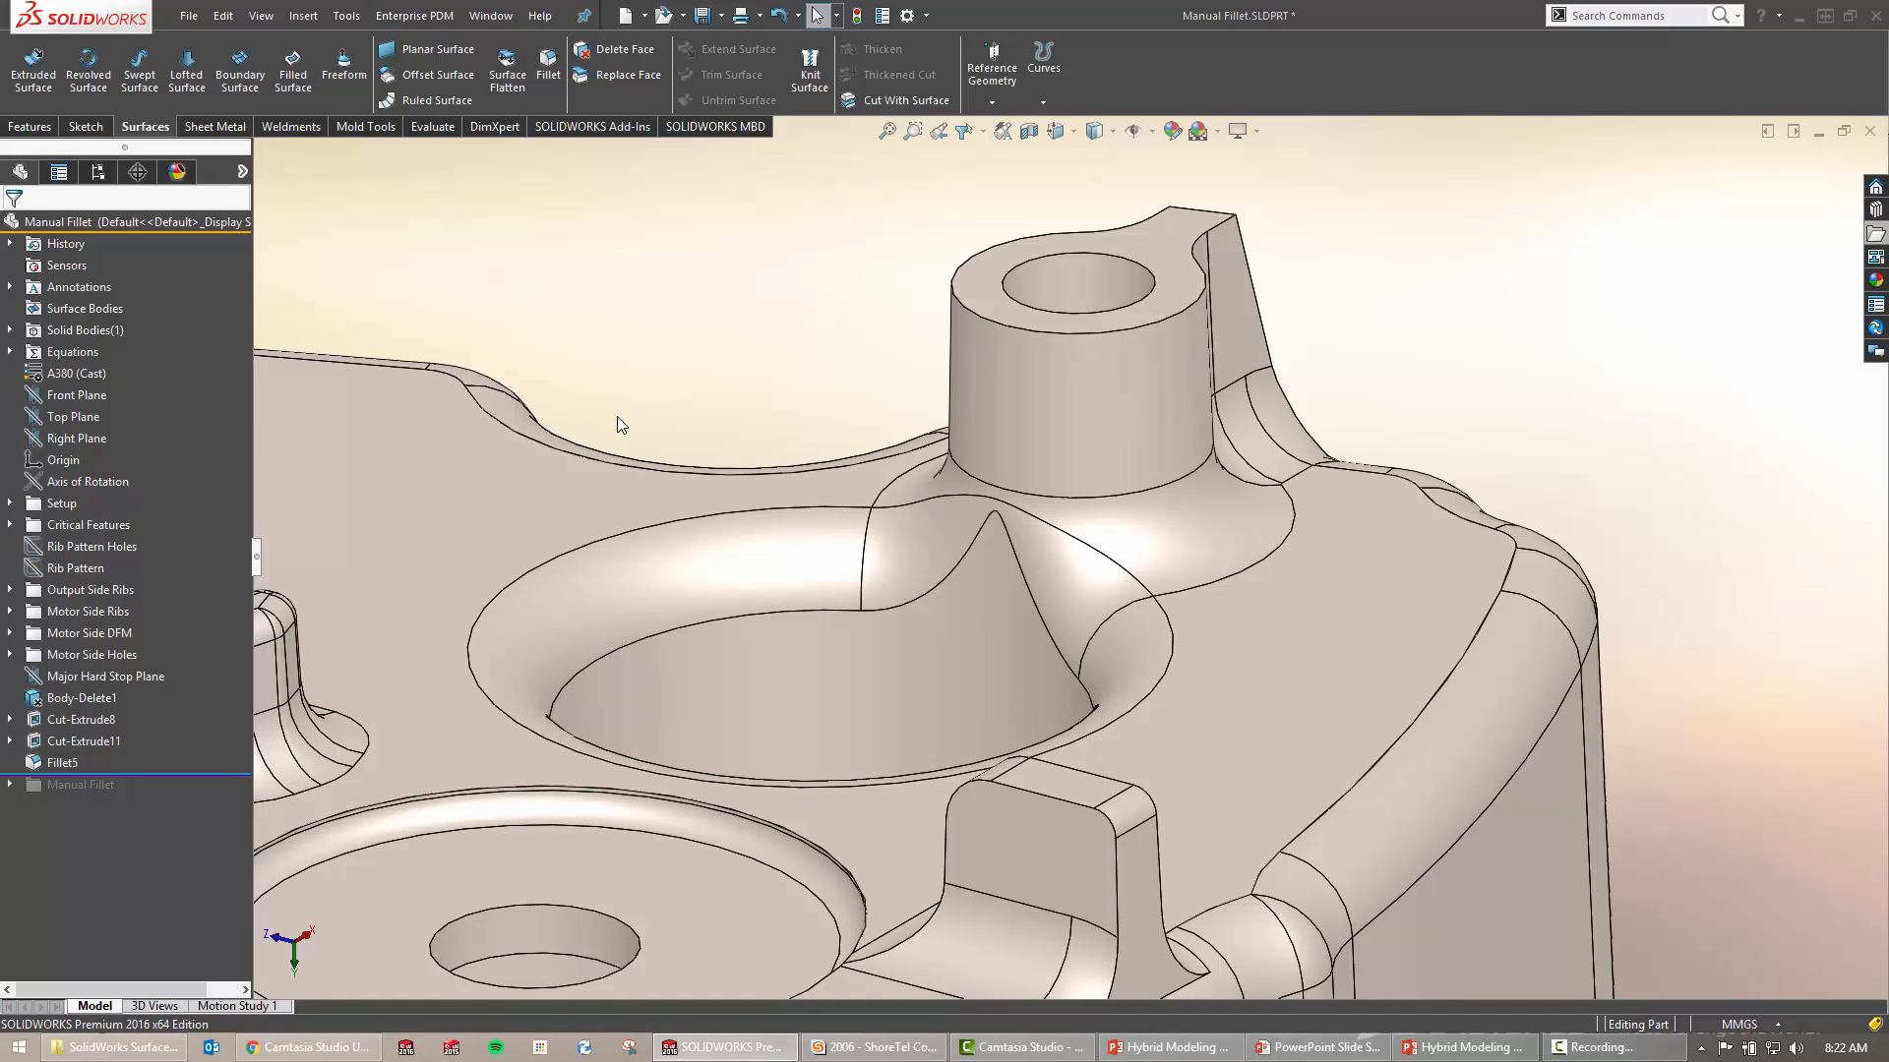
pyautogui.write('s')
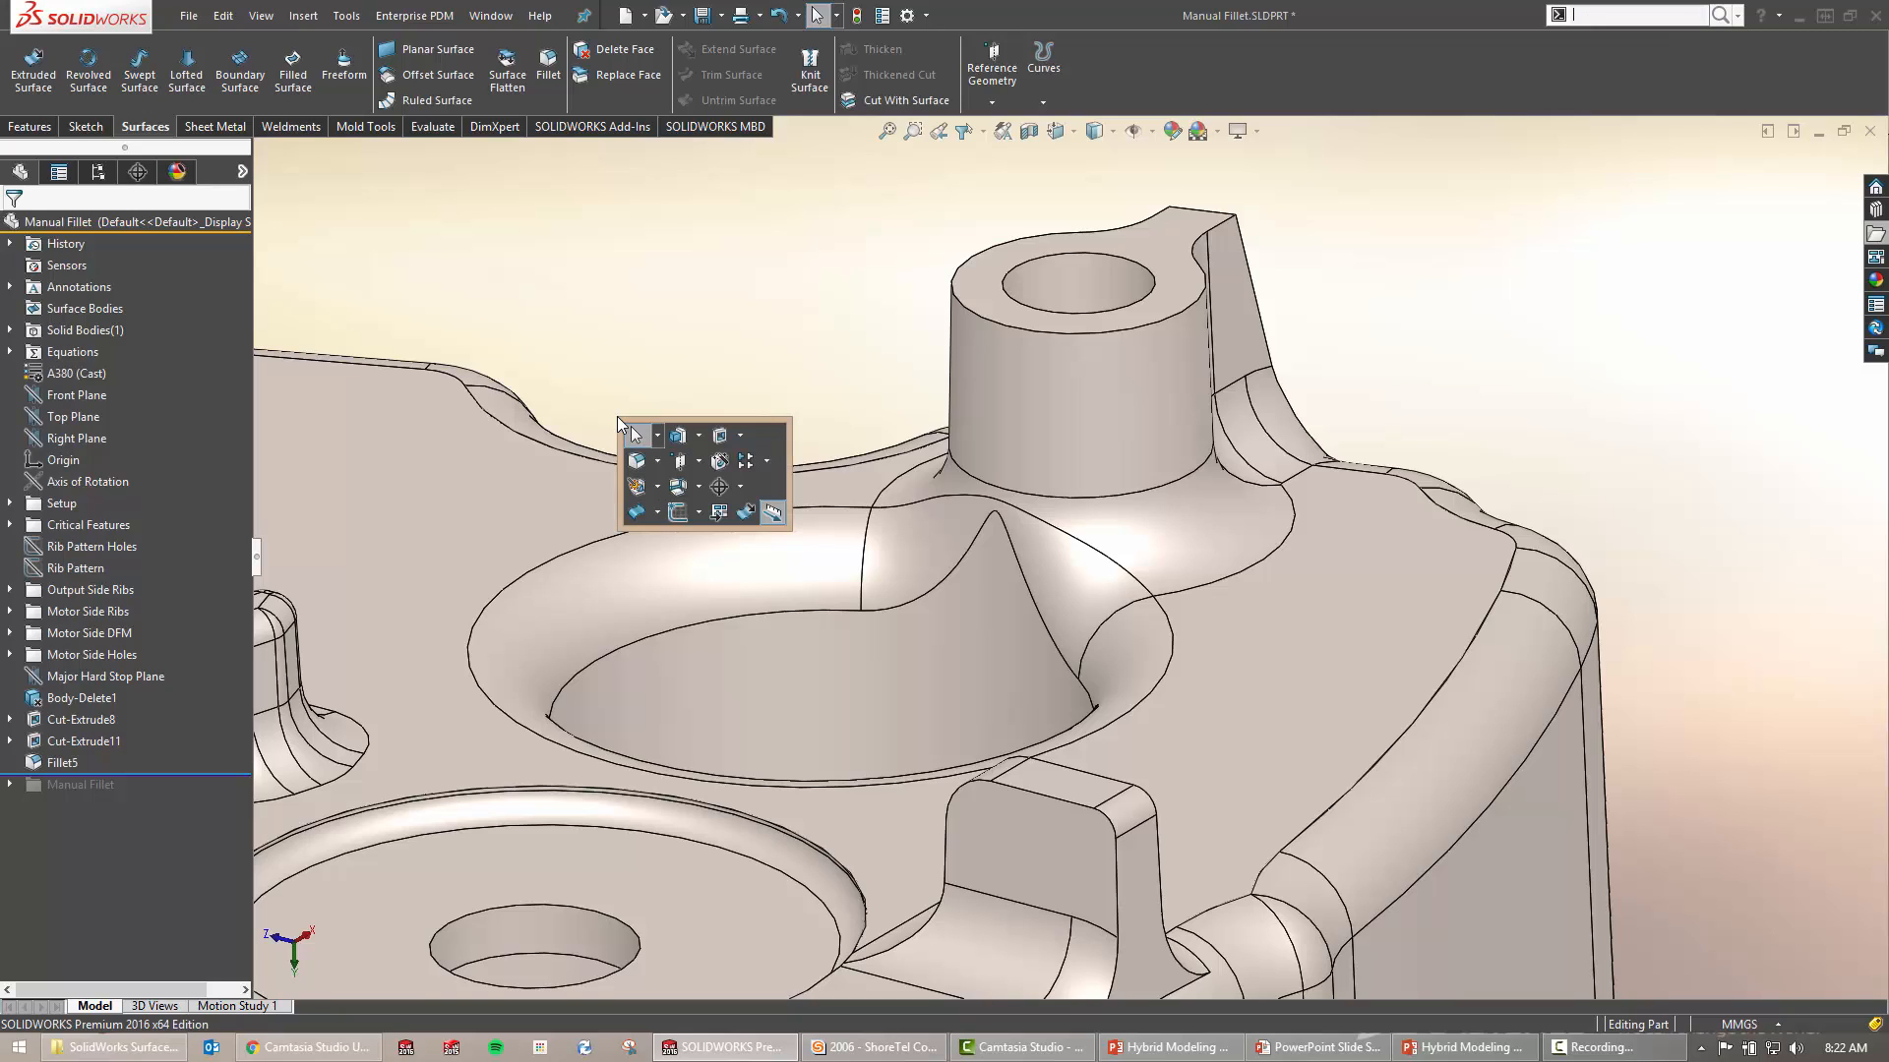
pyautogui.write('delete')
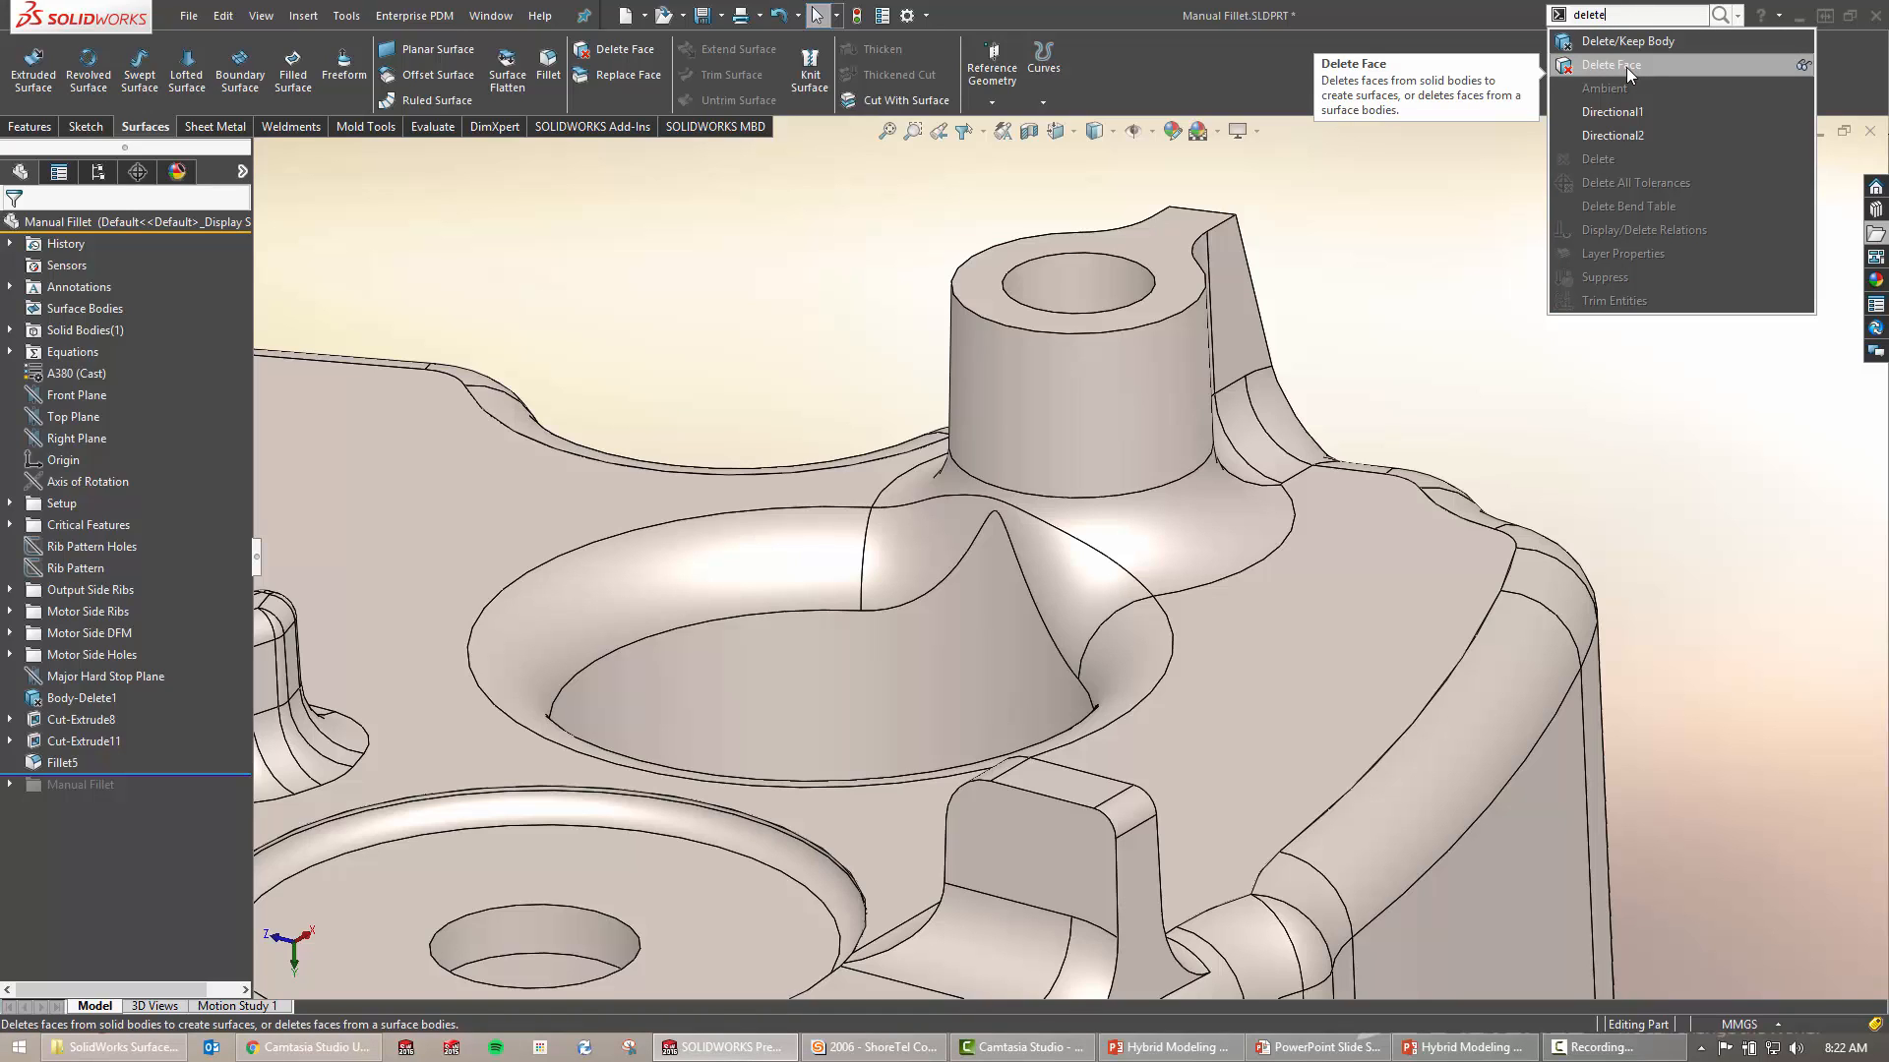
pyautogui.click(706, 351)
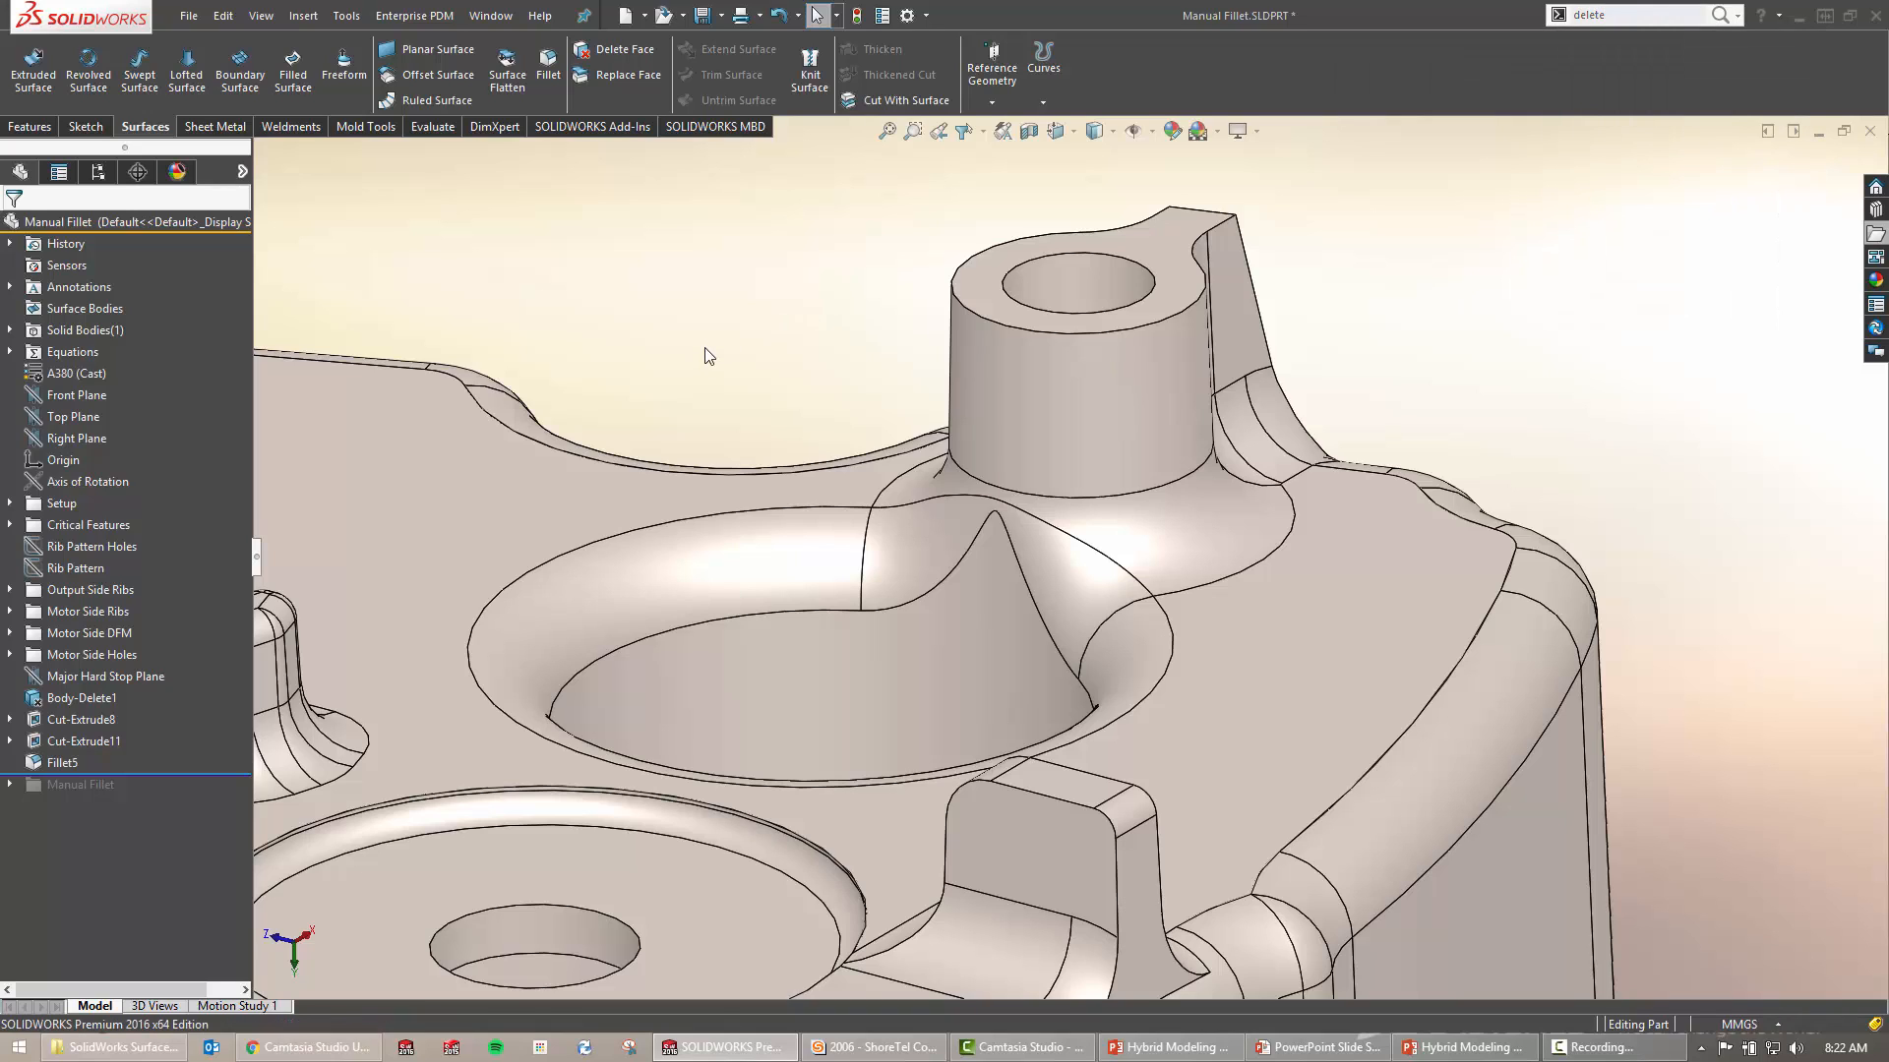
# Delete the fillet face at the hole edge using the plain Delete option
pyautogui.press('s')
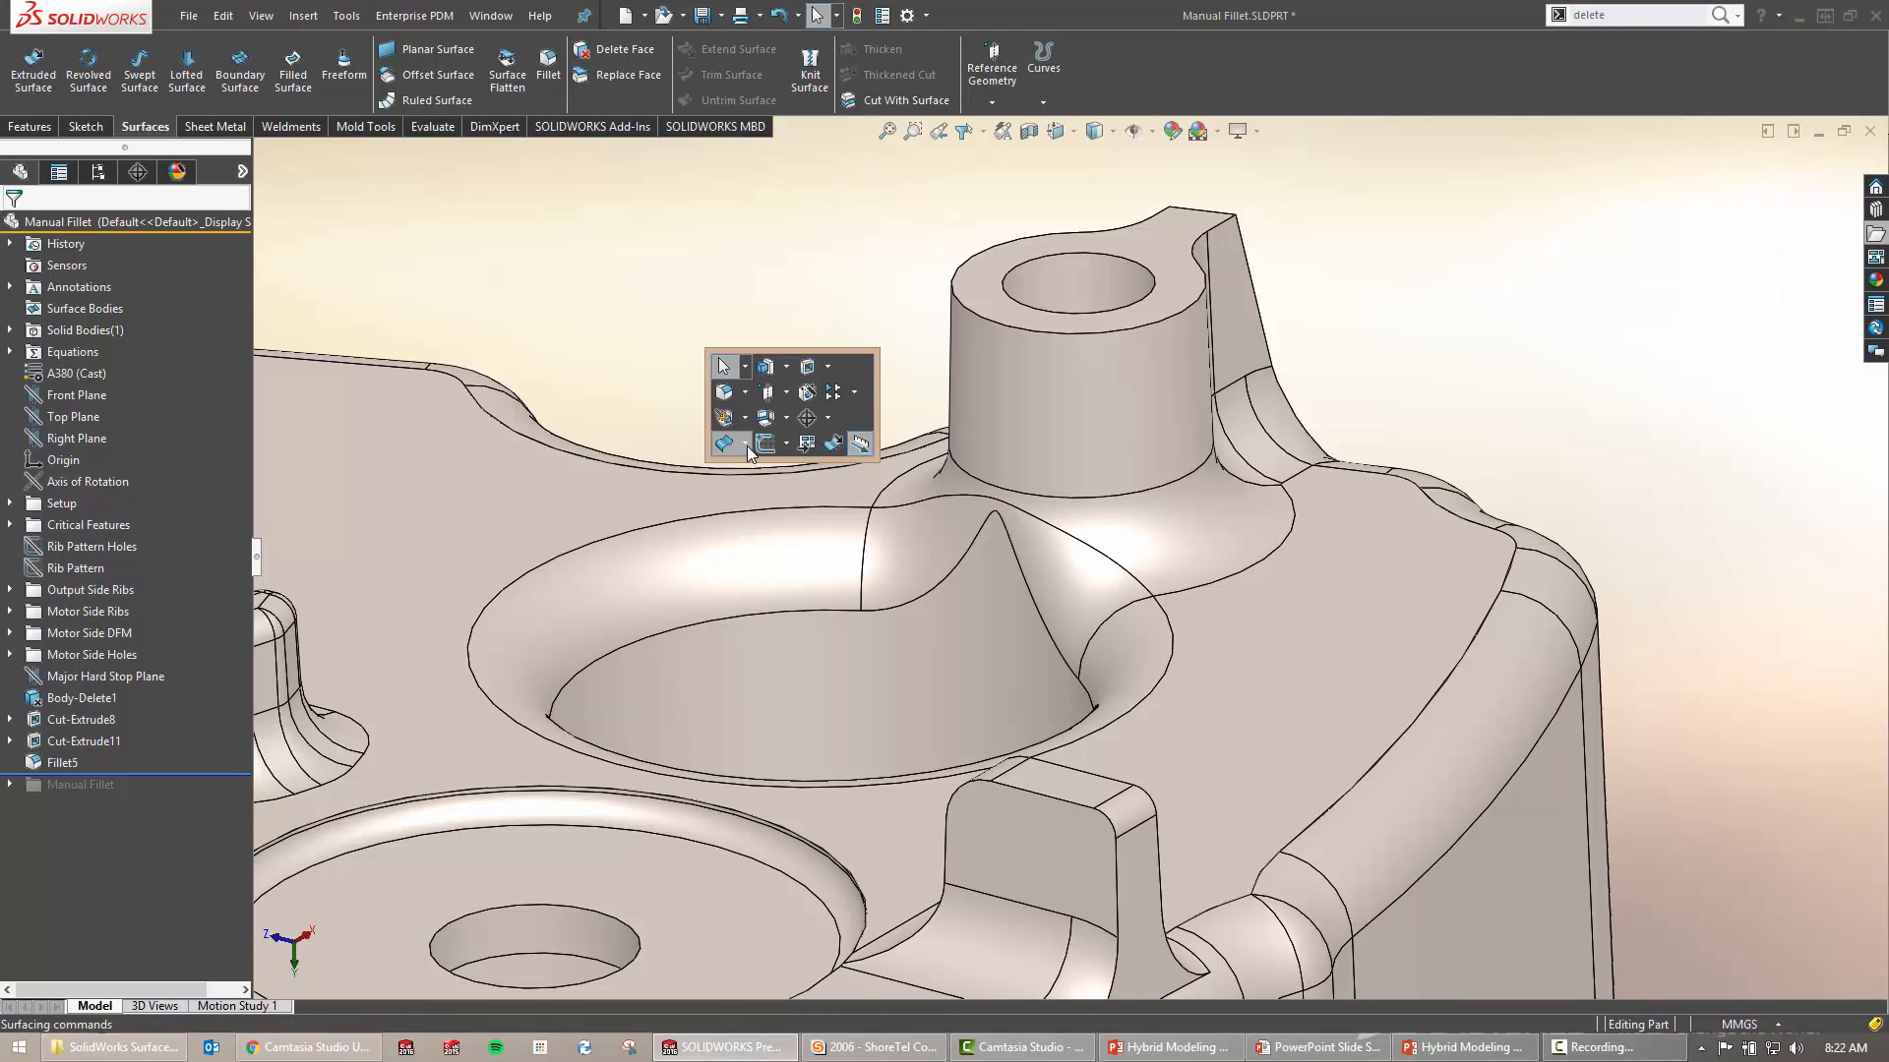
pyautogui.click(733, 444)
pyautogui.click(782, 706)
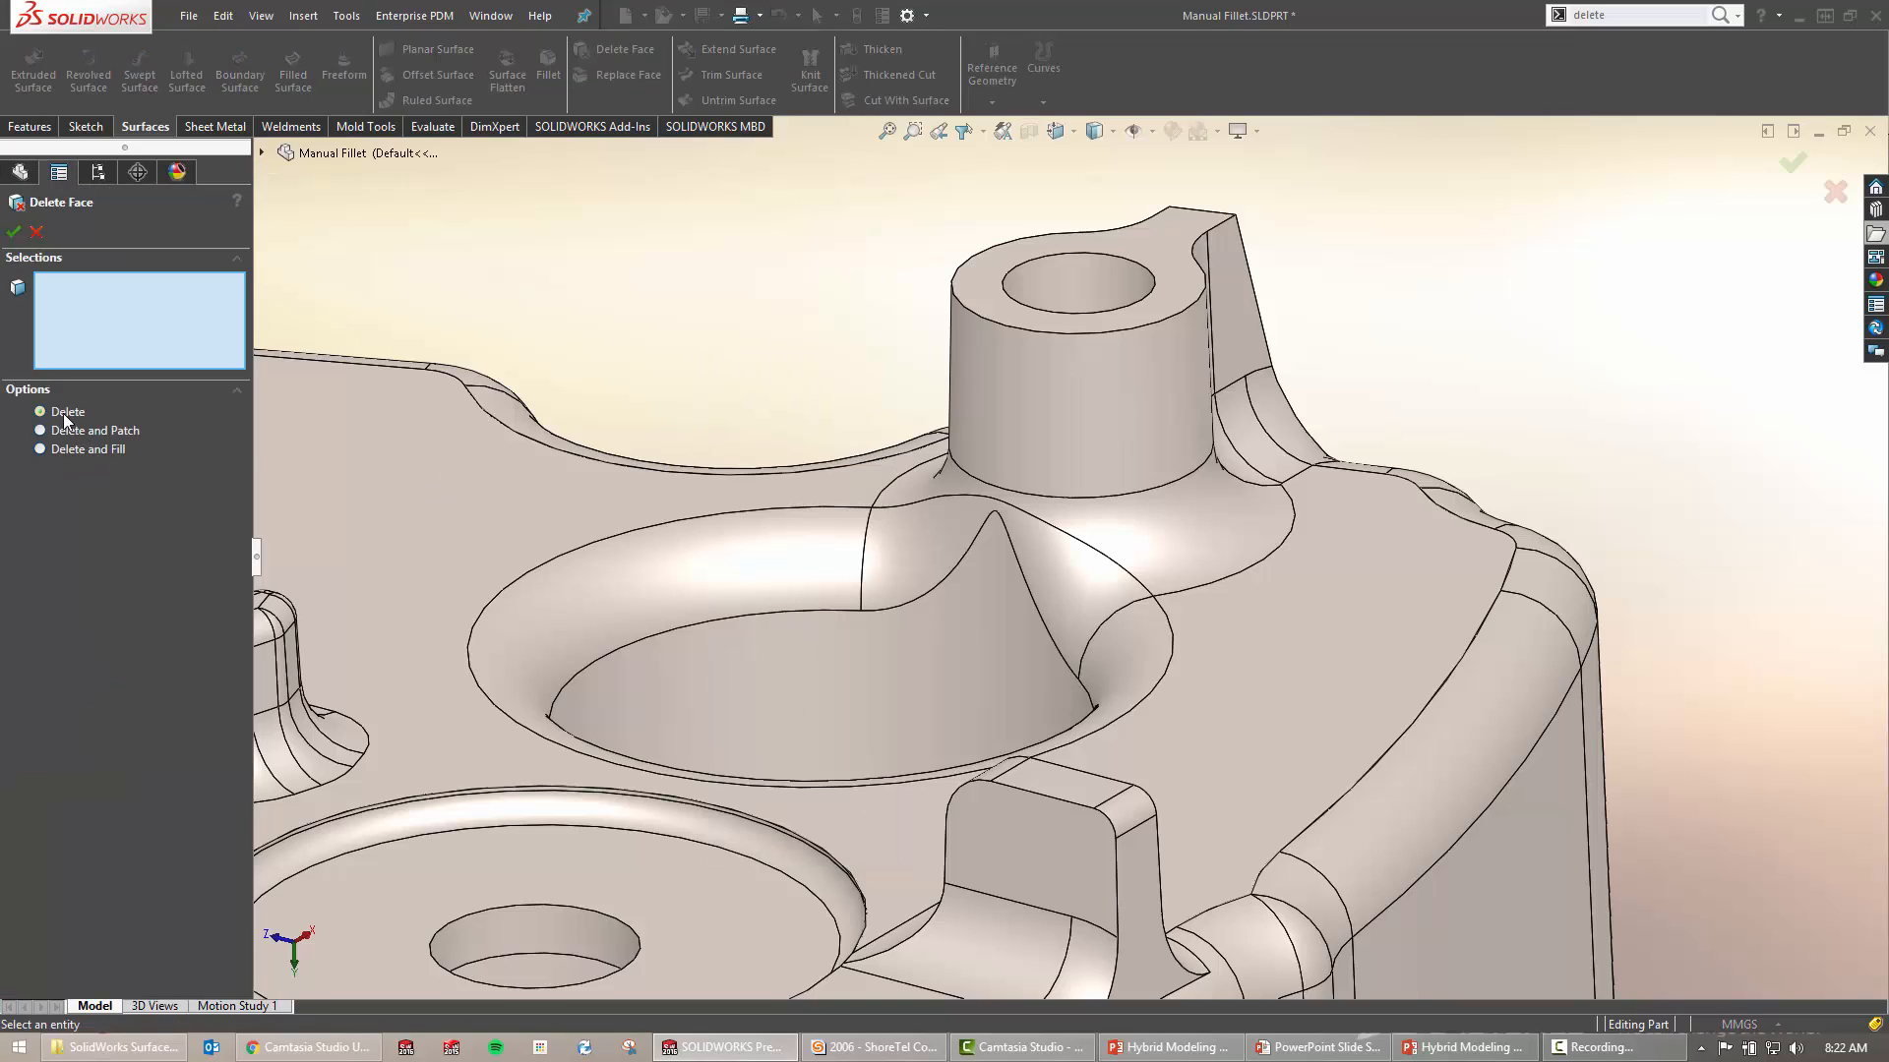
pyautogui.click(87, 449)
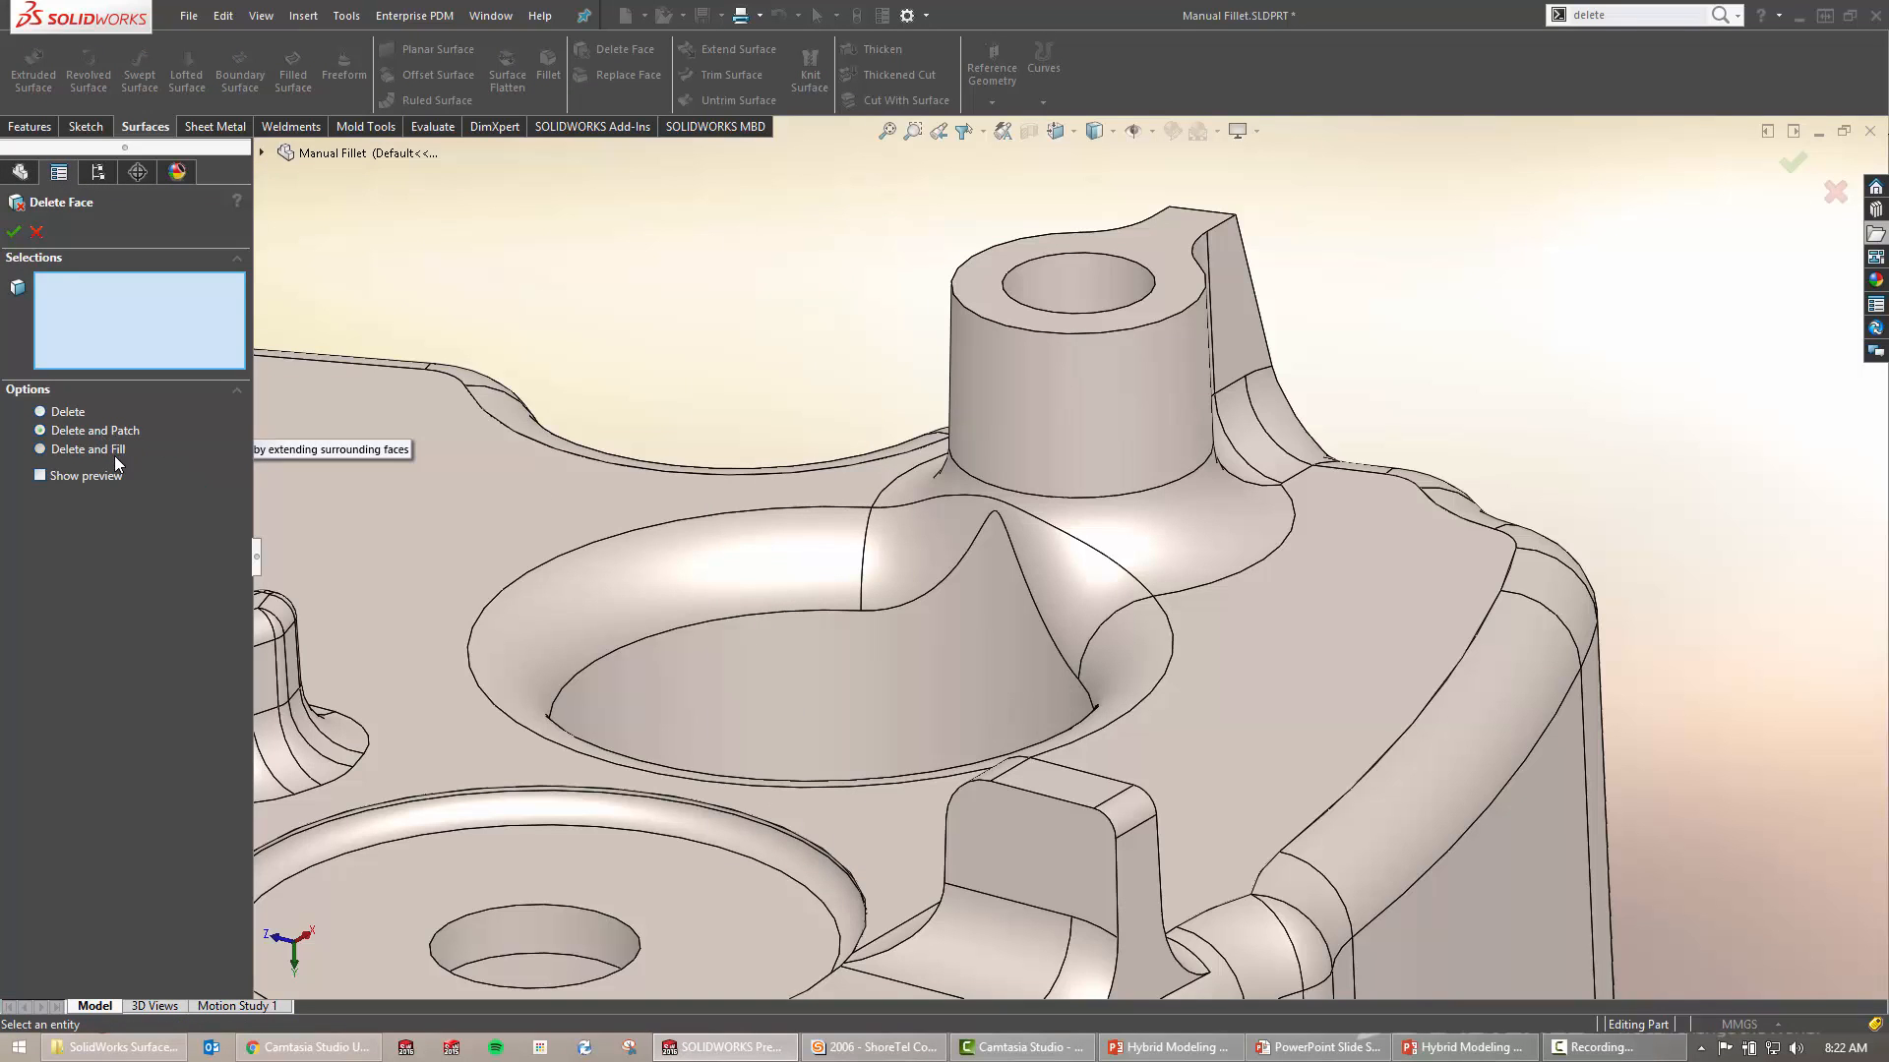
pyautogui.click(69, 412)
pyautogui.click(935, 557)
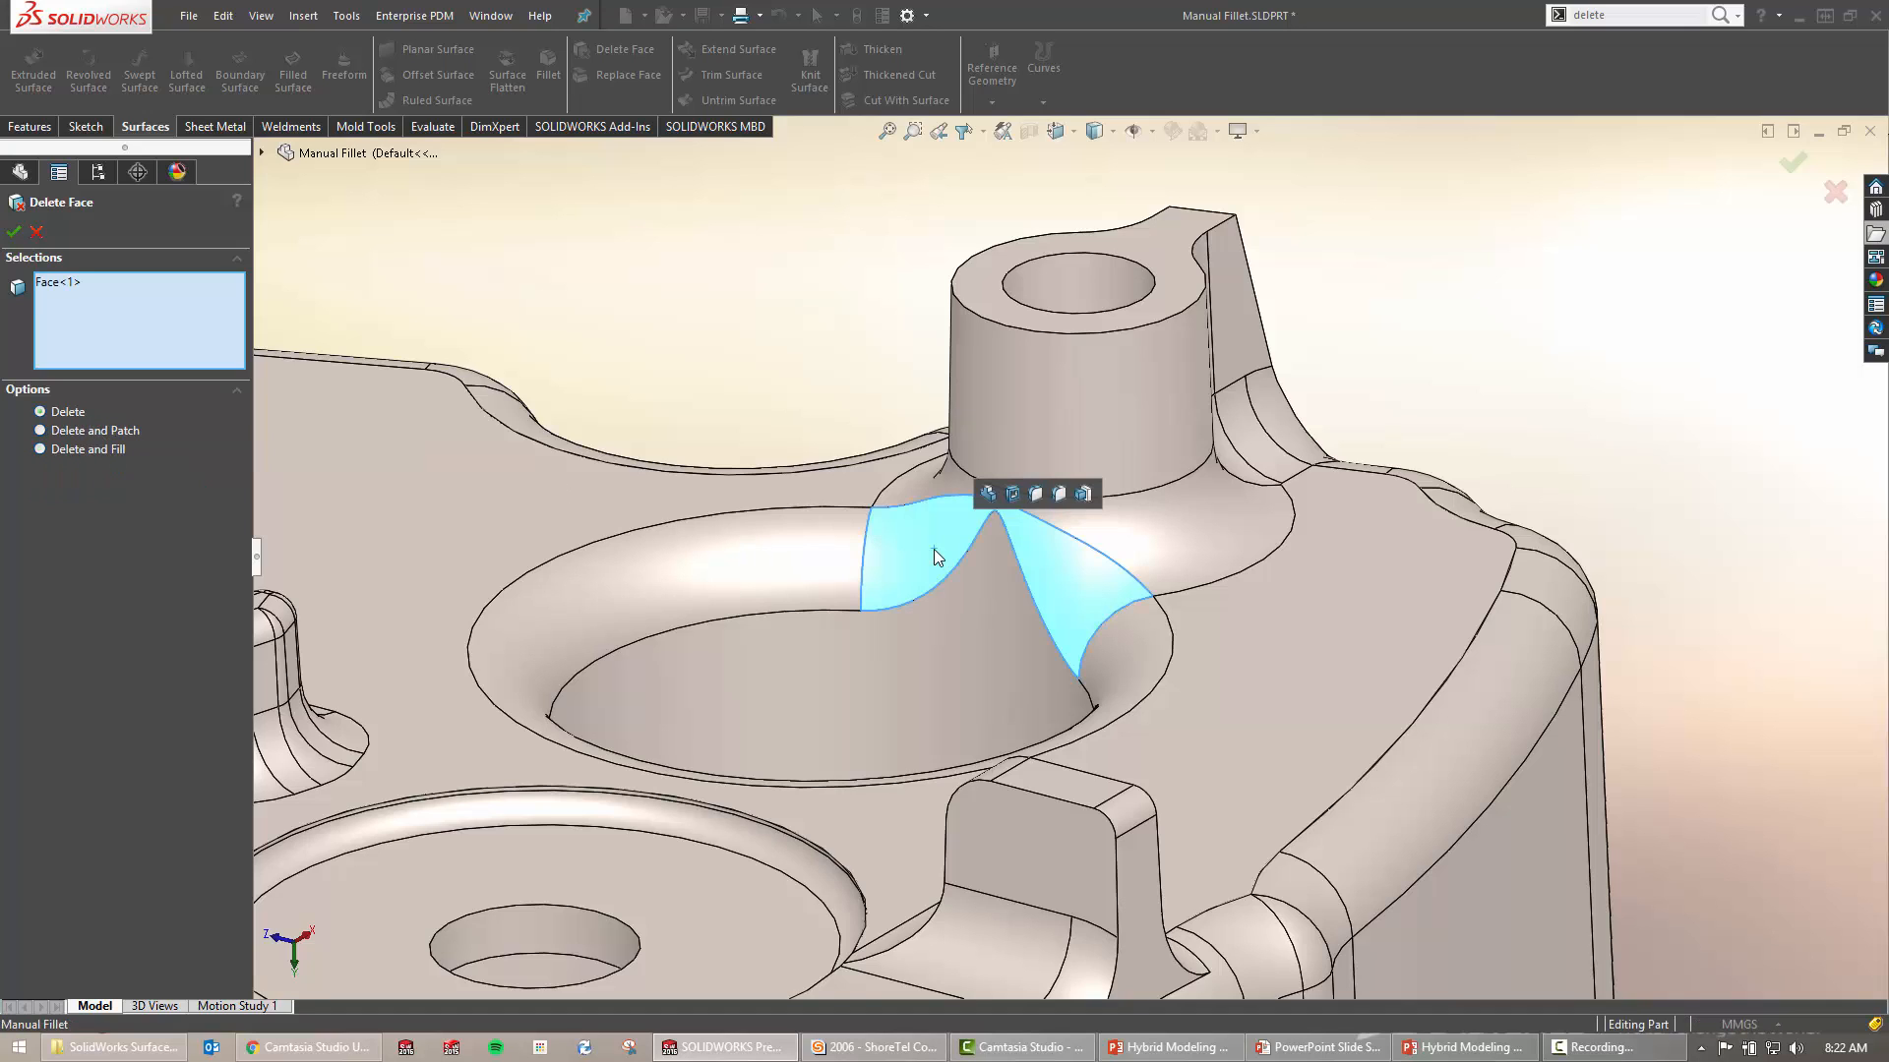
pyautogui.rightClick(742, 374)
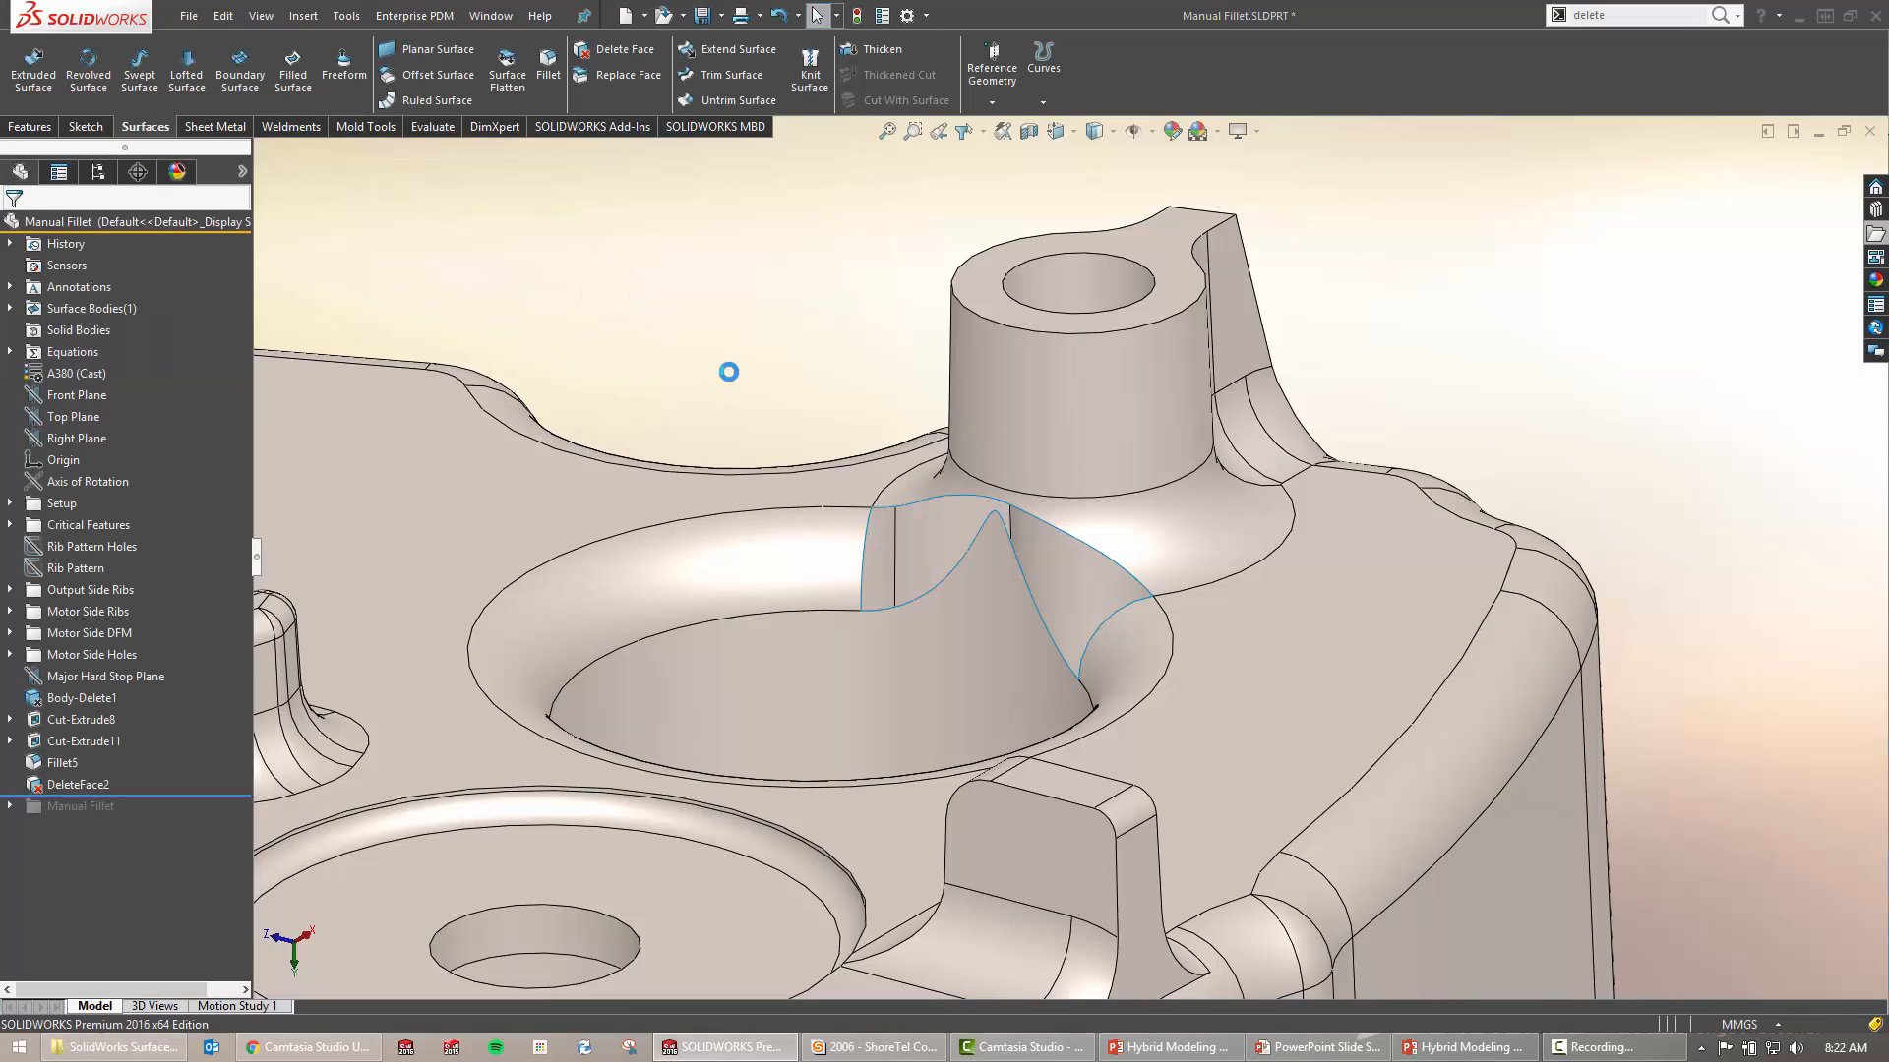
pyautogui.moveTo(899, 602)
pyautogui.mouseDown(button='middle')
pyautogui.moveTo(952, 640)
pyautogui.moveTo(931, 603)
pyautogui.moveTo(825, 629)
pyautogui.moveTo(965, 640)
pyautogui.moveTo(878, 594)
pyautogui.mouseUp(button='middle')
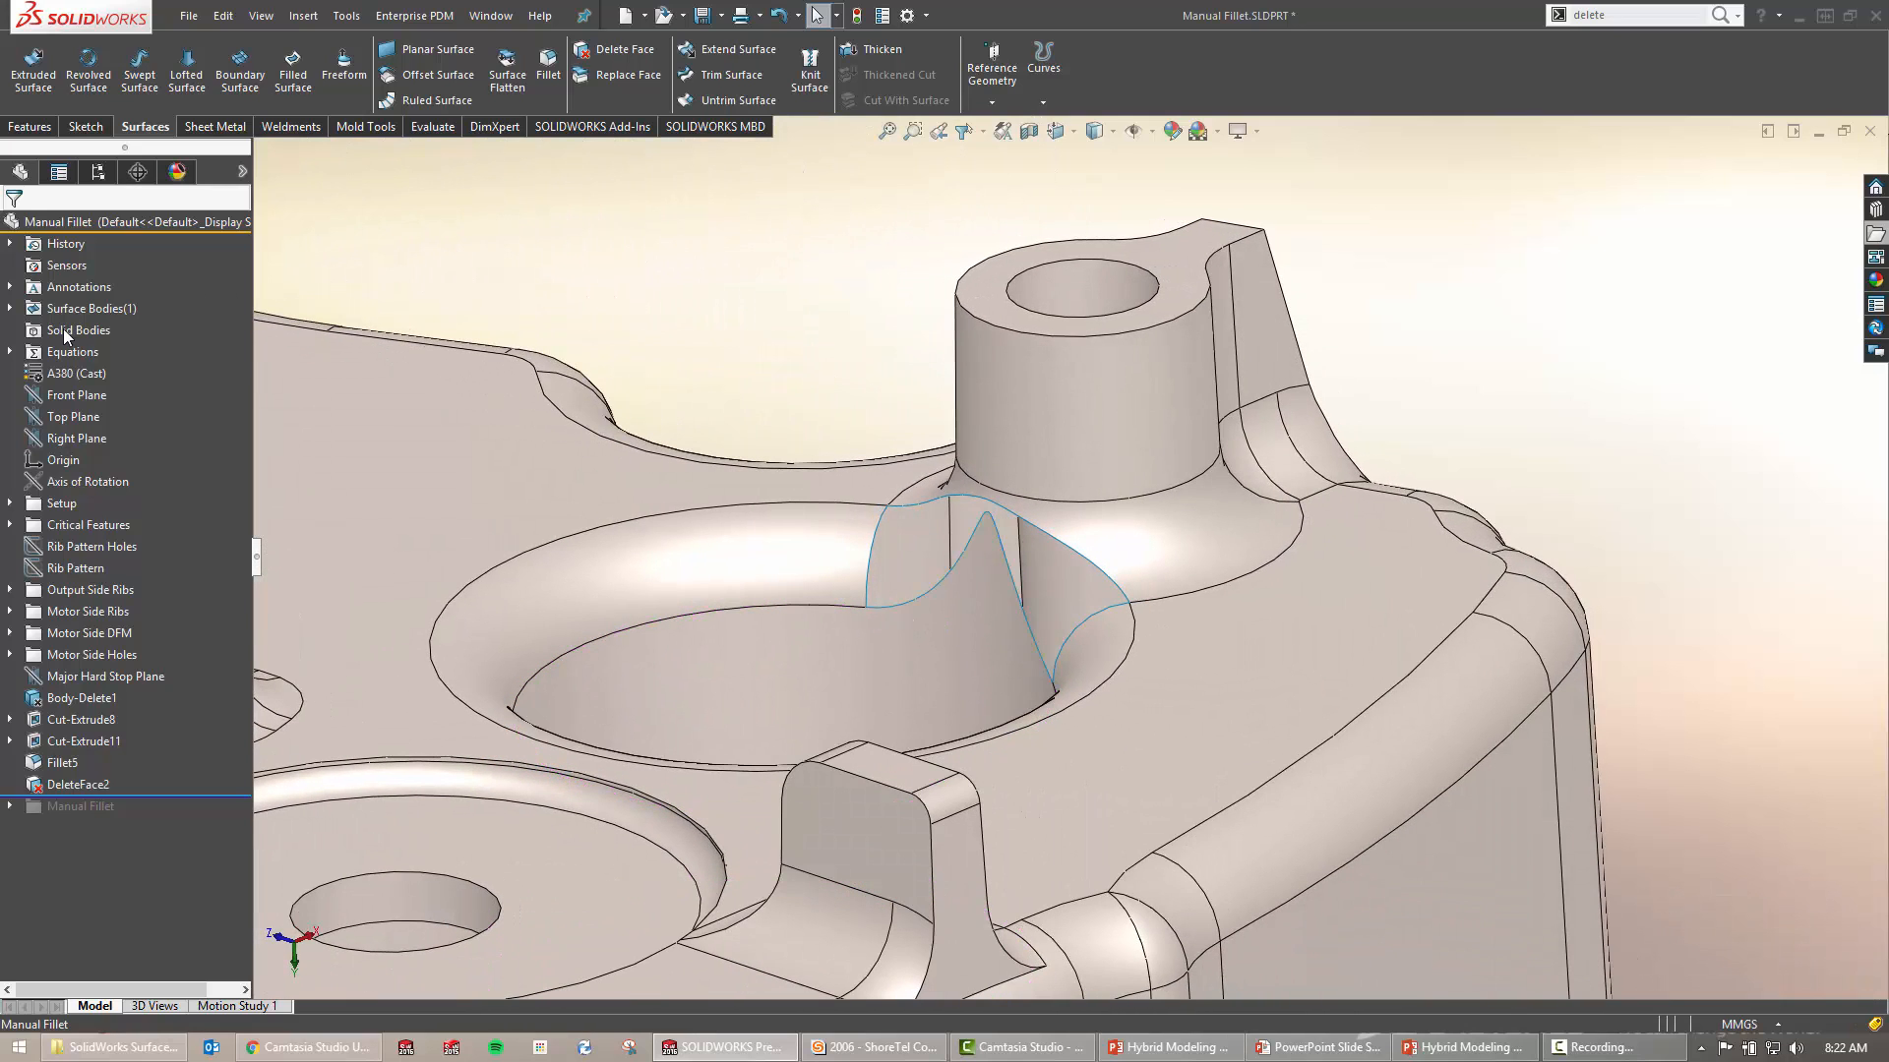
pyautogui.moveTo(188, 795); pyautogui.dragTo(196, 775)
pyautogui.click(9, 329)
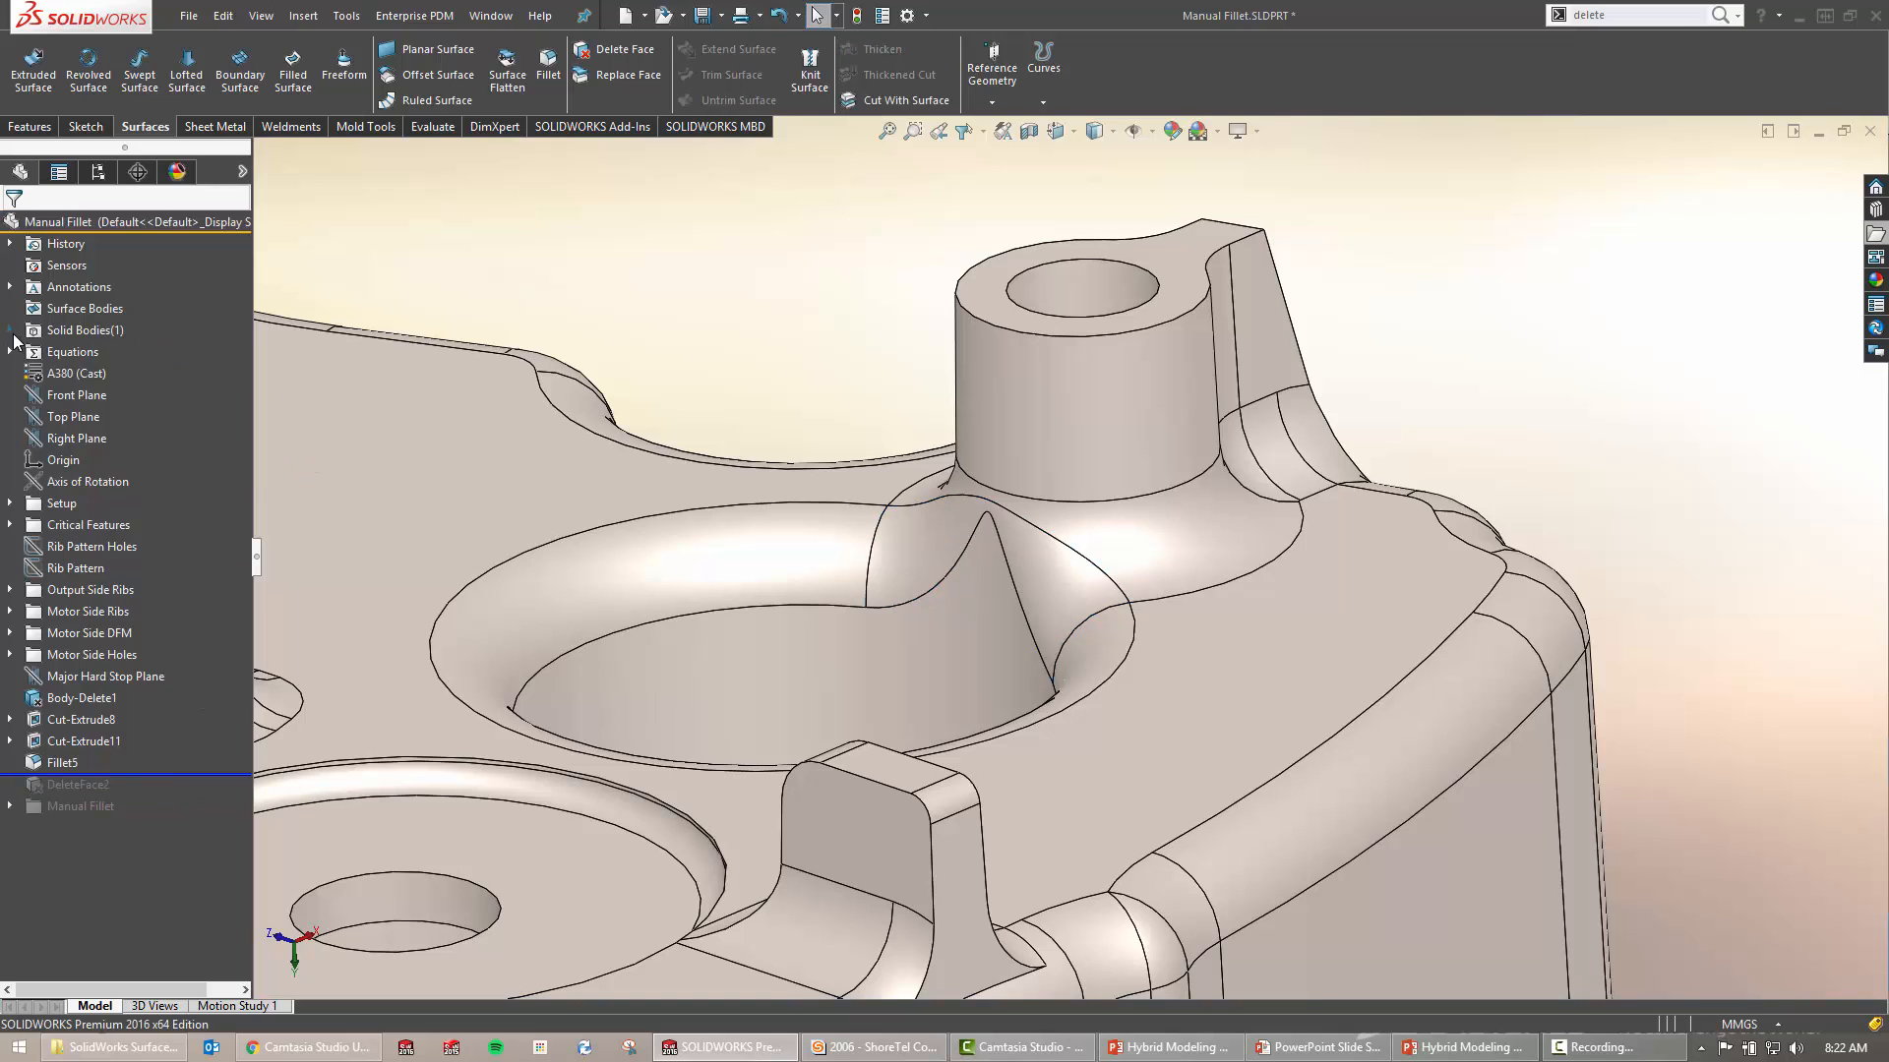
pyautogui.click(92, 352)
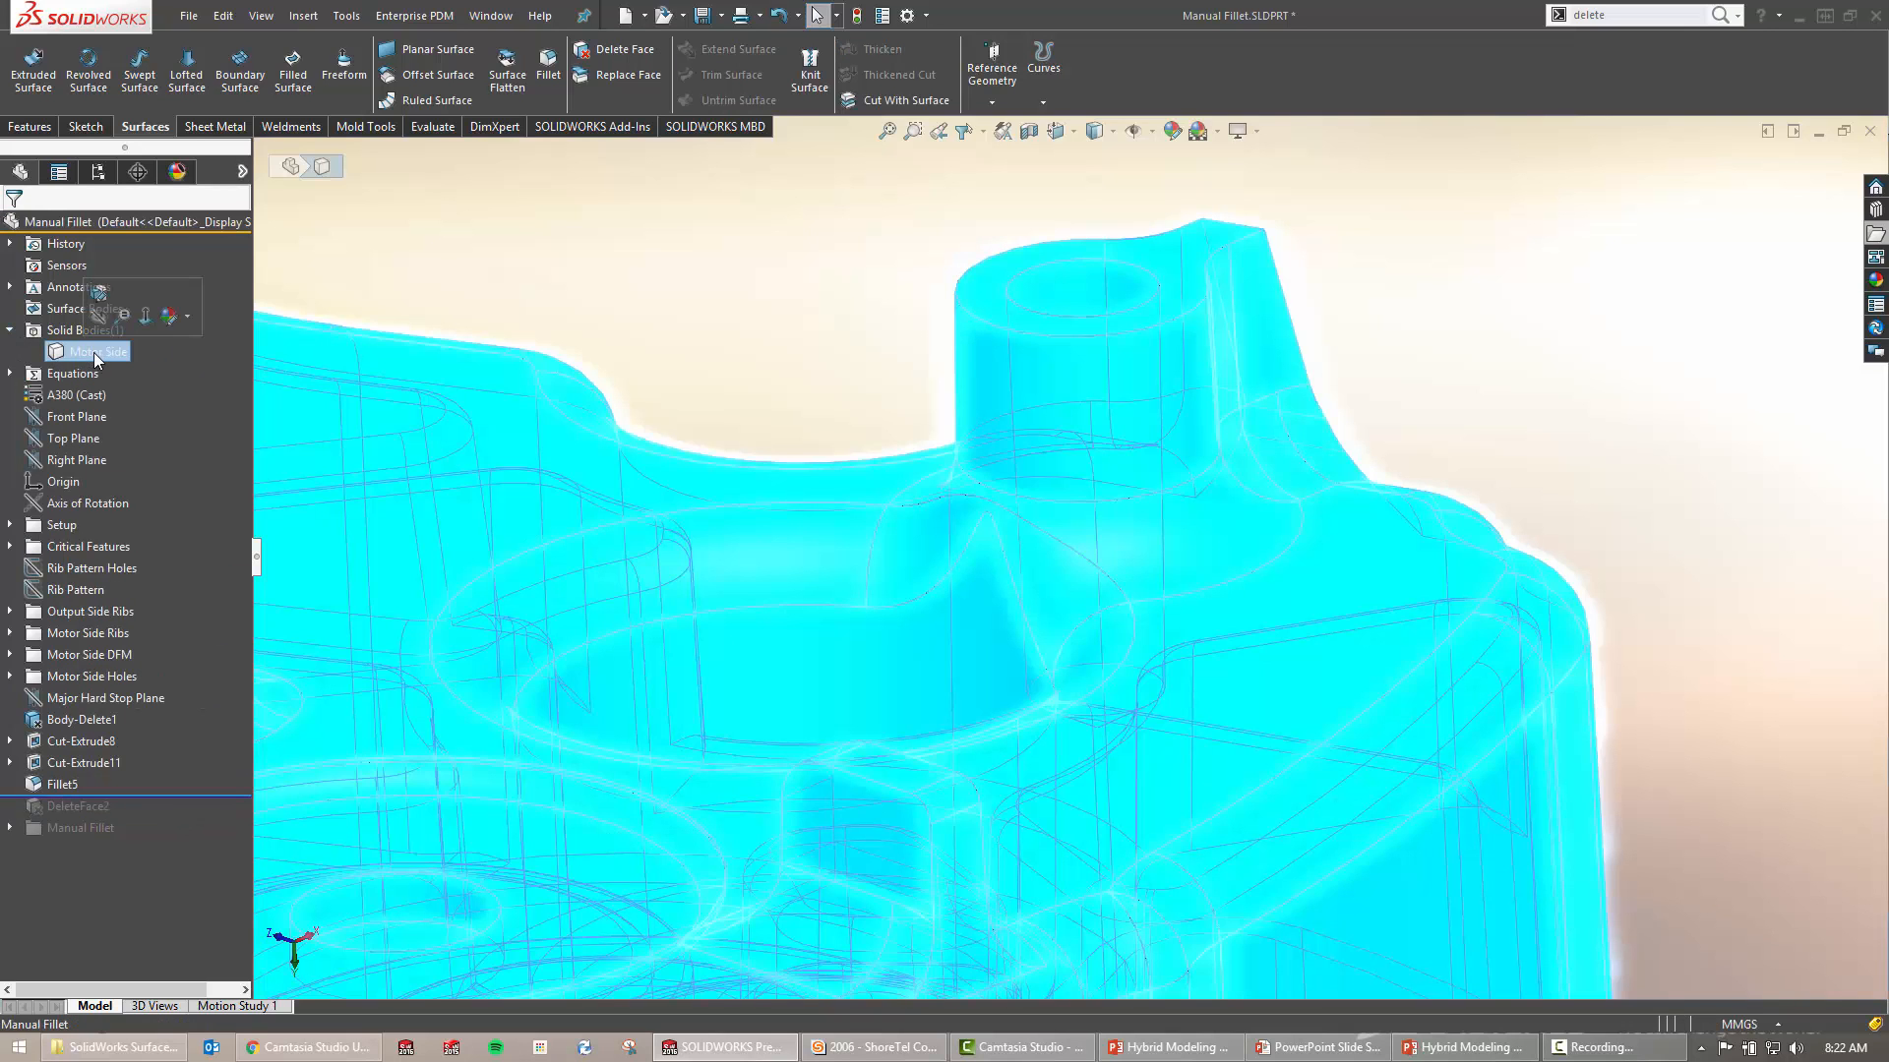
pyautogui.click(10, 329)
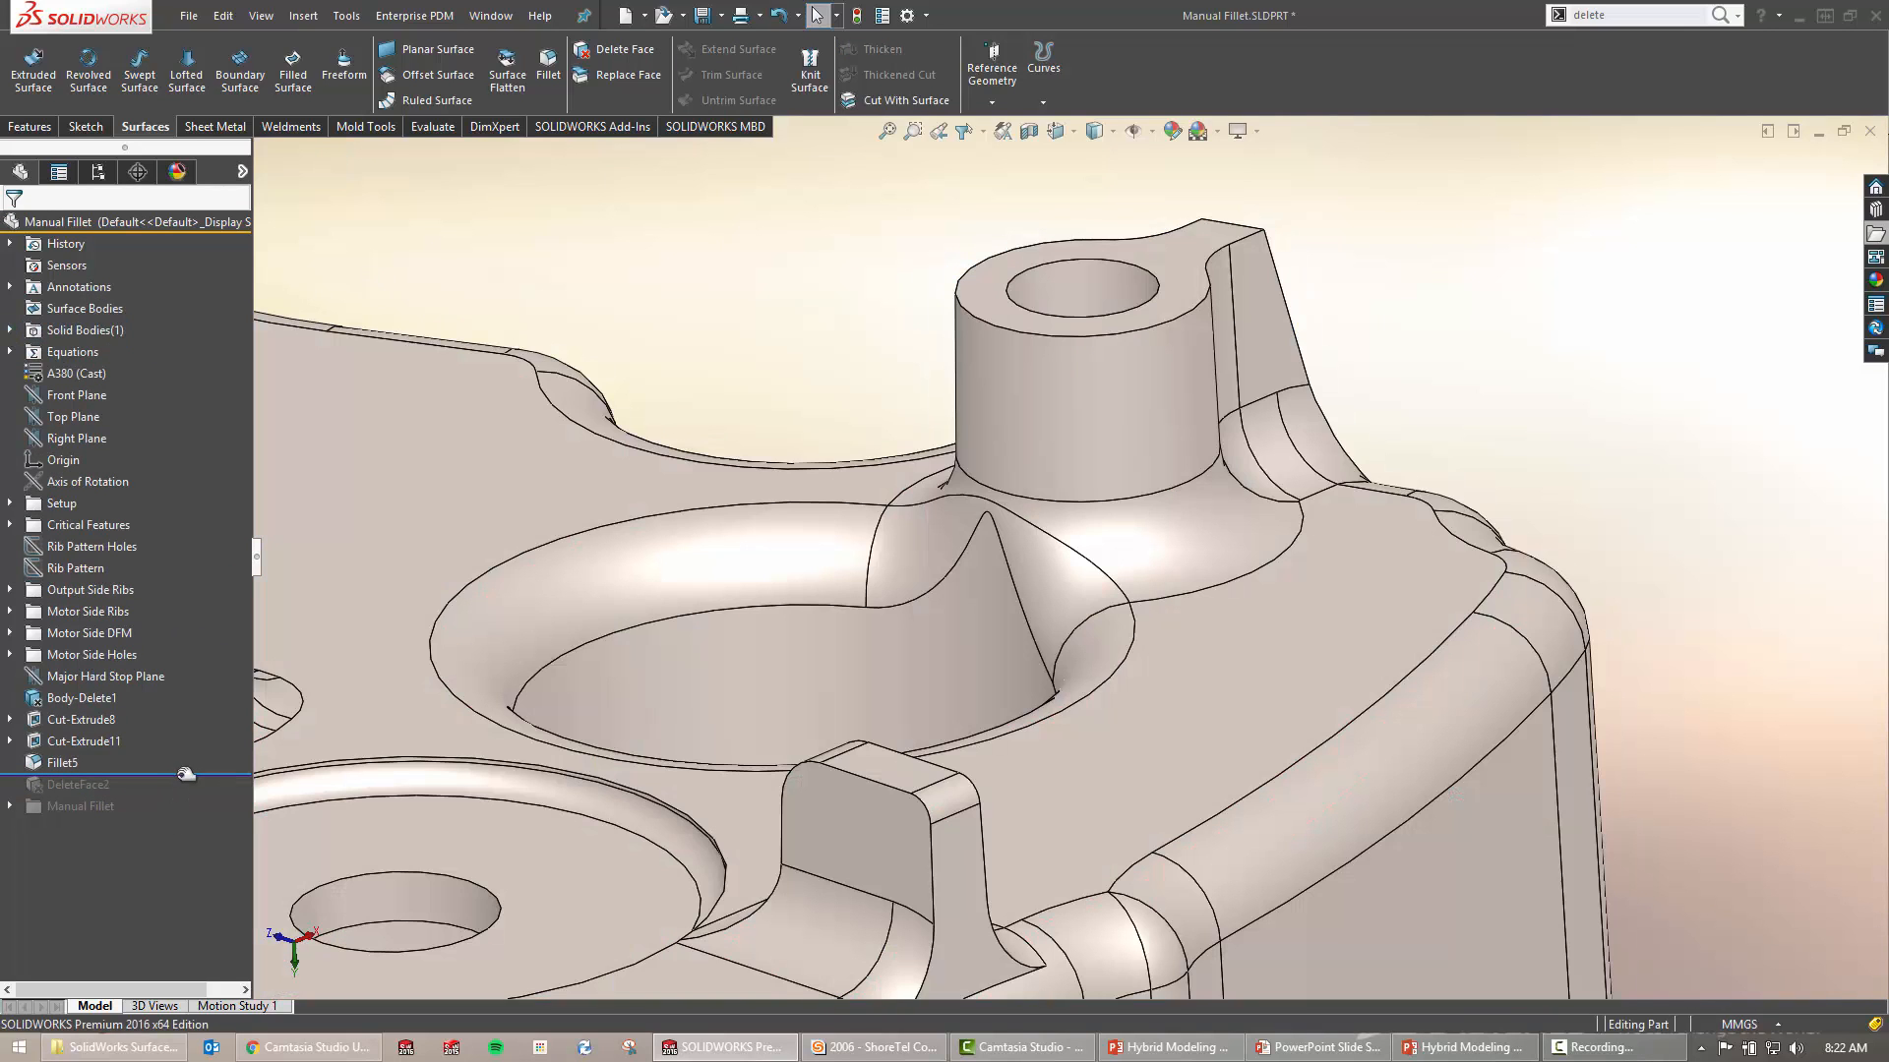
pyautogui.moveTo(186, 775); pyautogui.dragTo(179, 799)
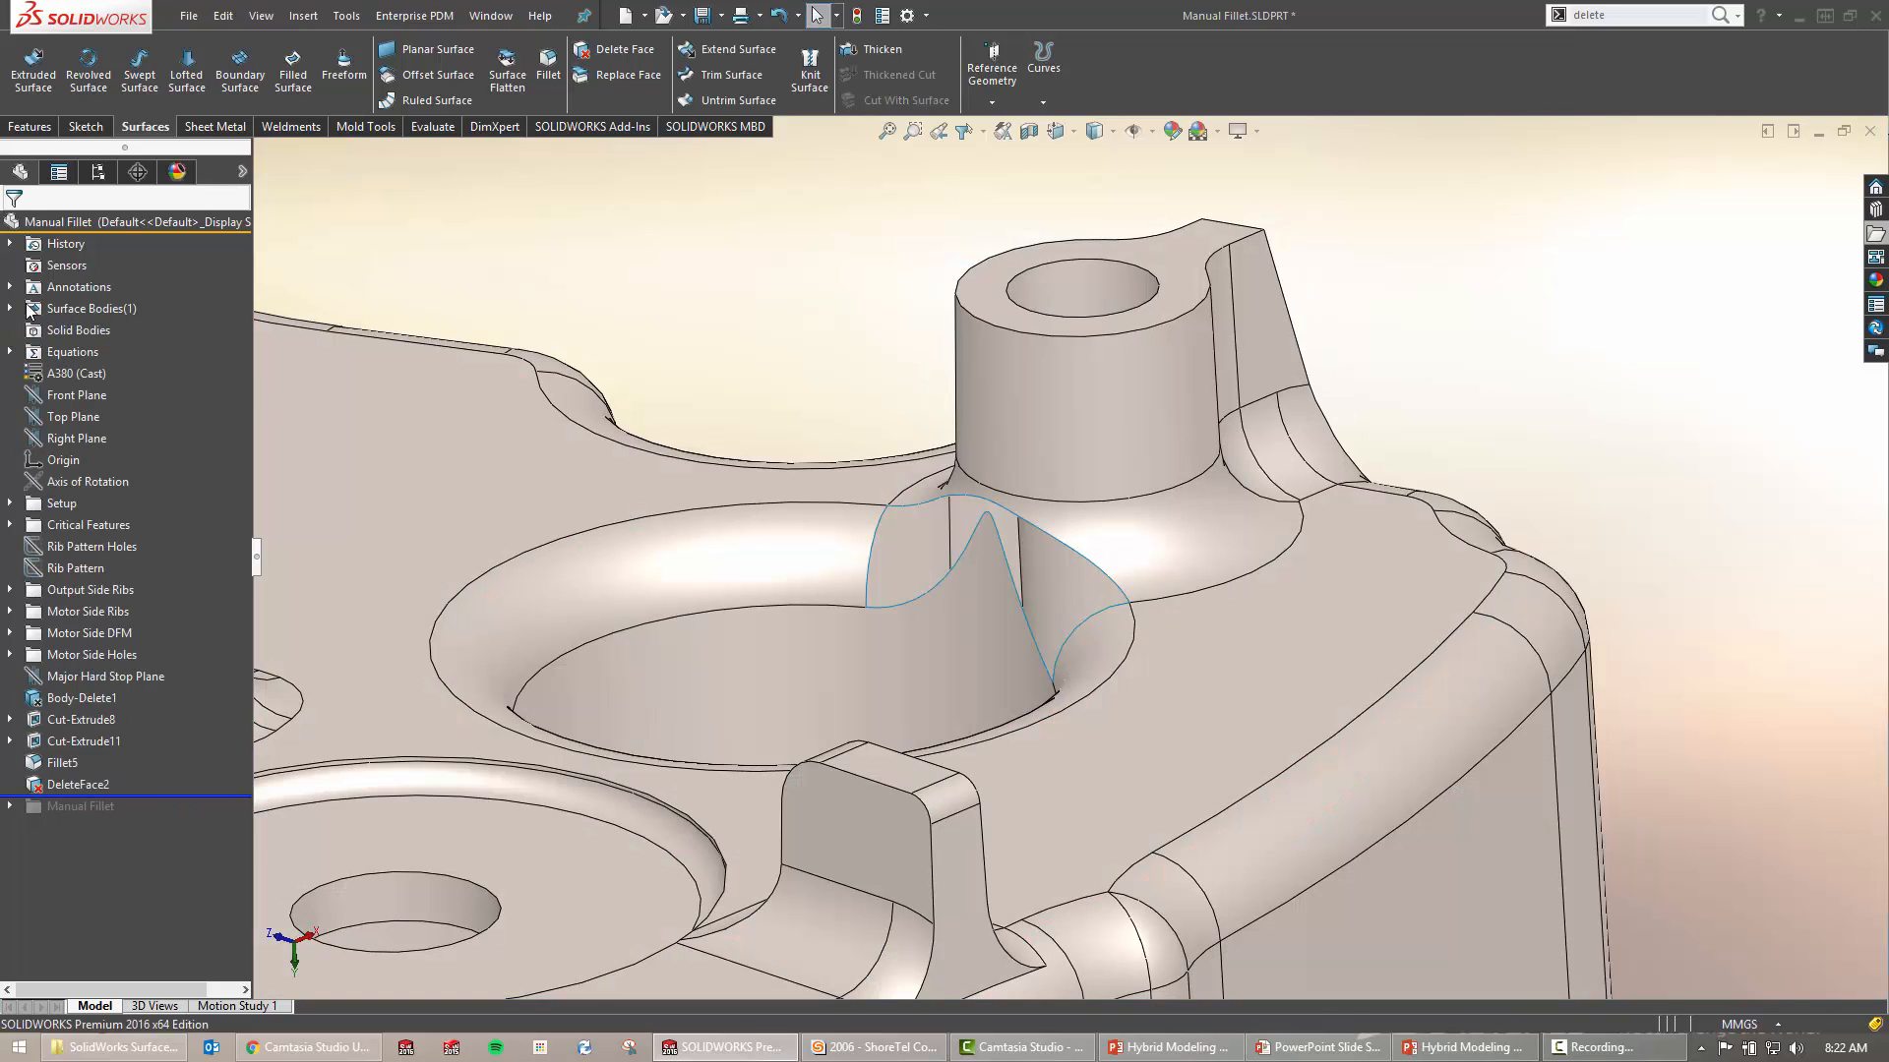
pyautogui.click(10, 308)
pyautogui.click(115, 332)
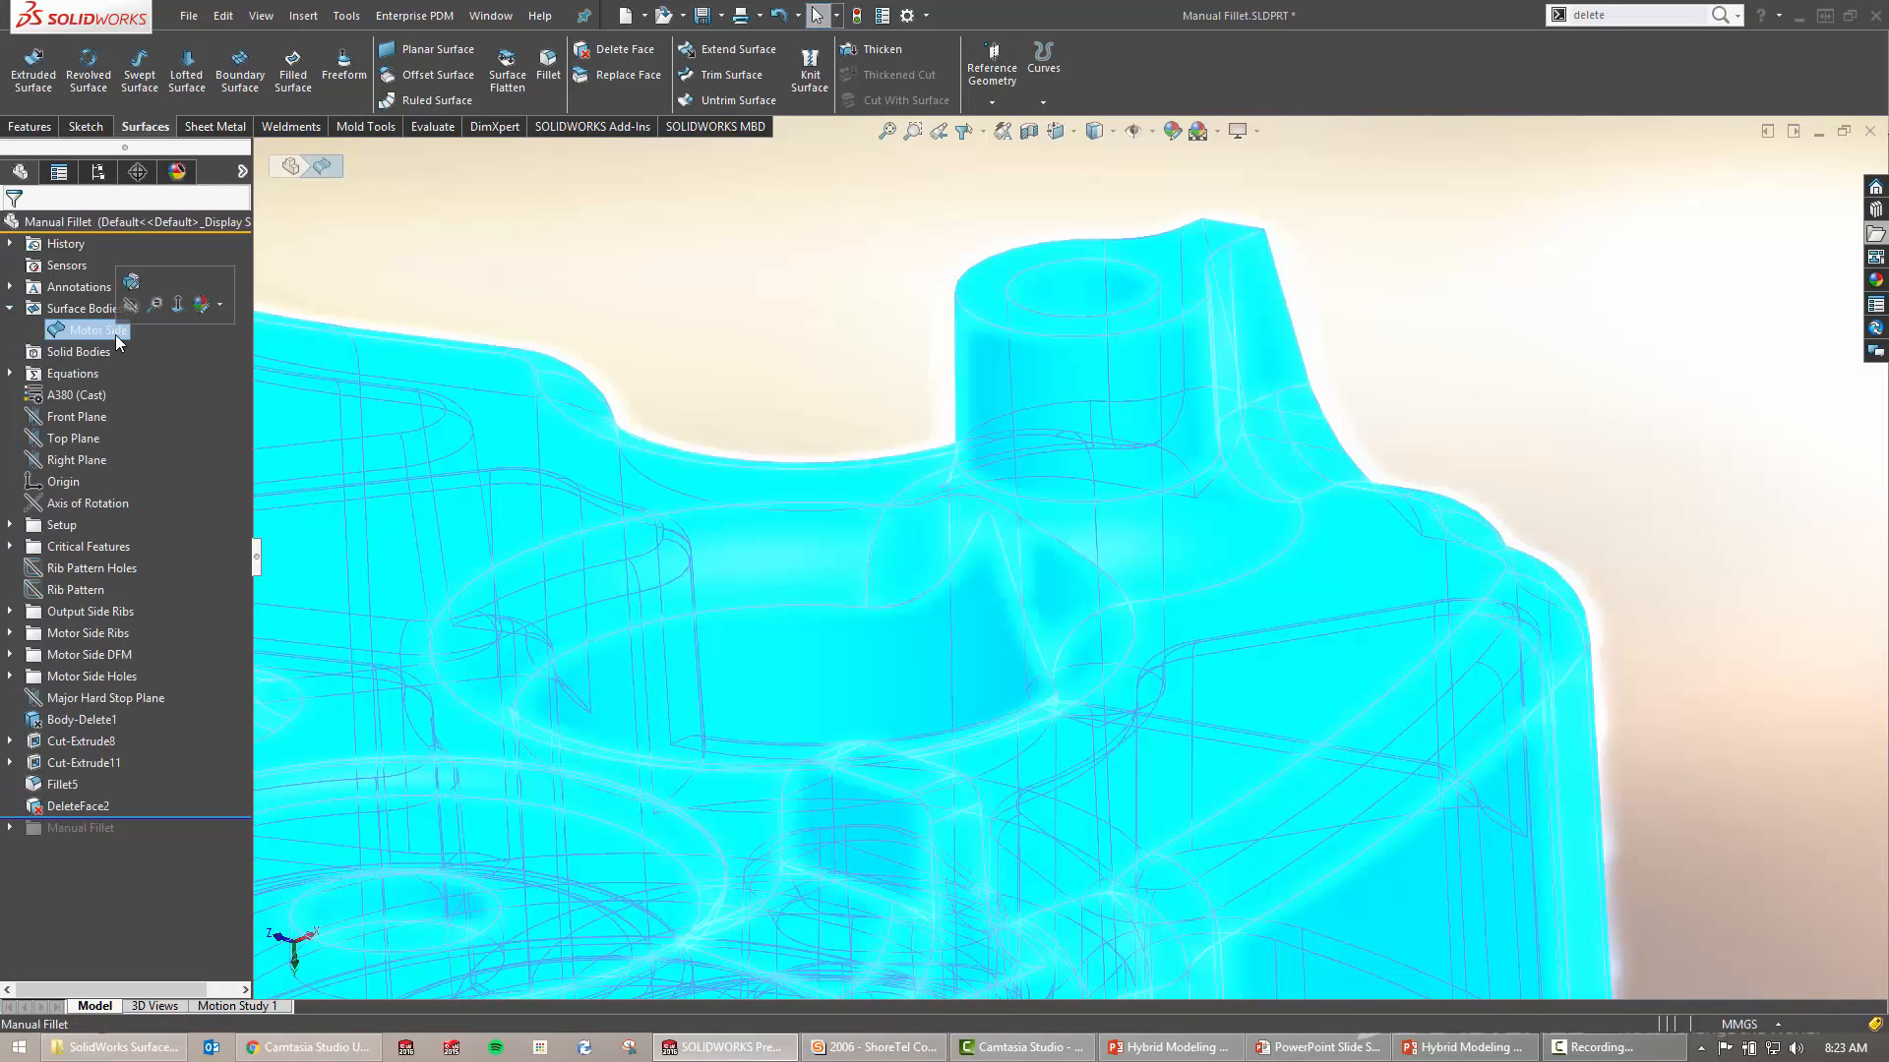
pyautogui.click(10, 310)
pyautogui.click(676, 353)
pyautogui.moveTo(889, 539); pyautogui.dragTo(827, 594, button='middle')
pyautogui.click(765, 565)
pyautogui.click(803, 383)
pyautogui.keyDown('ctrl'); pyautogui.moveTo(830, 388); pyautogui.dragTo(696, 373, button='middle'); pyautogui.keyUp('ctrl')
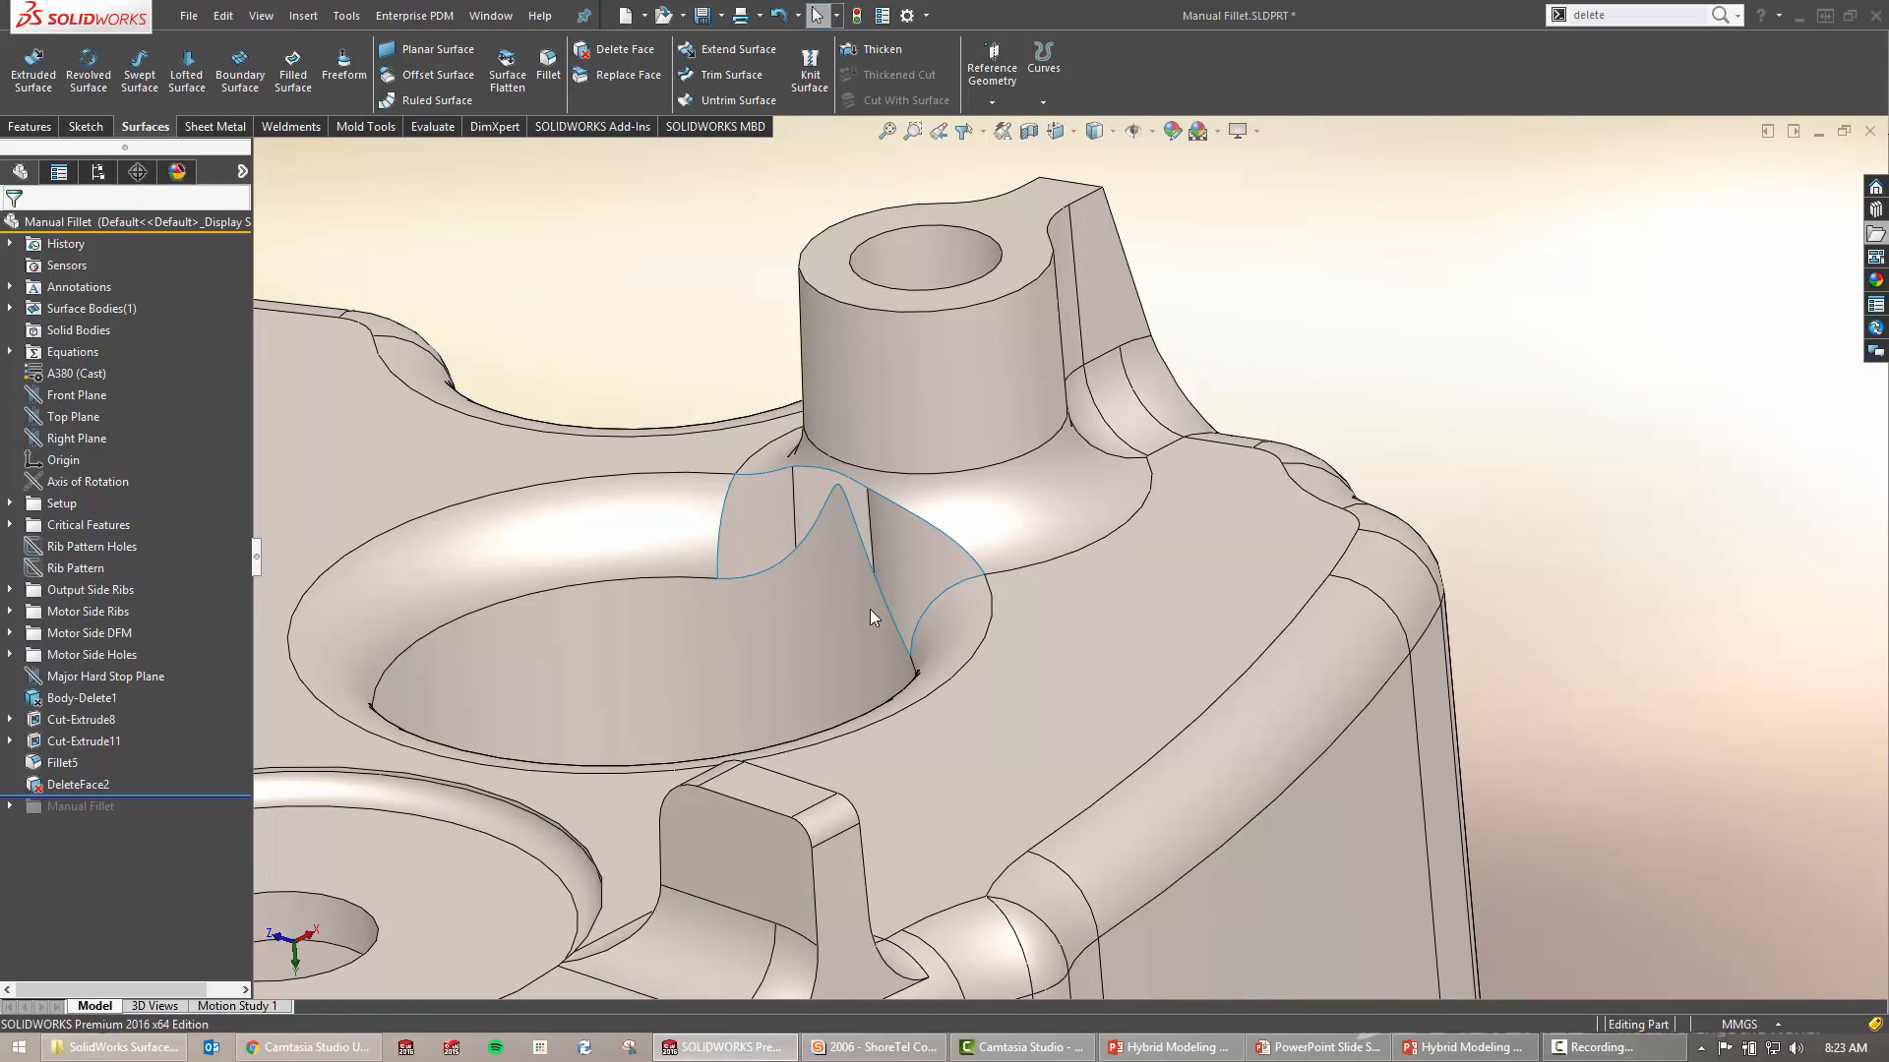
pyautogui.moveTo(846, 590); pyautogui.dragTo(923, 640, button='middle')
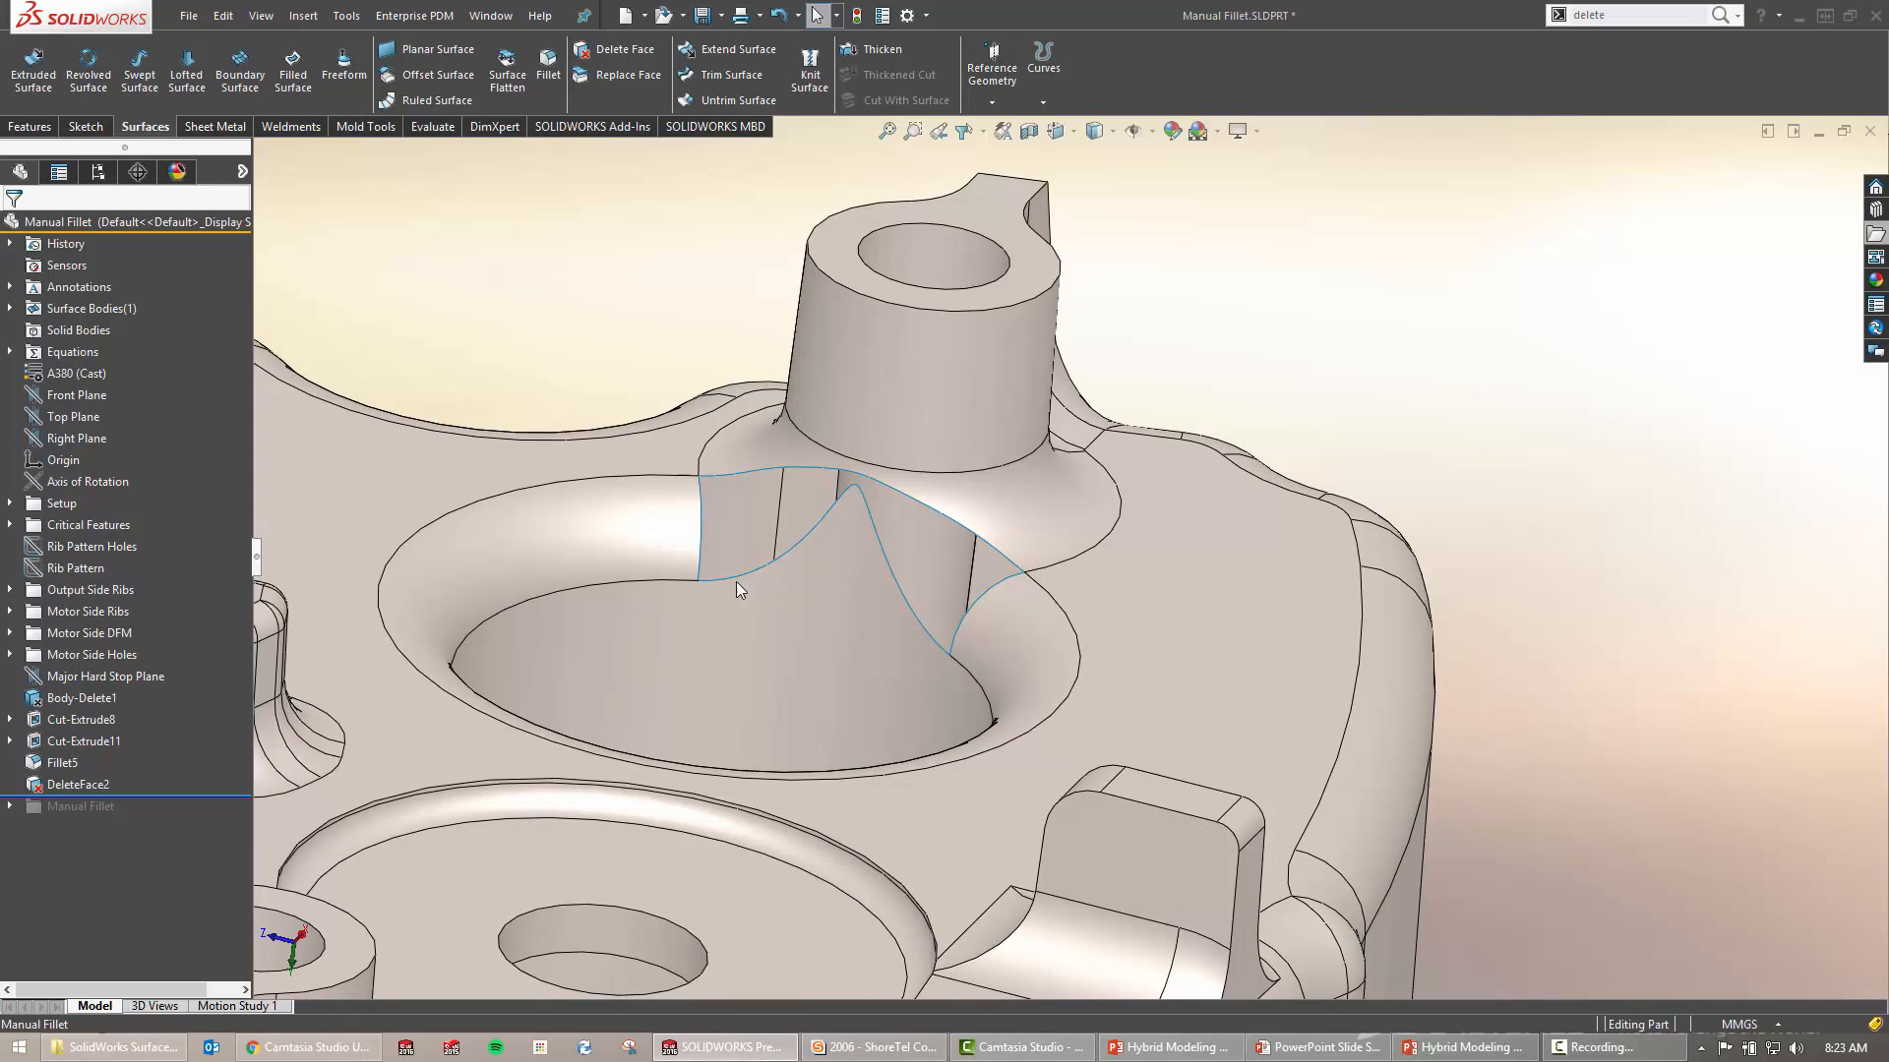
pyautogui.moveTo(736, 581)
pyautogui.mouseDown(button='middle')
pyautogui.moveTo(826, 598)
pyautogui.moveTo(666, 603)
pyautogui.moveTo(751, 603)
pyautogui.mouseUp(button='middle')
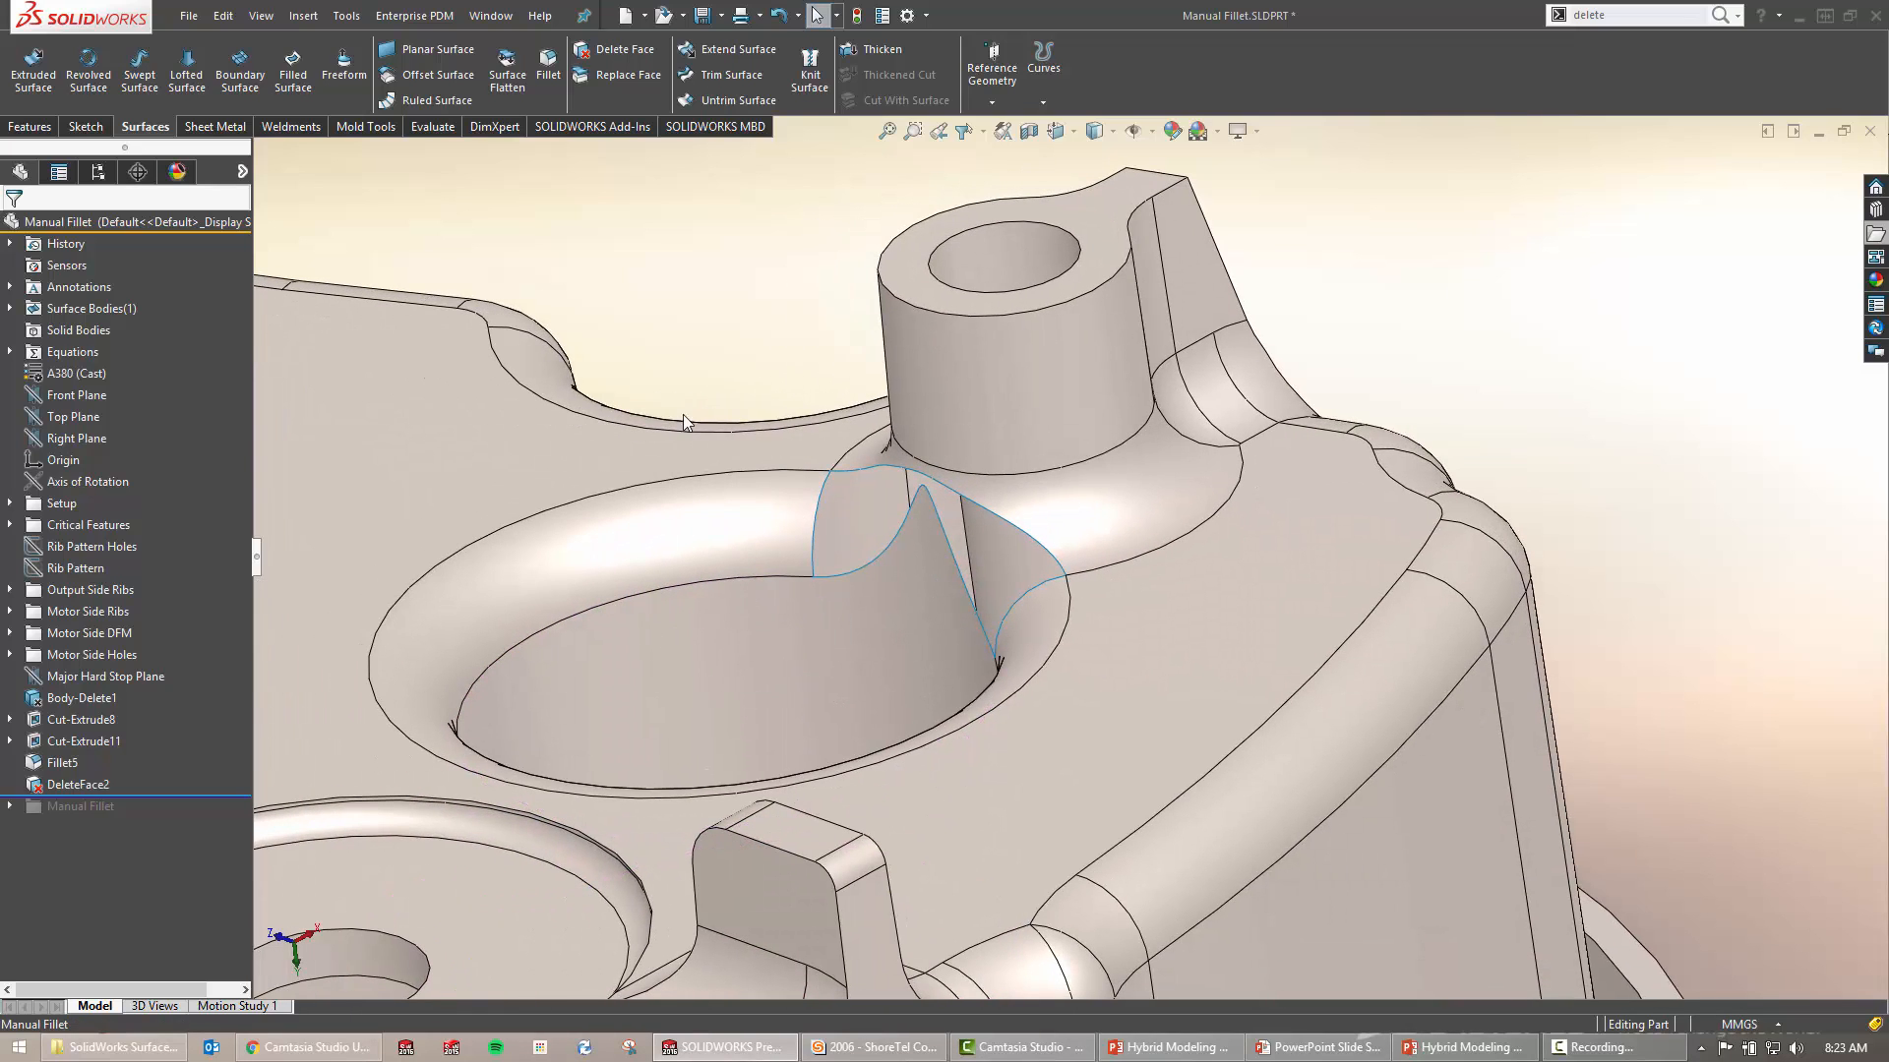
pyautogui.press('s')
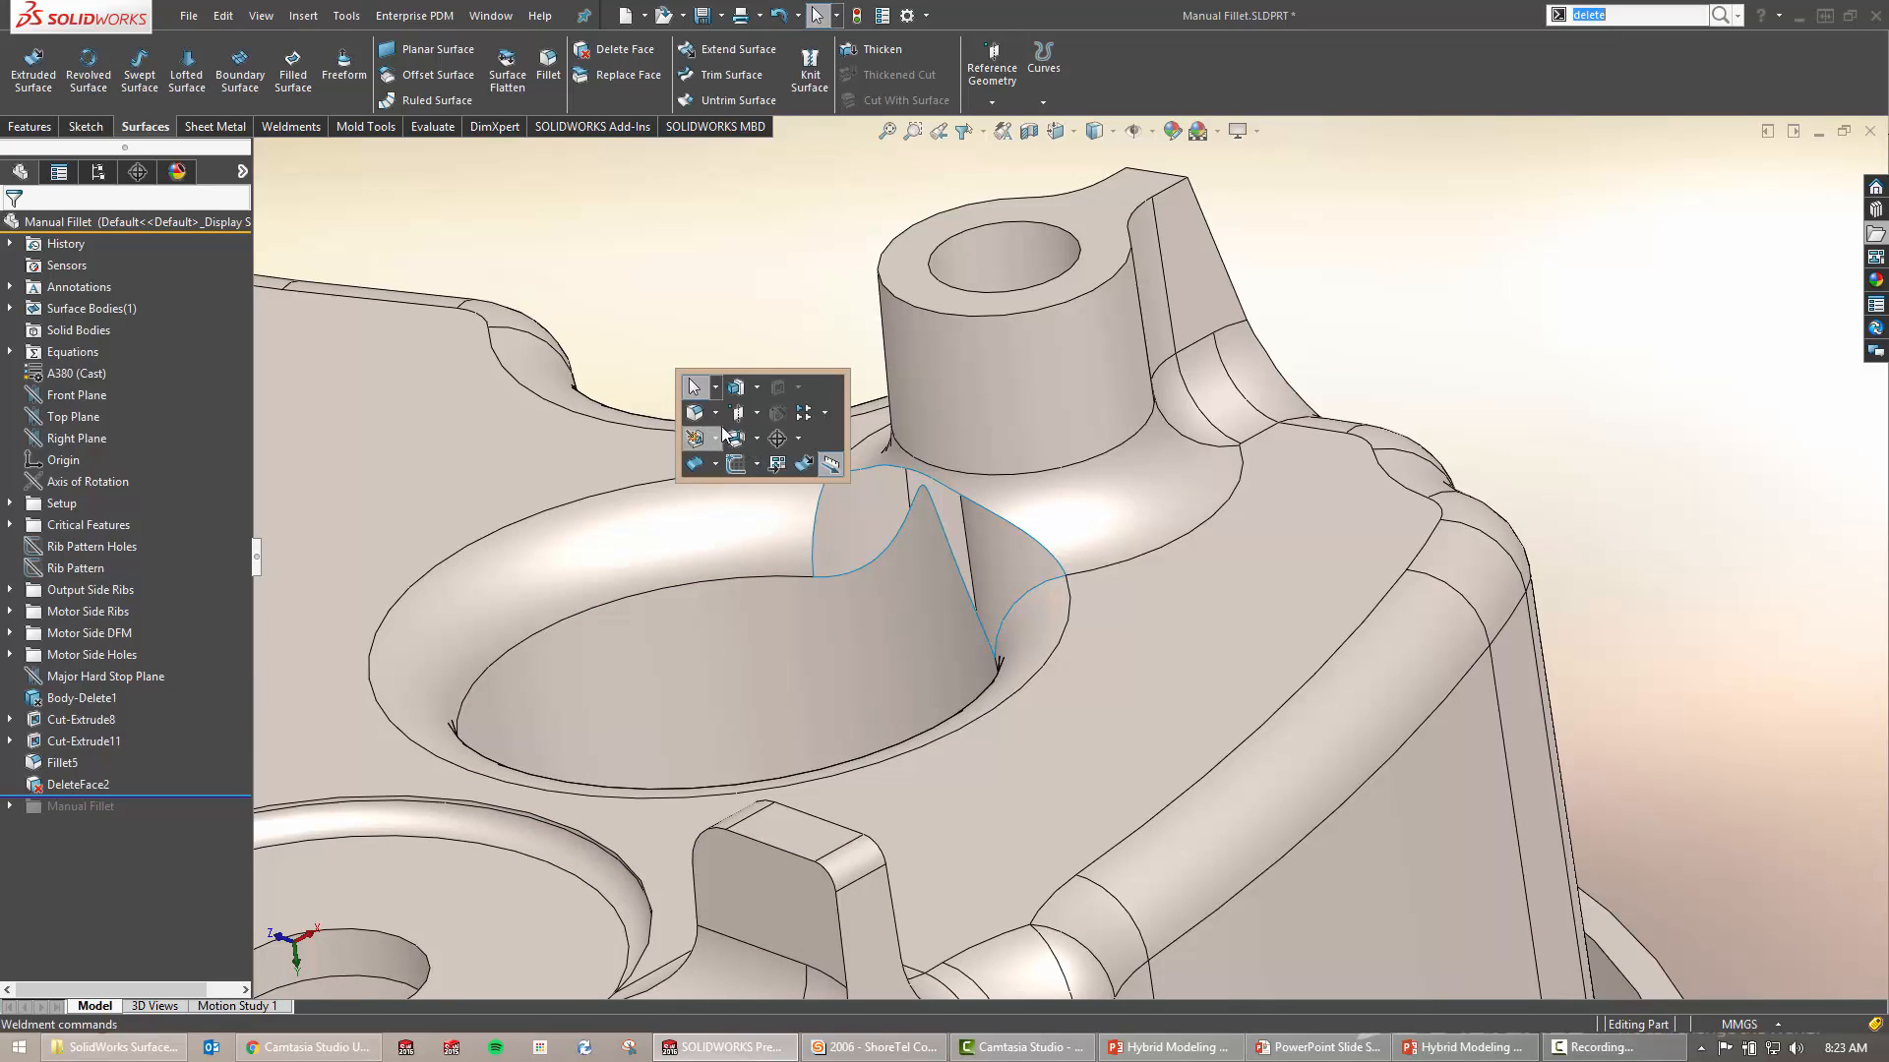
# Create Plane2 through the hole's circular edge via Reference Geometry > Plane
pyautogui.click(716, 435)
pyautogui.click(757, 438)
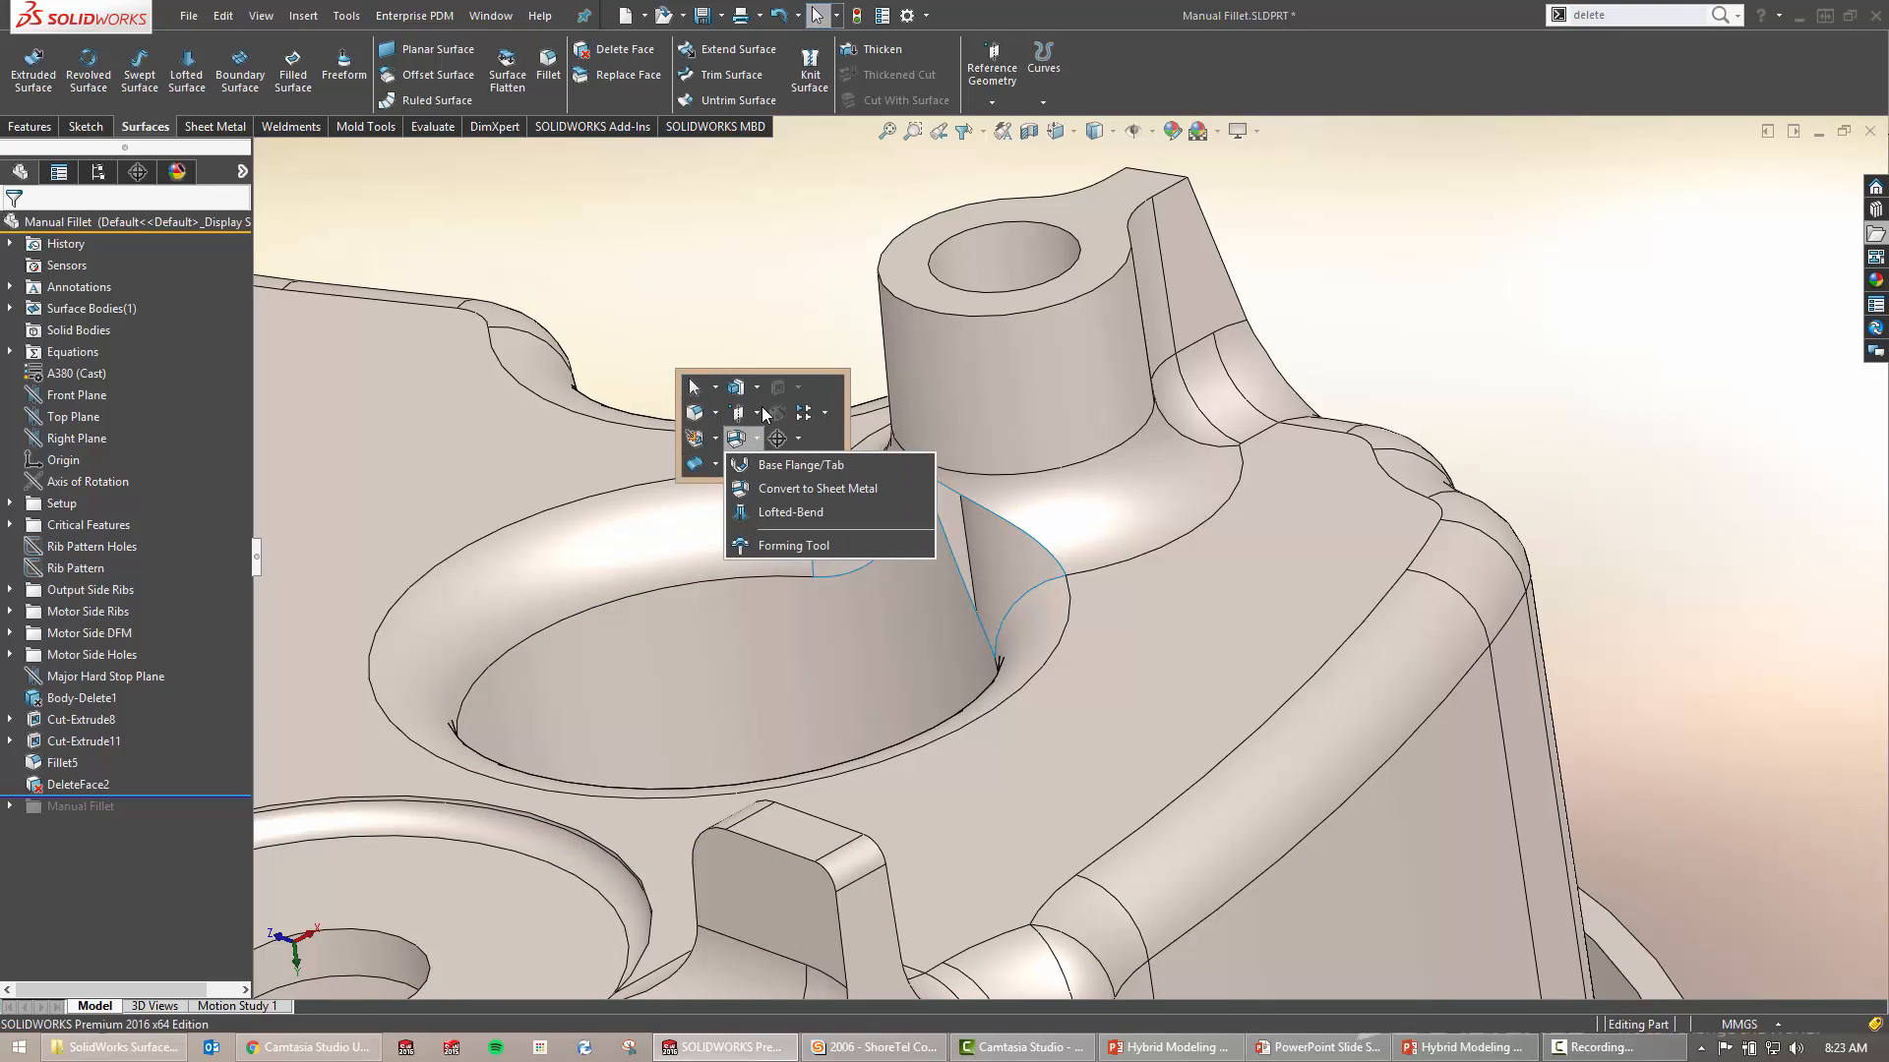
pyautogui.click(762, 415)
pyautogui.click(777, 441)
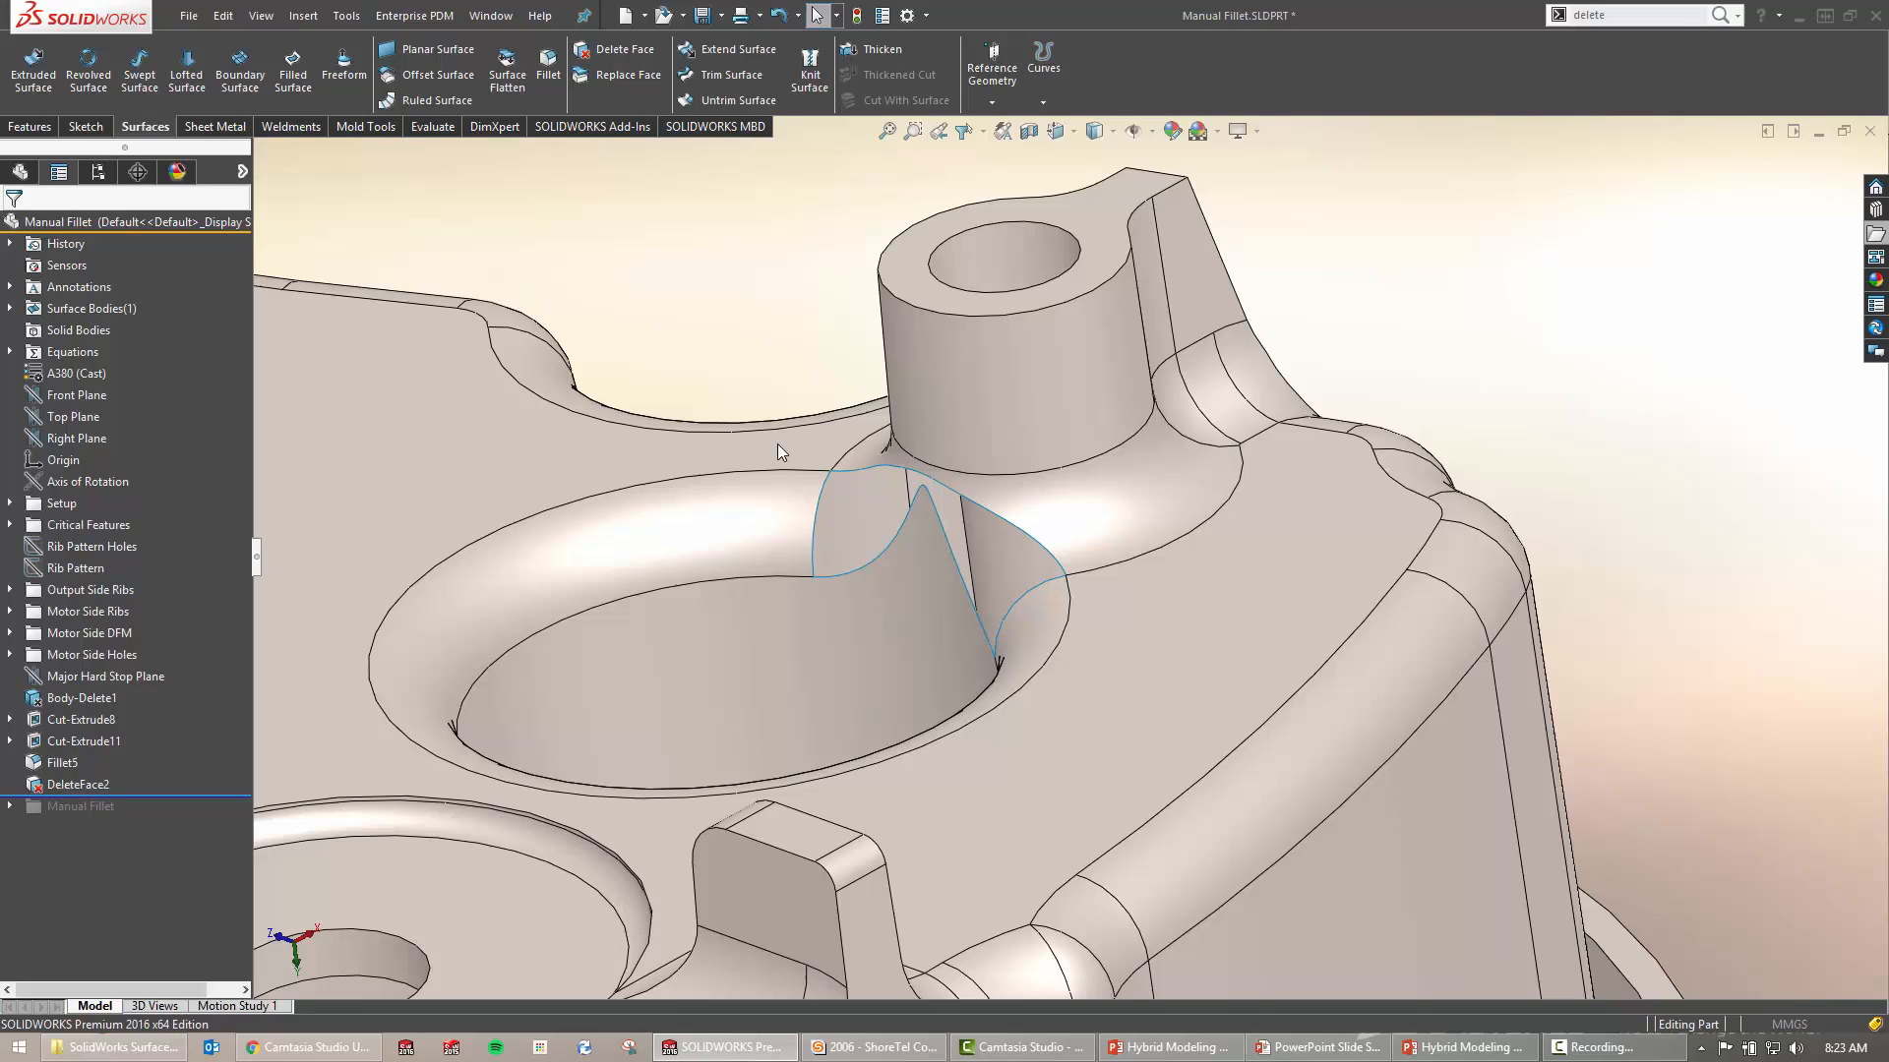
pyautogui.click(746, 581)
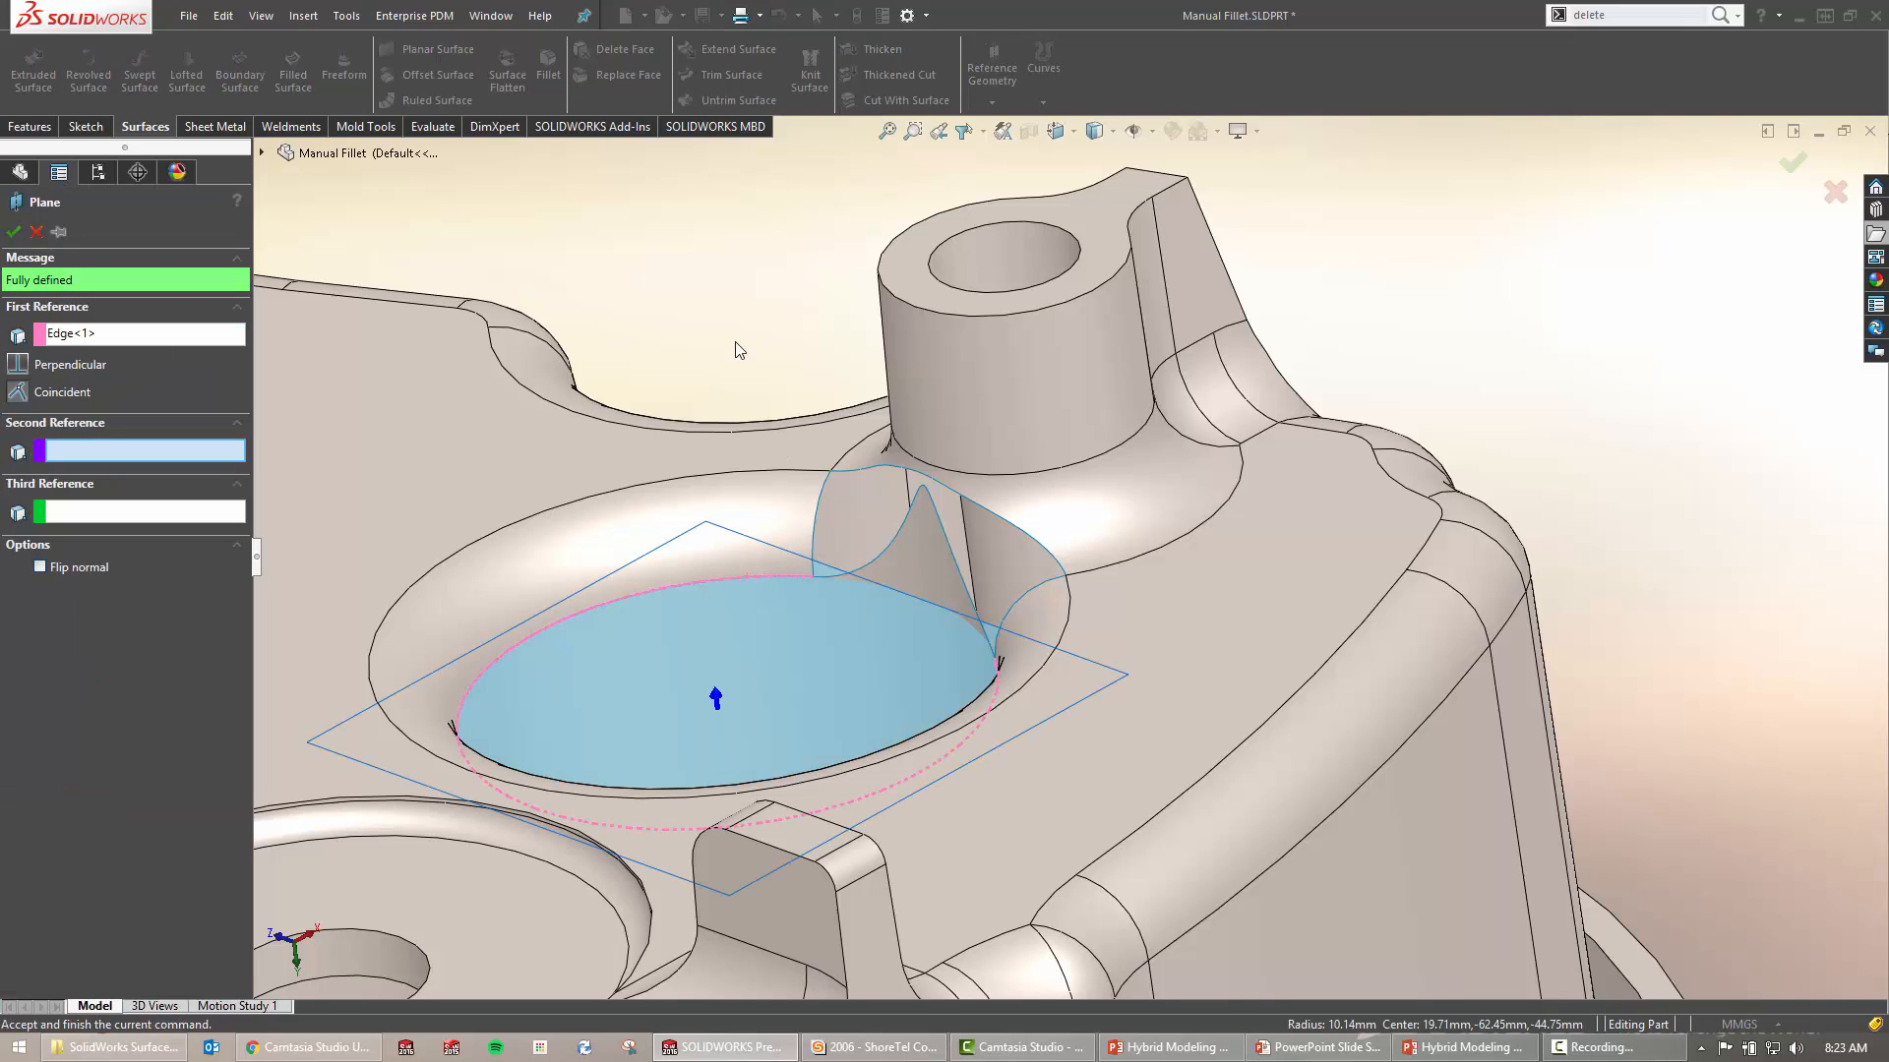
pyautogui.rightClick(812, 352)
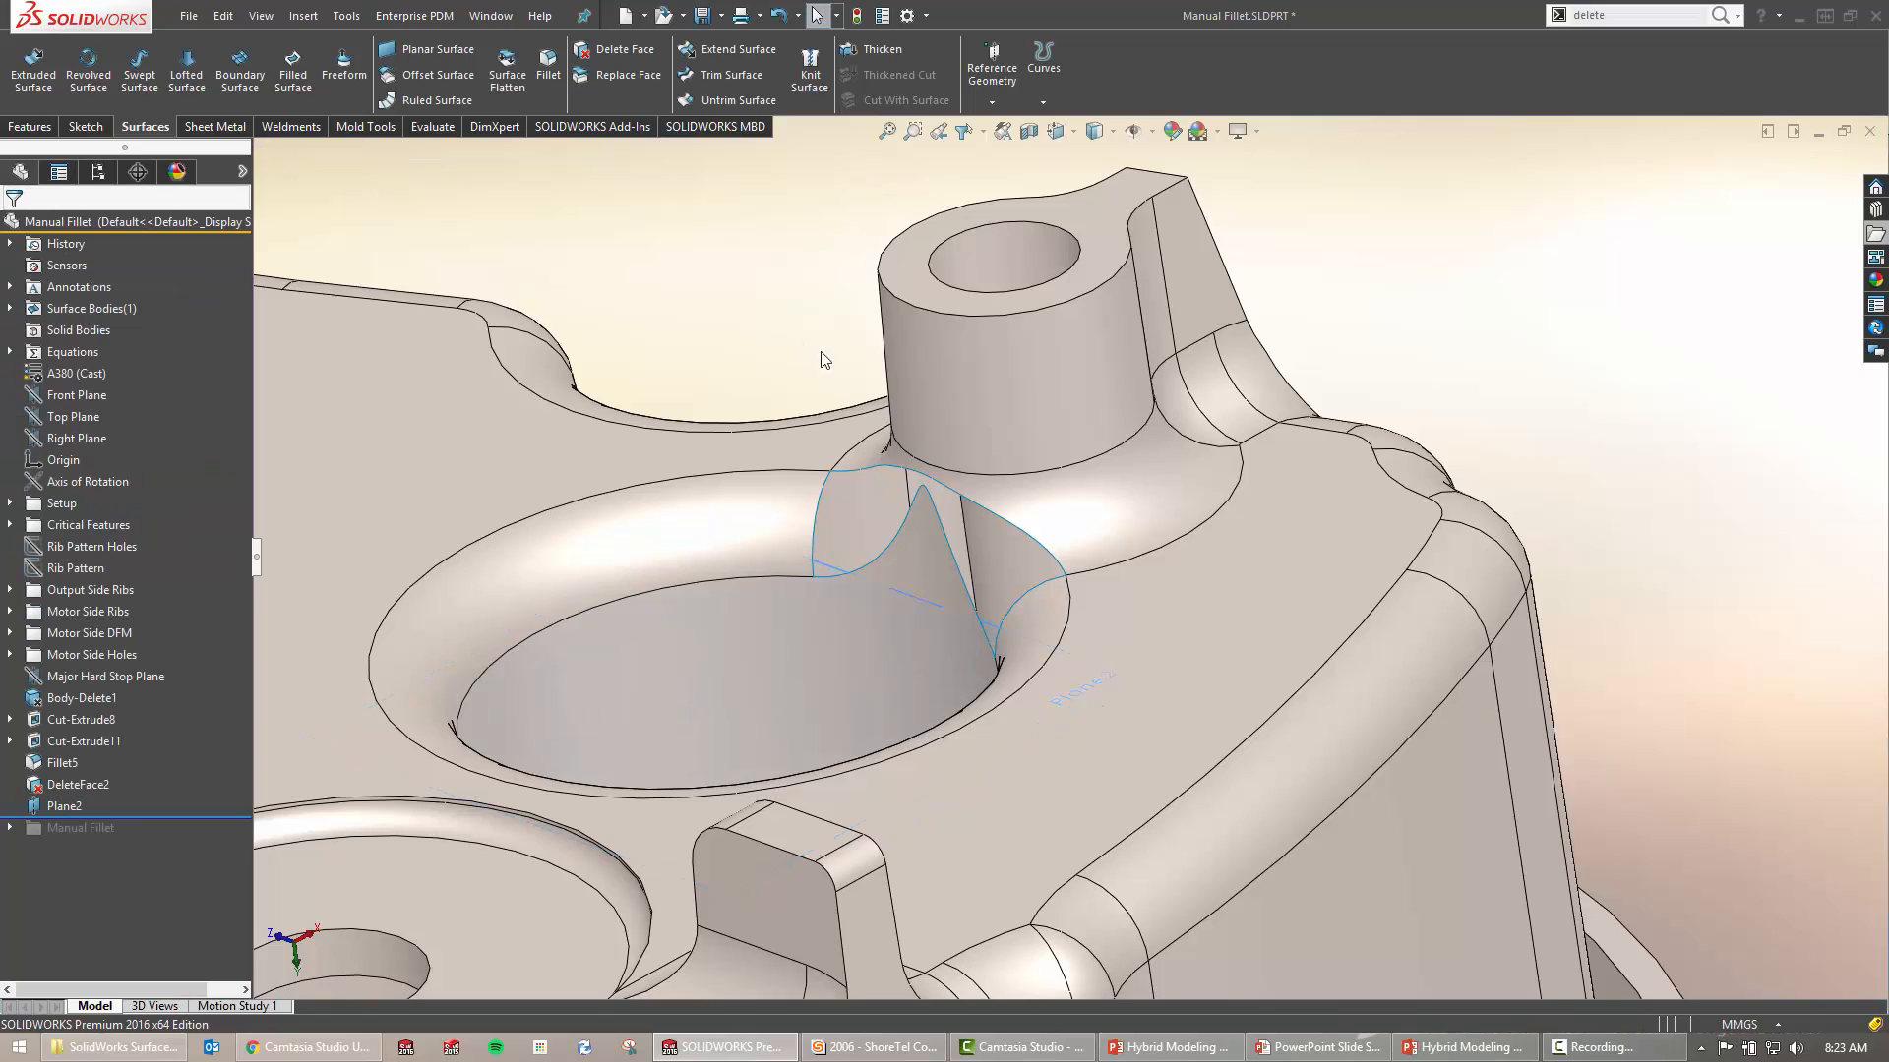
# Orbit to check Plane2's position, then select it as the trim tool
pyautogui.click(60, 807)
pyautogui.moveTo(733, 588); pyautogui.dragTo(824, 579, button='middle')
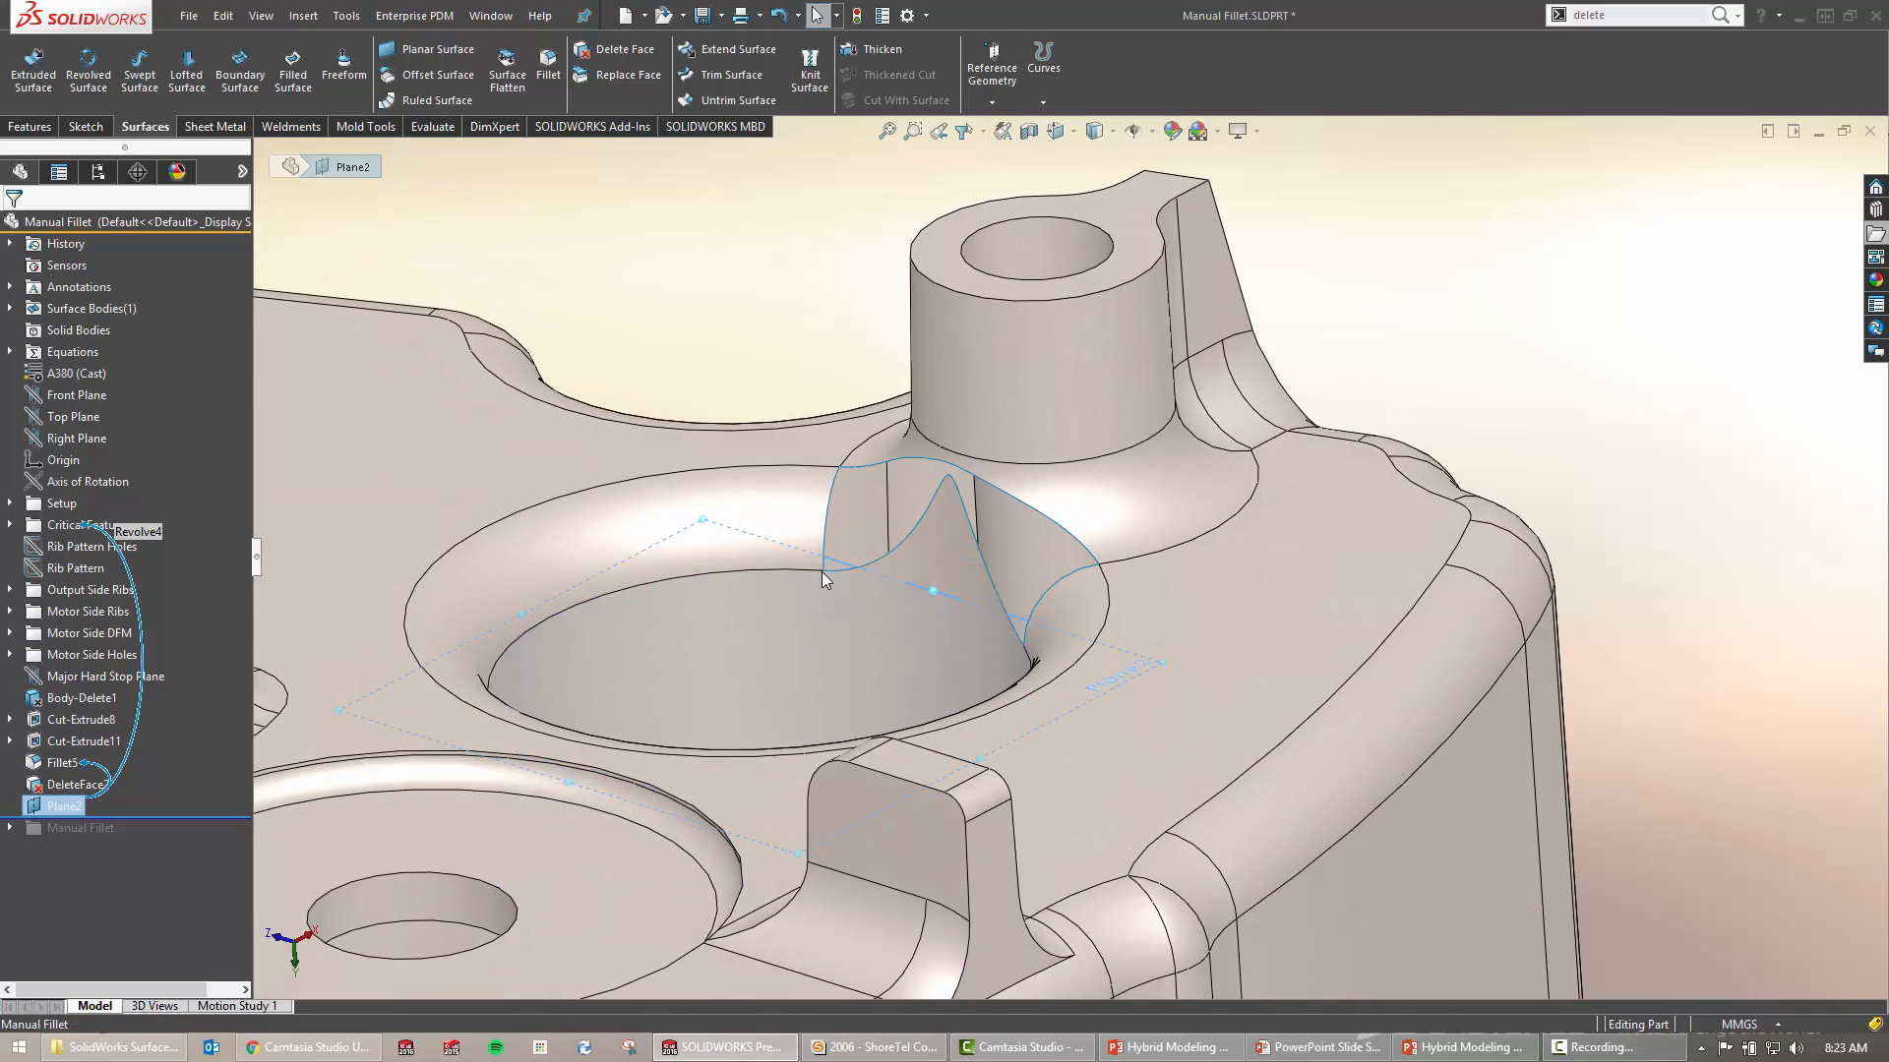
pyautogui.click(822, 570)
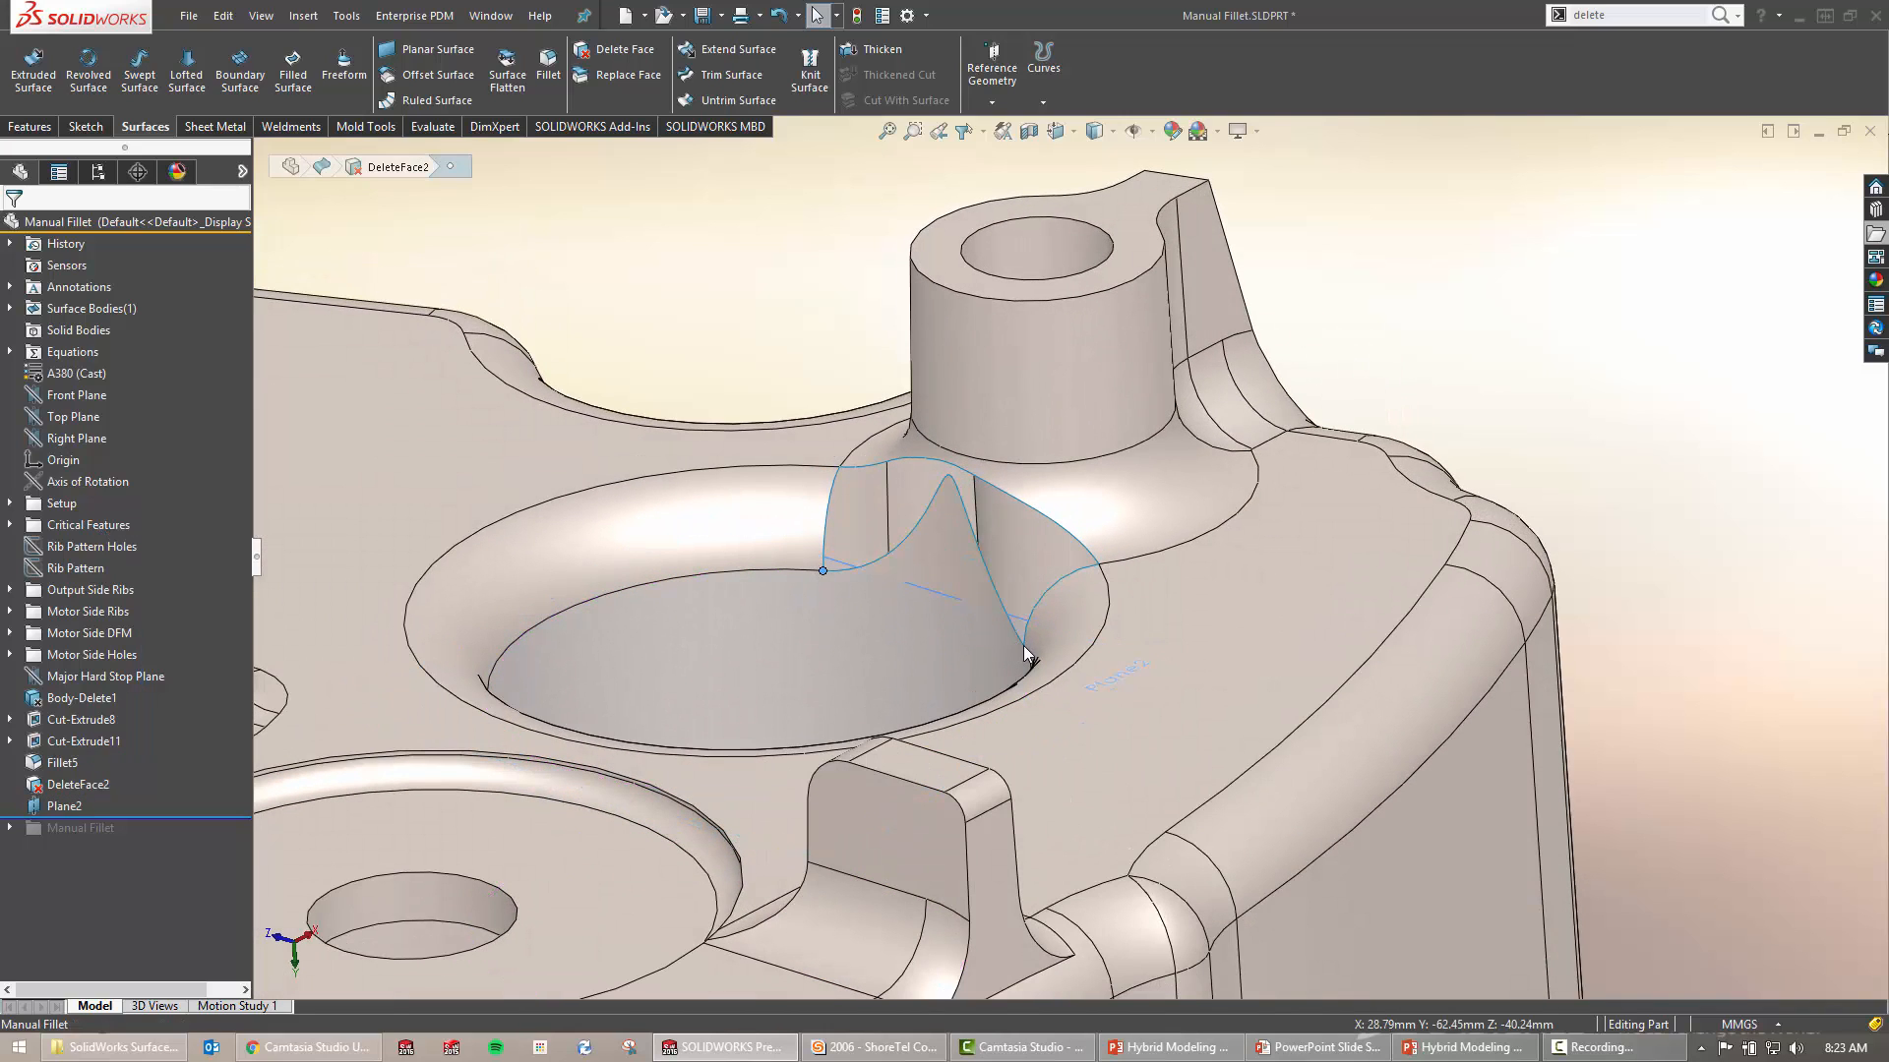
pyautogui.click(835, 561)
pyautogui.press('s')
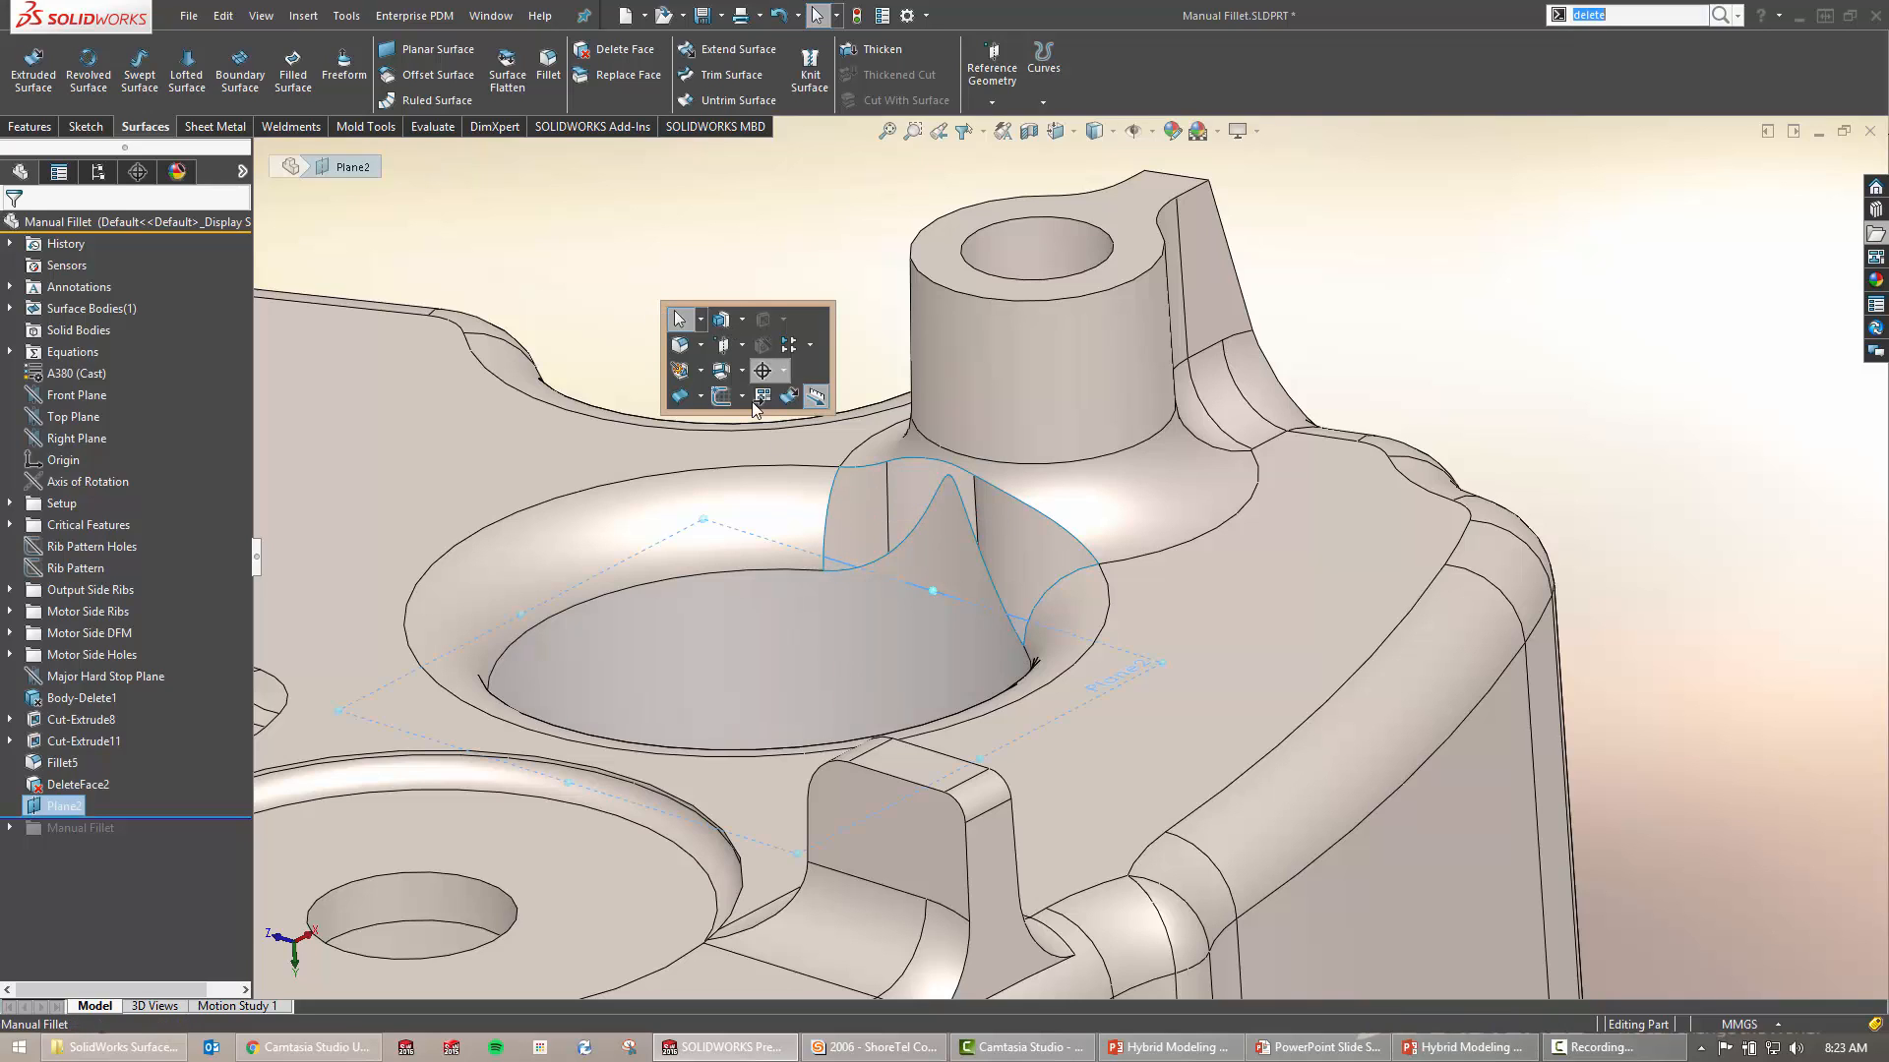
# Trim the surface with Plane2 as the tool, removing the triangular spike above it
pyautogui.click(700, 400)
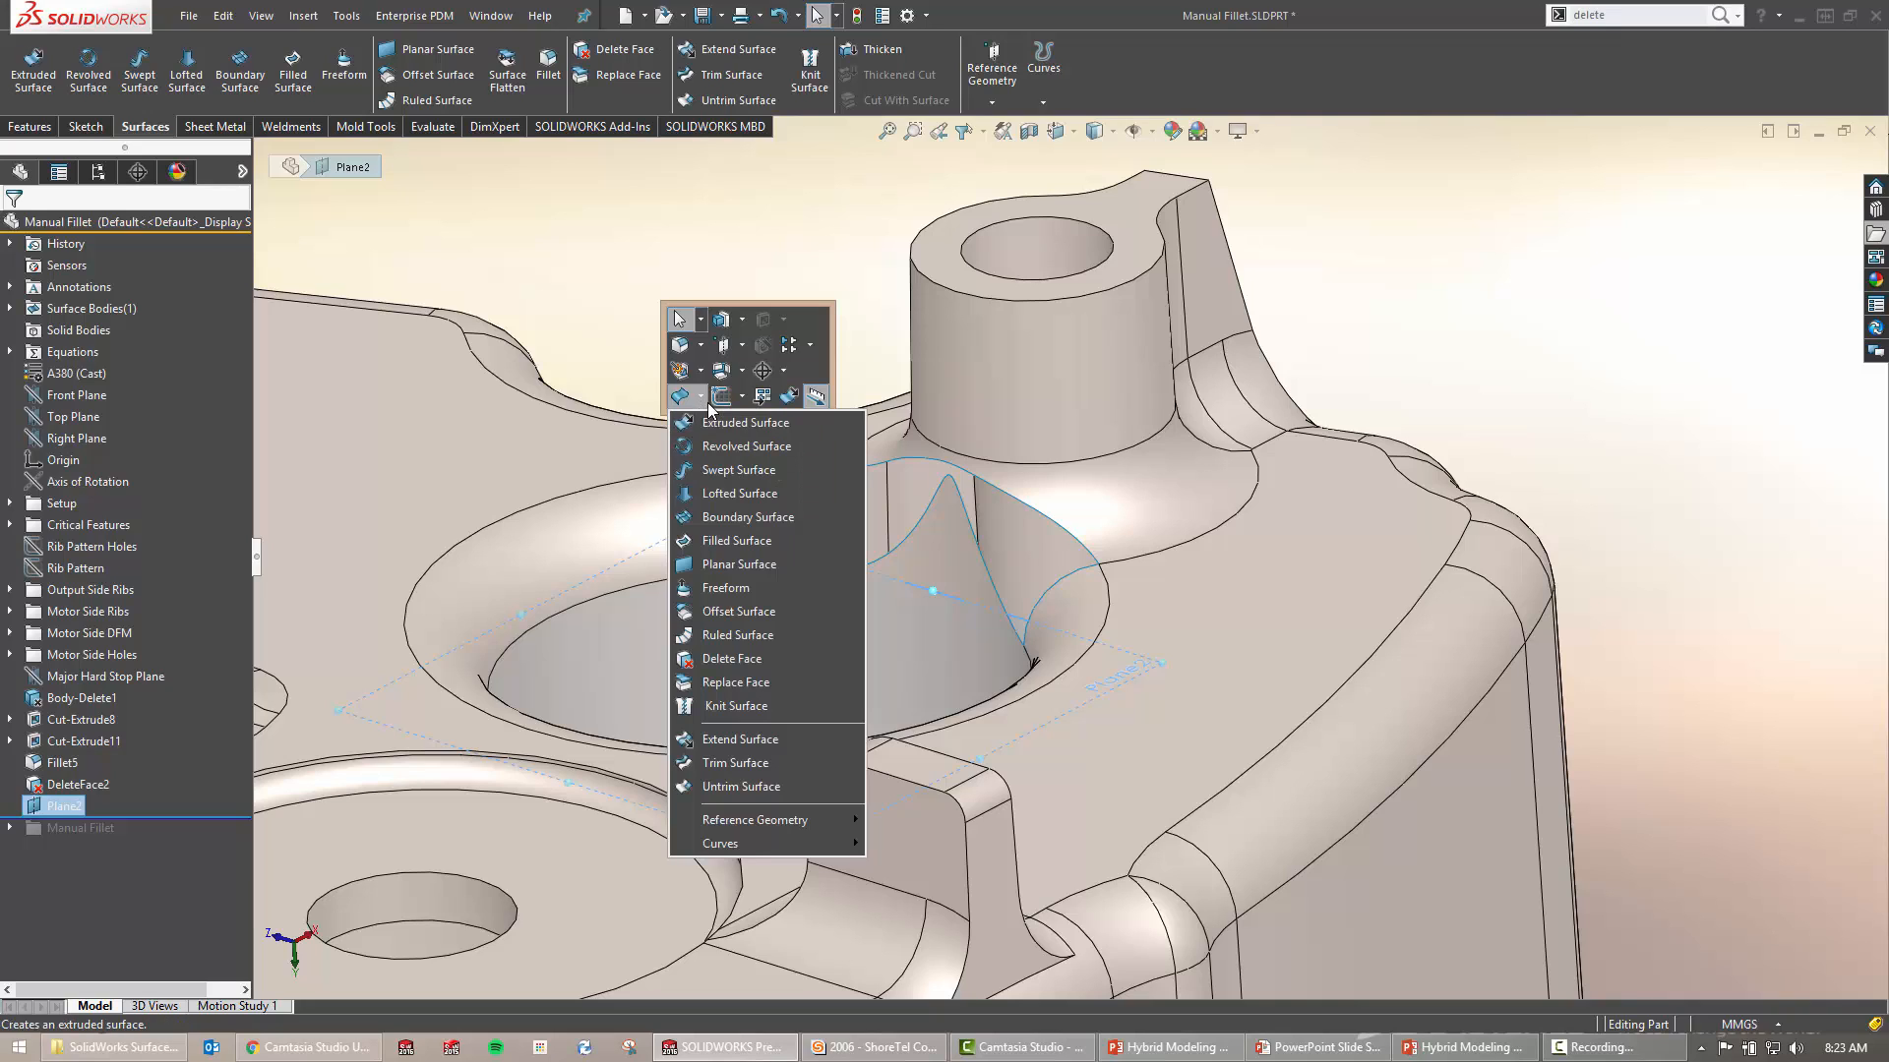
pyautogui.click(793, 764)
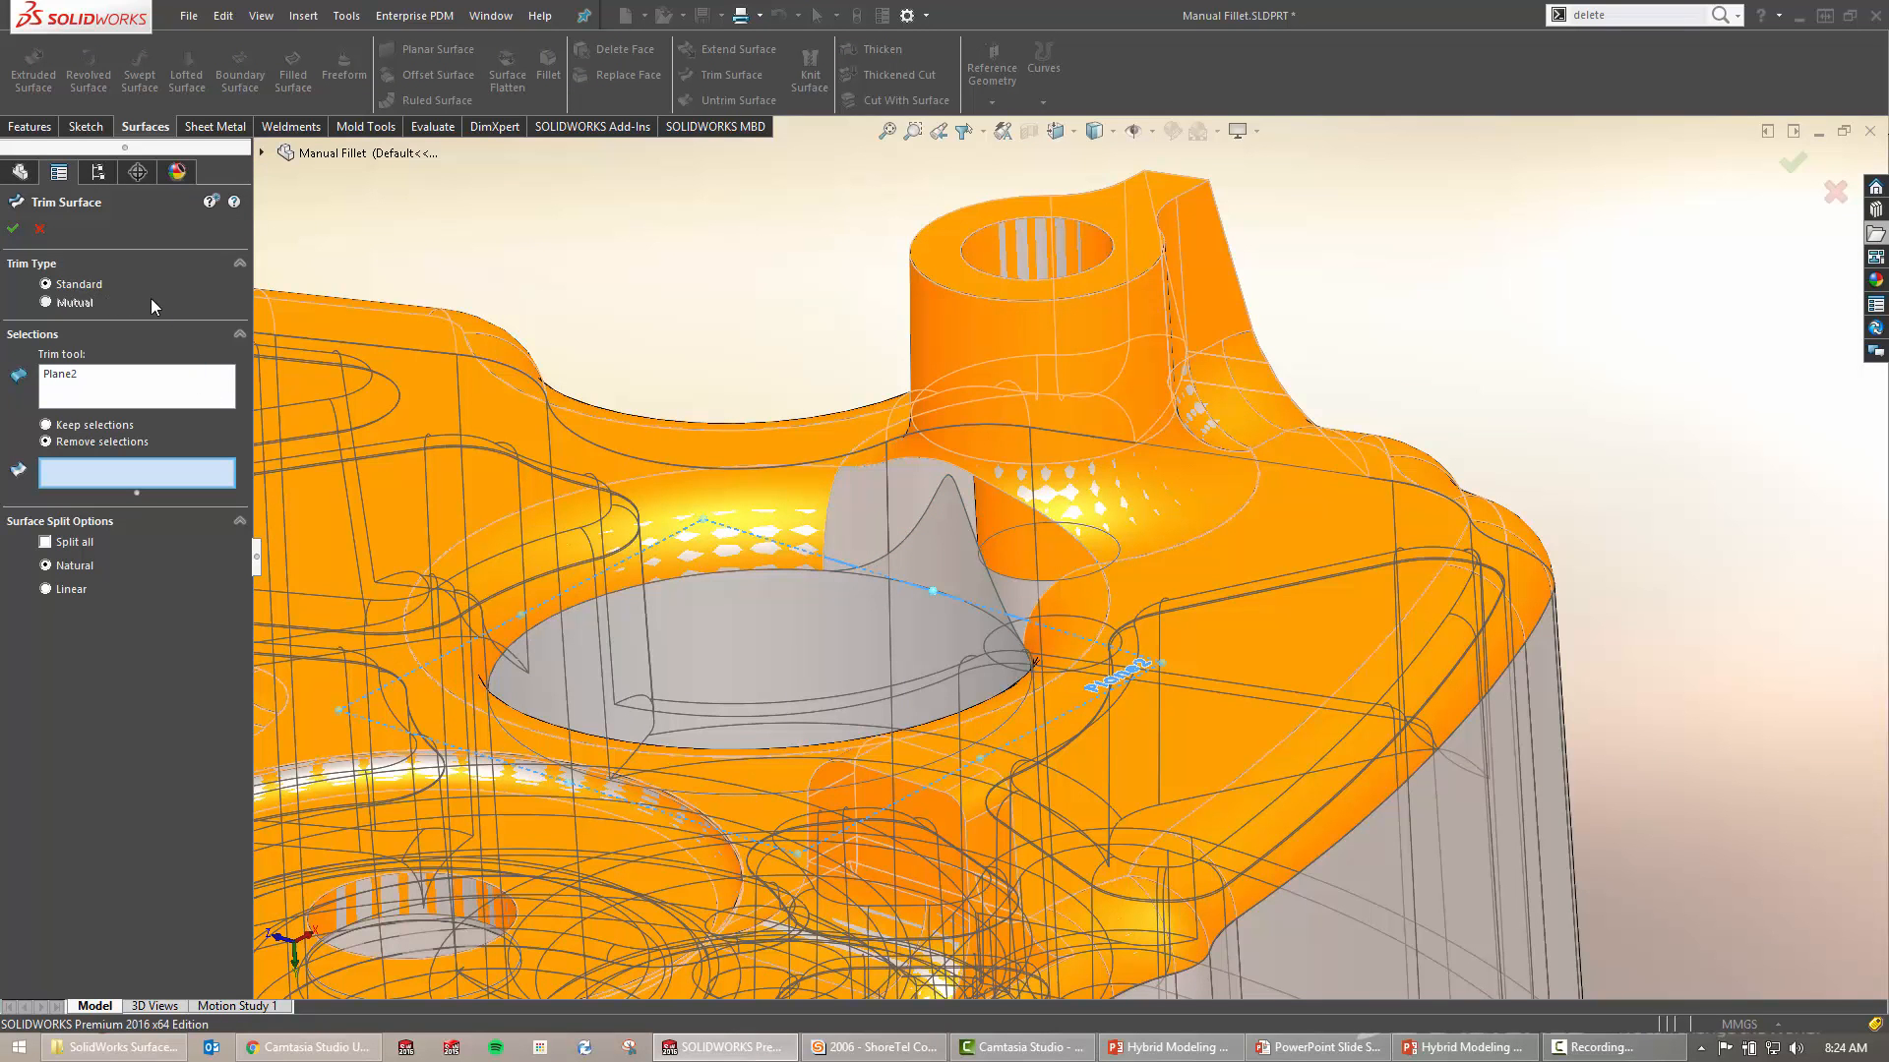
pyautogui.click(142, 388)
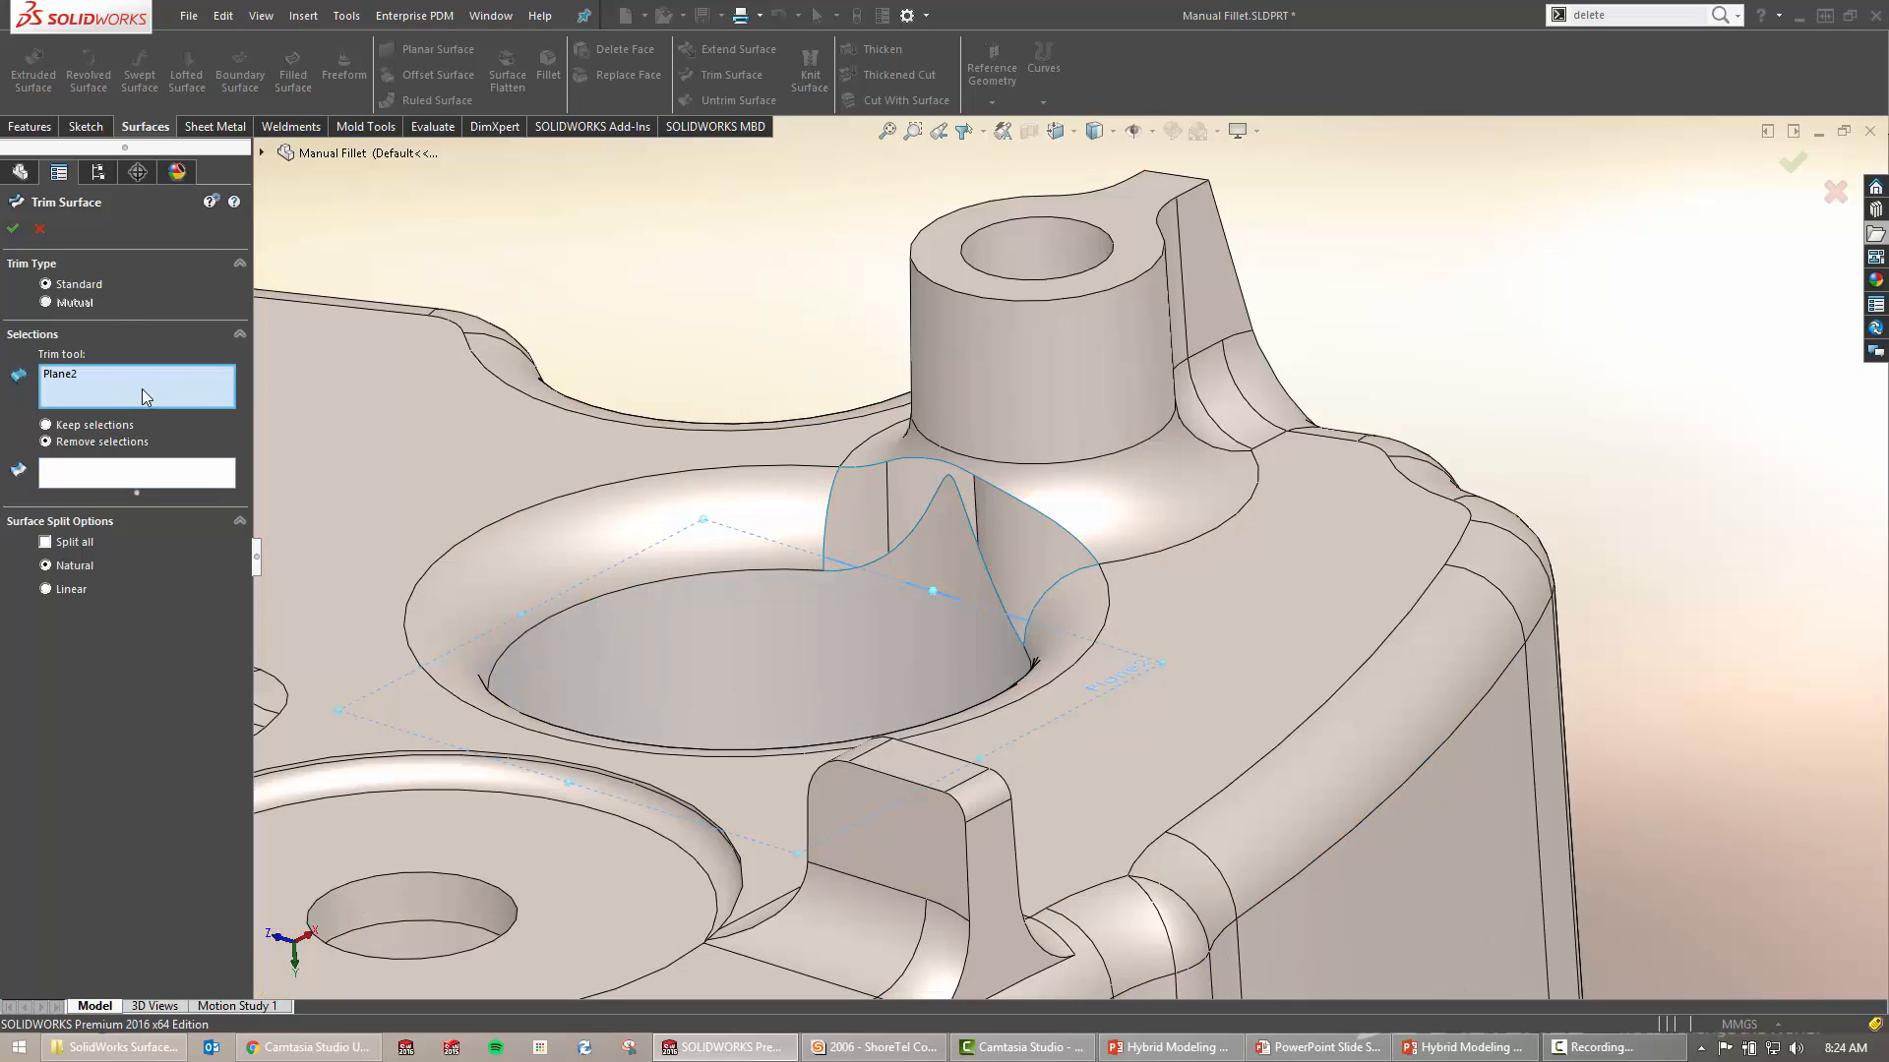
pyautogui.click(59, 375)
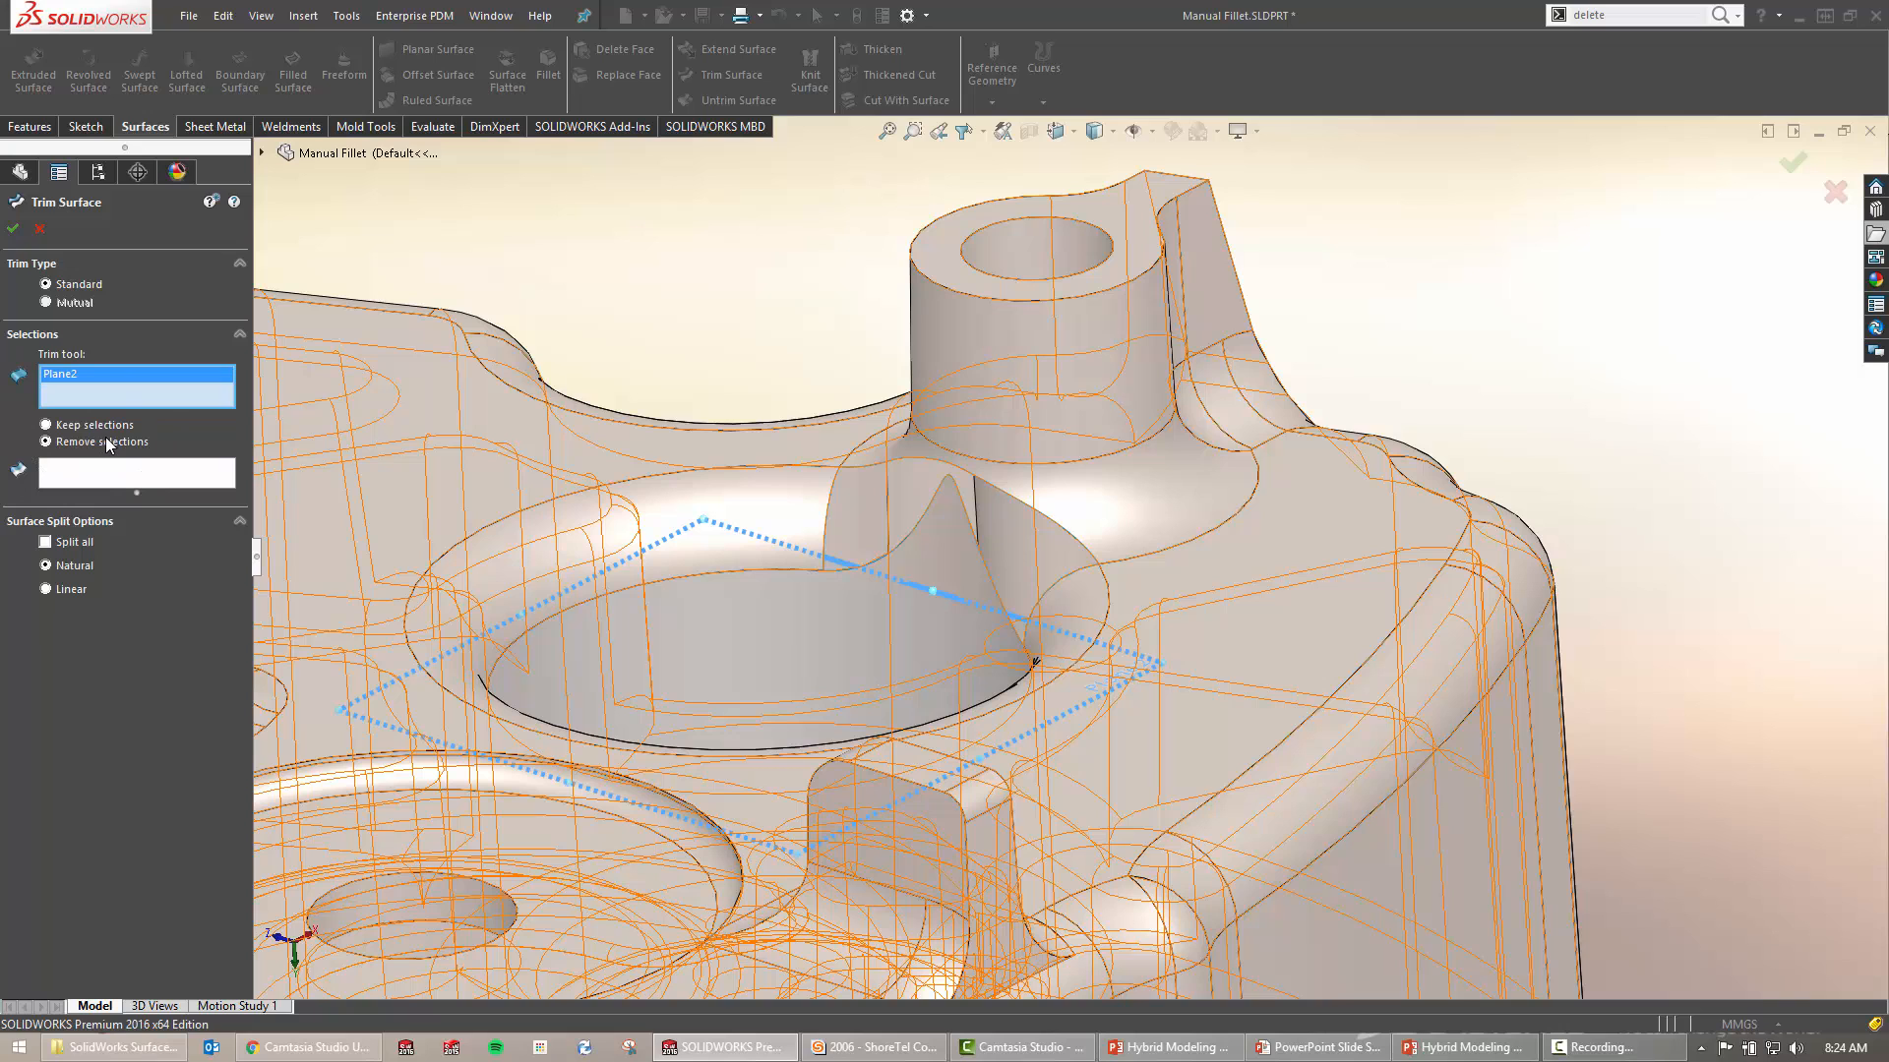
pyautogui.click(148, 480)
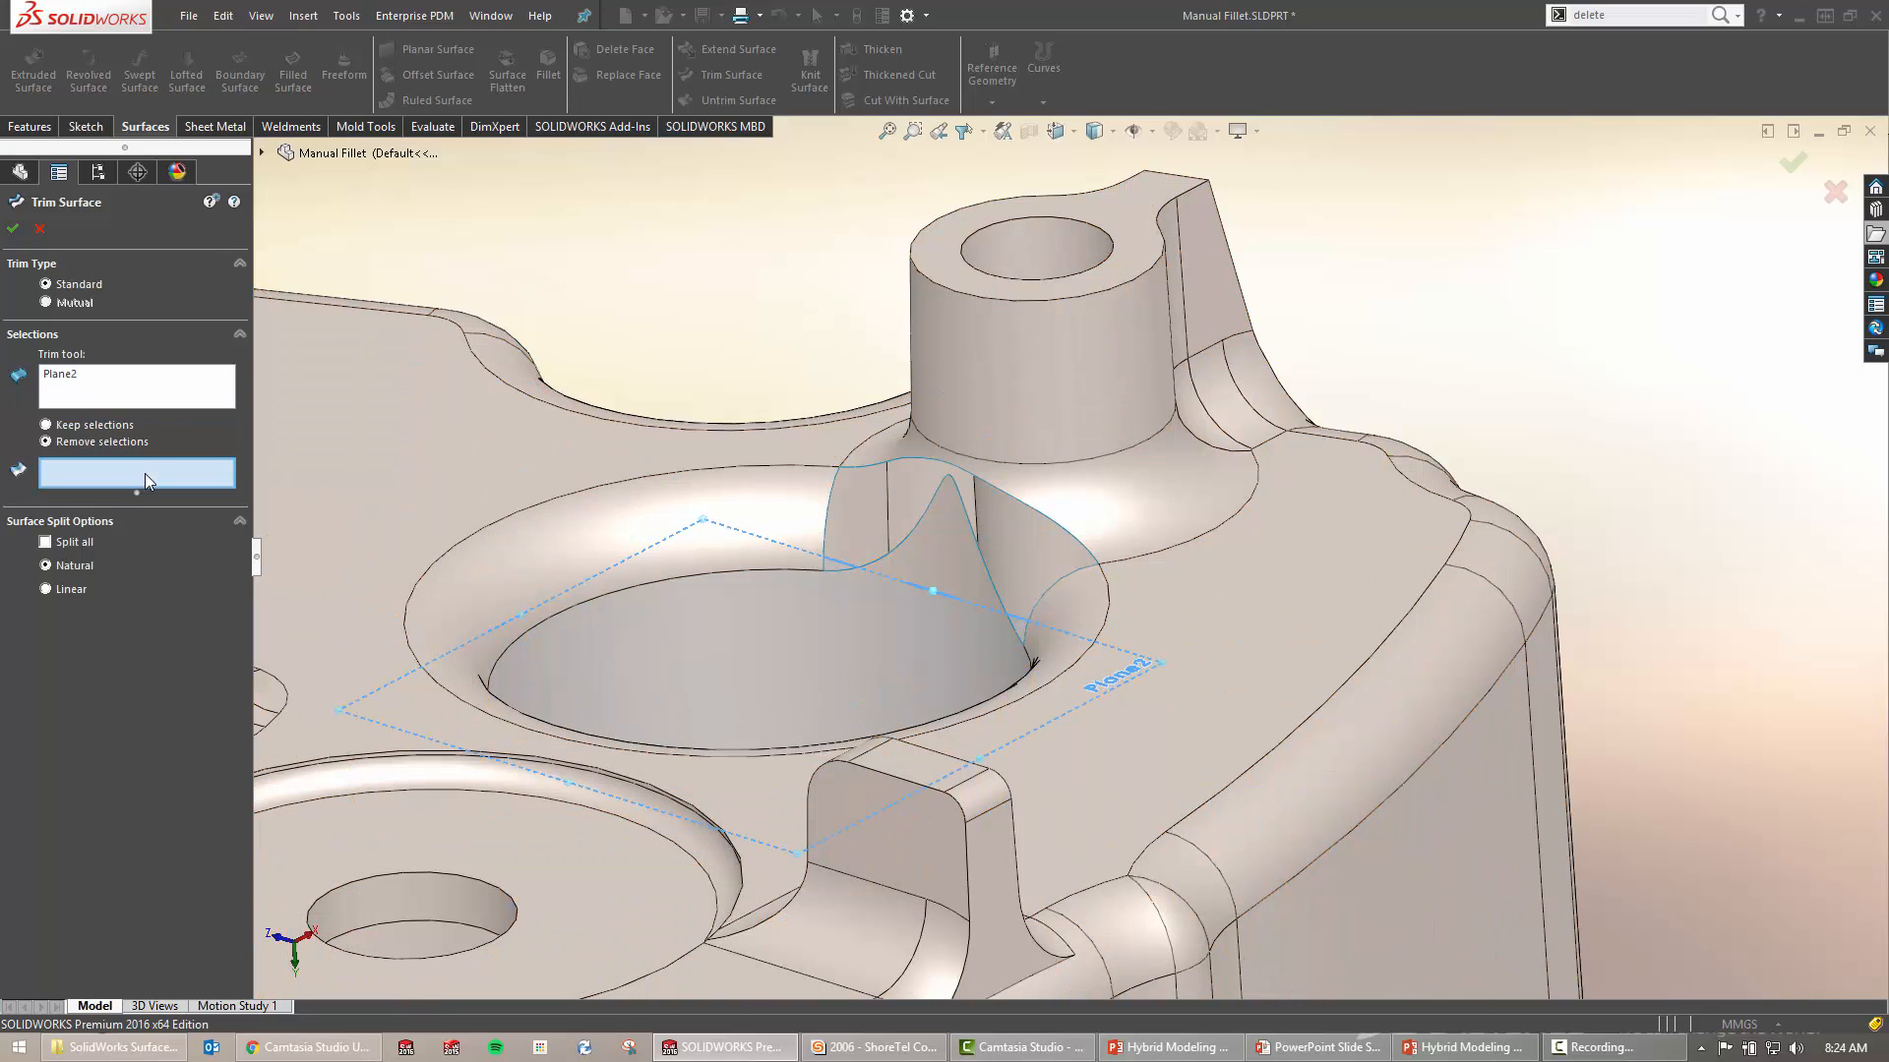
pyautogui.click(954, 555)
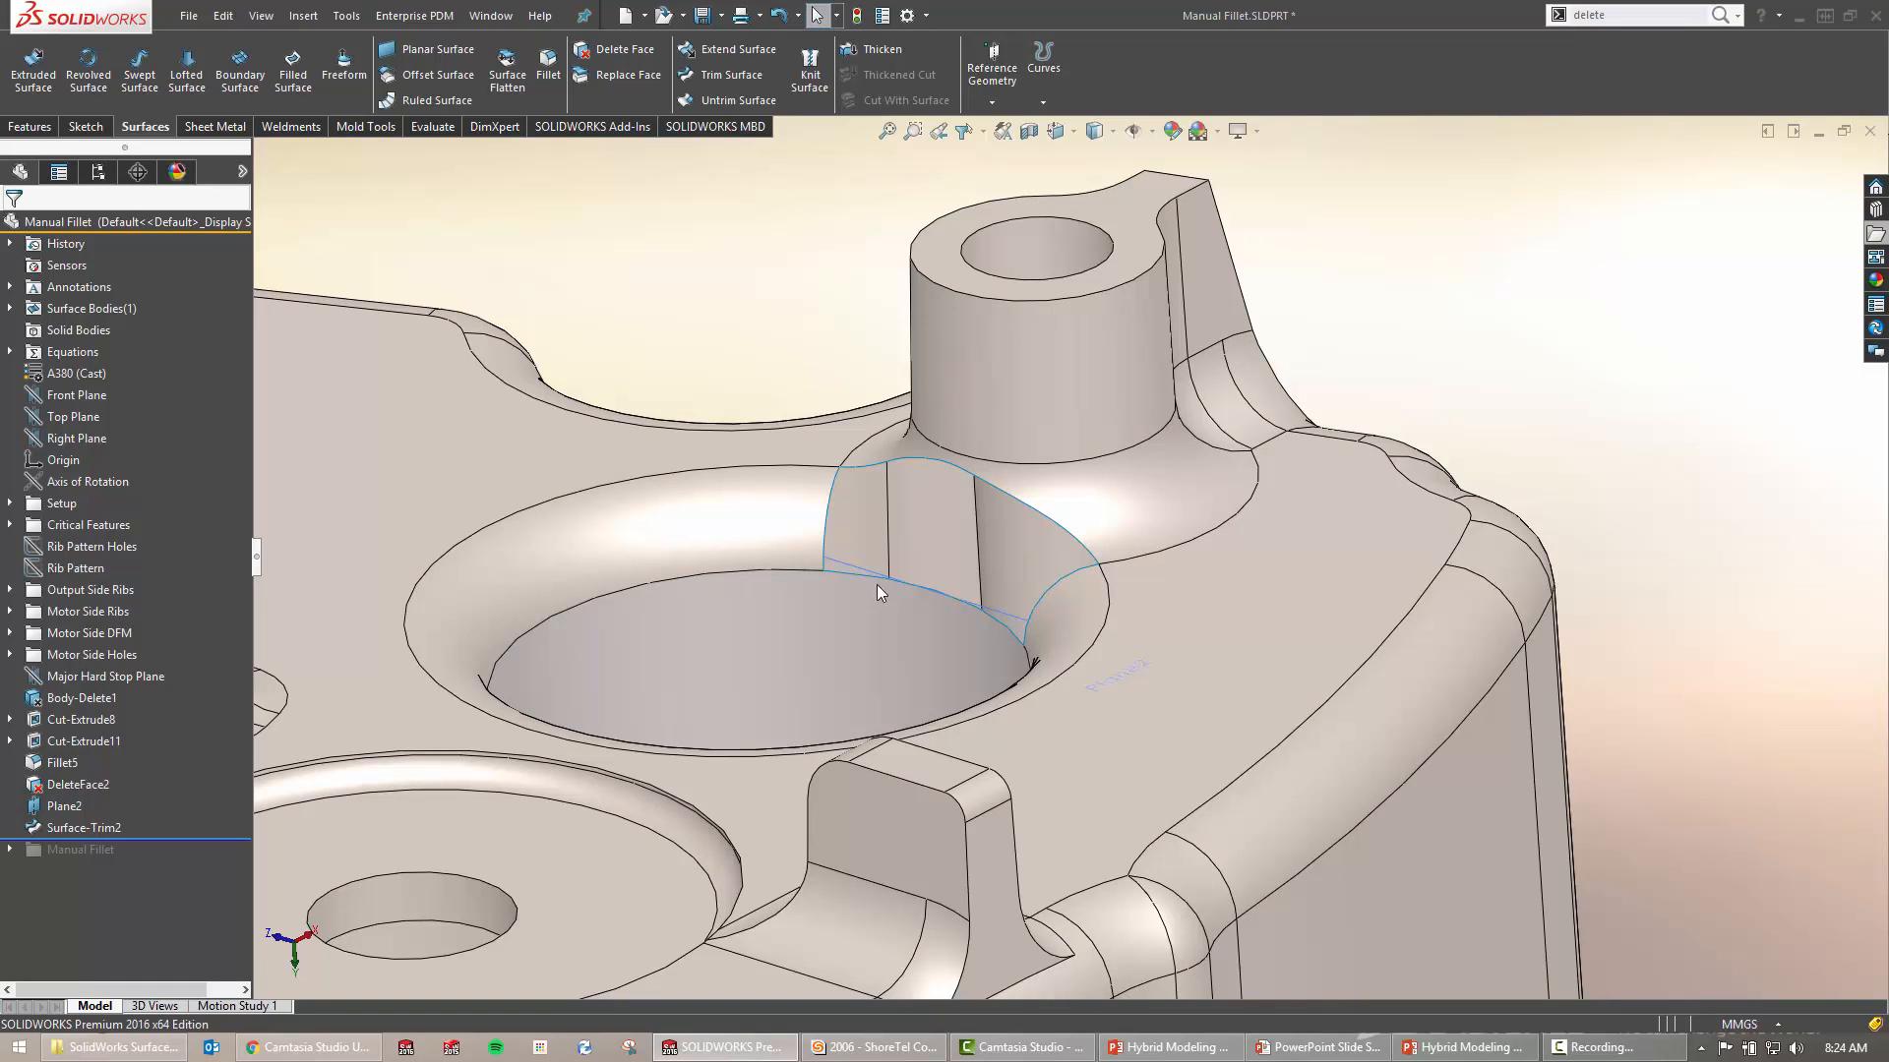
# Hide Plane2 and reorient the view toward the opening beside the boss
pyautogui.click(883, 580)
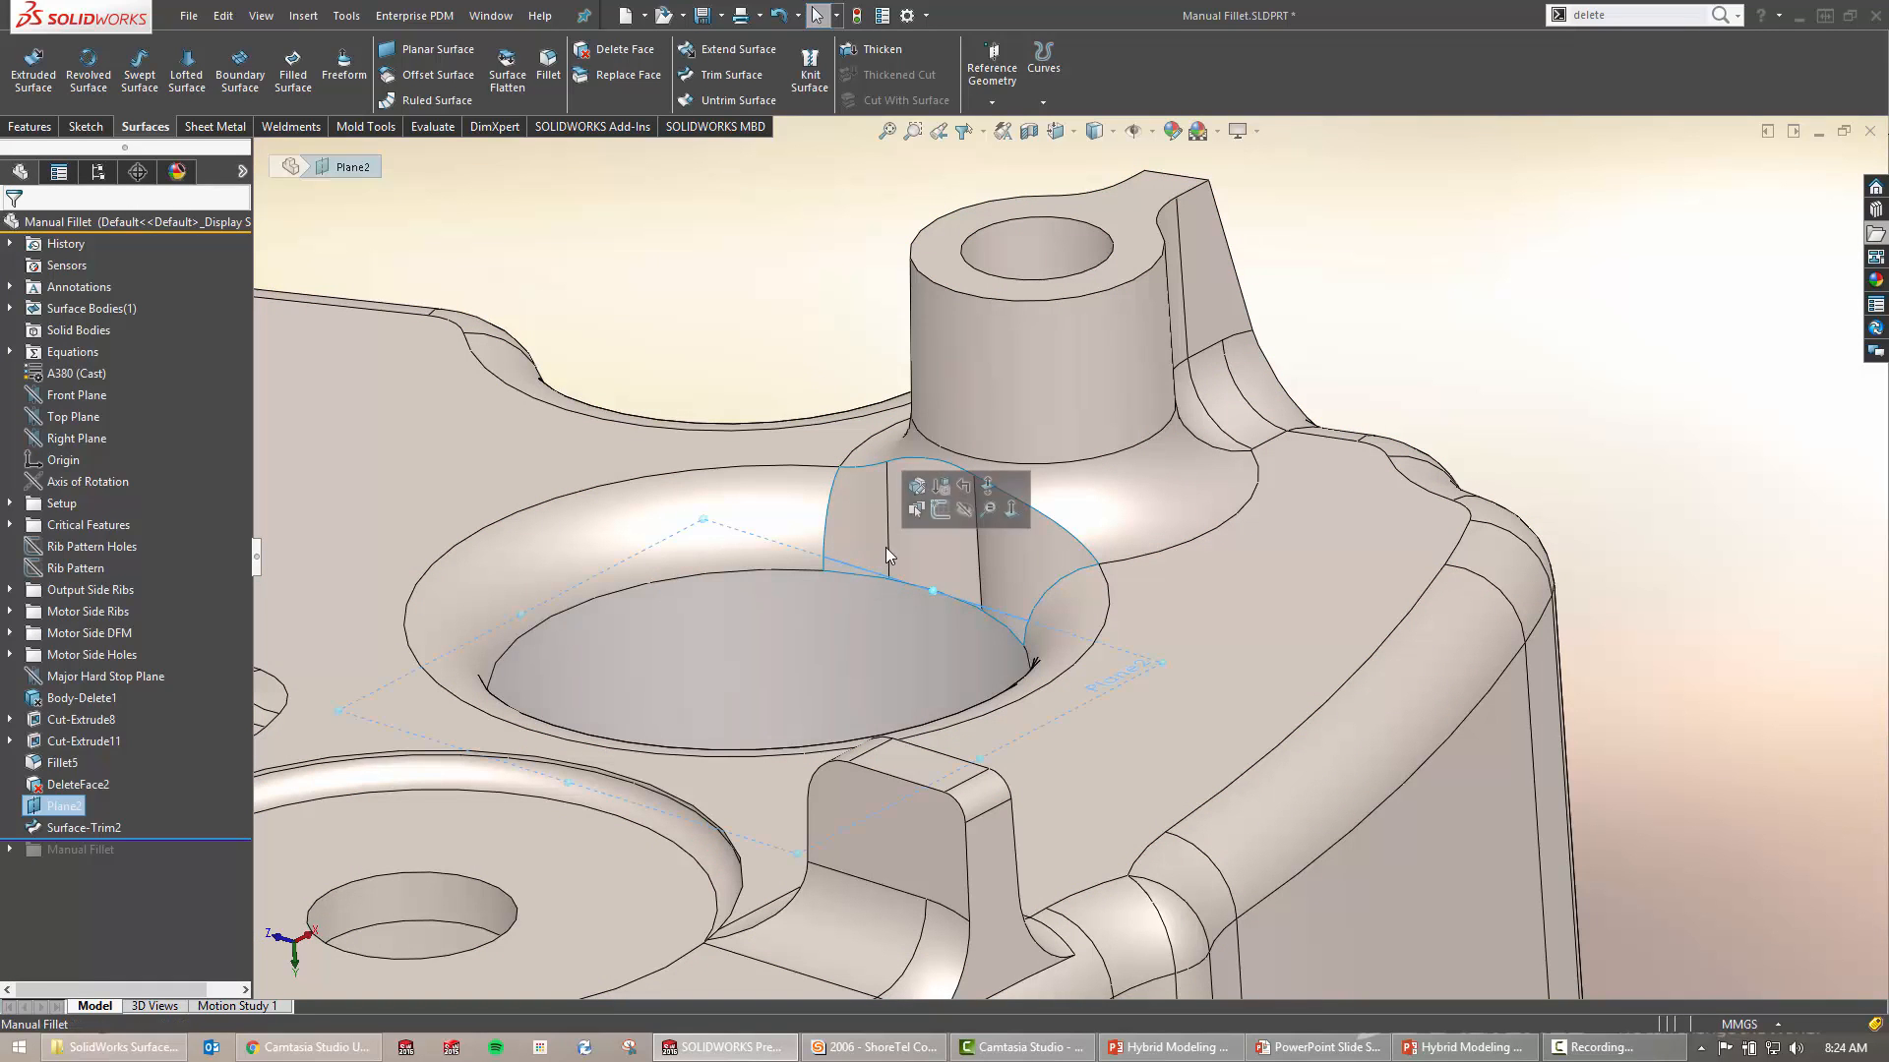
pyautogui.click(960, 512)
pyautogui.moveTo(854, 409); pyautogui.dragTo(1060, 606, button='middle')
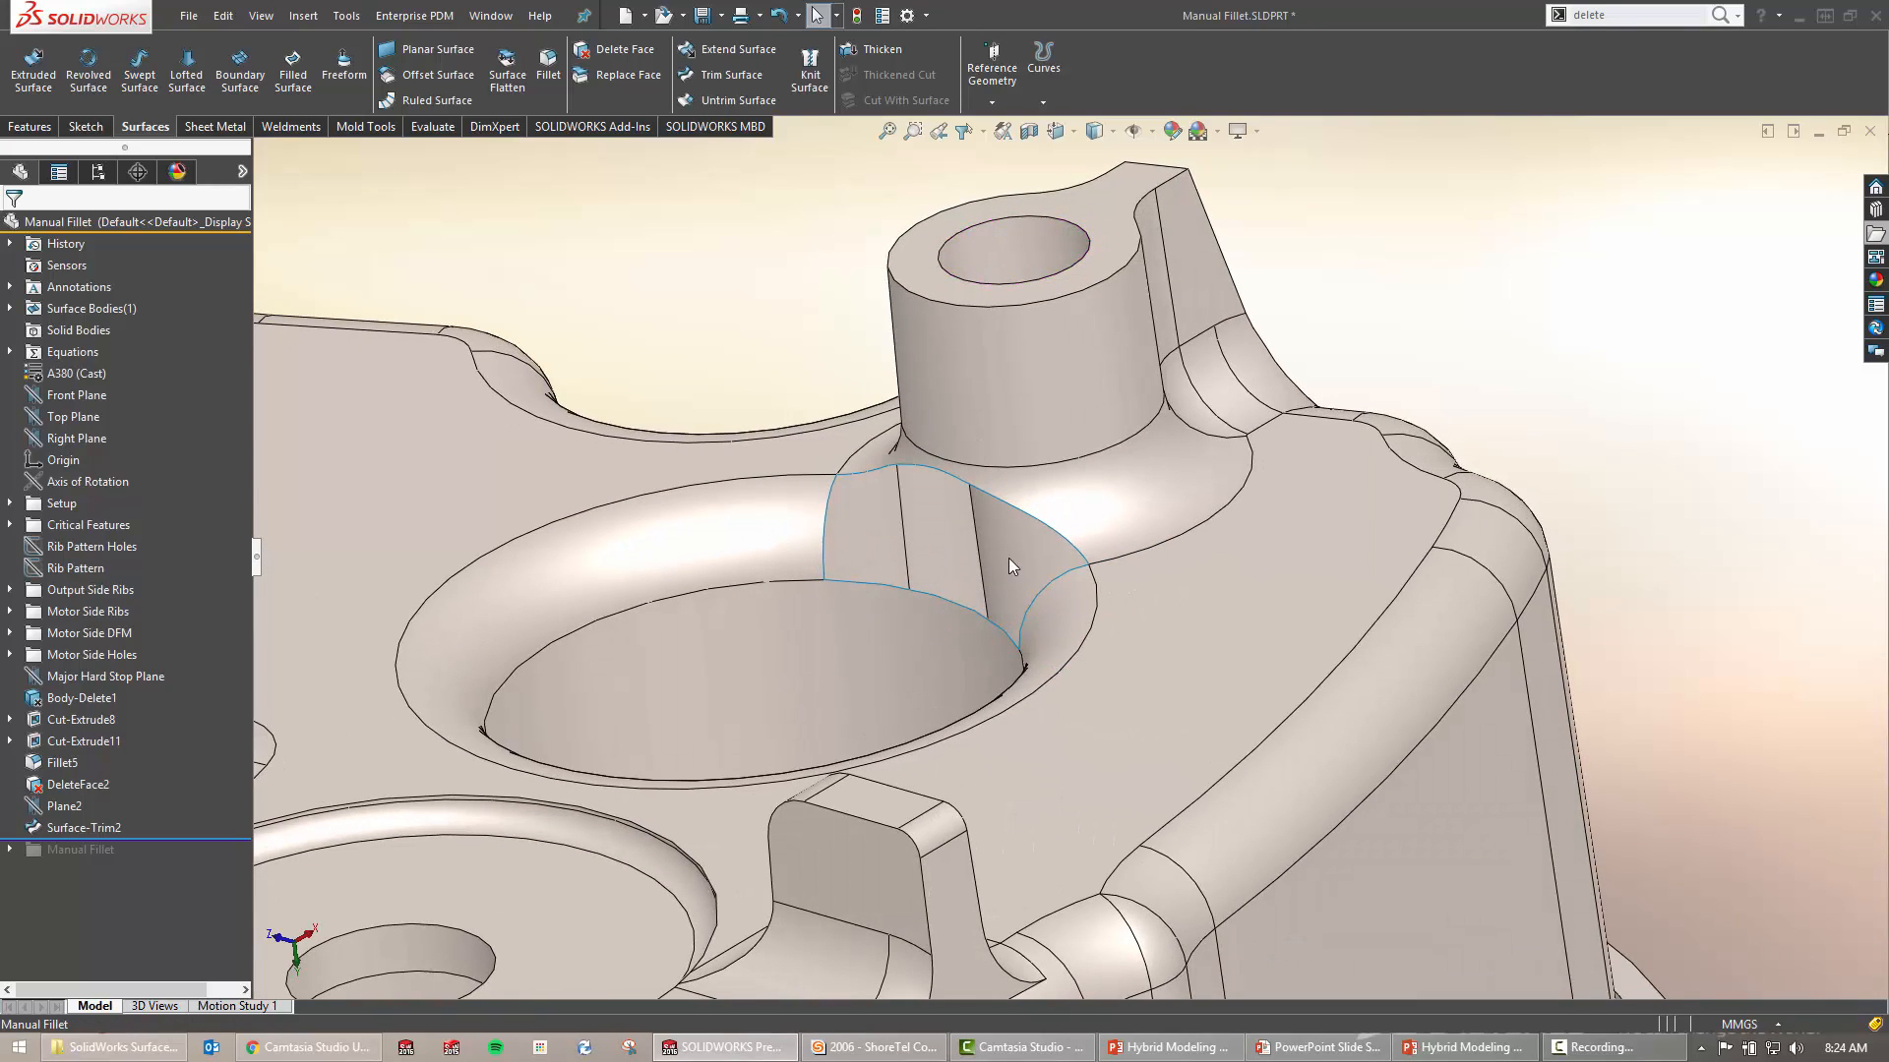
pyautogui.press('s')
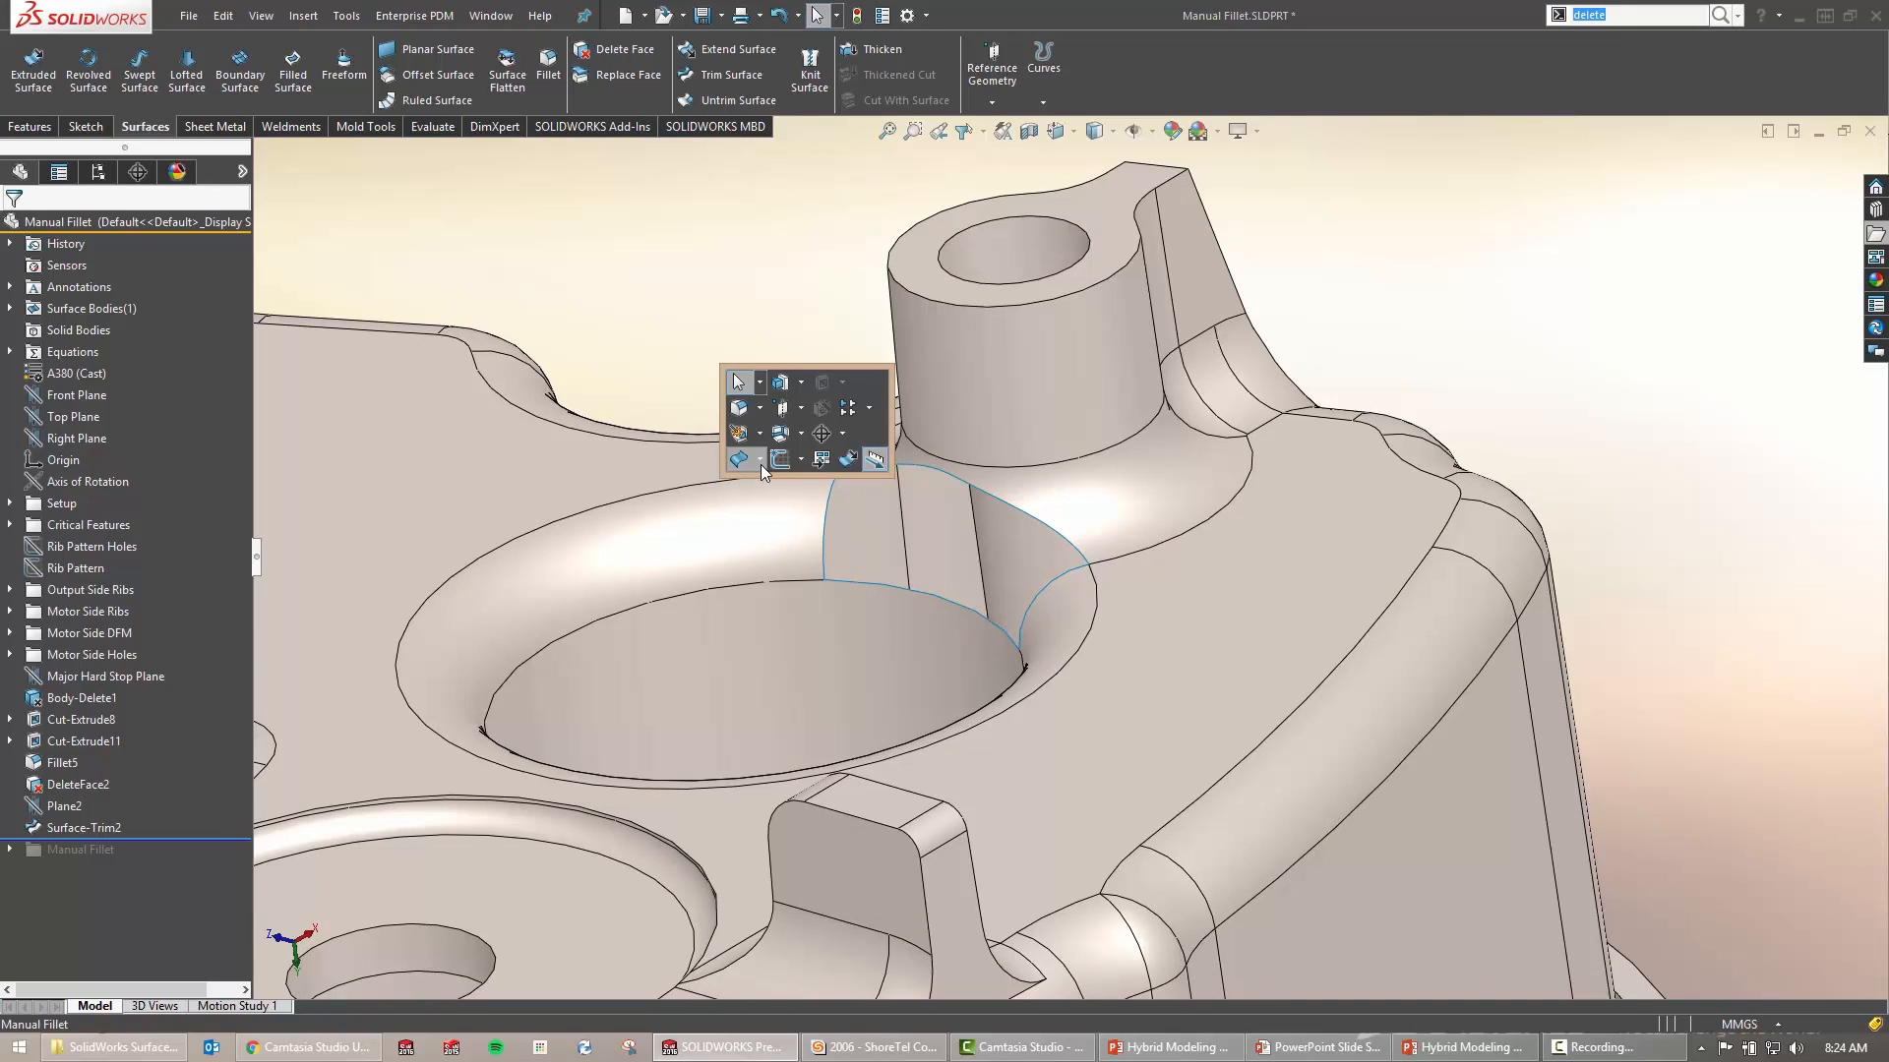
pyautogui.click(760, 460)
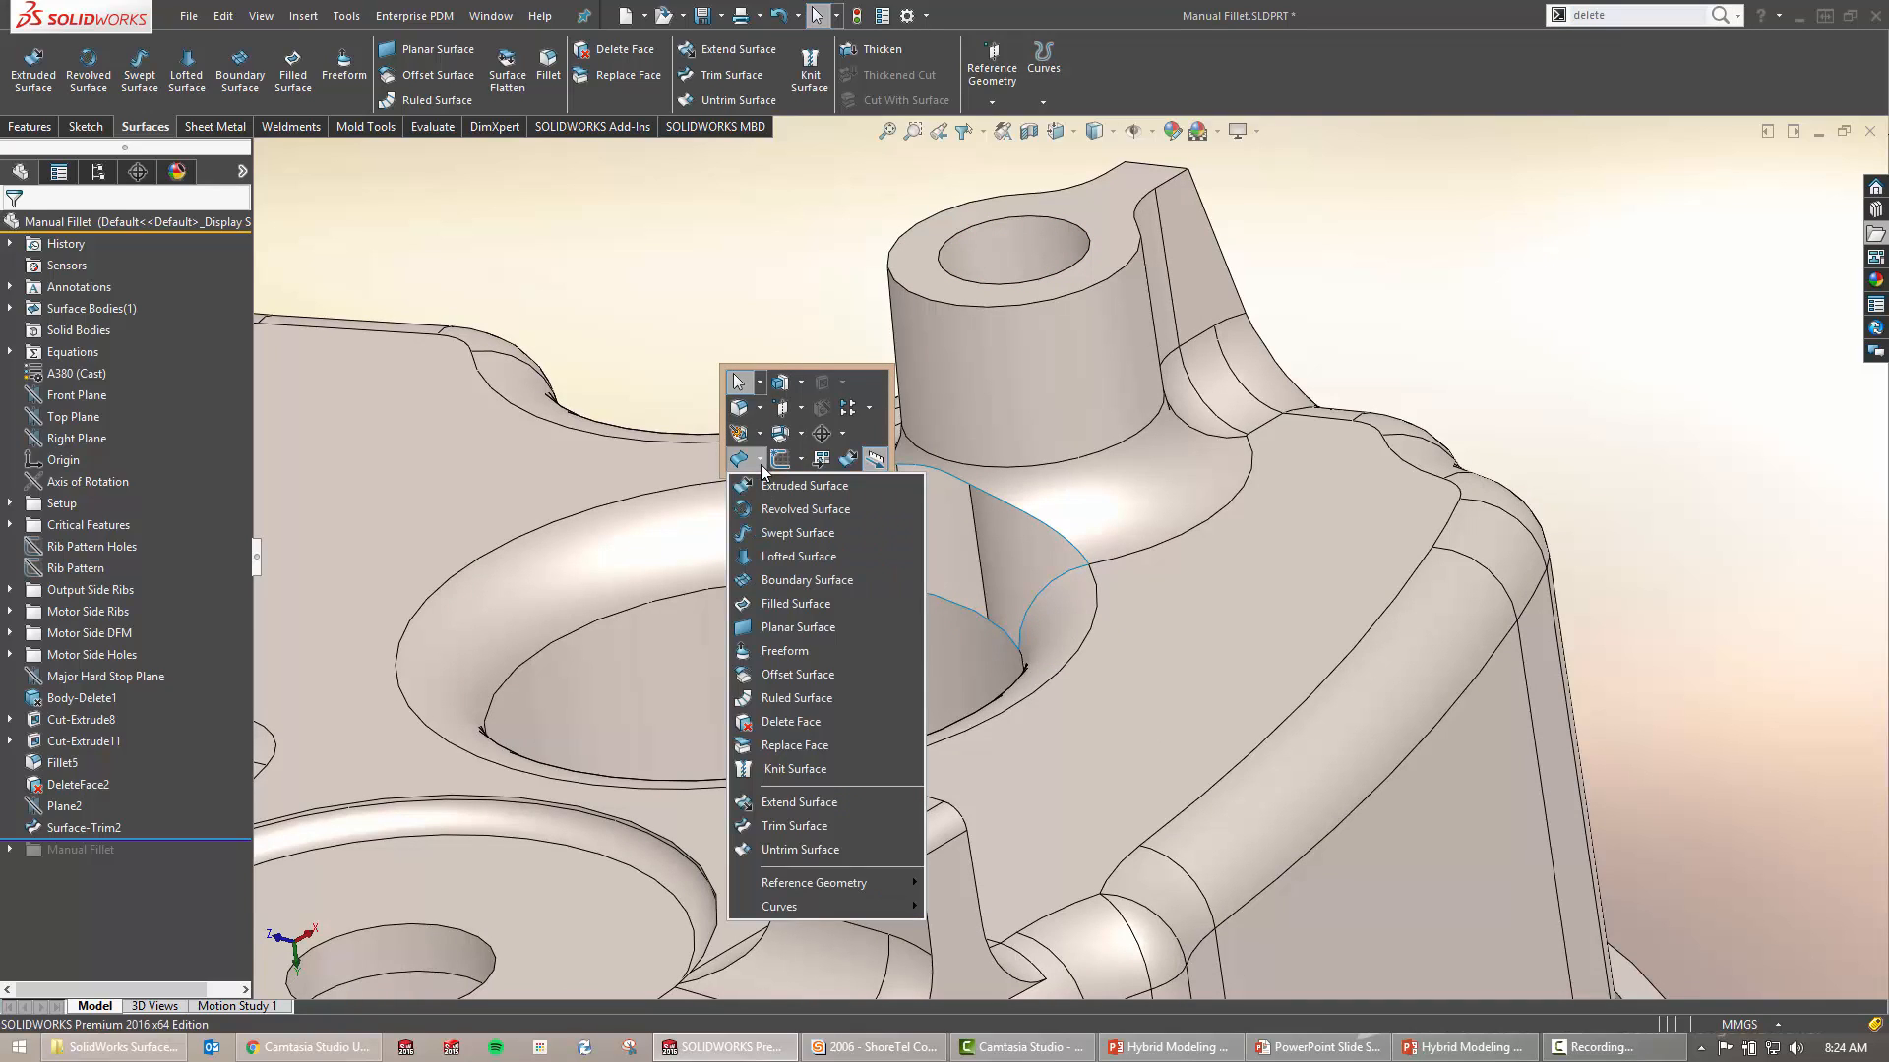
# Start a Boundary Surface using the two side edges for Direction 1 and top and bottom edges for Direction 2
pyautogui.click(903, 580)
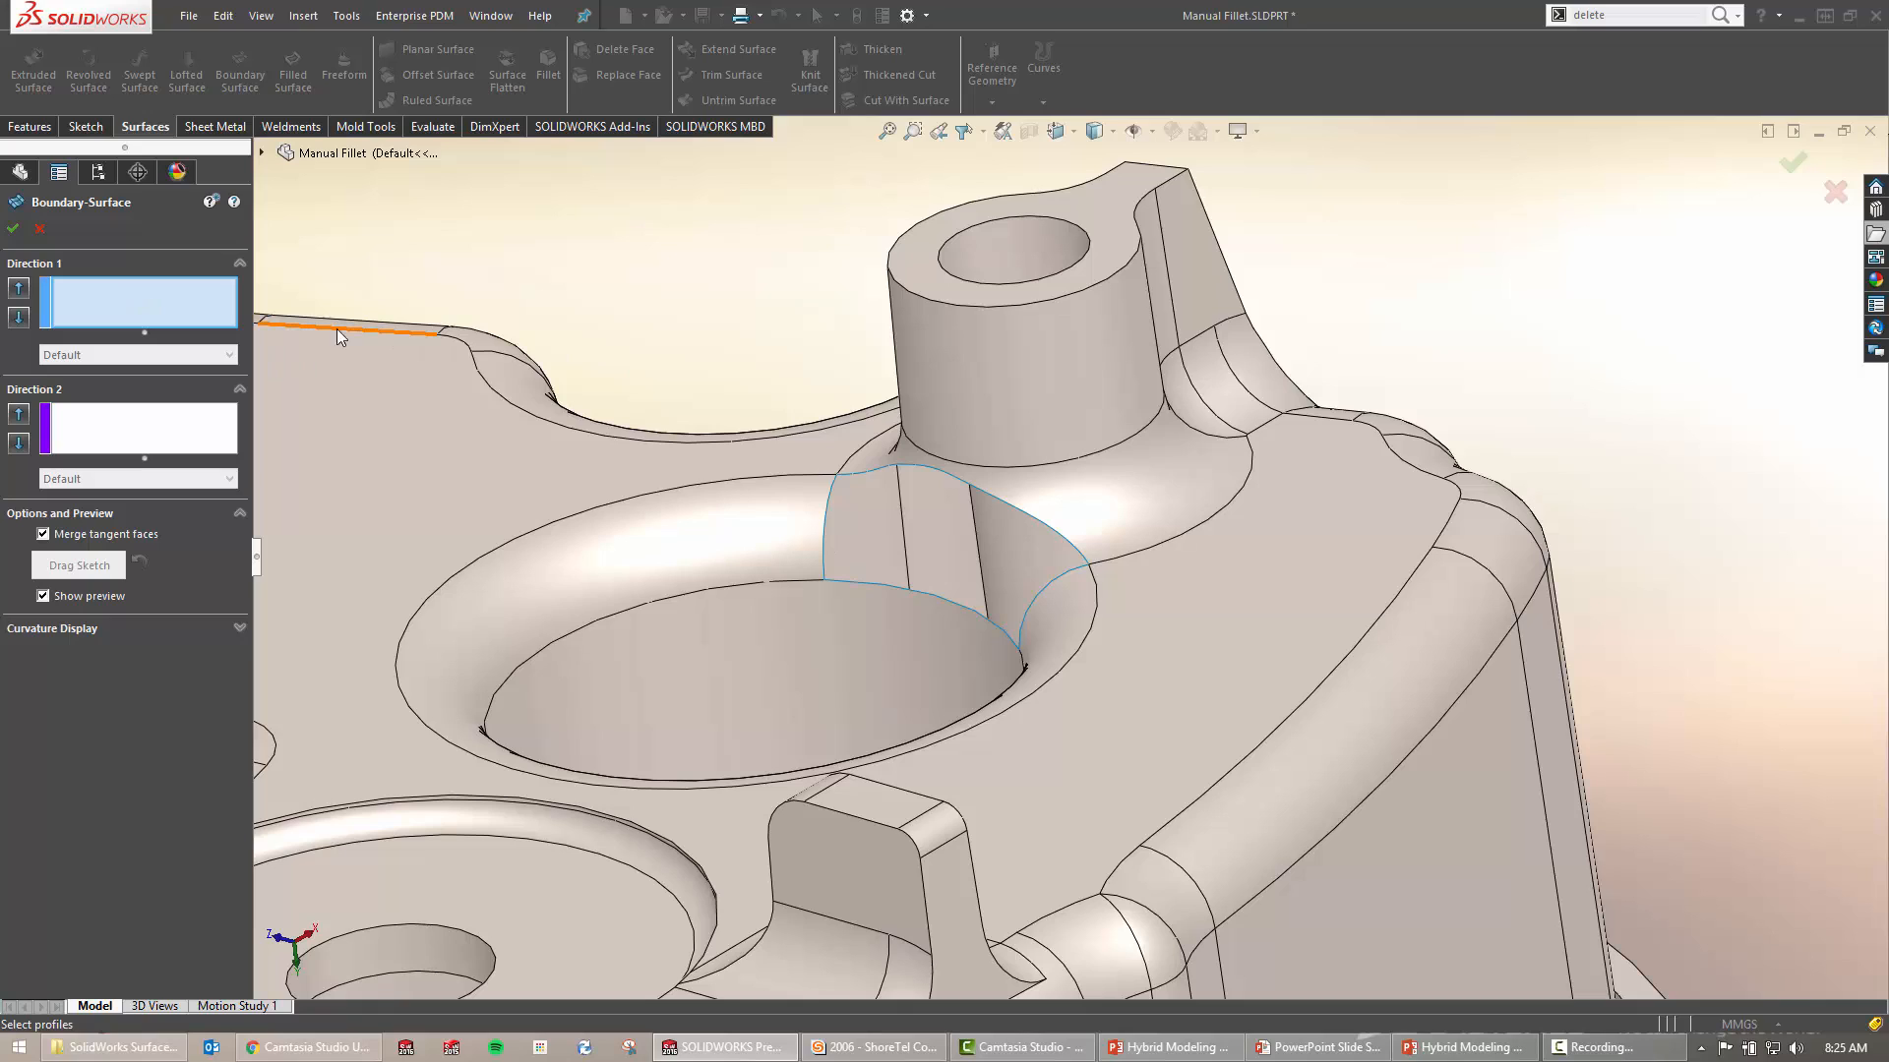
pyautogui.press('ctrl')
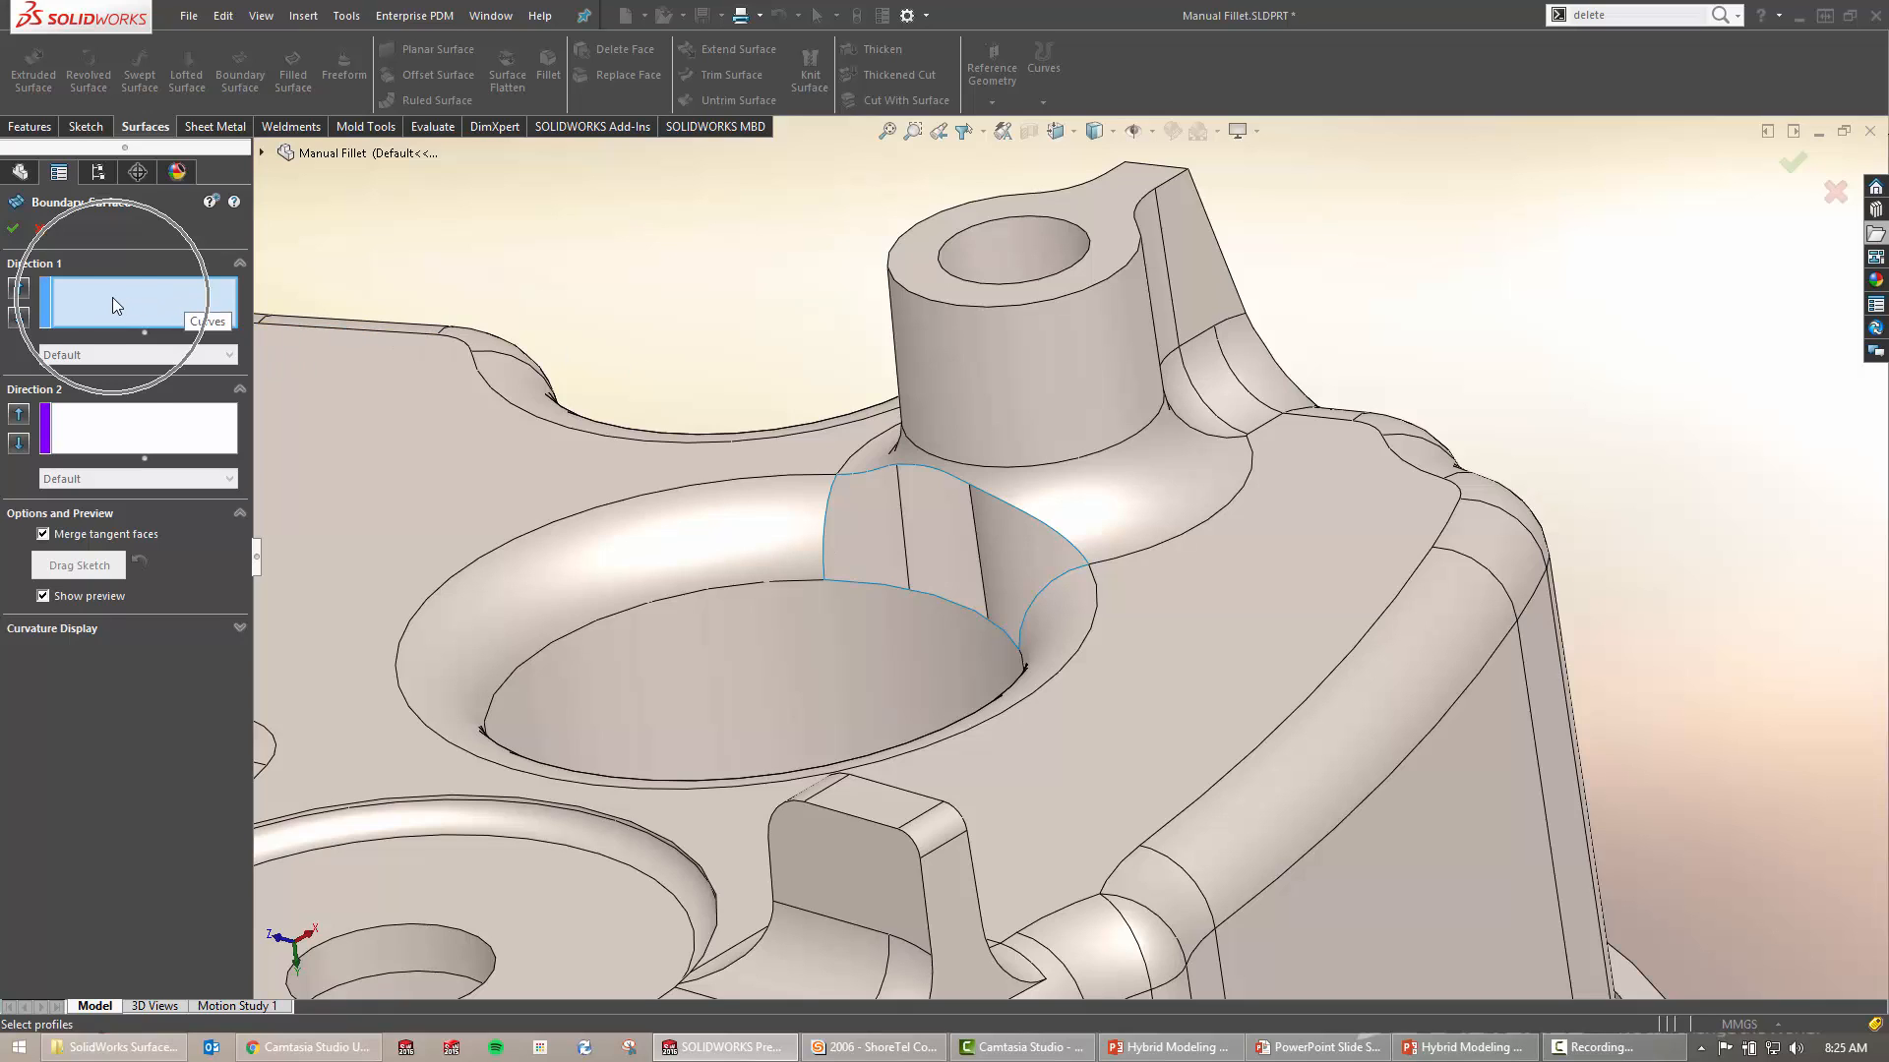
pyautogui.press('ctrl')
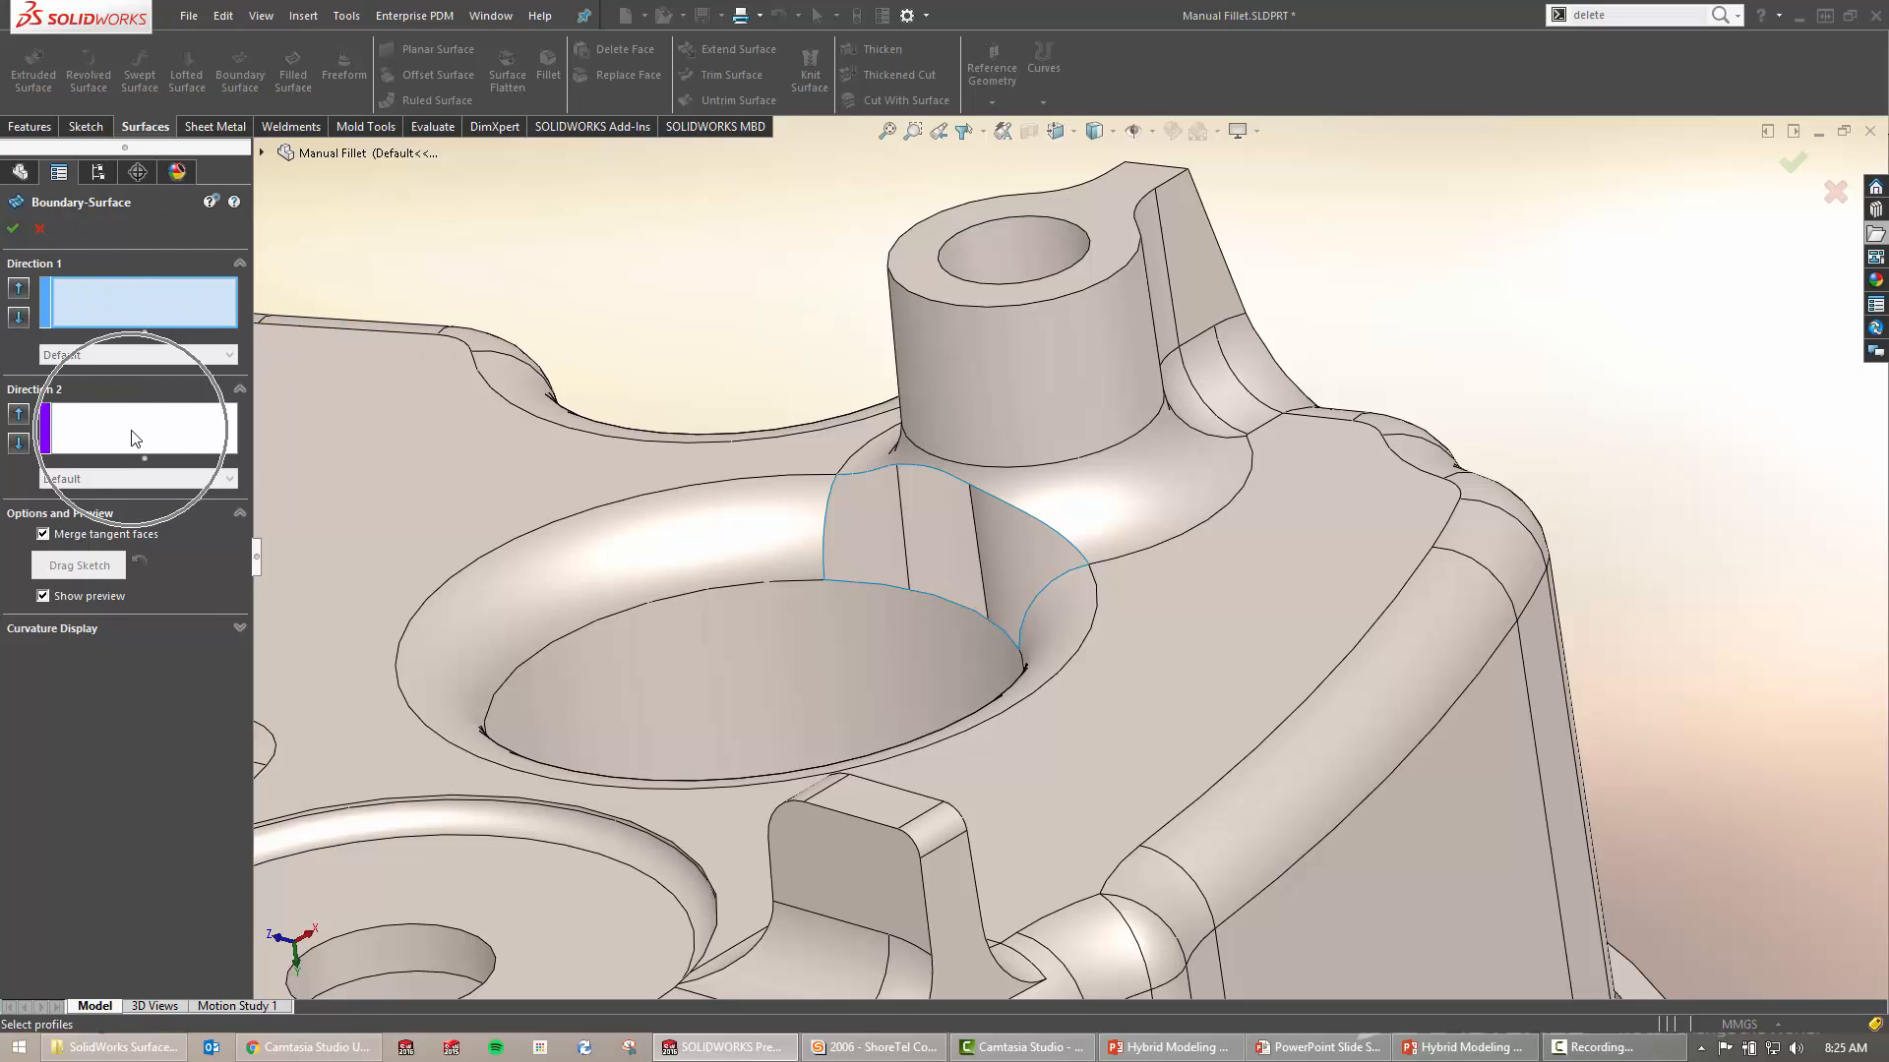
pyautogui.click(136, 298)
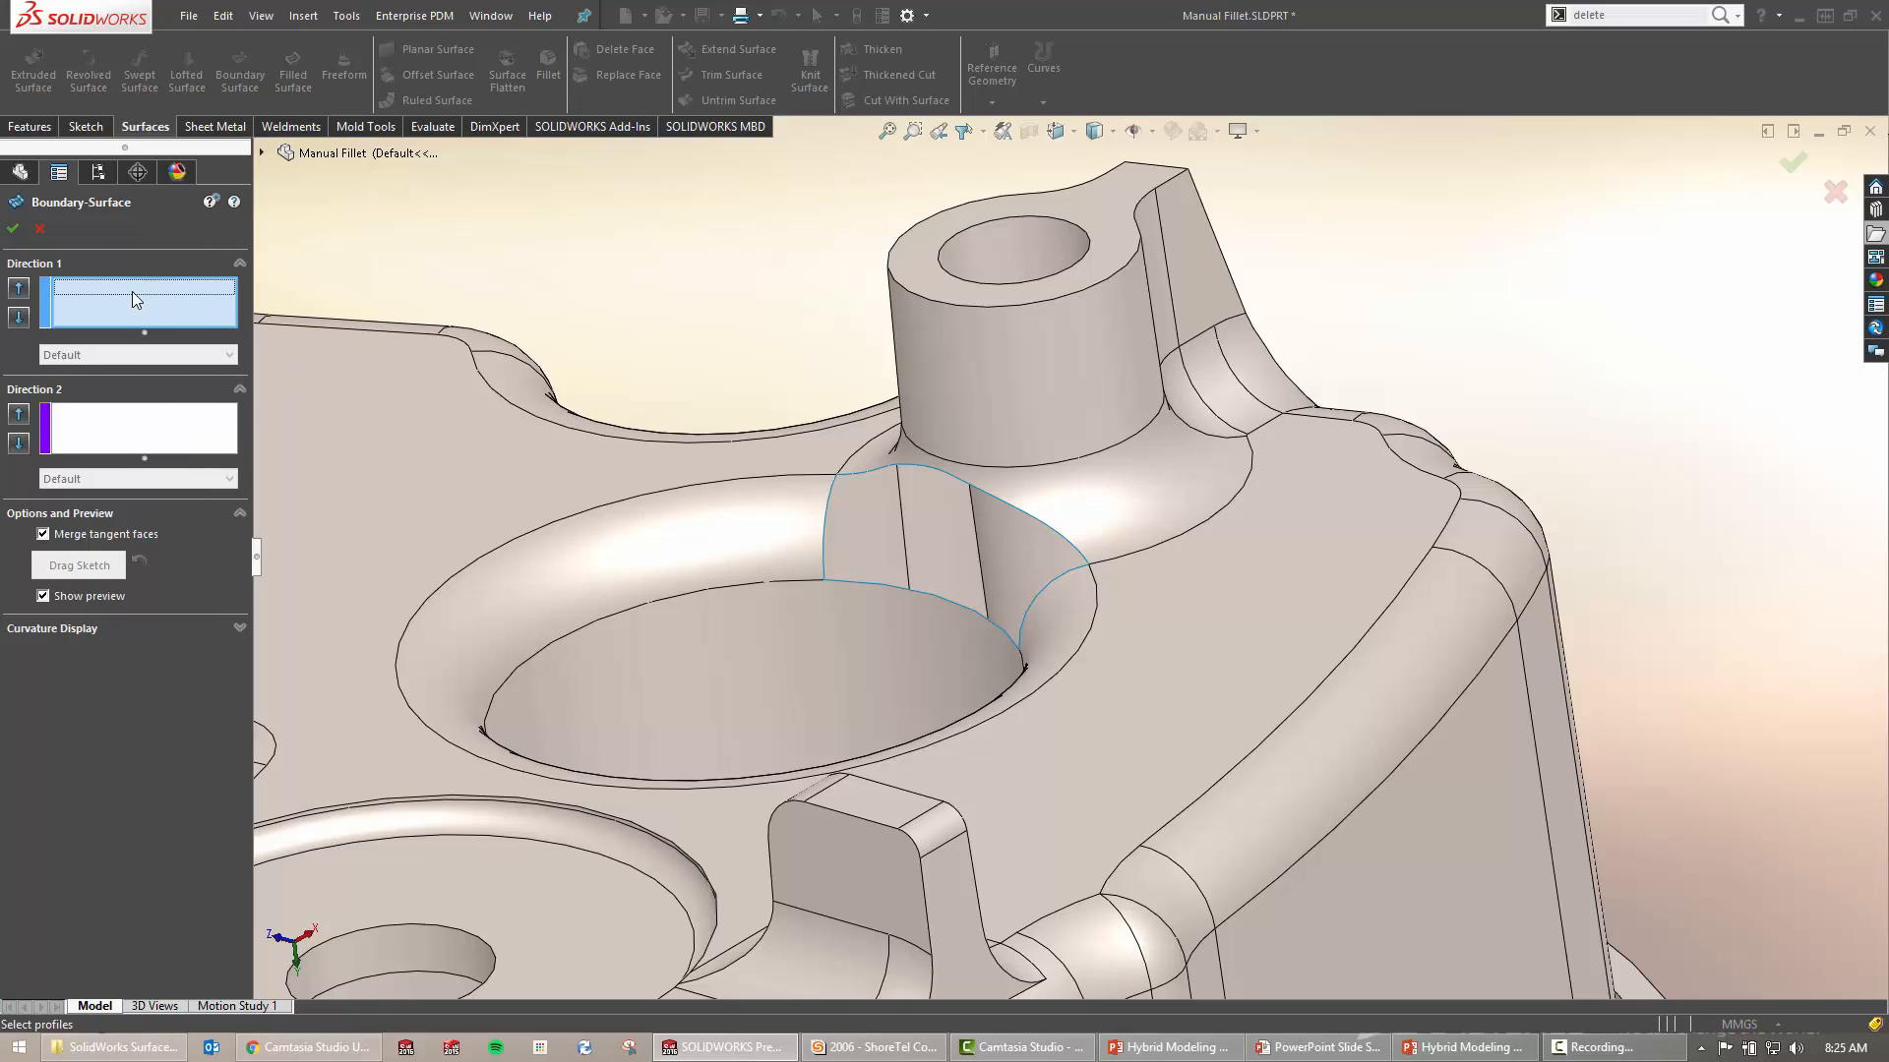
pyautogui.click(827, 504)
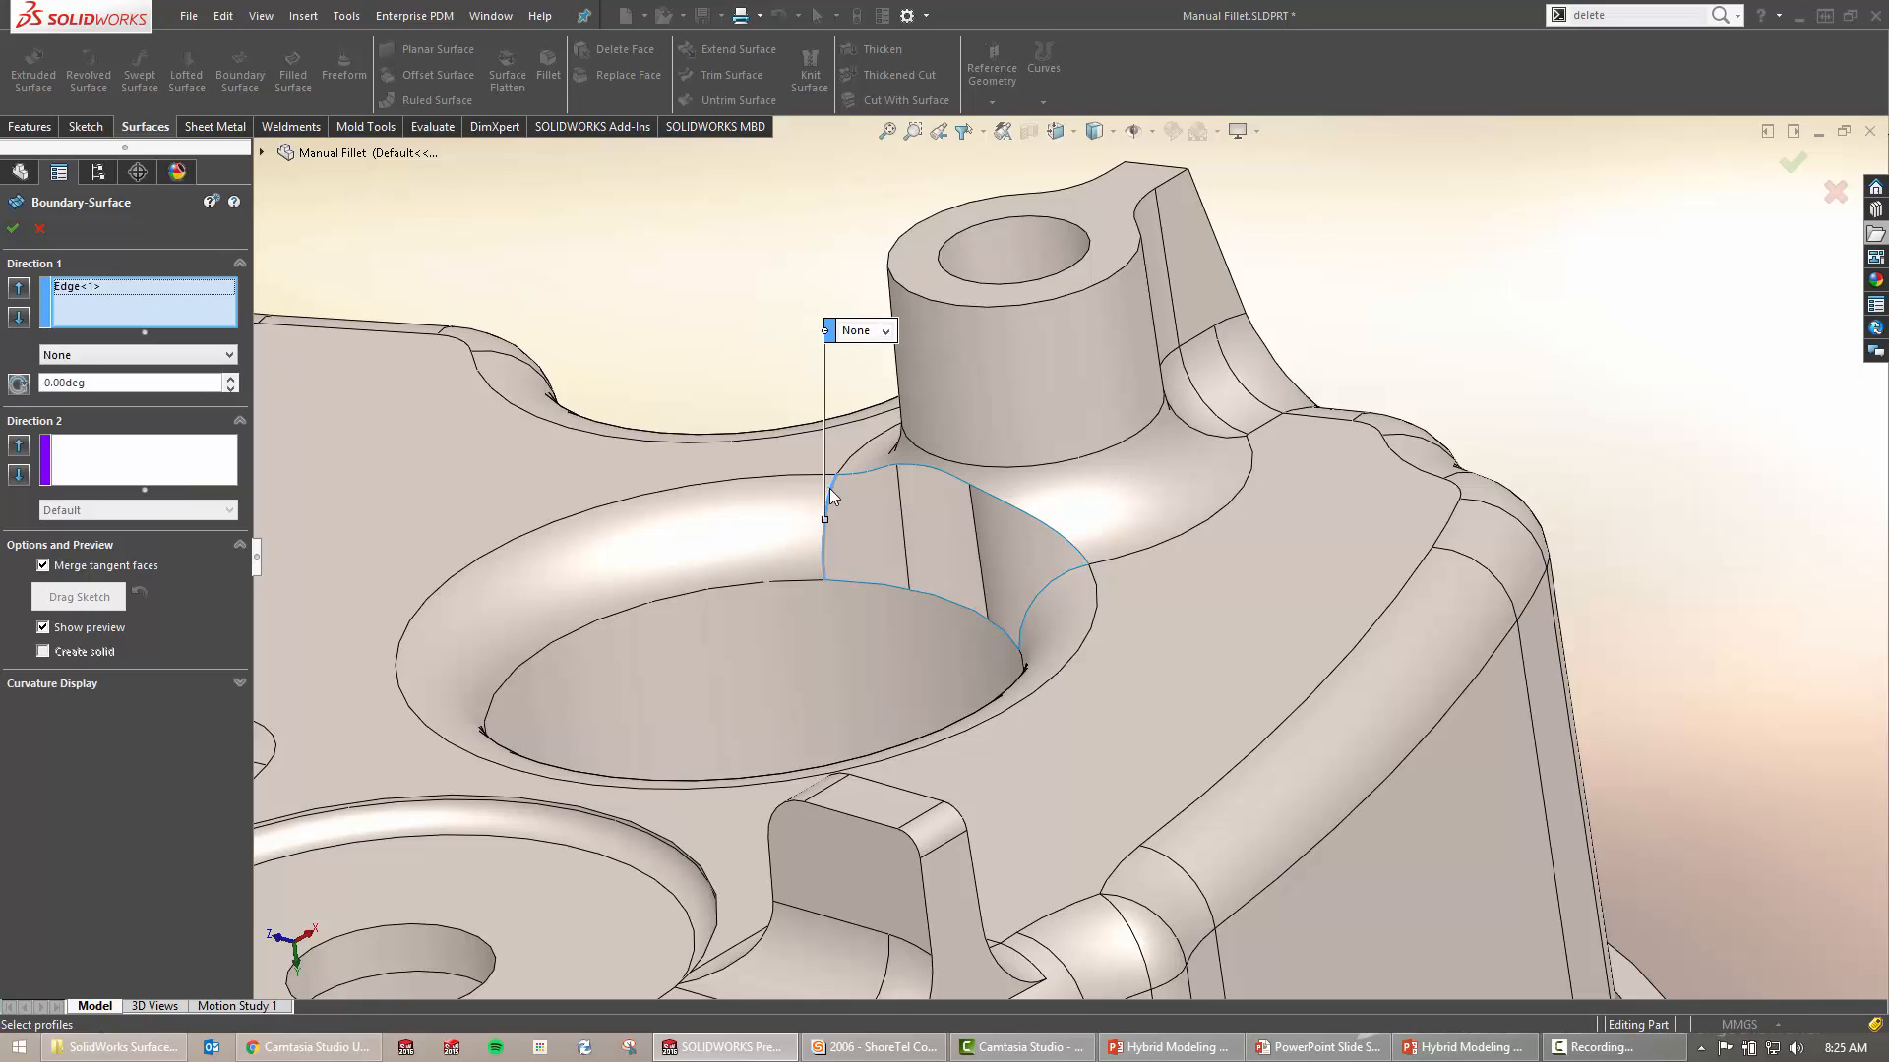
pyautogui.click(1078, 577)
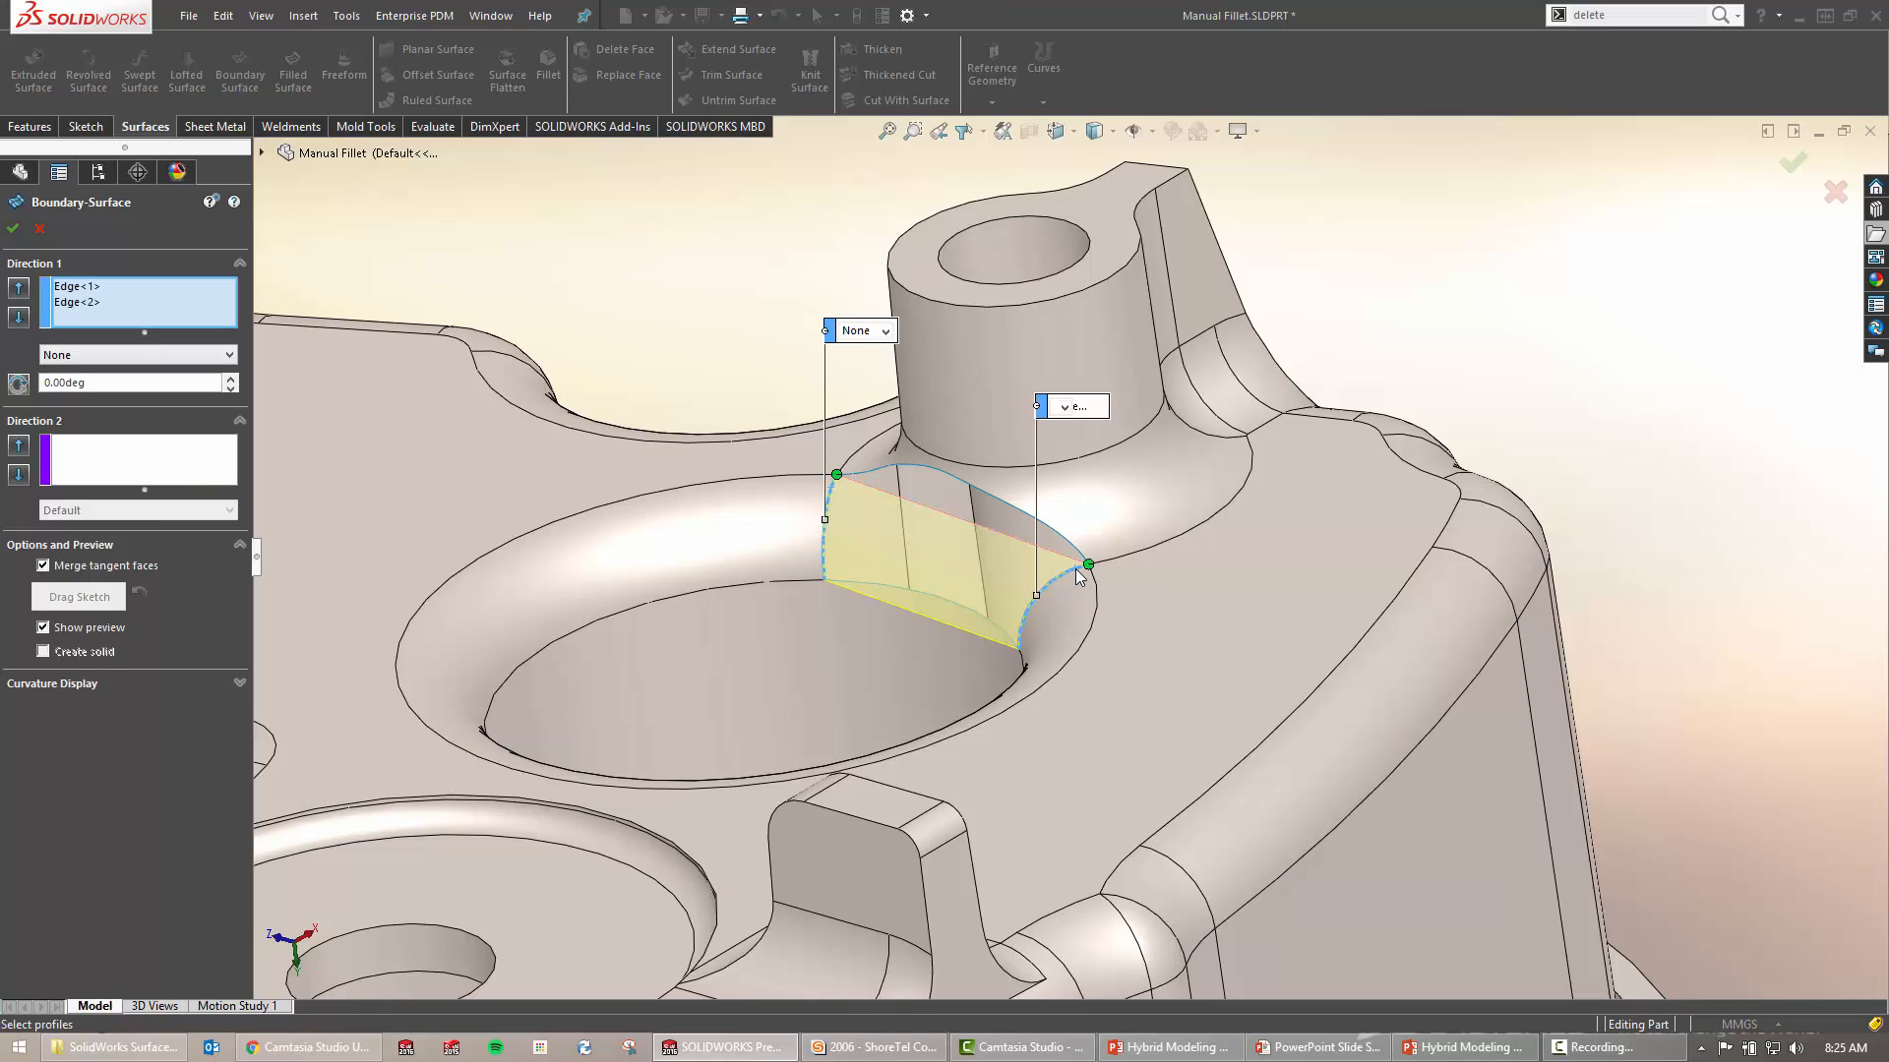
pyautogui.click(116, 462)
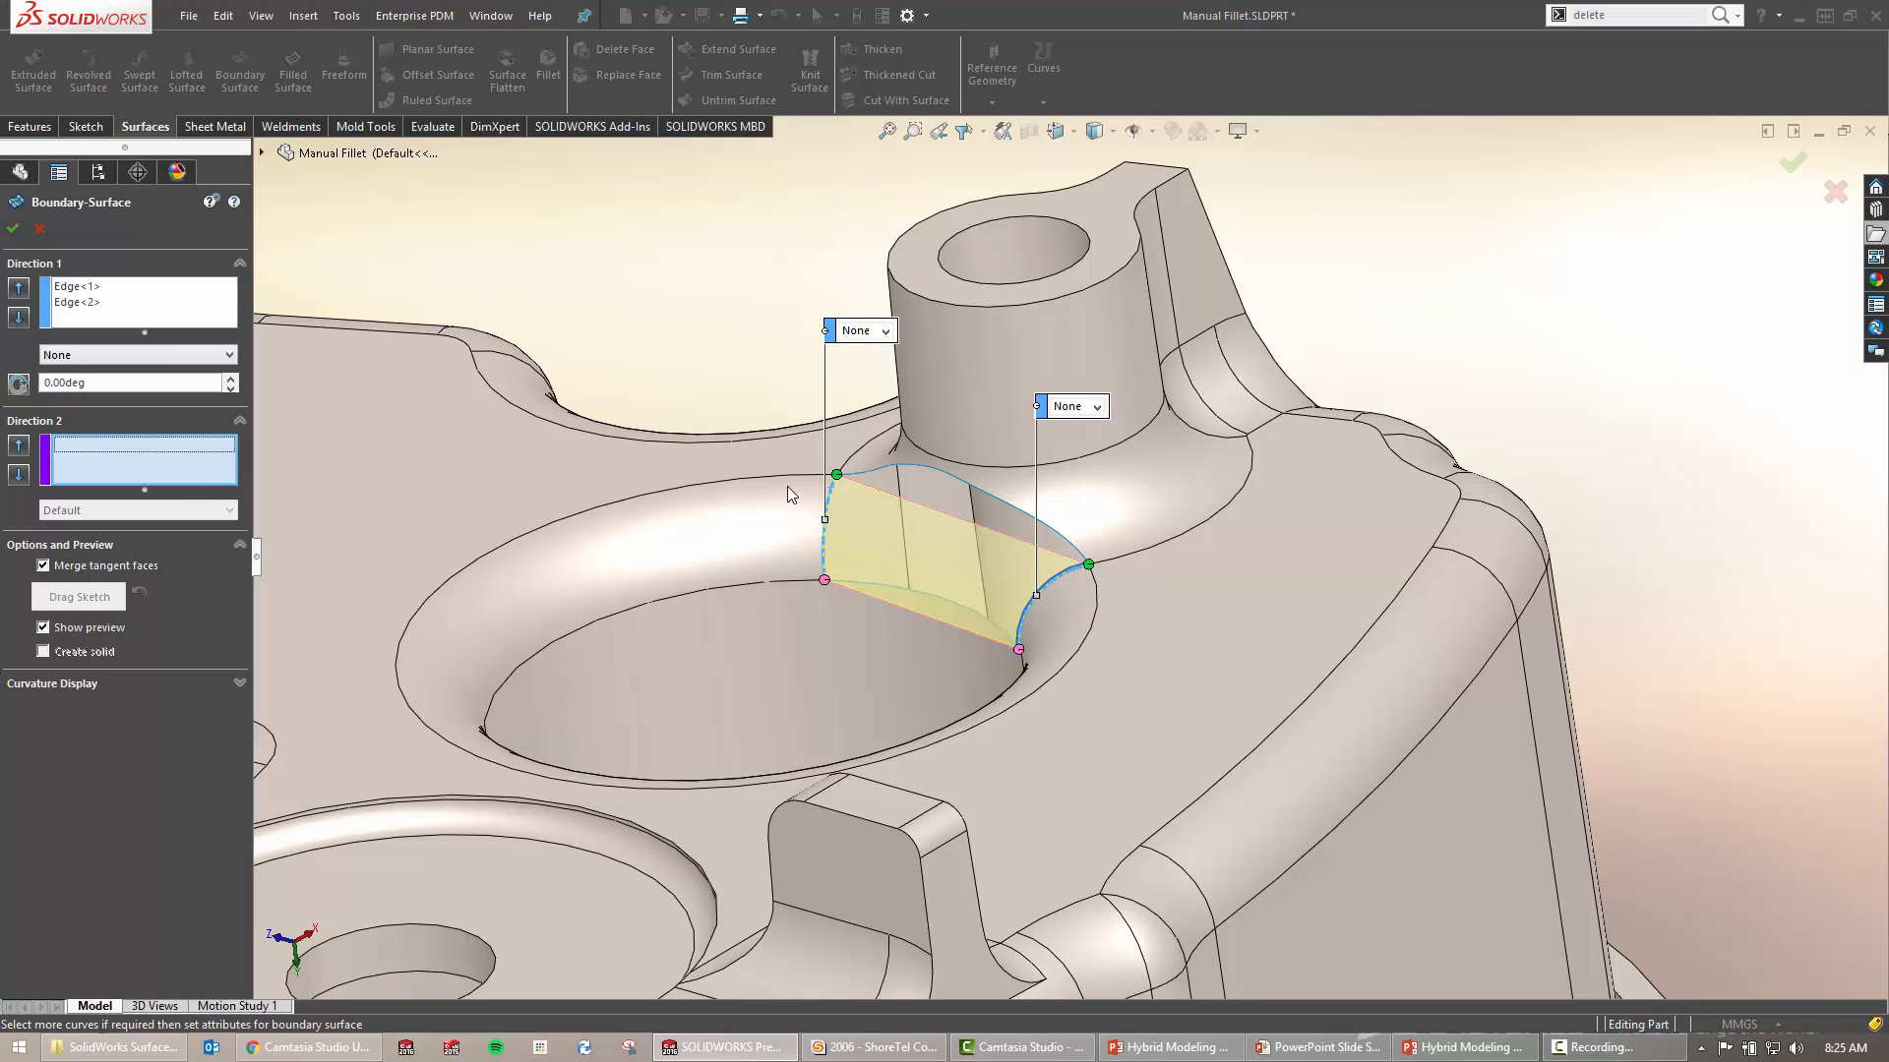
pyautogui.click(921, 468)
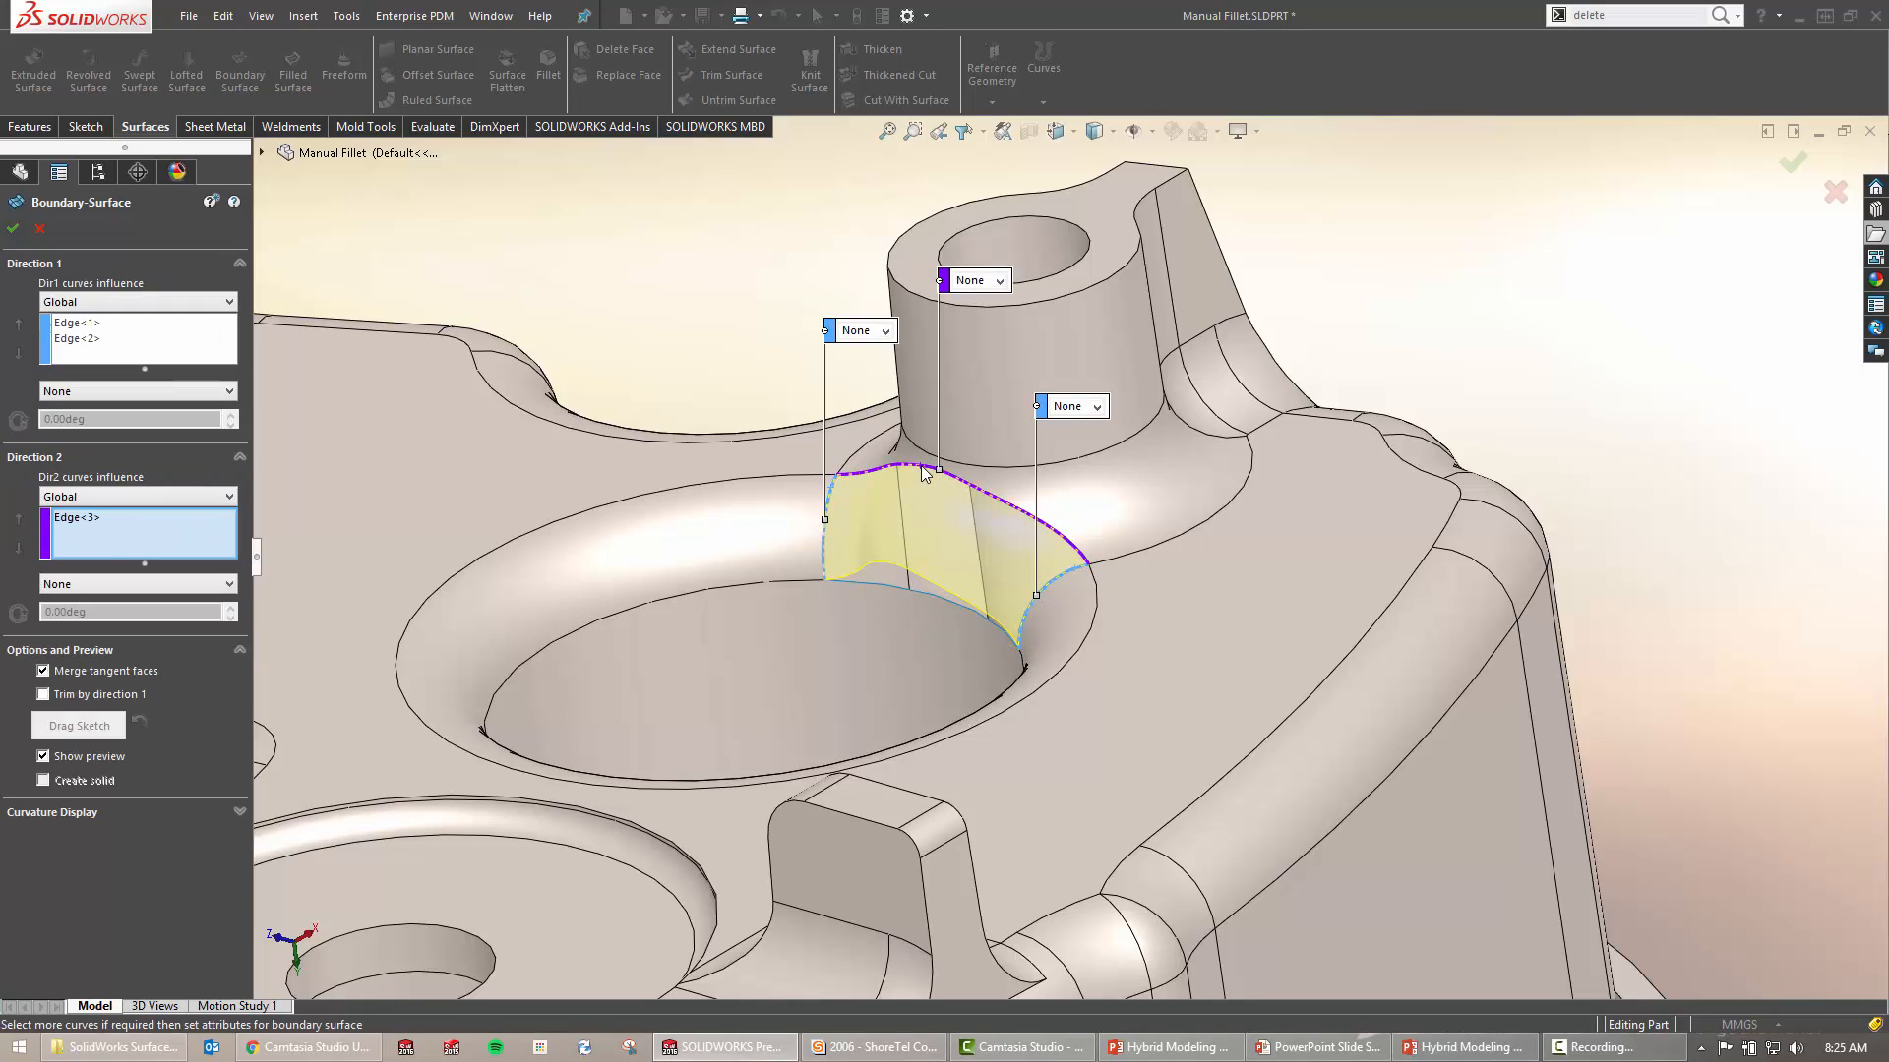
pyautogui.click(882, 588)
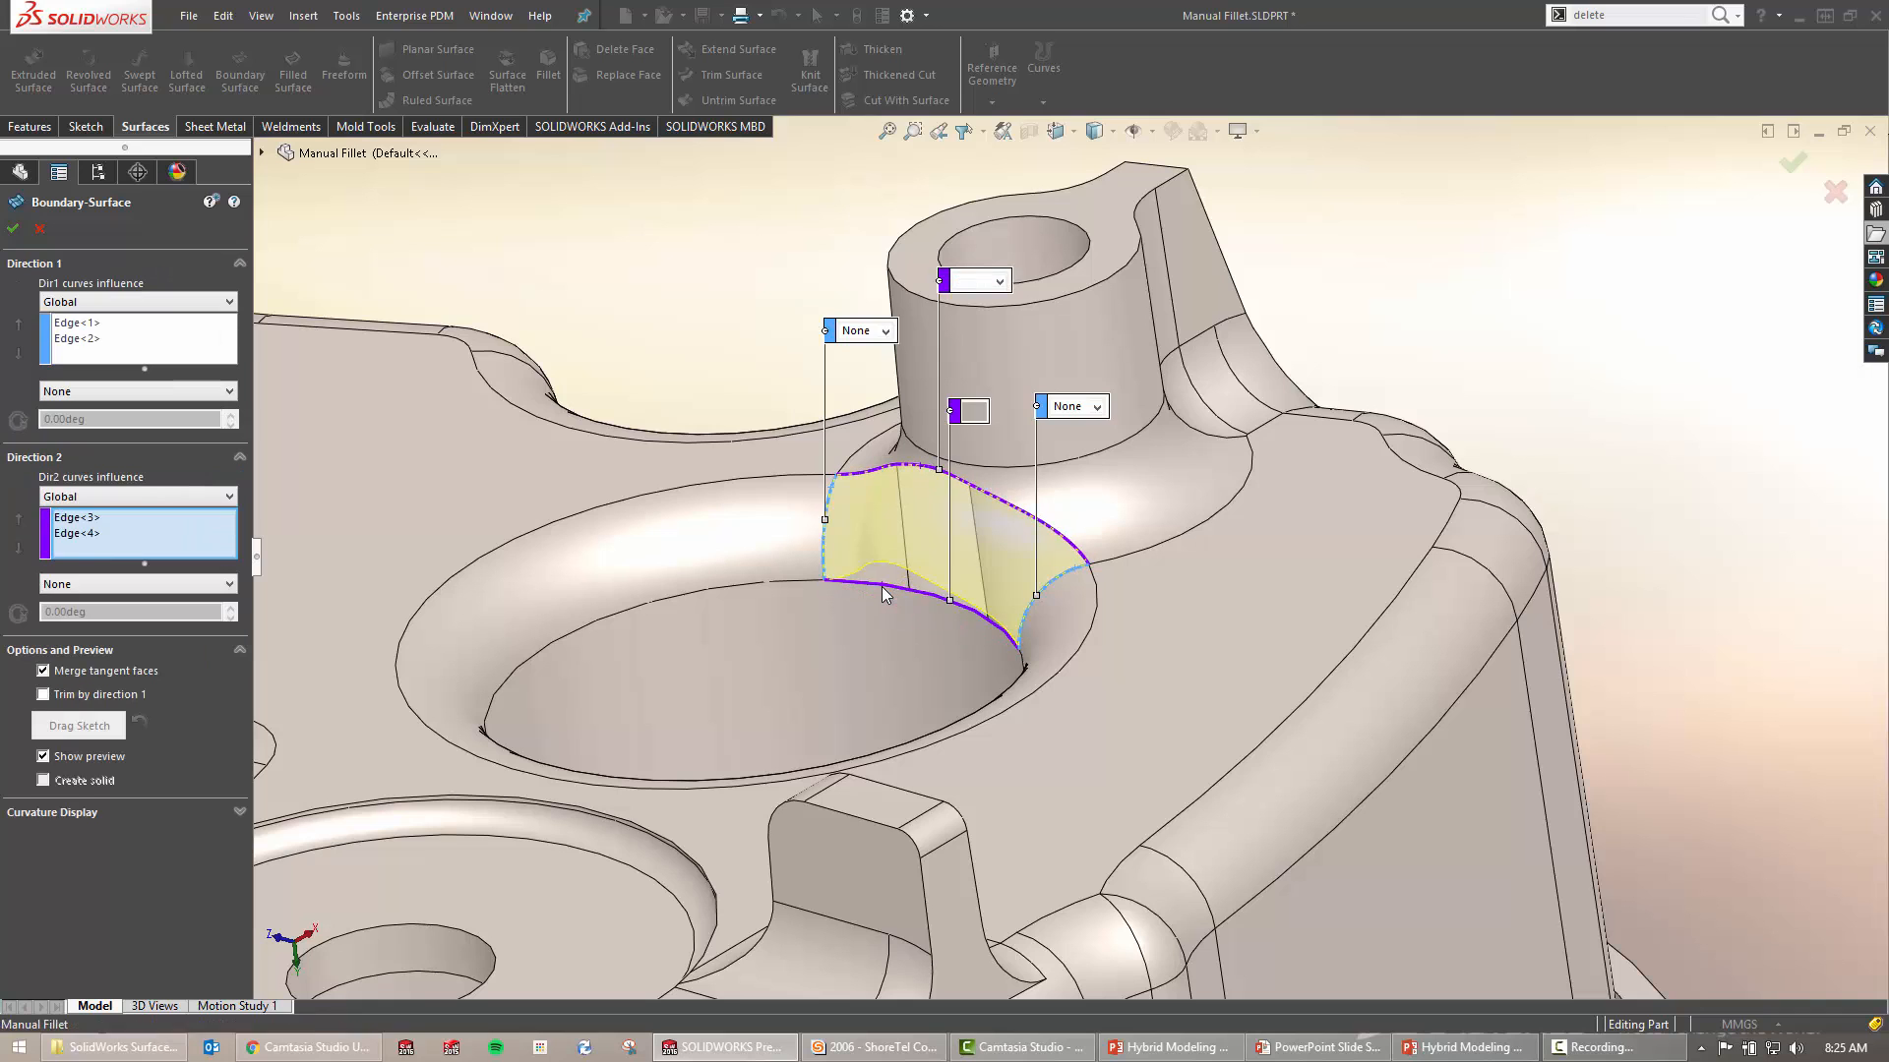
# Show the boundary preview as a mesh and raise its density to 7
pyautogui.moveTo(1025, 556); pyautogui.dragTo(482, 697, button='middle')
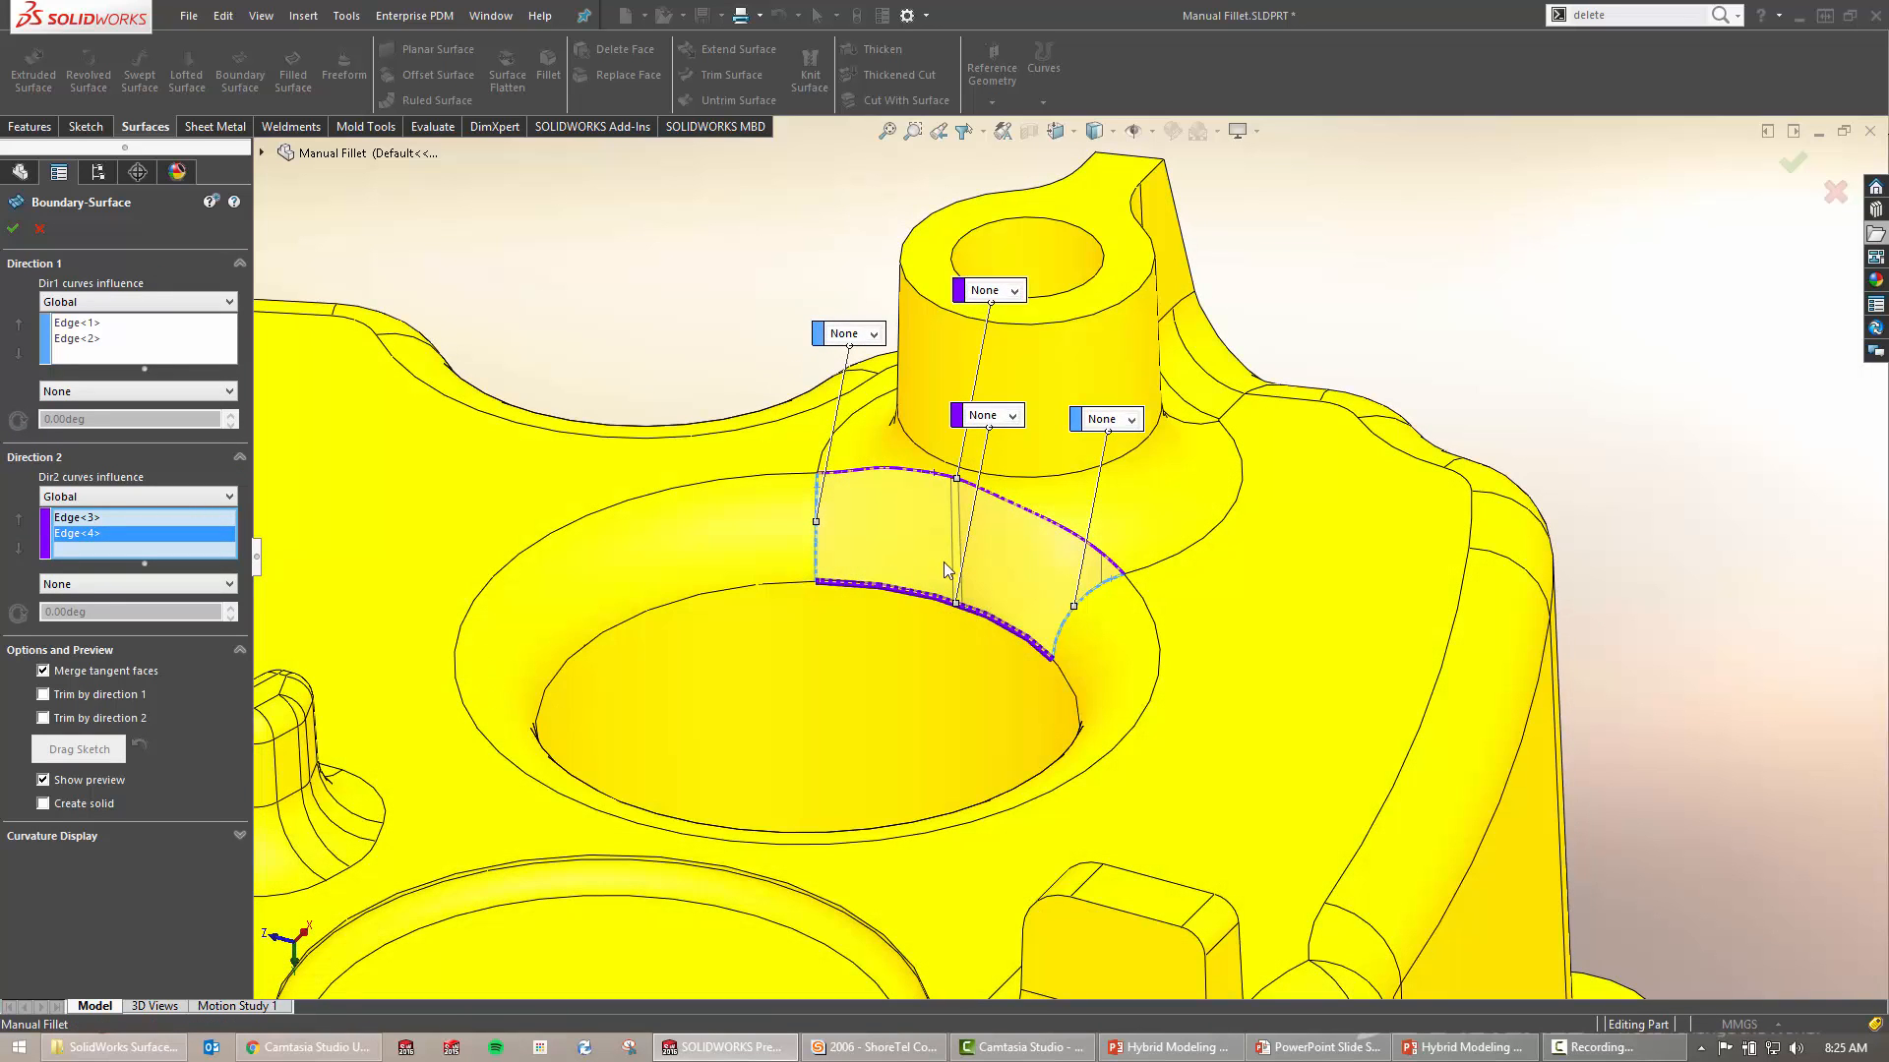
pyautogui.click(233, 835)
pyautogui.click(14, 858)
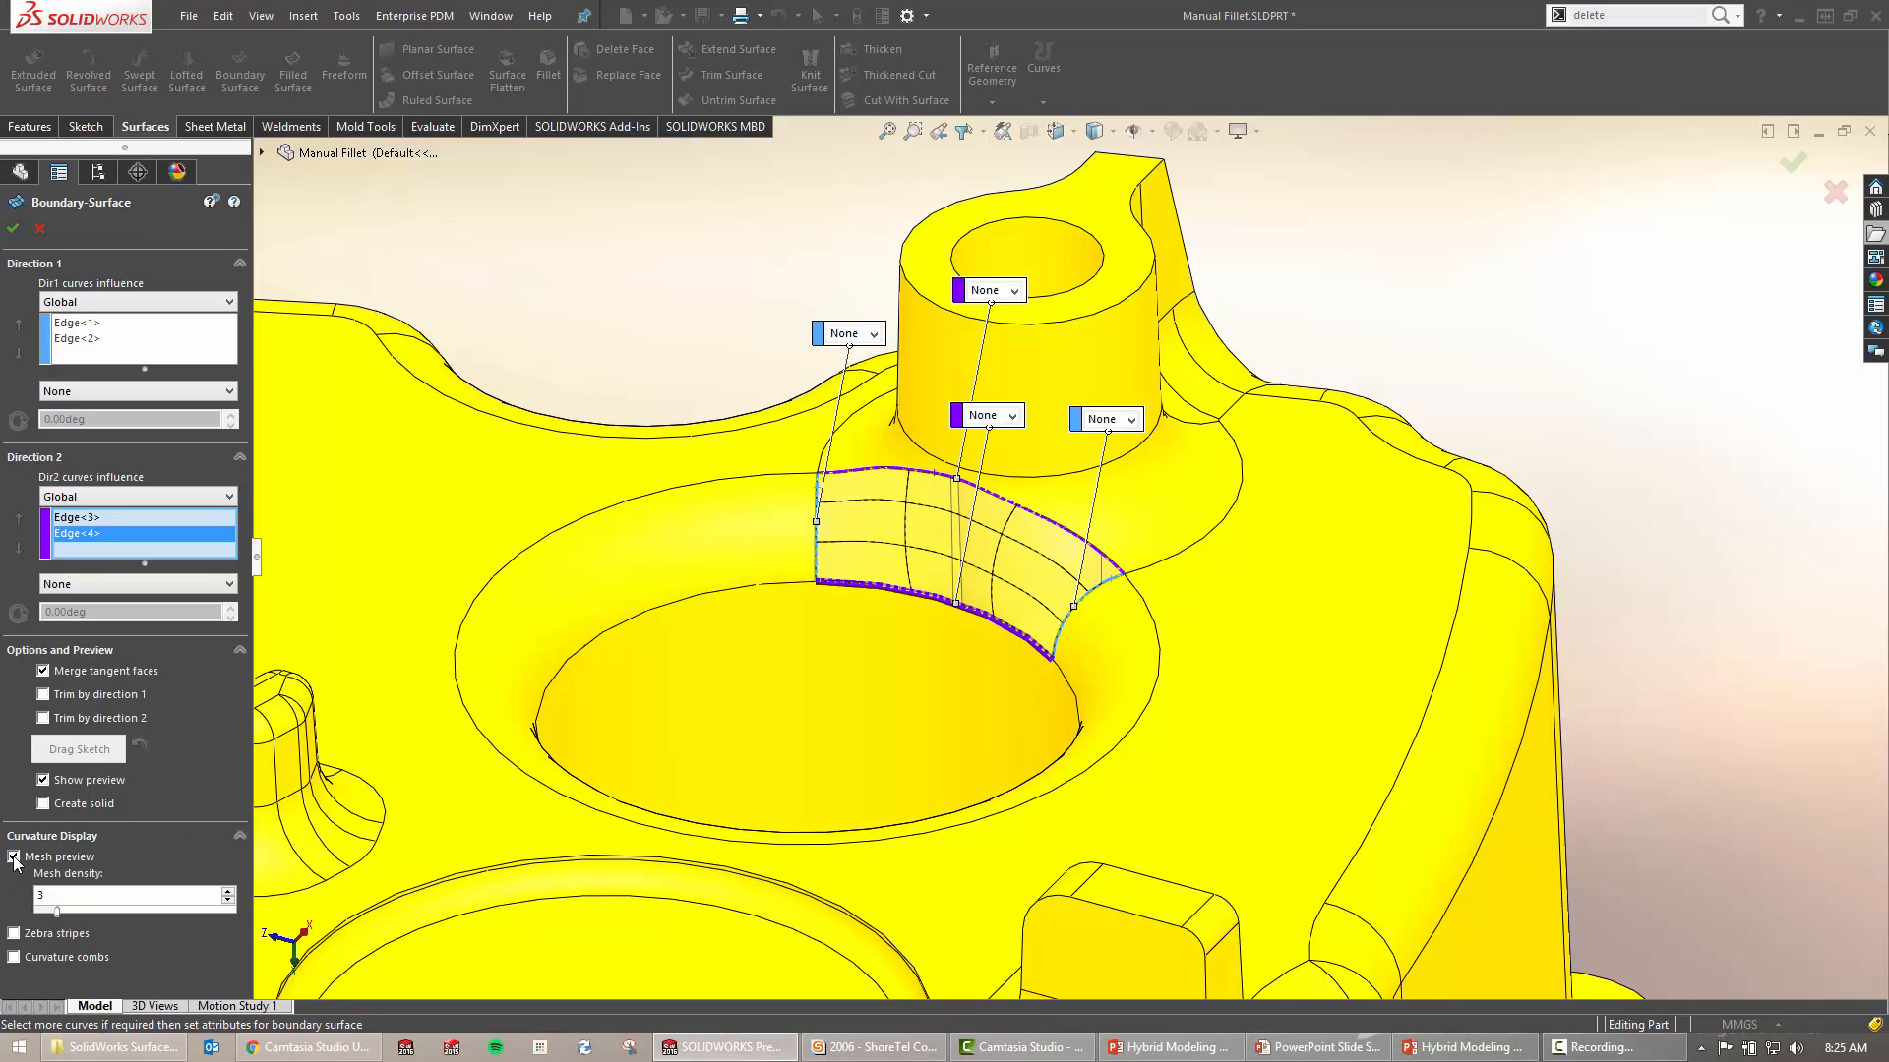
pyautogui.moveTo(56, 915); pyautogui.dragTo(110, 913)
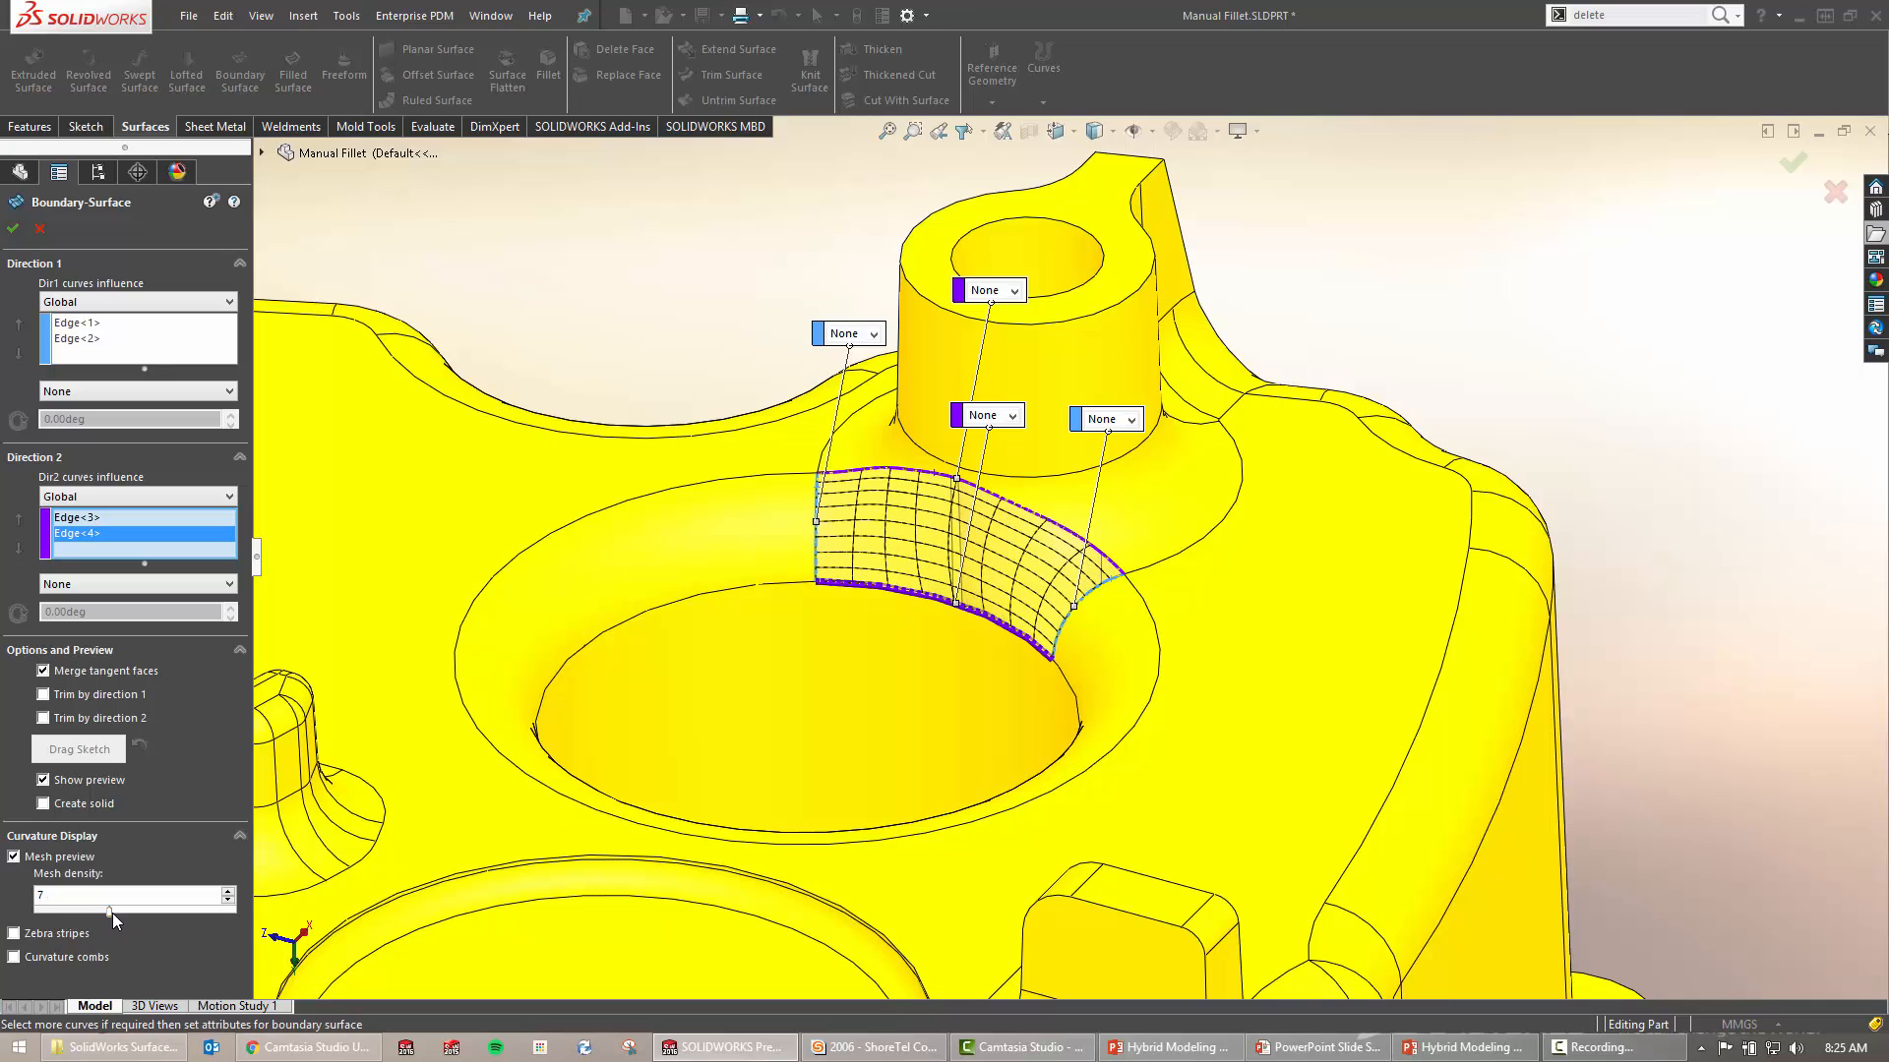
# Inspect the preview's curvature combs at scale 3, then turn the combs off
pyautogui.click(61, 960)
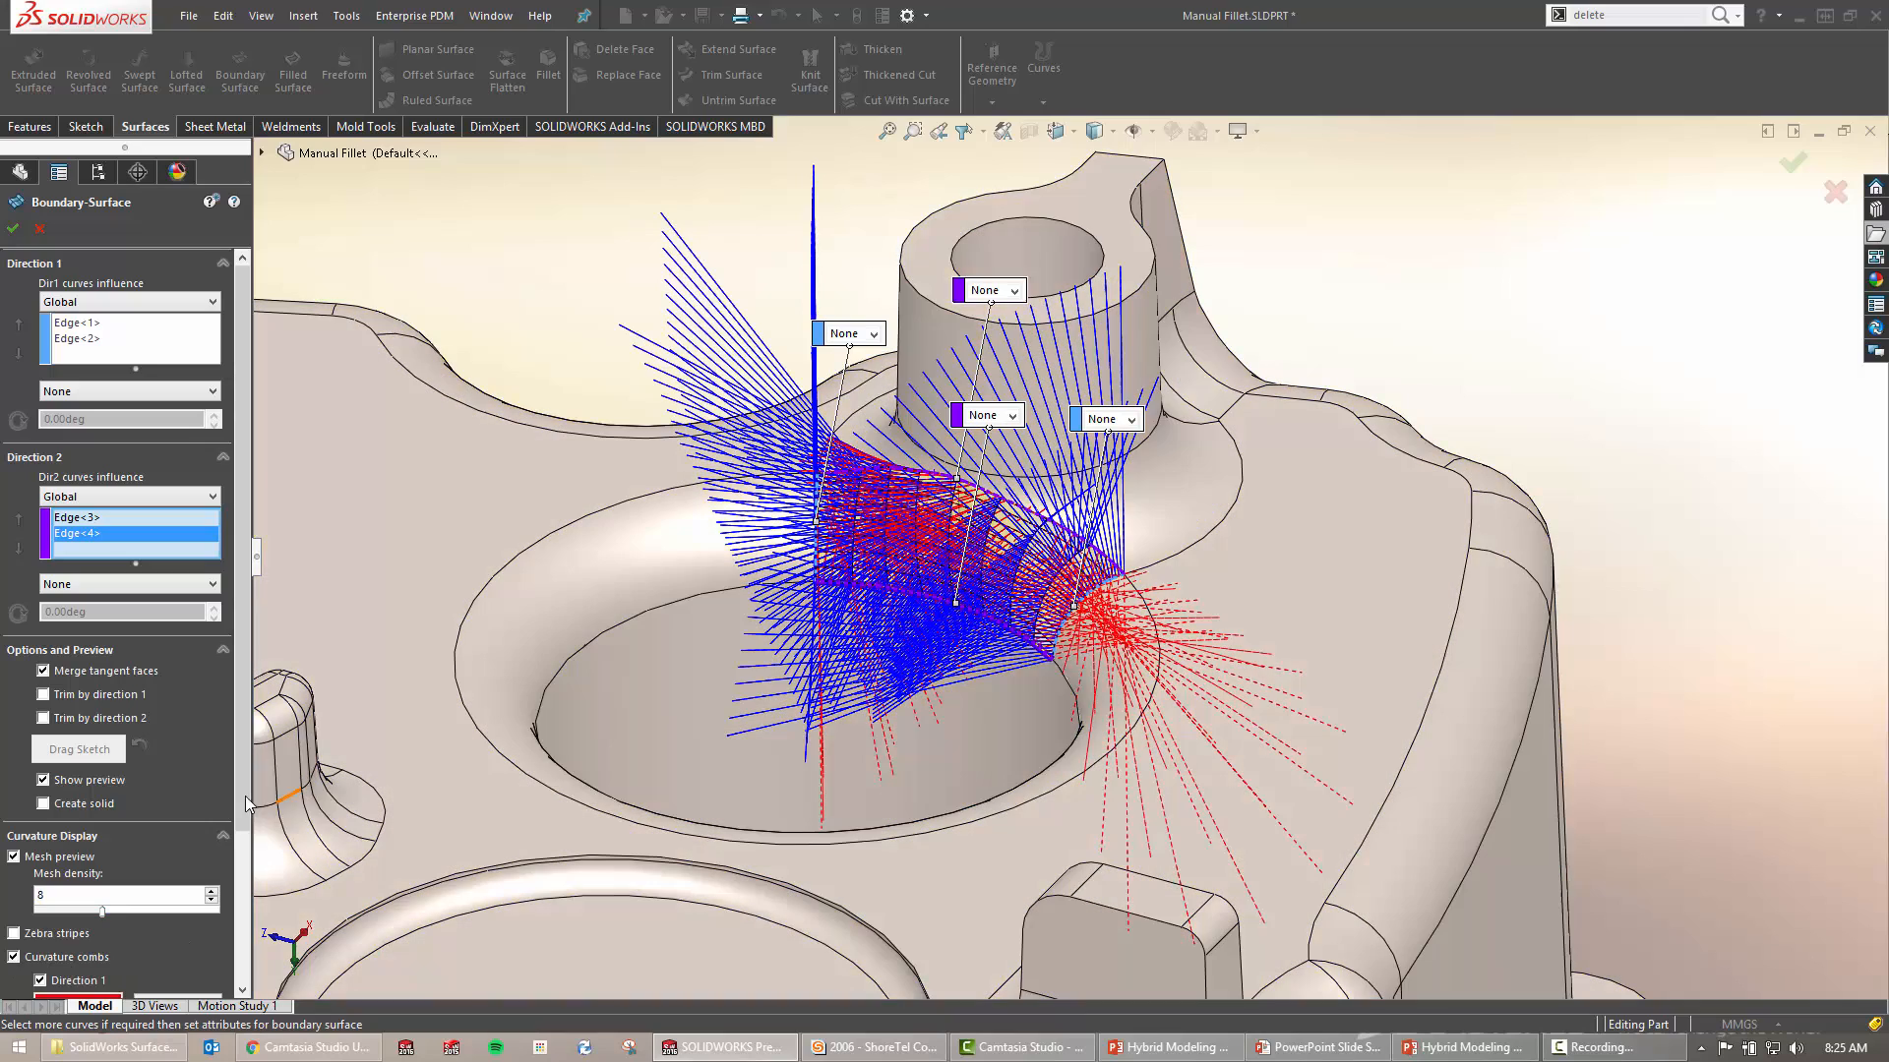
pyautogui.scroll(-3, 98, 836)
pyautogui.moveTo(79, 923); pyautogui.dragTo(41, 923)
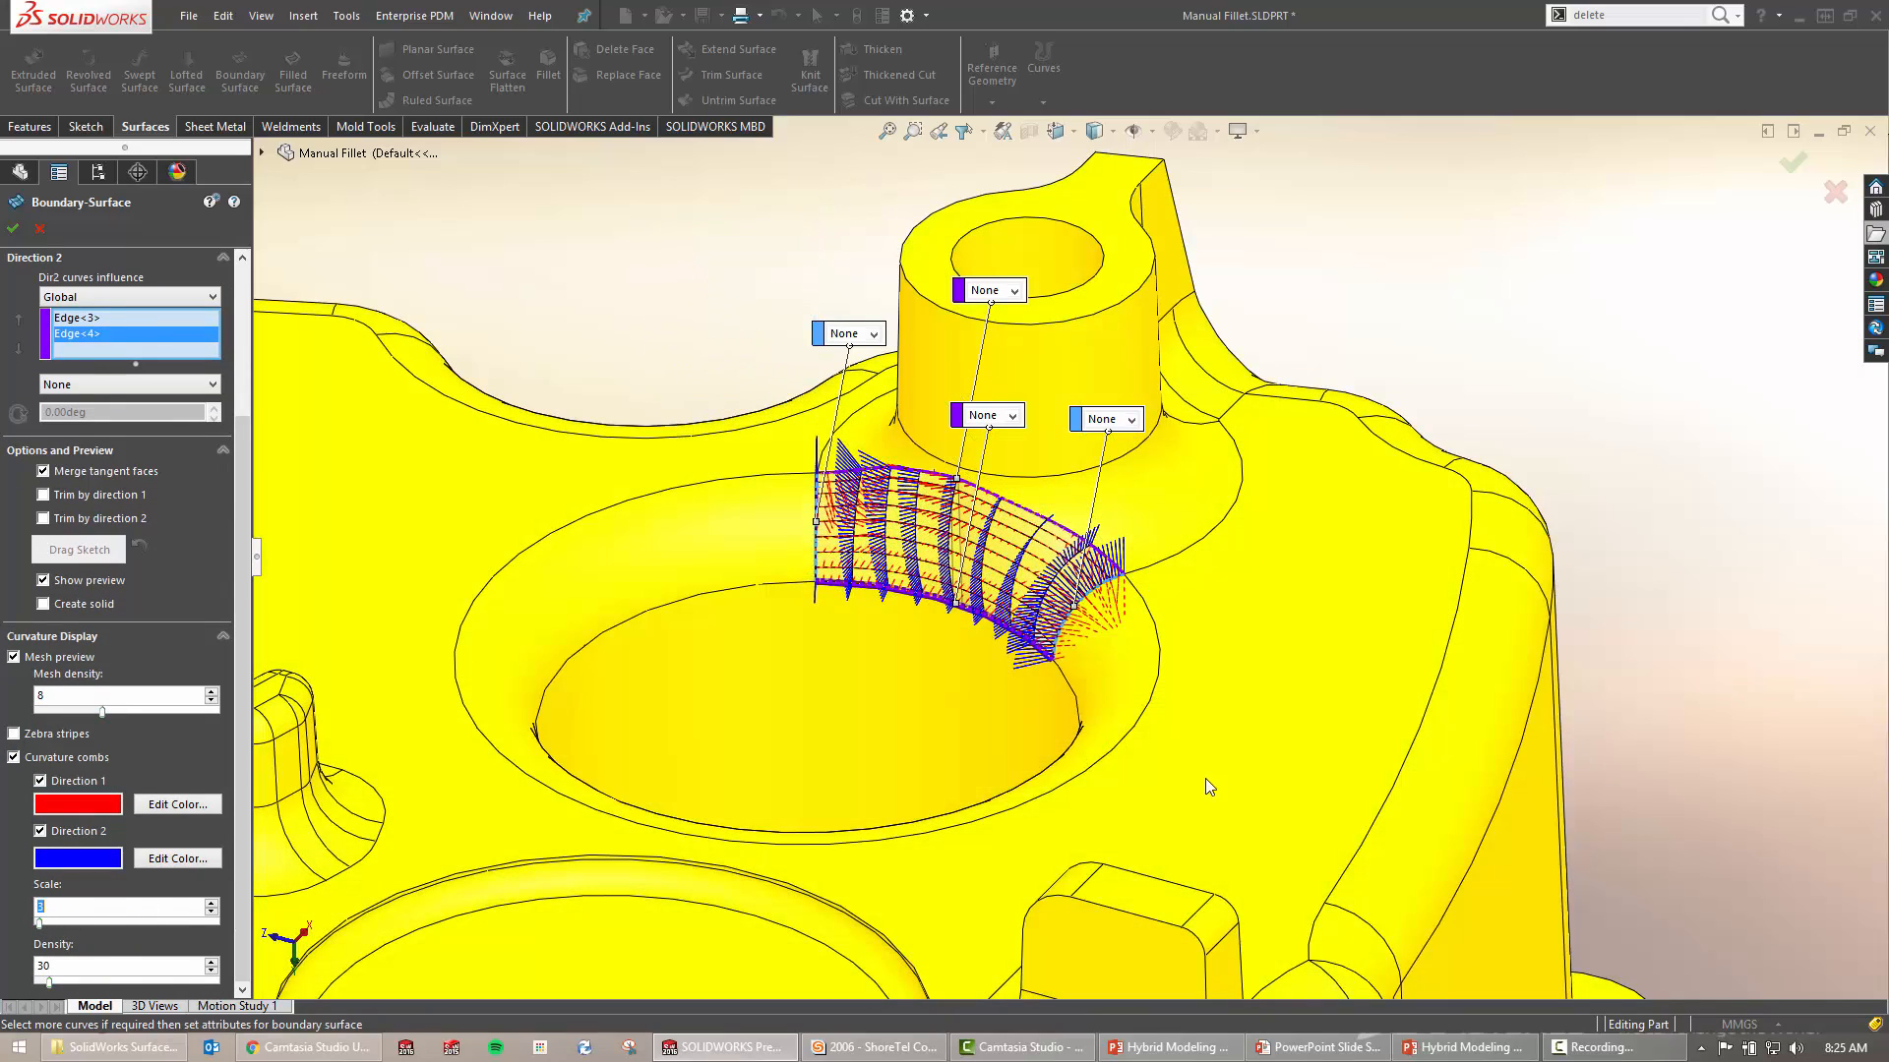
pyautogui.moveTo(1364, 651)
pyautogui.mouseDown(button='middle')
pyautogui.moveTo(1426, 519)
pyautogui.moveTo(1242, 521)
pyautogui.moveTo(1362, 626)
pyautogui.mouseUp(button='middle')
pyautogui.scroll(-5, 1075, 514)
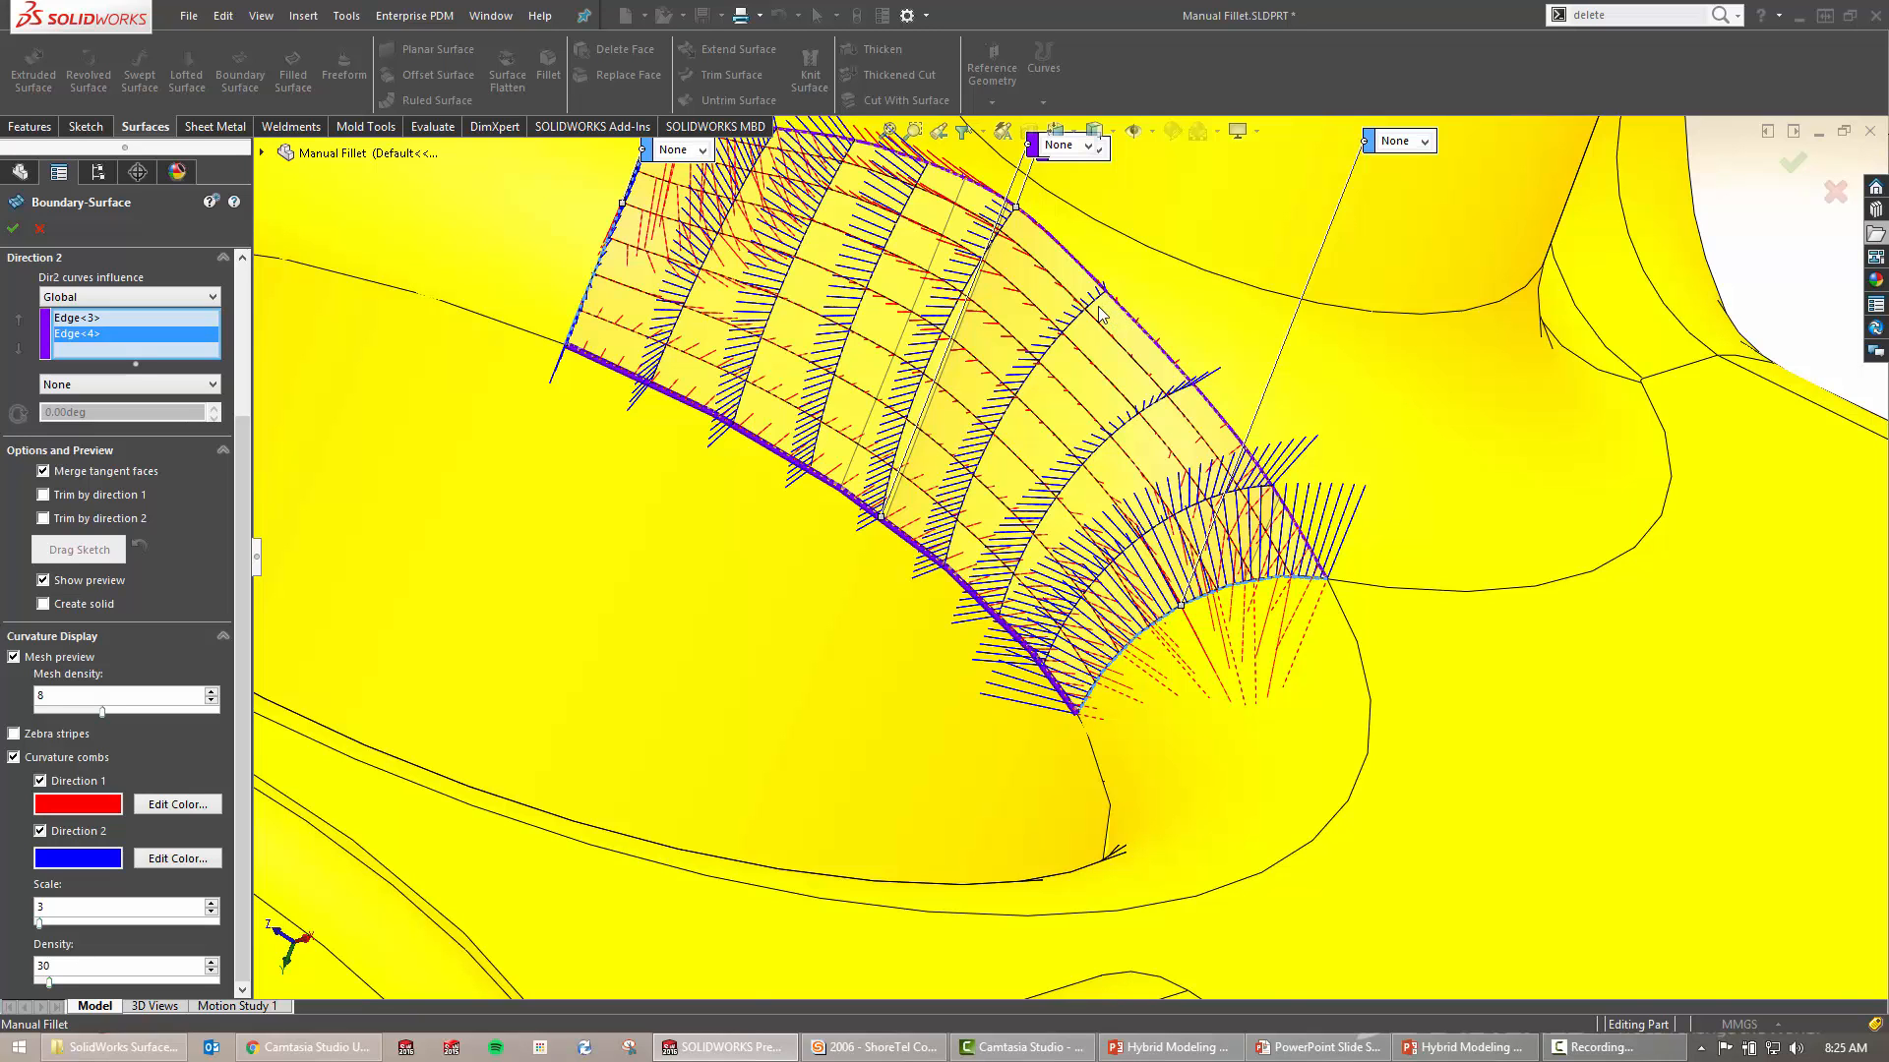
pyautogui.scroll(3, 1066, 429)
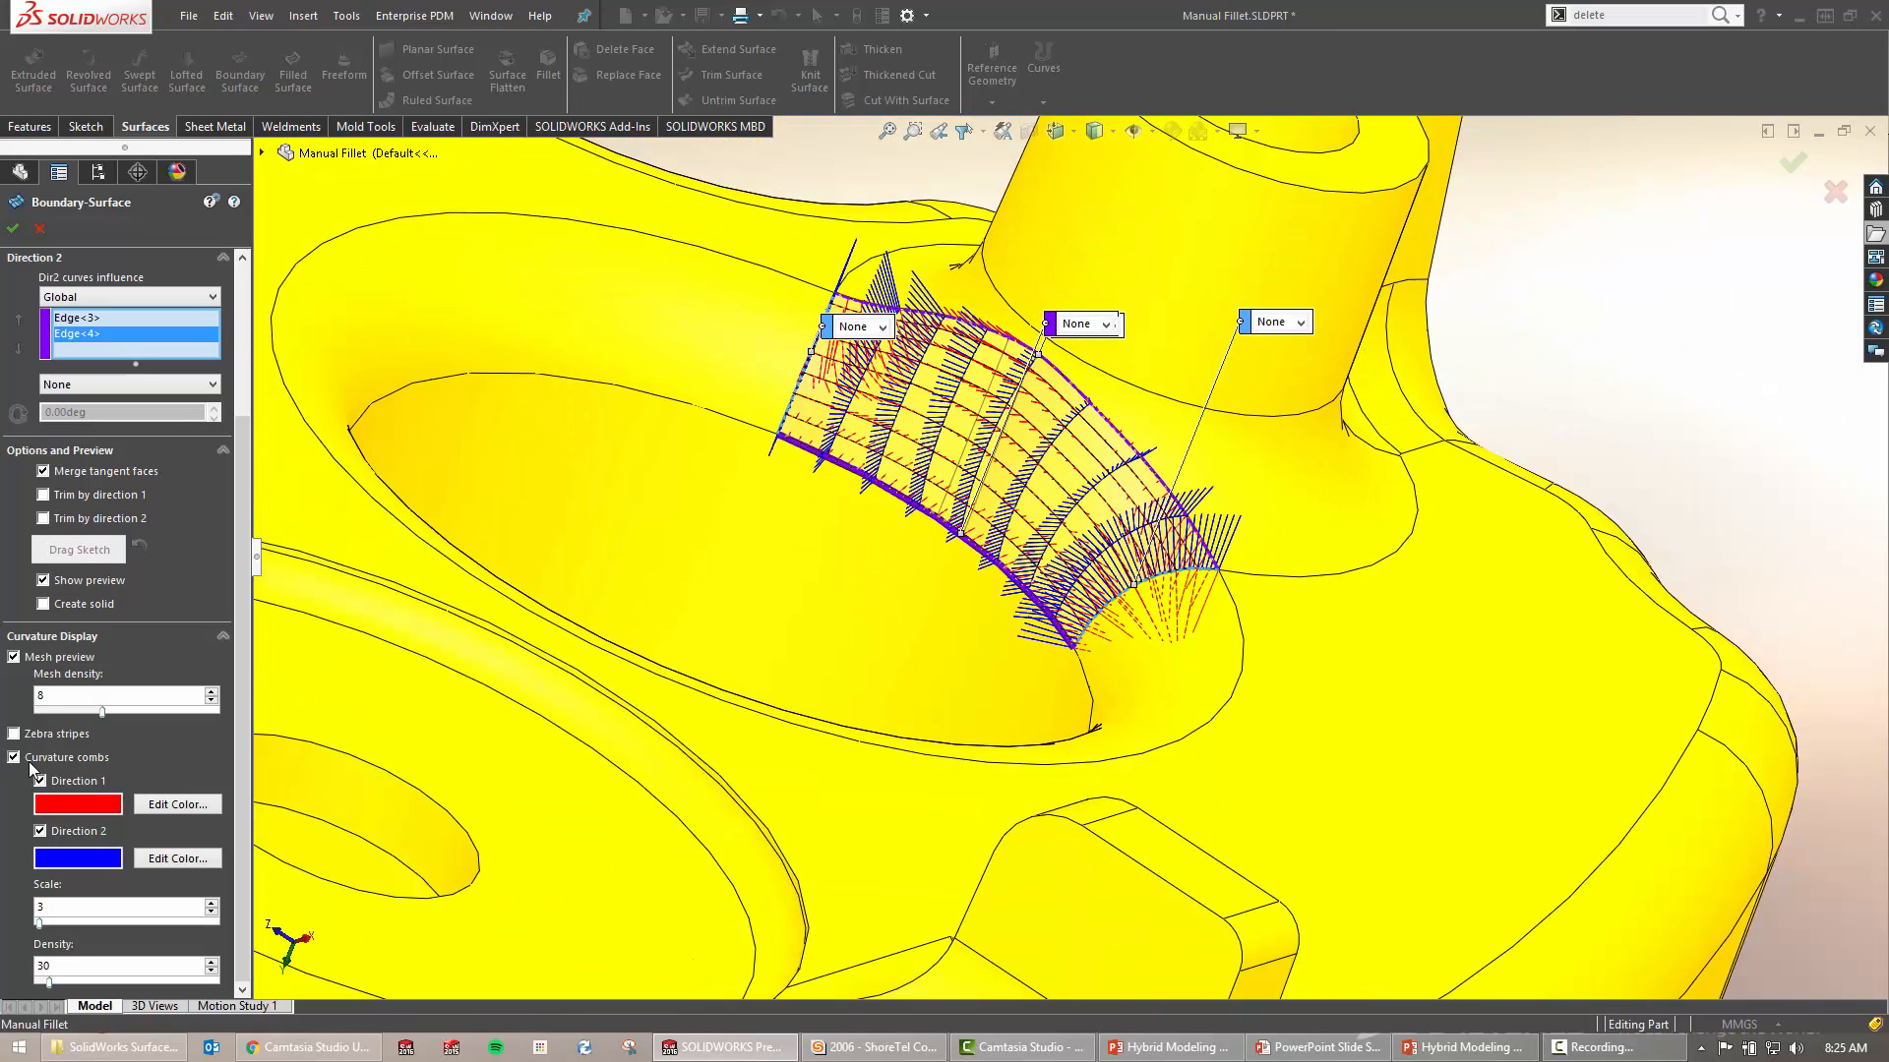
pyautogui.click(14, 758)
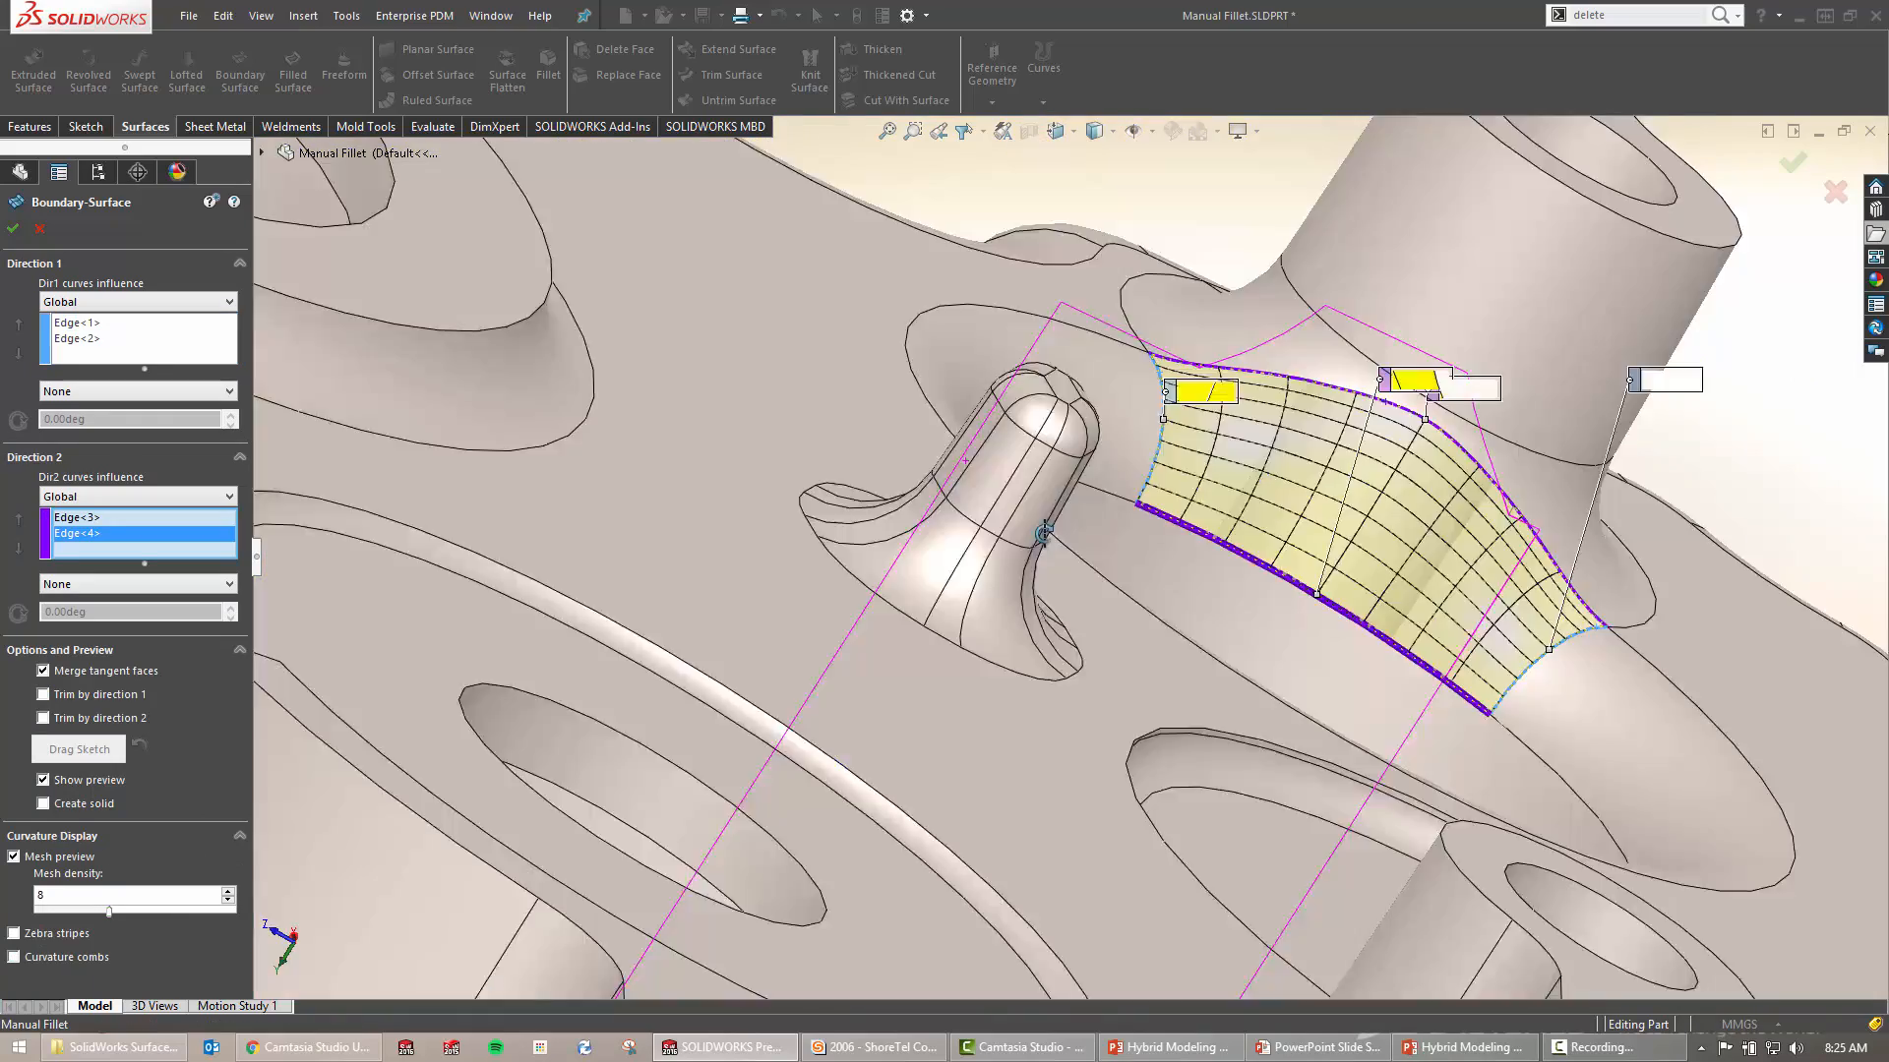
# Move the two purple and one blue connector callouts clear of the patch
pyautogui.moveTo(1043, 532); pyautogui.dragTo(885, 492, button='middle')
pyautogui.moveTo(936, 447); pyautogui.dragTo(747, 694)
pyautogui.moveTo(927, 458); pyautogui.dragTo(859, 421)
pyautogui.moveTo(797, 482); pyautogui.dragTo(691, 472)
# Keep the side edge's end condition at None and accept the boundary surface
pyautogui.click(689, 464)
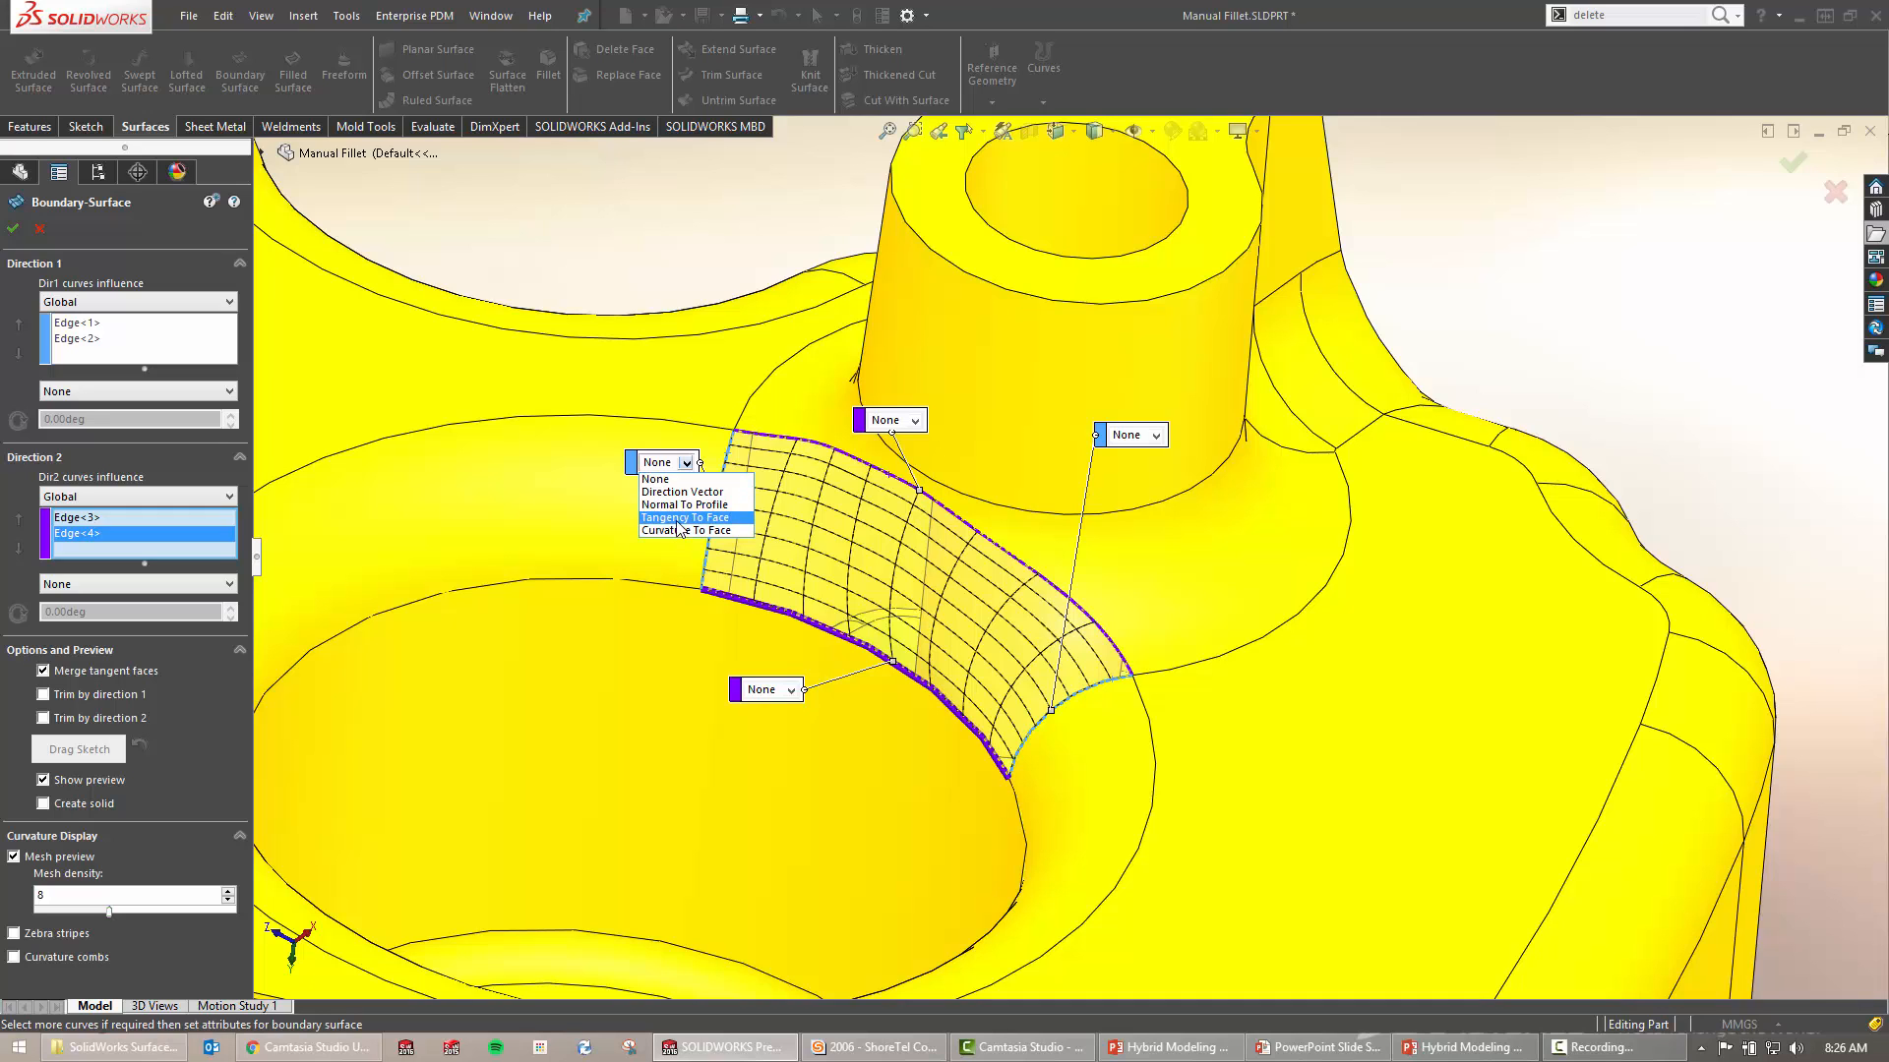
pyautogui.click(637, 258)
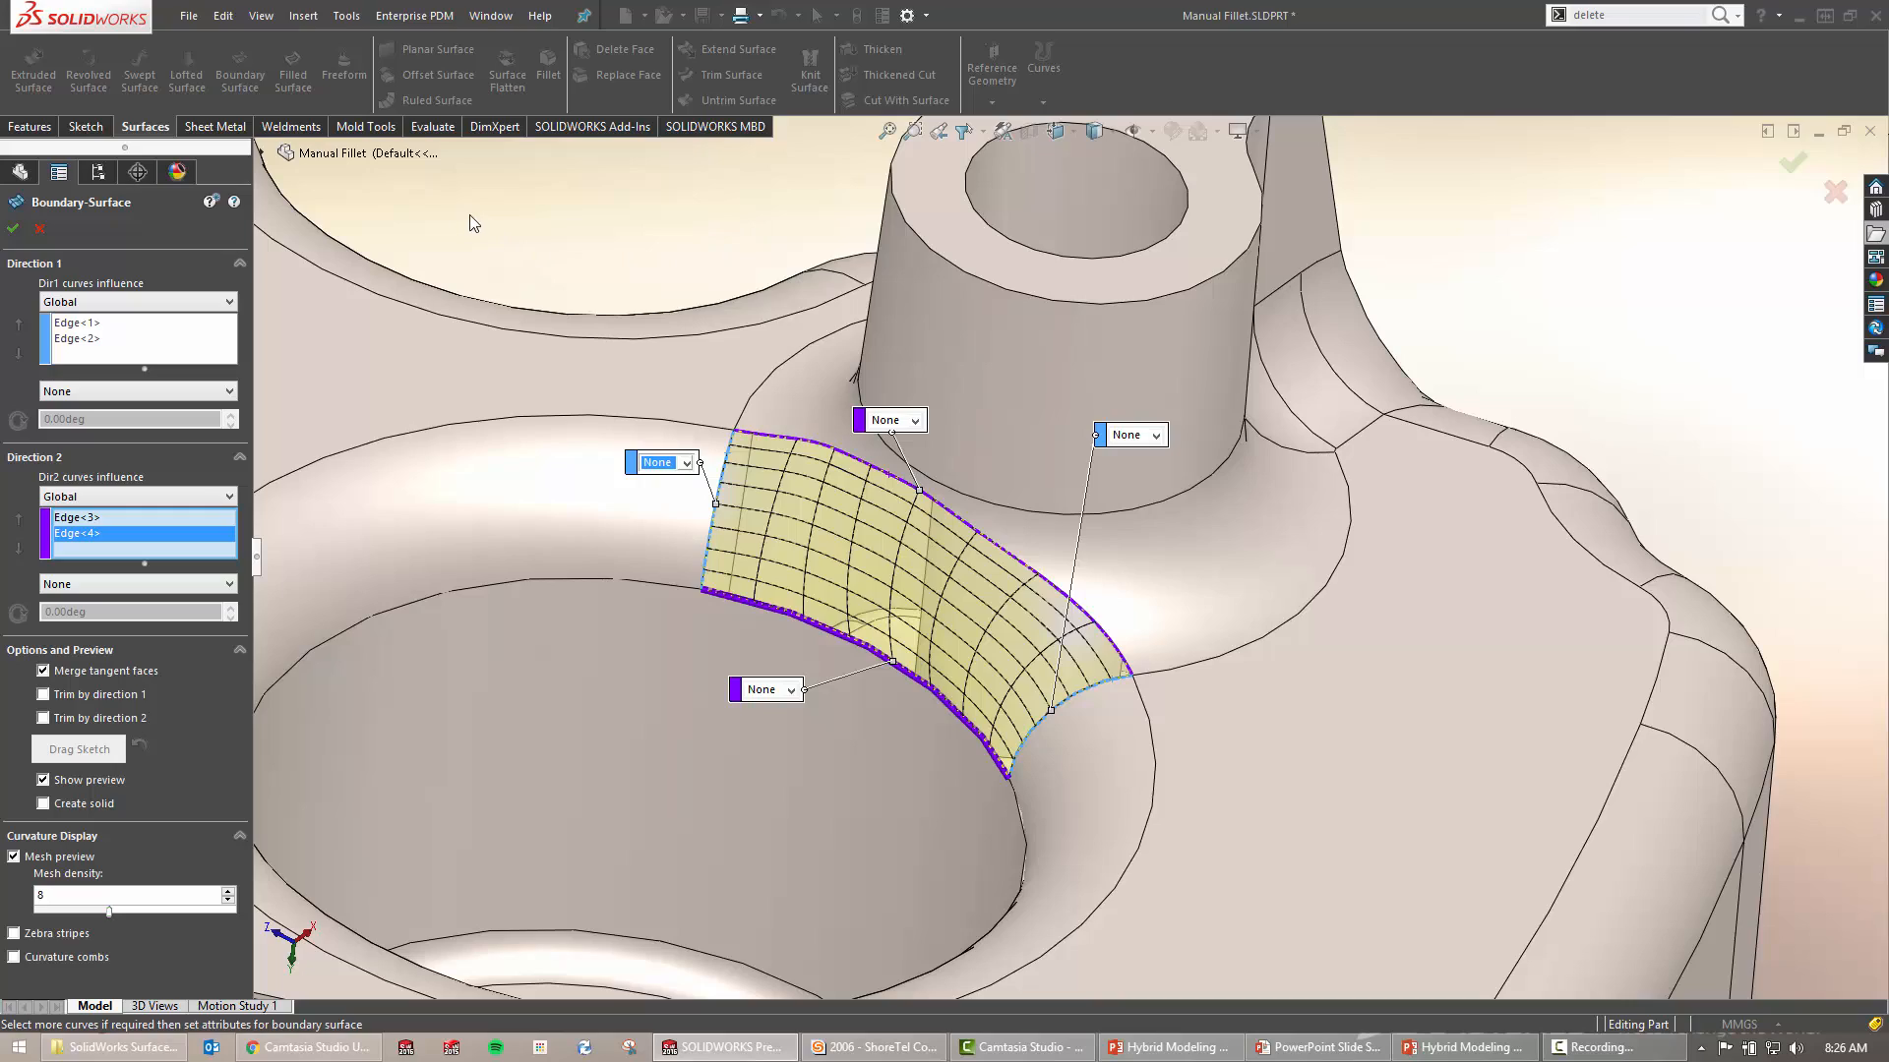
pyautogui.moveTo(472, 221); pyautogui.dragTo(574, 227, button='right')
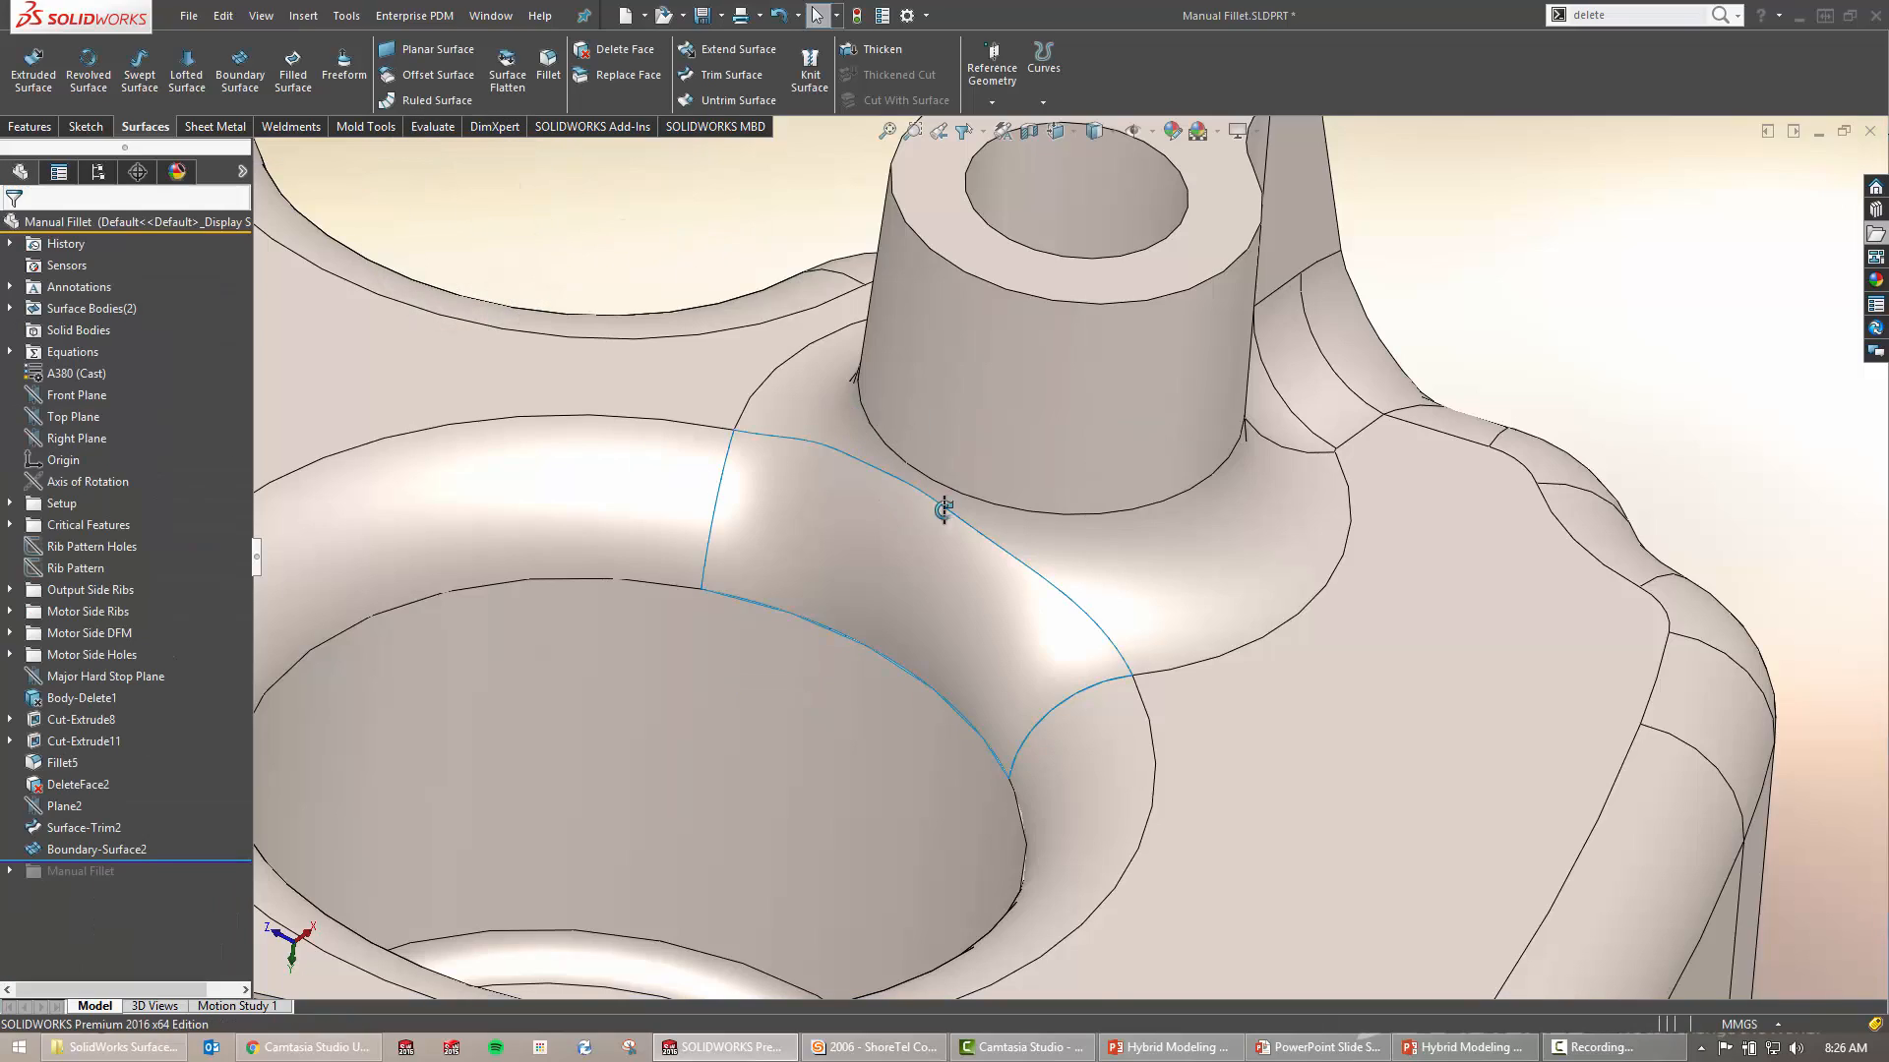
# Expand Surface Bodies and highlight Motor Side and Boundary-Surface2 to confirm they are separate bodies
pyautogui.moveTo(944, 510)
pyautogui.mouseDown(button='middle')
pyautogui.moveTo(973, 517)
pyautogui.moveTo(787, 498)
pyautogui.moveTo(872, 434)
pyautogui.moveTo(911, 510)
pyautogui.mouseUp(button='middle')
pyautogui.scroll(2, 911, 511)
pyautogui.scroll(1, 842, 492)
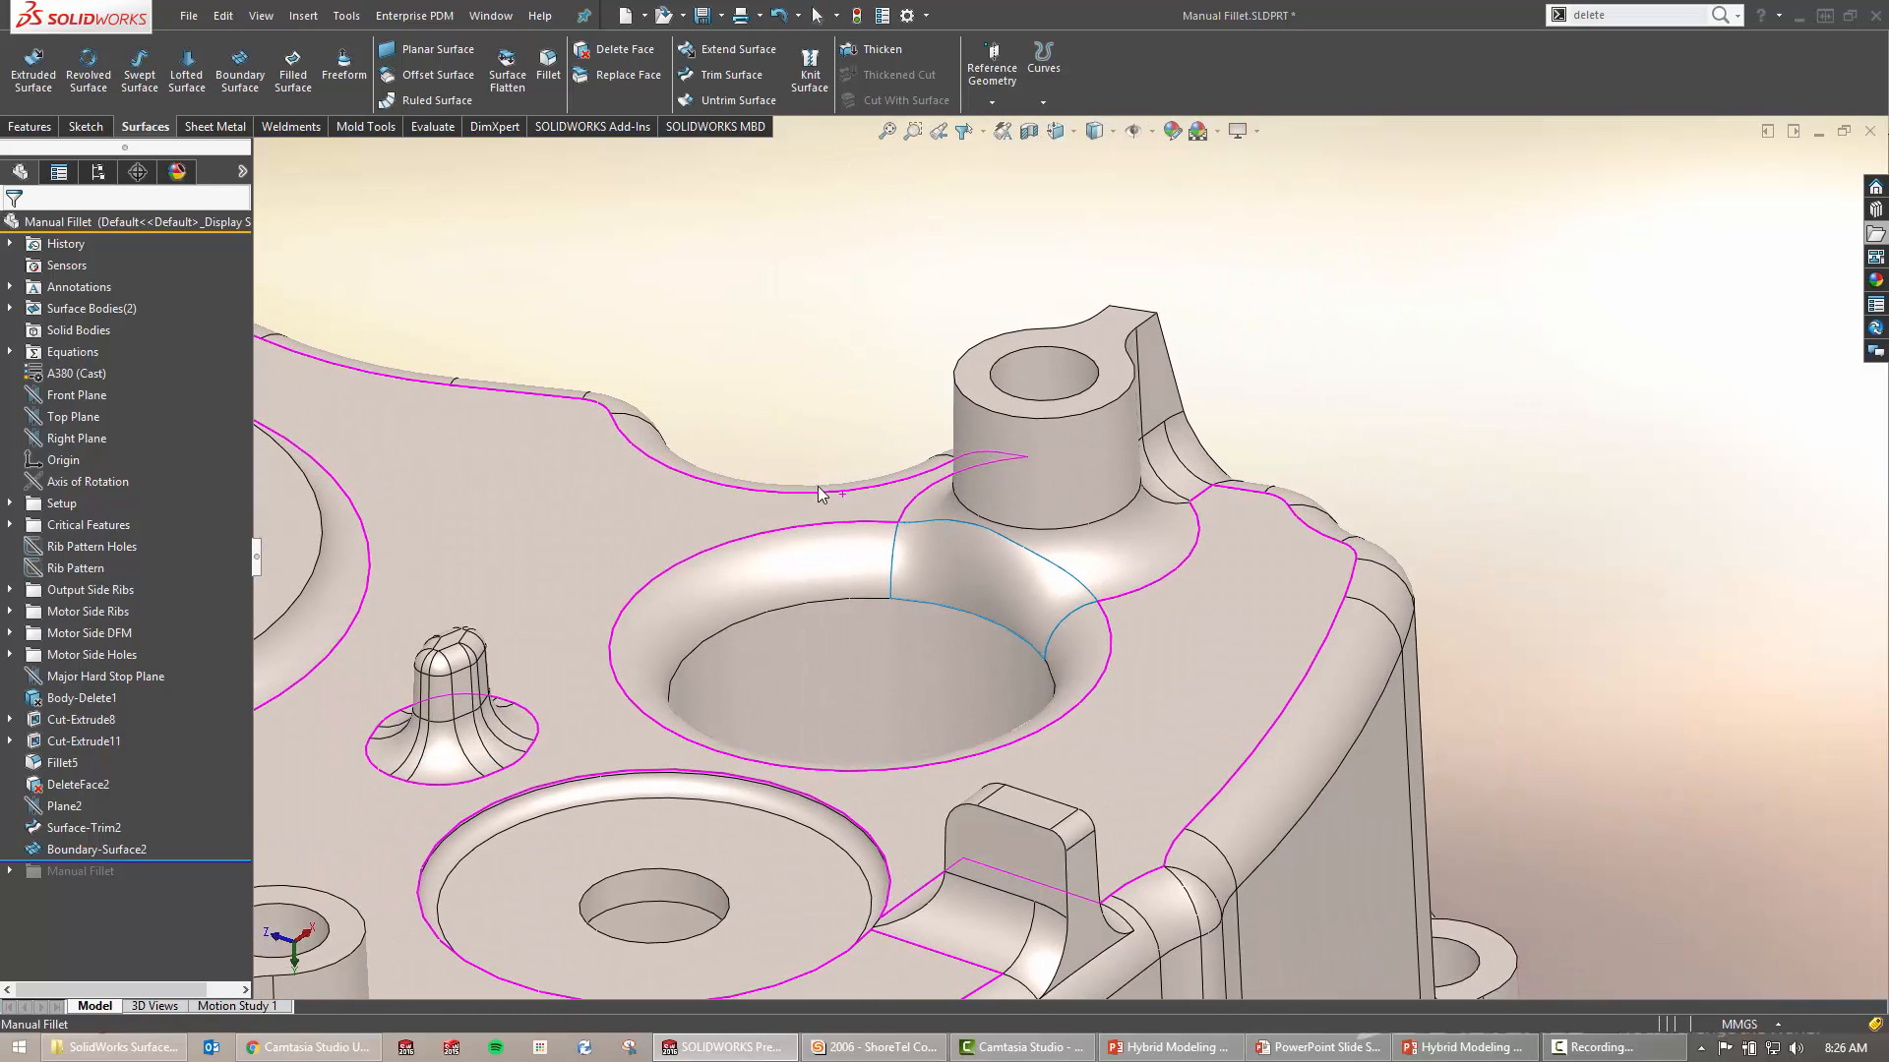
pyautogui.click(10, 308)
pyautogui.click(81, 333)
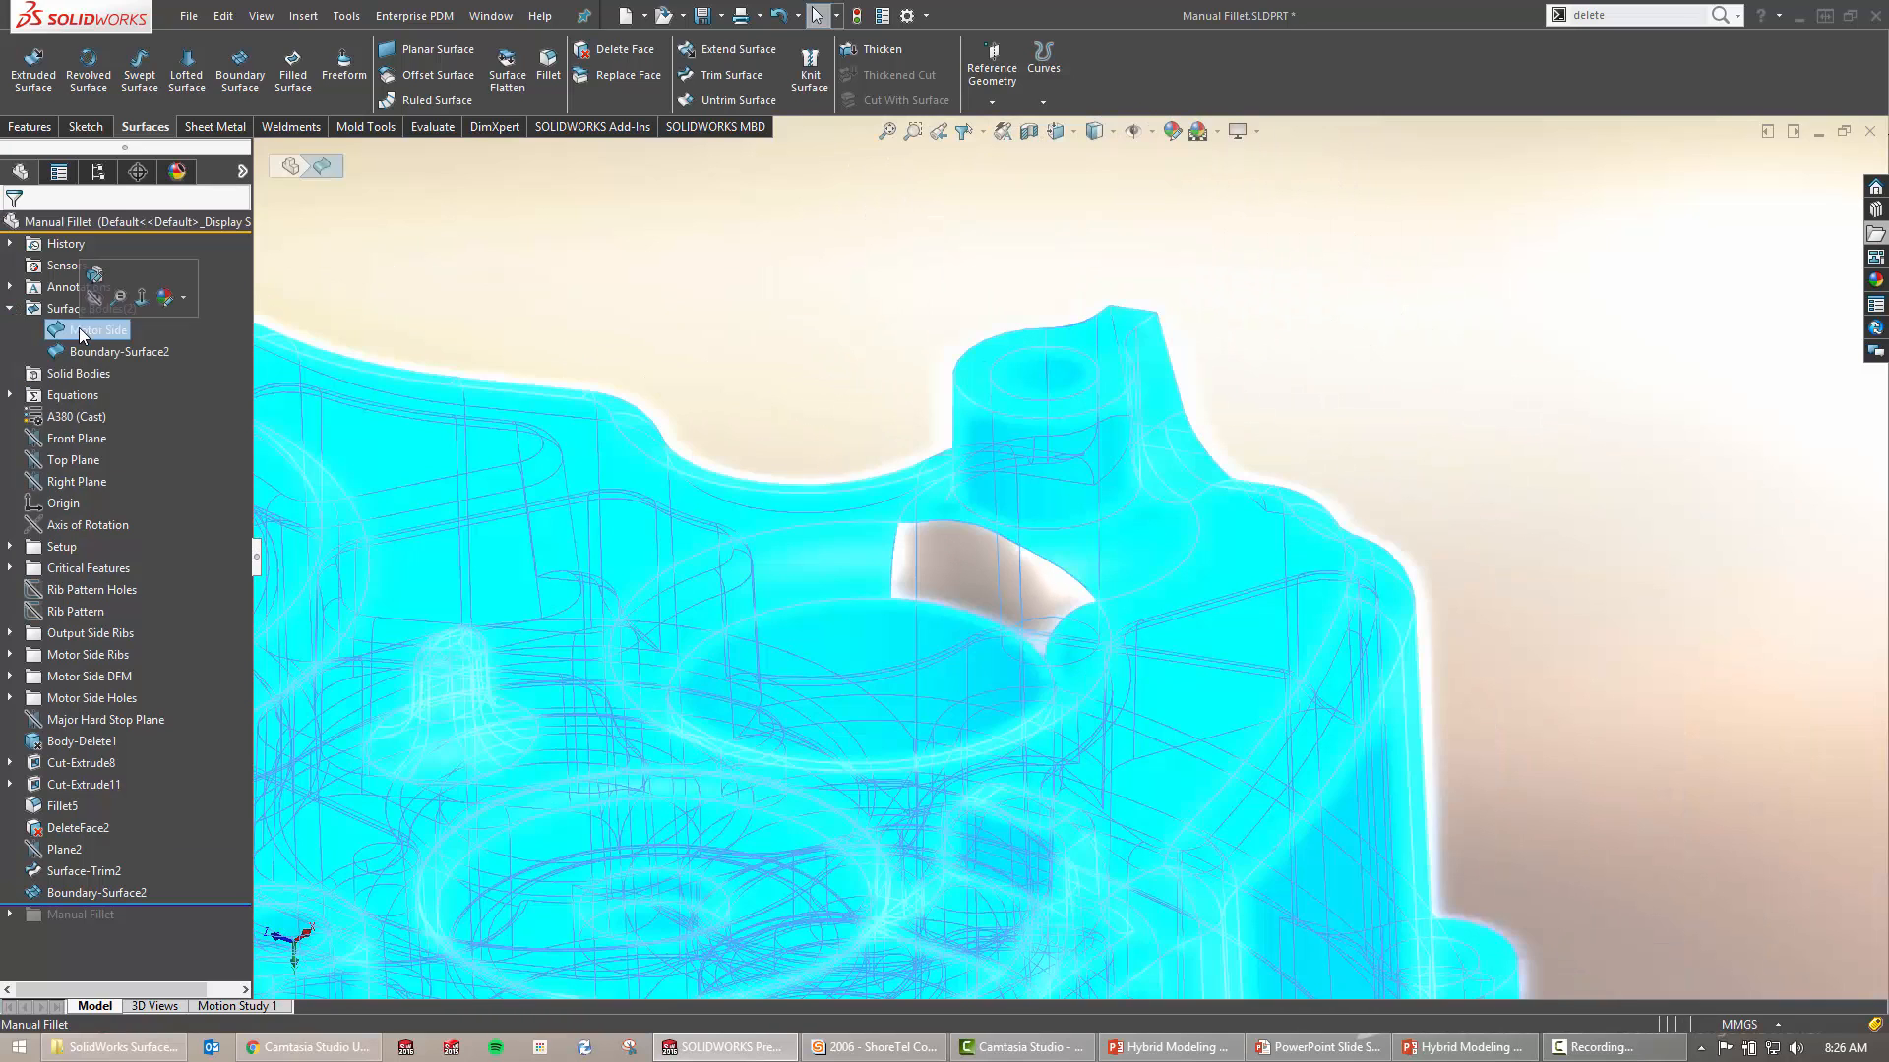
pyautogui.click(110, 351)
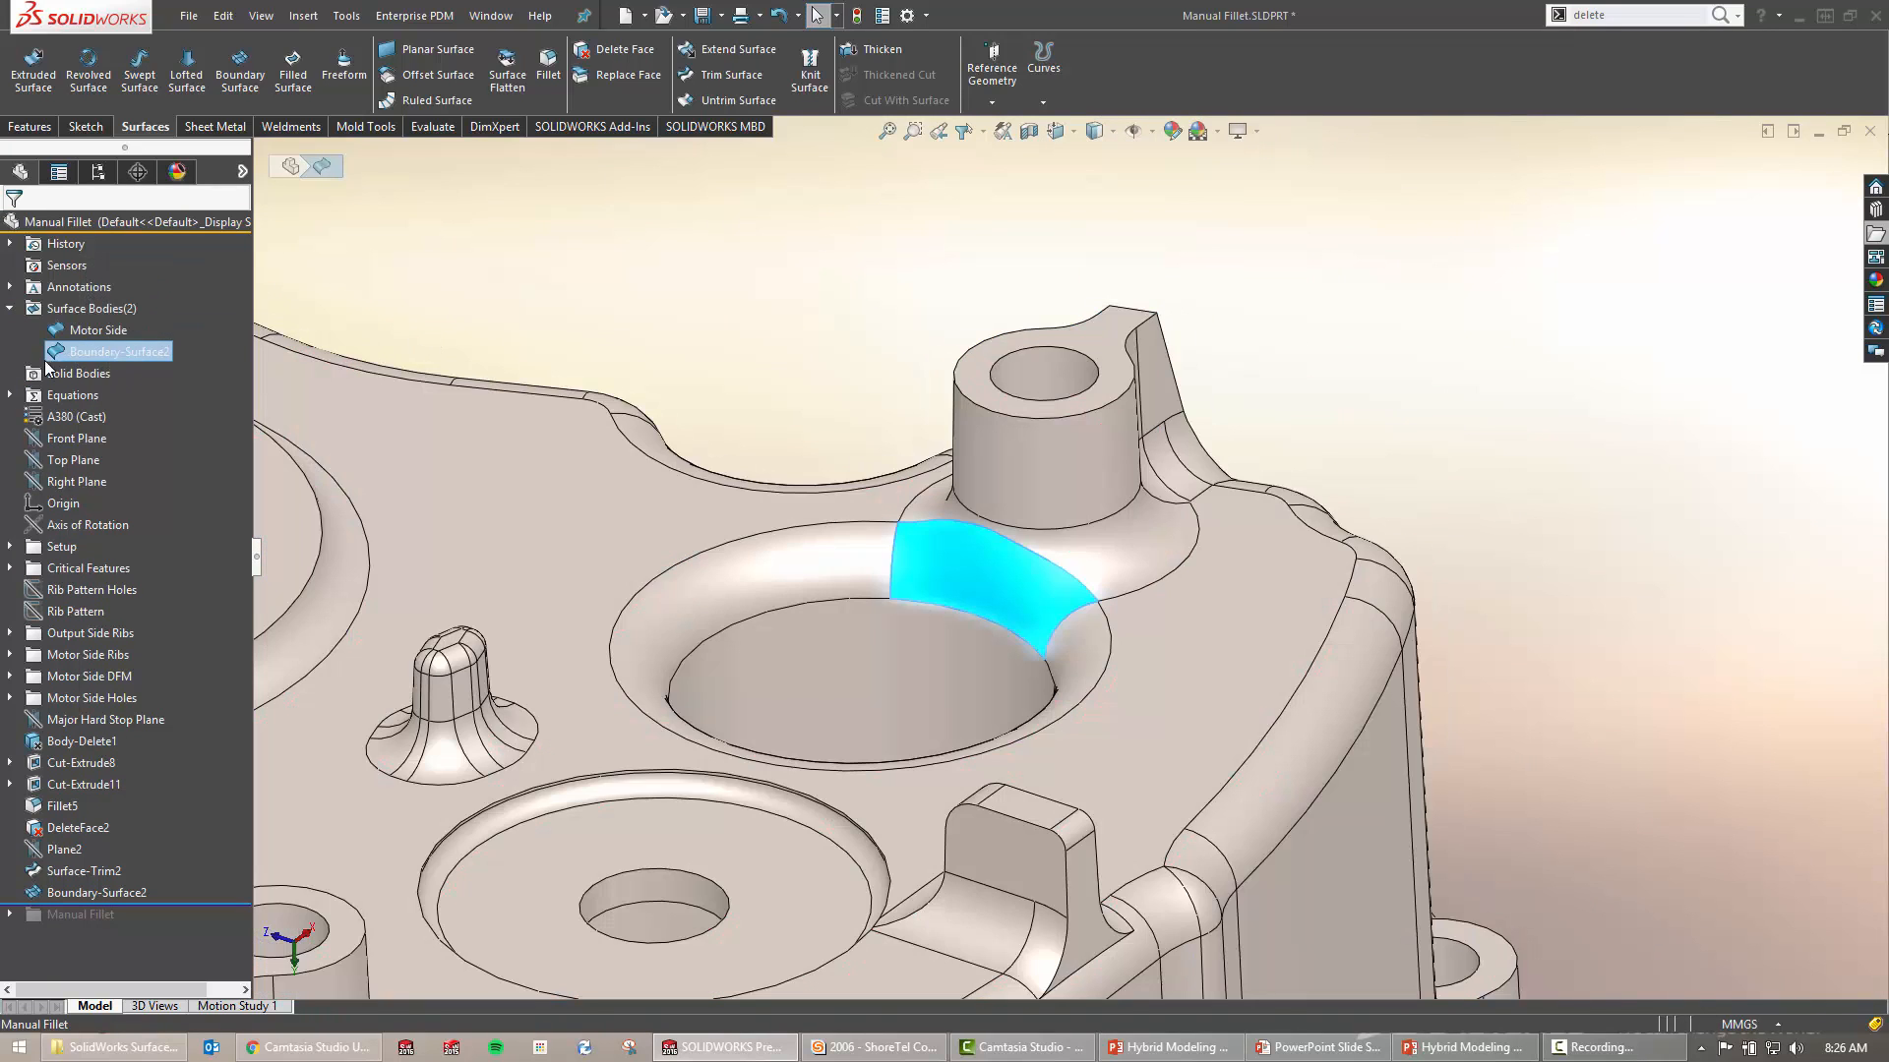
pyautogui.click(10, 308)
pyautogui.click(748, 354)
pyautogui.press('s')
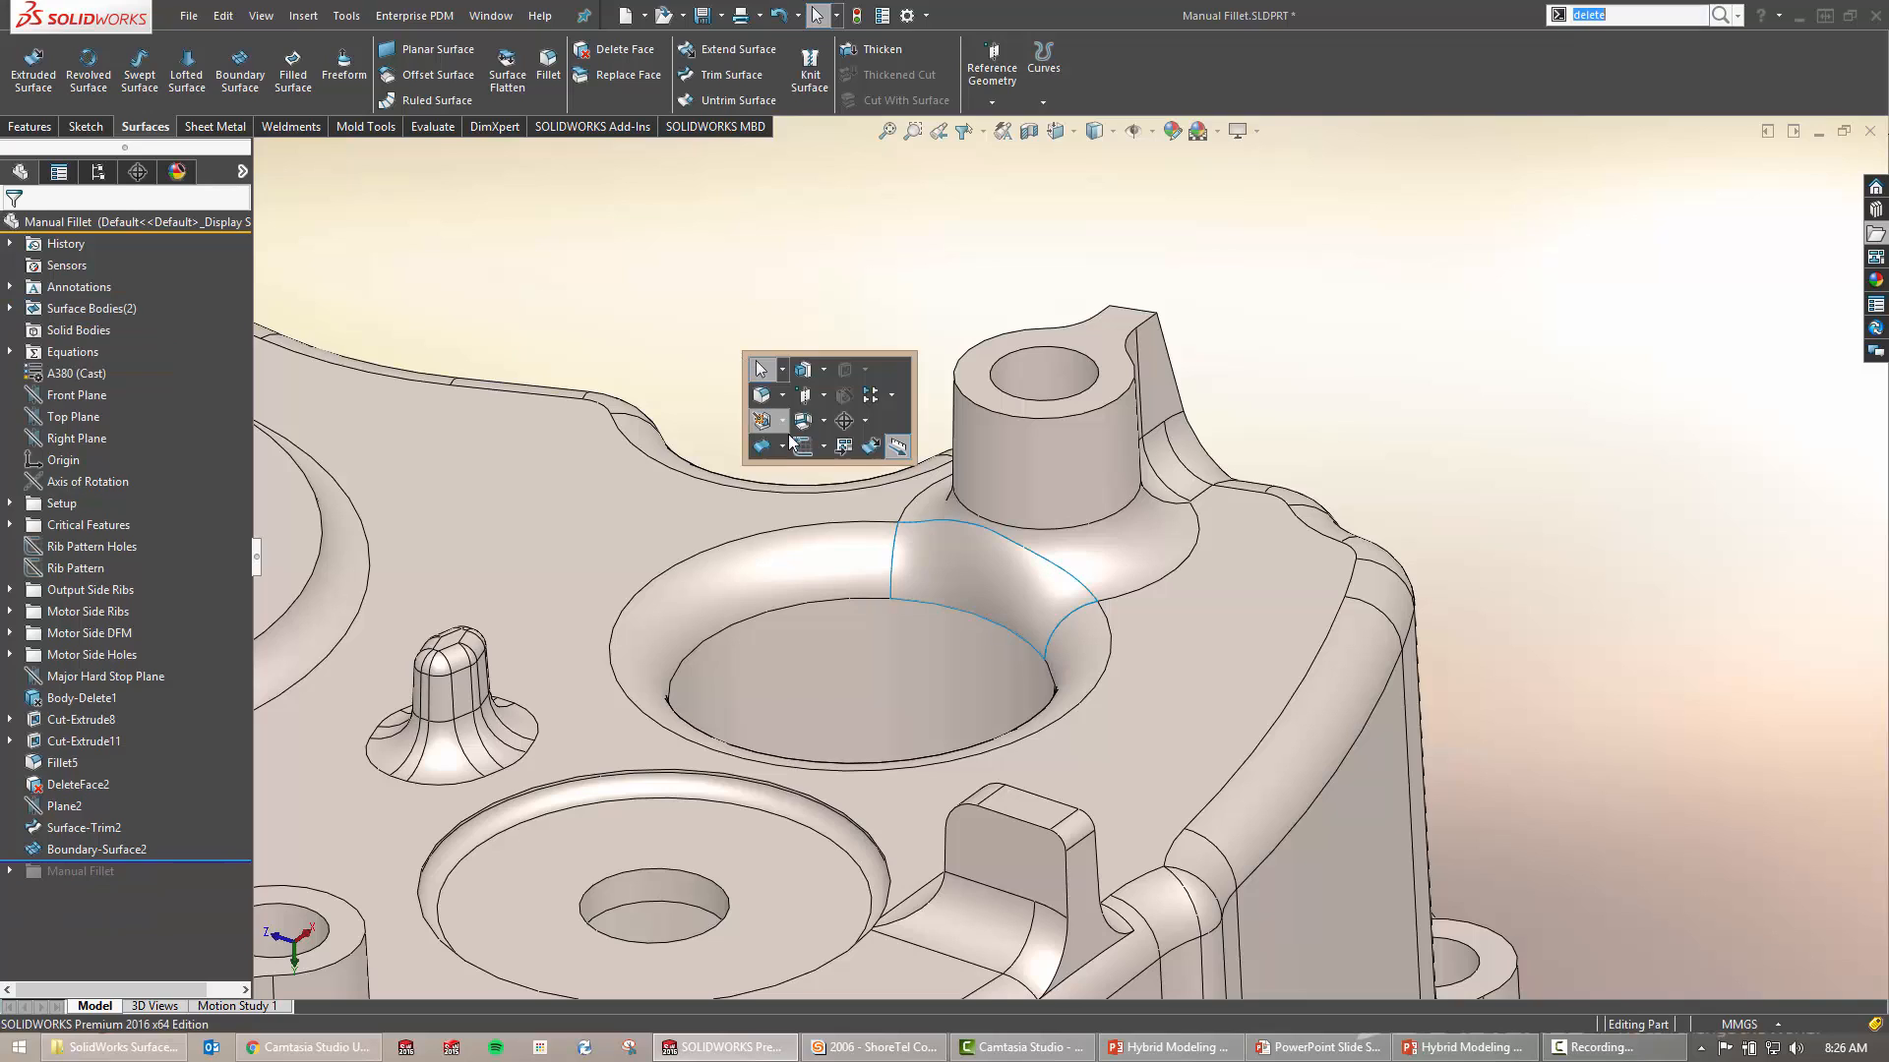
pyautogui.click(783, 448)
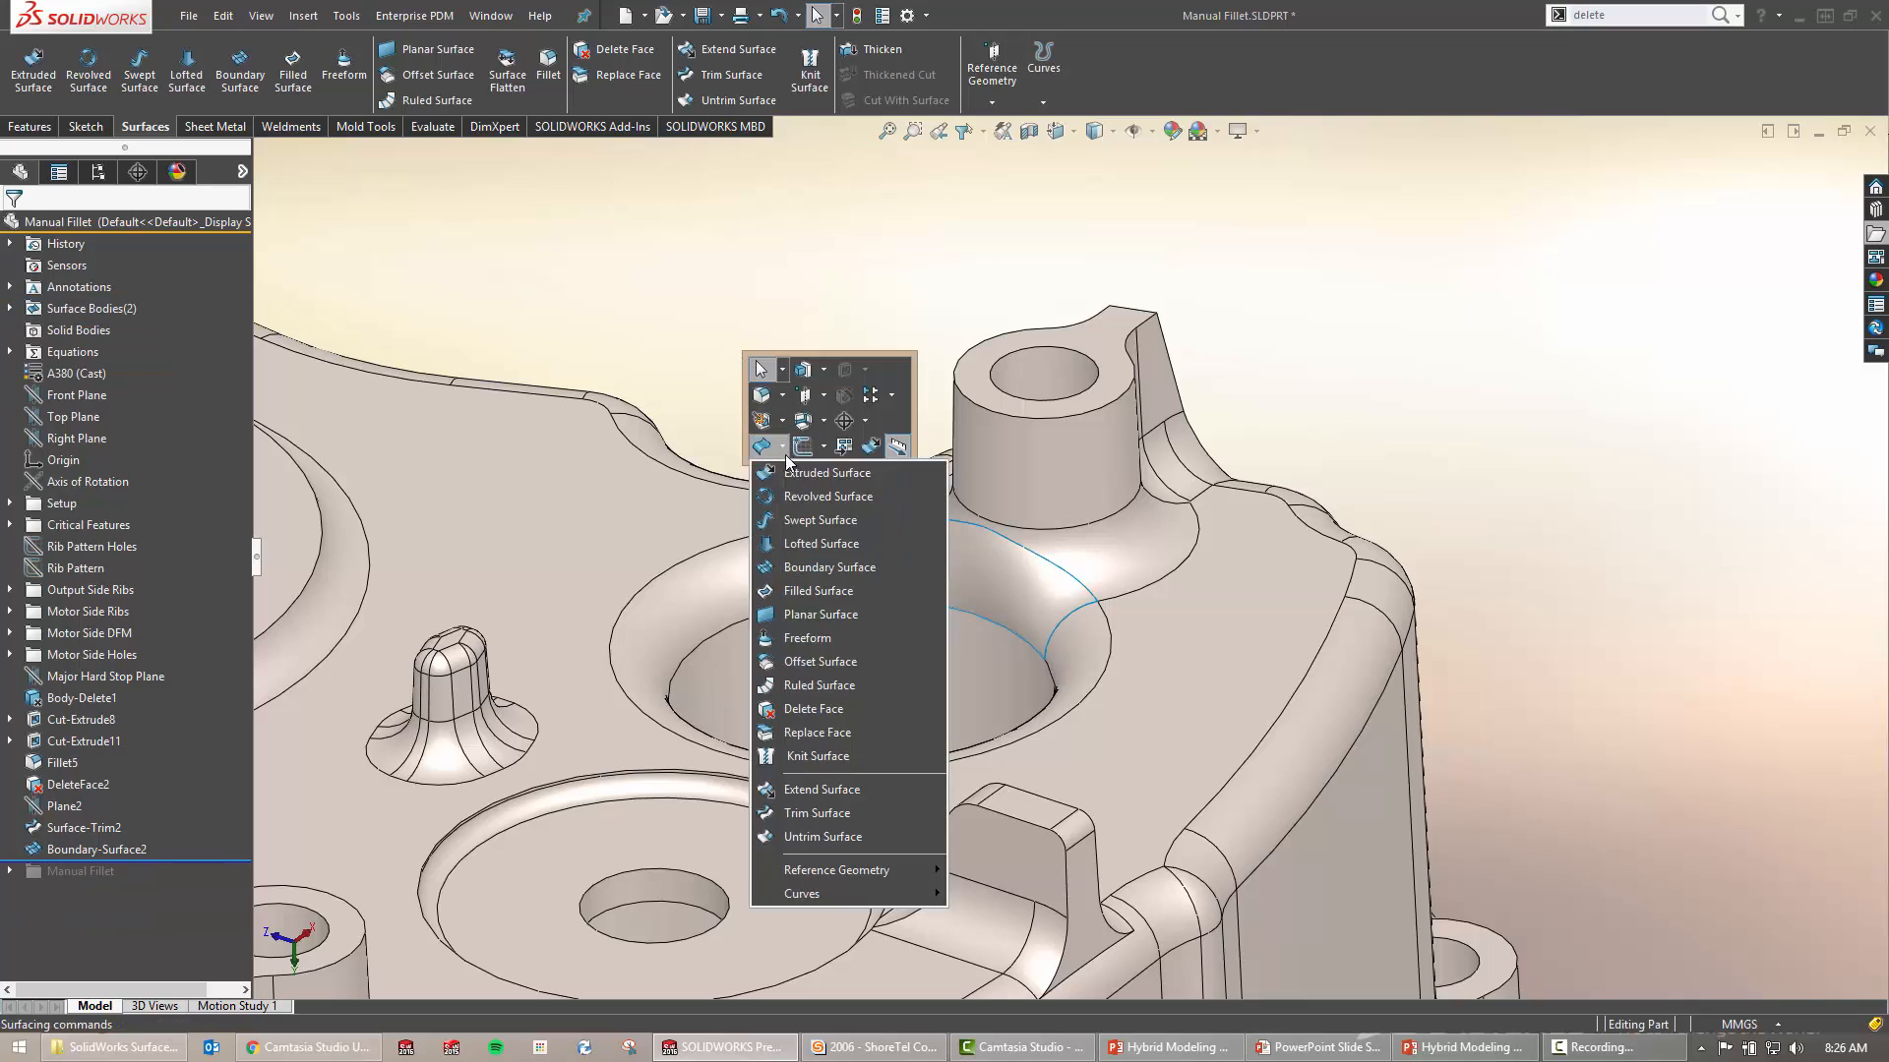
# Knit Boundary-Surface2 and Motor Side with Create solid checked into Surface-Knit2
pyautogui.click(876, 753)
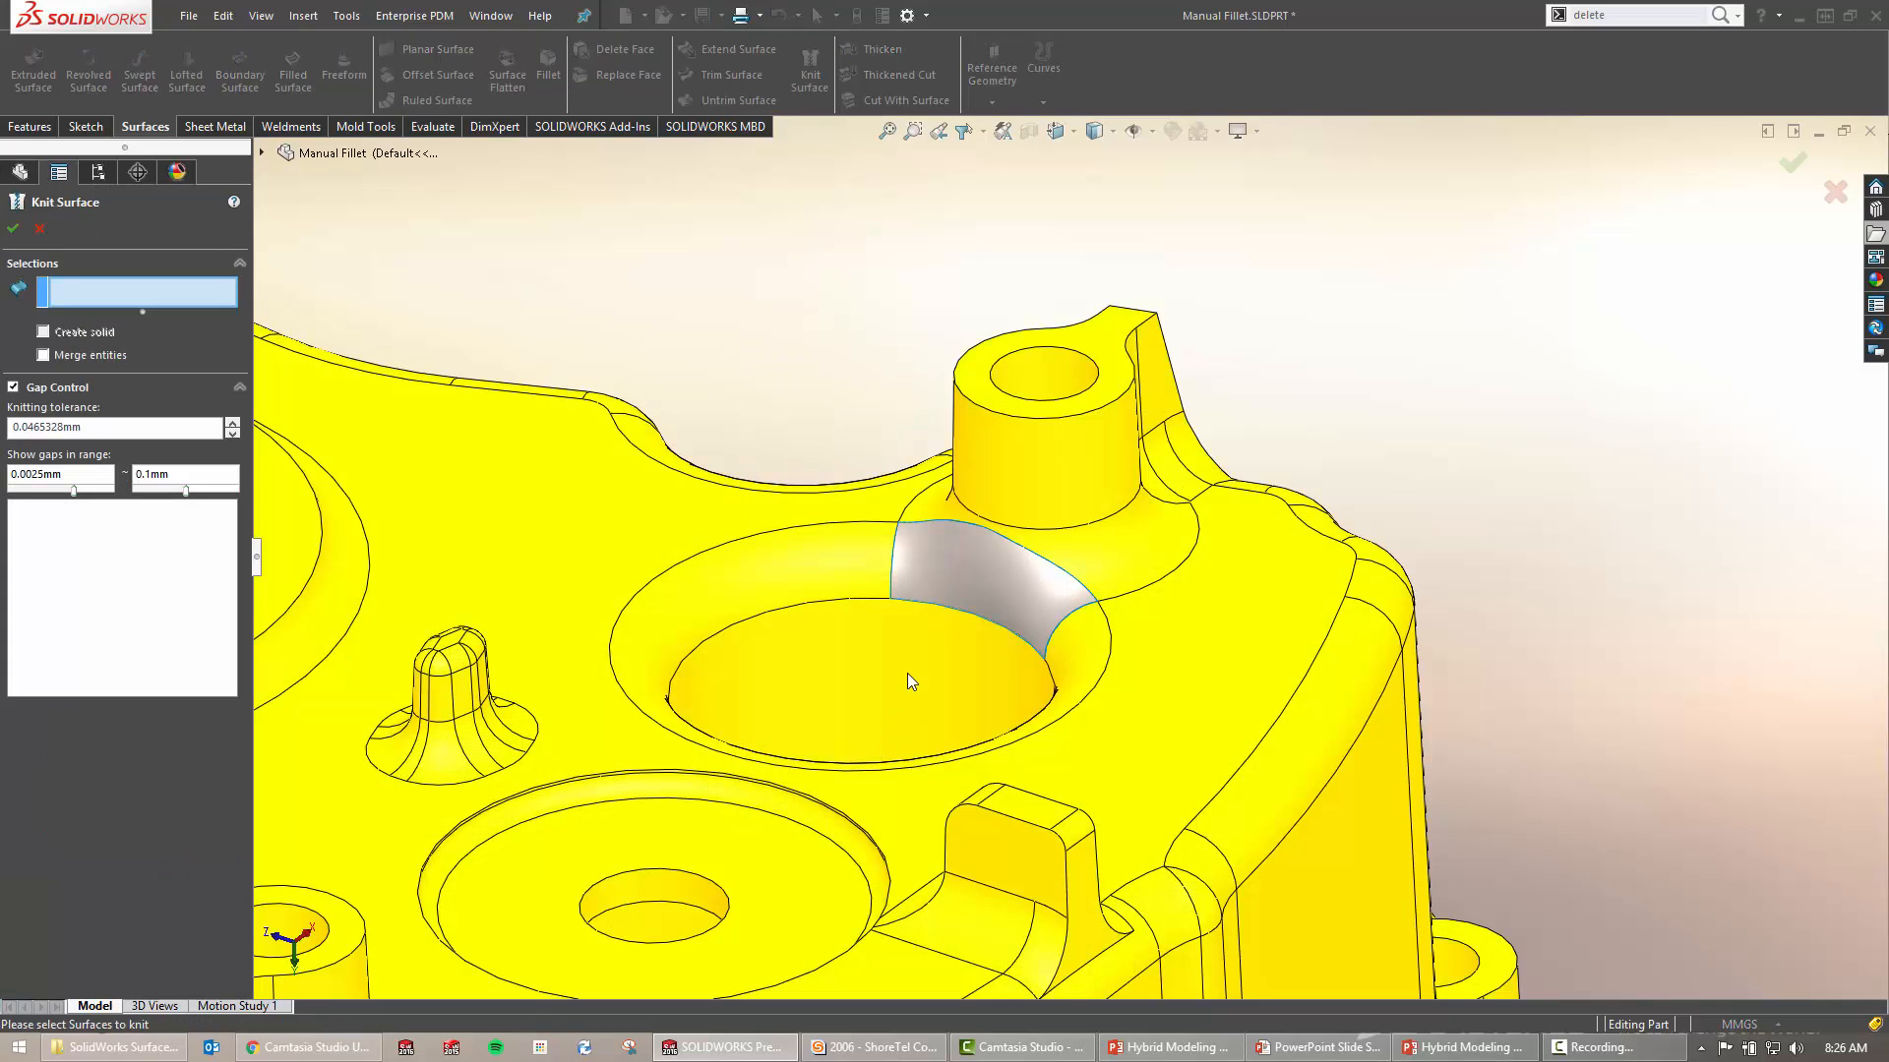
pyautogui.click(997, 579)
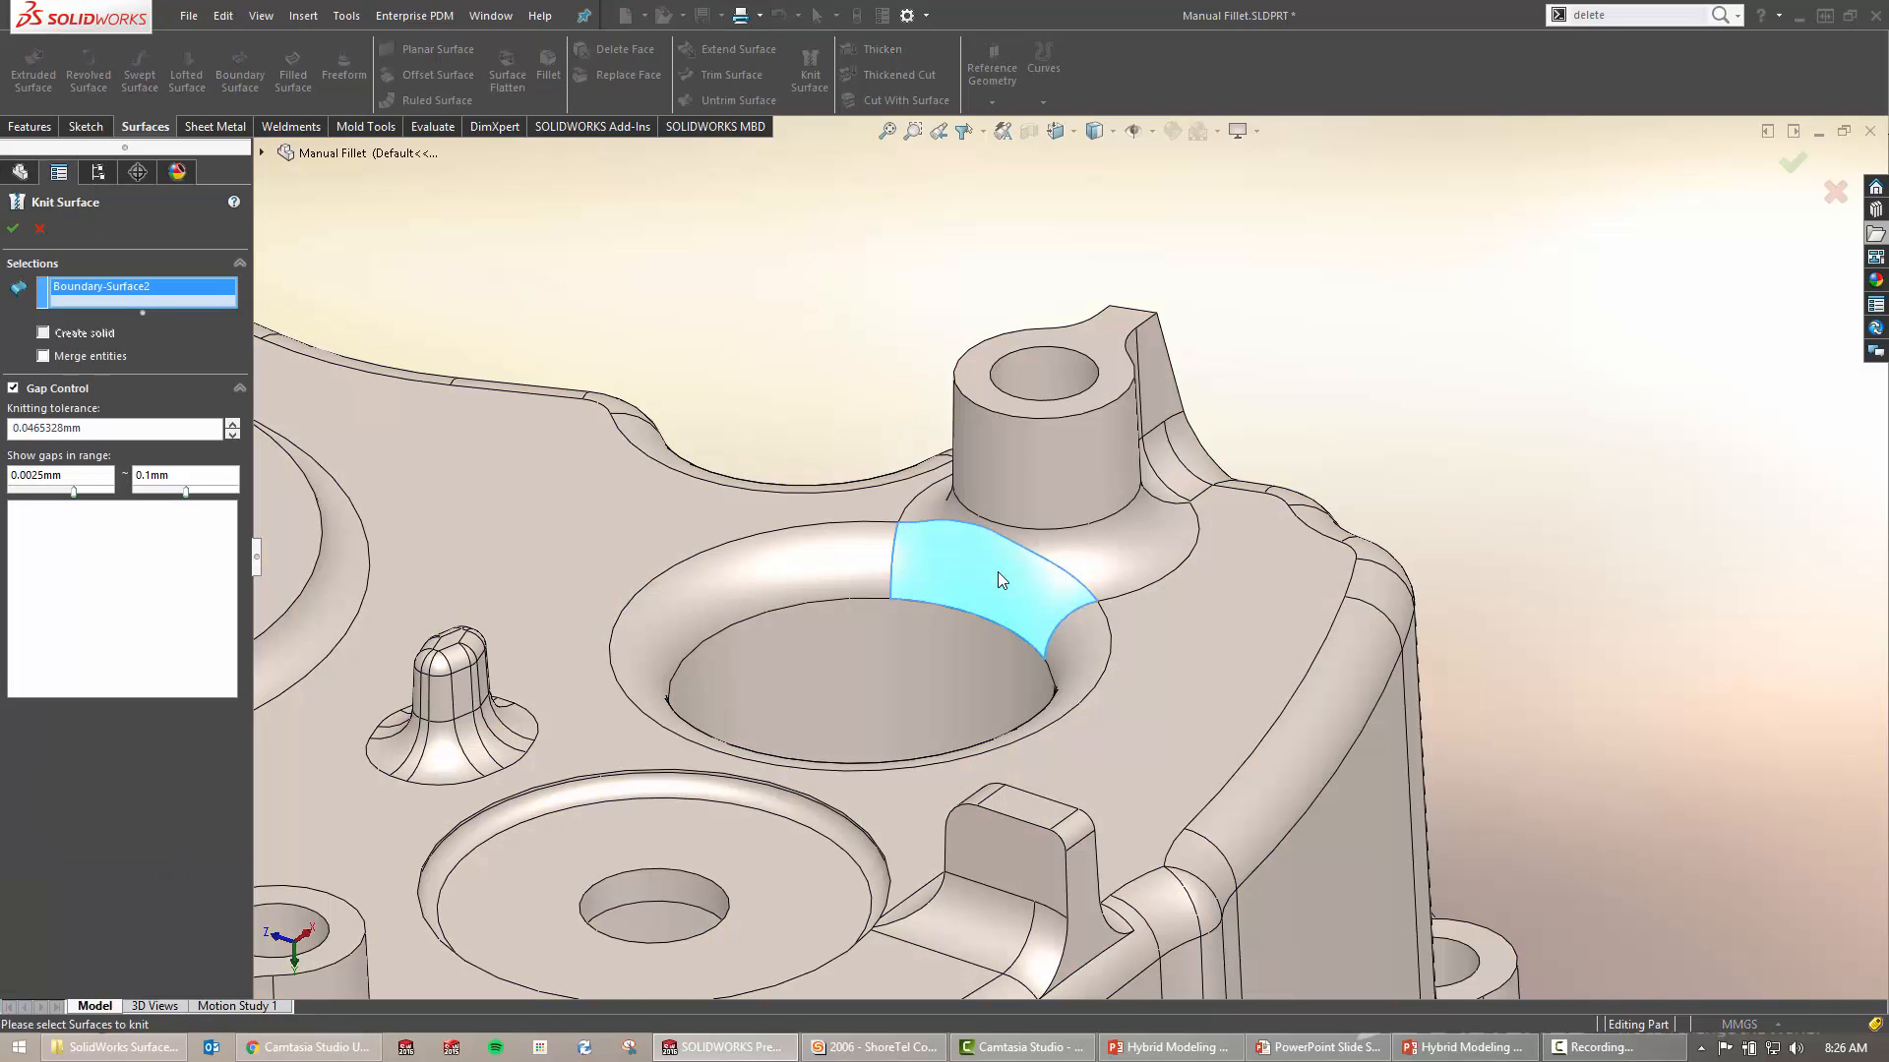
pyautogui.click(875, 566)
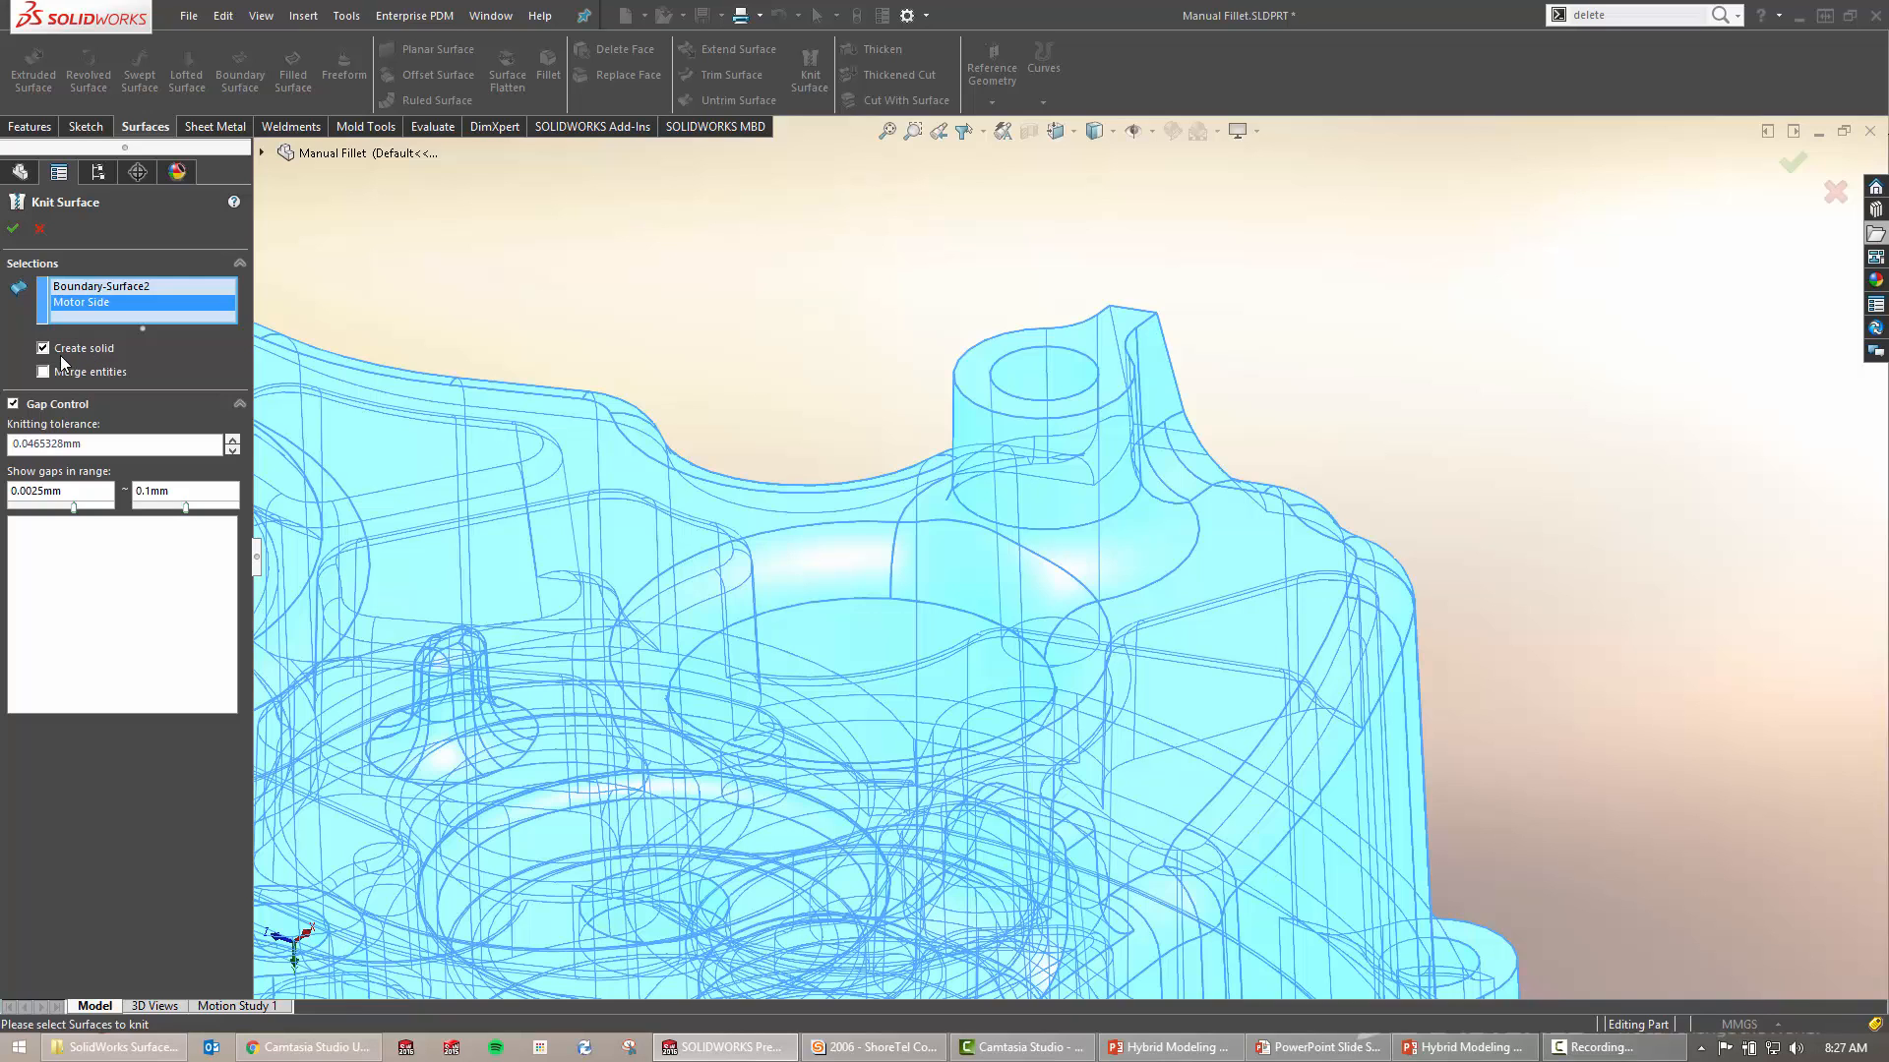
pyautogui.click(13, 228)
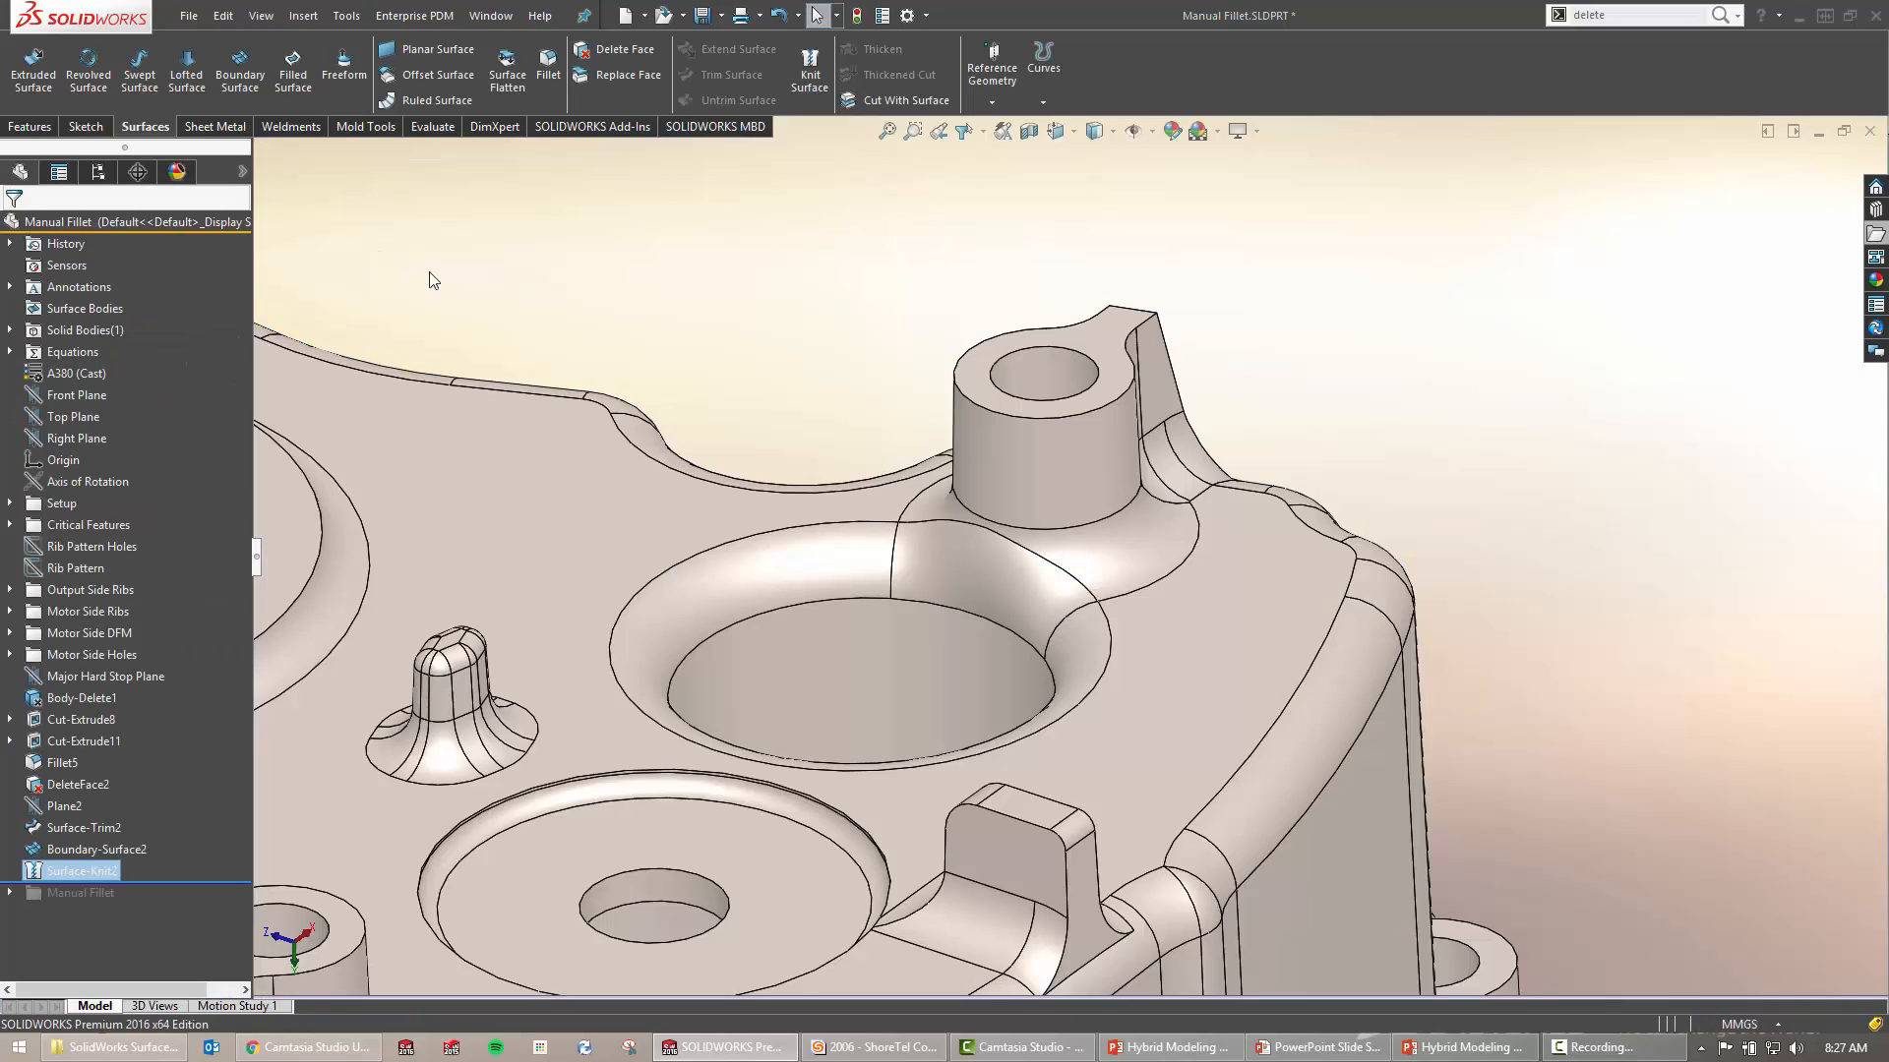
# Confirm Solid Bodies(1) with the fillet up close, then show the Manual Fillet comparison slide
pyautogui.click(9, 331)
pyautogui.scroll(-5, 1023, 566)
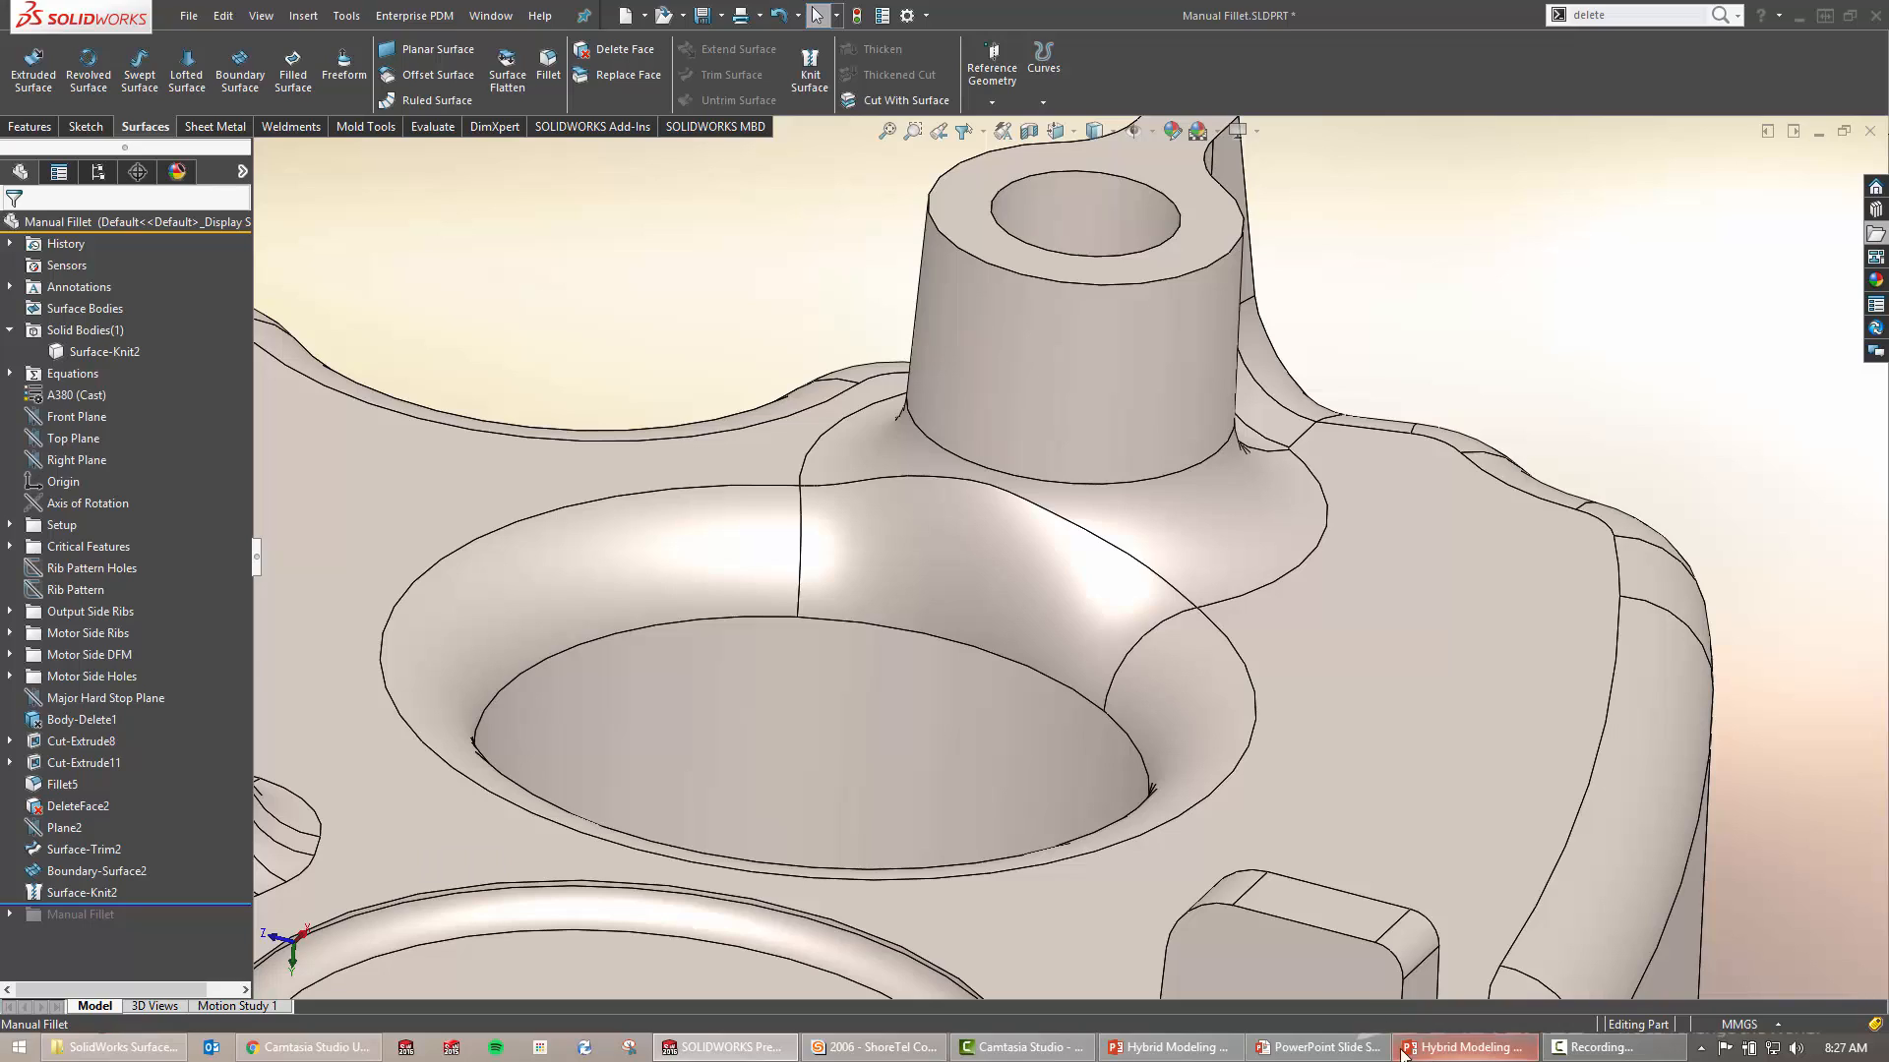
pyautogui.click(1318, 1047)
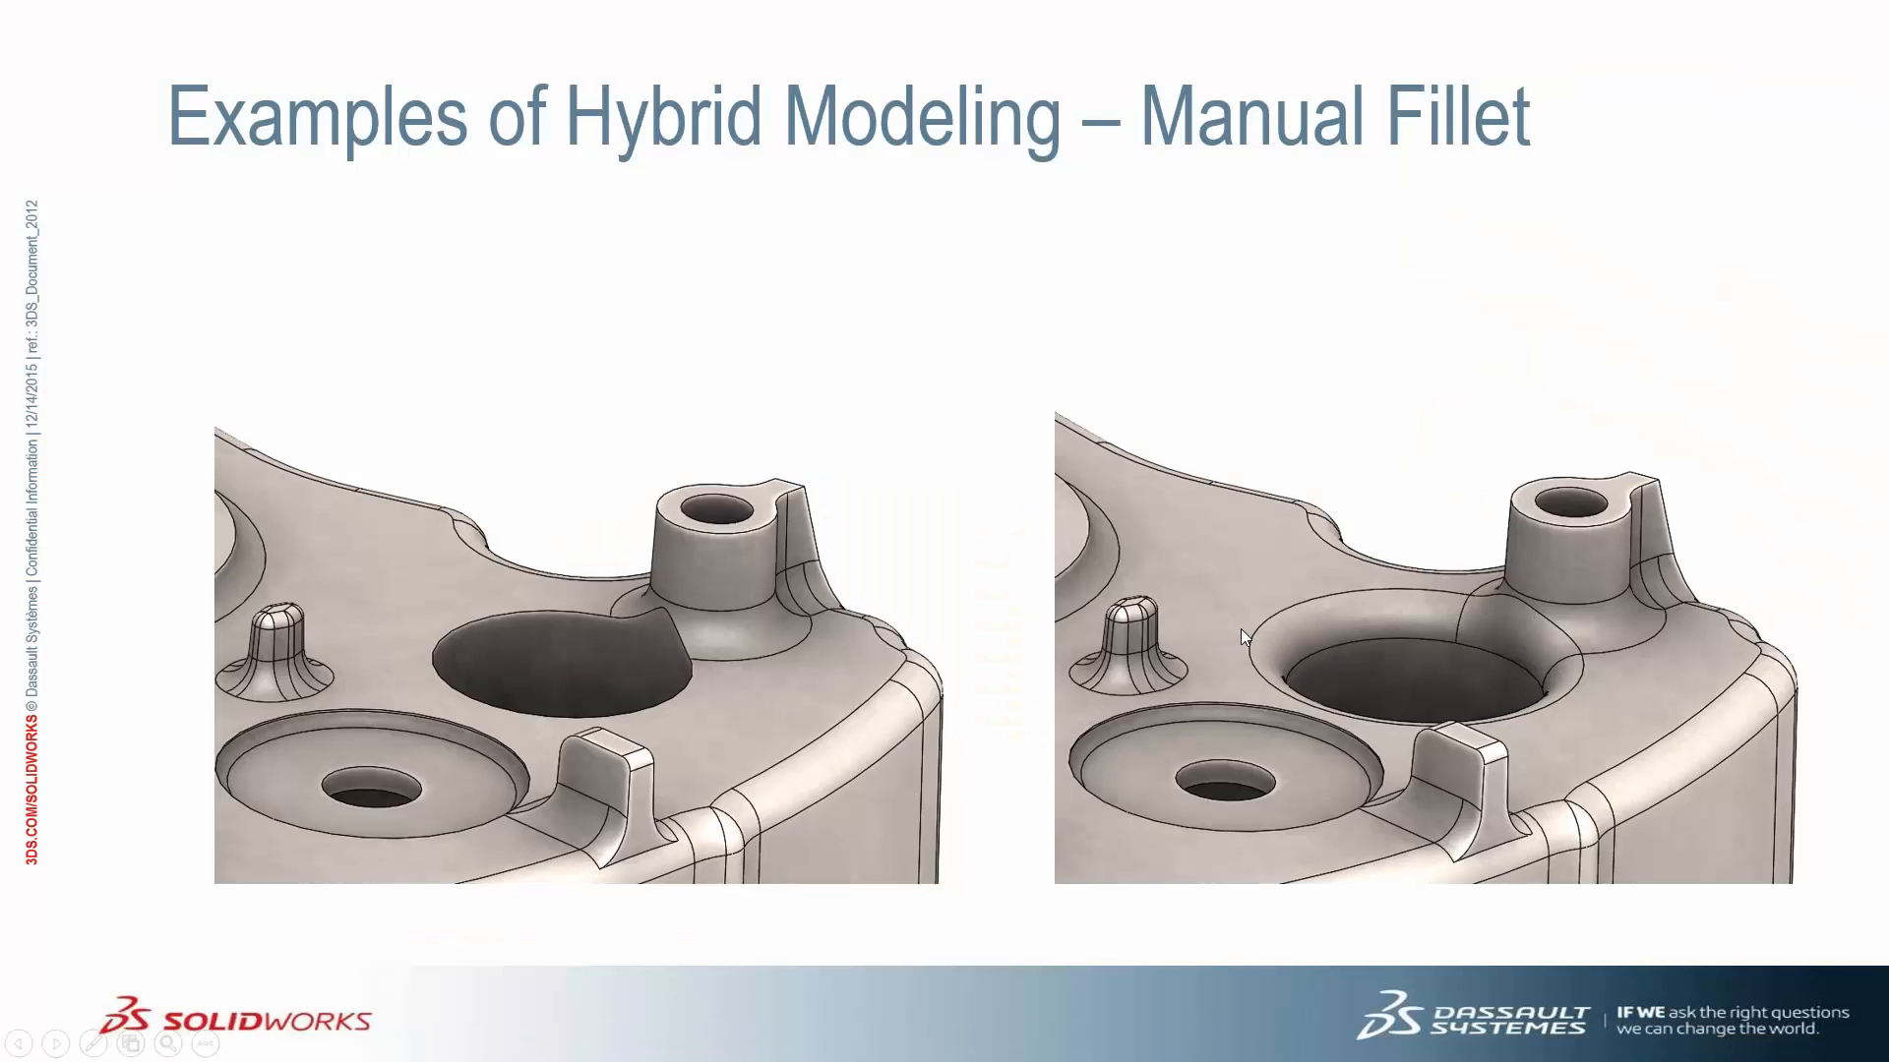
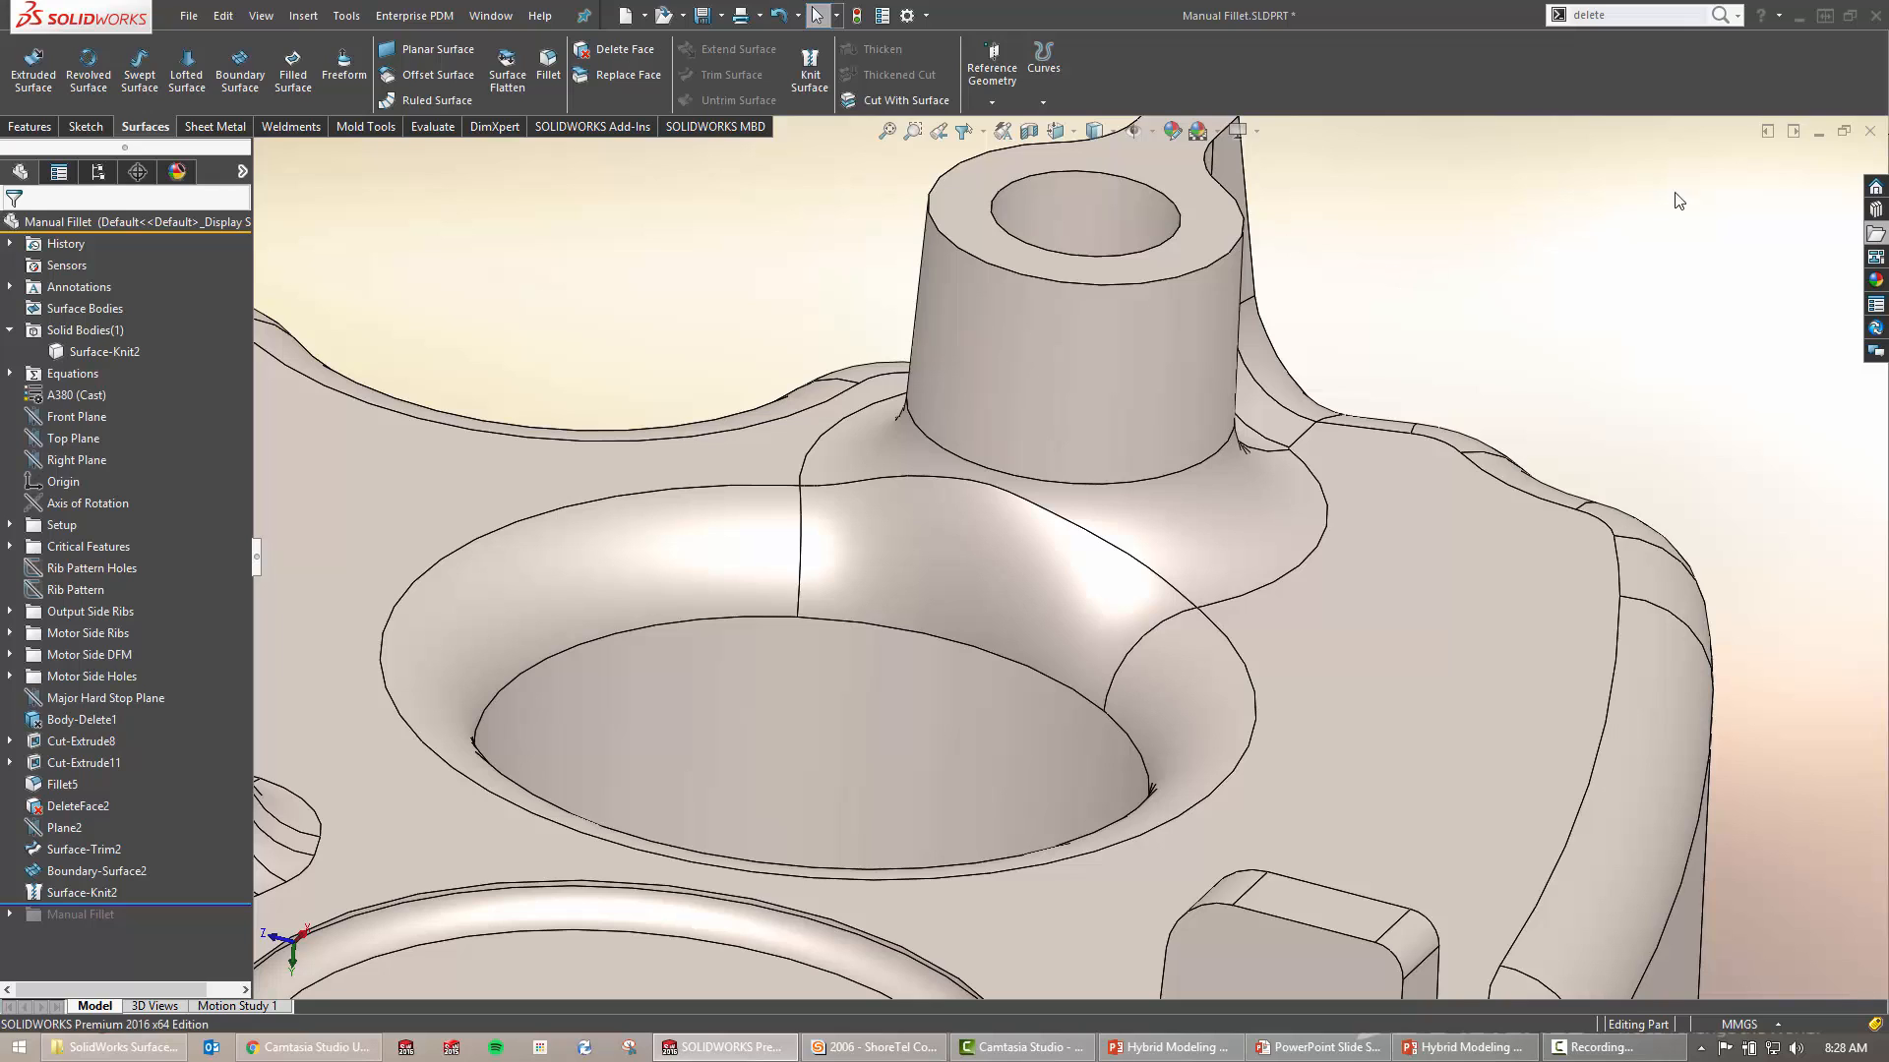
# Create a new part and sketch a center rectangle at the origin on the Top plane
pyautogui.hotkey('ctrl', 'n')
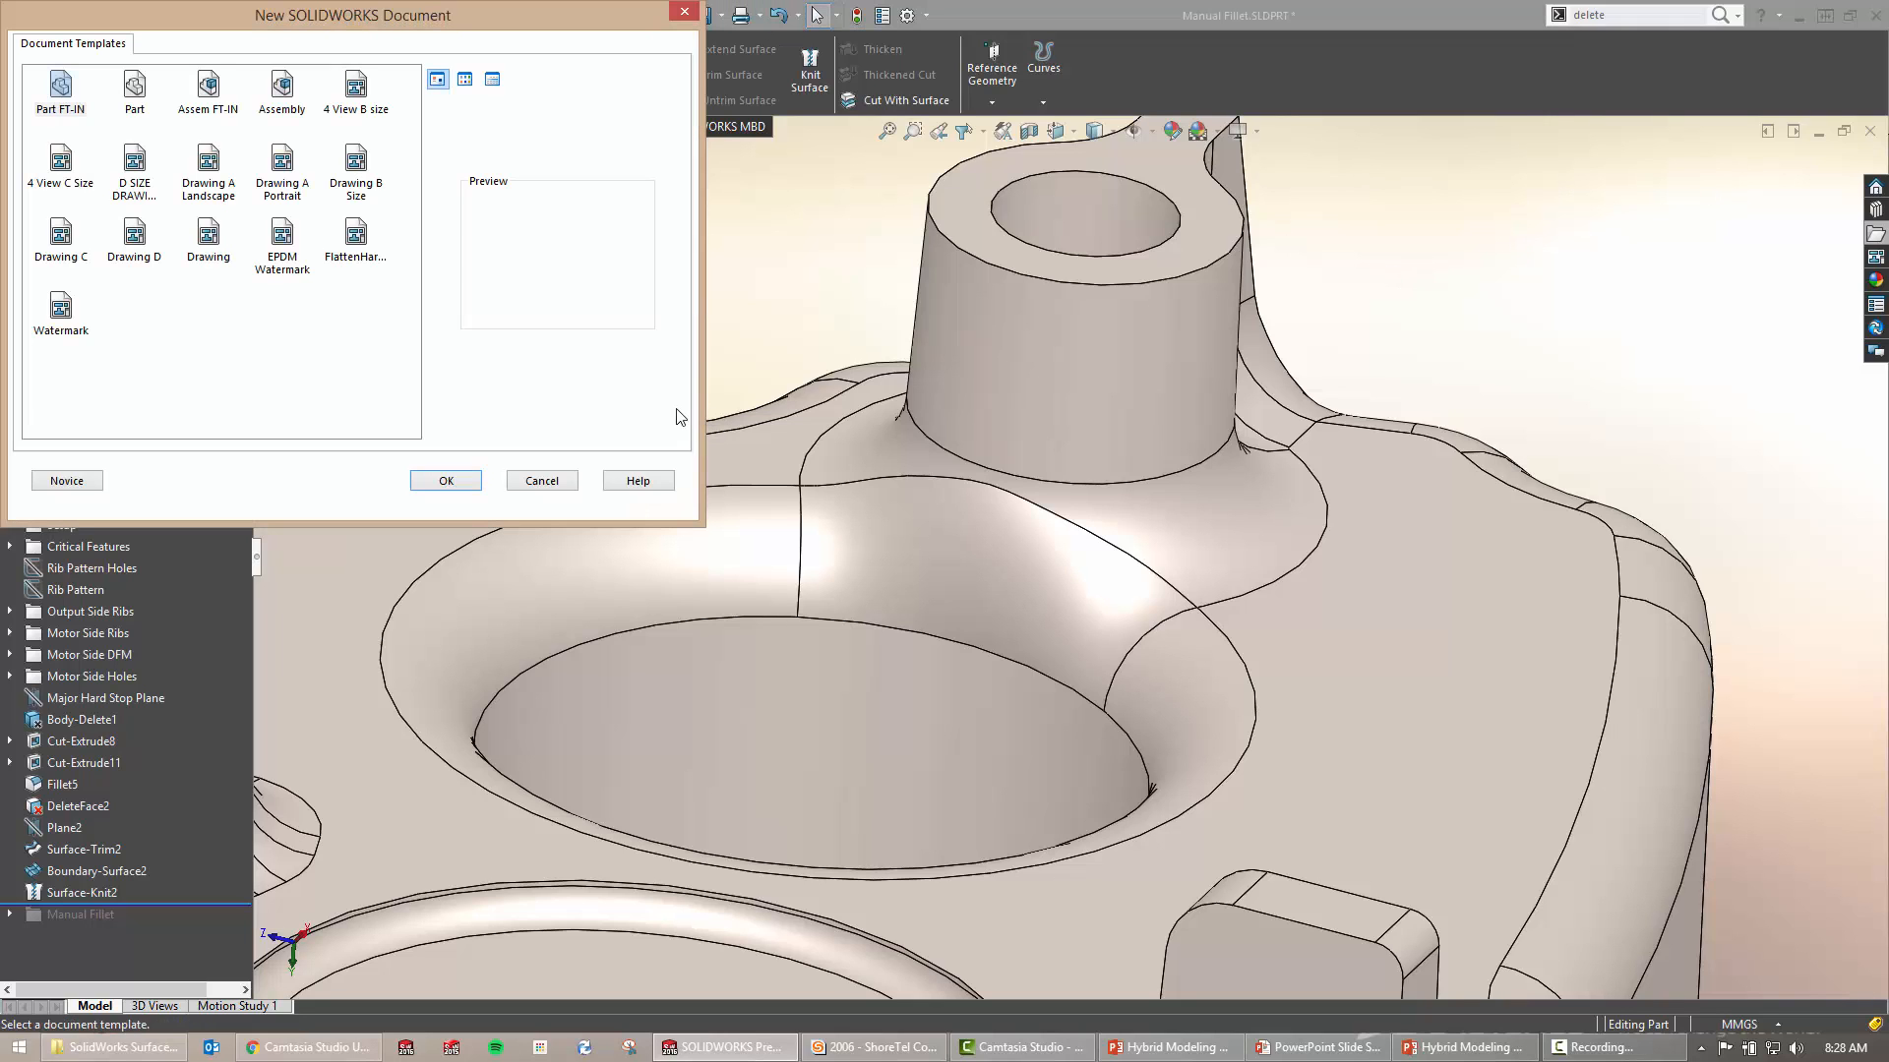
pyautogui.doubleClick(136, 86)
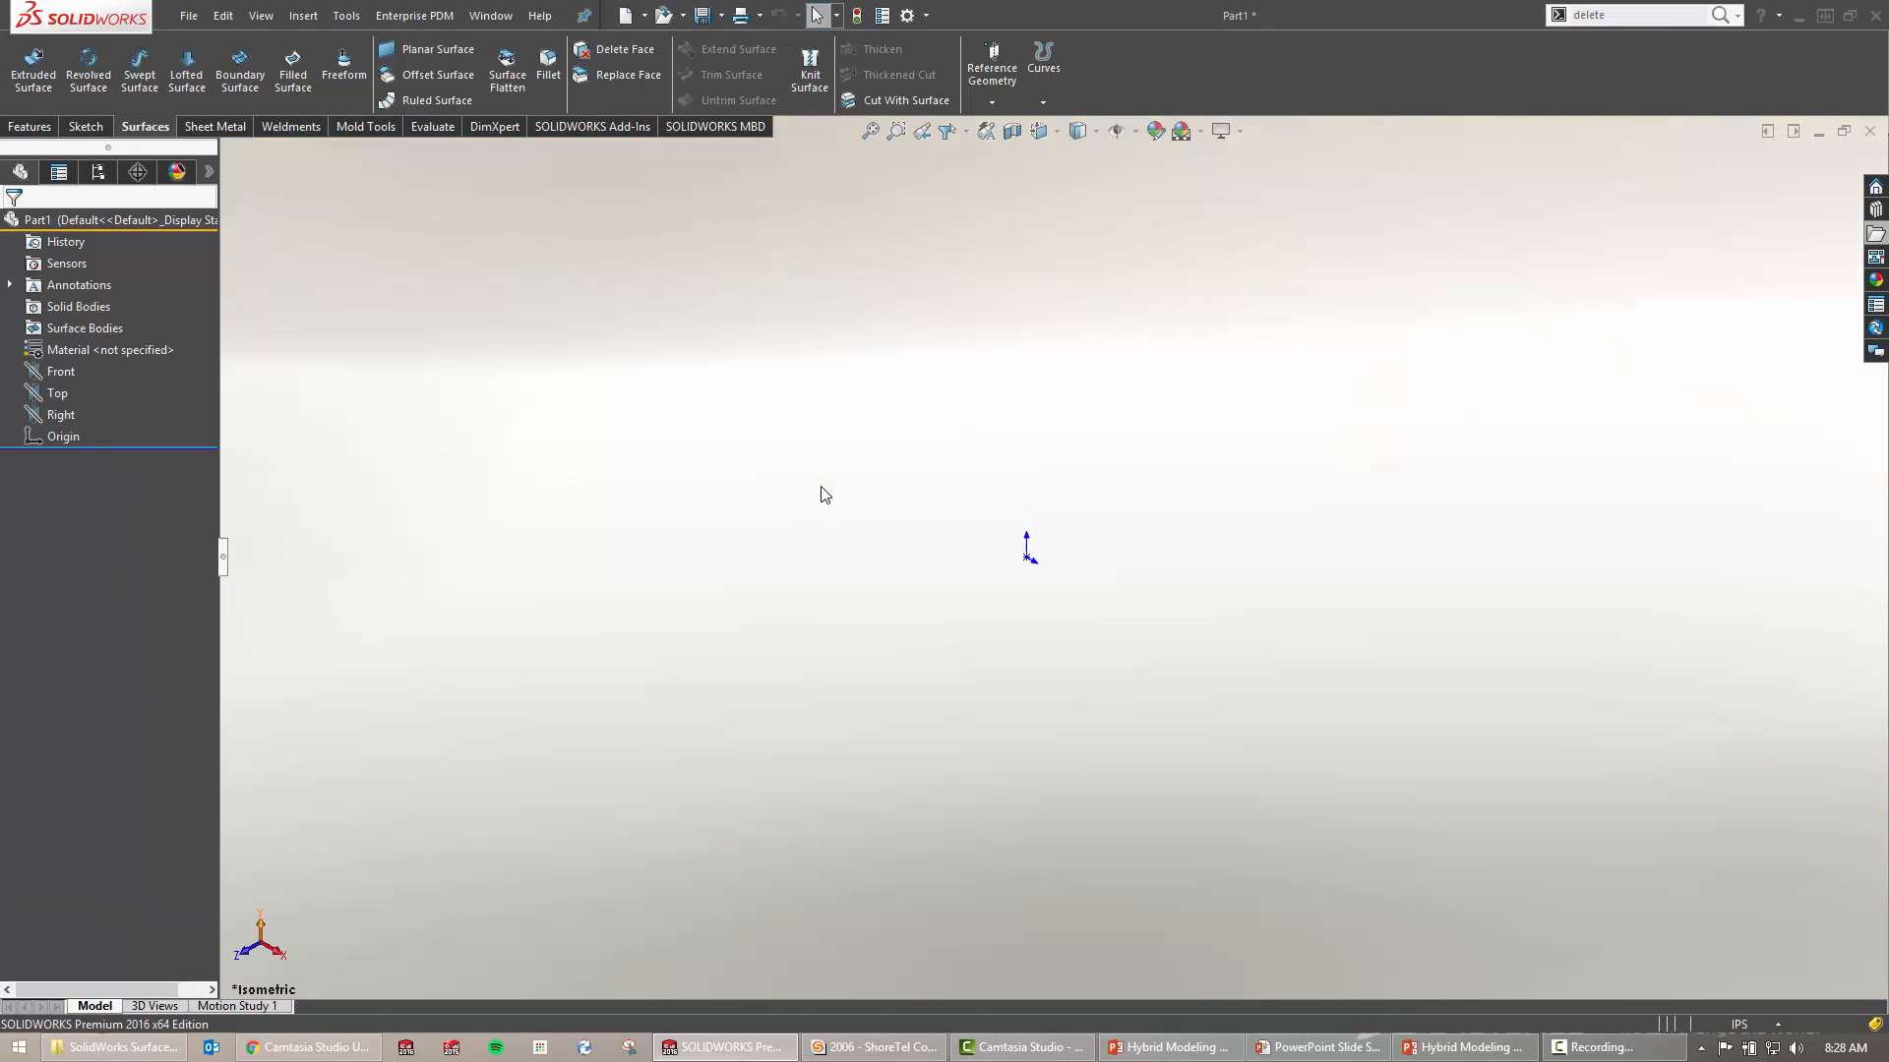
pyautogui.click(56, 393)
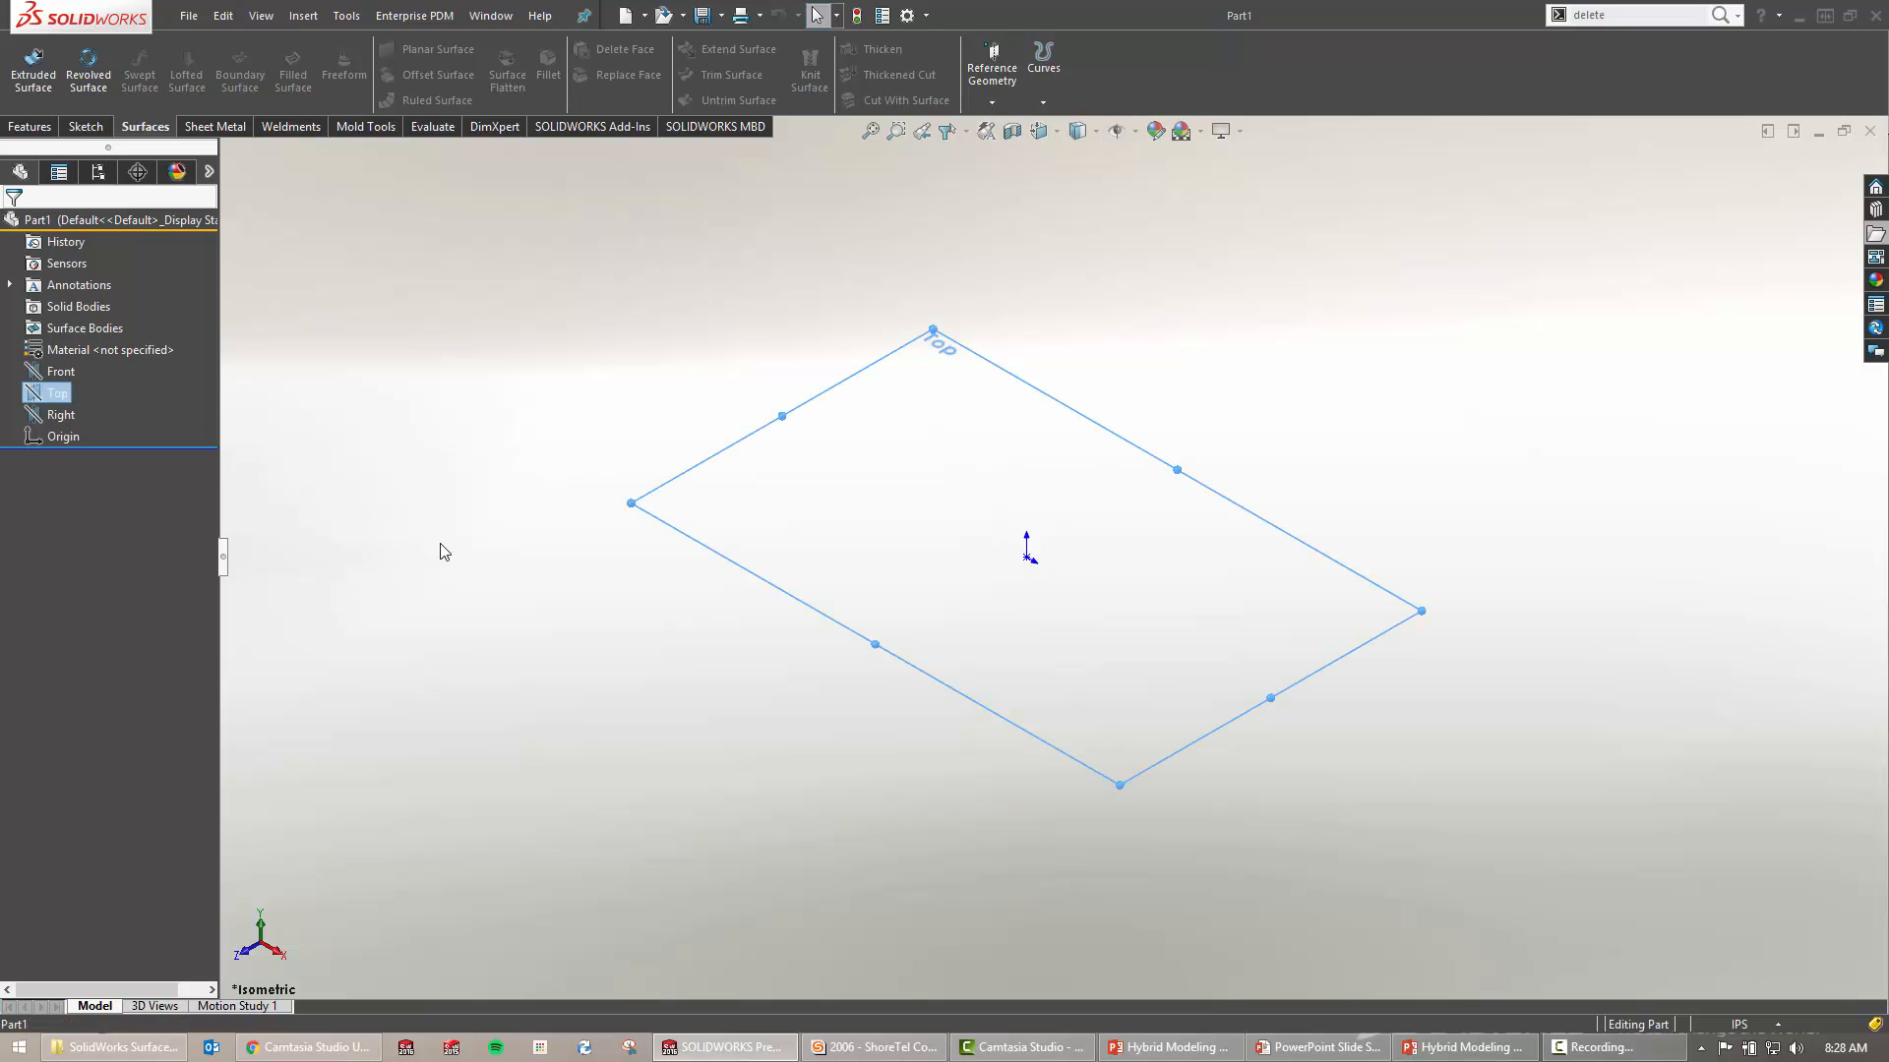
pyautogui.press('s')
pyautogui.click(494, 612)
pyautogui.press('s')
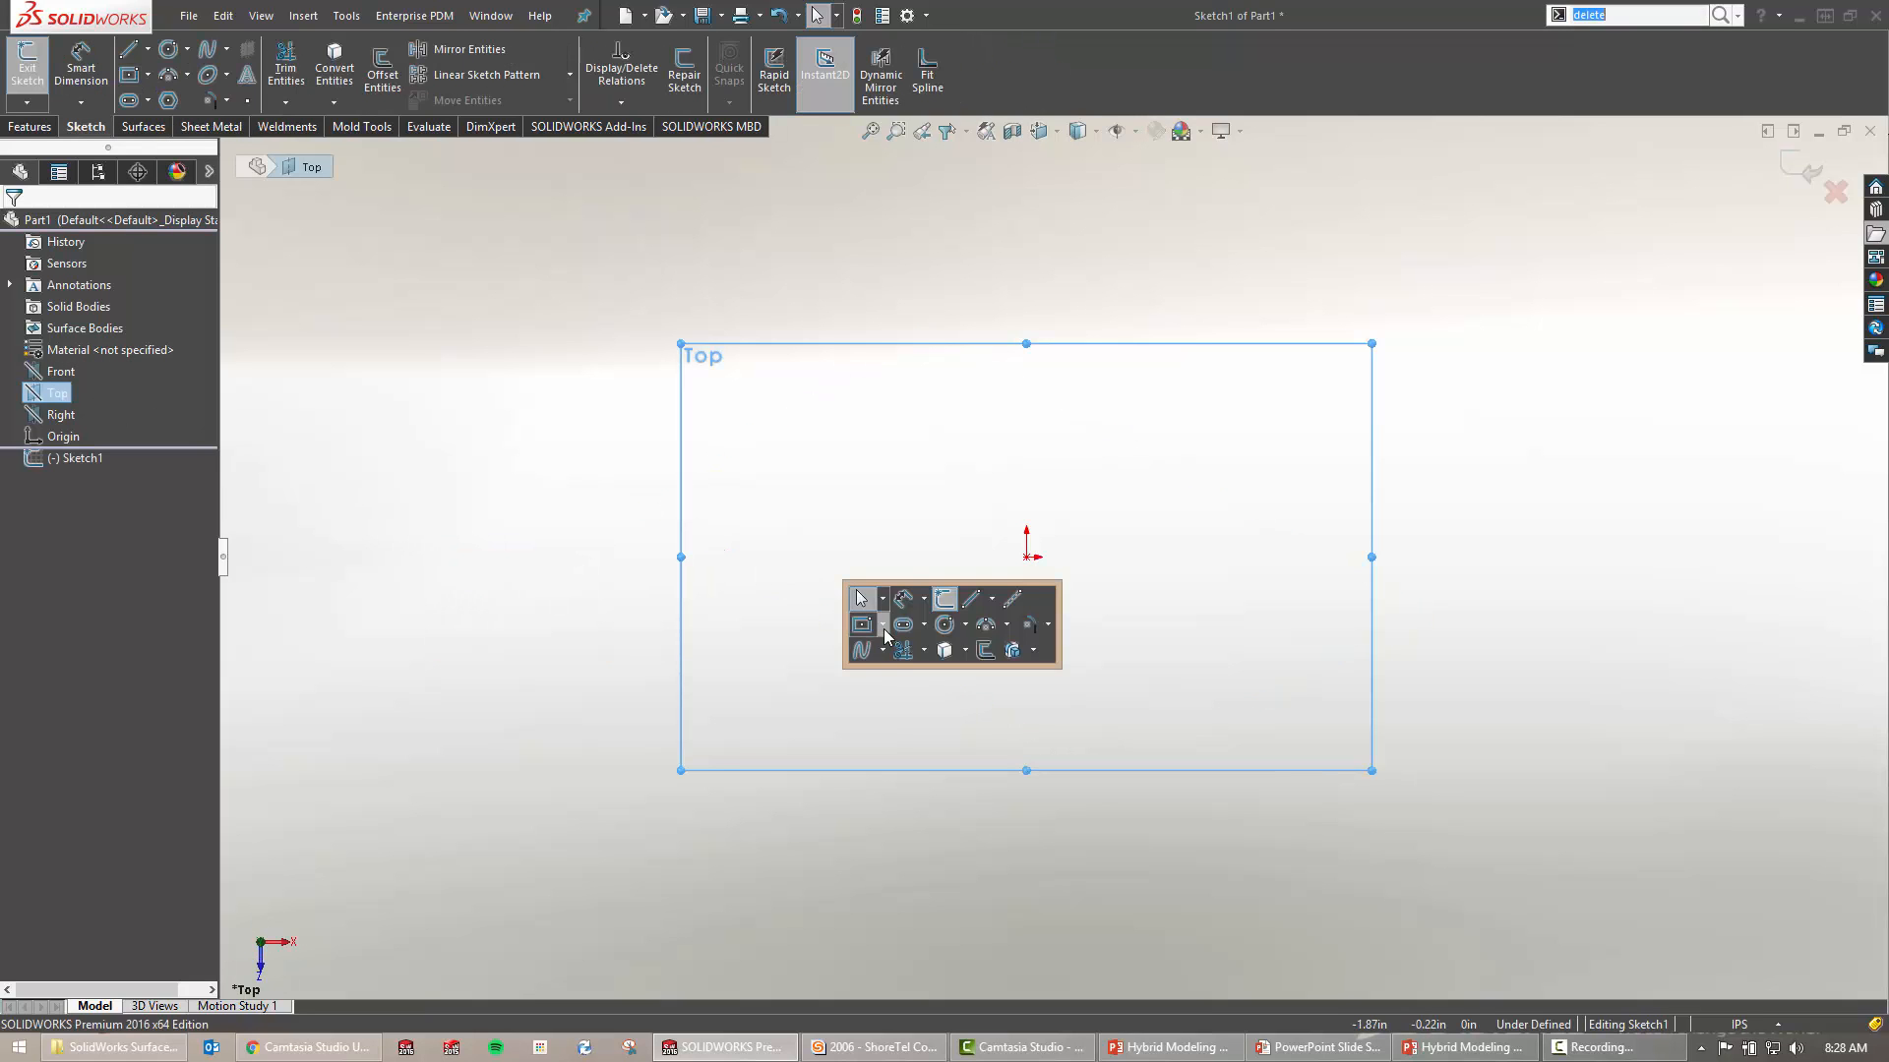
pyautogui.click(861, 624)
pyautogui.click(1026, 557)
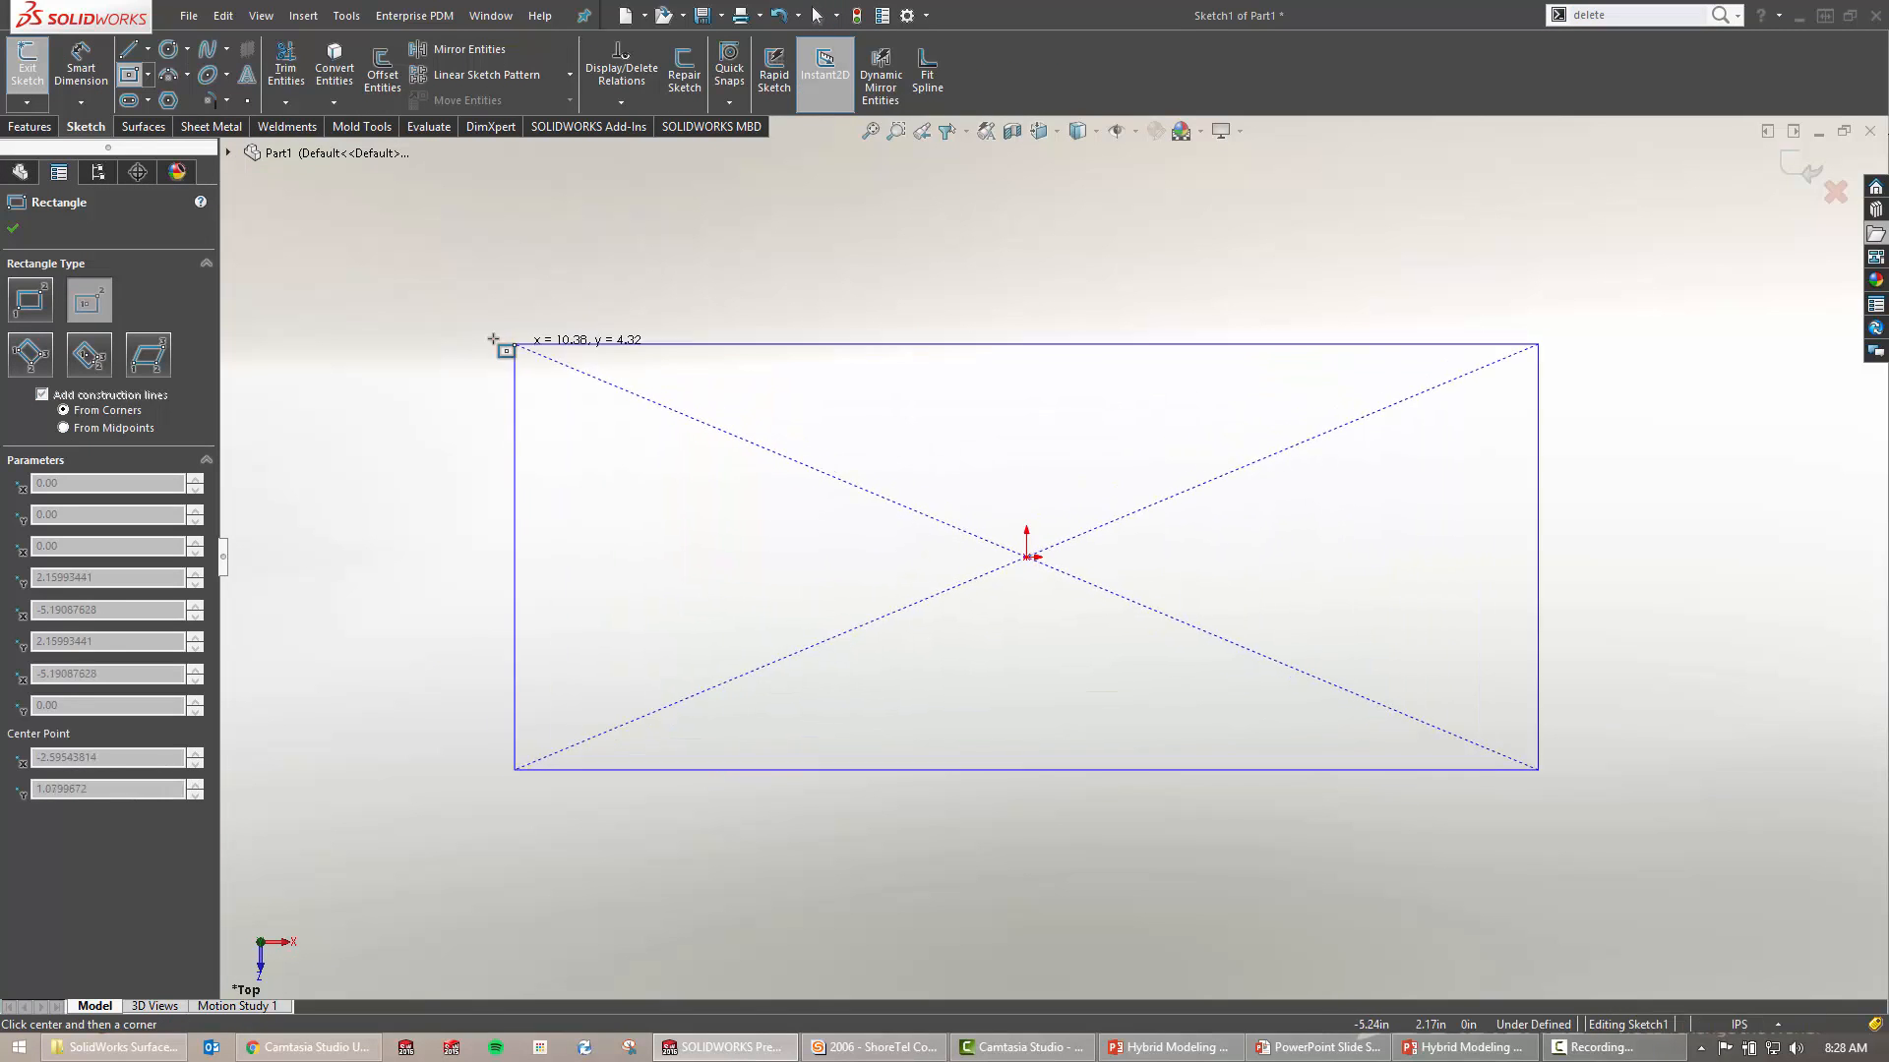
pyautogui.click(492, 339)
pyautogui.press('Escape')
pyautogui.hotkey('ctrl', 'b')
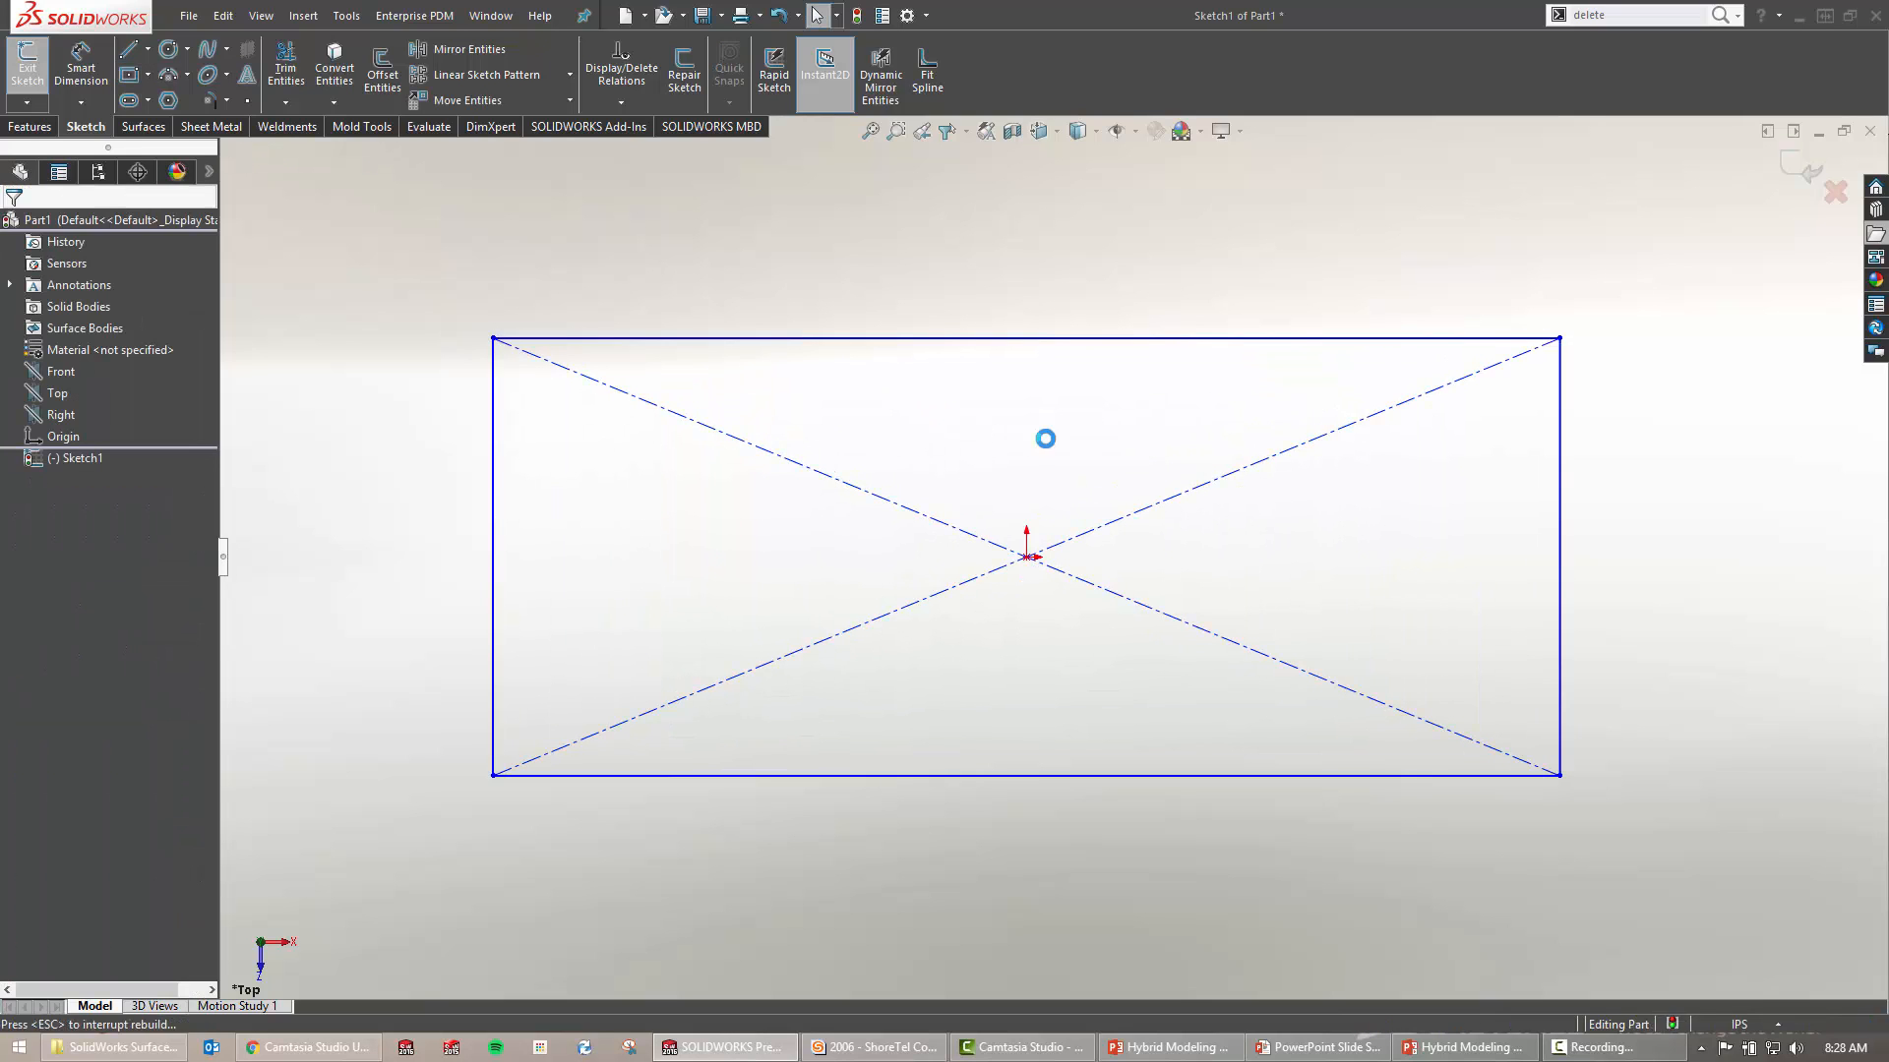
# Extrude the rectangle 10 in into a solid block, Boss-Extrude1
pyautogui.click(1055, 536)
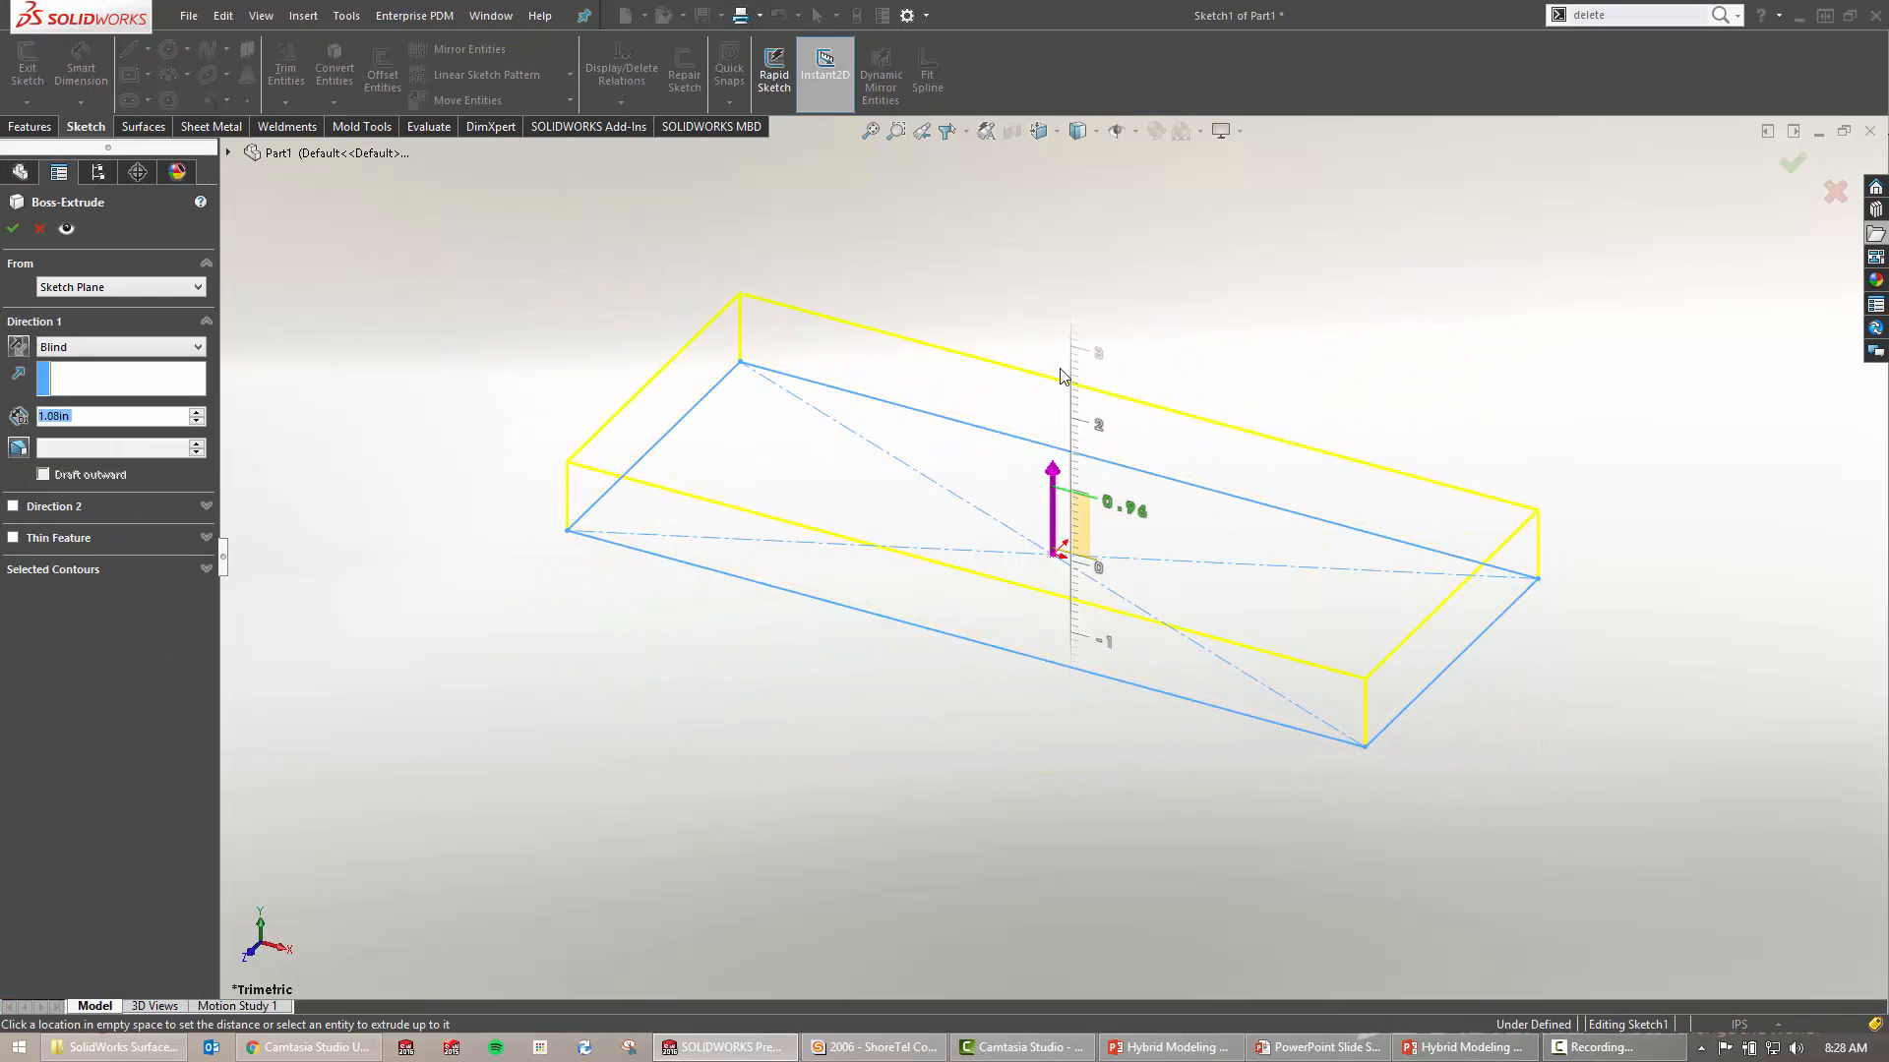
pyautogui.click(803, 322)
pyautogui.write('1')
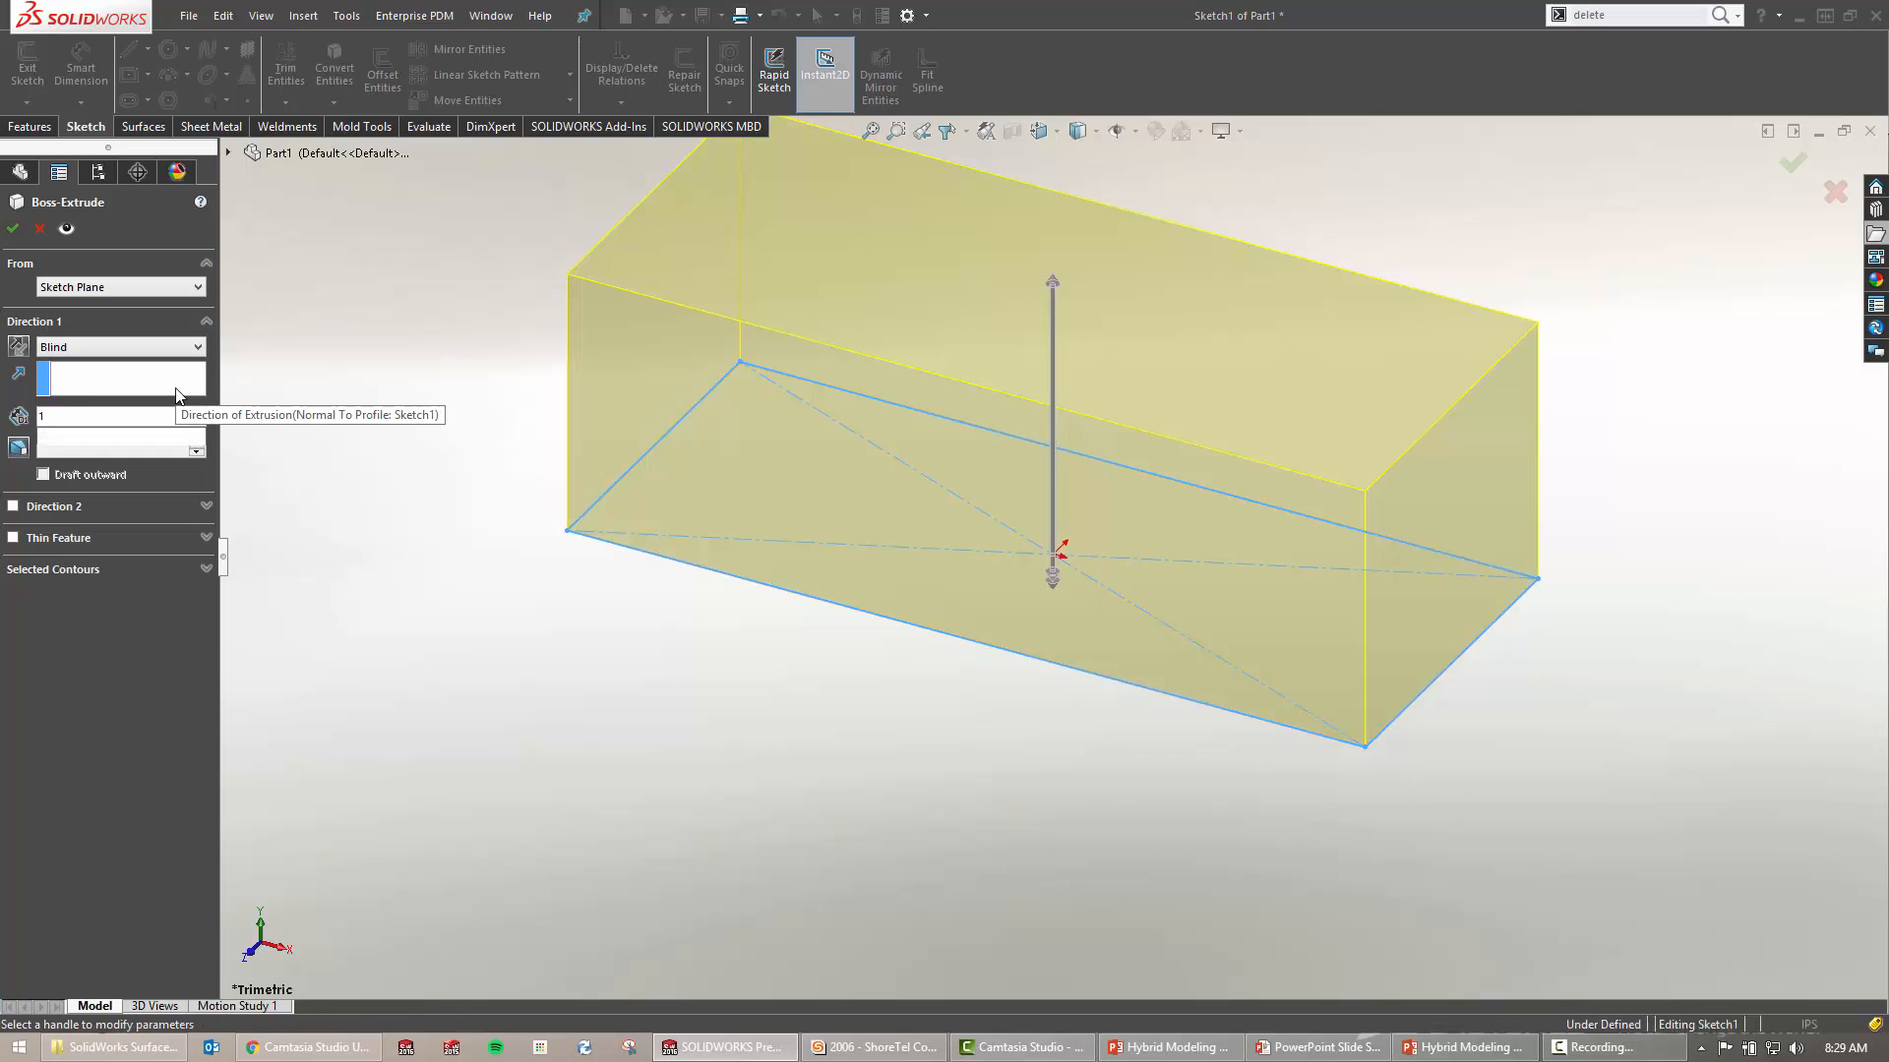
pyautogui.write('0')
pyautogui.press('Return')
pyautogui.scroll(6, 405, 493)
pyautogui.keyDown('ctrl'); pyautogui.moveTo(527, 592); pyautogui.dragTo(259, 797, button='middle'); pyautogui.keyUp('ctrl')
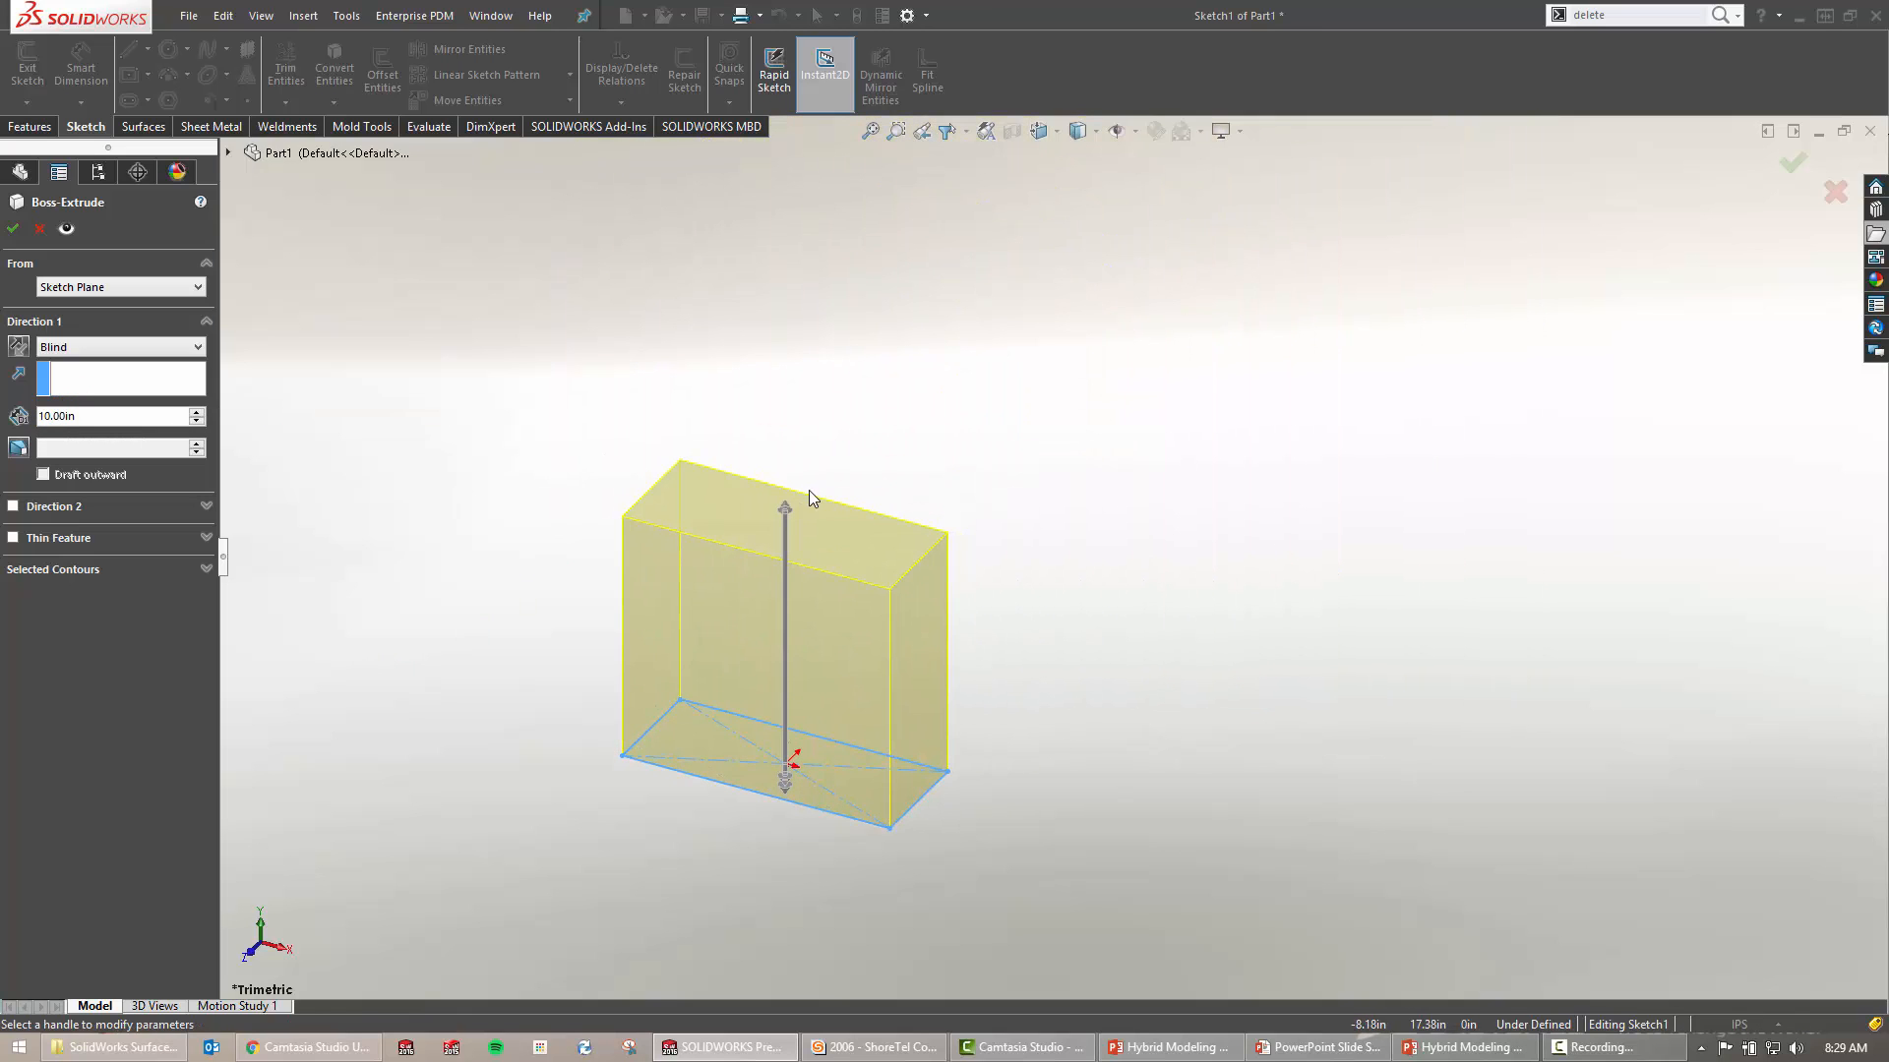
pyautogui.click(14, 234)
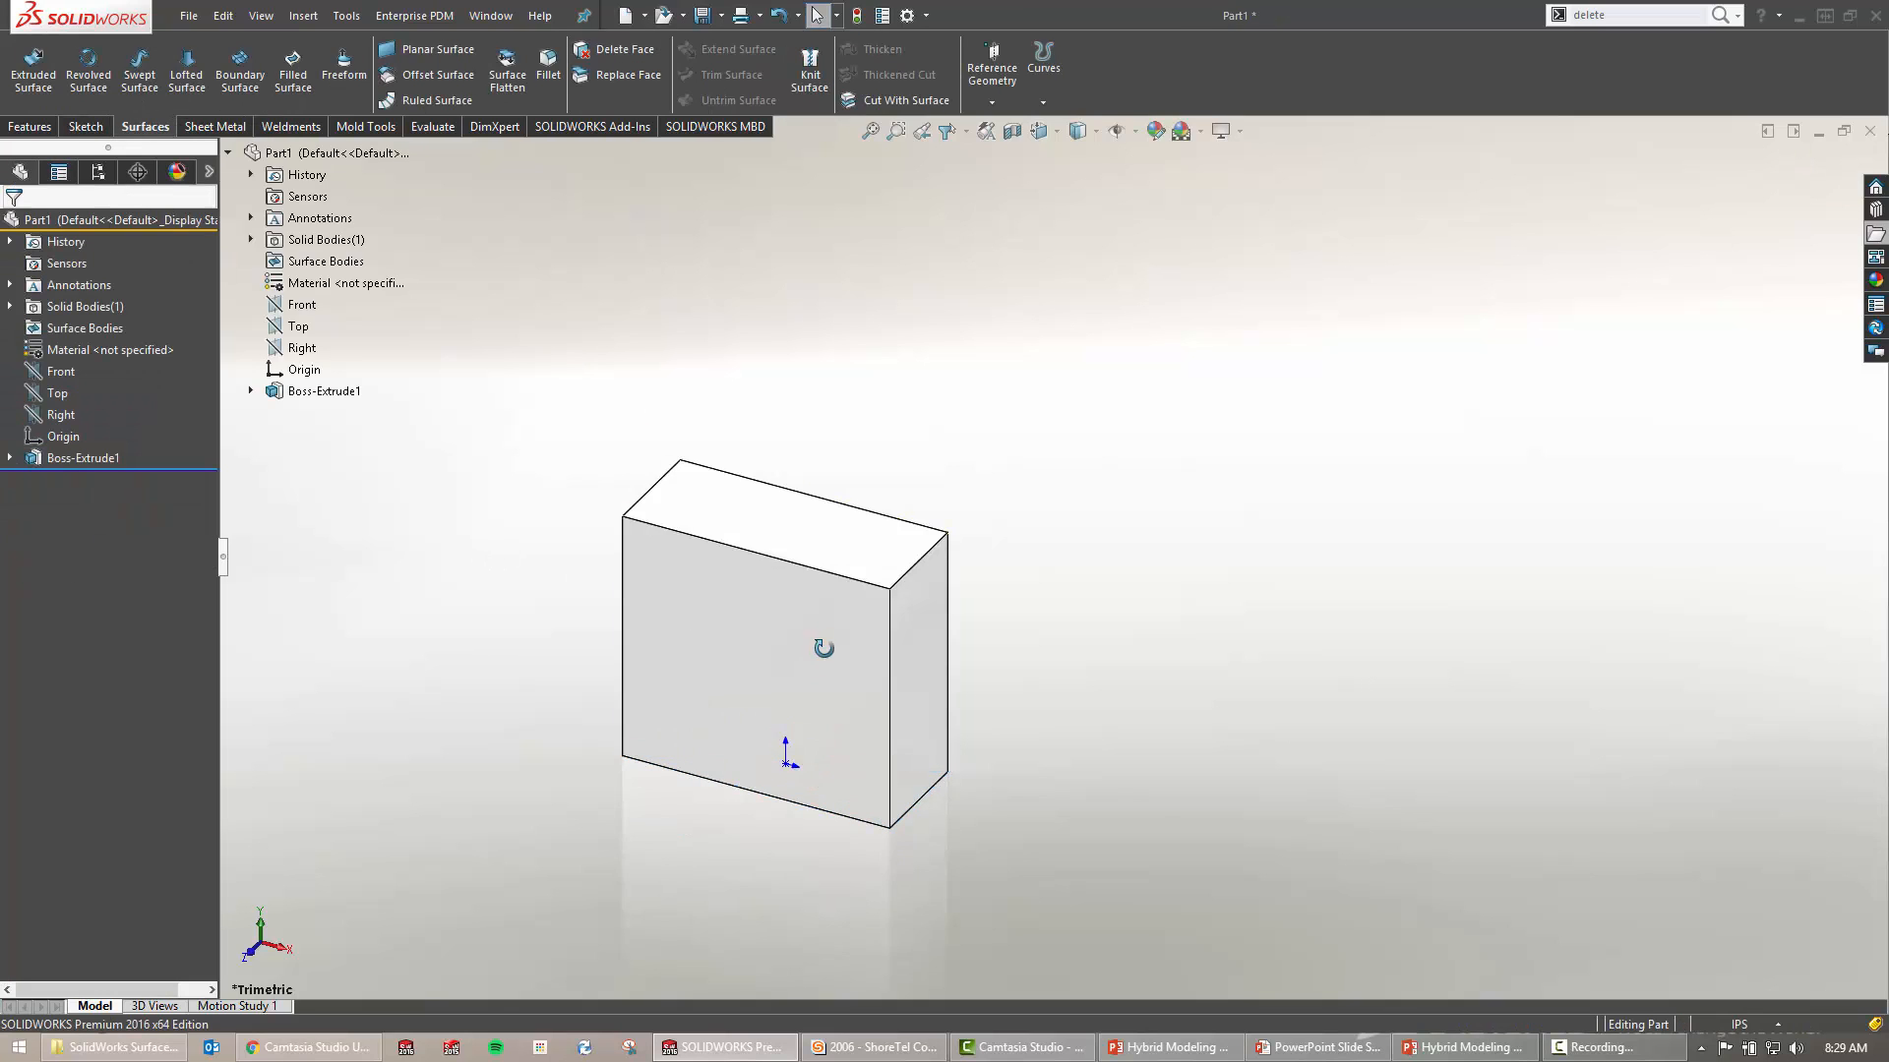
# Add Fillet1 with a 0.5 in radius to the block's four vertical edges
pyautogui.scroll(-3, 808, 652)
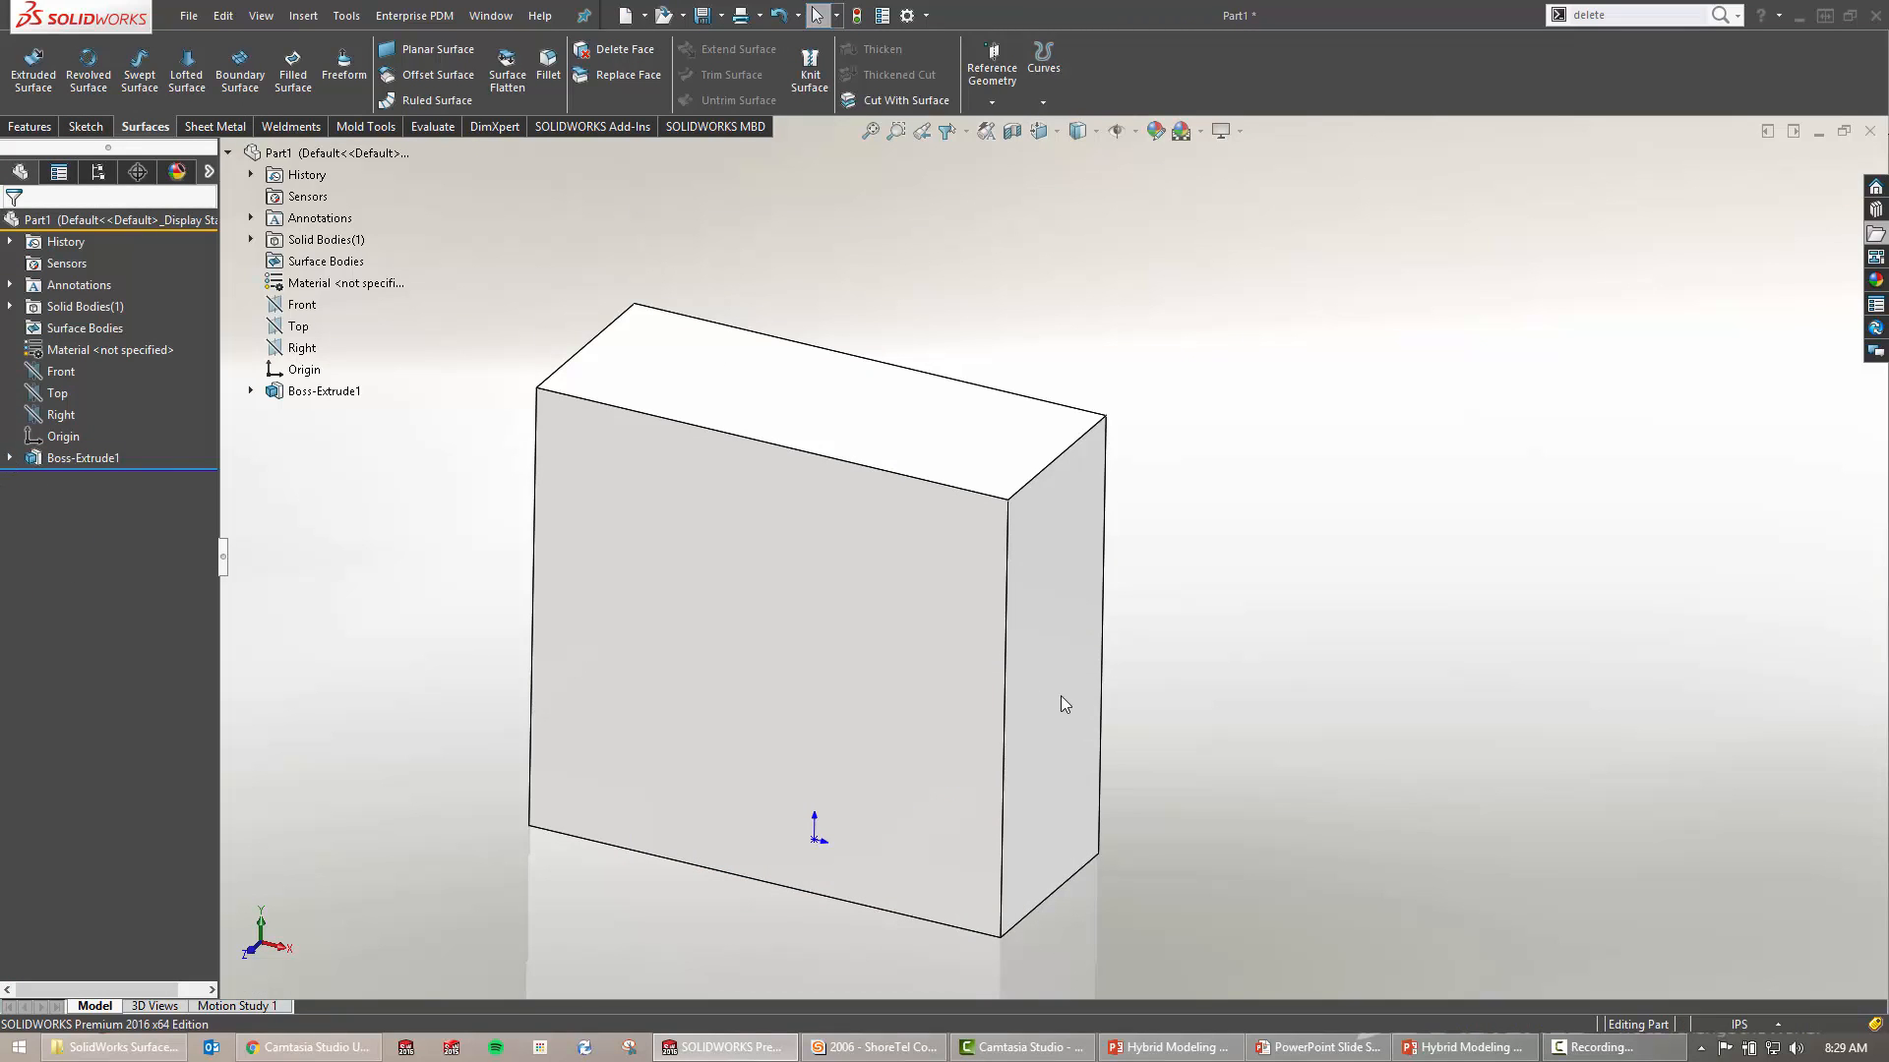
pyautogui.click(11, 460)
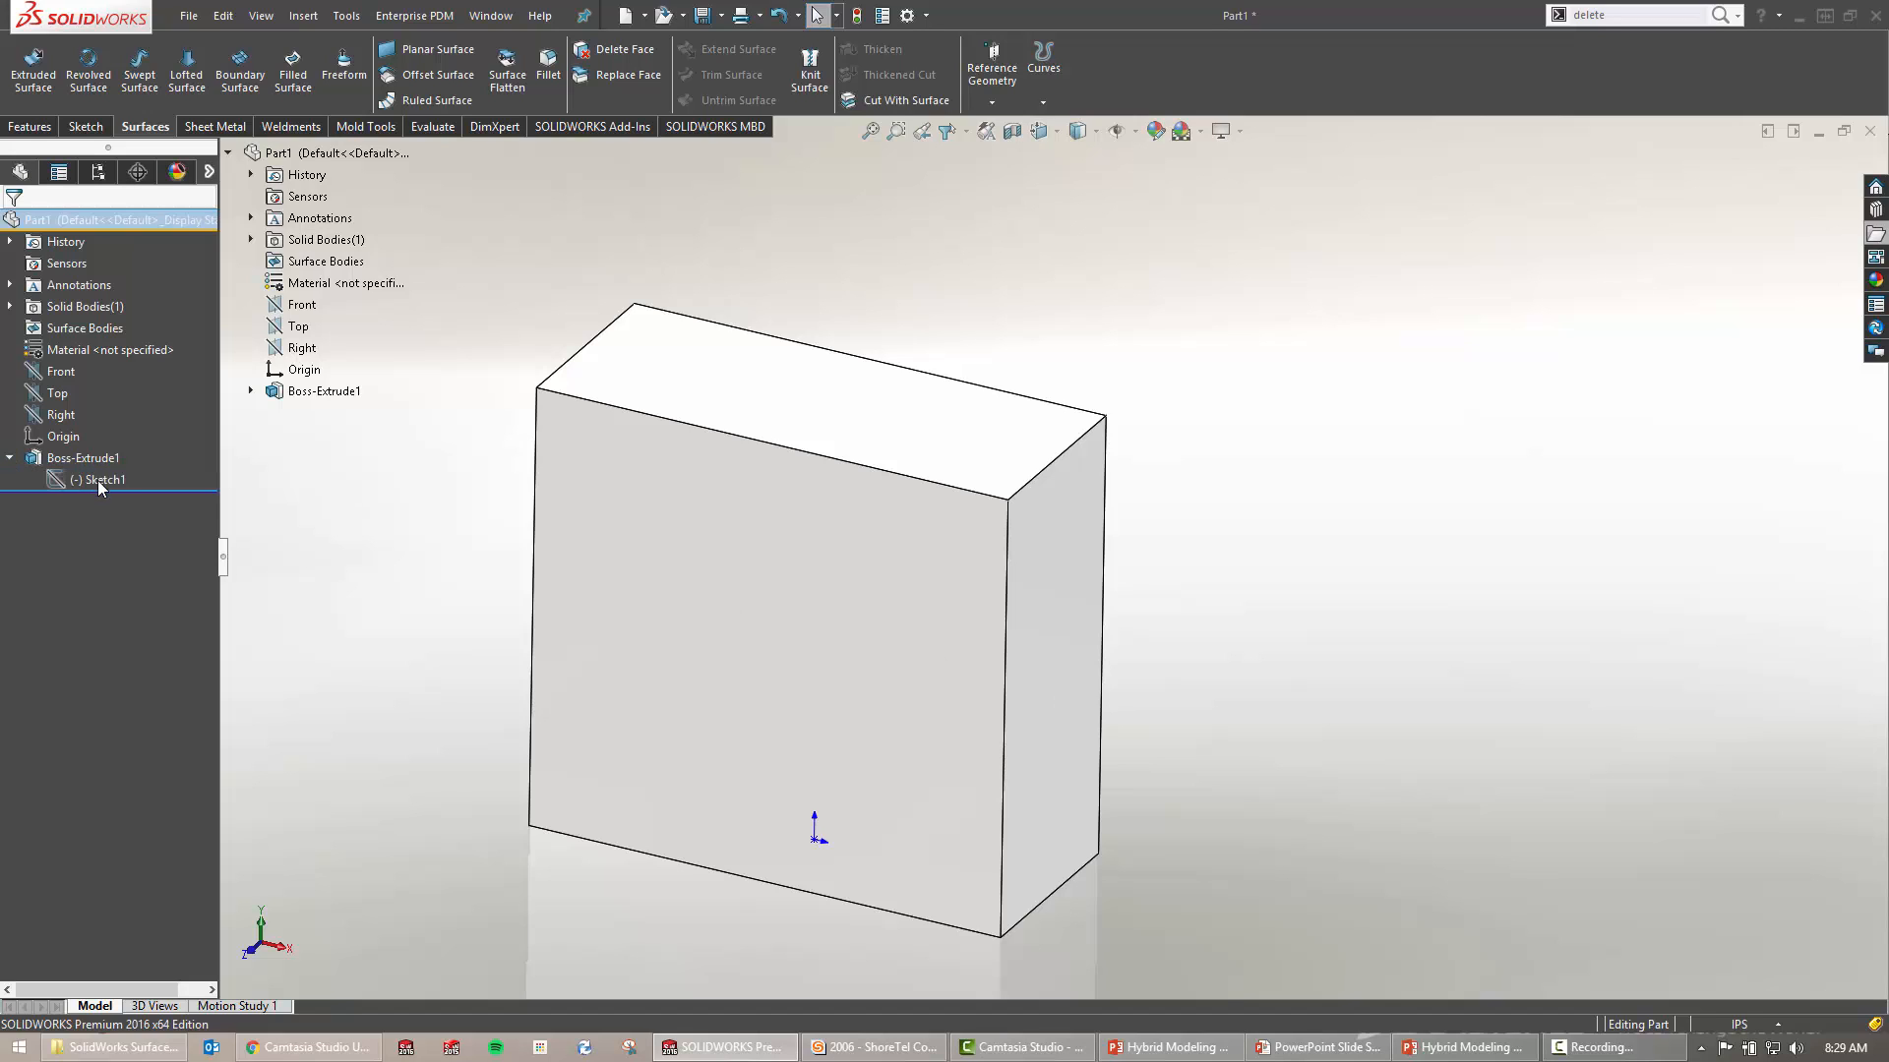
pyautogui.press('s')
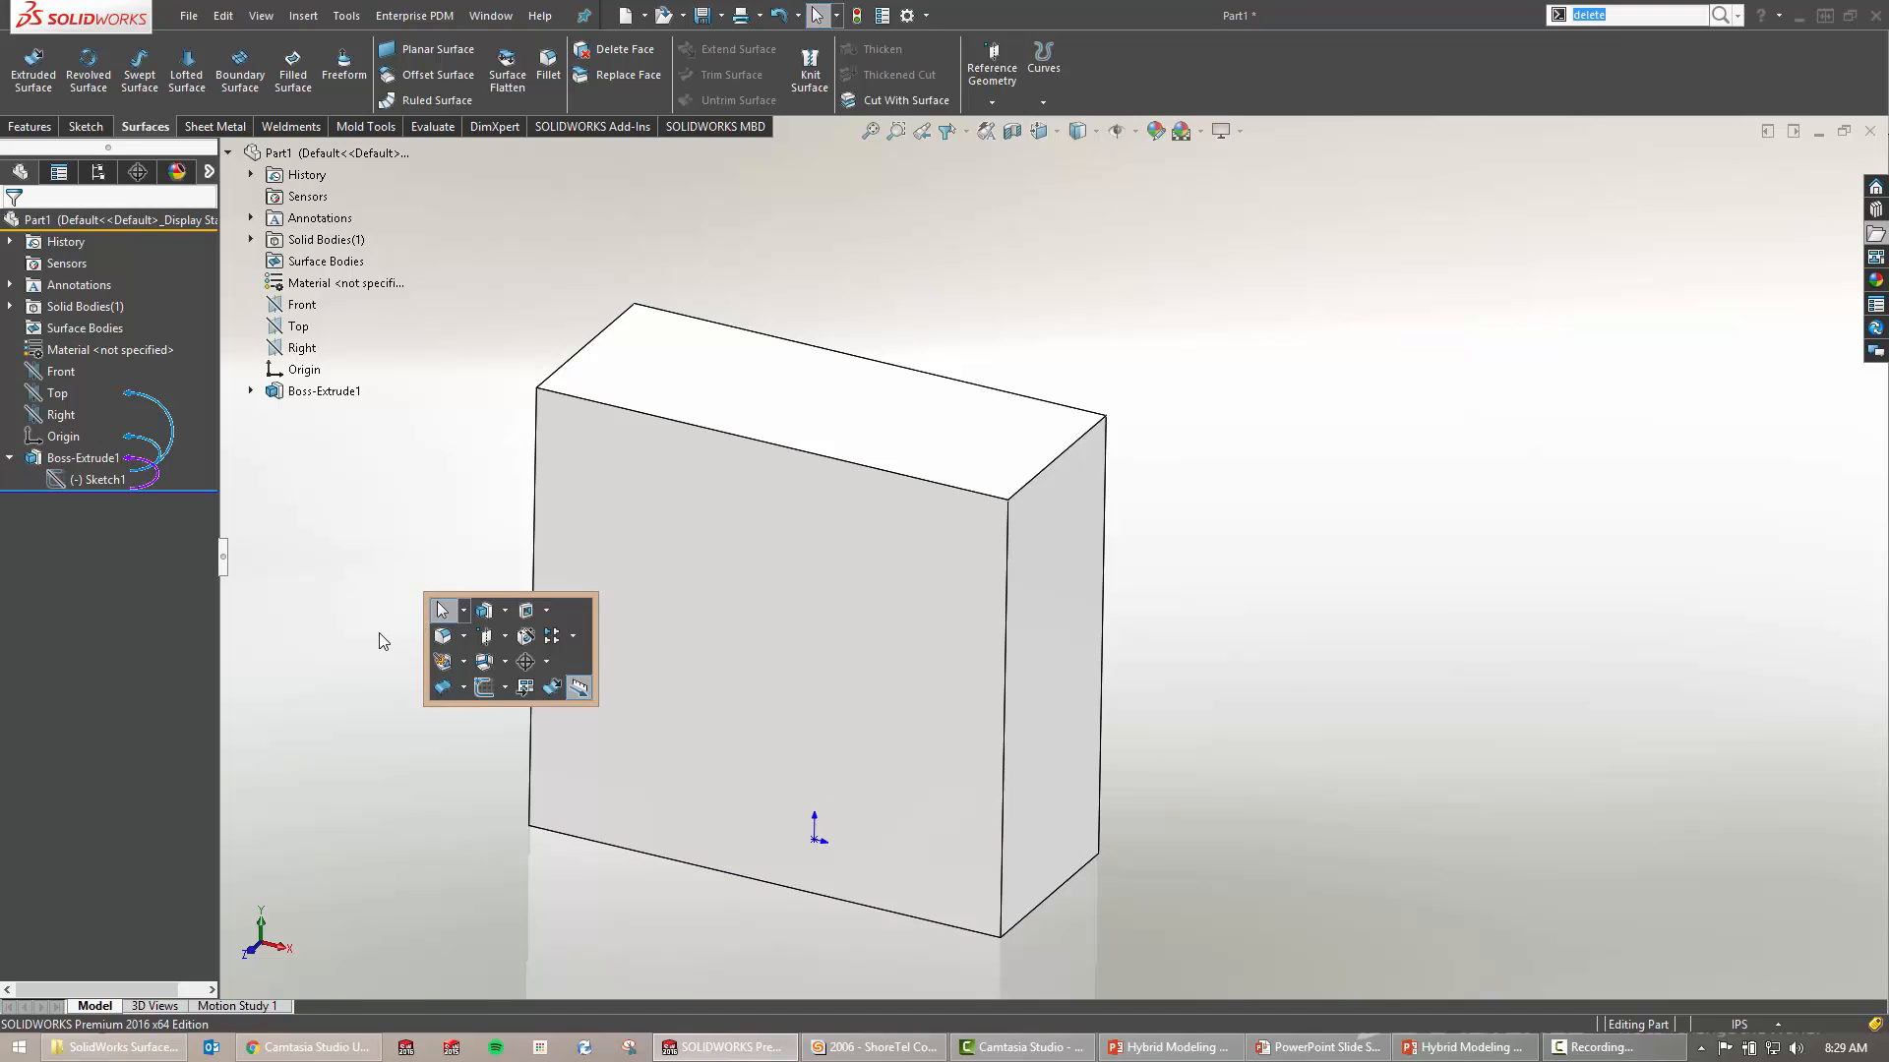
pyautogui.click(442, 638)
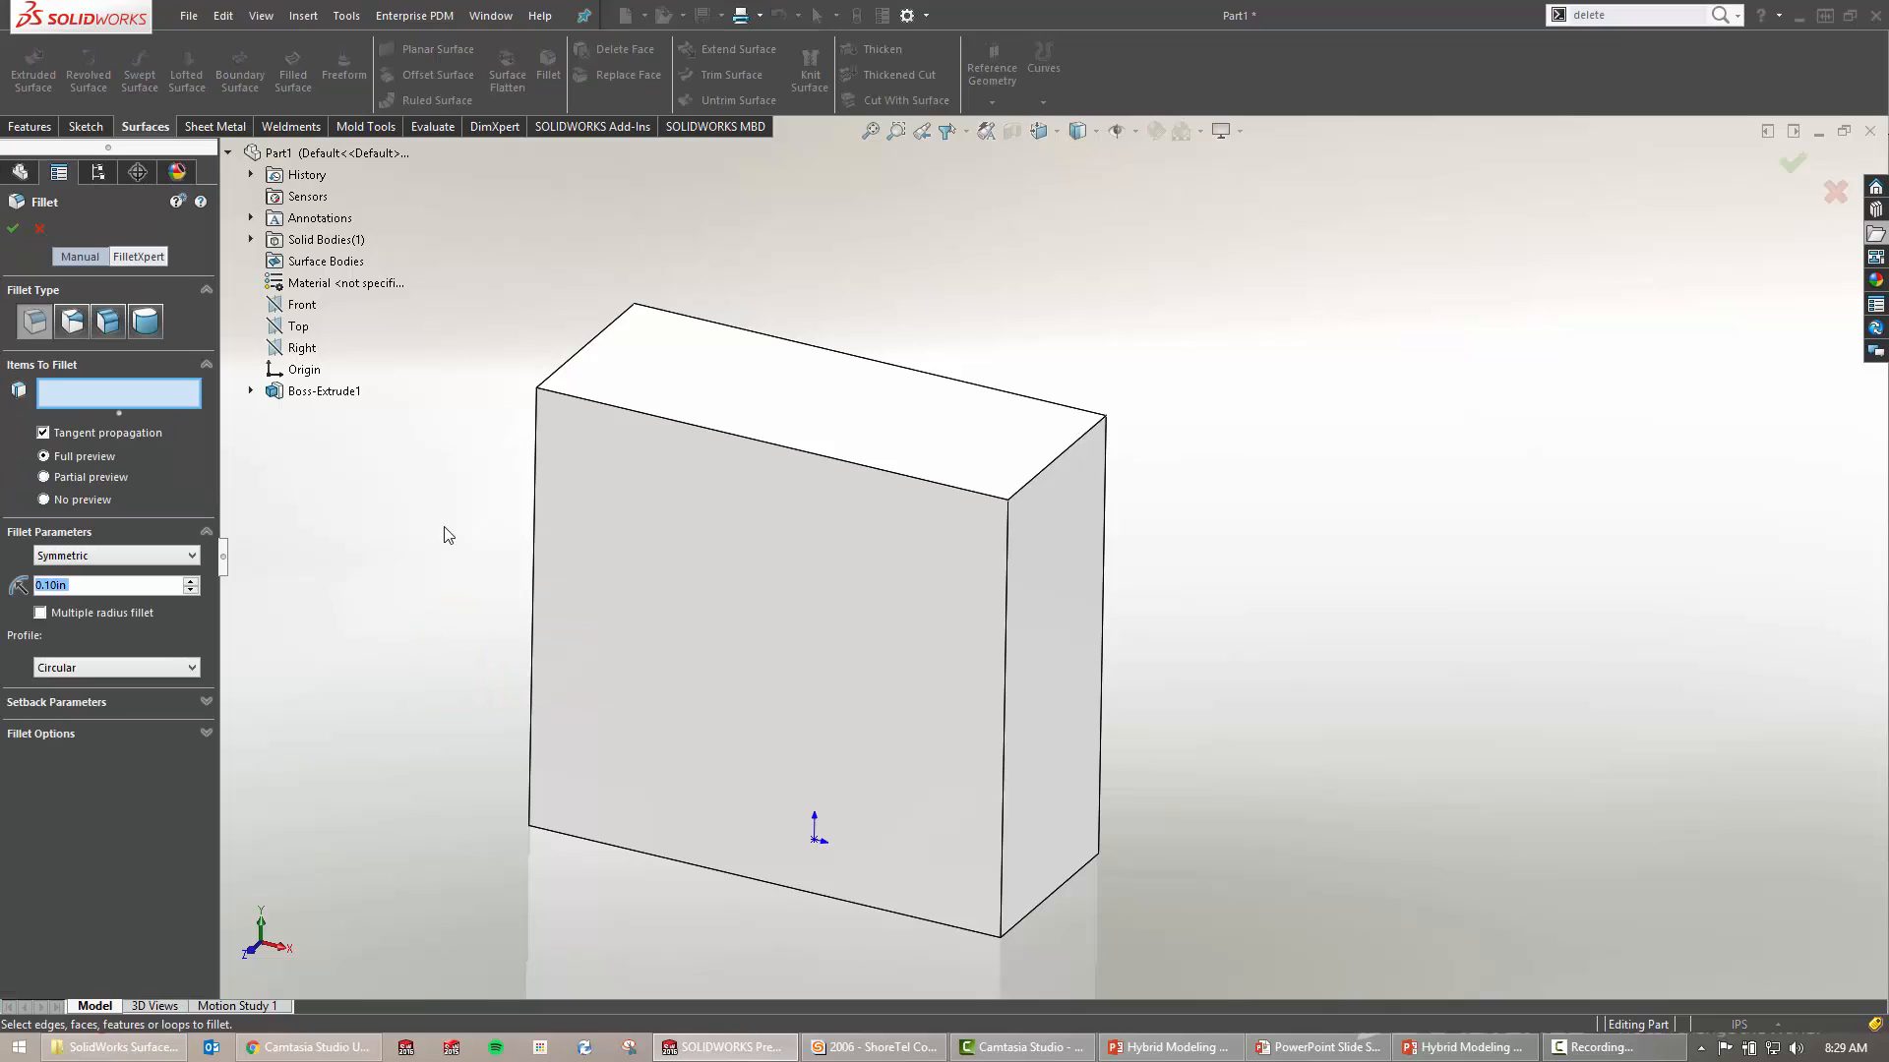
pyautogui.click(1005, 641)
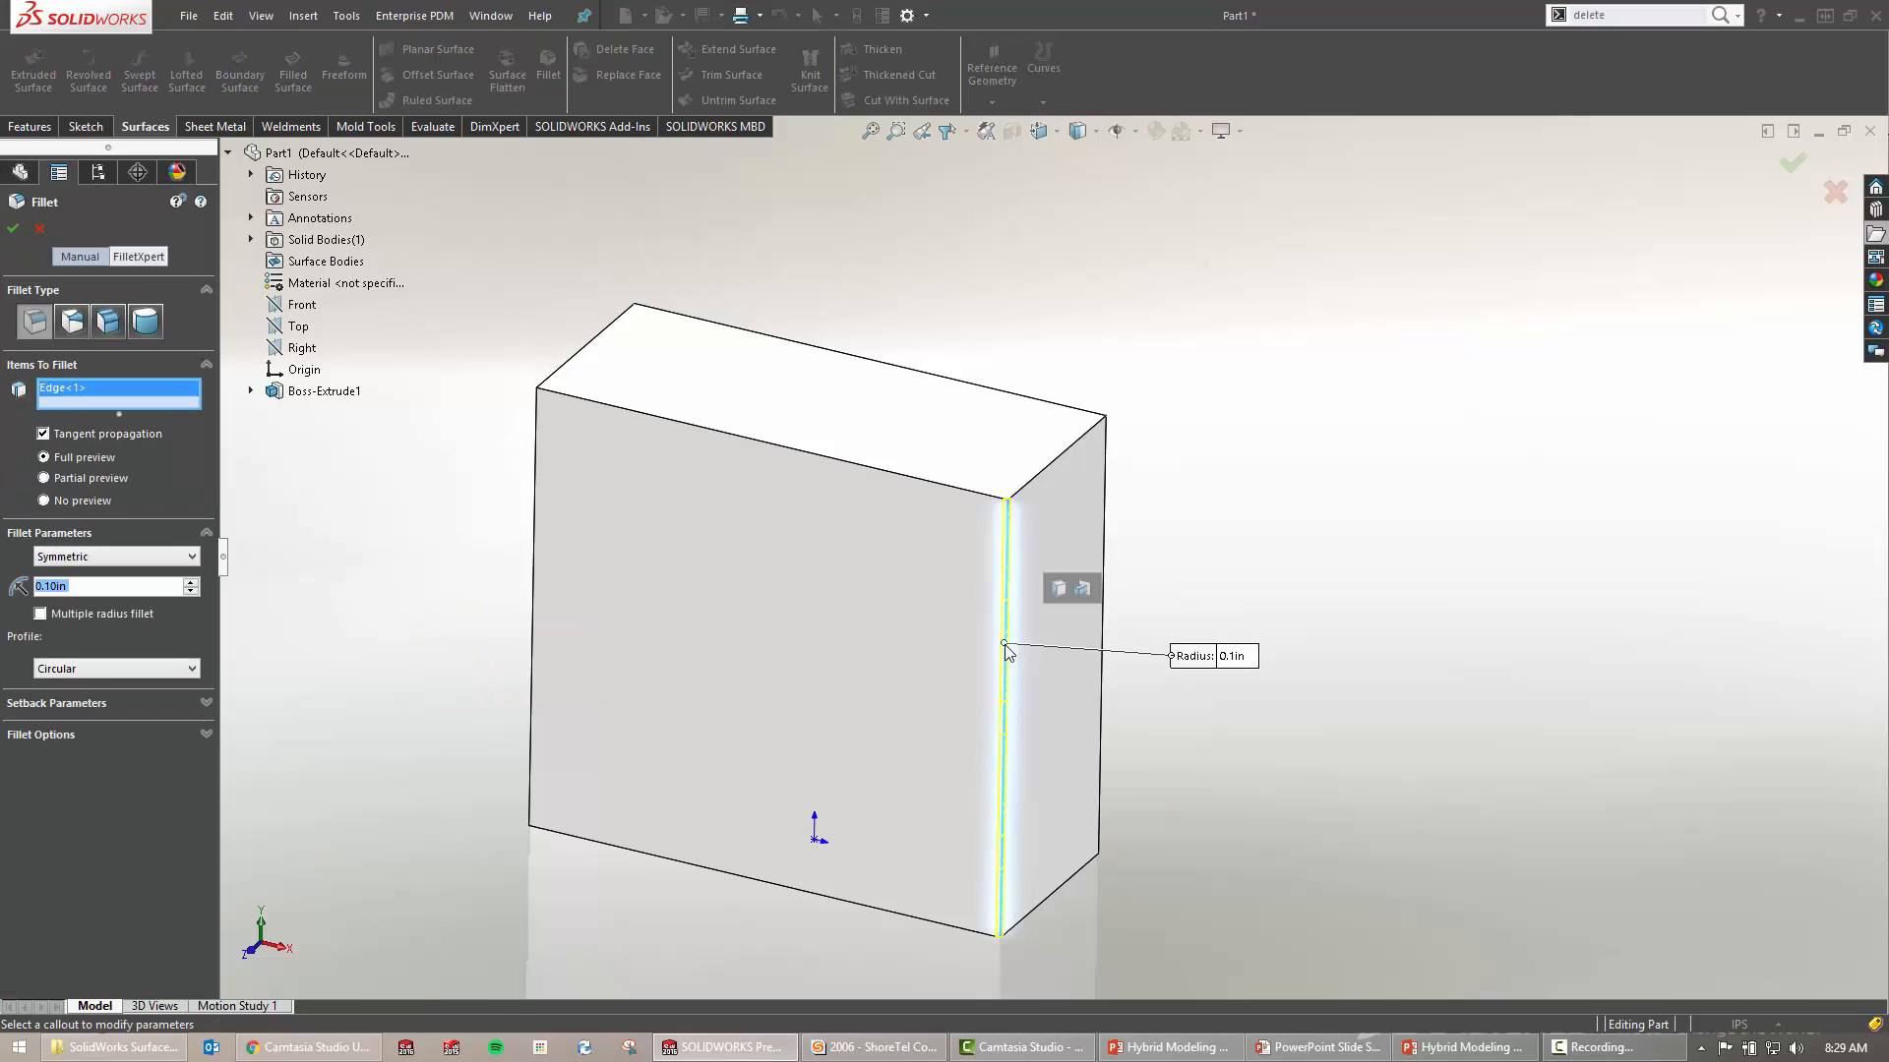
pyautogui.click(1056, 598)
pyautogui.write('0.5')
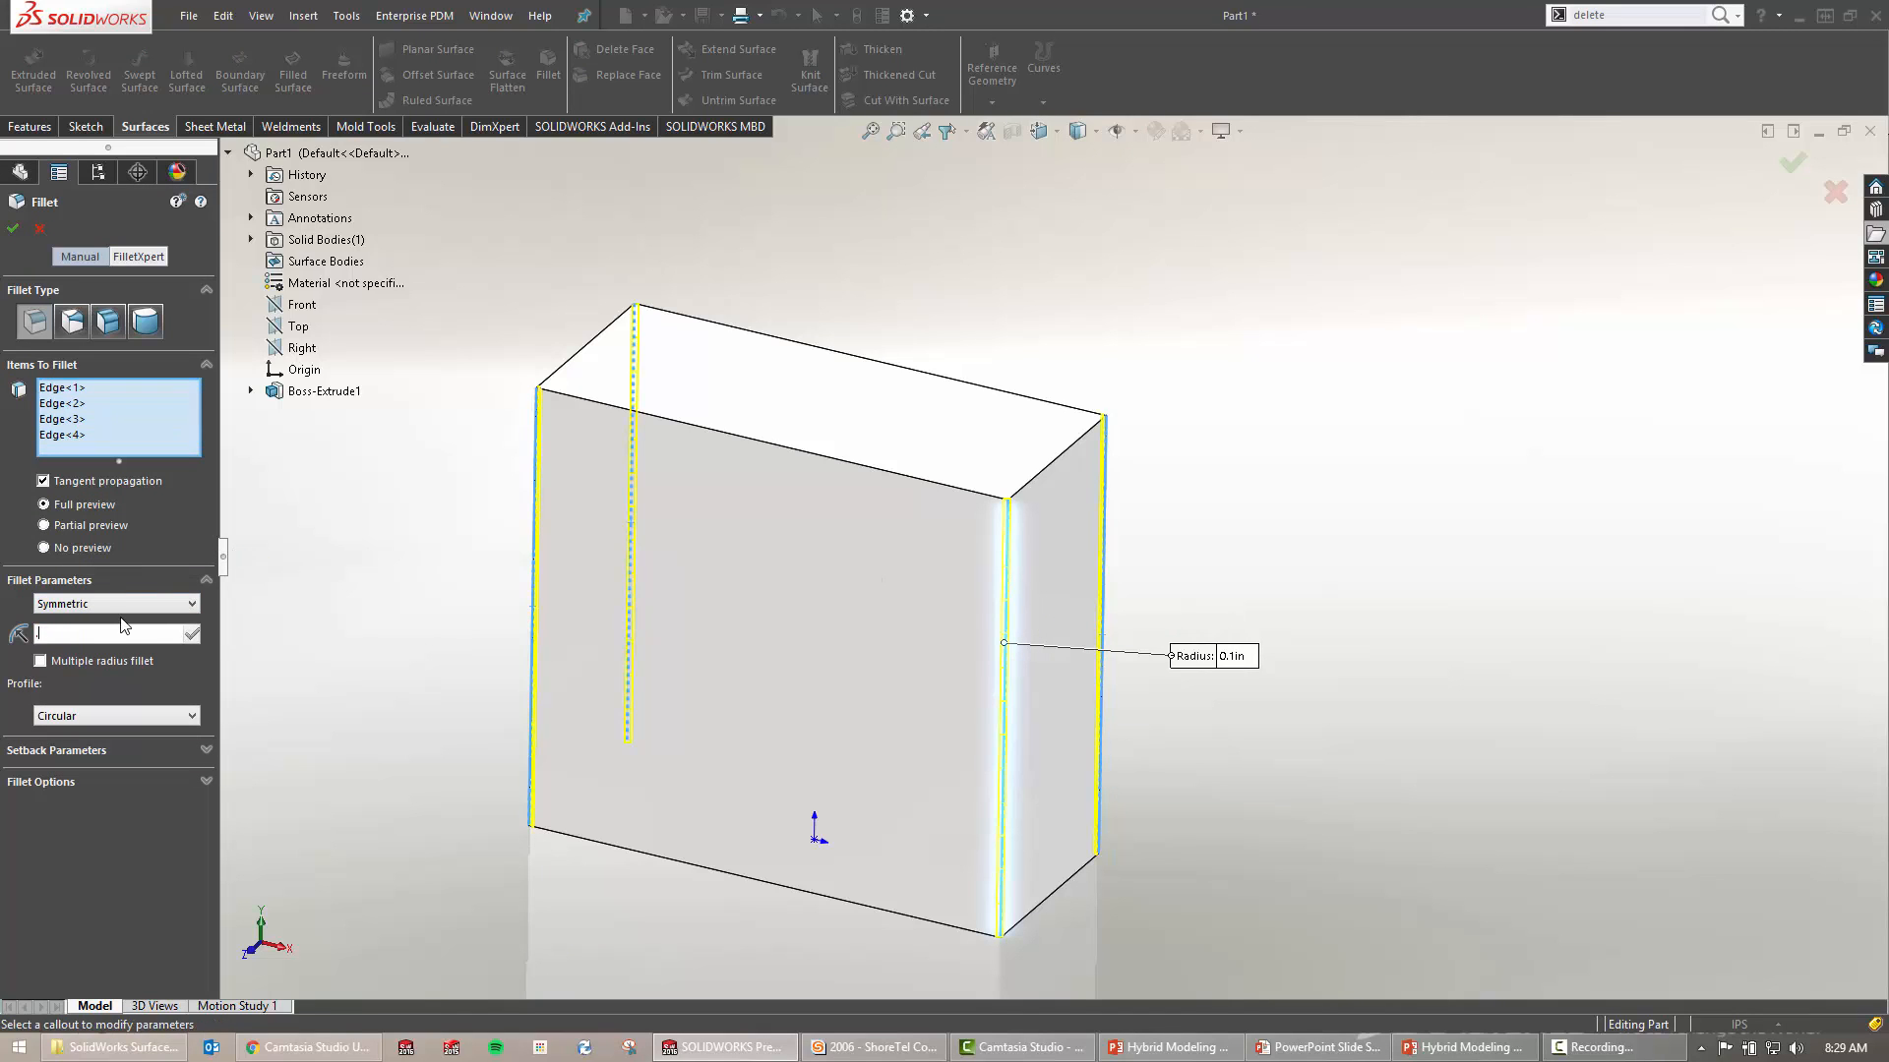
pyautogui.press('Tab')
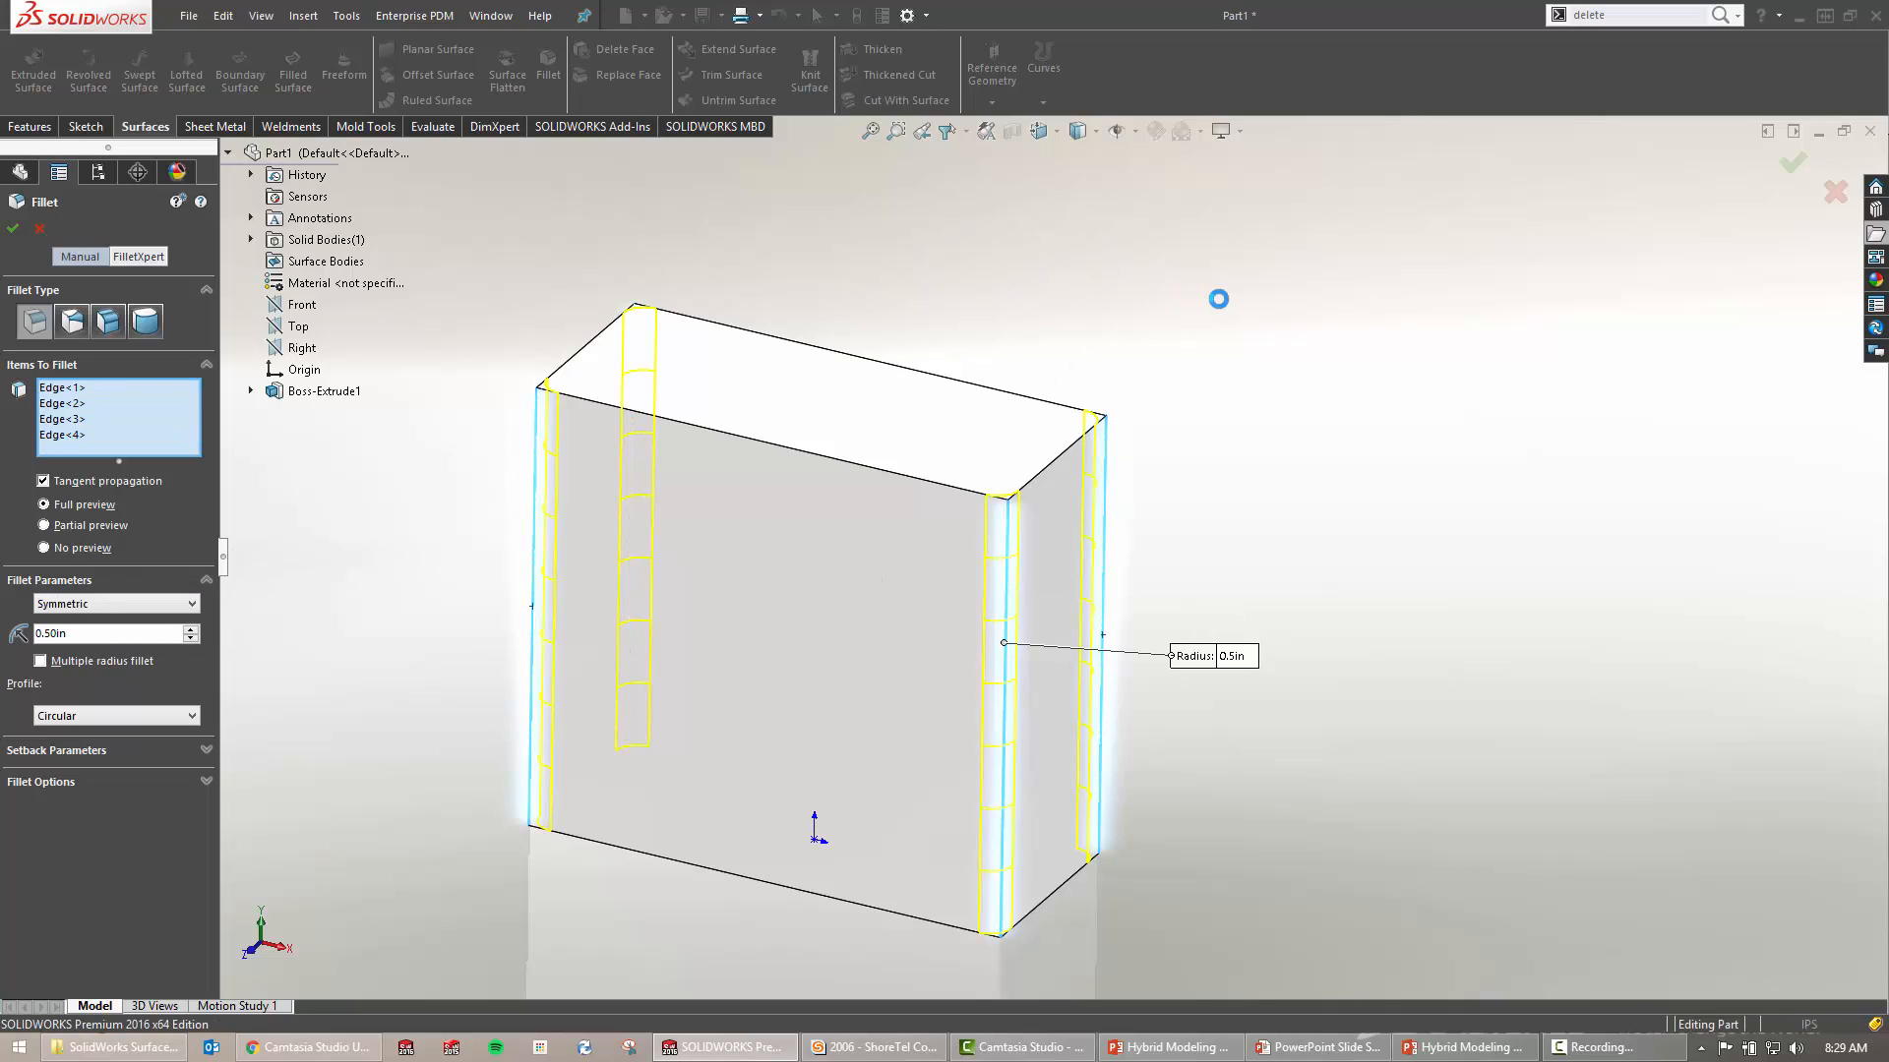
pyautogui.press('Return')
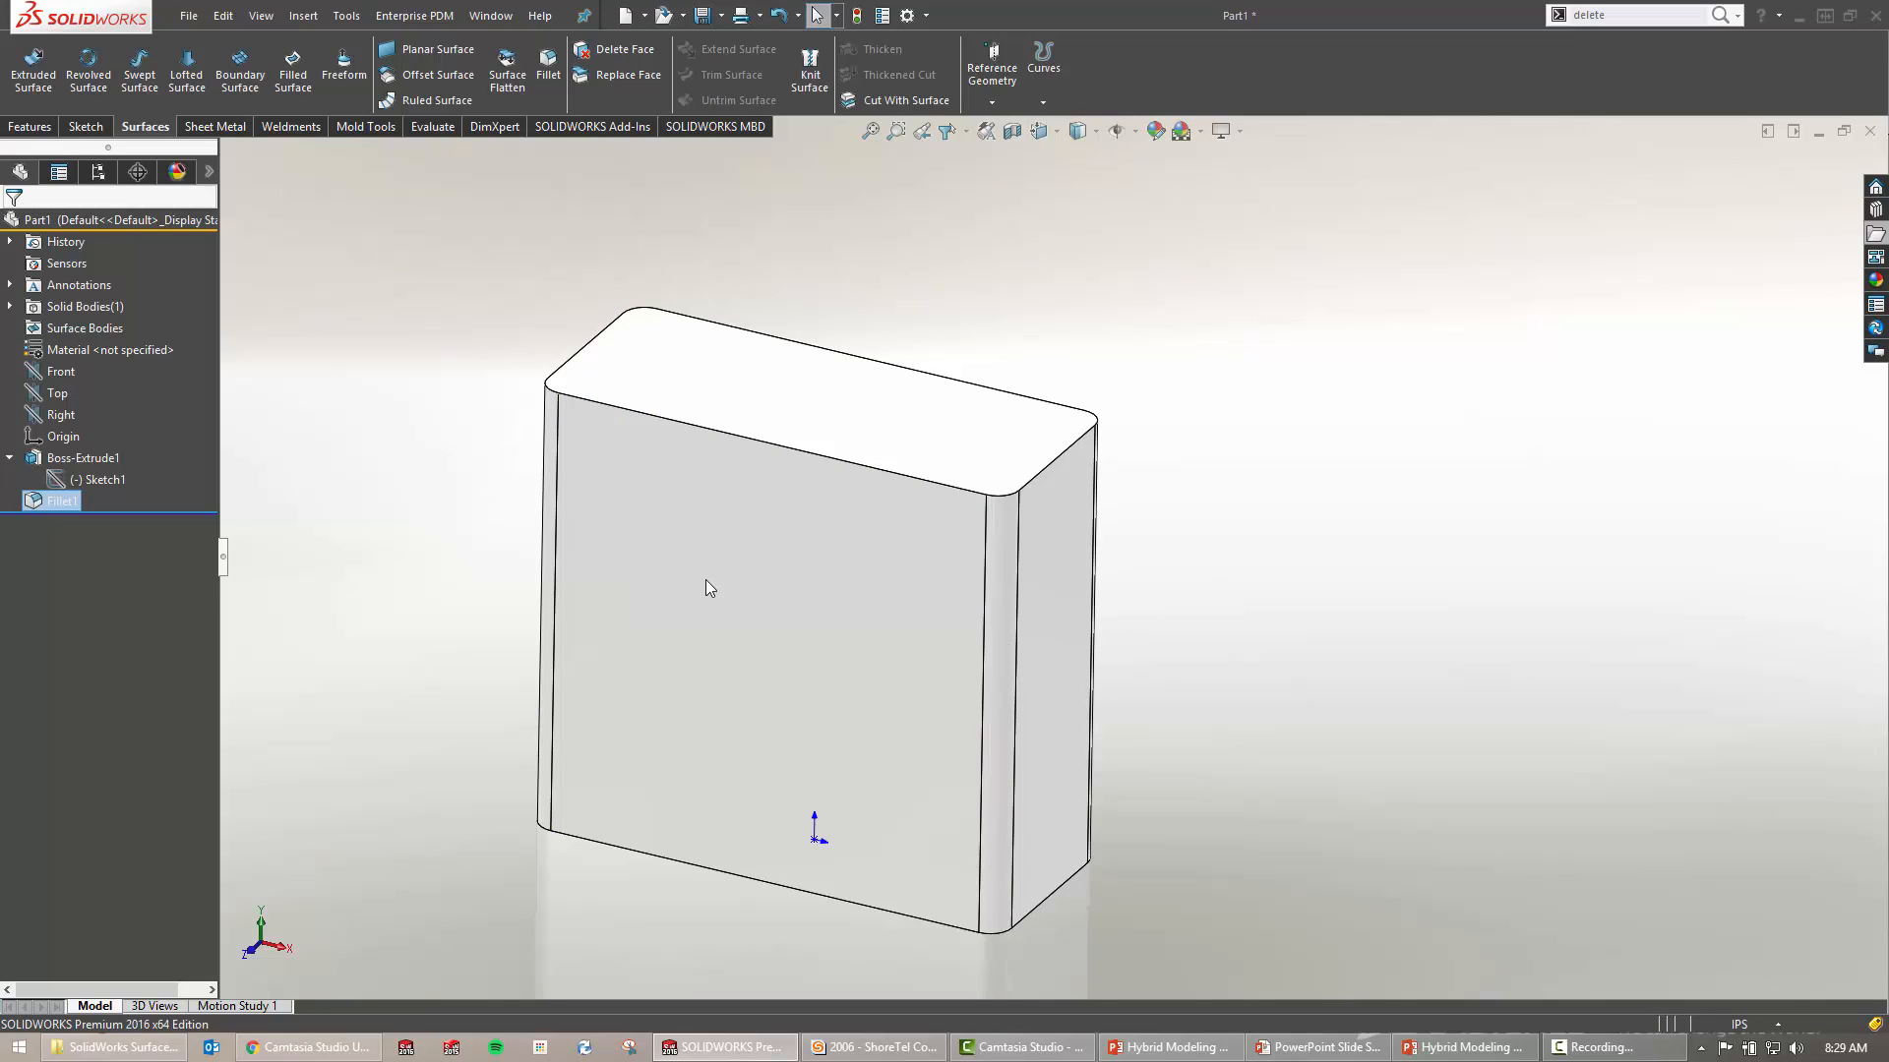
# Clear the selection and start a new sketch on the Front plane
pyautogui.click(395, 491)
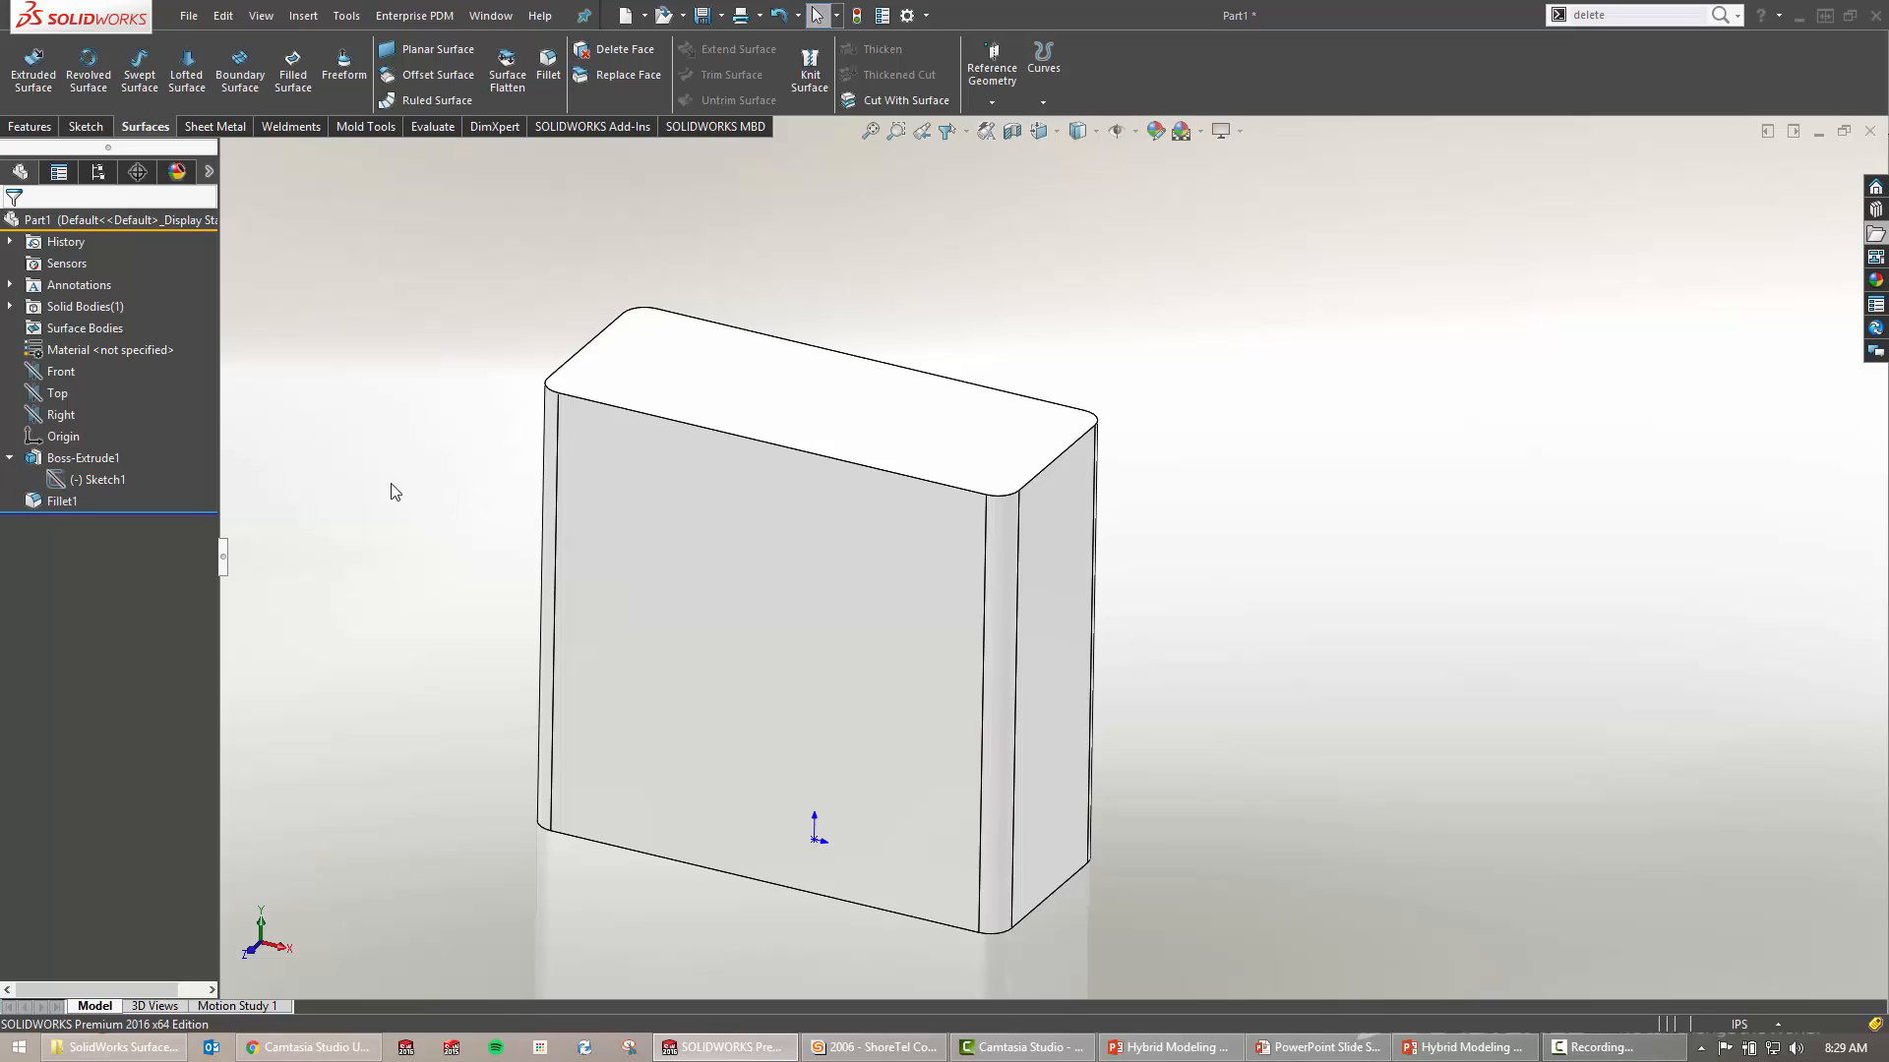
pyautogui.click(10, 458)
pyautogui.click(57, 393)
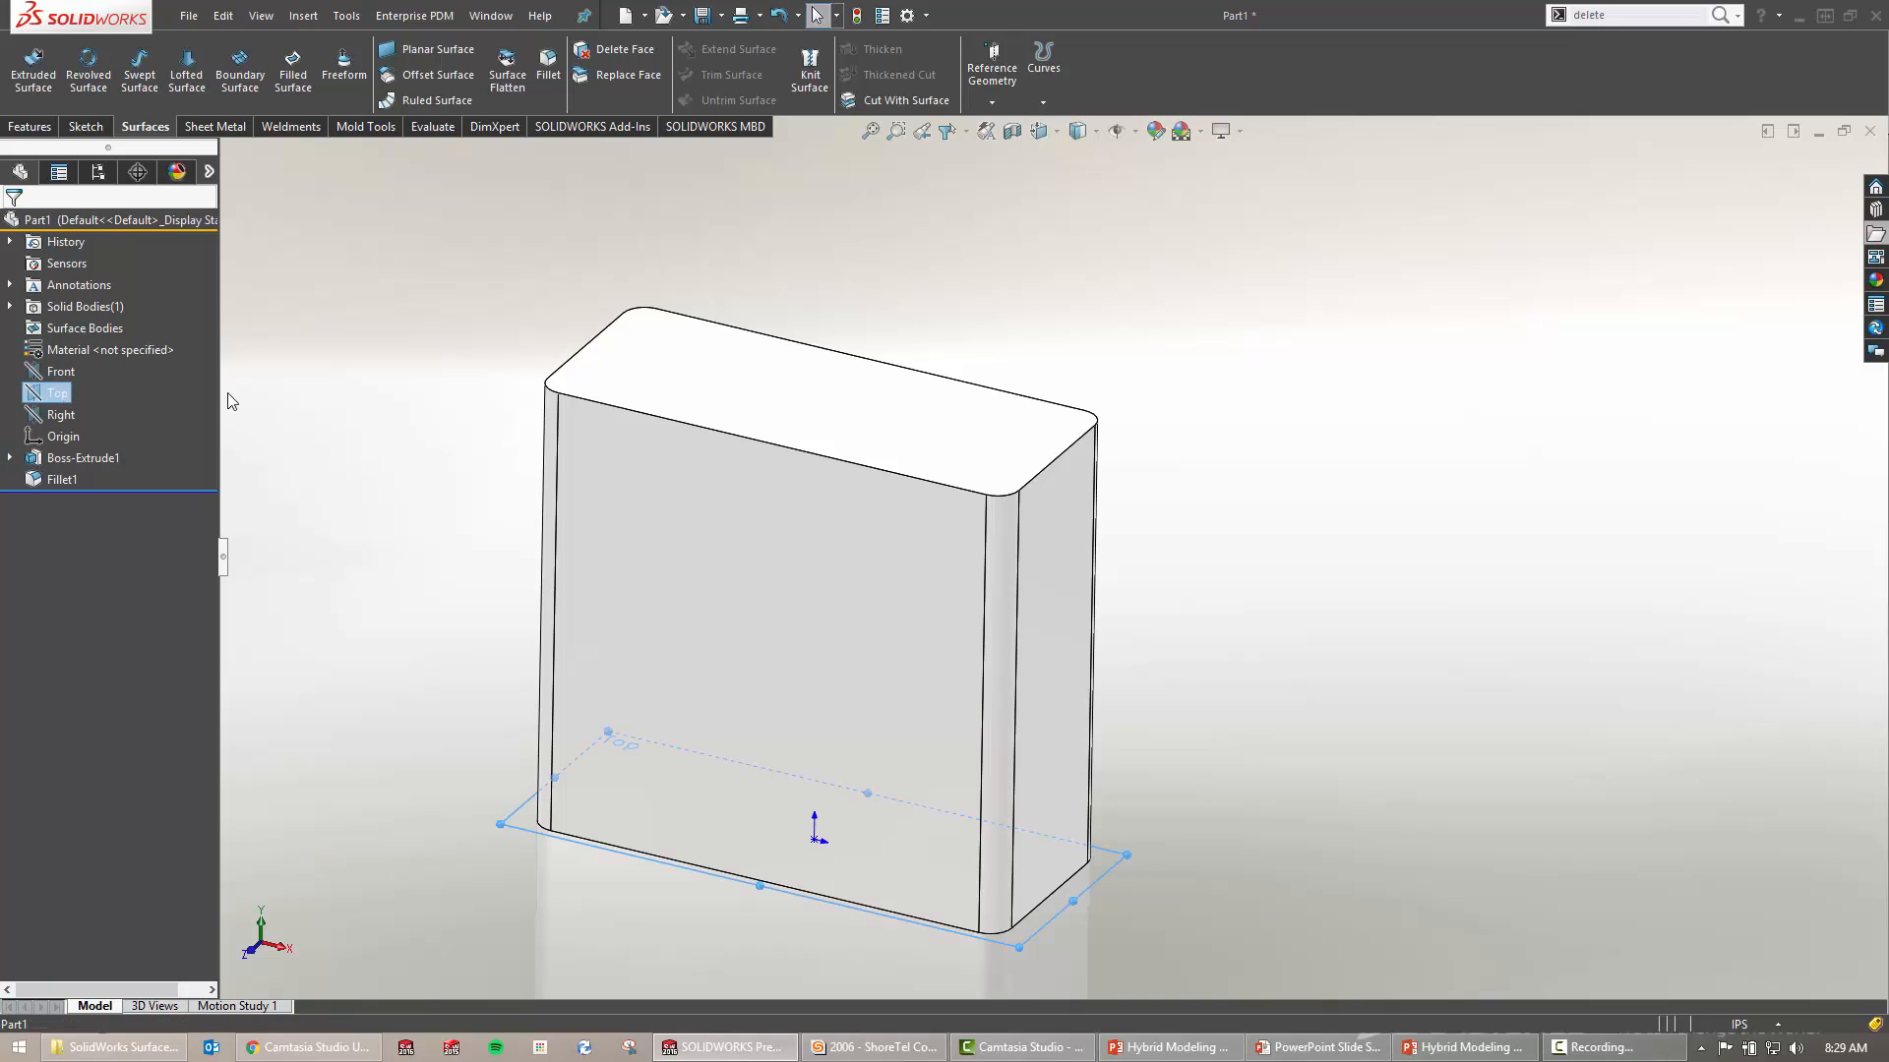
pyautogui.click(55, 372)
pyautogui.press('s')
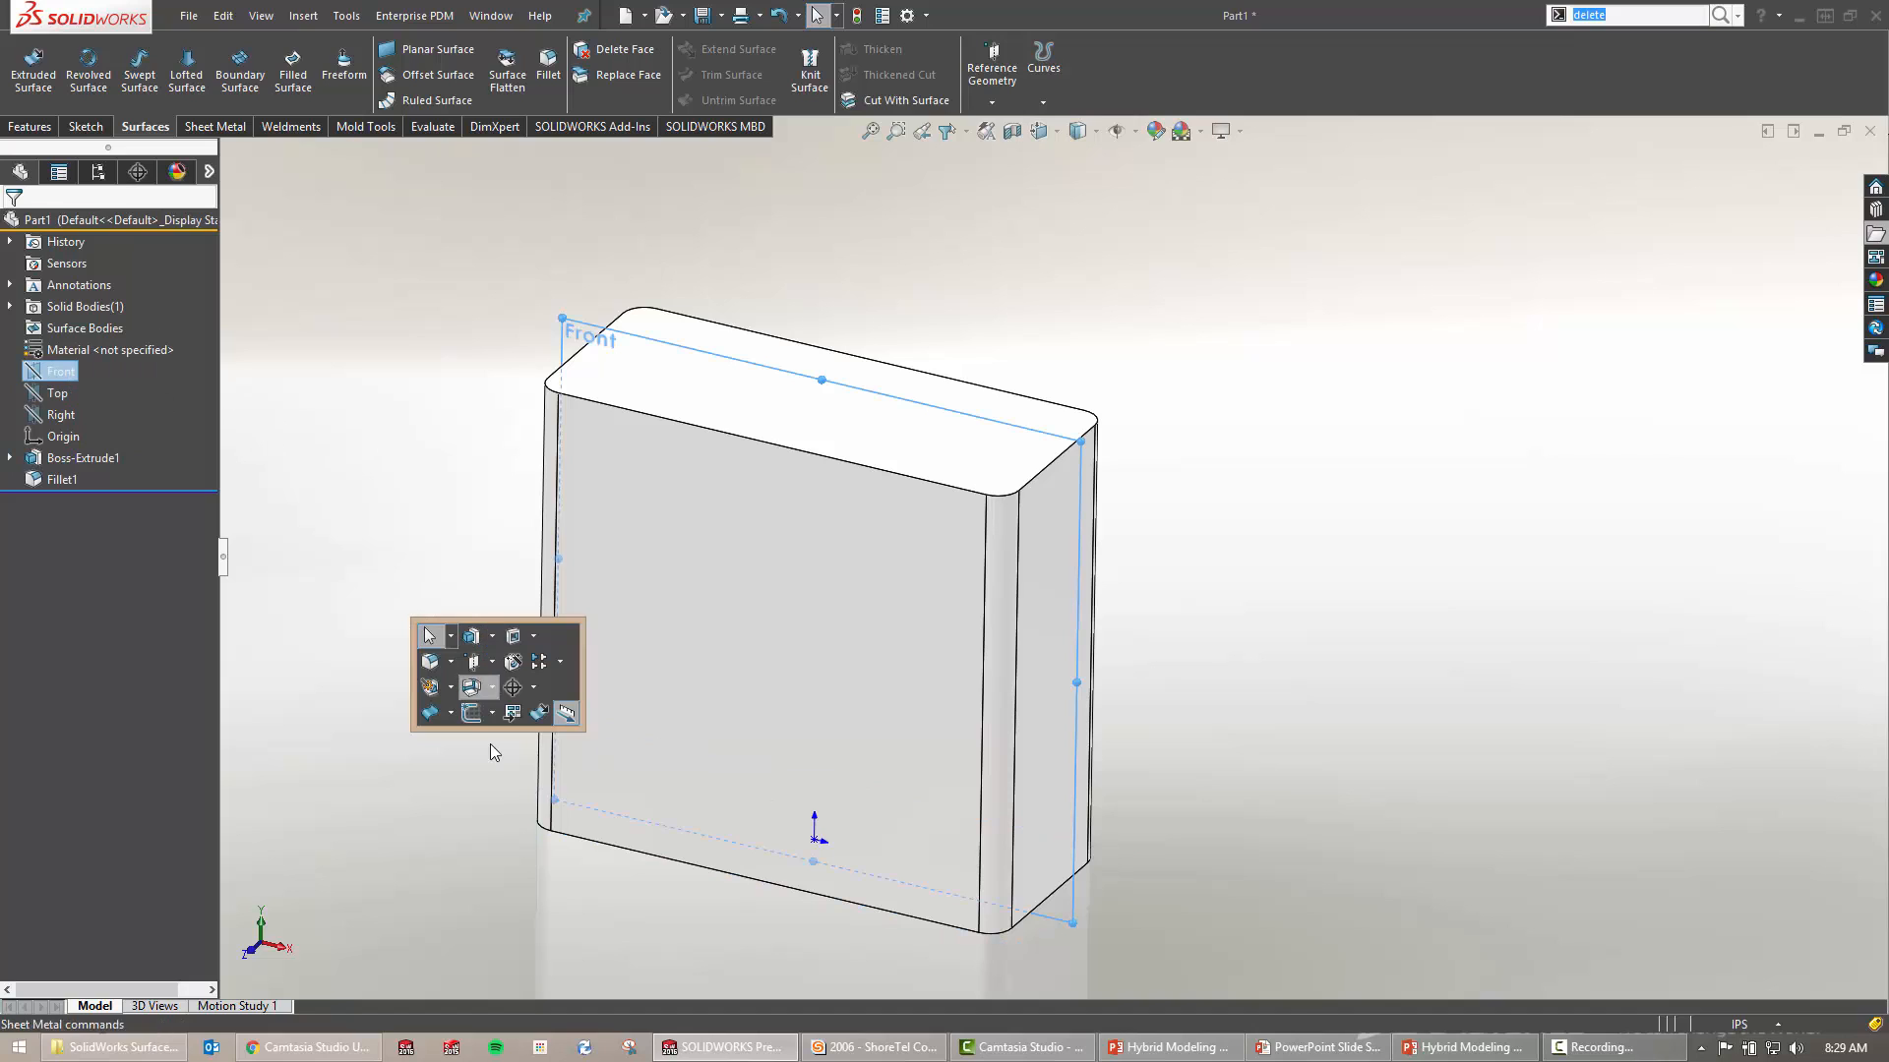
pyautogui.click(473, 661)
# Draw a vertical line from the origin to the block's top edge and exit Sketch2
pyautogui.press('s')
pyautogui.click(591, 671)
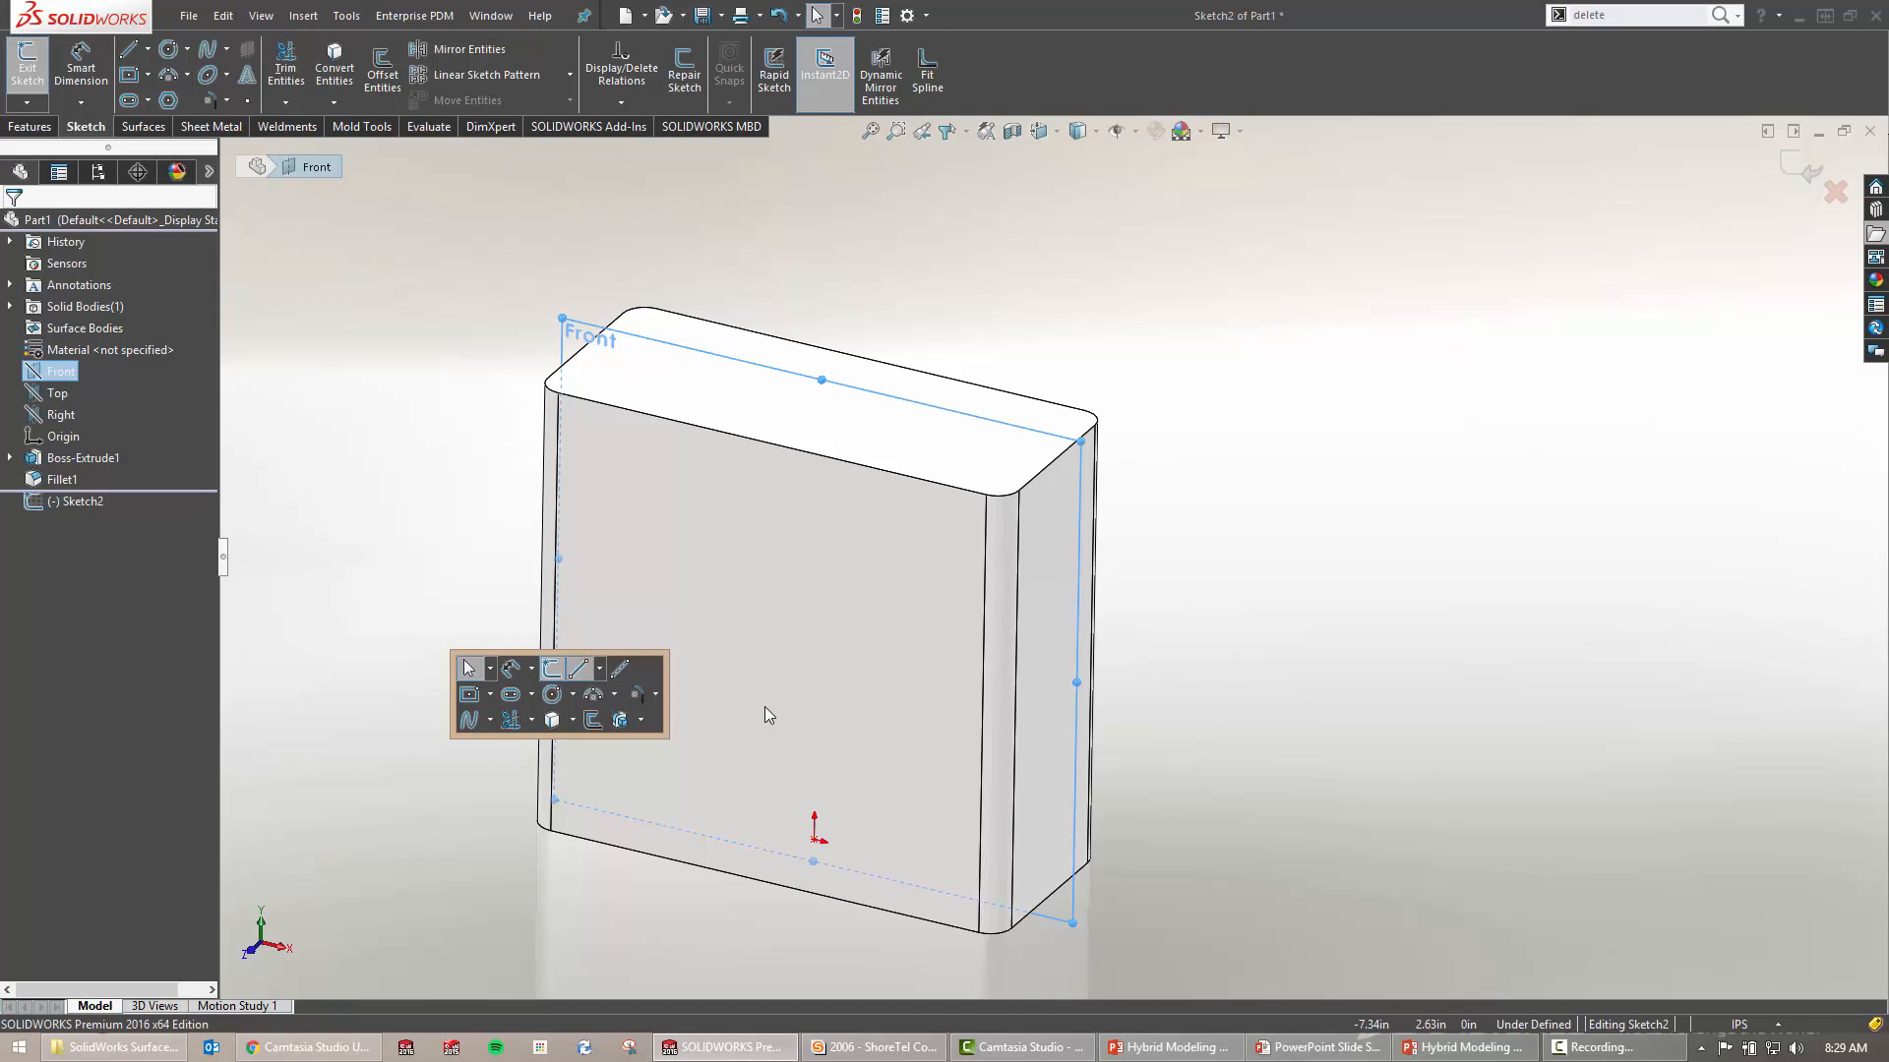
pyautogui.click(814, 816)
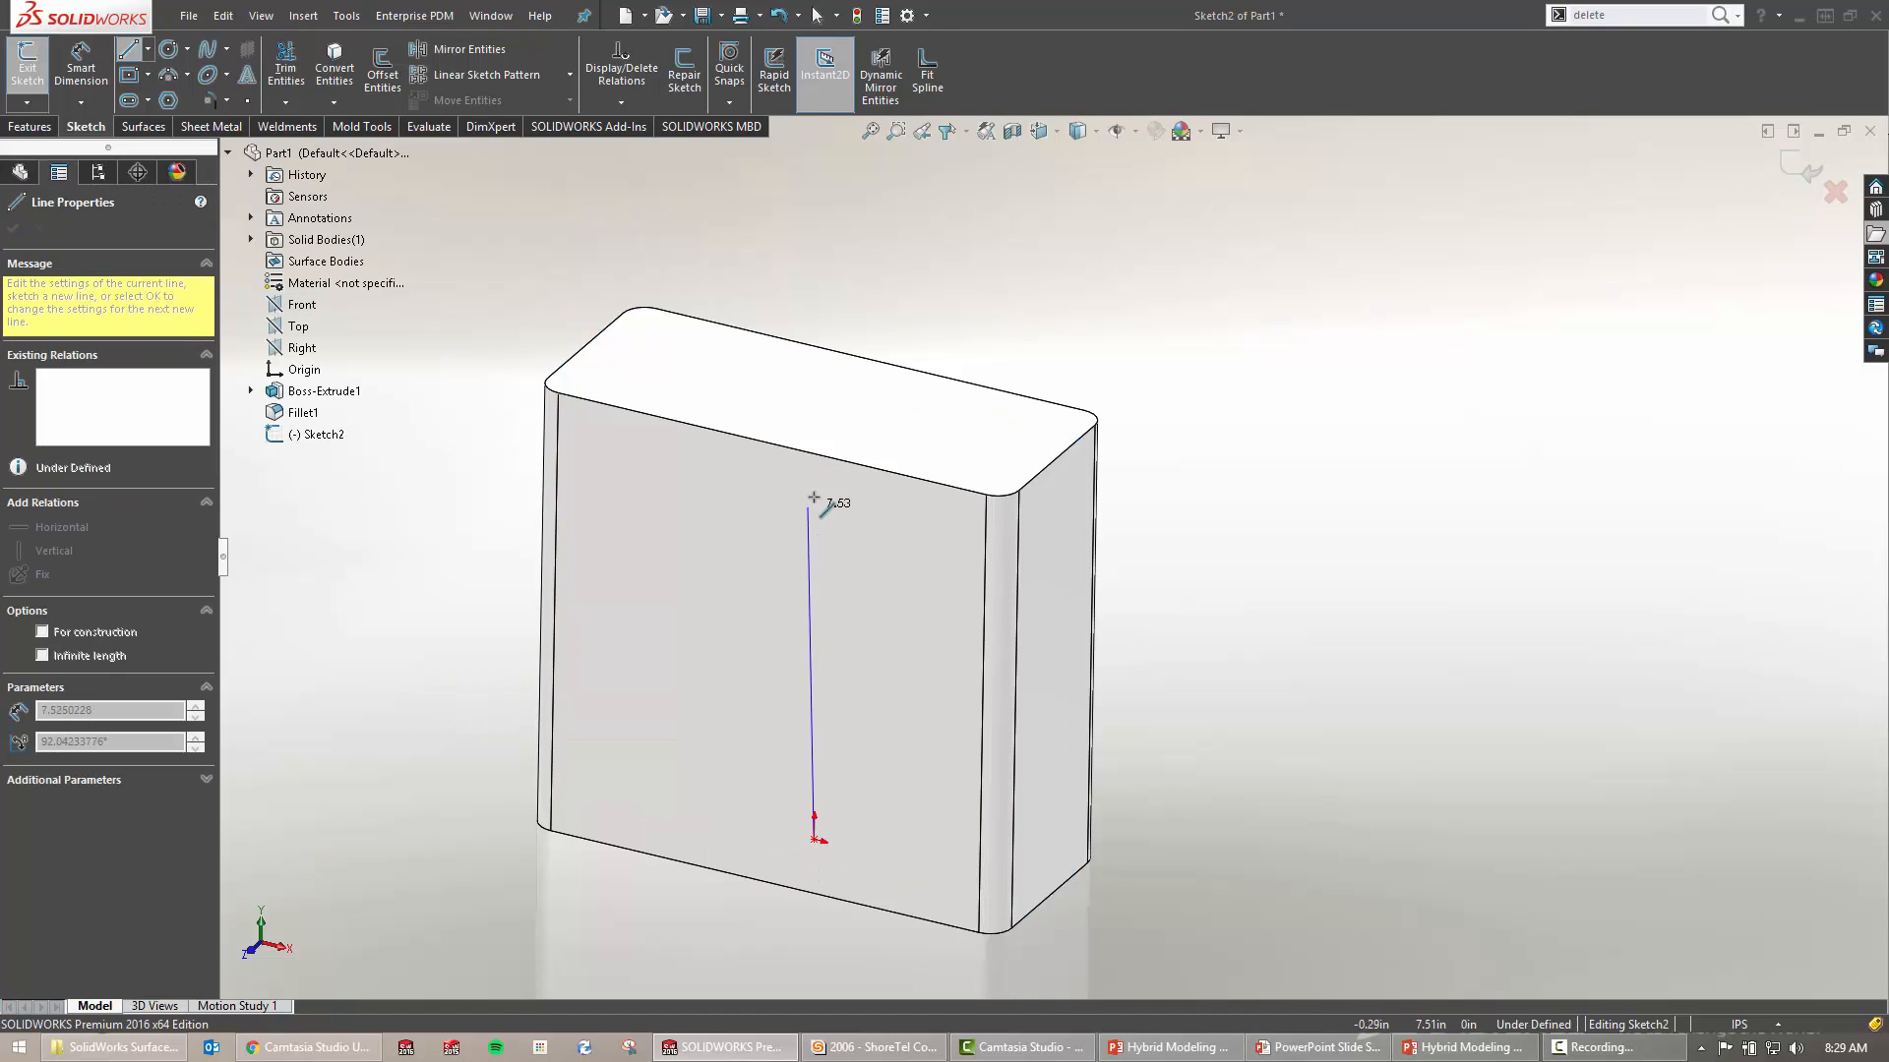
pyautogui.hotkey('ctrl', '1')
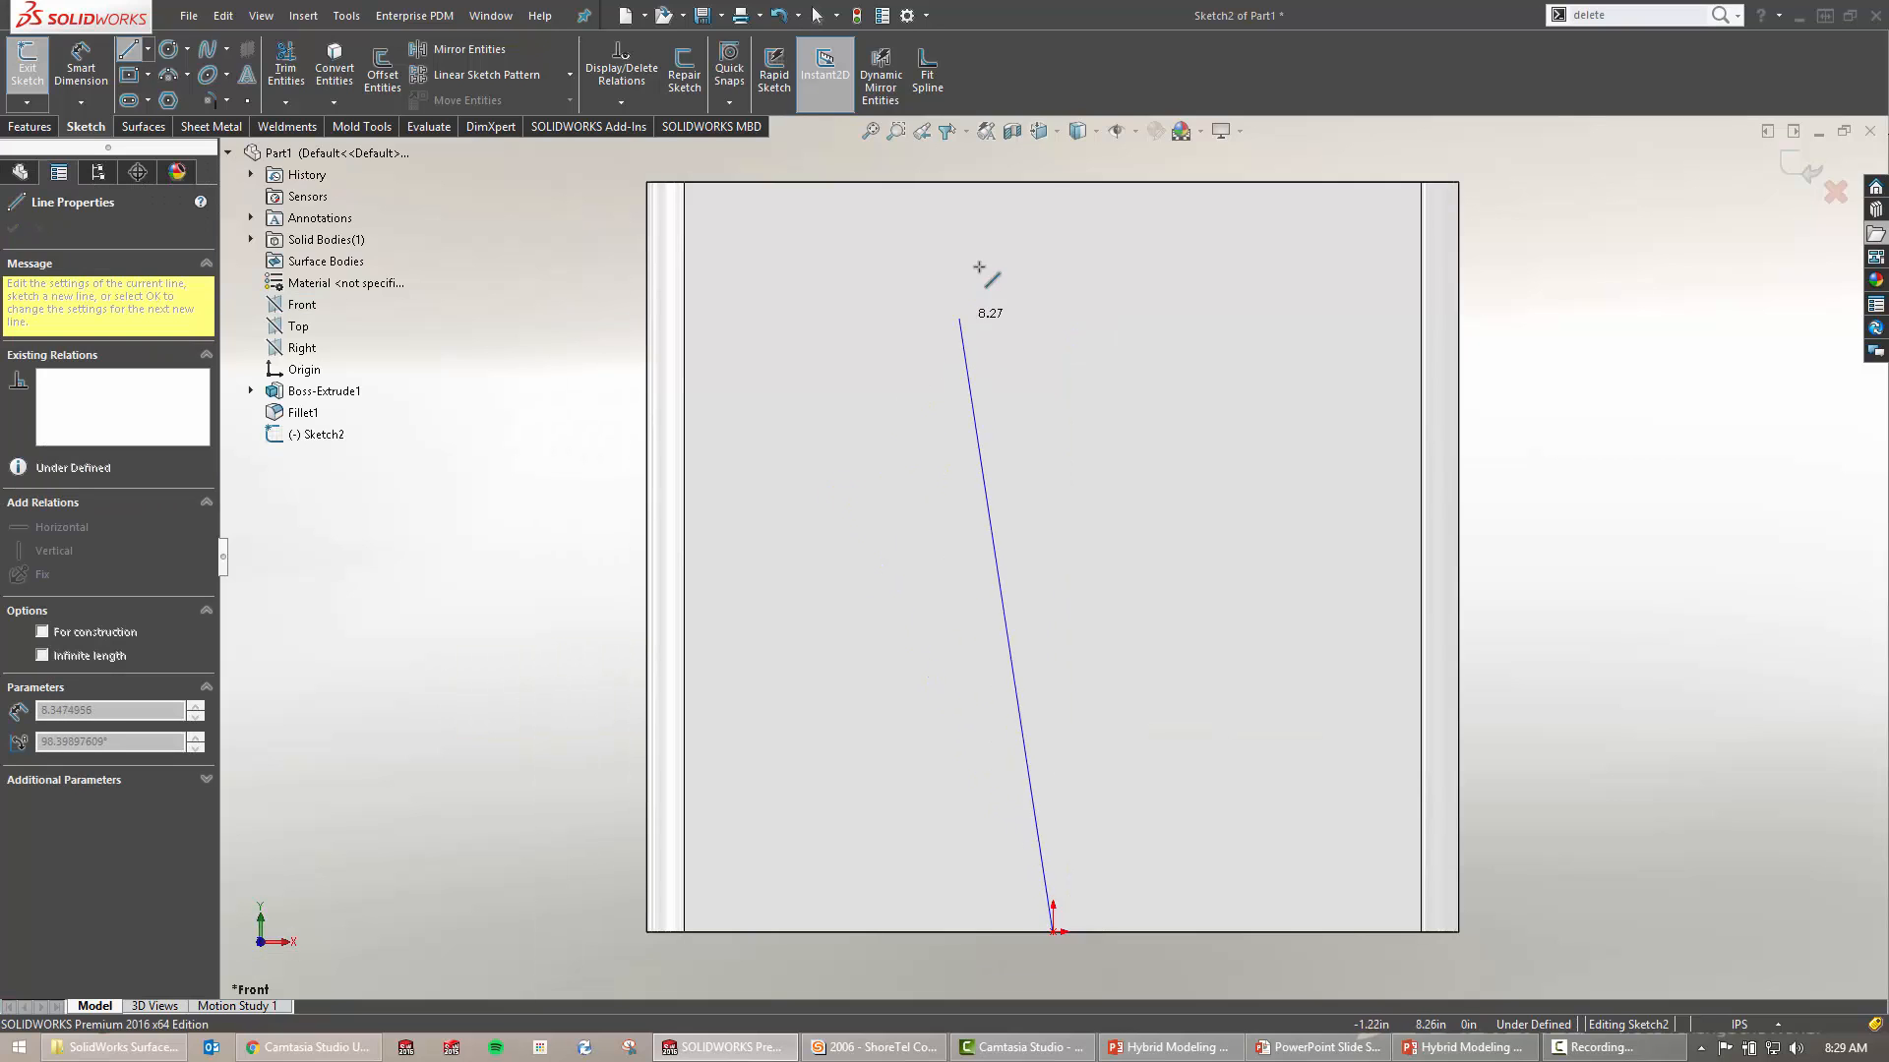
pyautogui.click(1051, 182)
pyautogui.press('Escape')
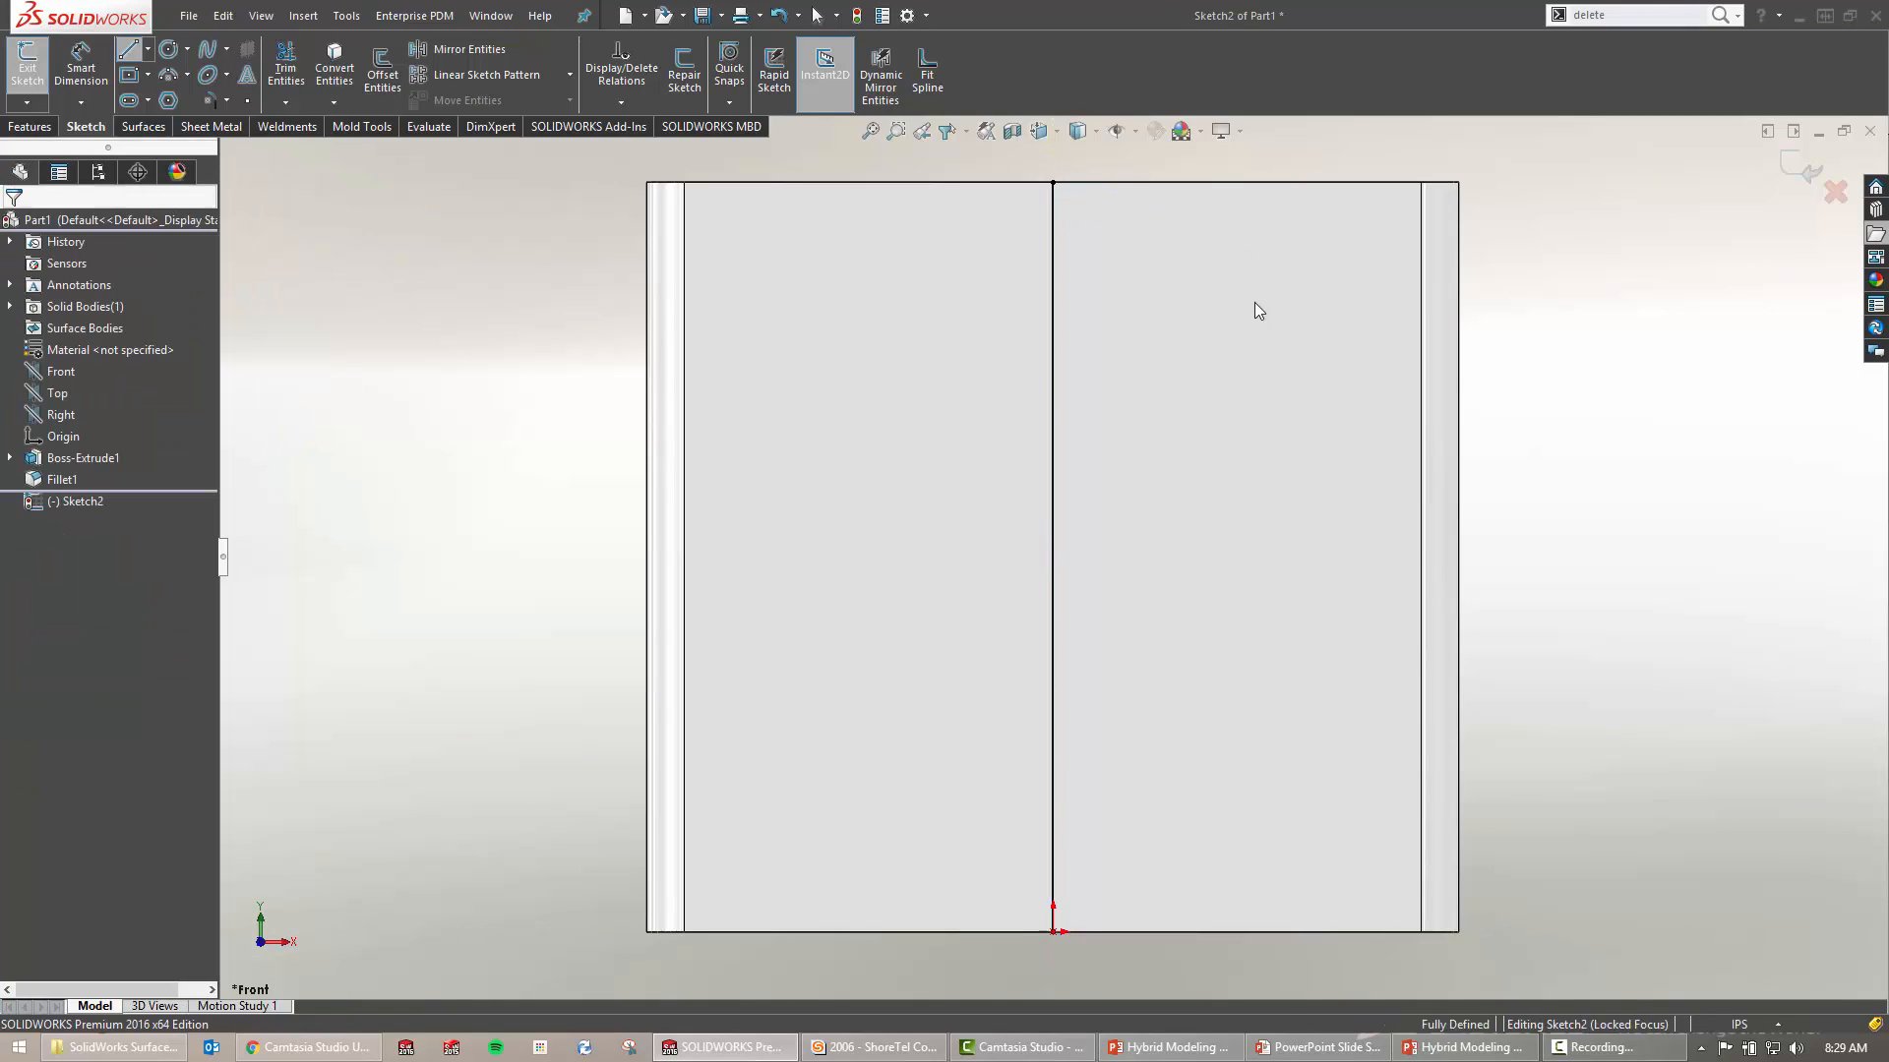
pyautogui.hotkey('ctrl', 'b')
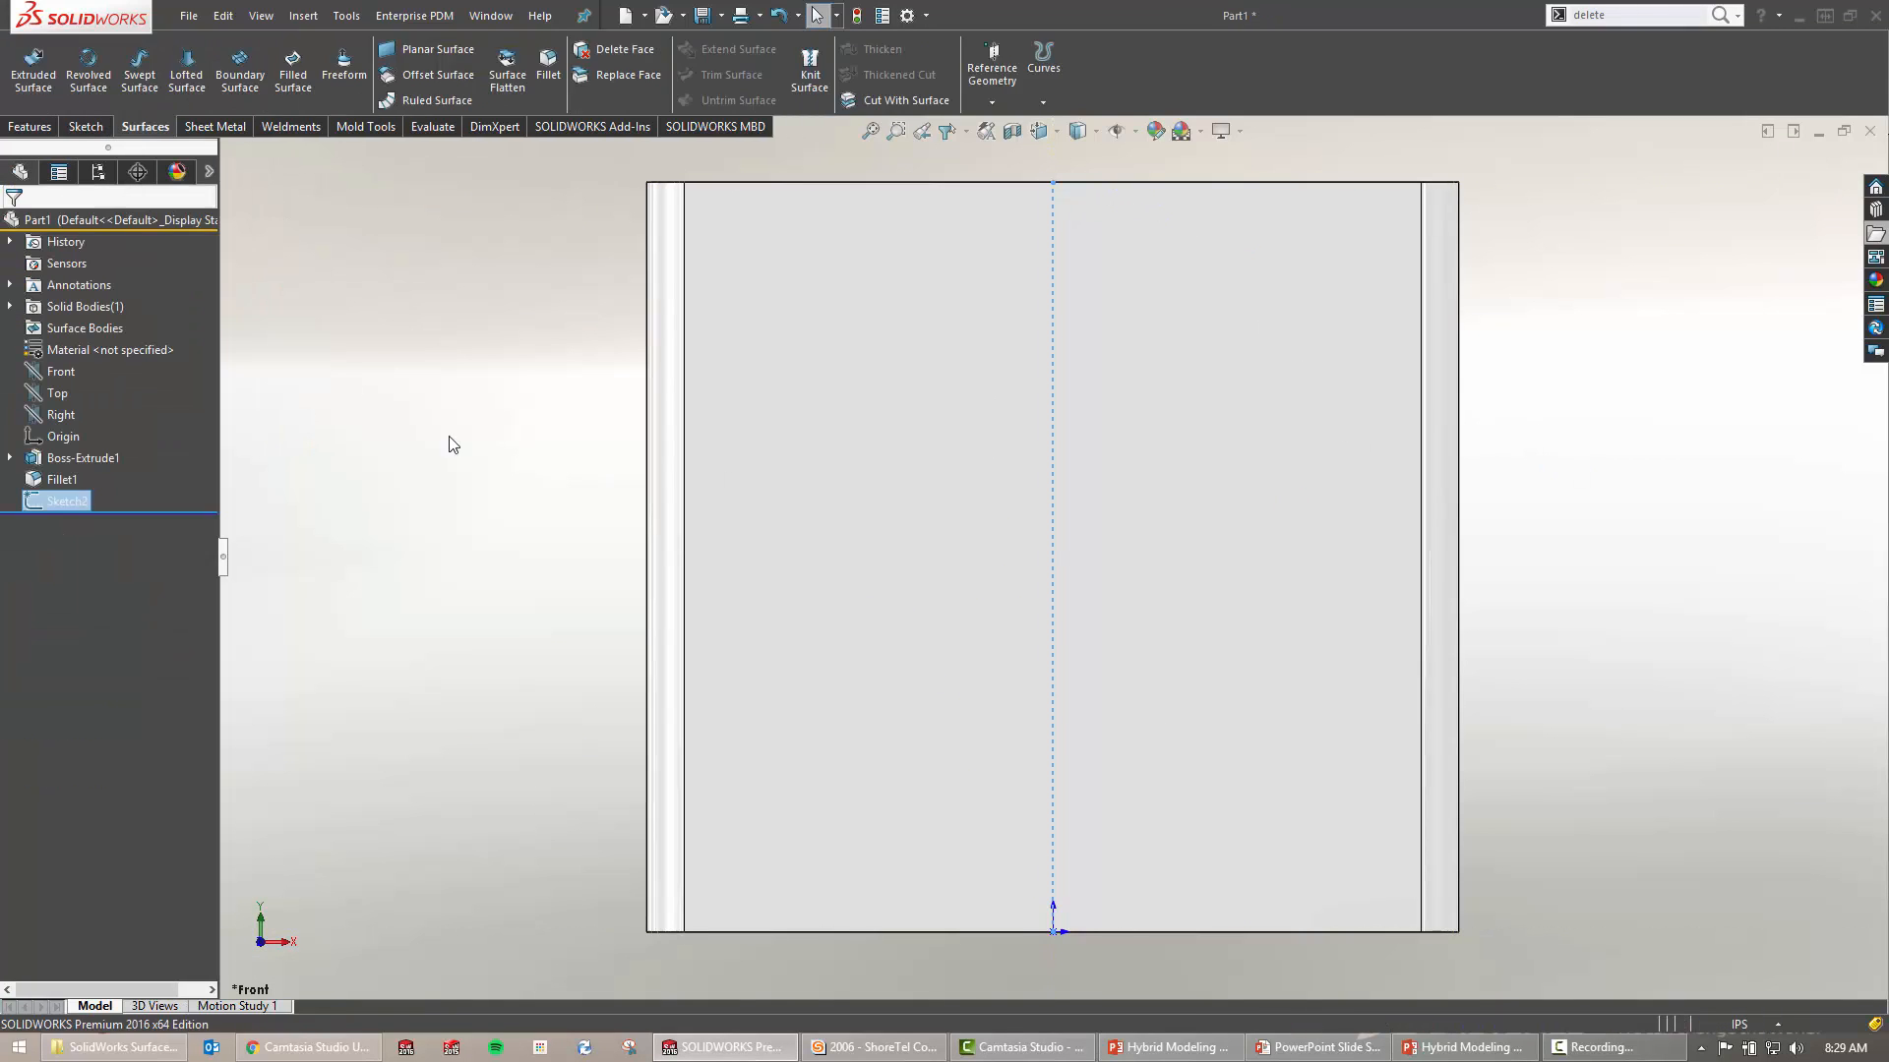
# In a new Front-plane sketch, draw a horizontal line from the origin past the block's right side
pyautogui.click(319, 434)
pyautogui.click(63, 372)
pyautogui.click(81, 336)
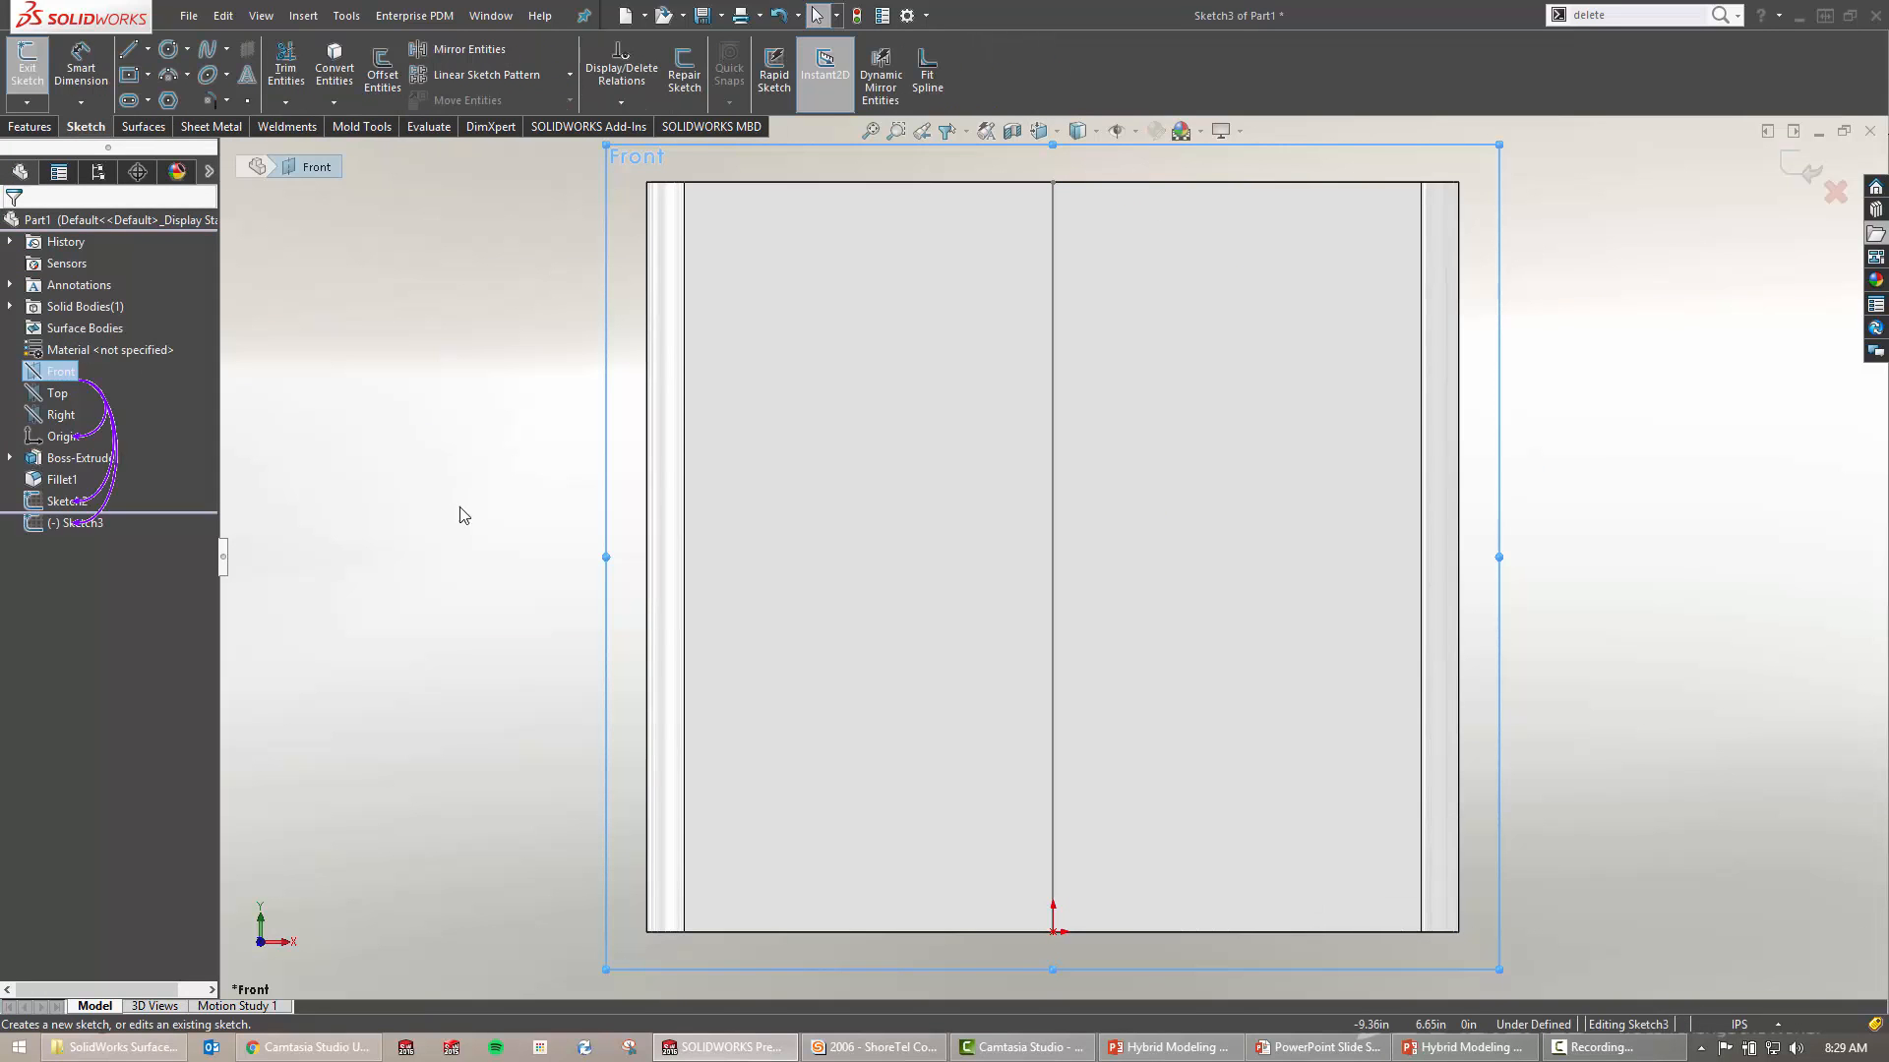
pyautogui.press('s')
pyautogui.press('l')
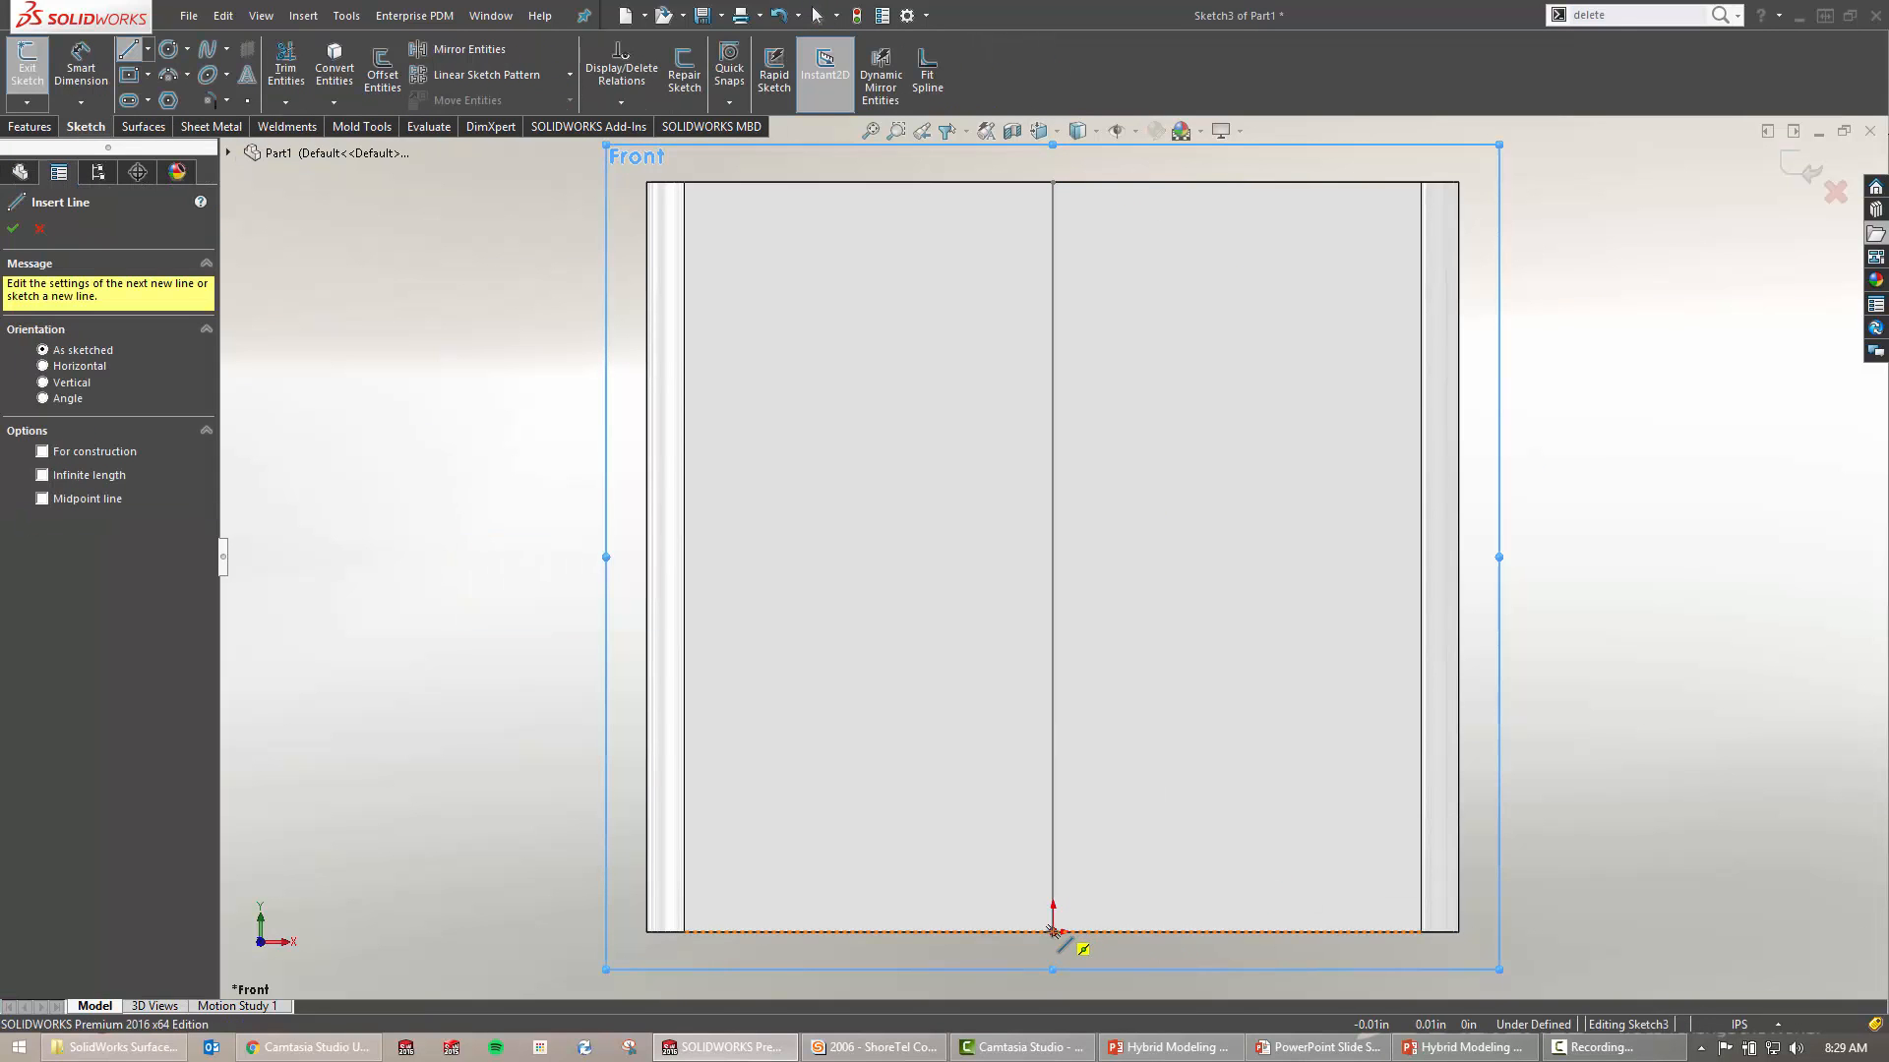
pyautogui.click(1053, 932)
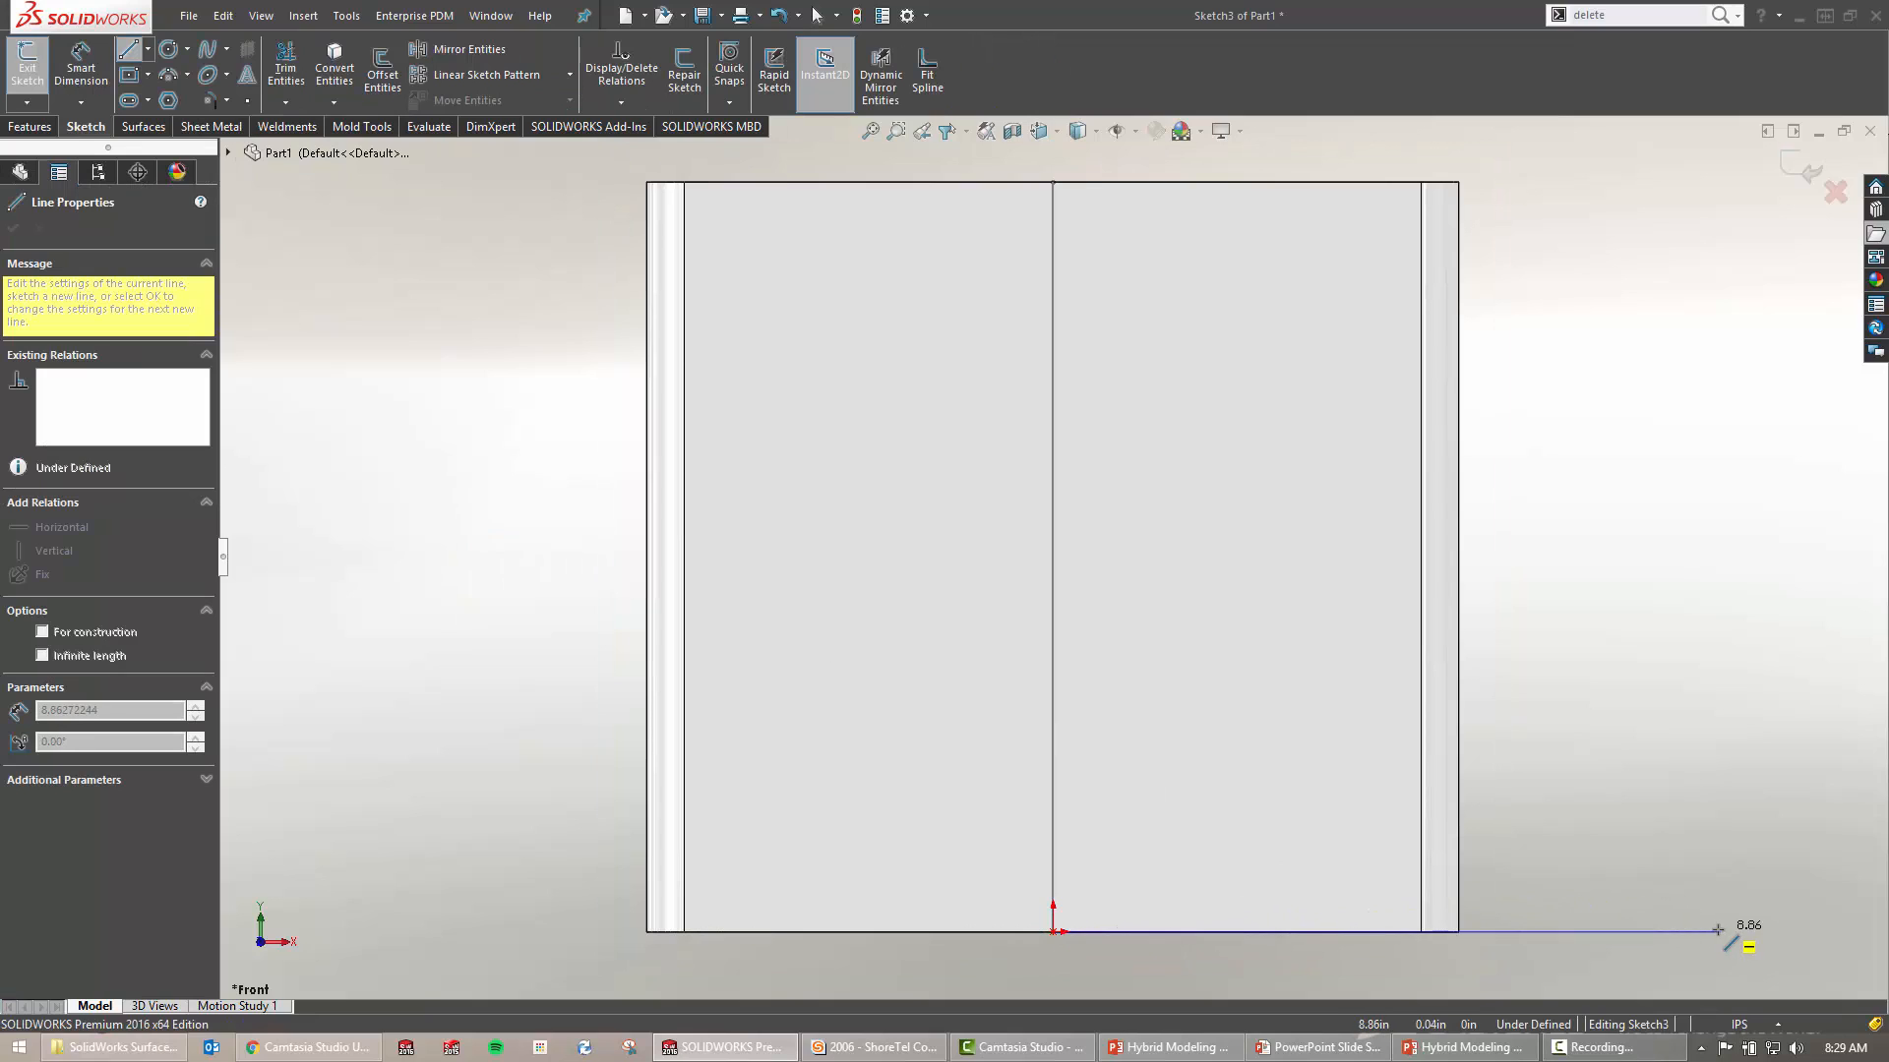
pyautogui.click(1717, 932)
pyautogui.press('Escape')
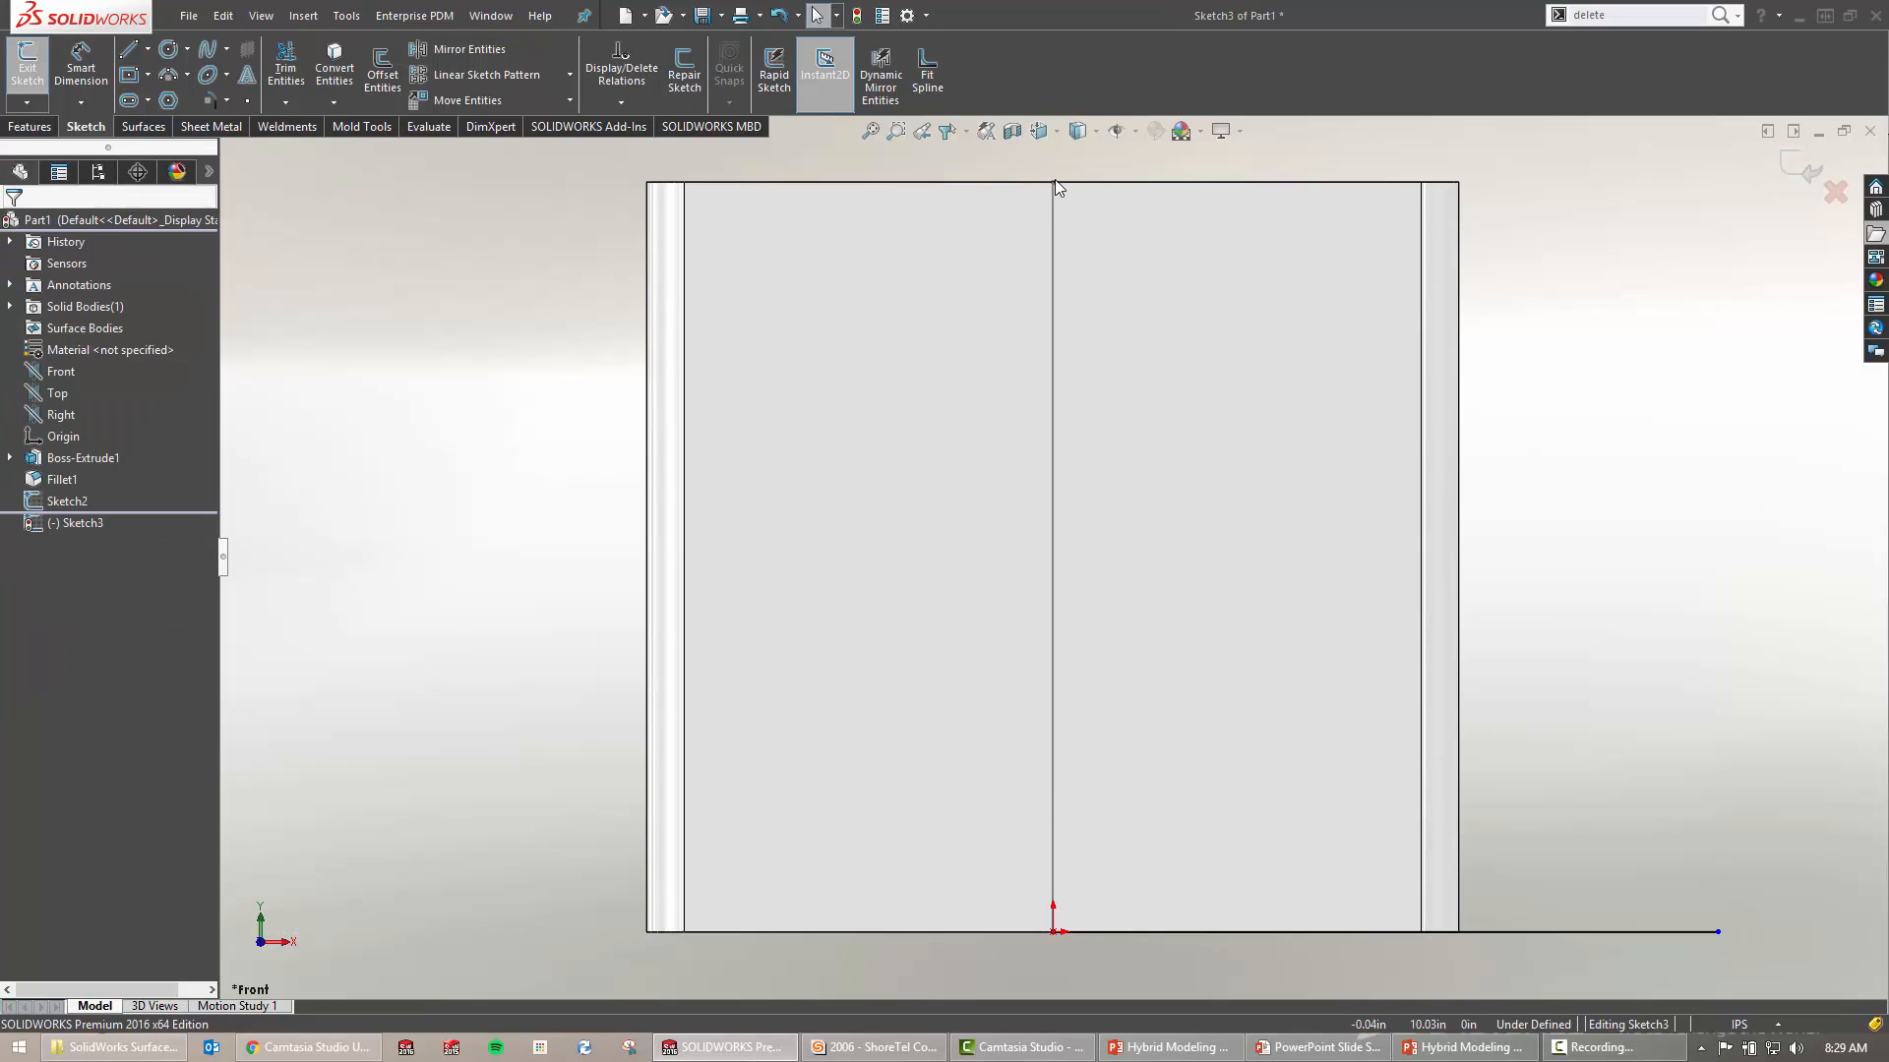
# Check the lengths of the block's top edge and the vertical sketch line
pyautogui.click(1024, 182)
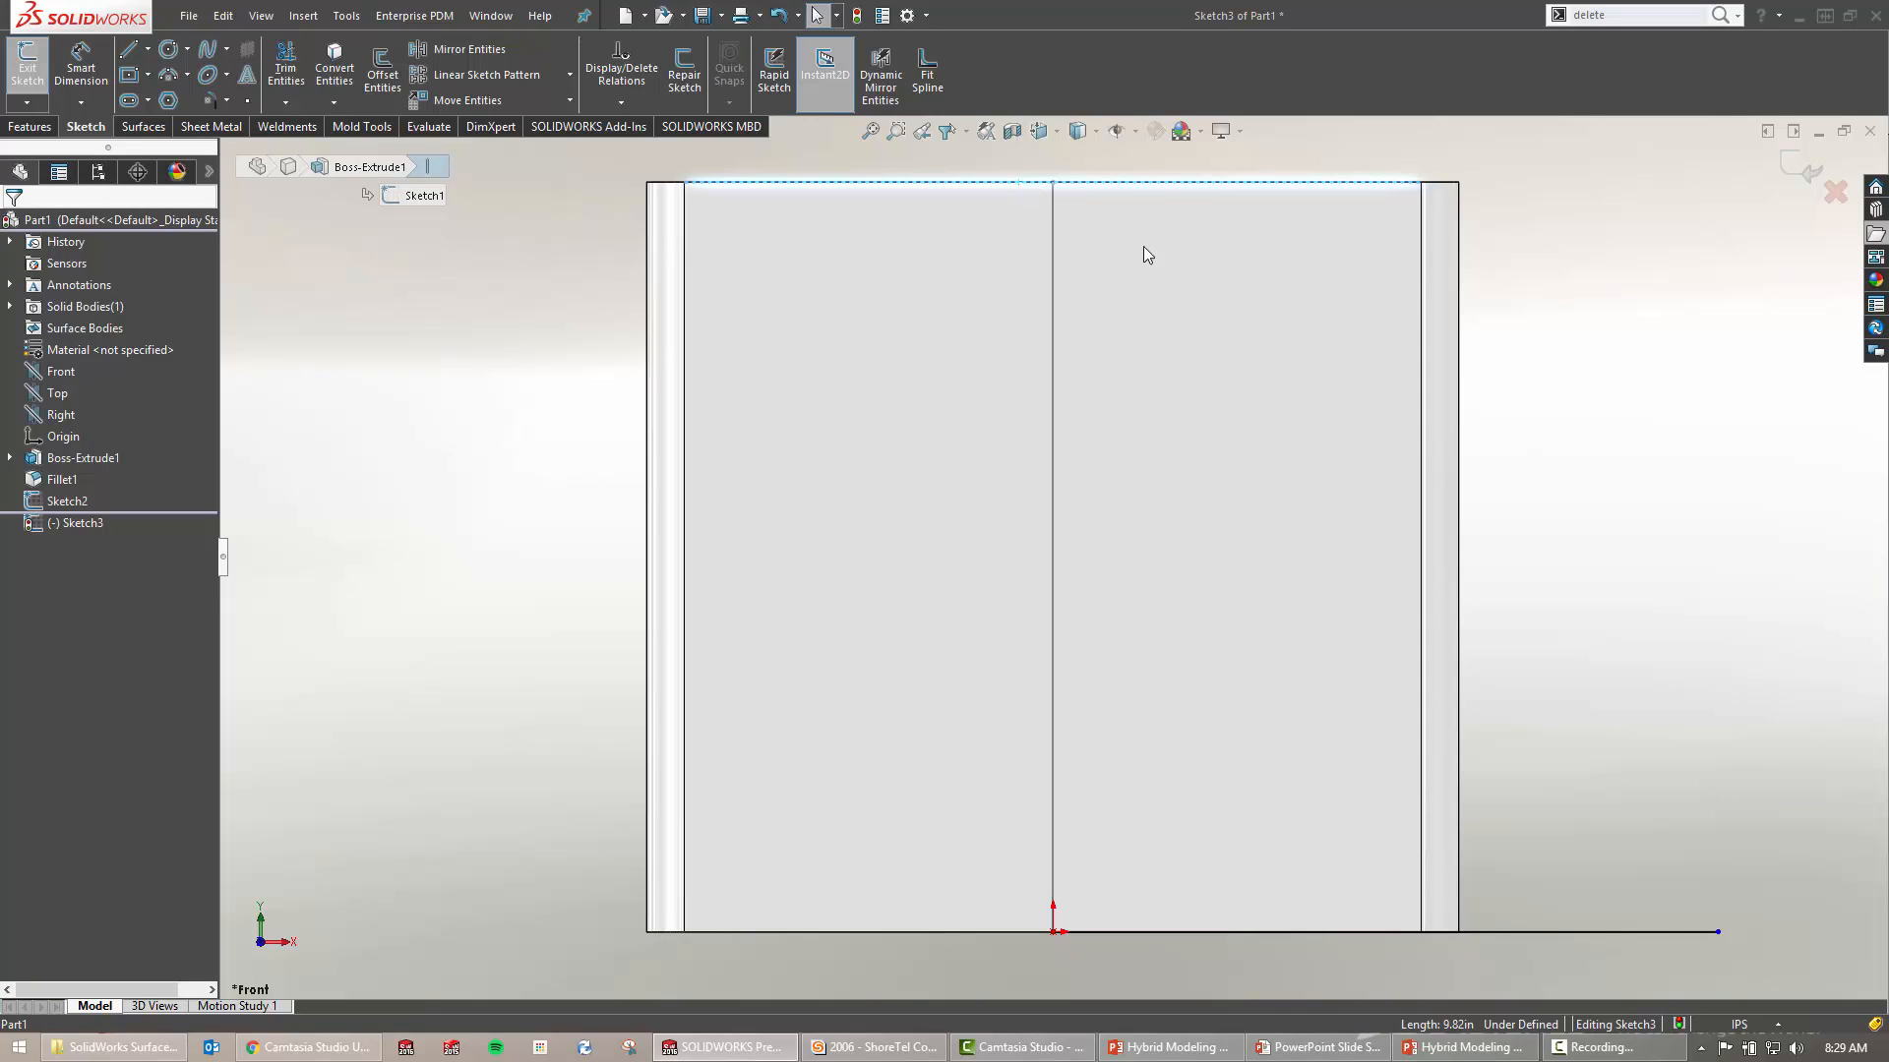
pyautogui.click(1208, 369)
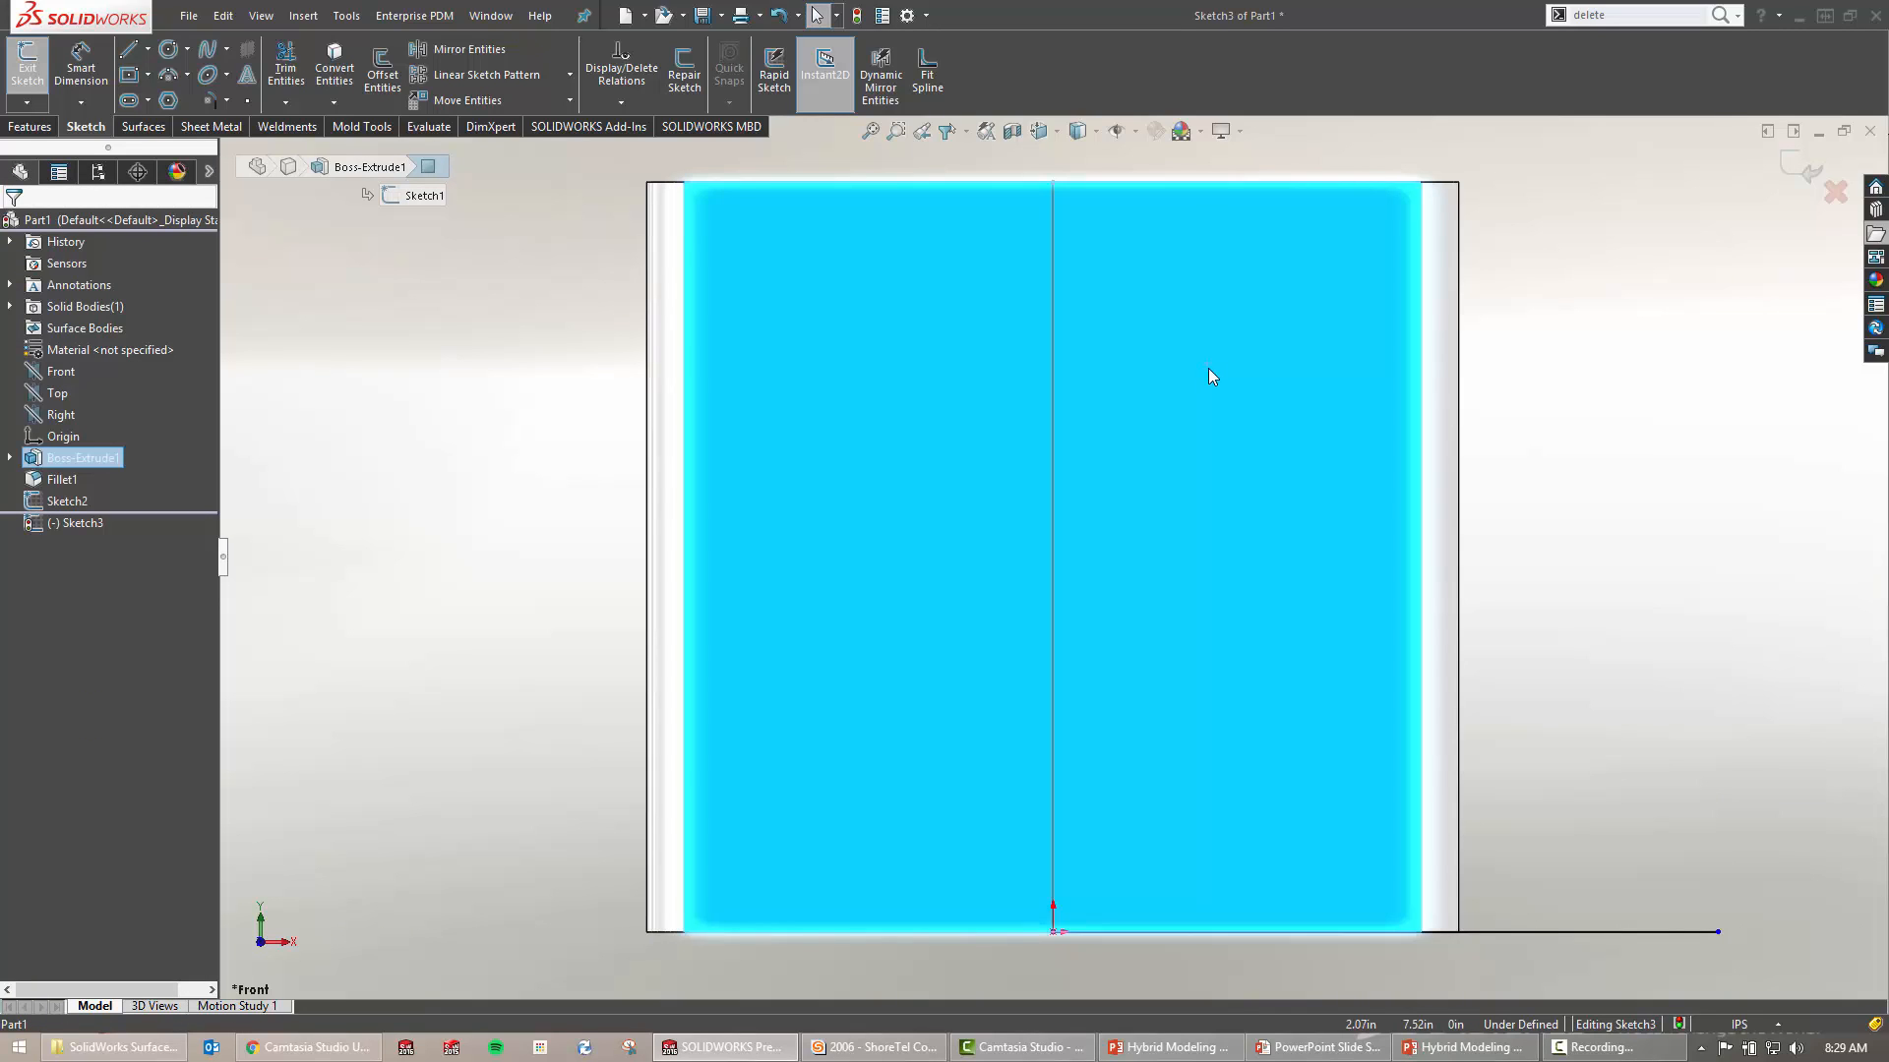
pyautogui.click(1660, 466)
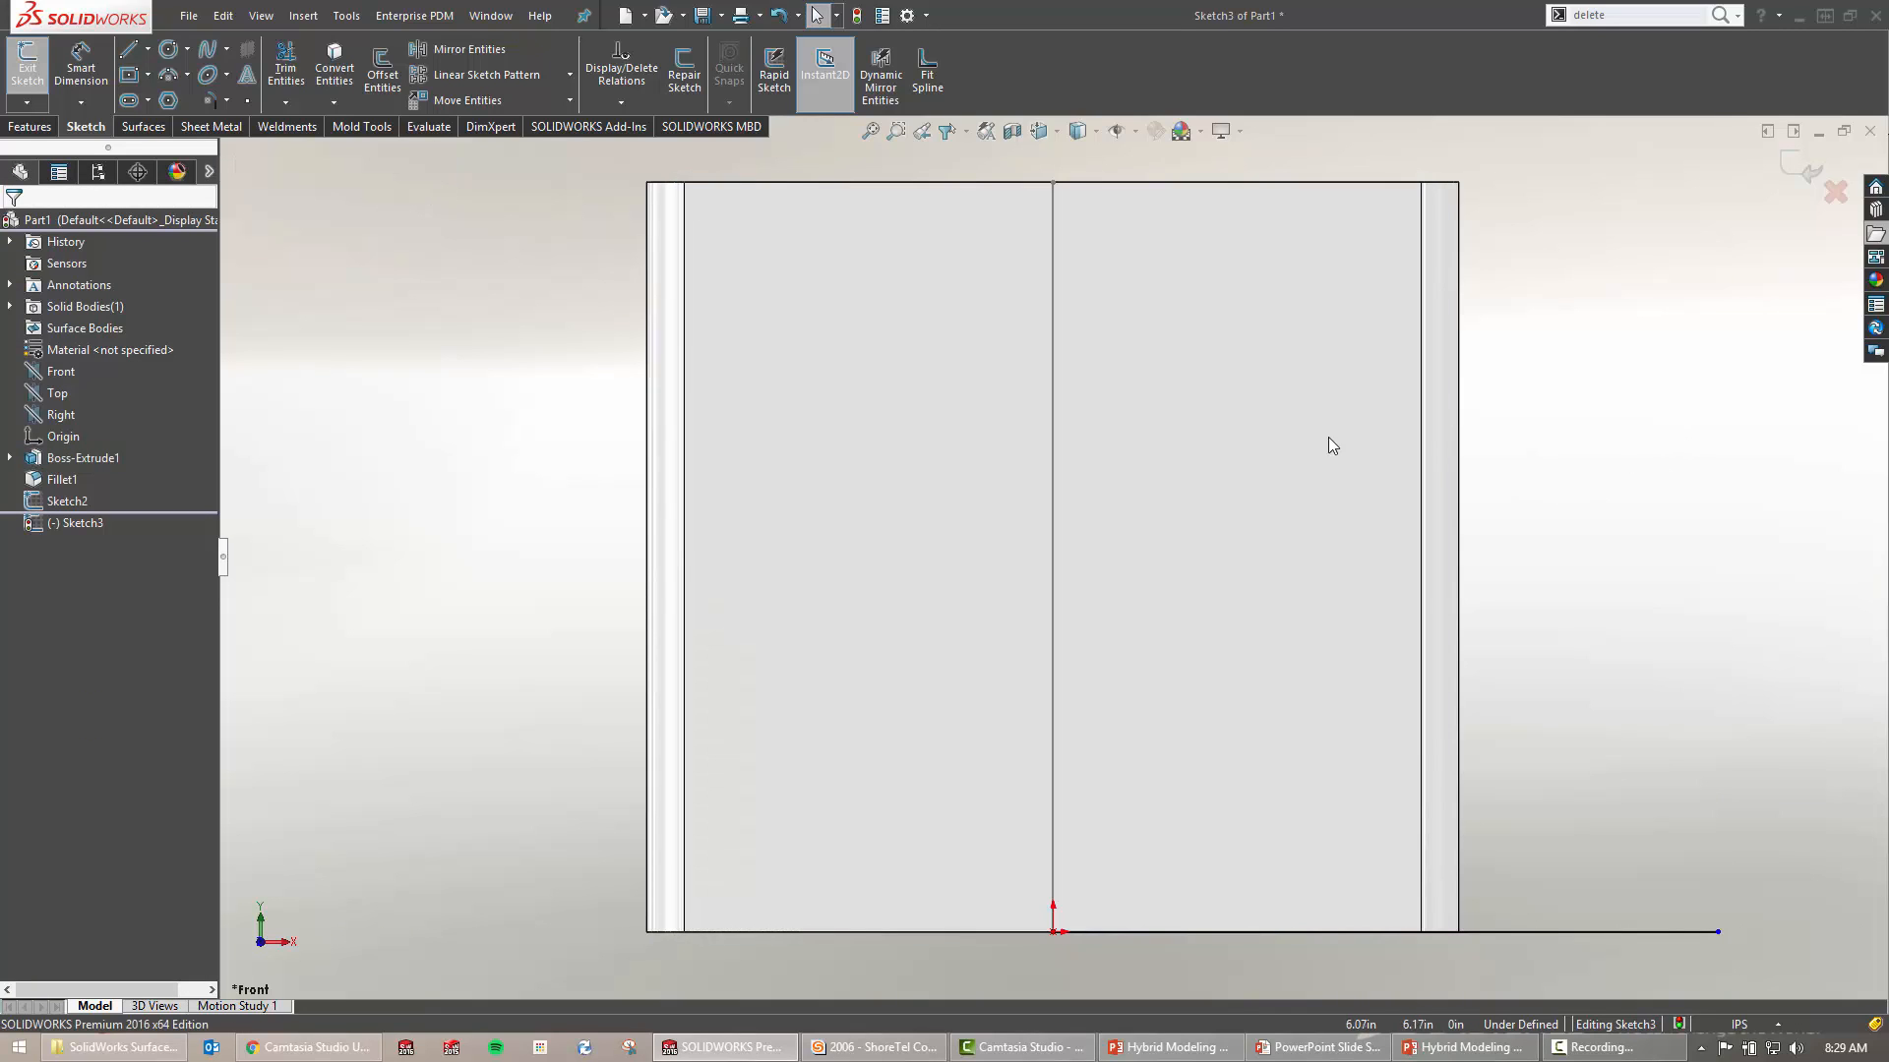
pyautogui.click(1055, 245)
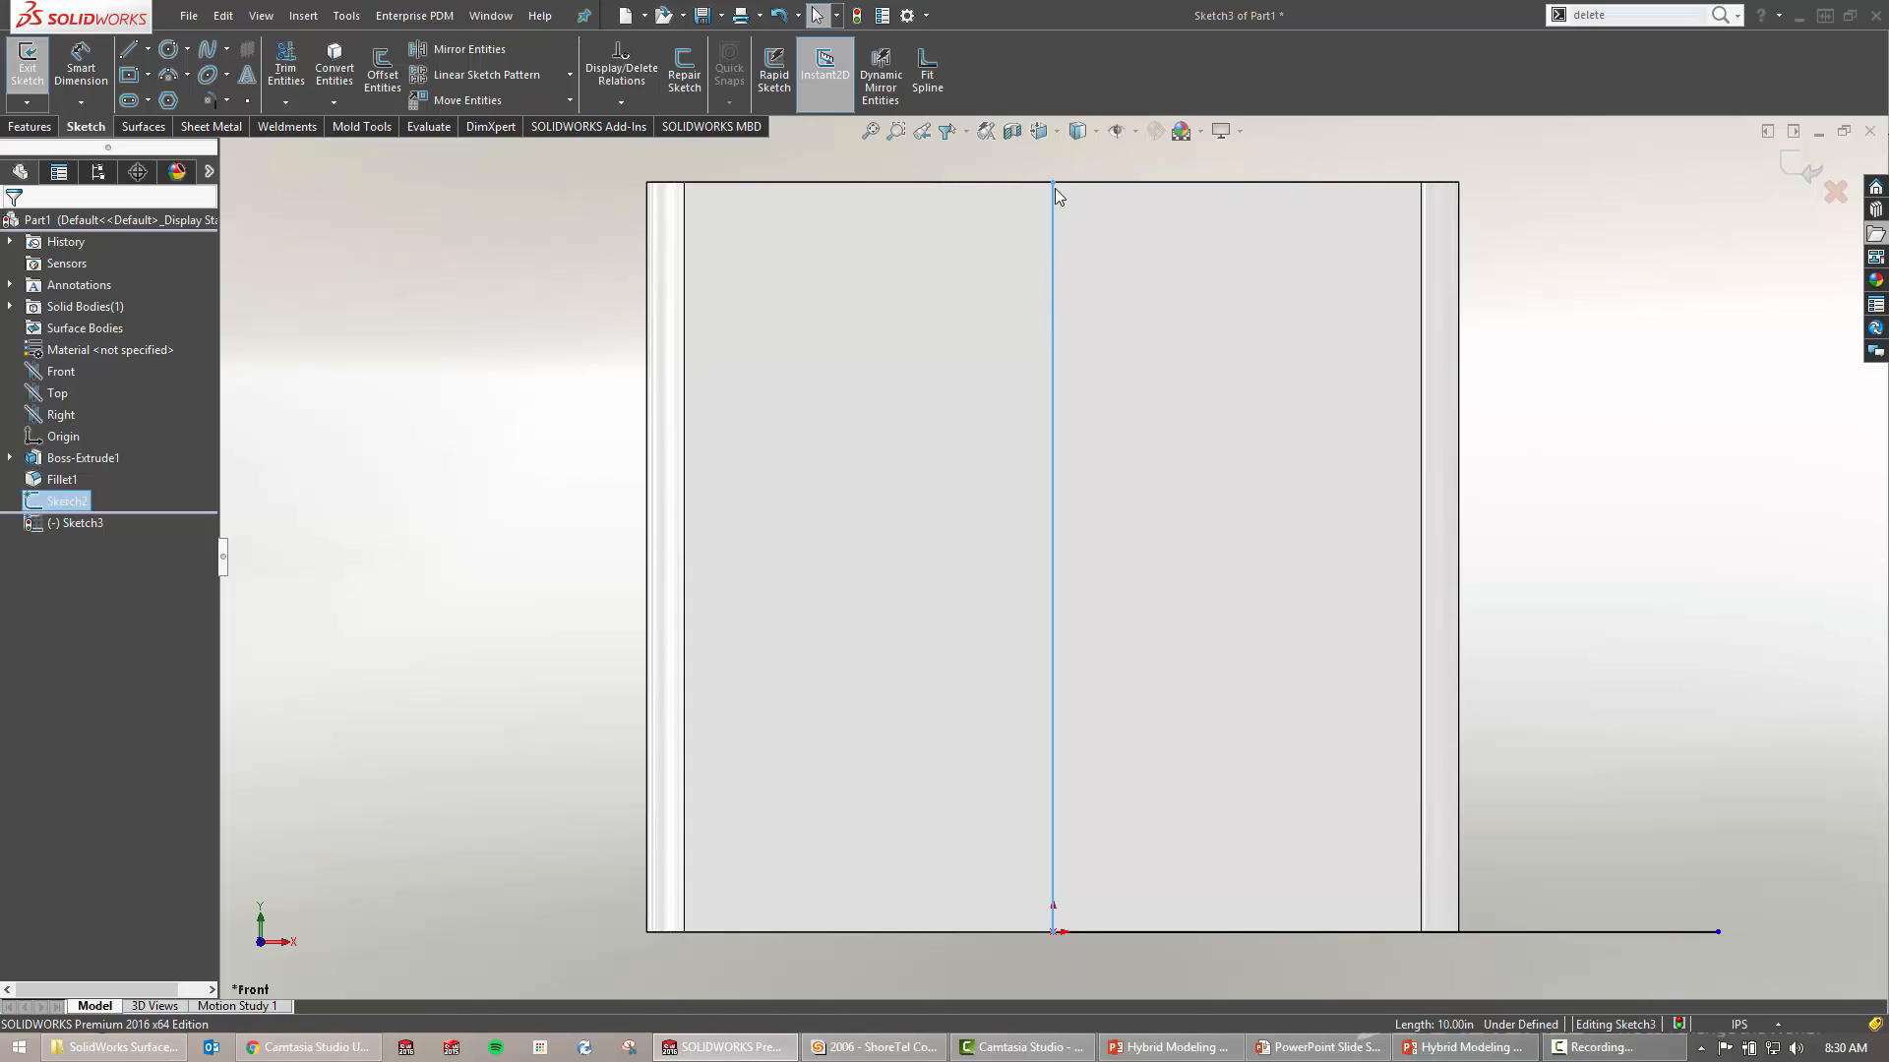
pyautogui.click(1695, 605)
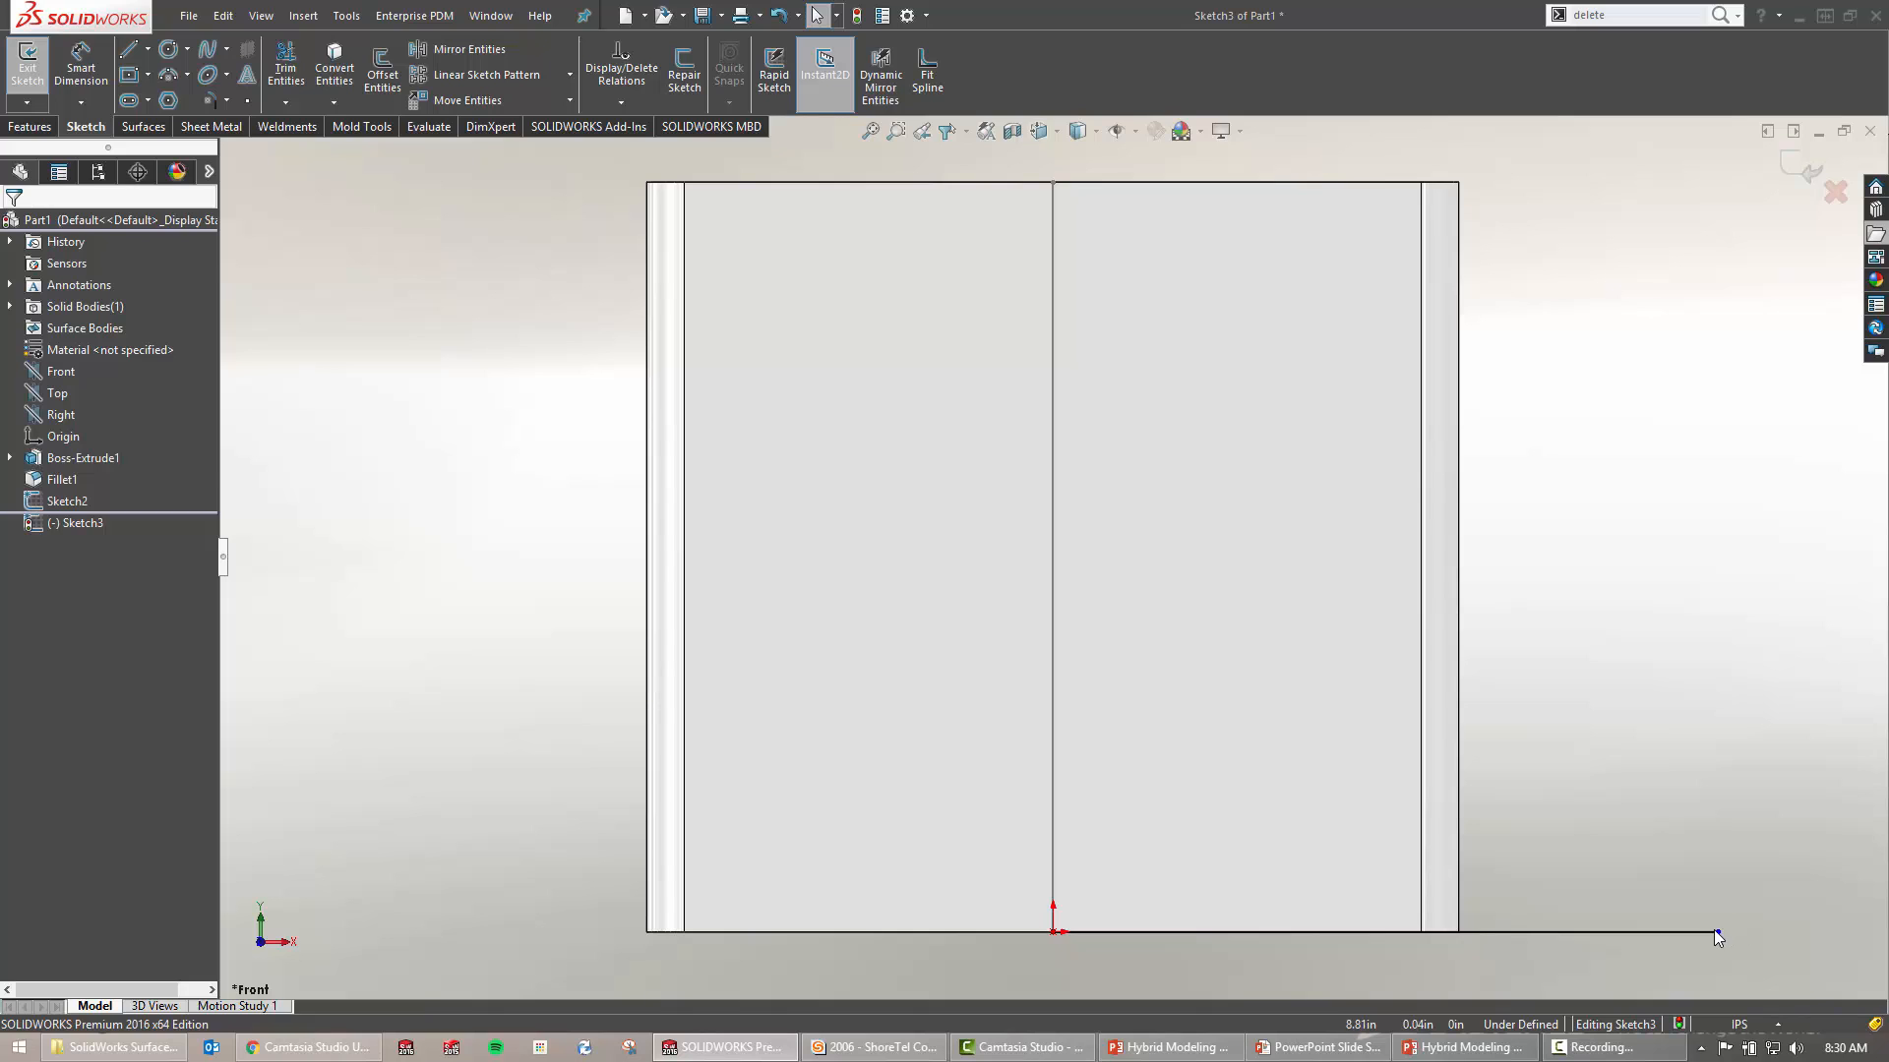
# Drag the horizontal line's right endpoint further out and exit Sketch3
pyautogui.moveTo(1716, 932)
pyautogui.mouseDown()
pyautogui.moveTo(1842, 921)
pyautogui.moveTo(1719, 926)
pyautogui.moveTo(1752, 932)
pyautogui.mouseUp()
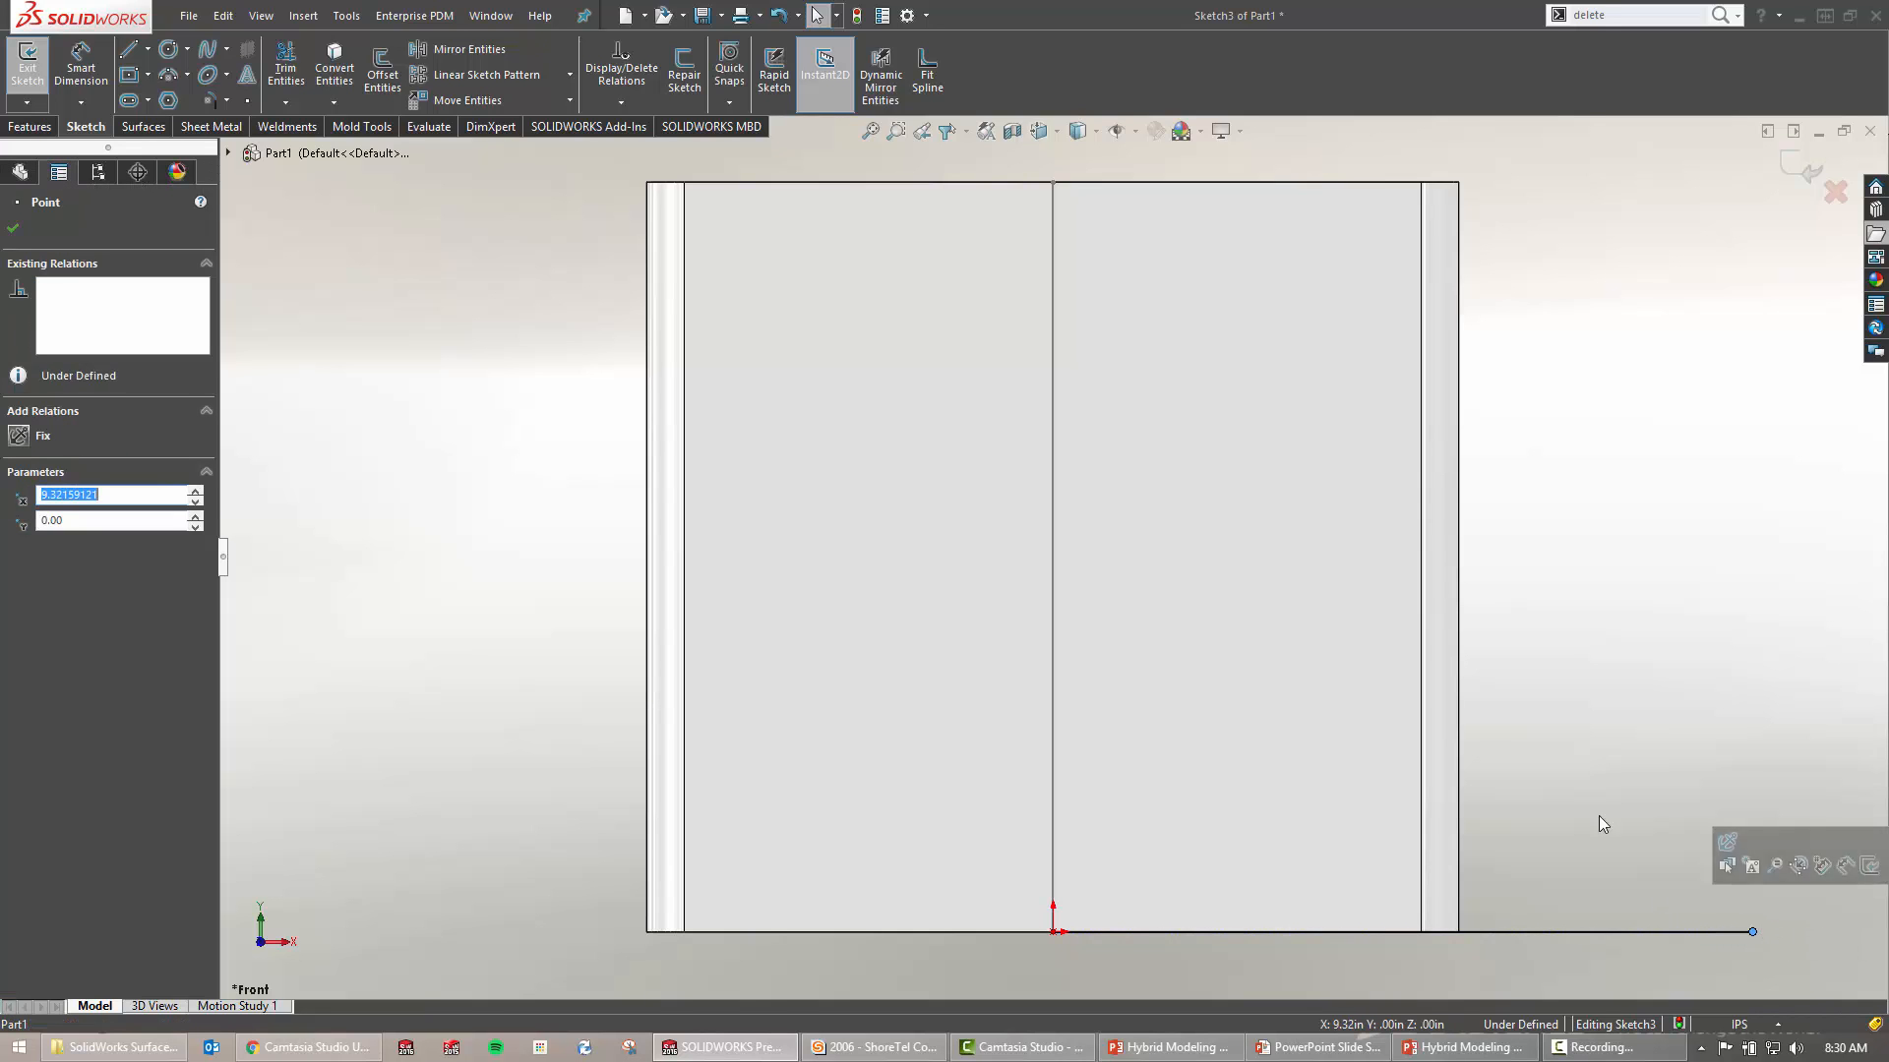
pyautogui.click(1551, 655)
pyautogui.hotkey('ctrl', 'b')
pyautogui.moveTo(1524, 631)
pyautogui.mouseDown(button='middle')
pyautogui.moveTo(1545, 630)
pyautogui.moveTo(1527, 684)
pyautogui.moveTo(1433, 573)
pyautogui.mouseUp(button='middle')
# Start a swept surface with Sketch3 as profile and the vertical Sketch2 line as path
pyautogui.press('s')
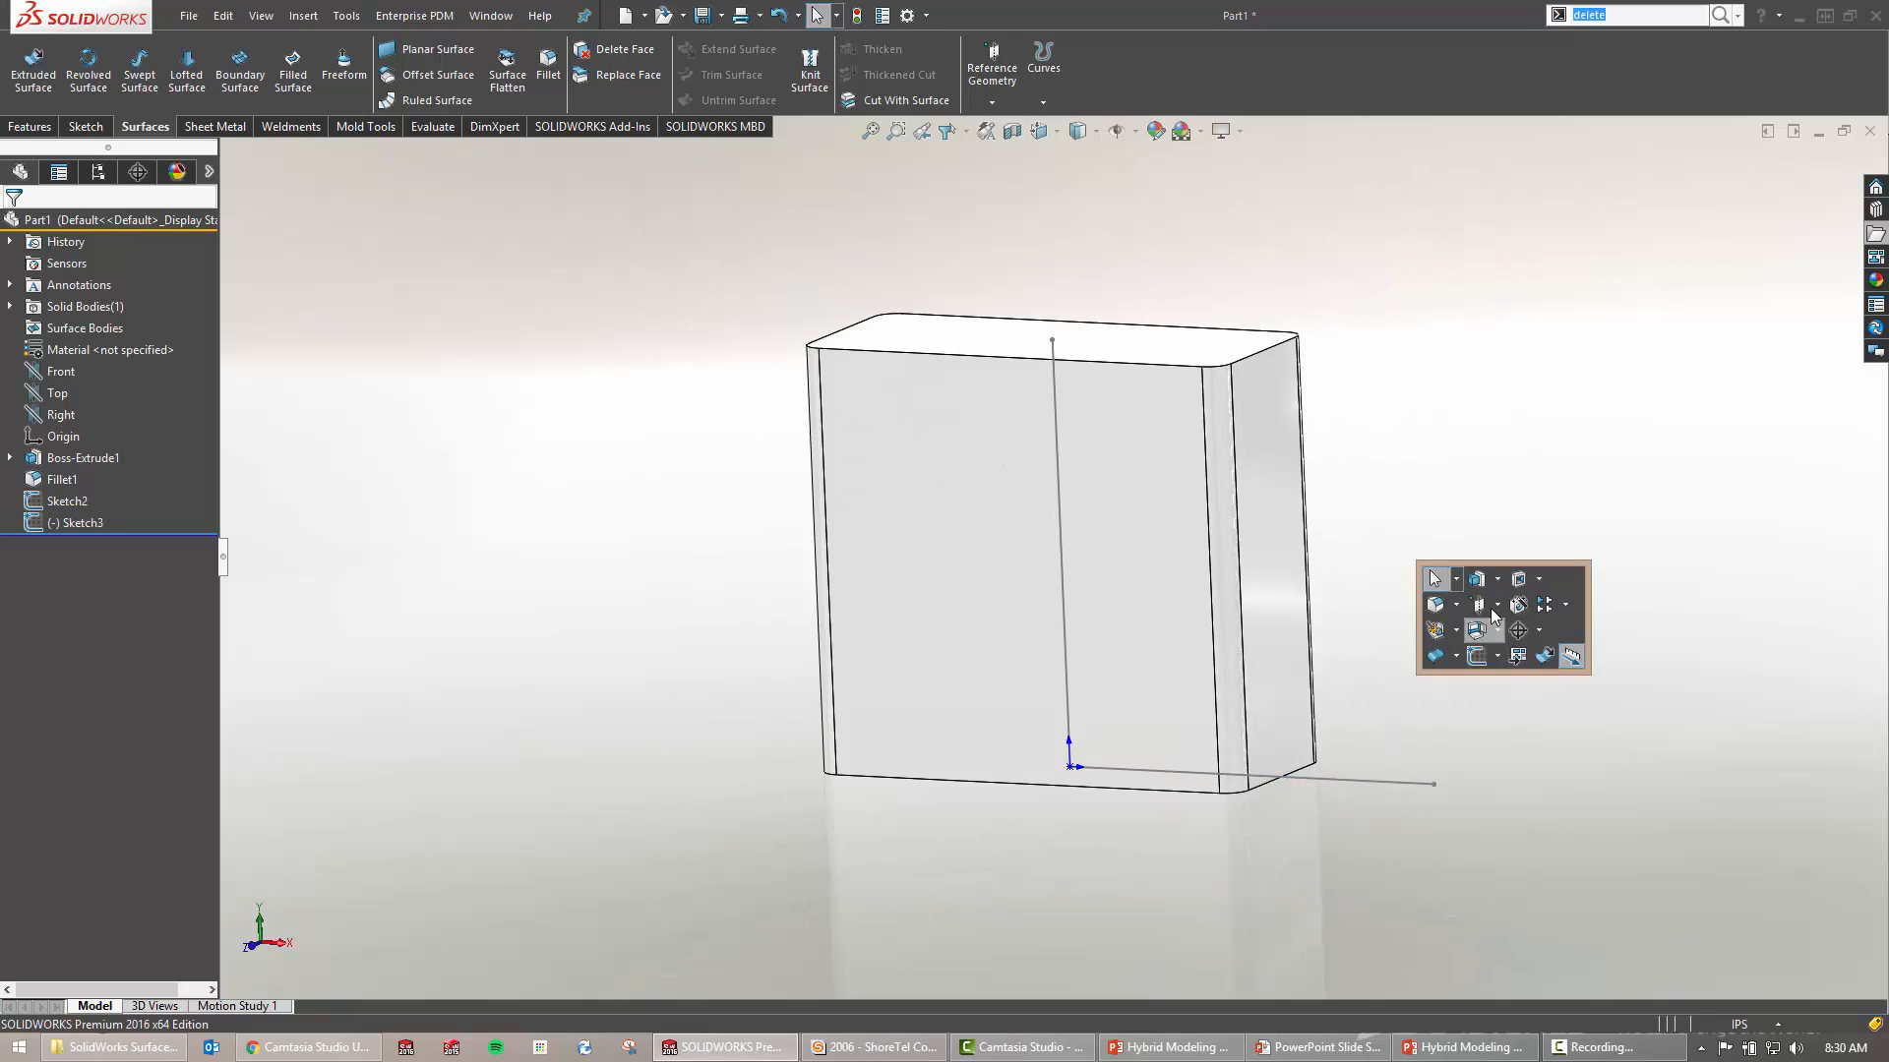
pyautogui.click(1442, 655)
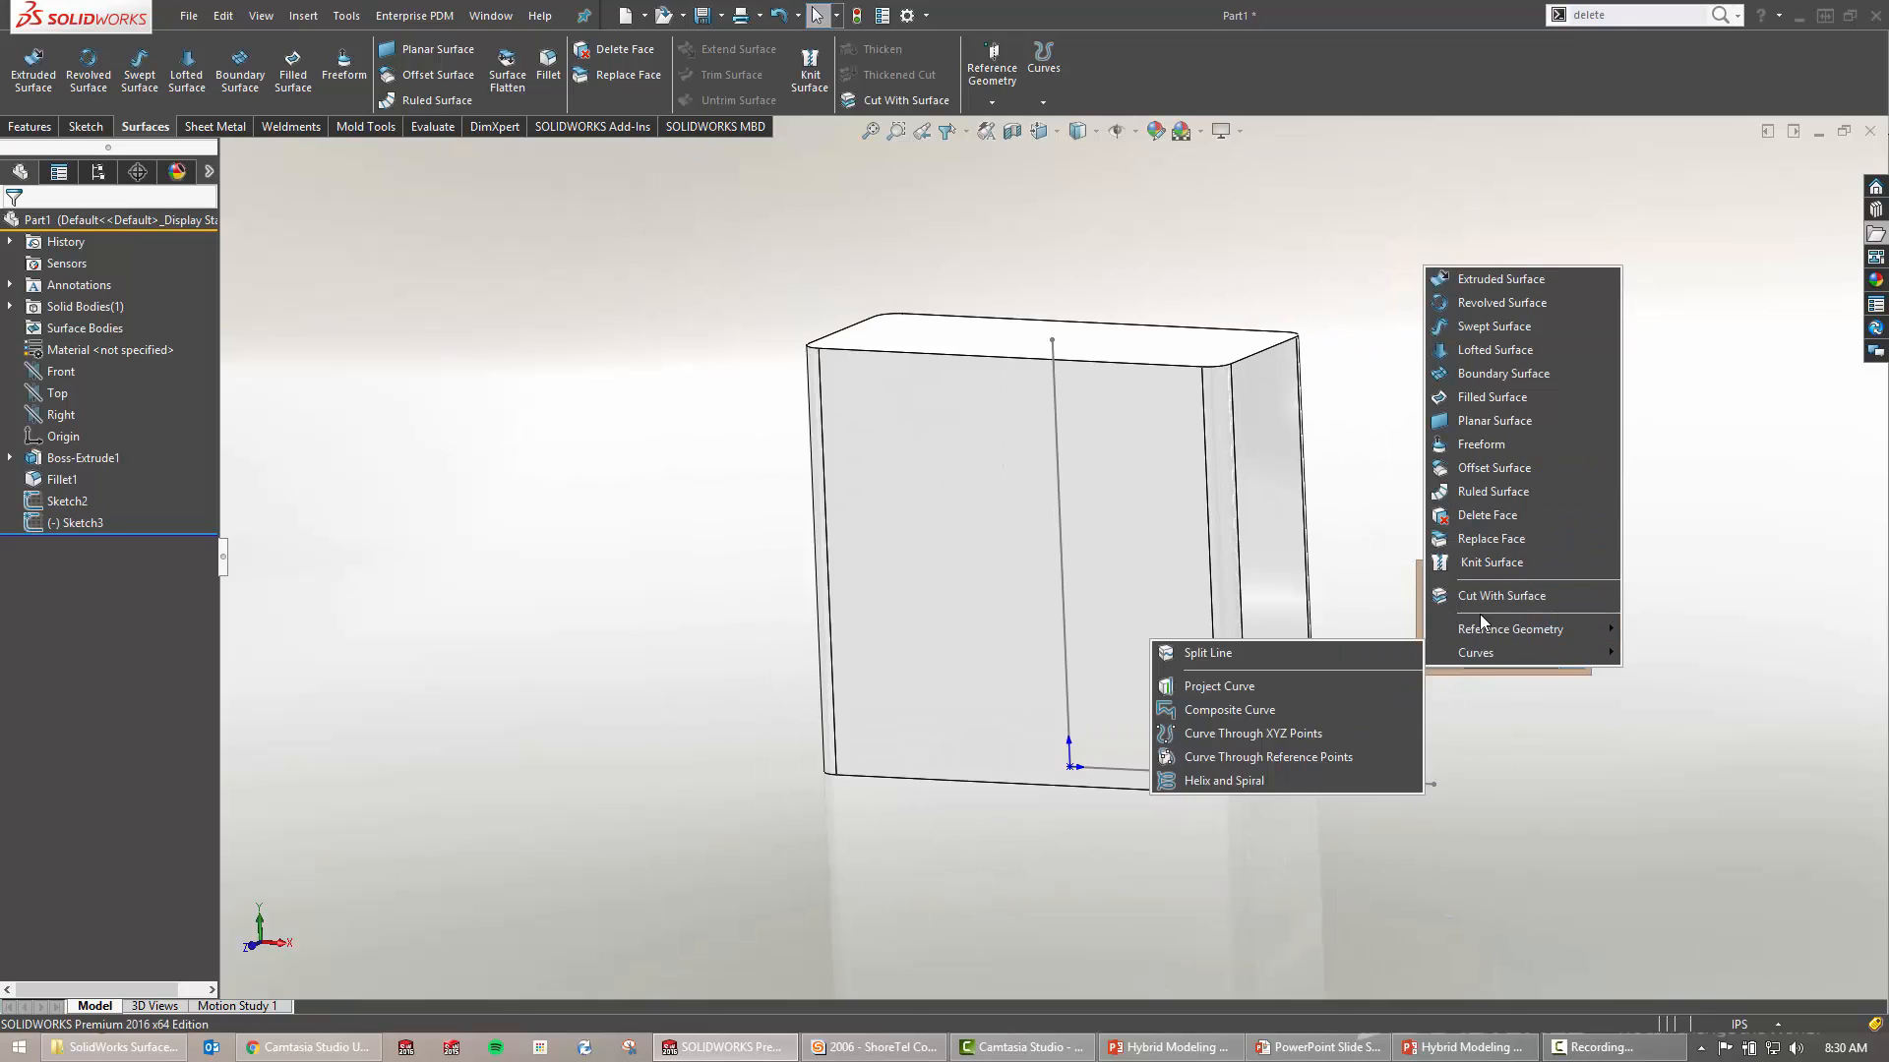
pyautogui.click(1509, 329)
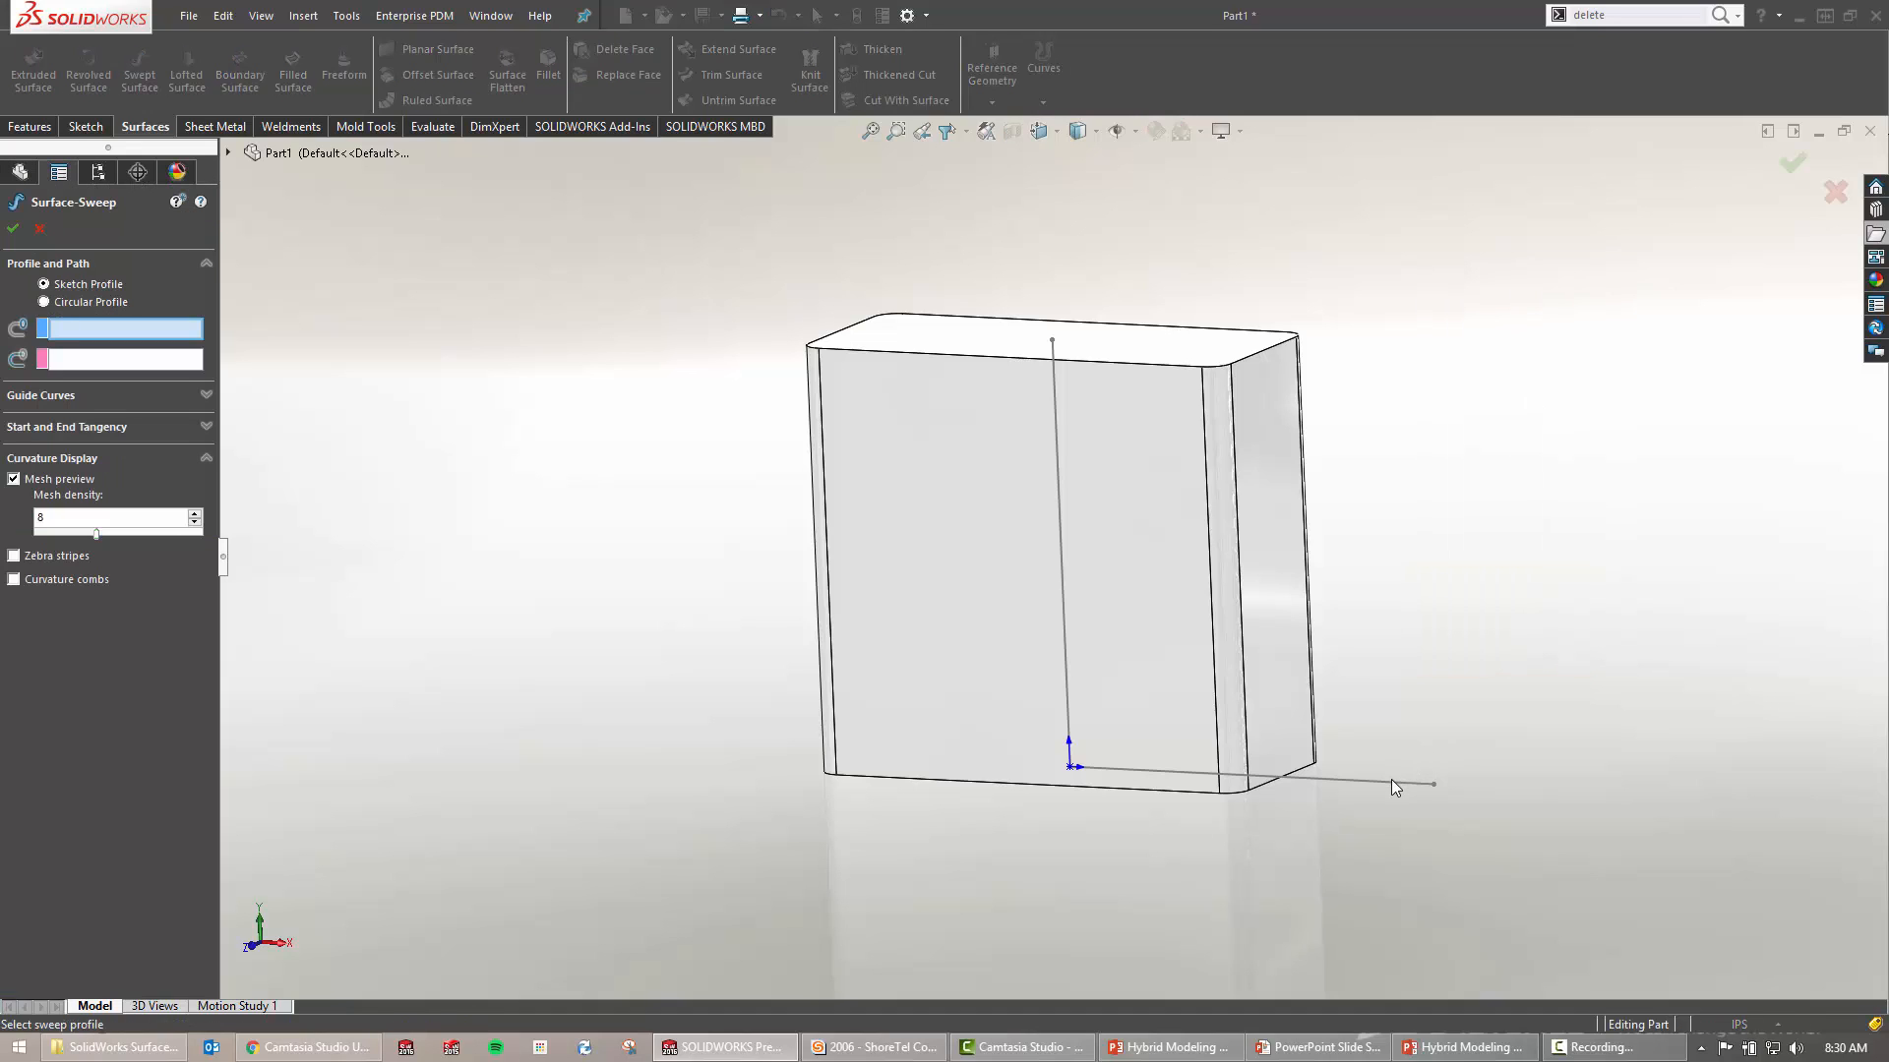
pyautogui.click(1060, 549)
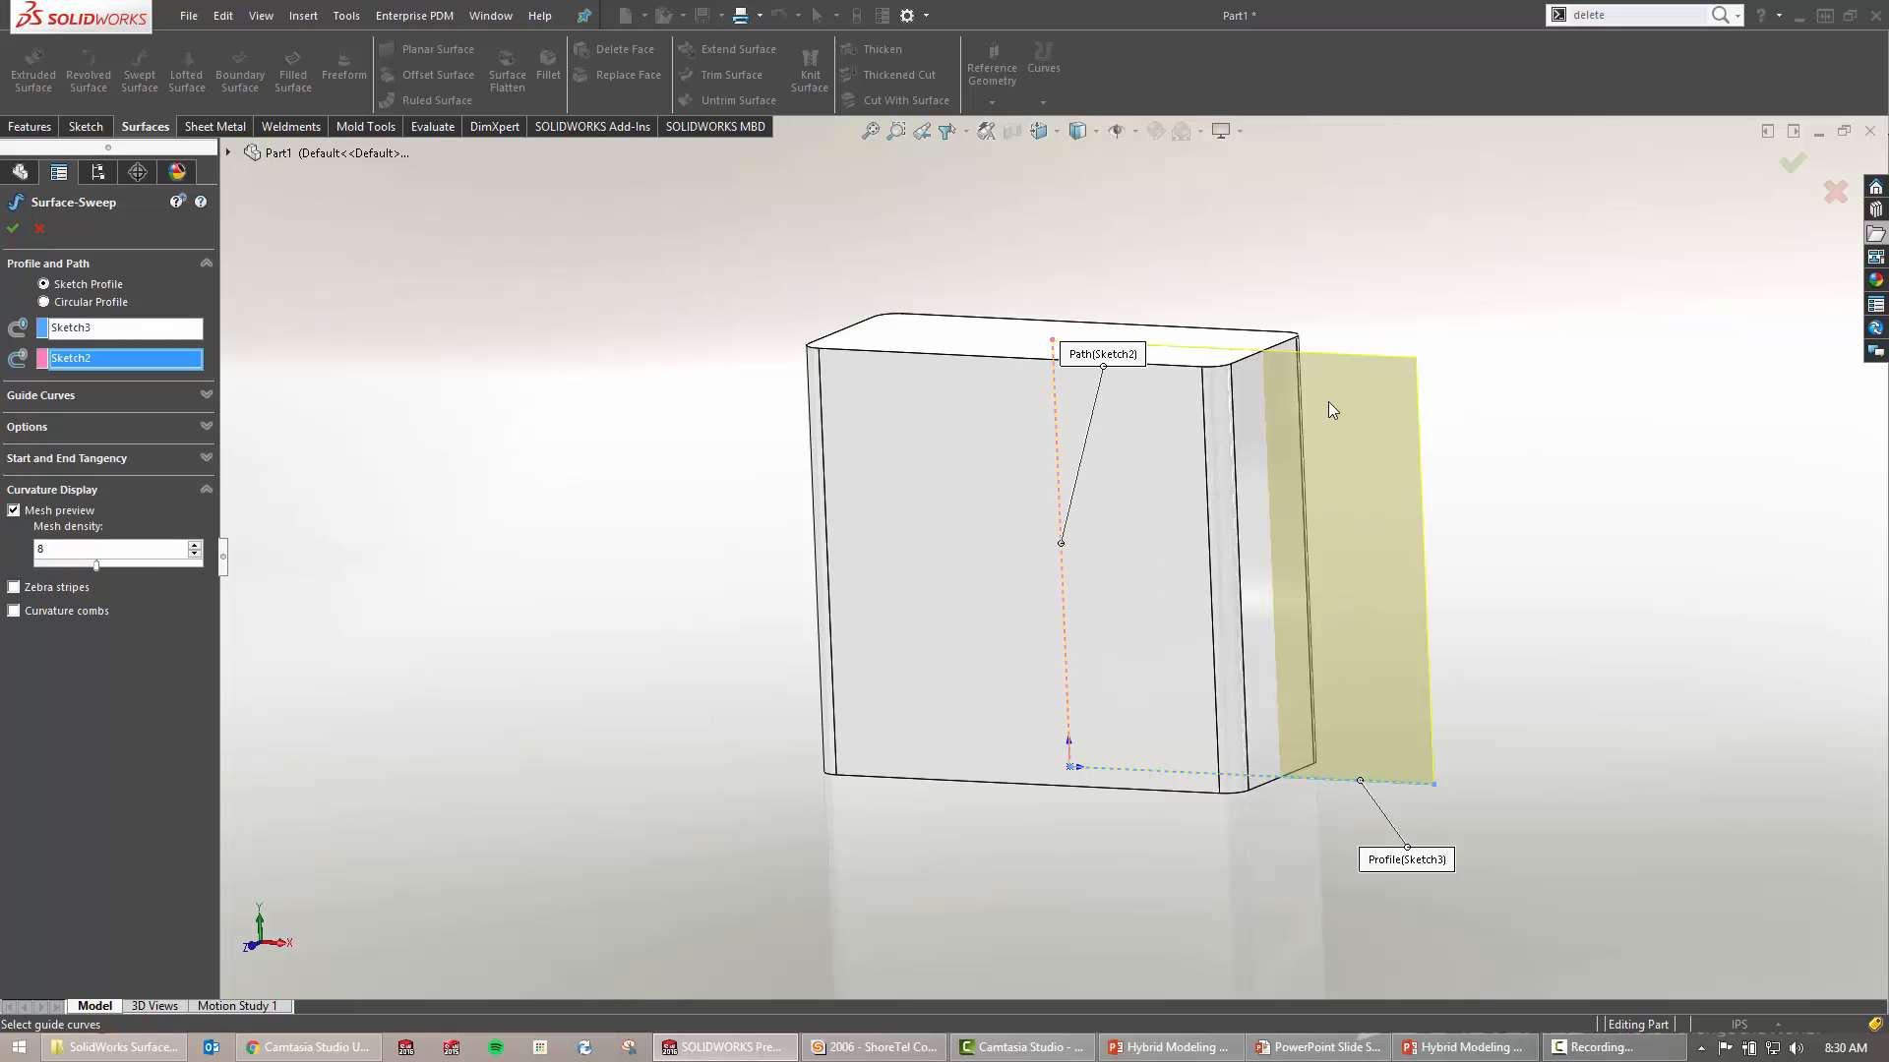
pyautogui.moveTo(1469, 596); pyautogui.dragTo(1441, 631, button='middle')
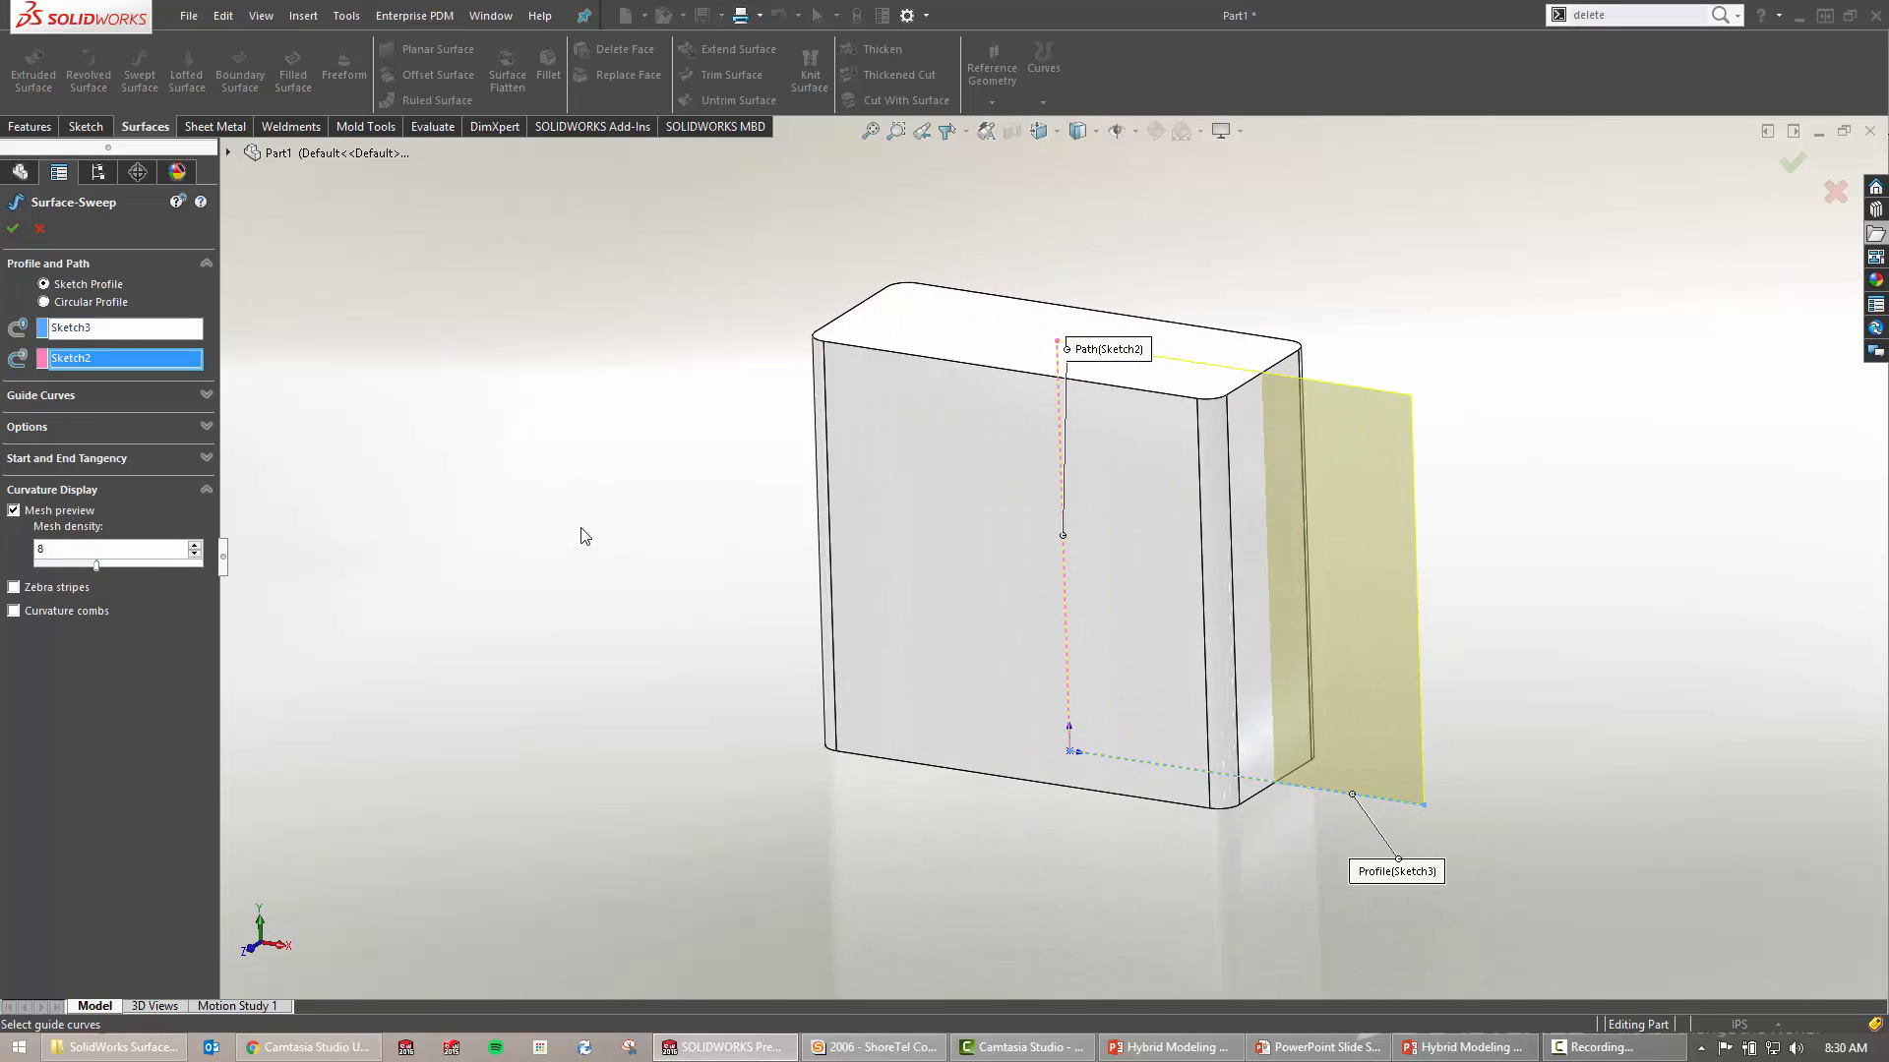
# Set Profile Twist to Specify Twist Value with 10 revolutions and accept Surface-Sweep1
pyautogui.click(206, 426)
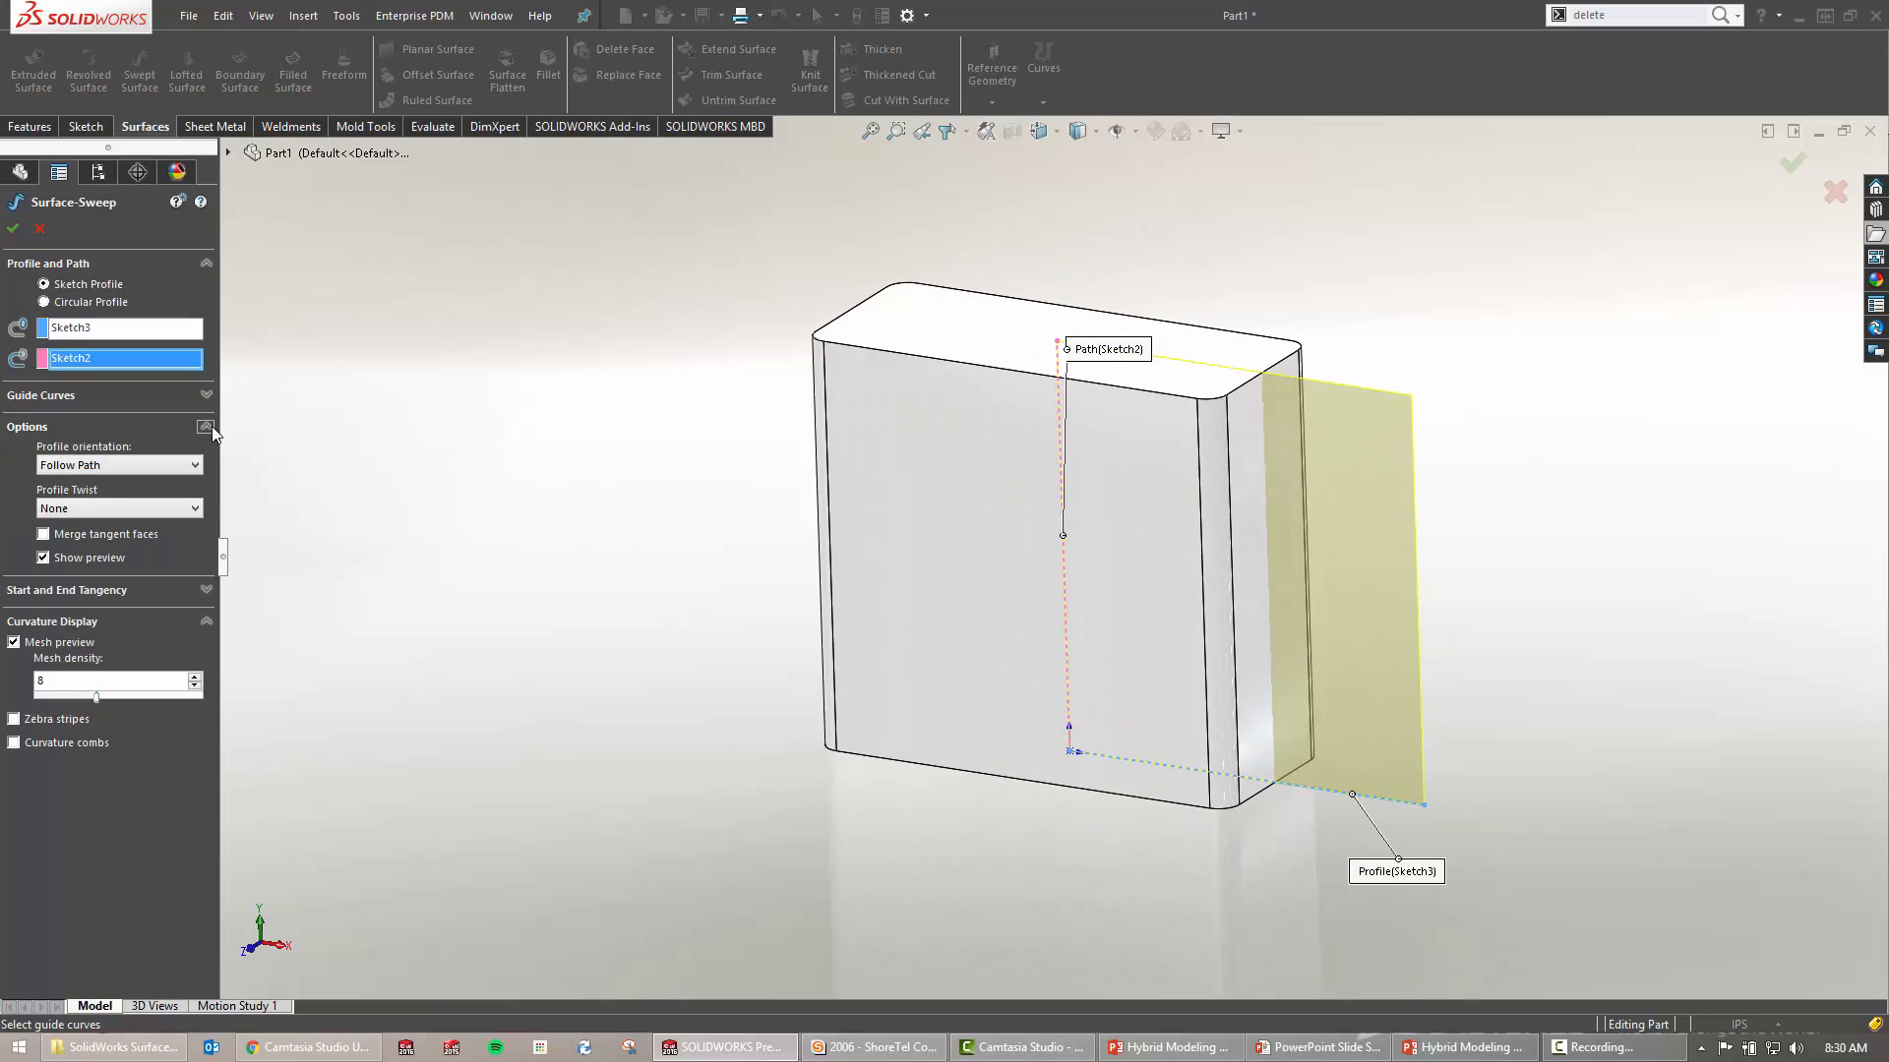
pyautogui.click(196, 508)
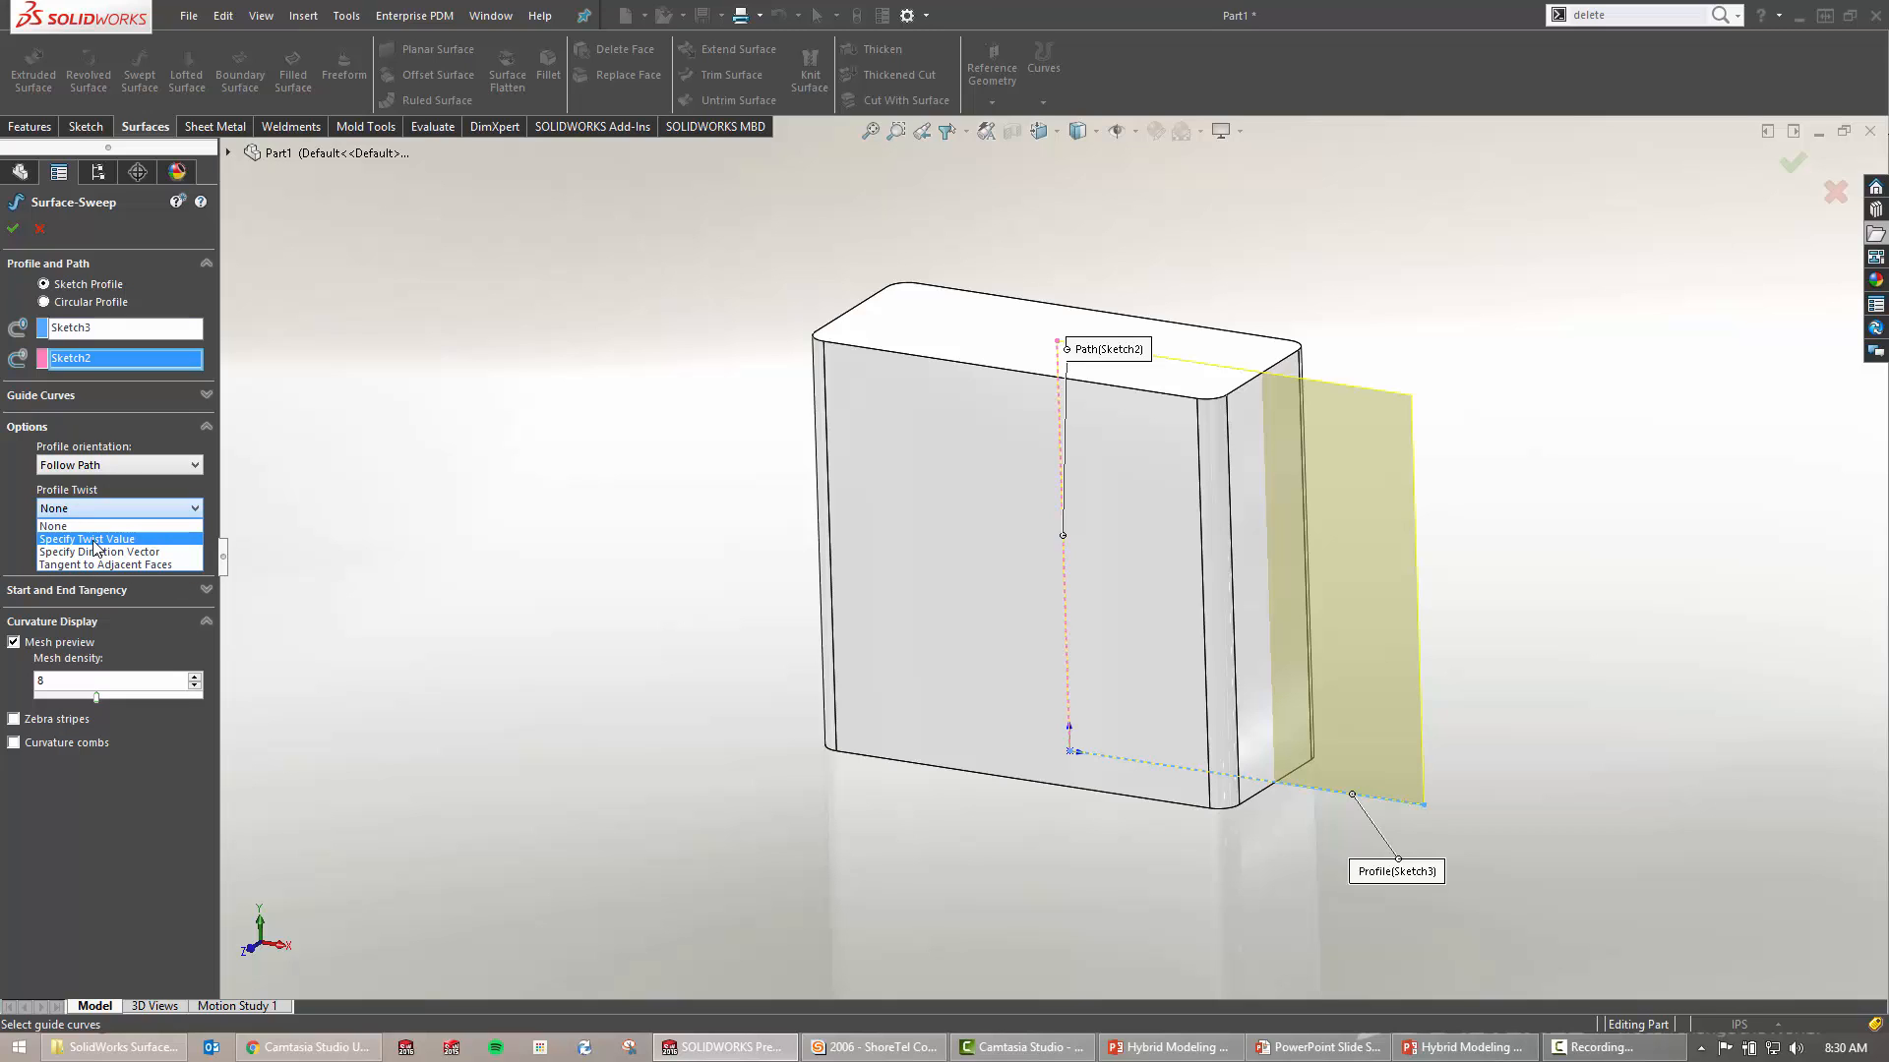
pyautogui.click(94, 539)
pyautogui.click(196, 521)
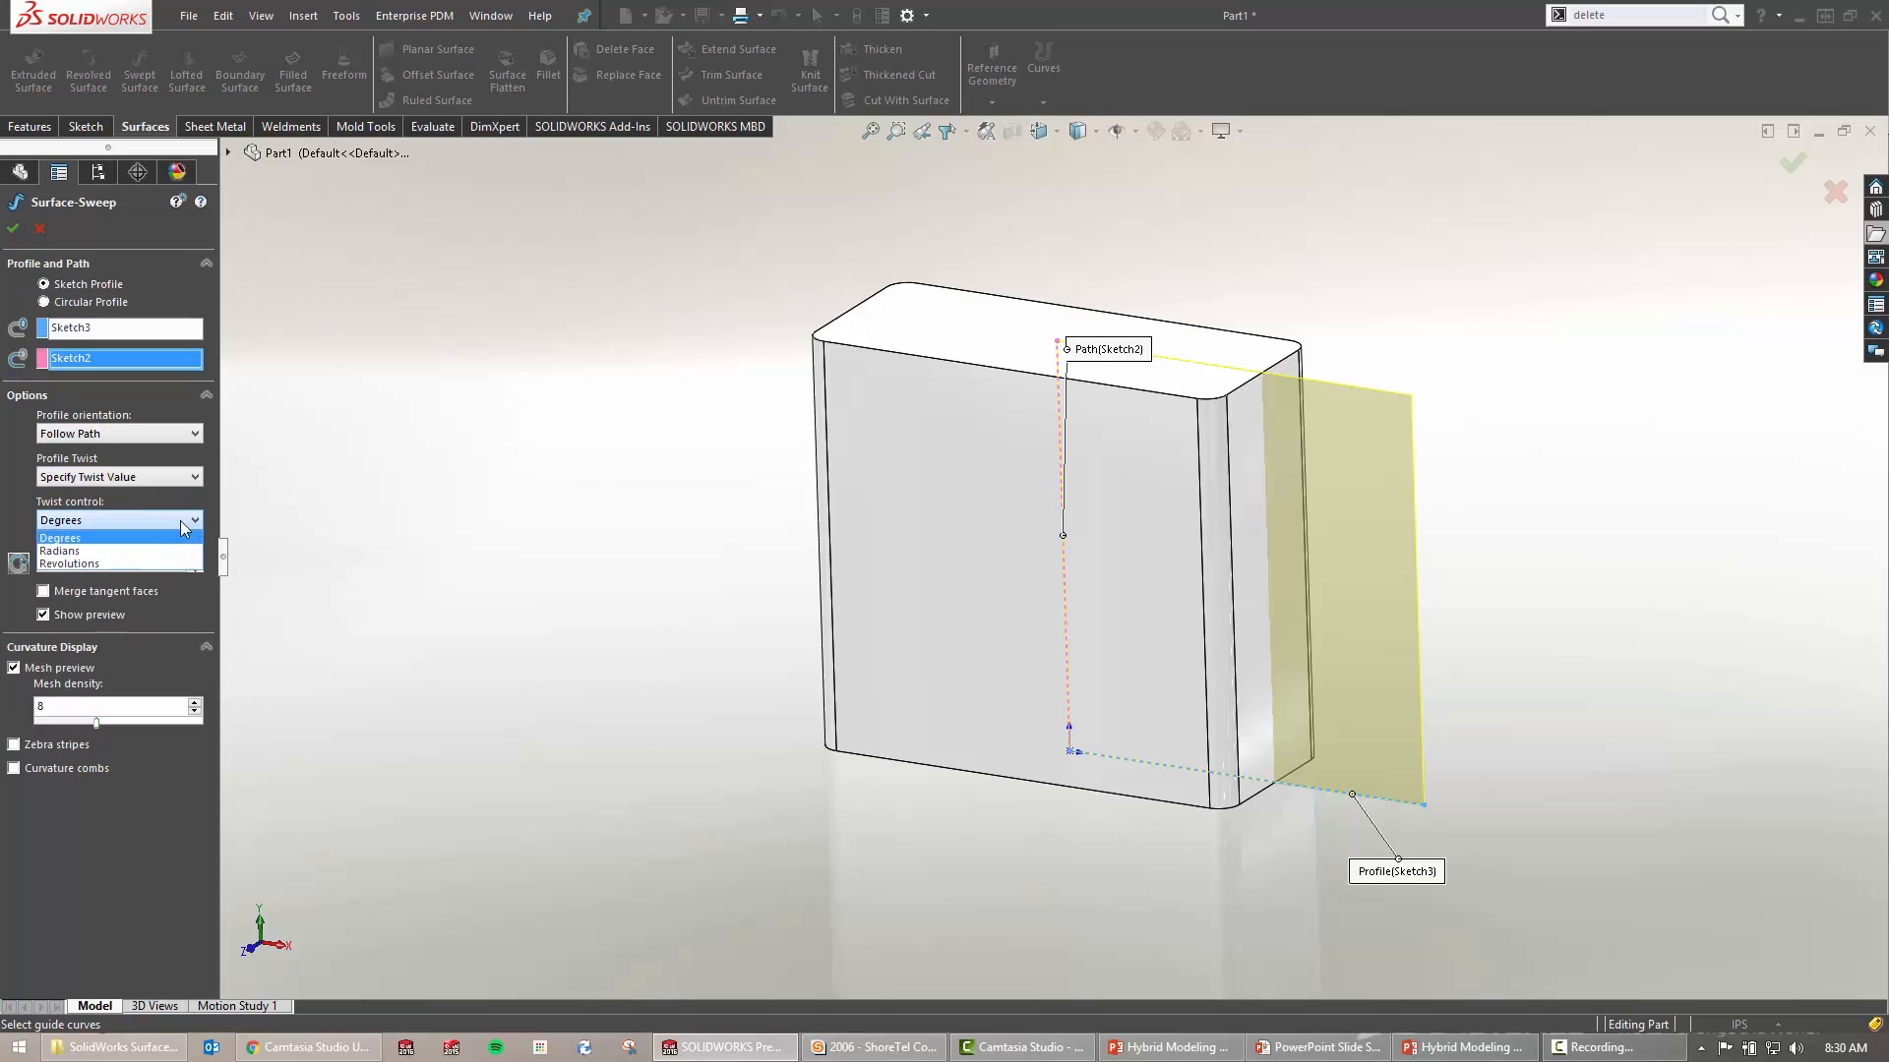
pyautogui.click(102, 564)
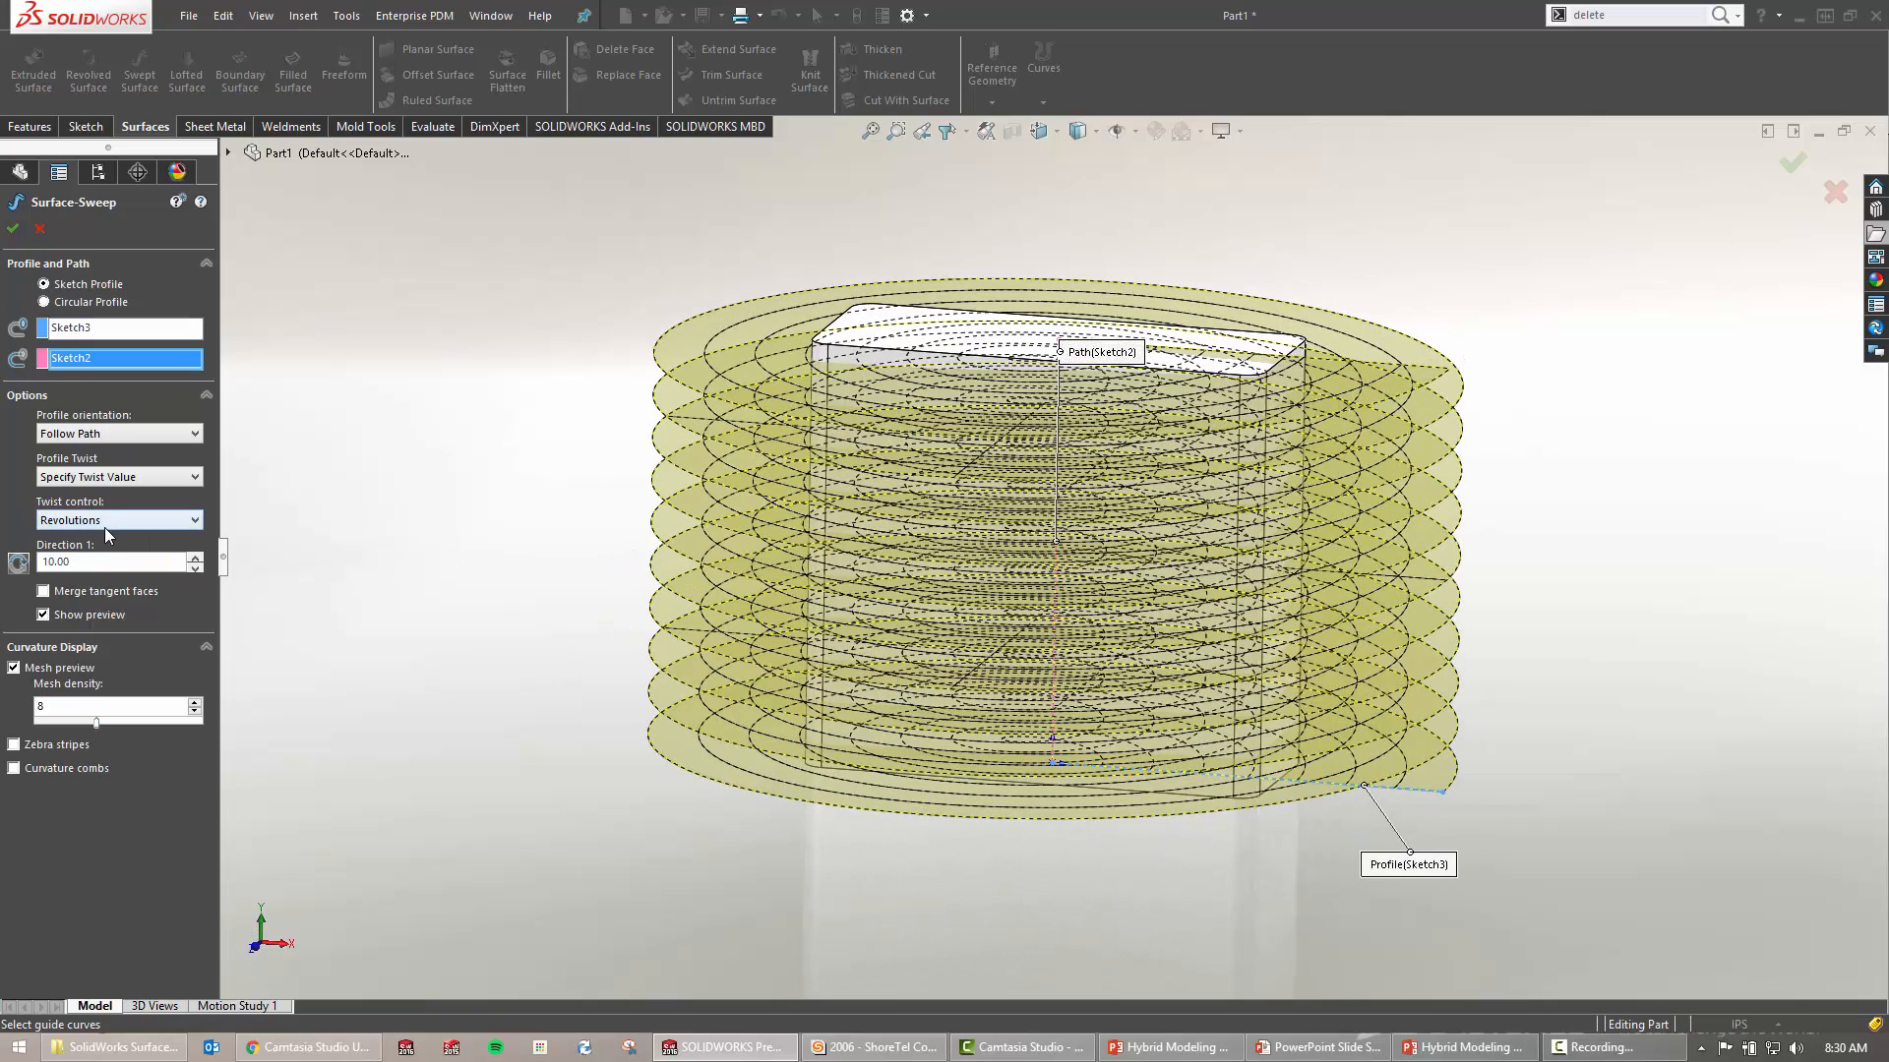
pyautogui.click(13, 229)
# Move the block's 10.00 height dimension out beside the spiral surface
pyautogui.click(960, 335)
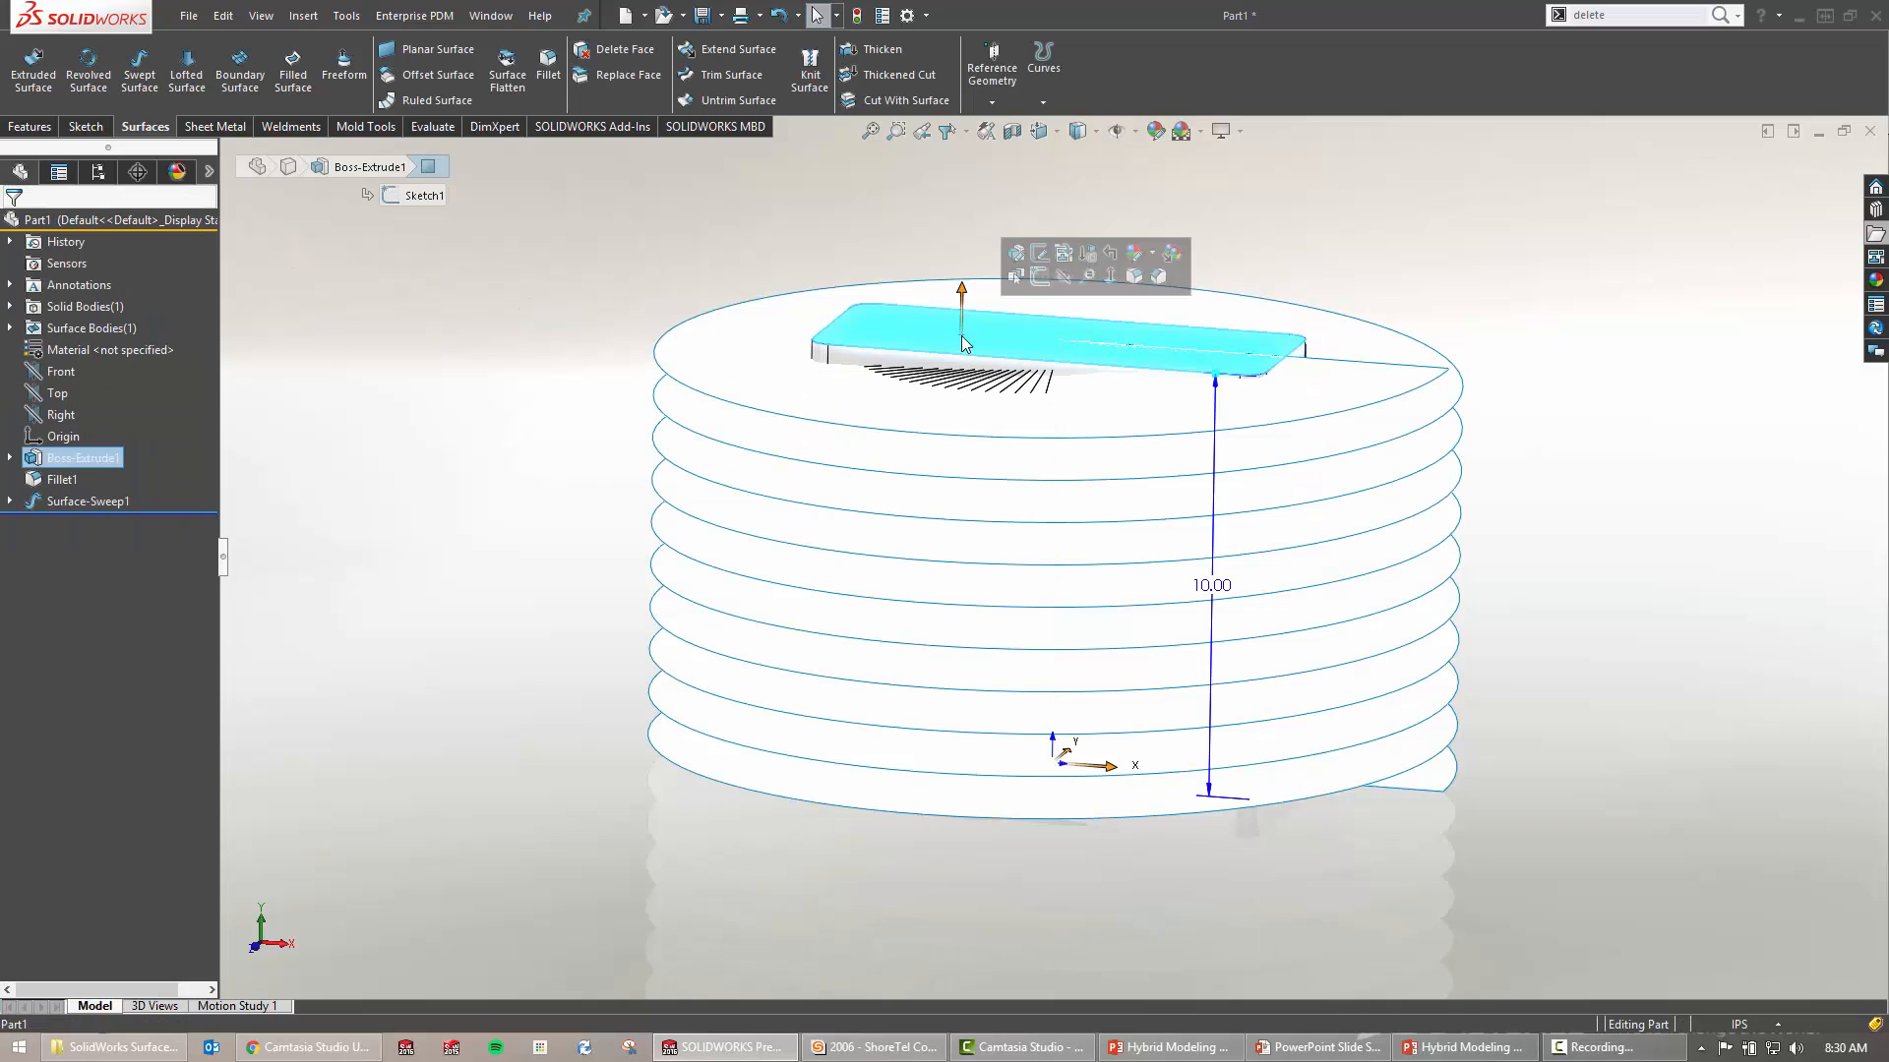
pyautogui.moveTo(1233, 603); pyautogui.dragTo(1424, 604)
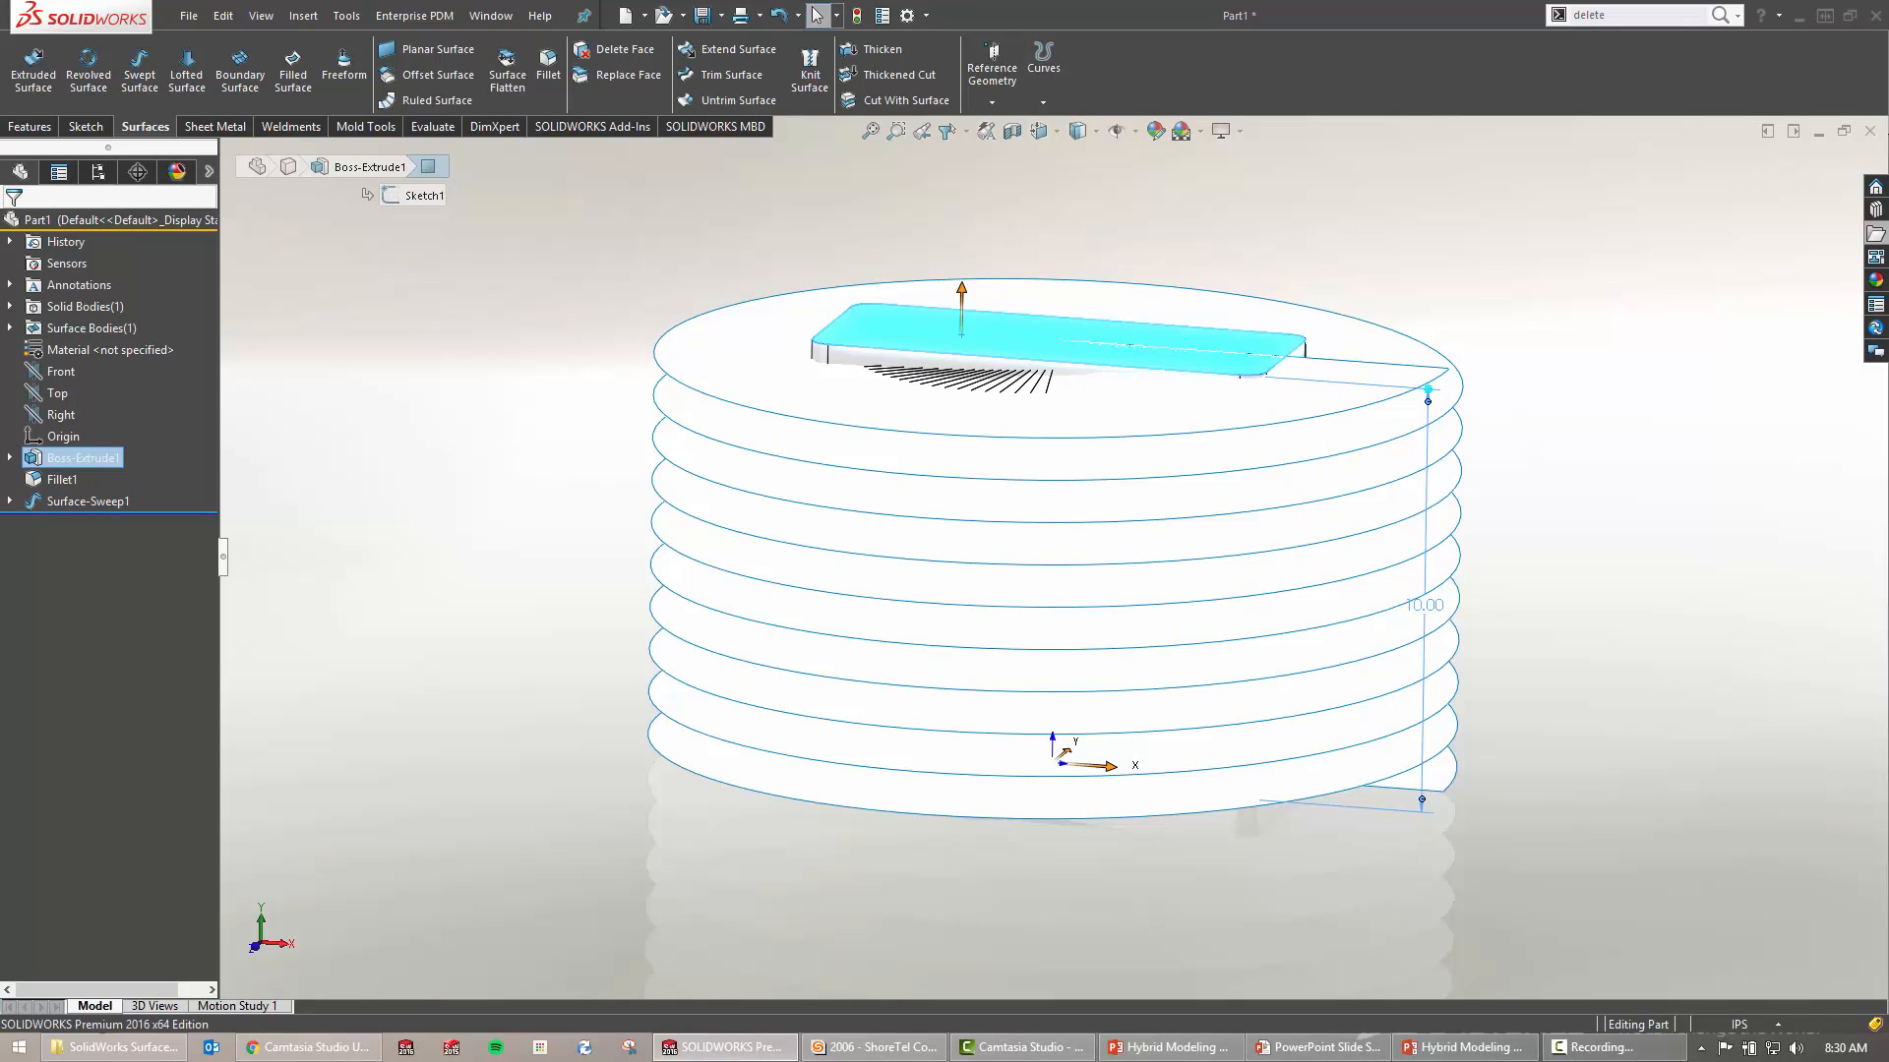
pyautogui.click(473, 364)
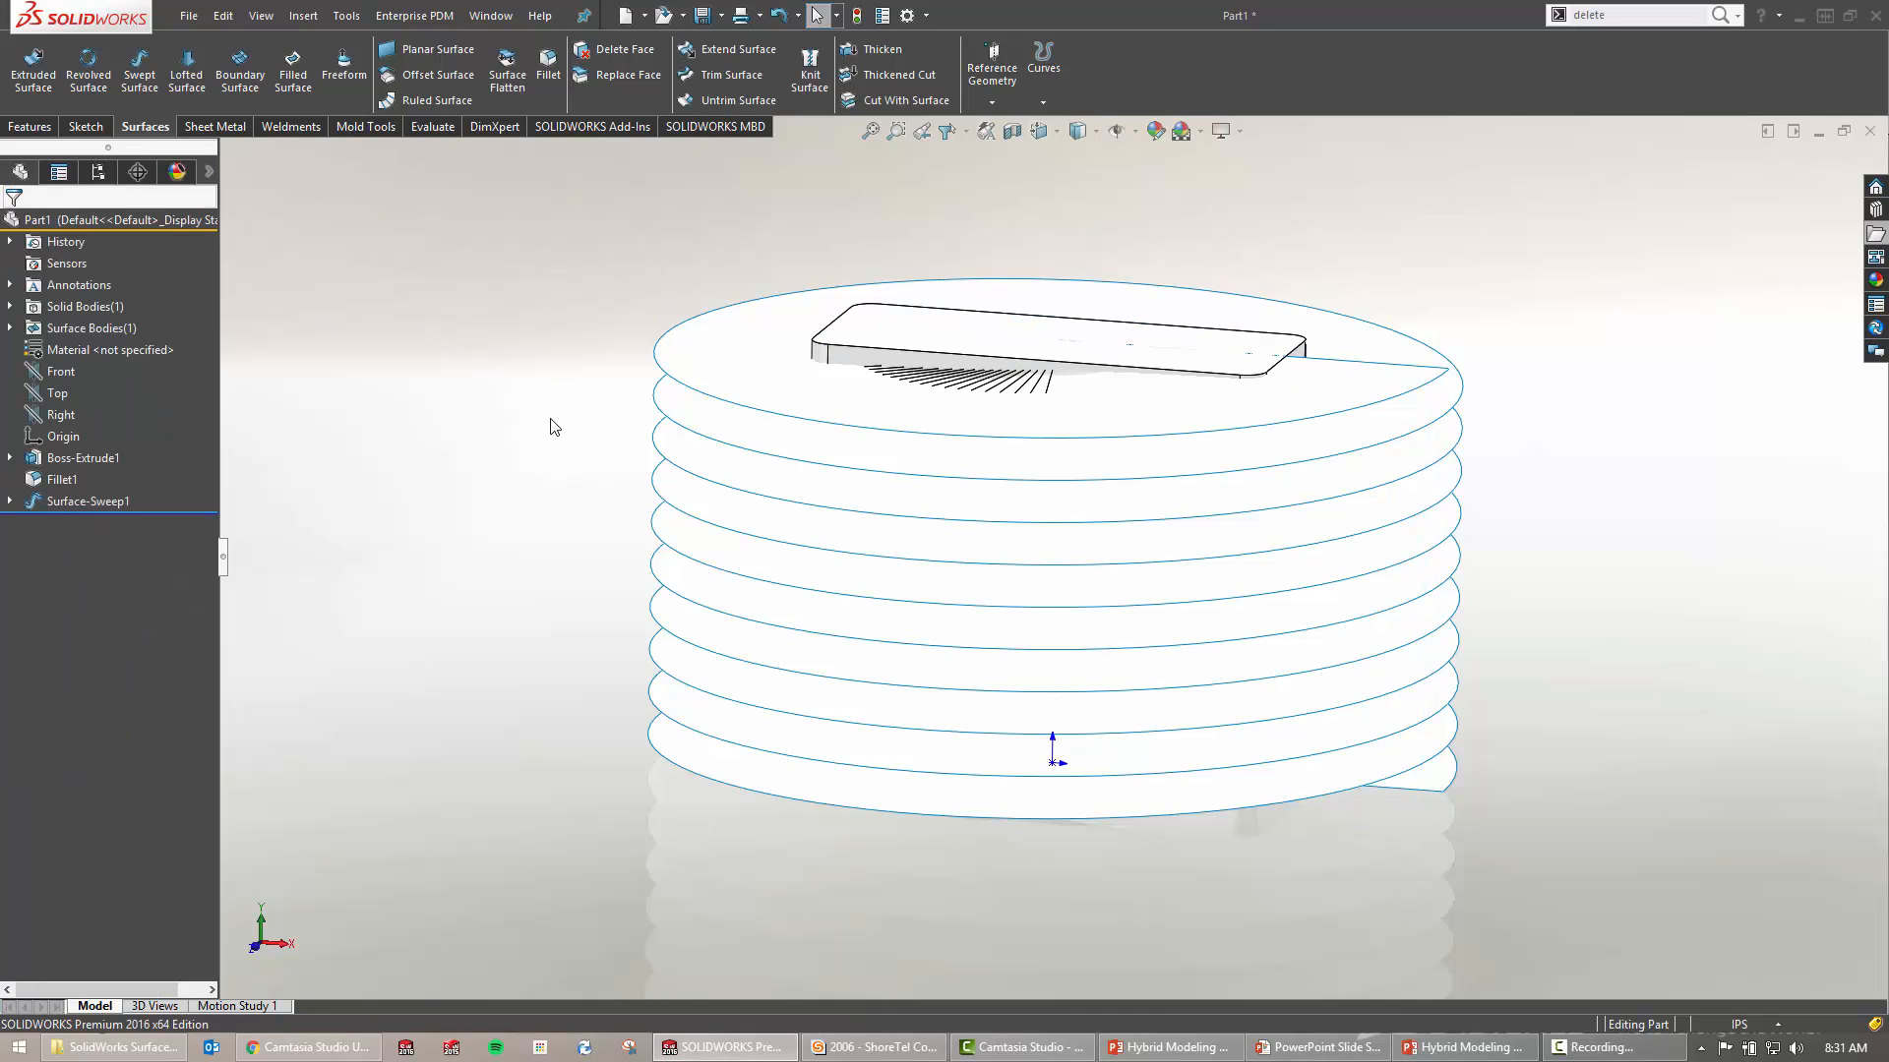
pyautogui.moveTo(554, 426); pyautogui.dragTo(491, 423, button='middle')
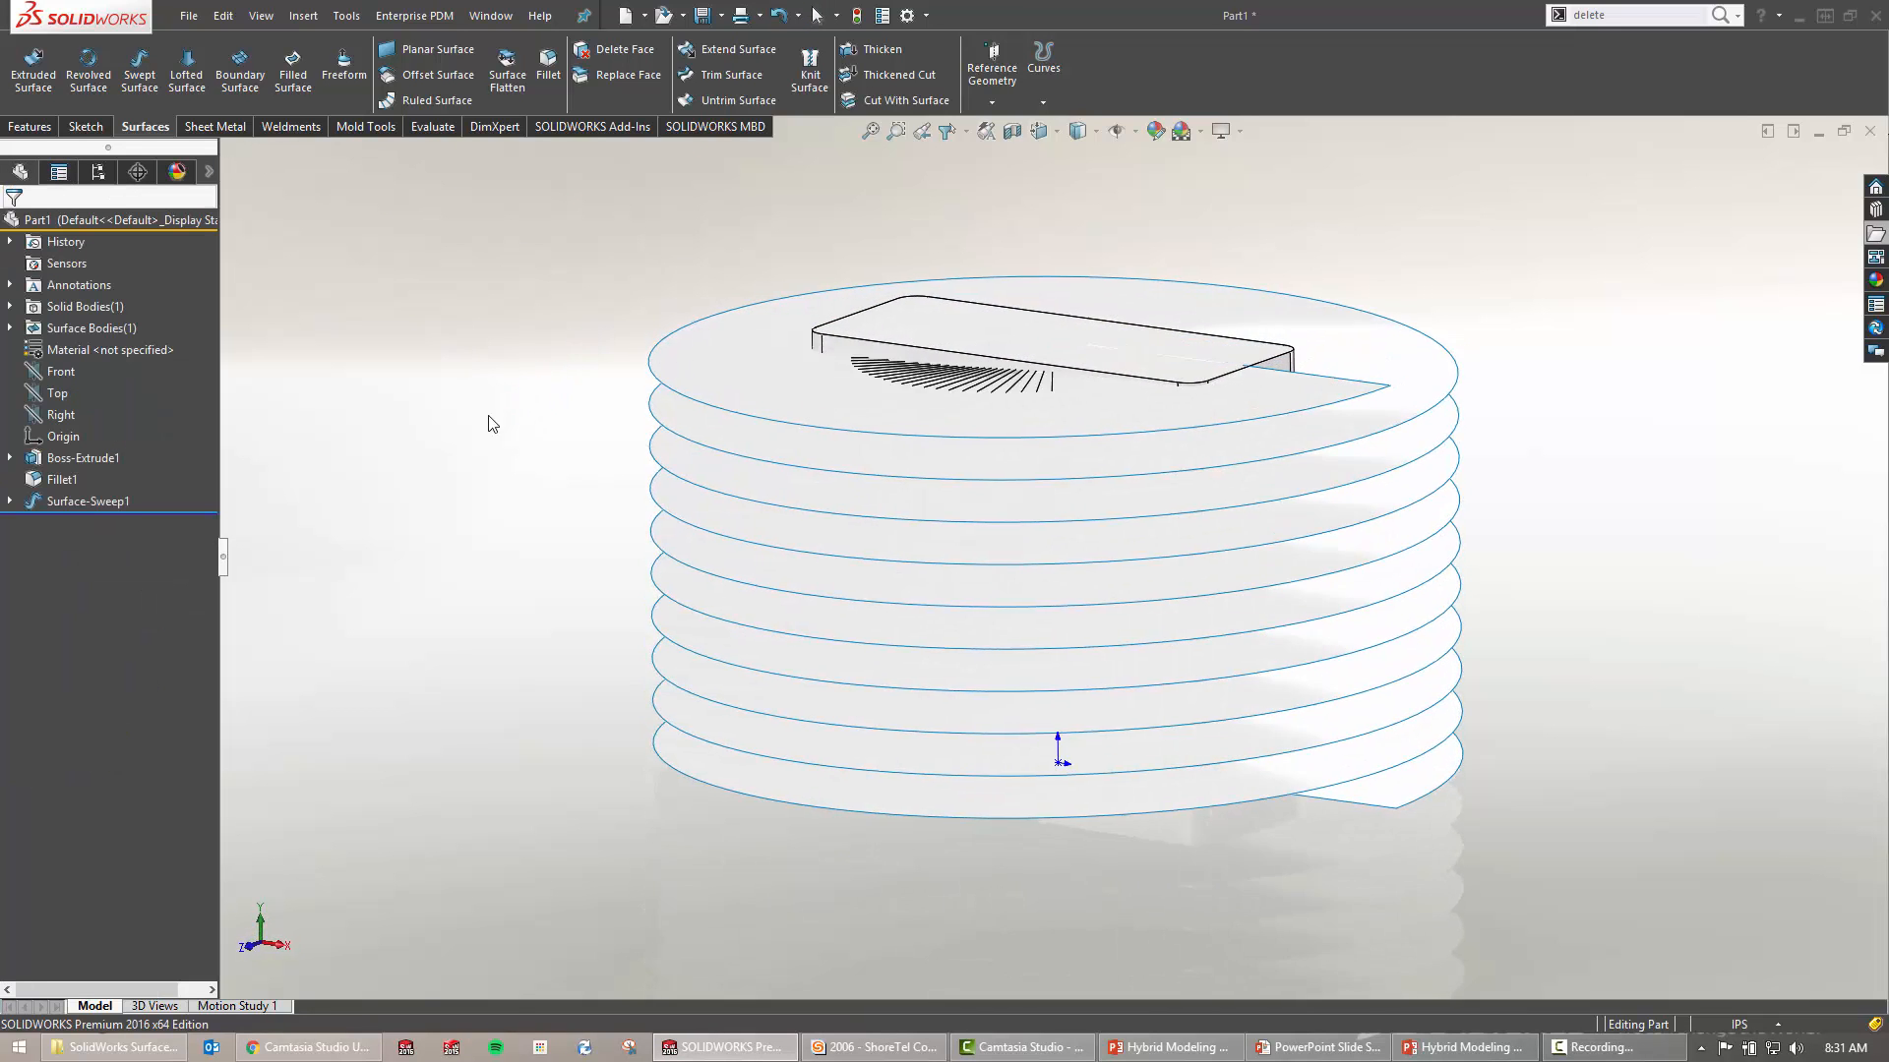
# In a new 3D sketch, start intersection curves between the spiral surface and the block's faces
pyautogui.press('s')
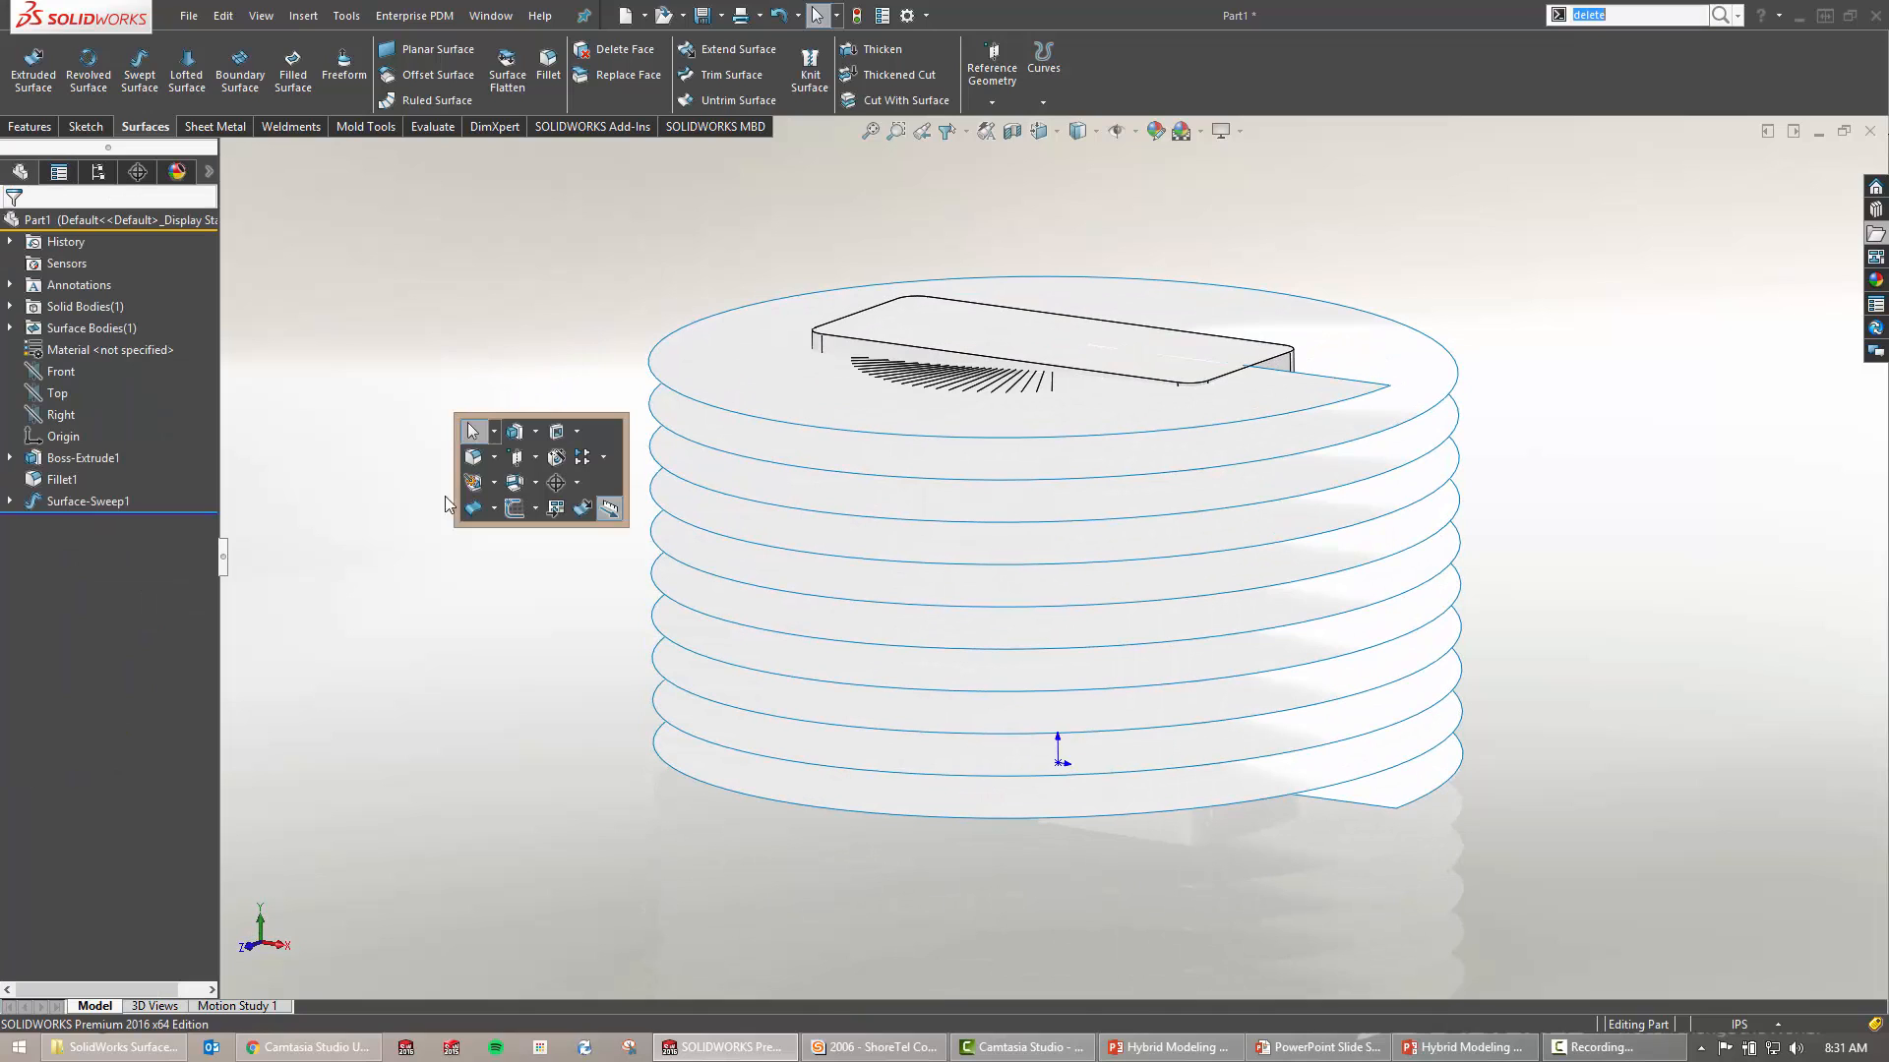
pyautogui.click(537, 509)
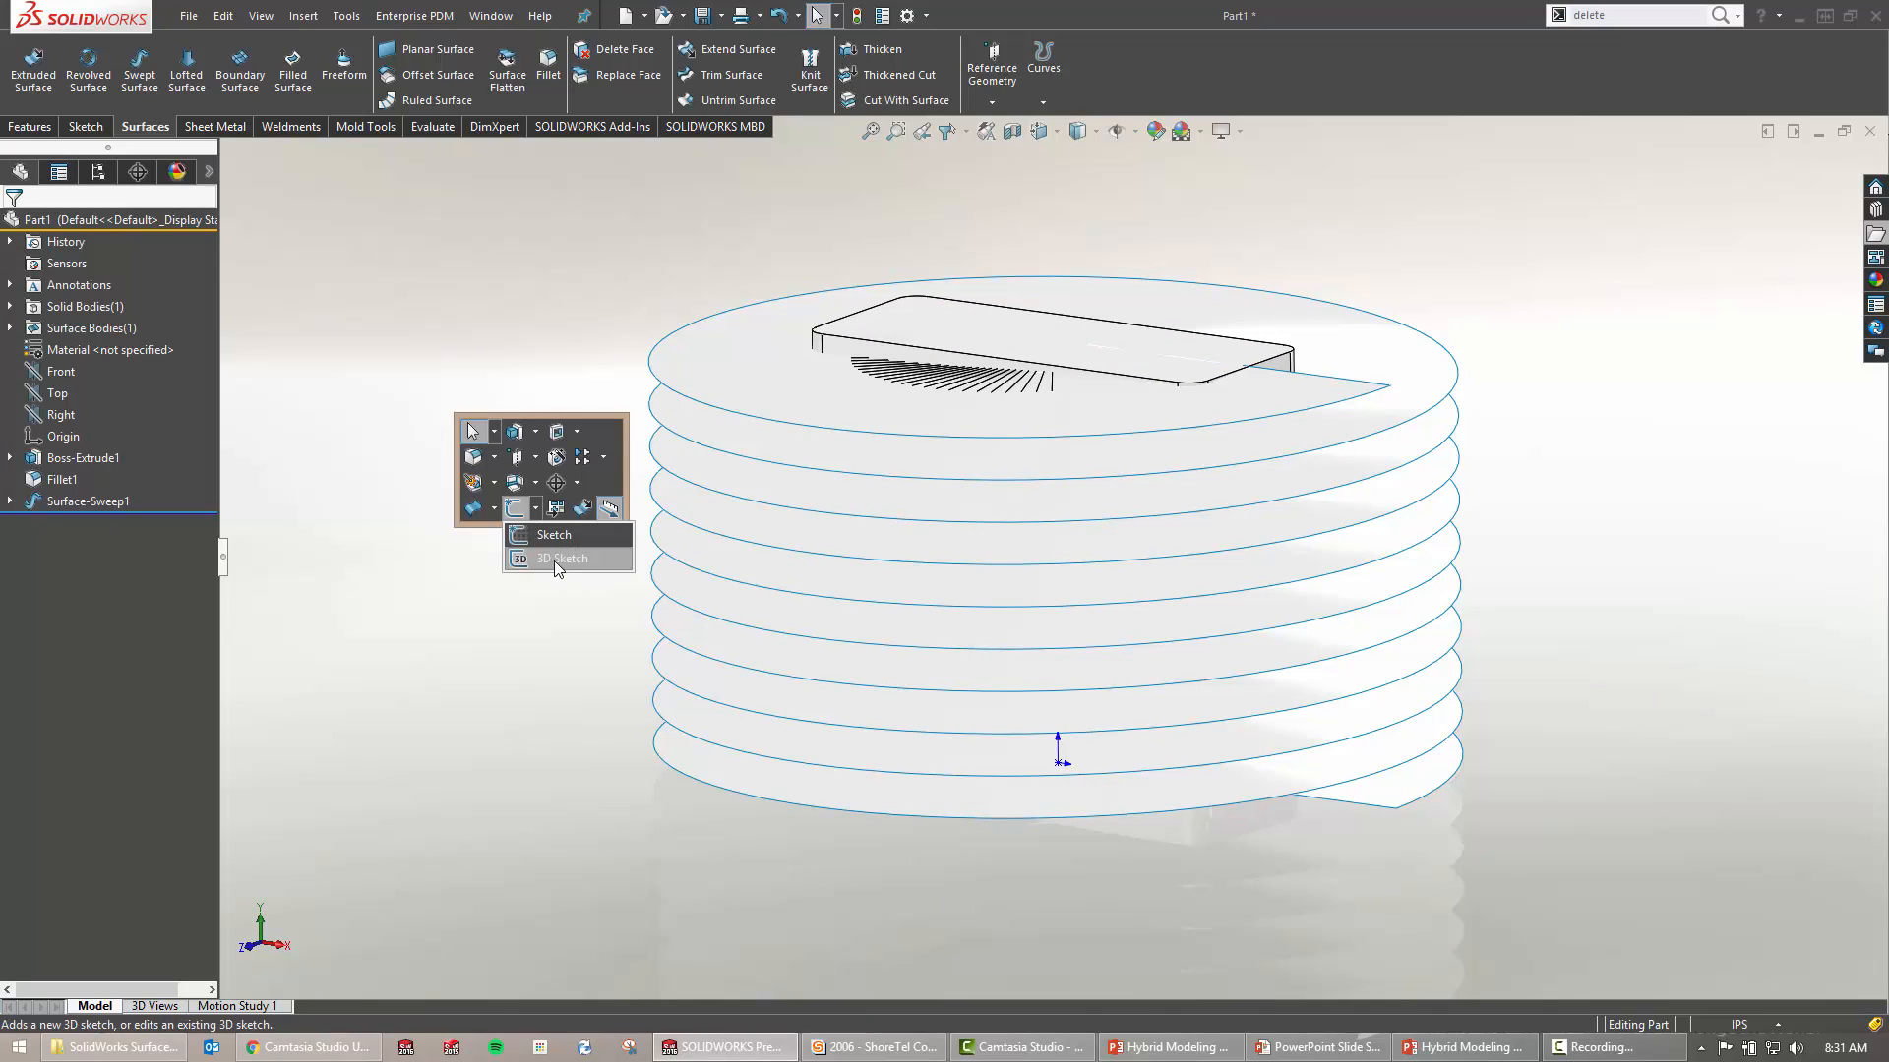
pyautogui.click(553, 559)
pyautogui.press('s')
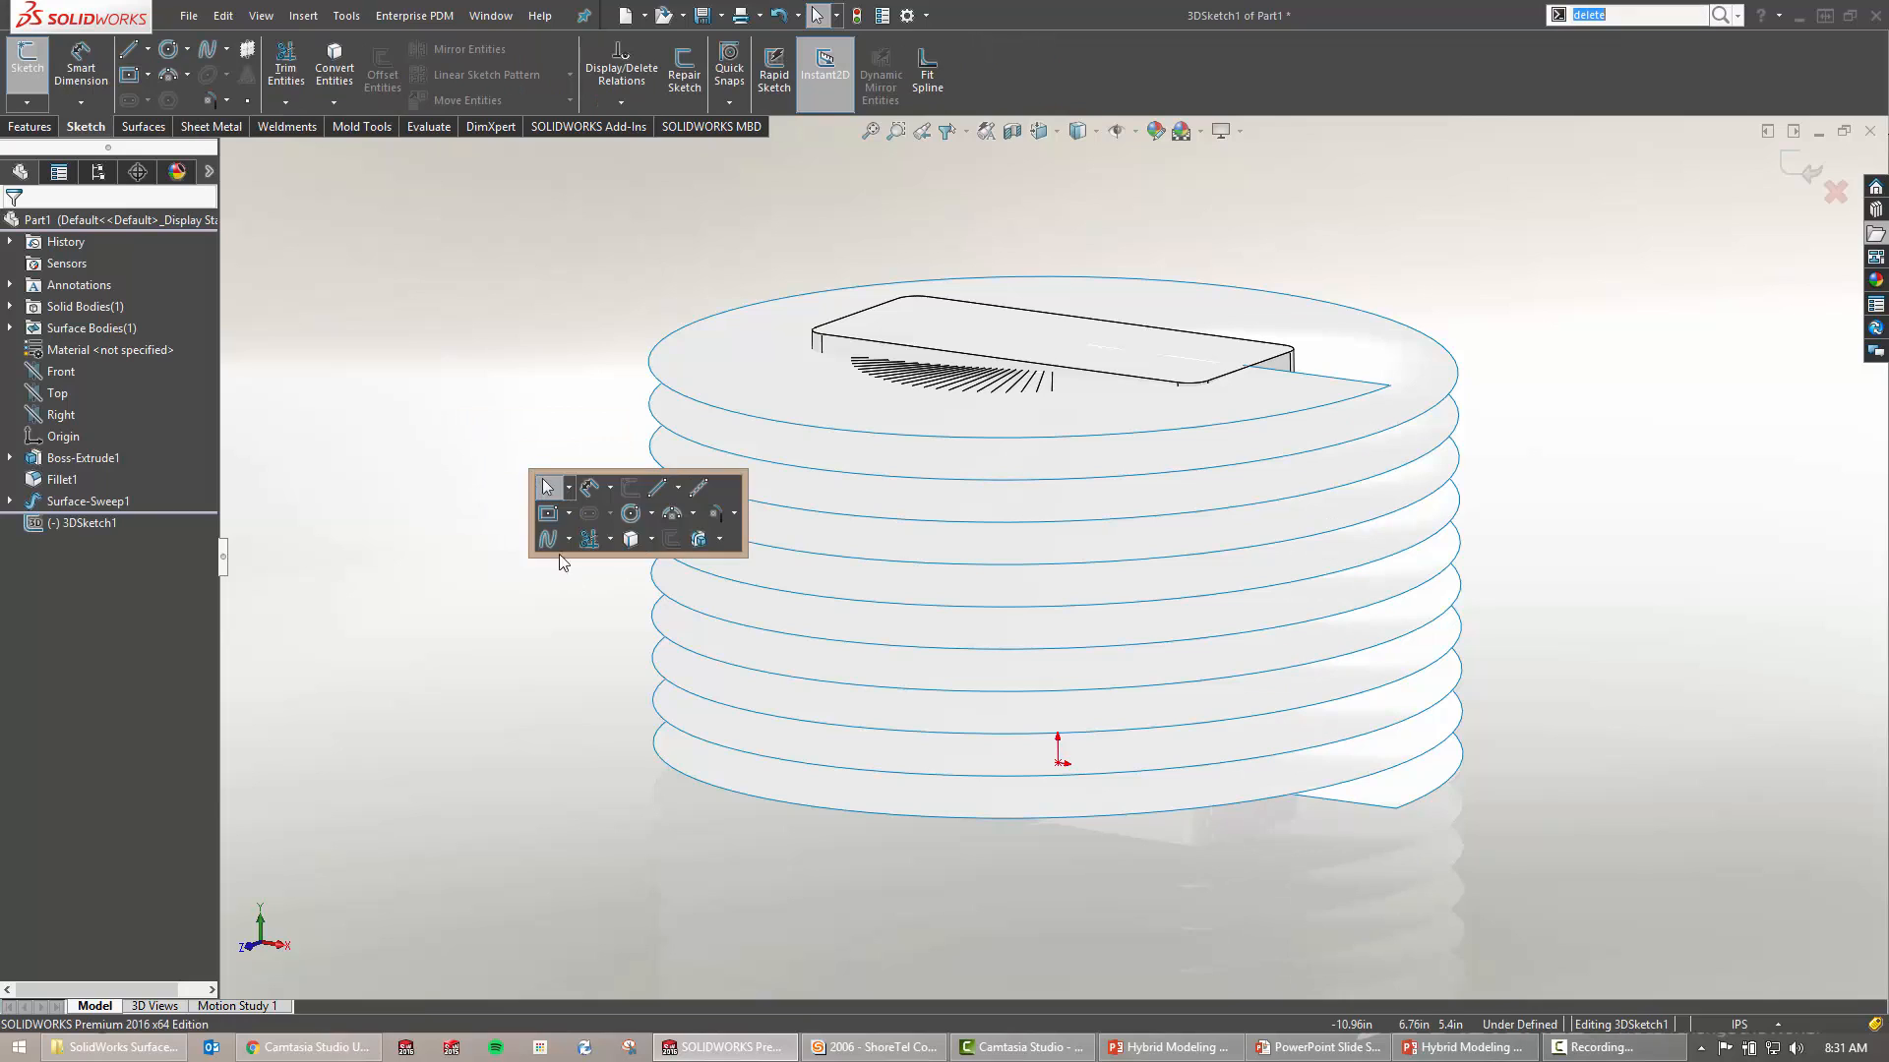
pyautogui.click(650, 539)
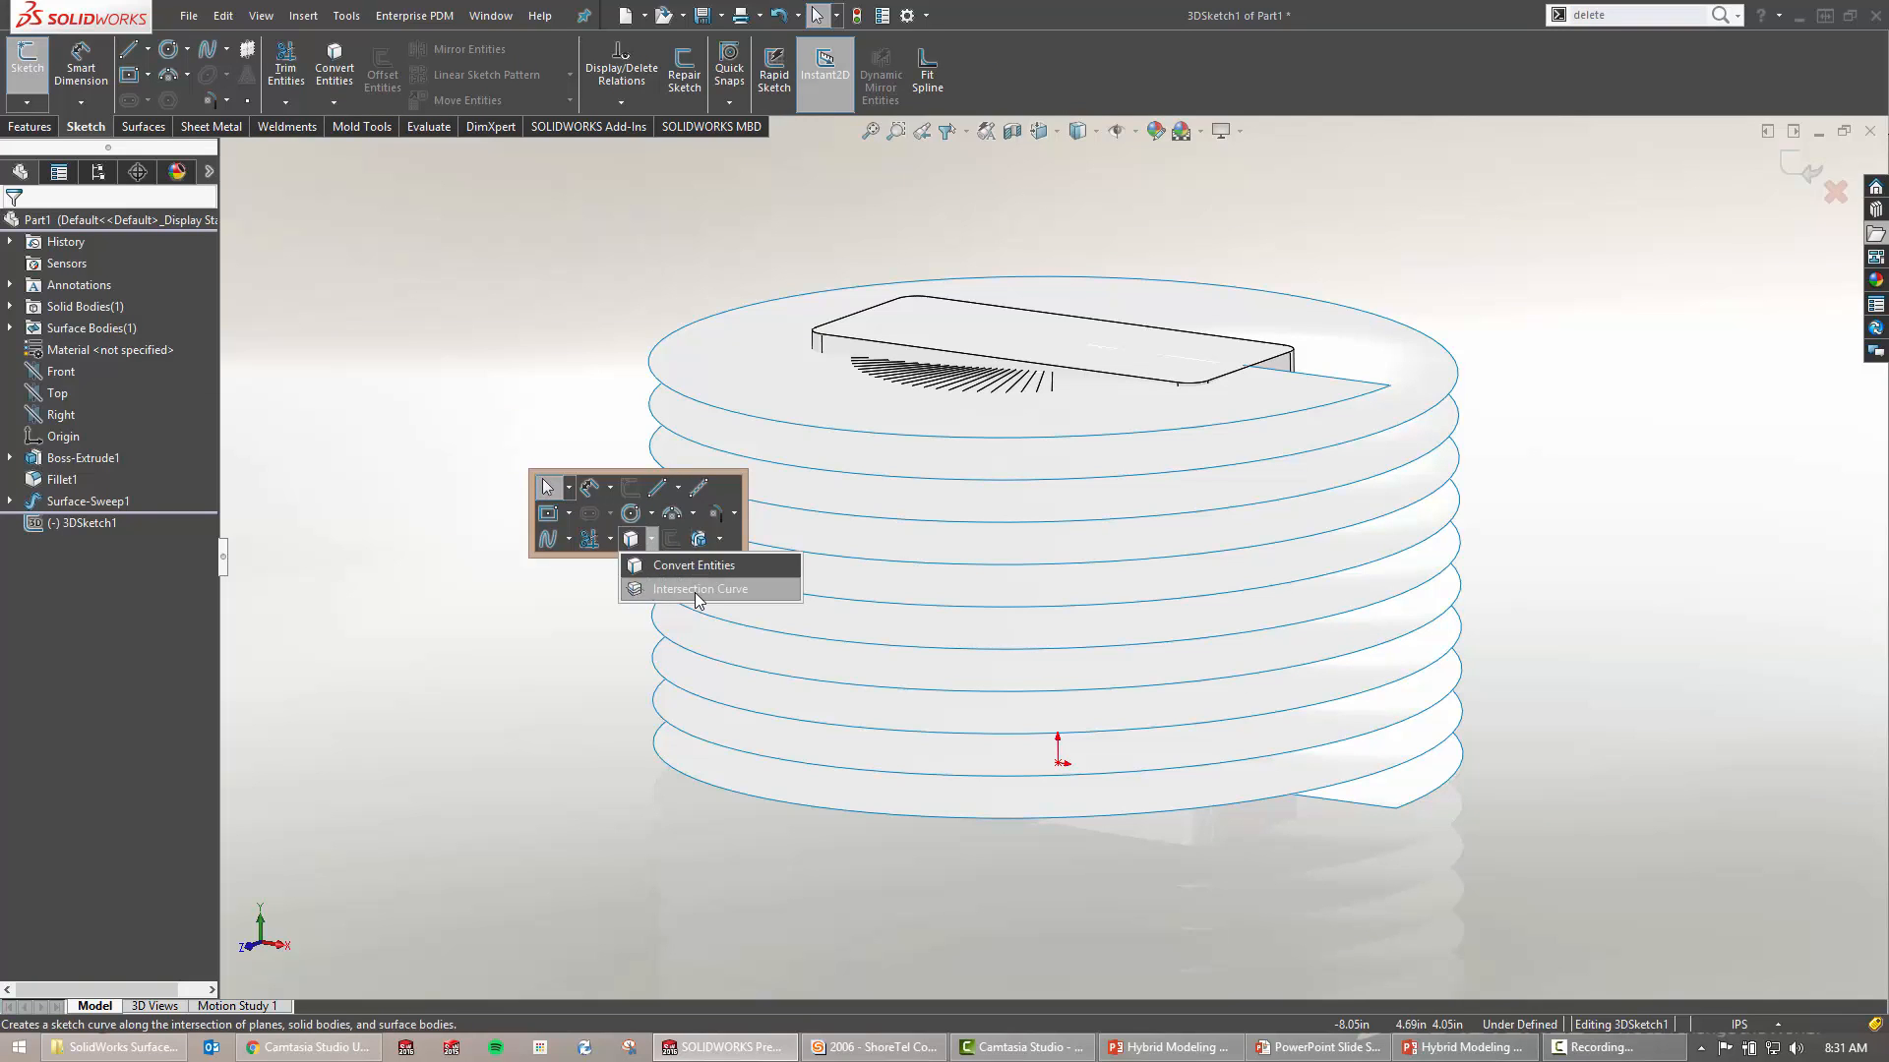
pyautogui.click(695, 591)
pyautogui.click(791, 494)
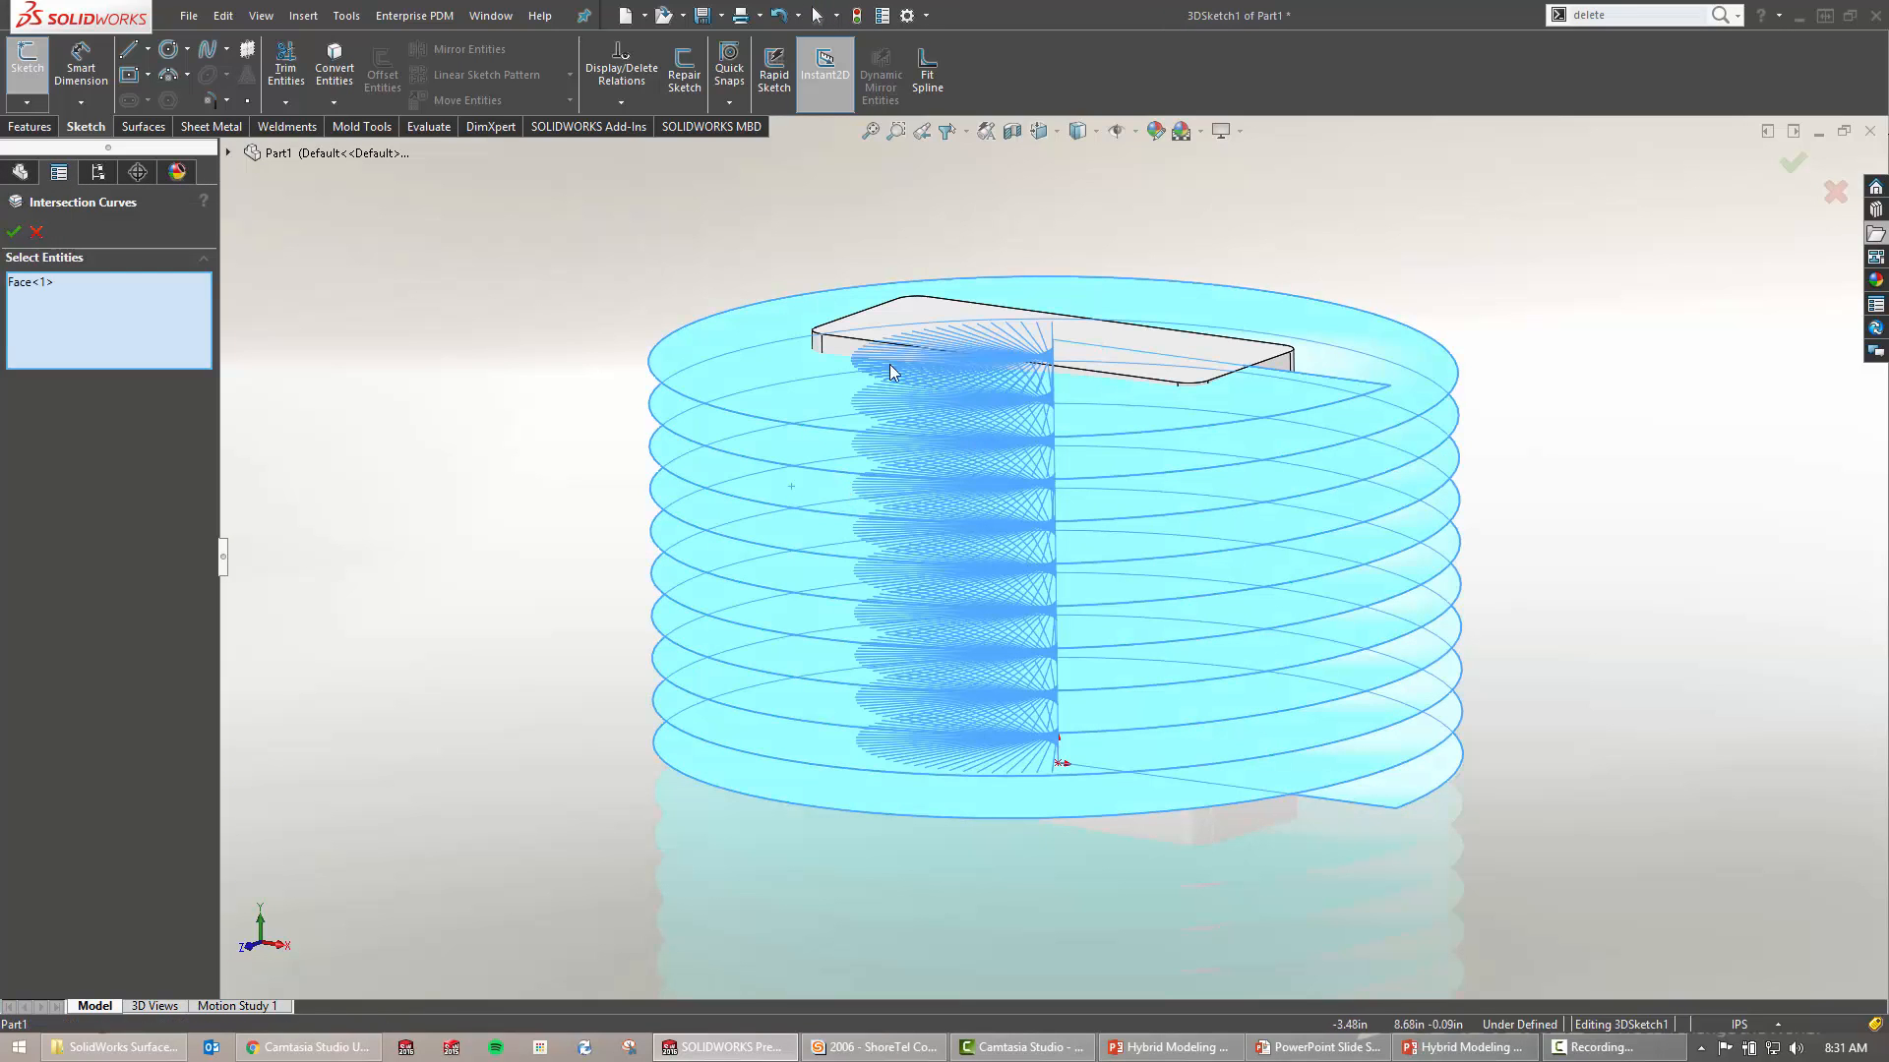
pyautogui.click(844, 351)
pyautogui.click(818, 344)
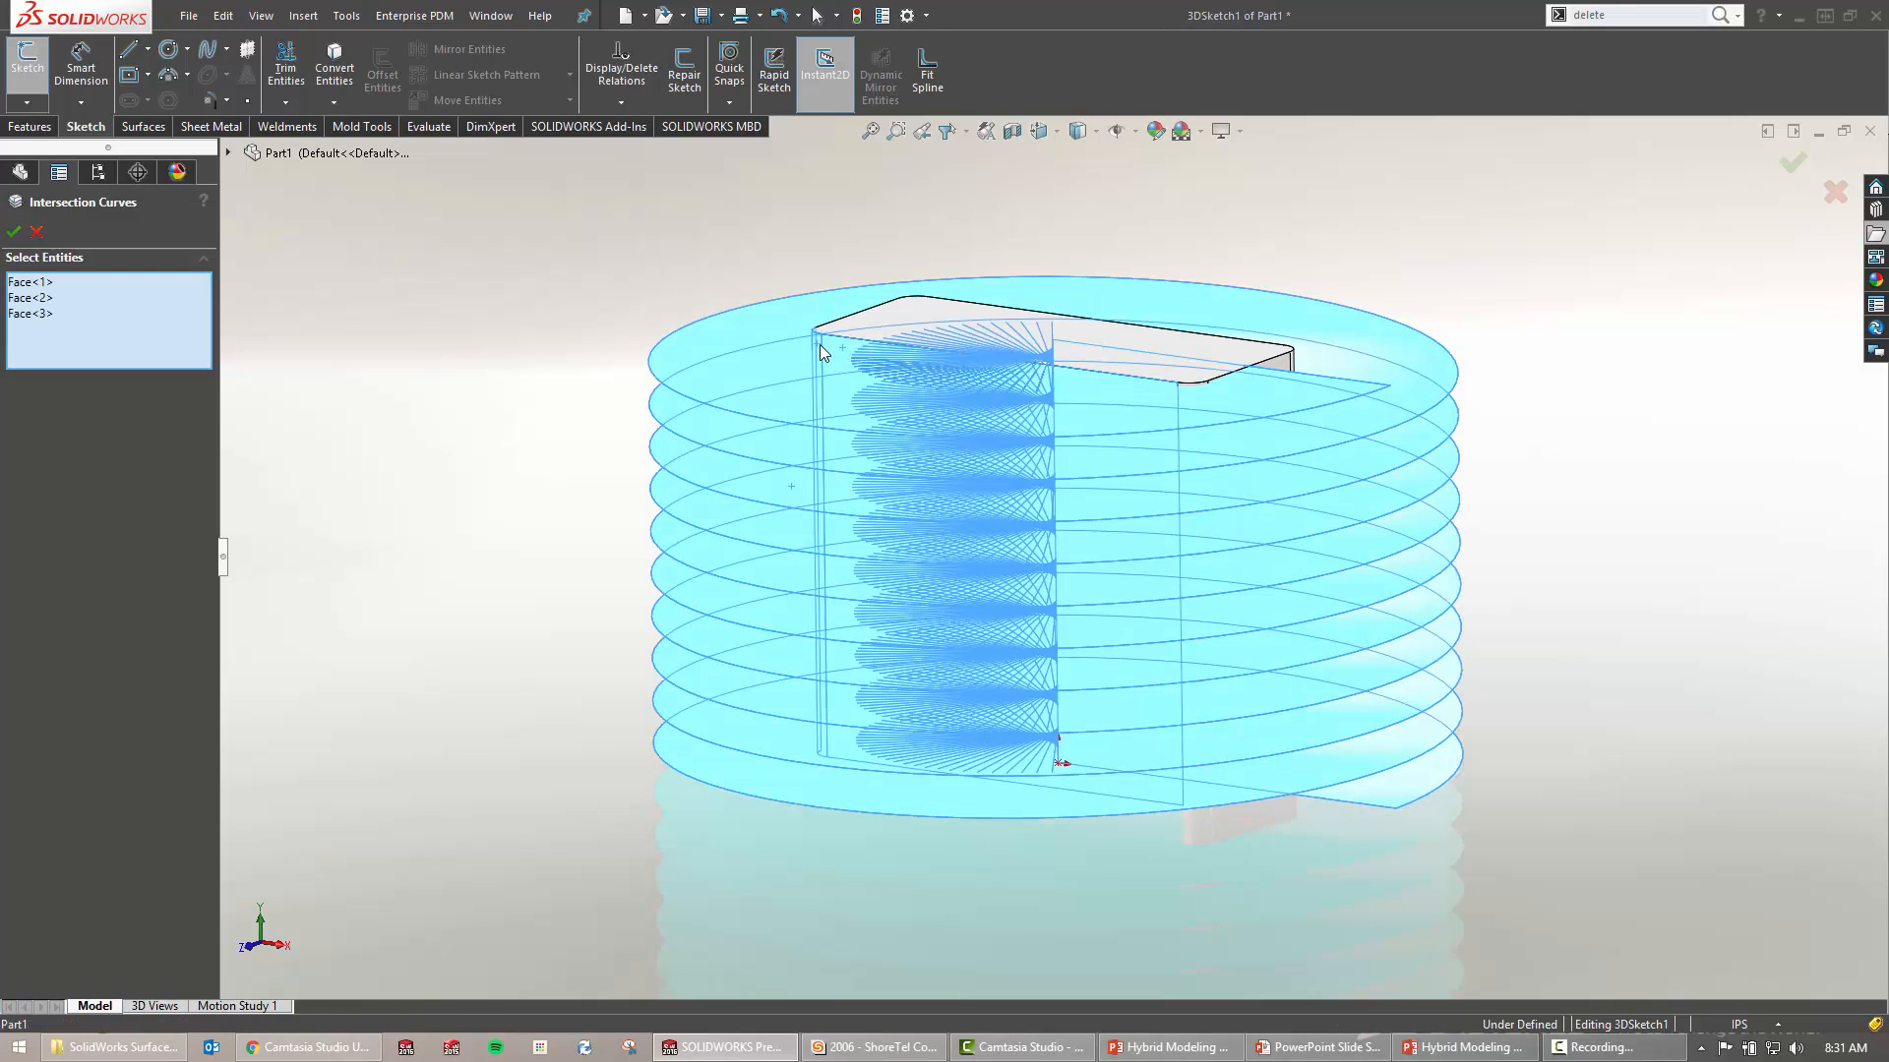
# Add the remaining block faces and confirm the intersection curves
pyautogui.moveTo(1226, 400); pyautogui.dragTo(977, 405, button='middle')
pyautogui.click(1177, 366)
pyautogui.click(1220, 370)
pyautogui.click(926, 396)
pyautogui.click(1059, 384)
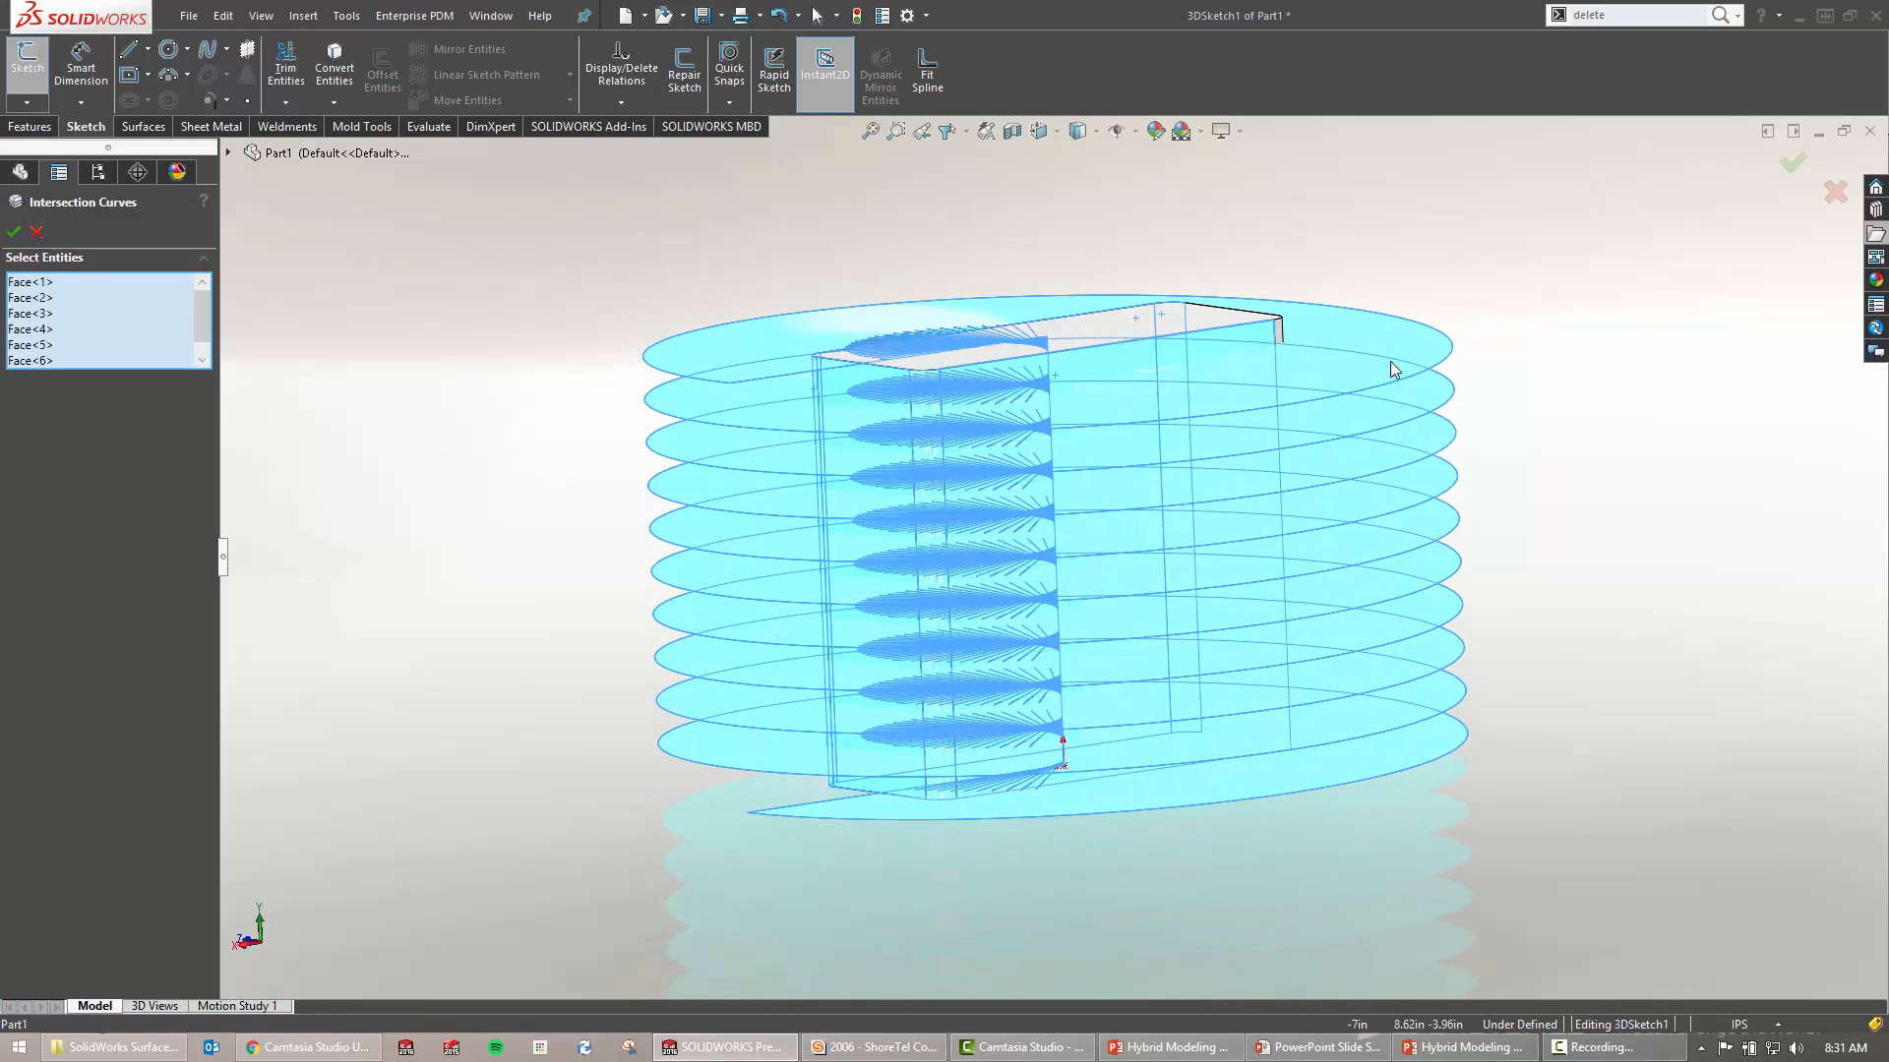
pyautogui.moveTo(1391, 369); pyautogui.dragTo(1132, 393, button='middle')
pyautogui.moveTo(700, 268); pyautogui.dragTo(844, 252, button='right')
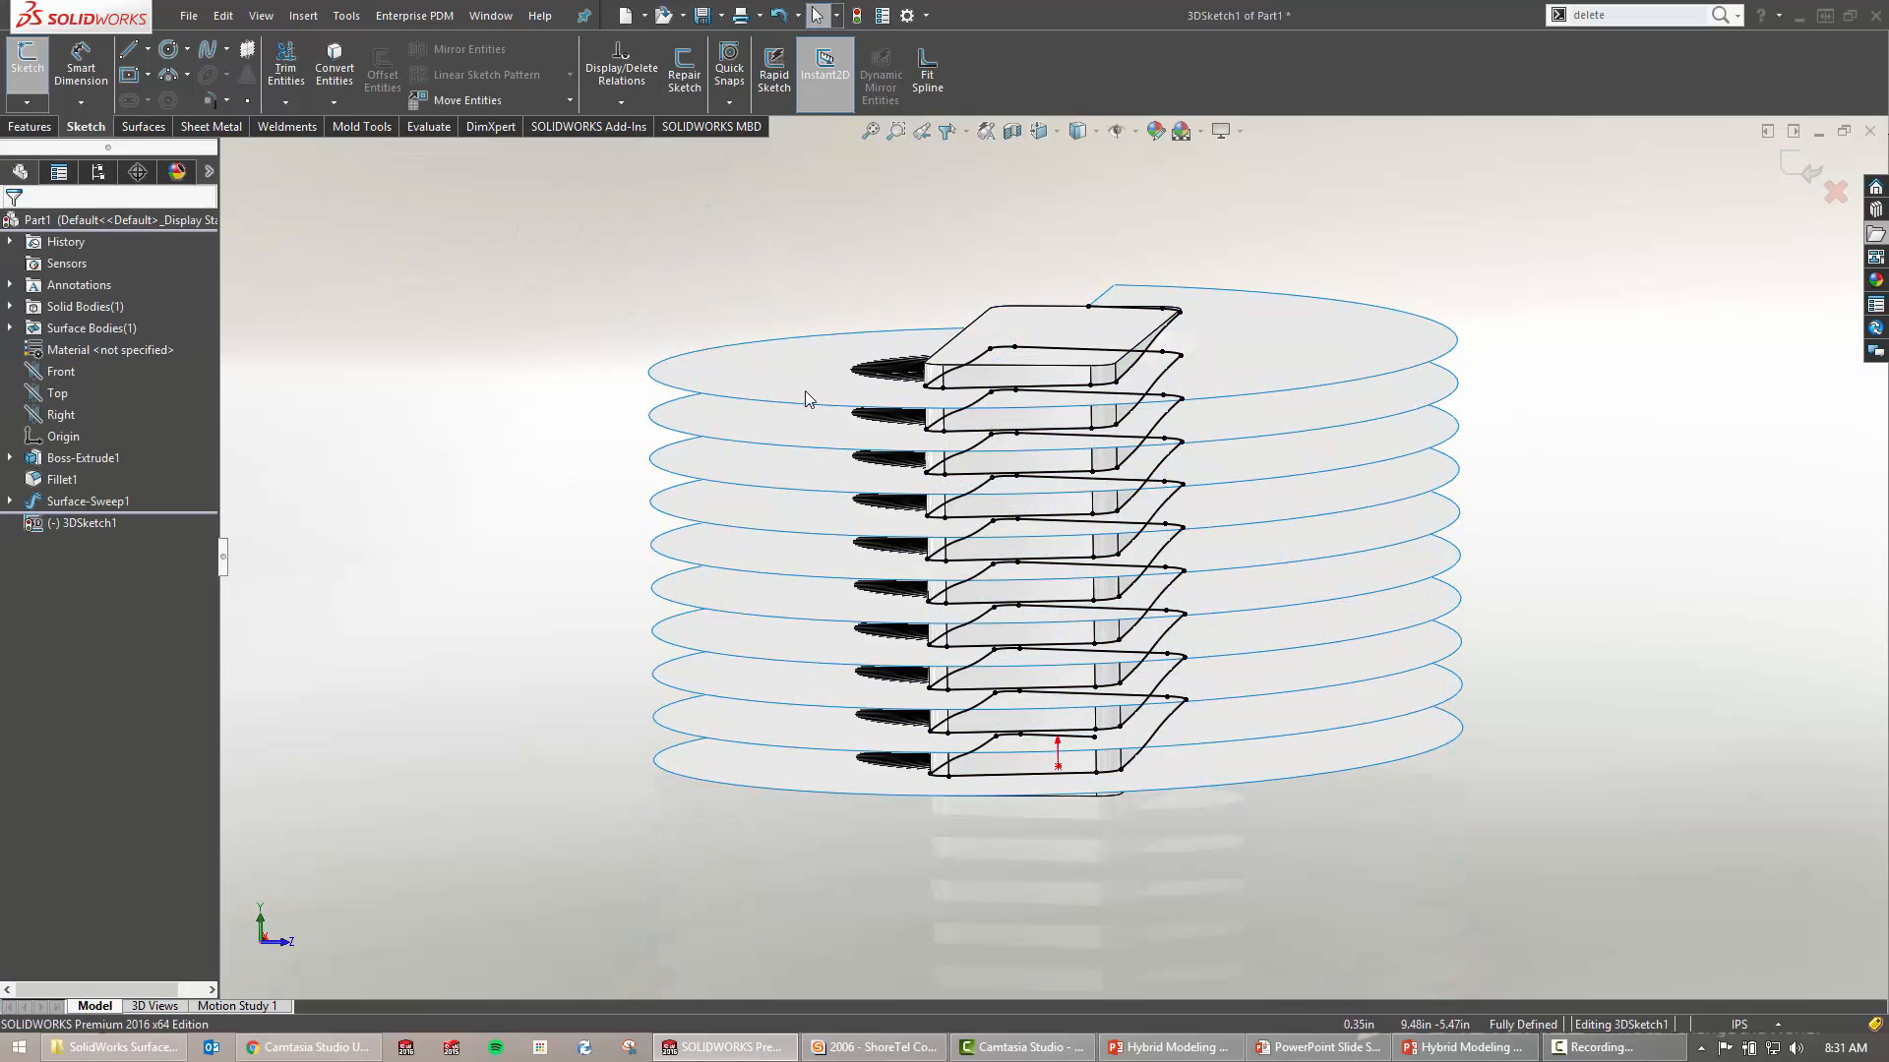
# Hide the spiral surface and block to show only the curves, then exit 3DSketch1
pyautogui.press('Tab')
pyautogui.moveTo(834, 354)
pyautogui.mouseDown(button='middle')
pyautogui.moveTo(970, 363)
pyautogui.moveTo(941, 330)
pyautogui.mouseUp(button='middle')
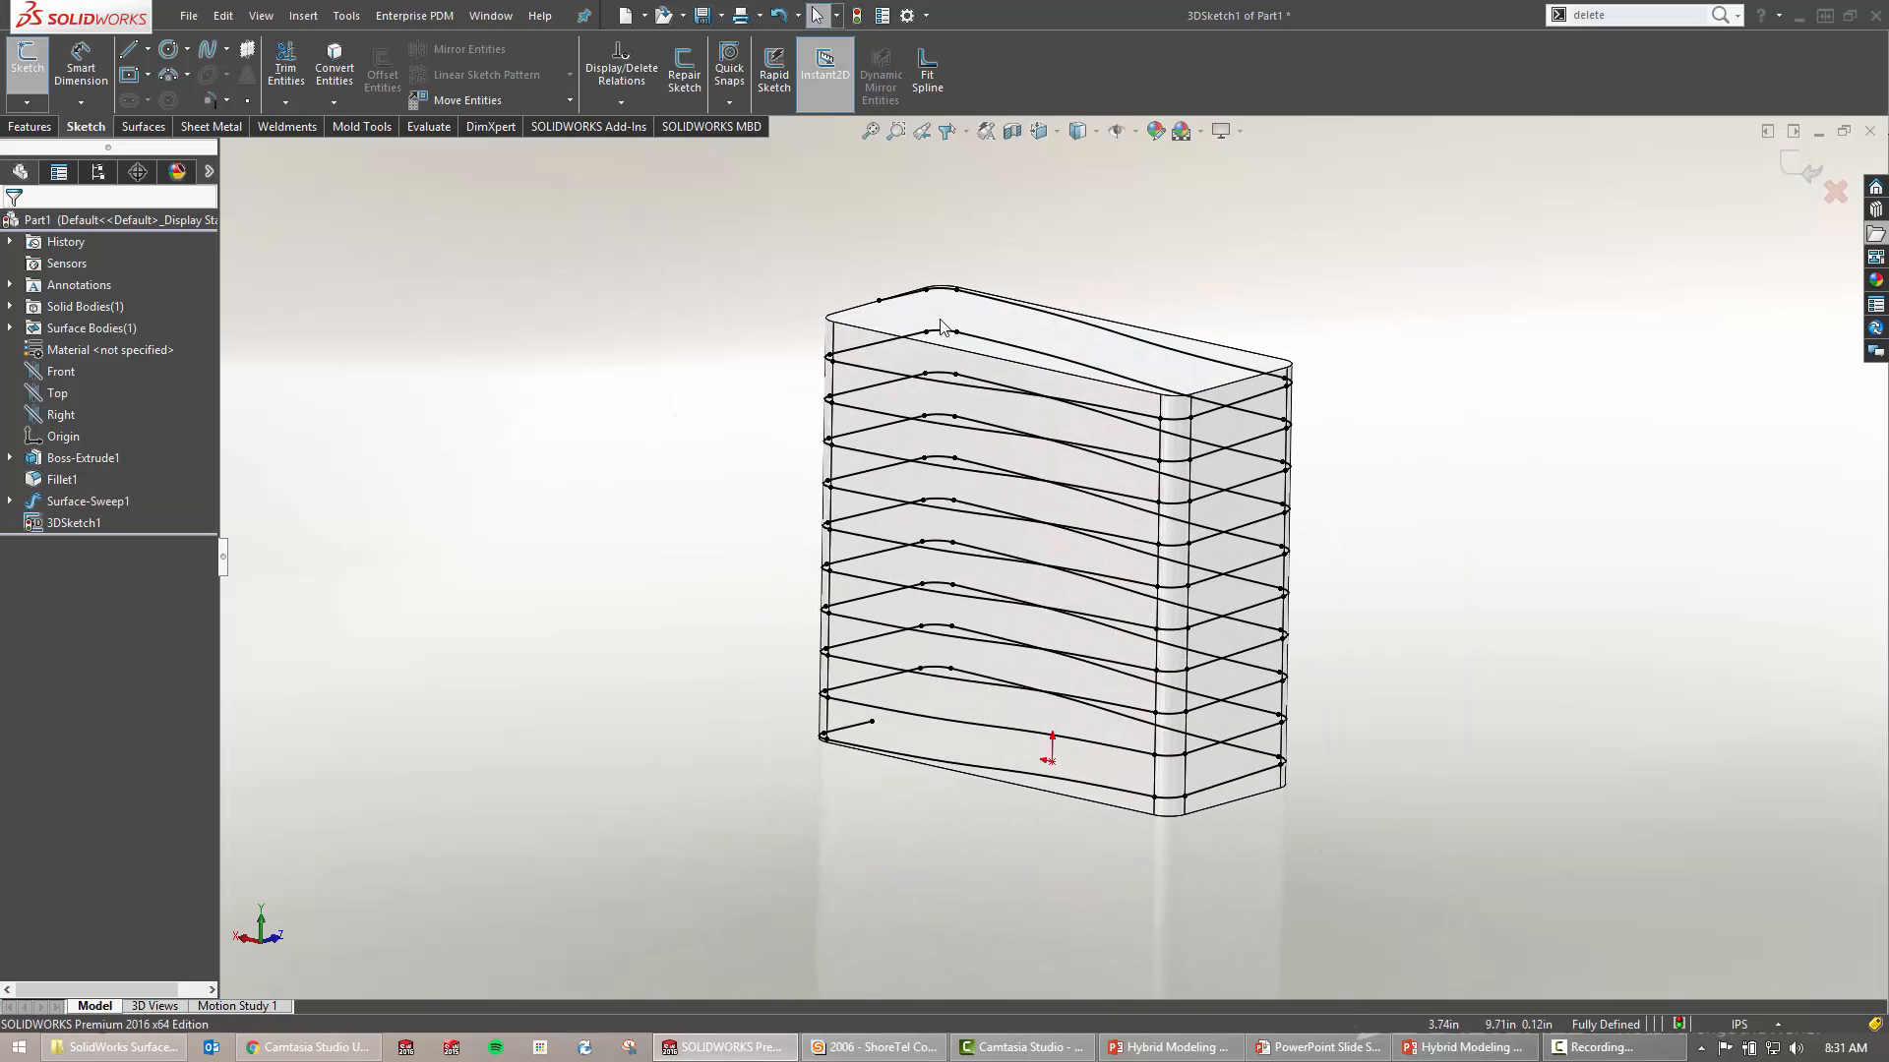
pyautogui.press('Tab')
pyautogui.moveTo(1293, 559)
pyautogui.mouseDown(button='middle')
pyautogui.moveTo(1429, 511)
pyautogui.moveTo(1530, 535)
pyautogui.moveTo(1378, 435)
pyautogui.mouseUp(button='middle')
pyautogui.rightClick(1378, 435)
pyautogui.click(1555, 388)
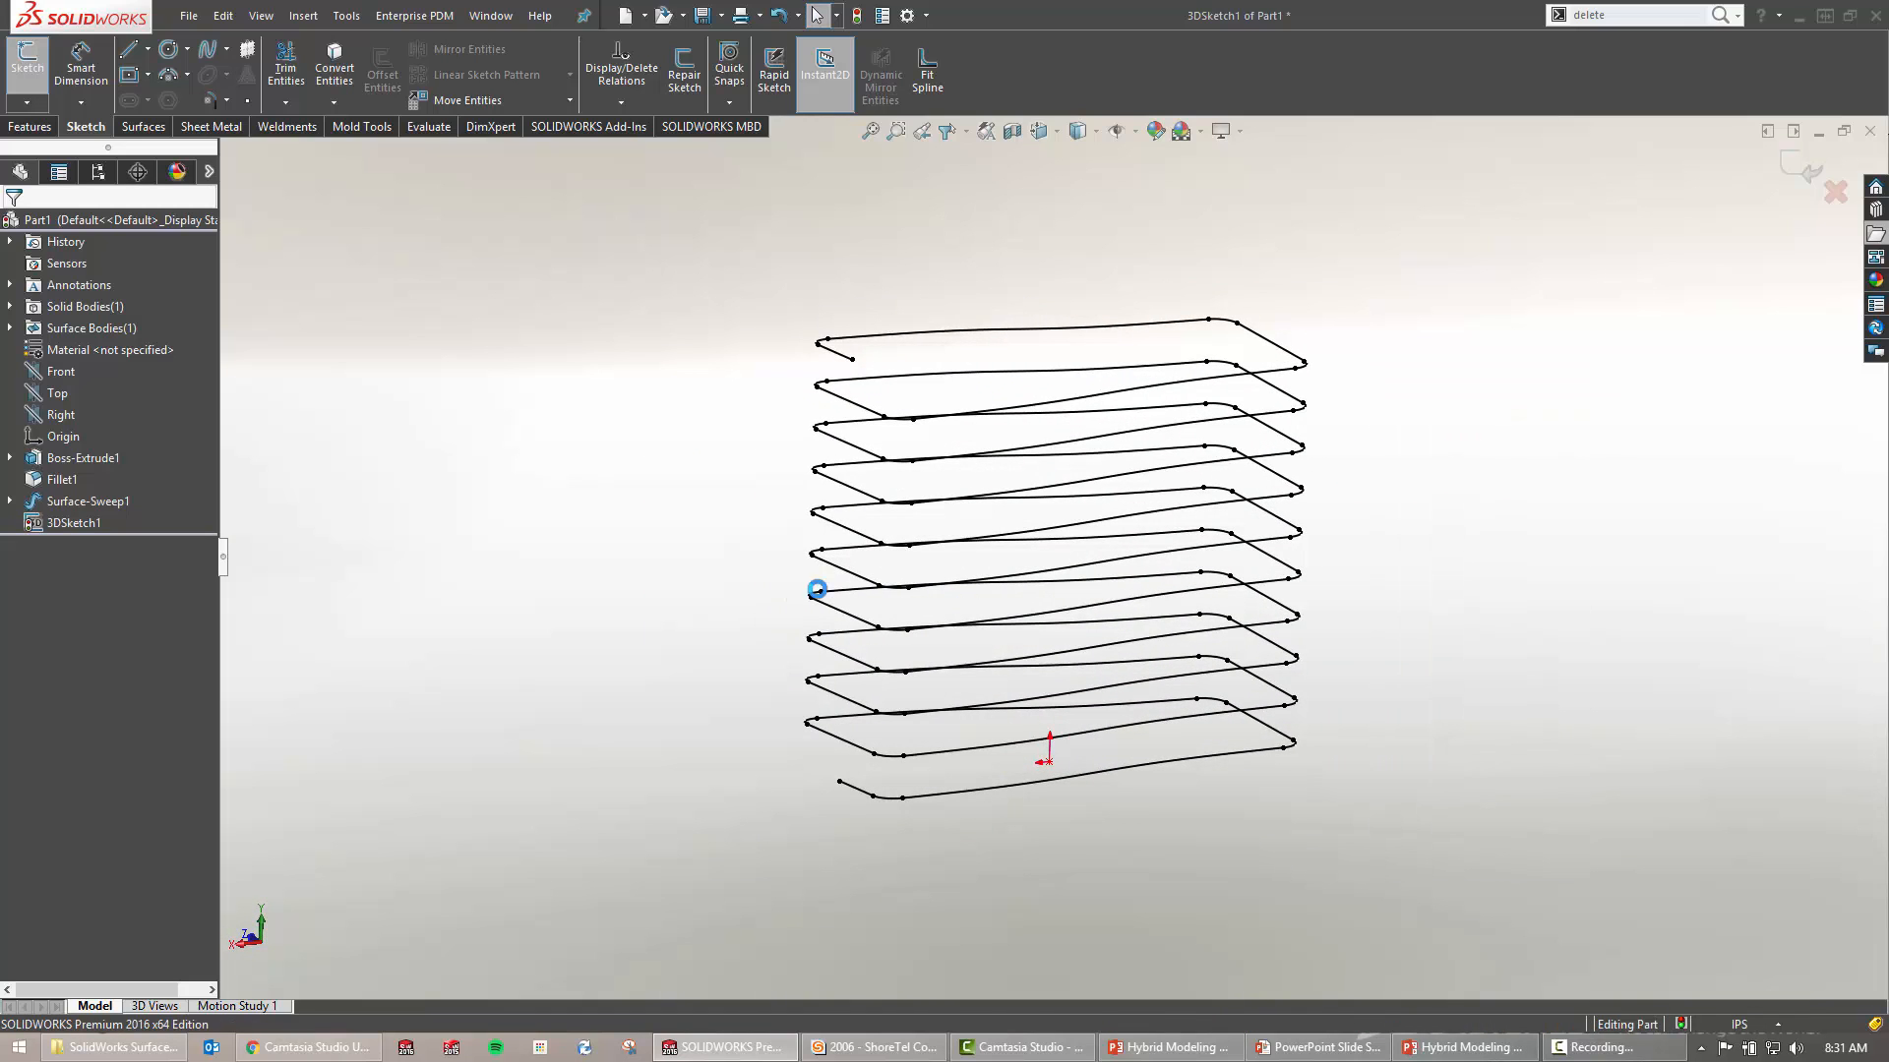
pyautogui.moveTo(903, 615)
pyautogui.mouseDown(button='middle')
pyautogui.moveTo(1235, 616)
pyautogui.moveTo(1142, 723)
pyautogui.moveTo(1171, 711)
pyautogui.mouseUp(button='middle')
pyautogui.click(1467, 705)
pyautogui.scroll(-2, 1428, 669)
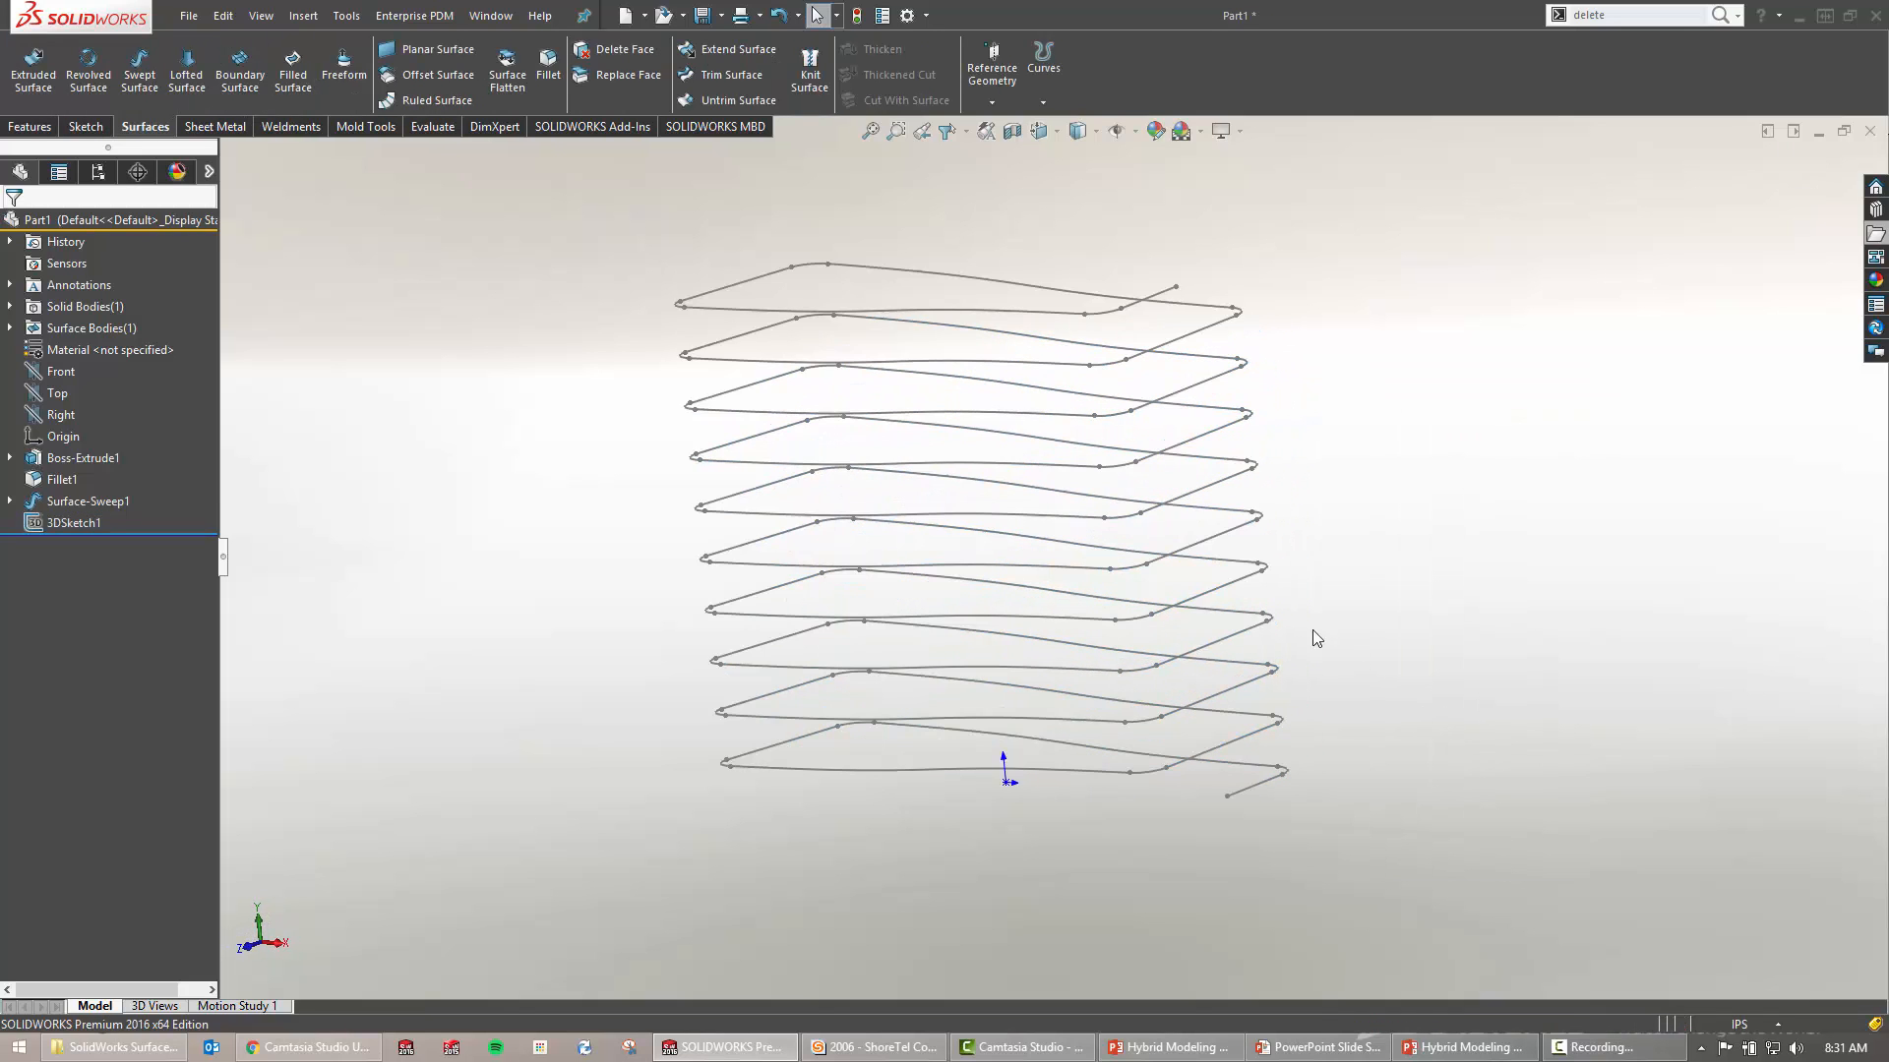
# Start a Swept Boss/Base with a circular profile along 3DSketch1
pyautogui.click(61, 372)
pyautogui.press('s')
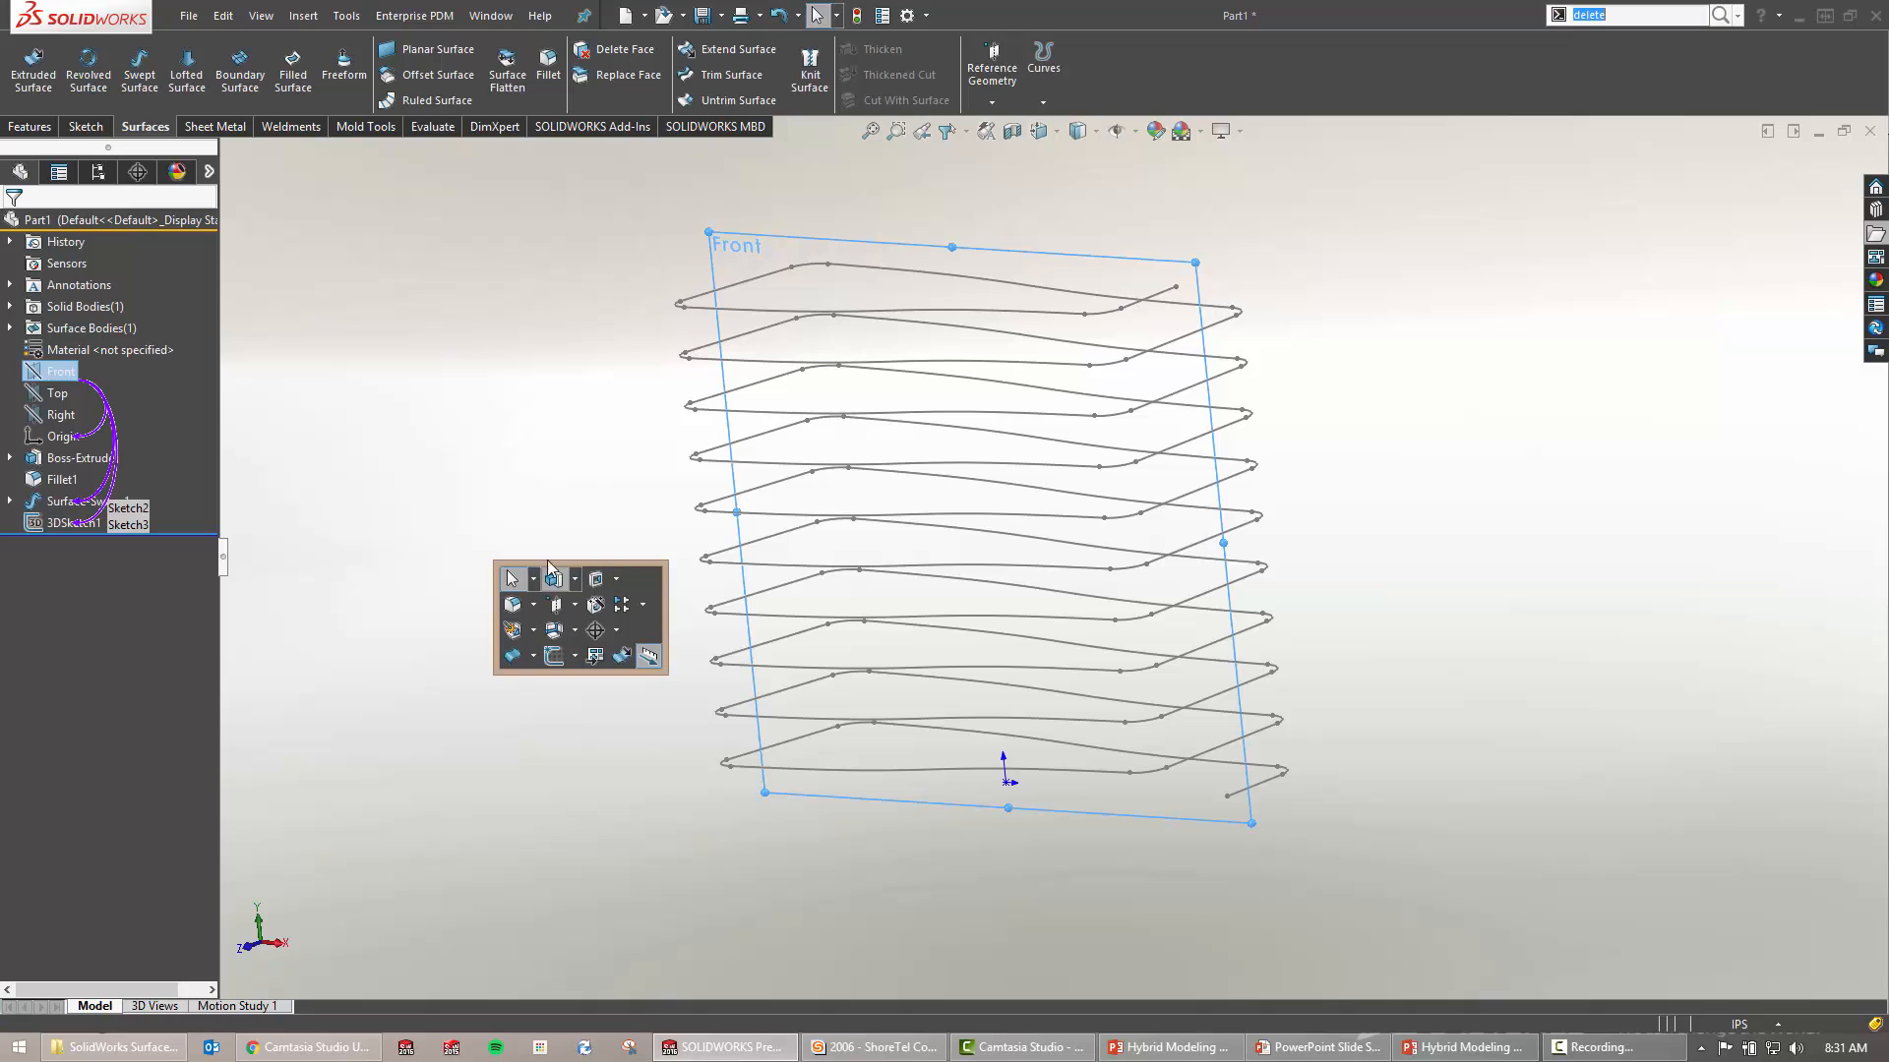
pyautogui.click(523, 518)
pyautogui.press('s')
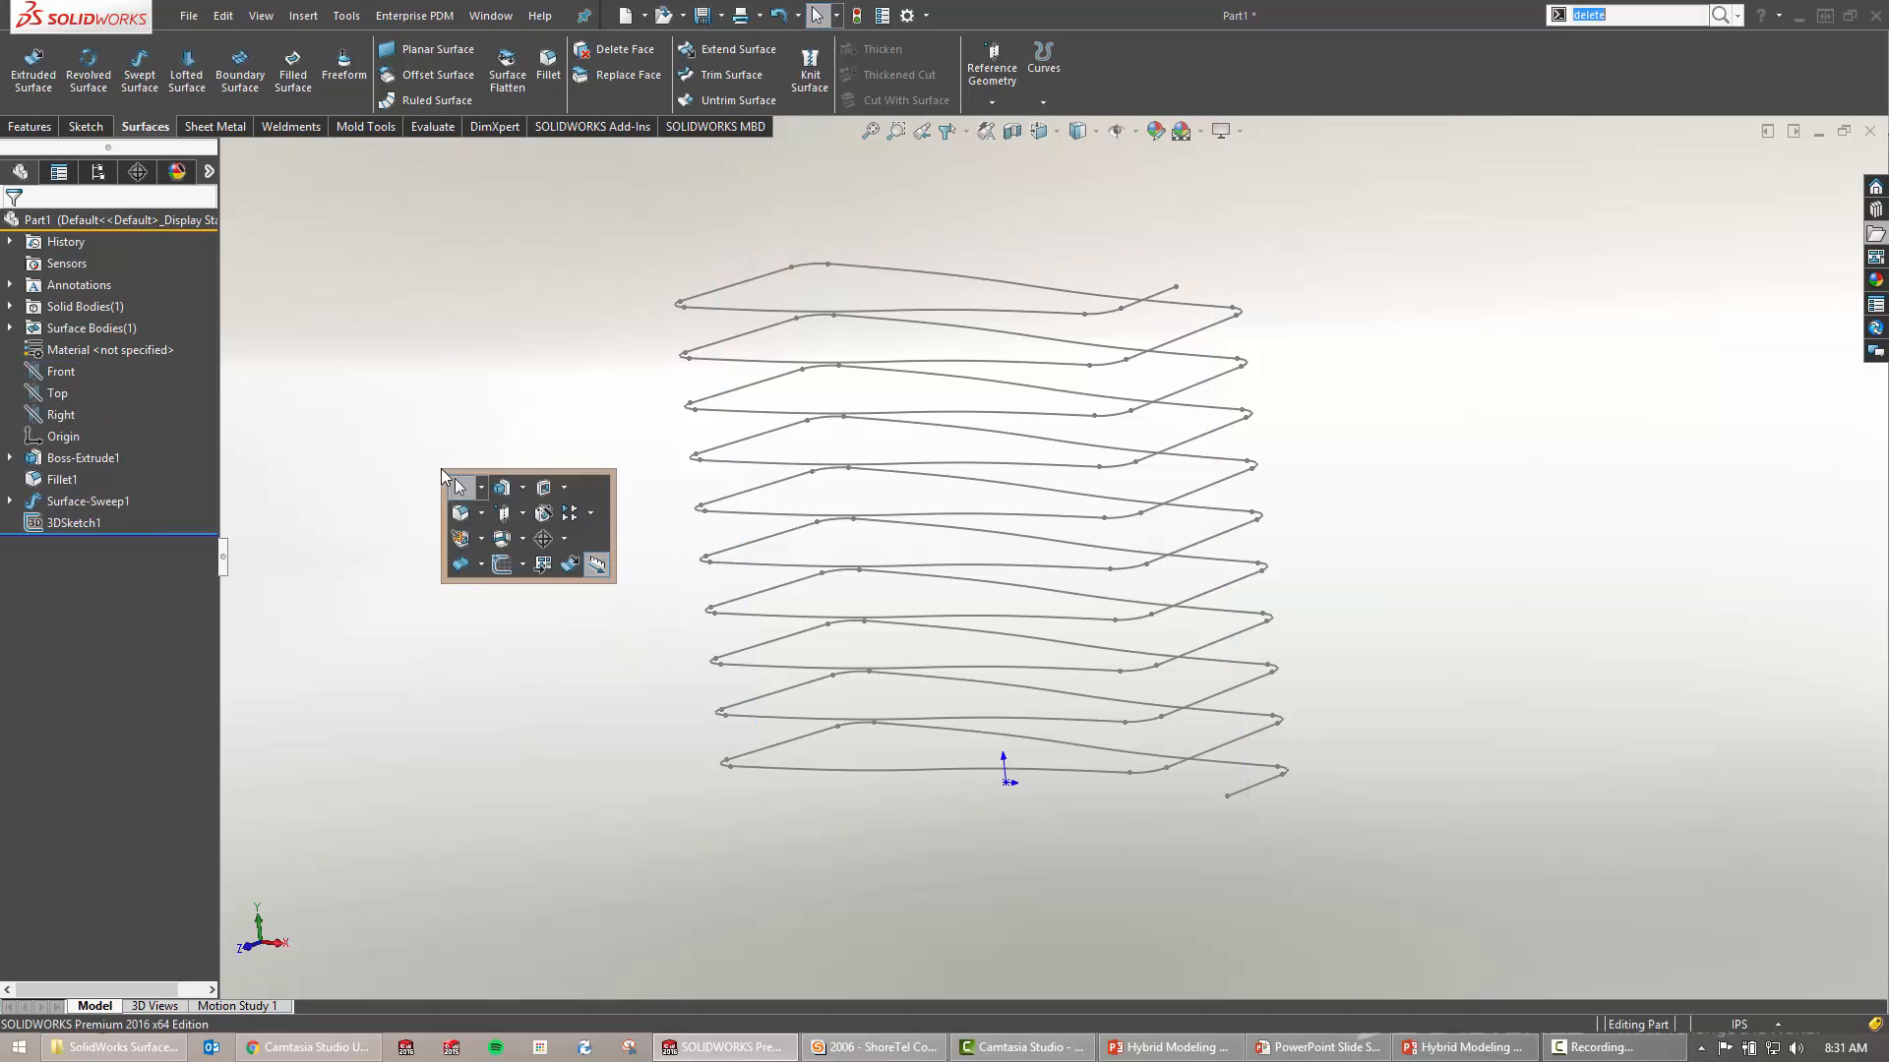
pyautogui.click(522, 493)
pyautogui.moveTo(519, 494)
pyautogui.click(547, 569)
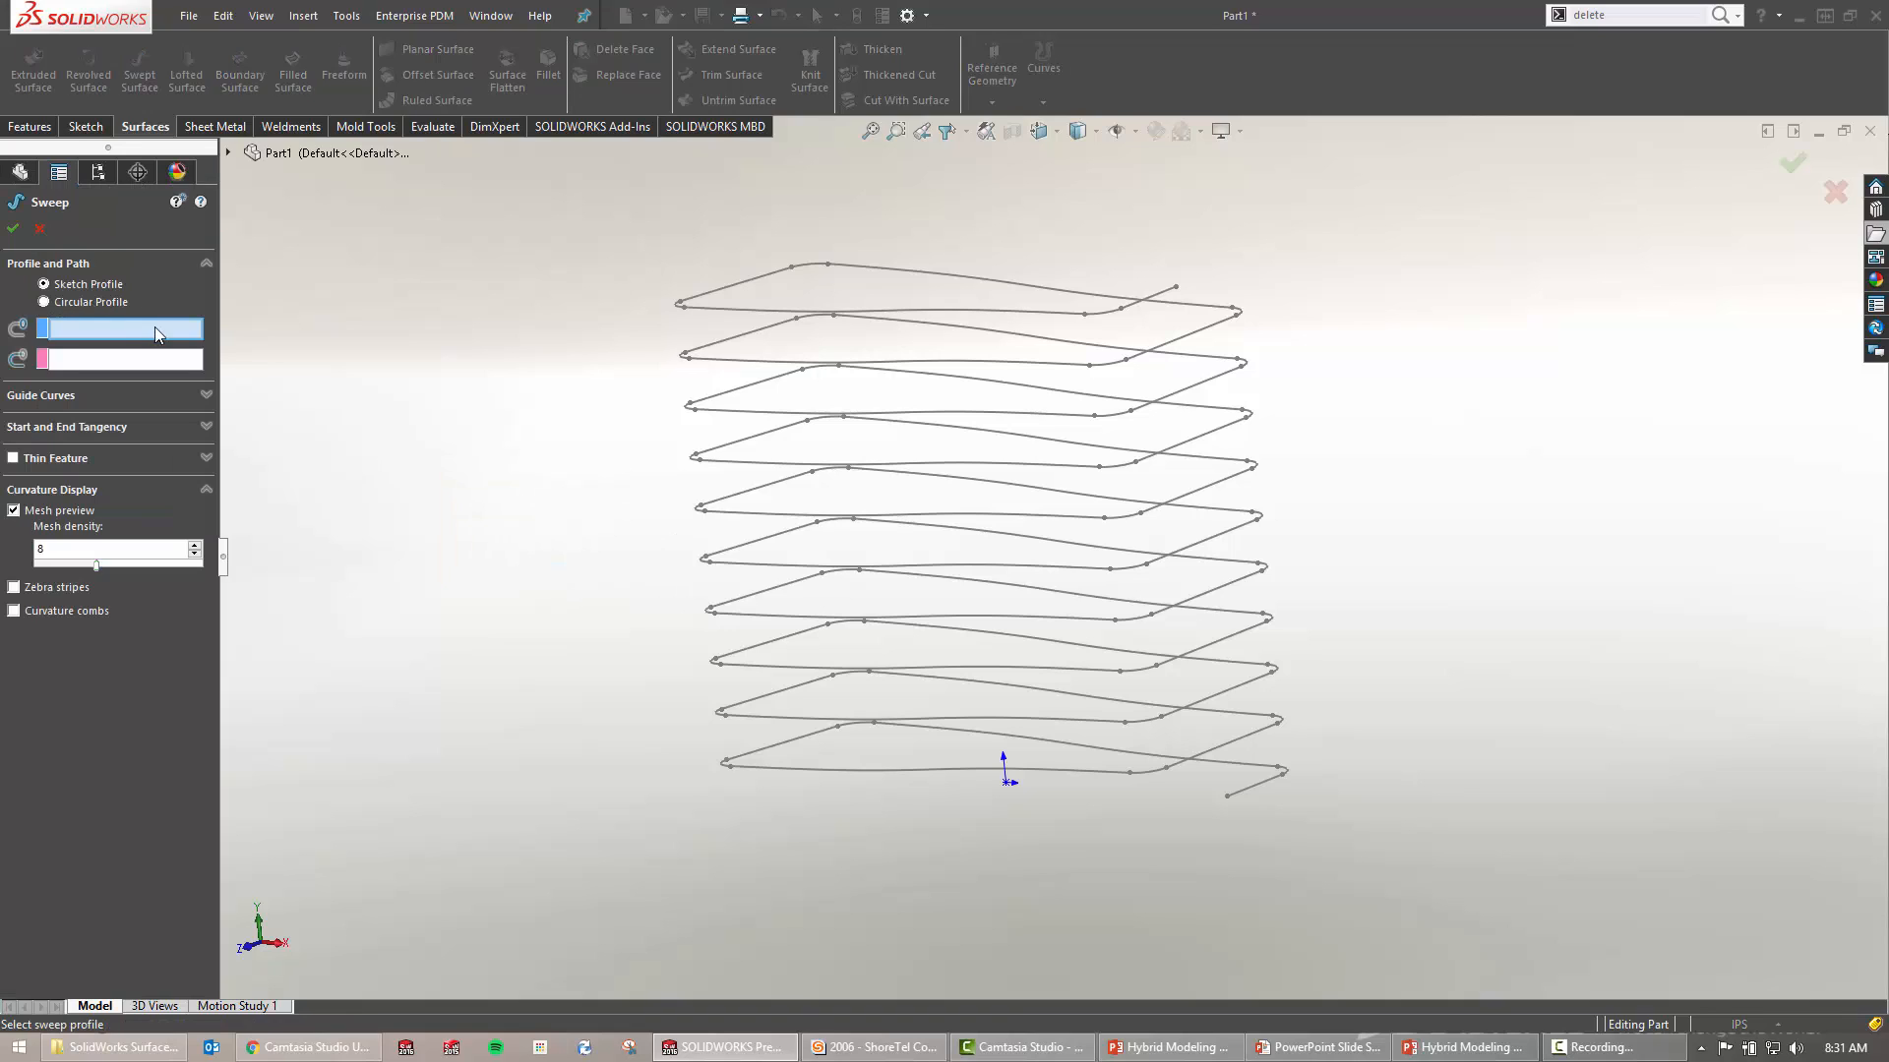
pyautogui.click(44, 302)
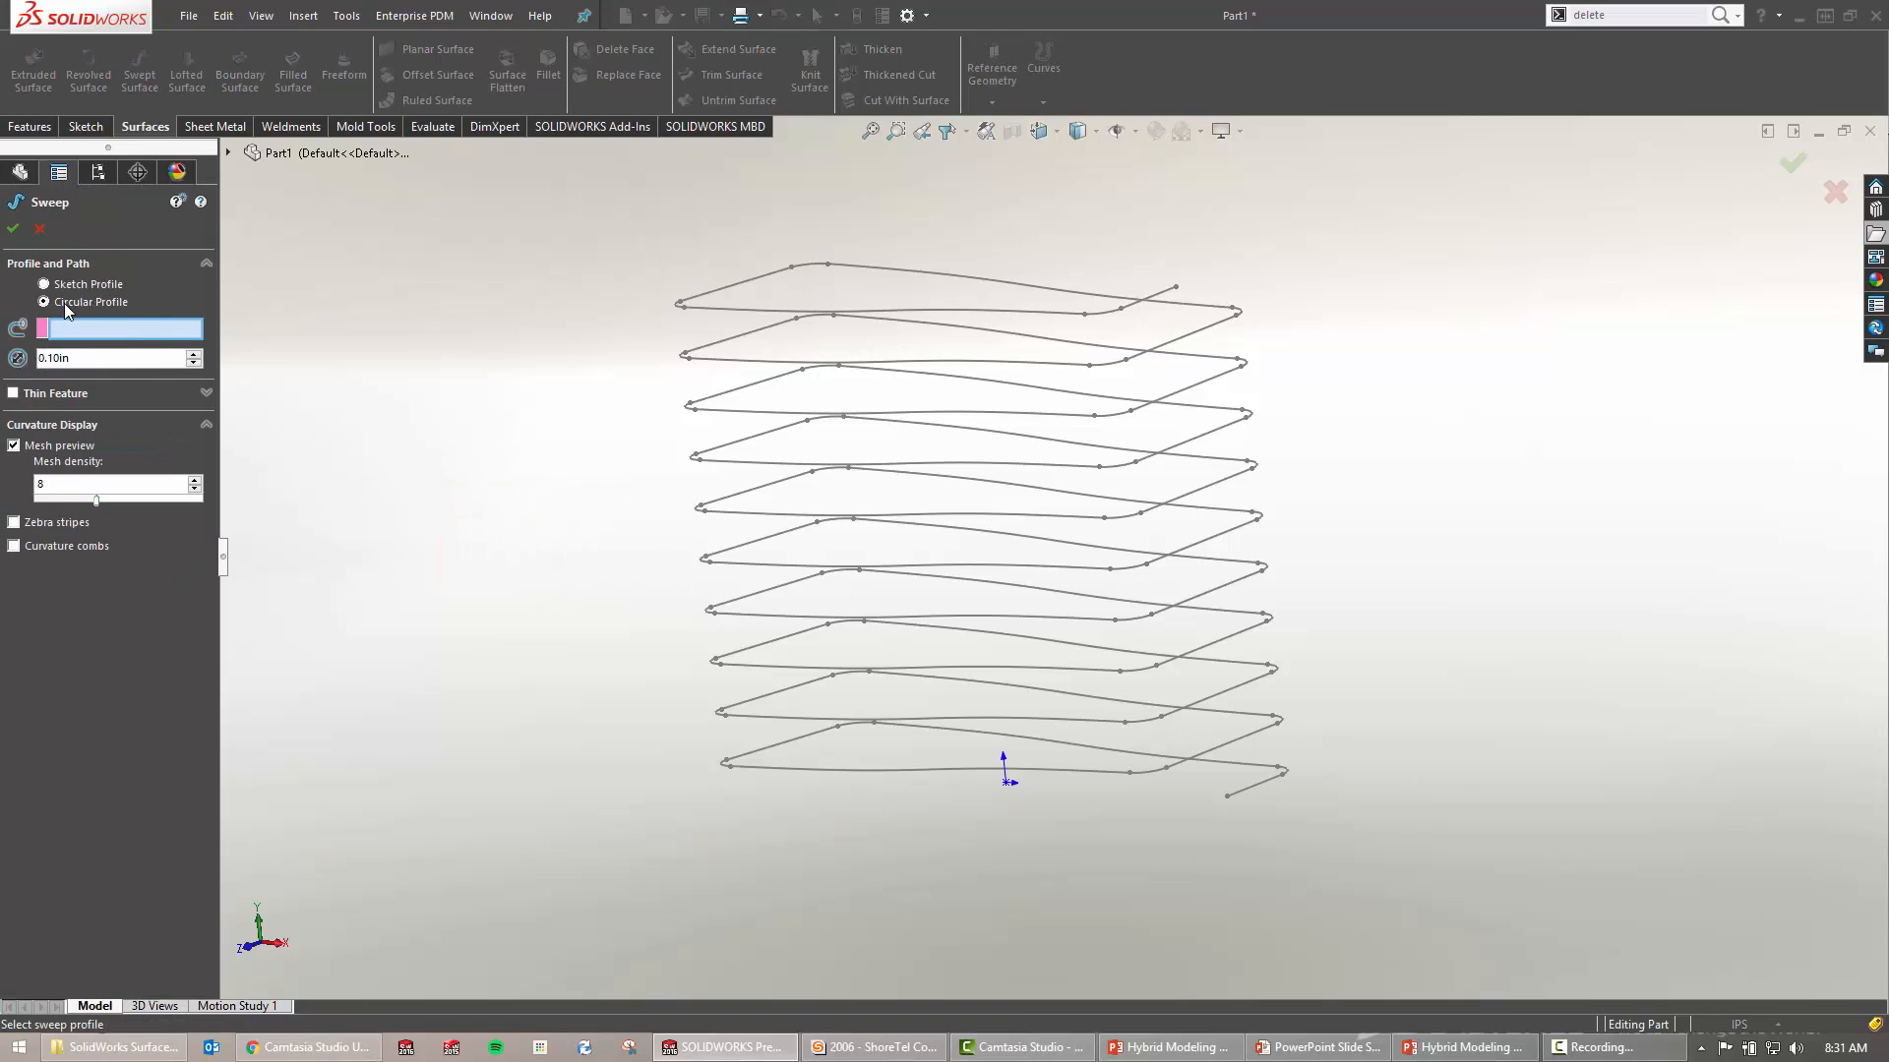
pyautogui.click(1255, 785)
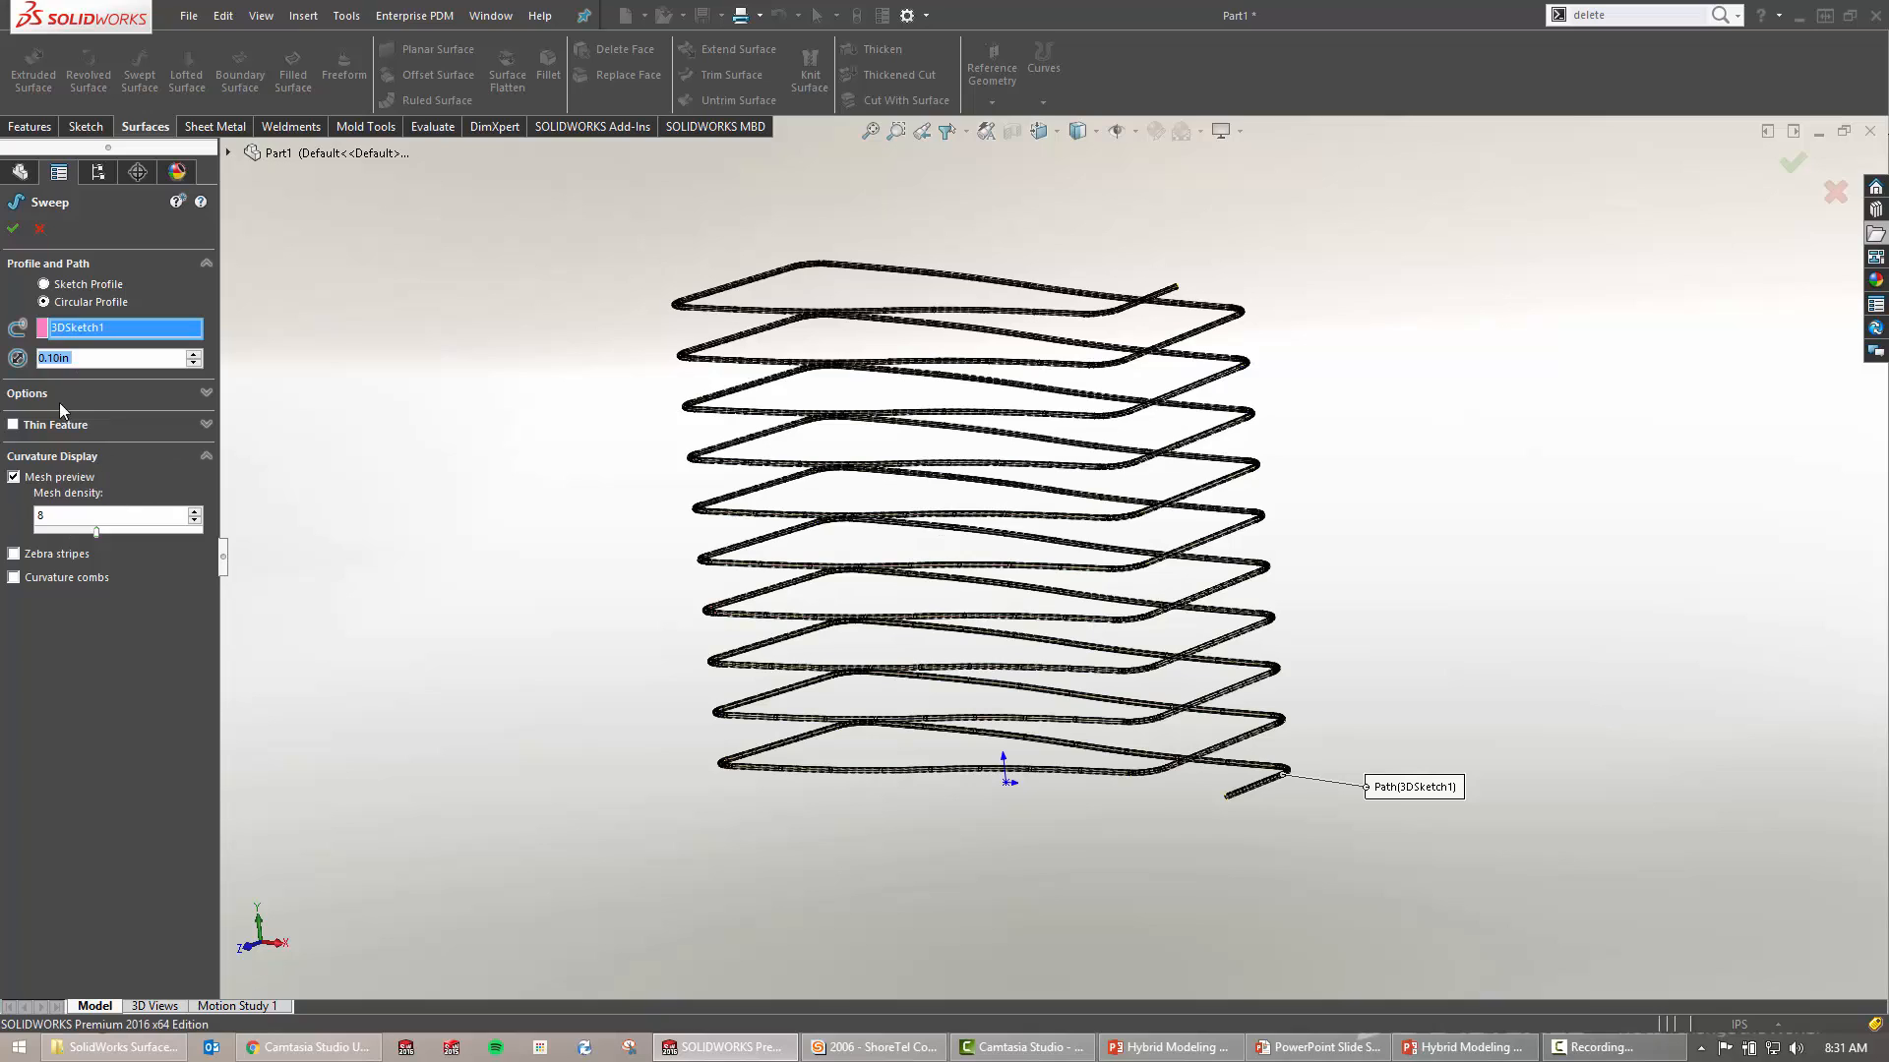
# Set the circular profile diameter to 0.25 in and create Sweep1
pyautogui.click(161, 397)
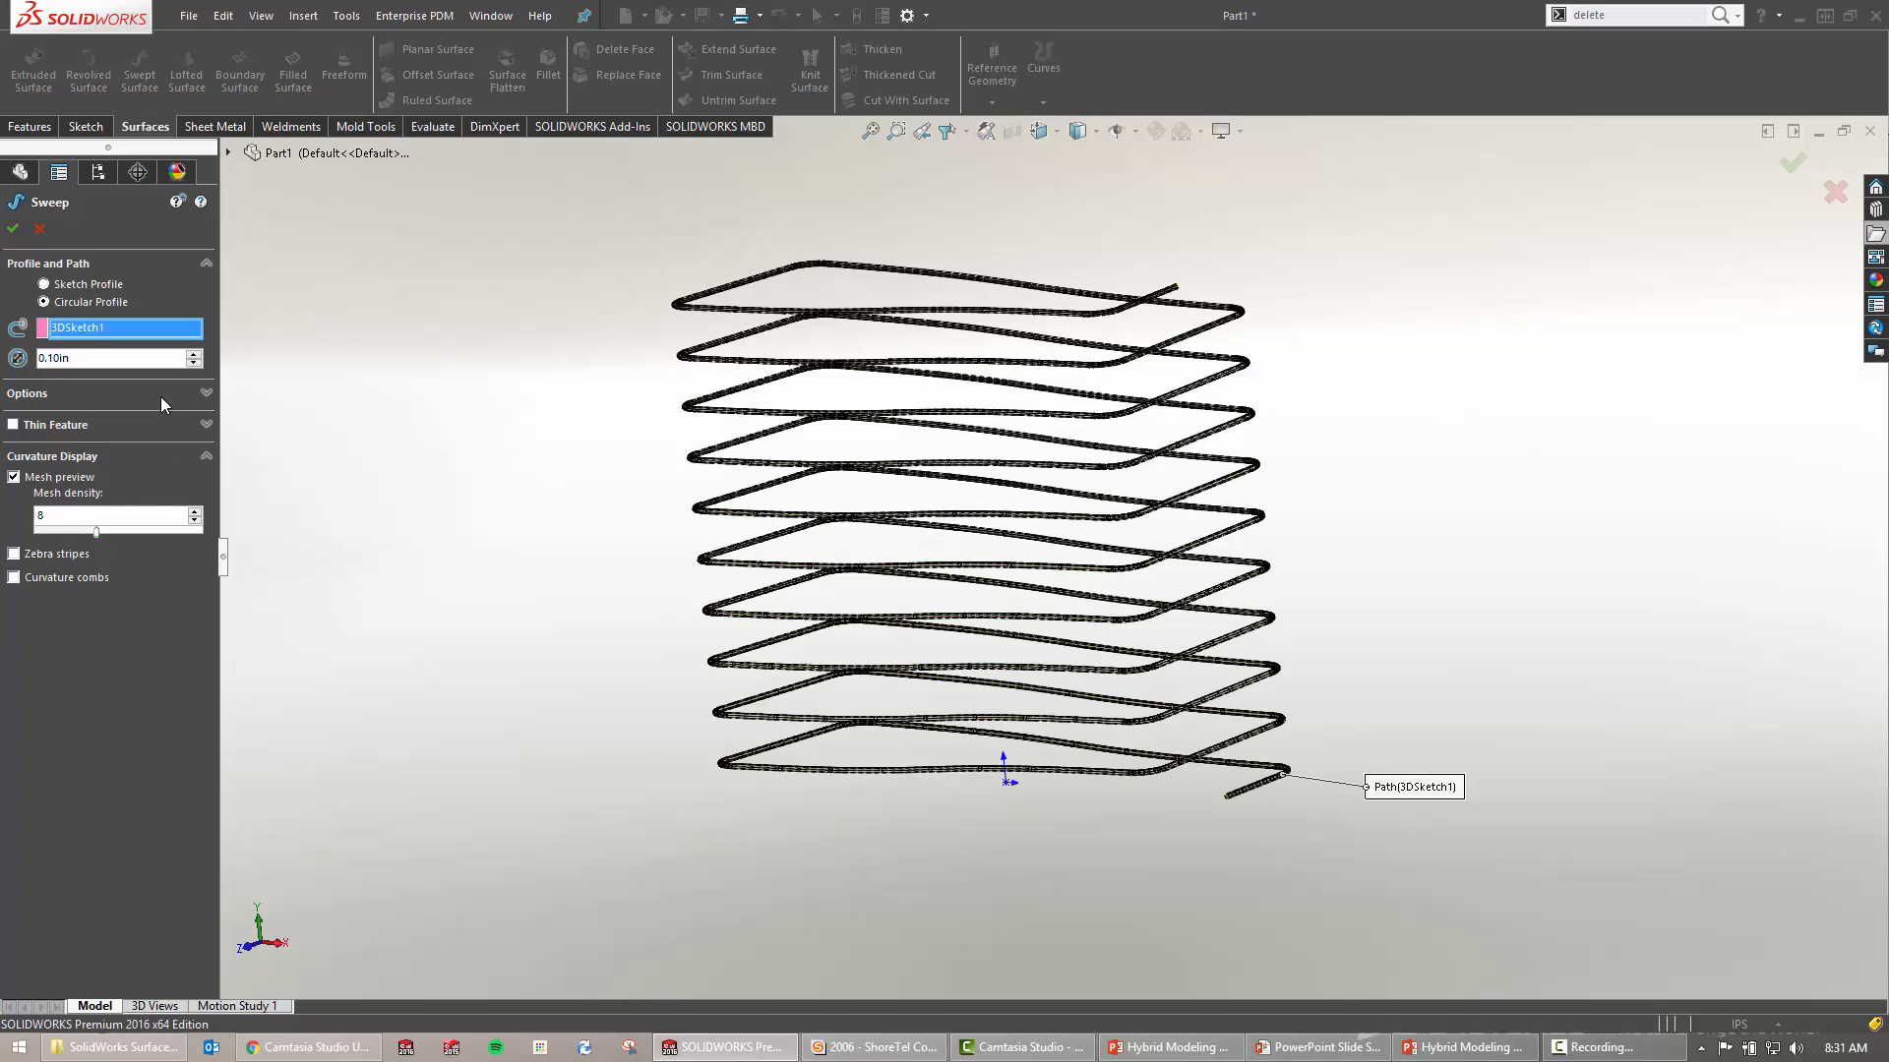
pyautogui.click(86, 358)
pyautogui.write('.25')
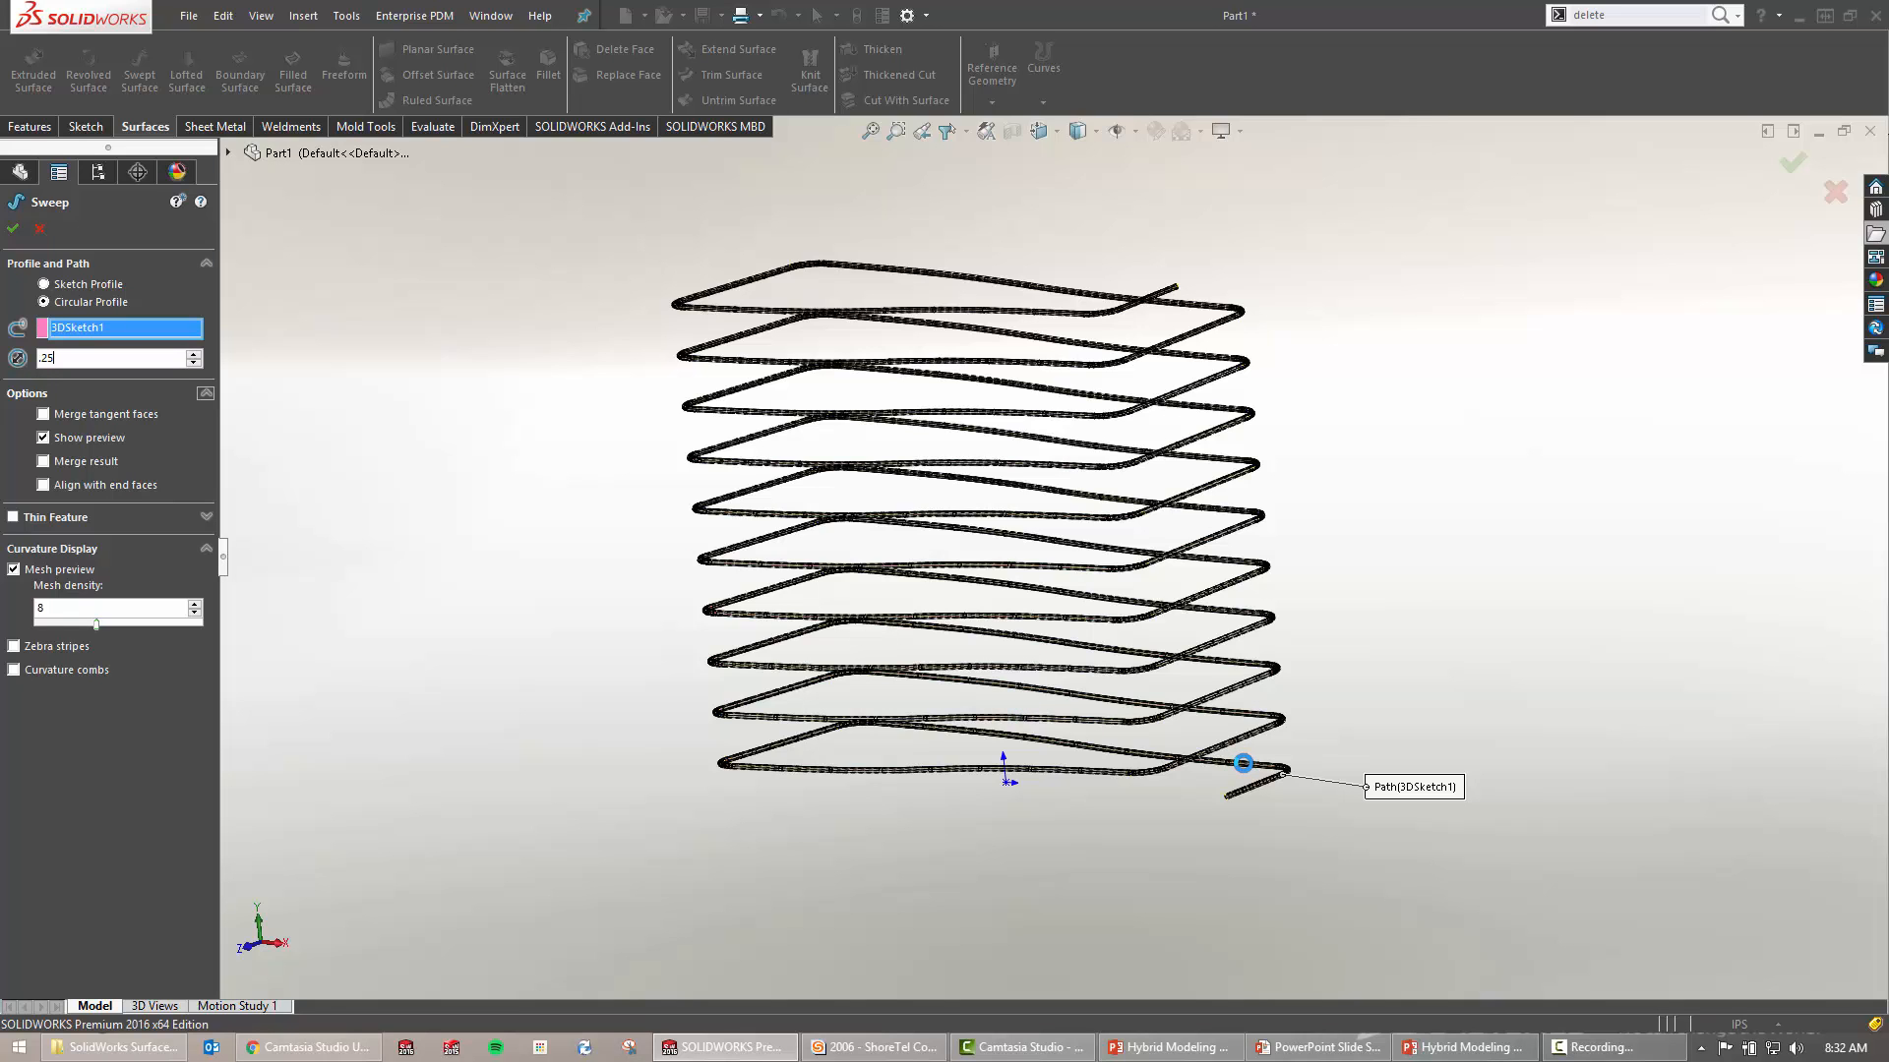
pyautogui.scroll(-3, 1243, 762)
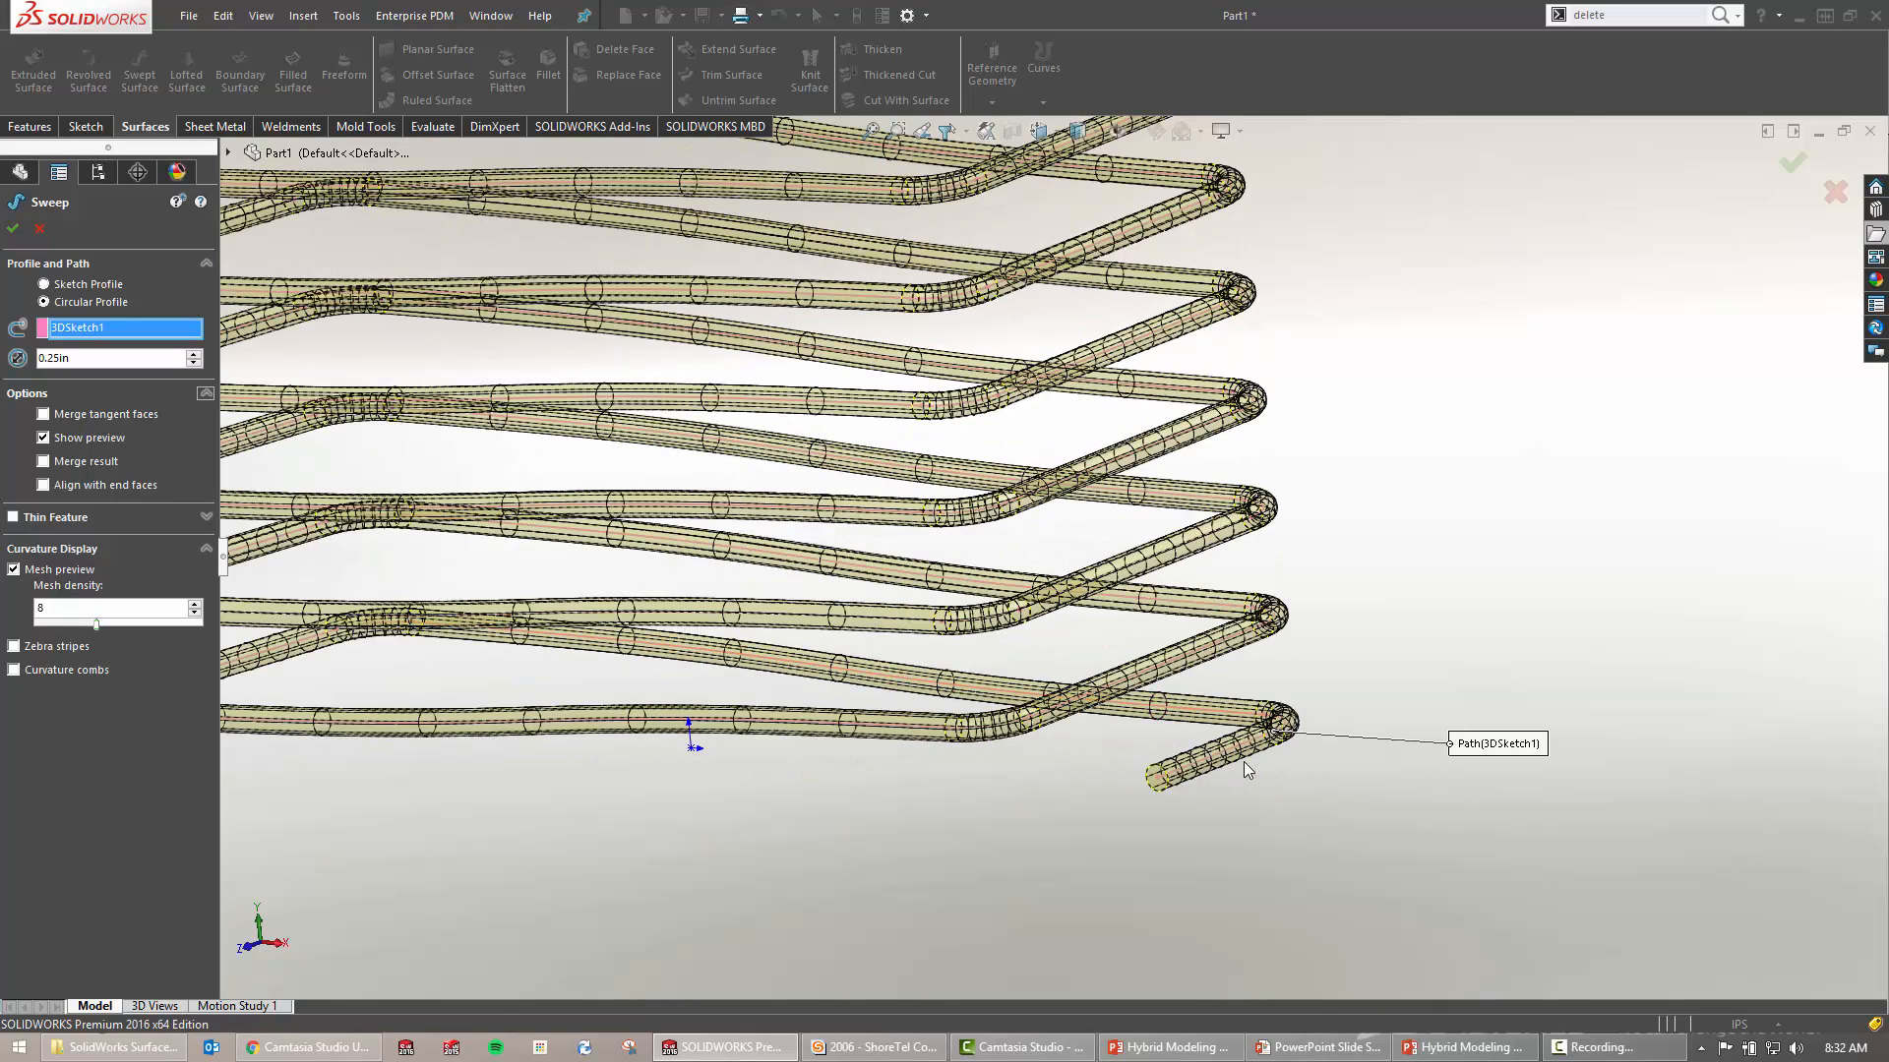
pyautogui.scroll(2, 1220, 728)
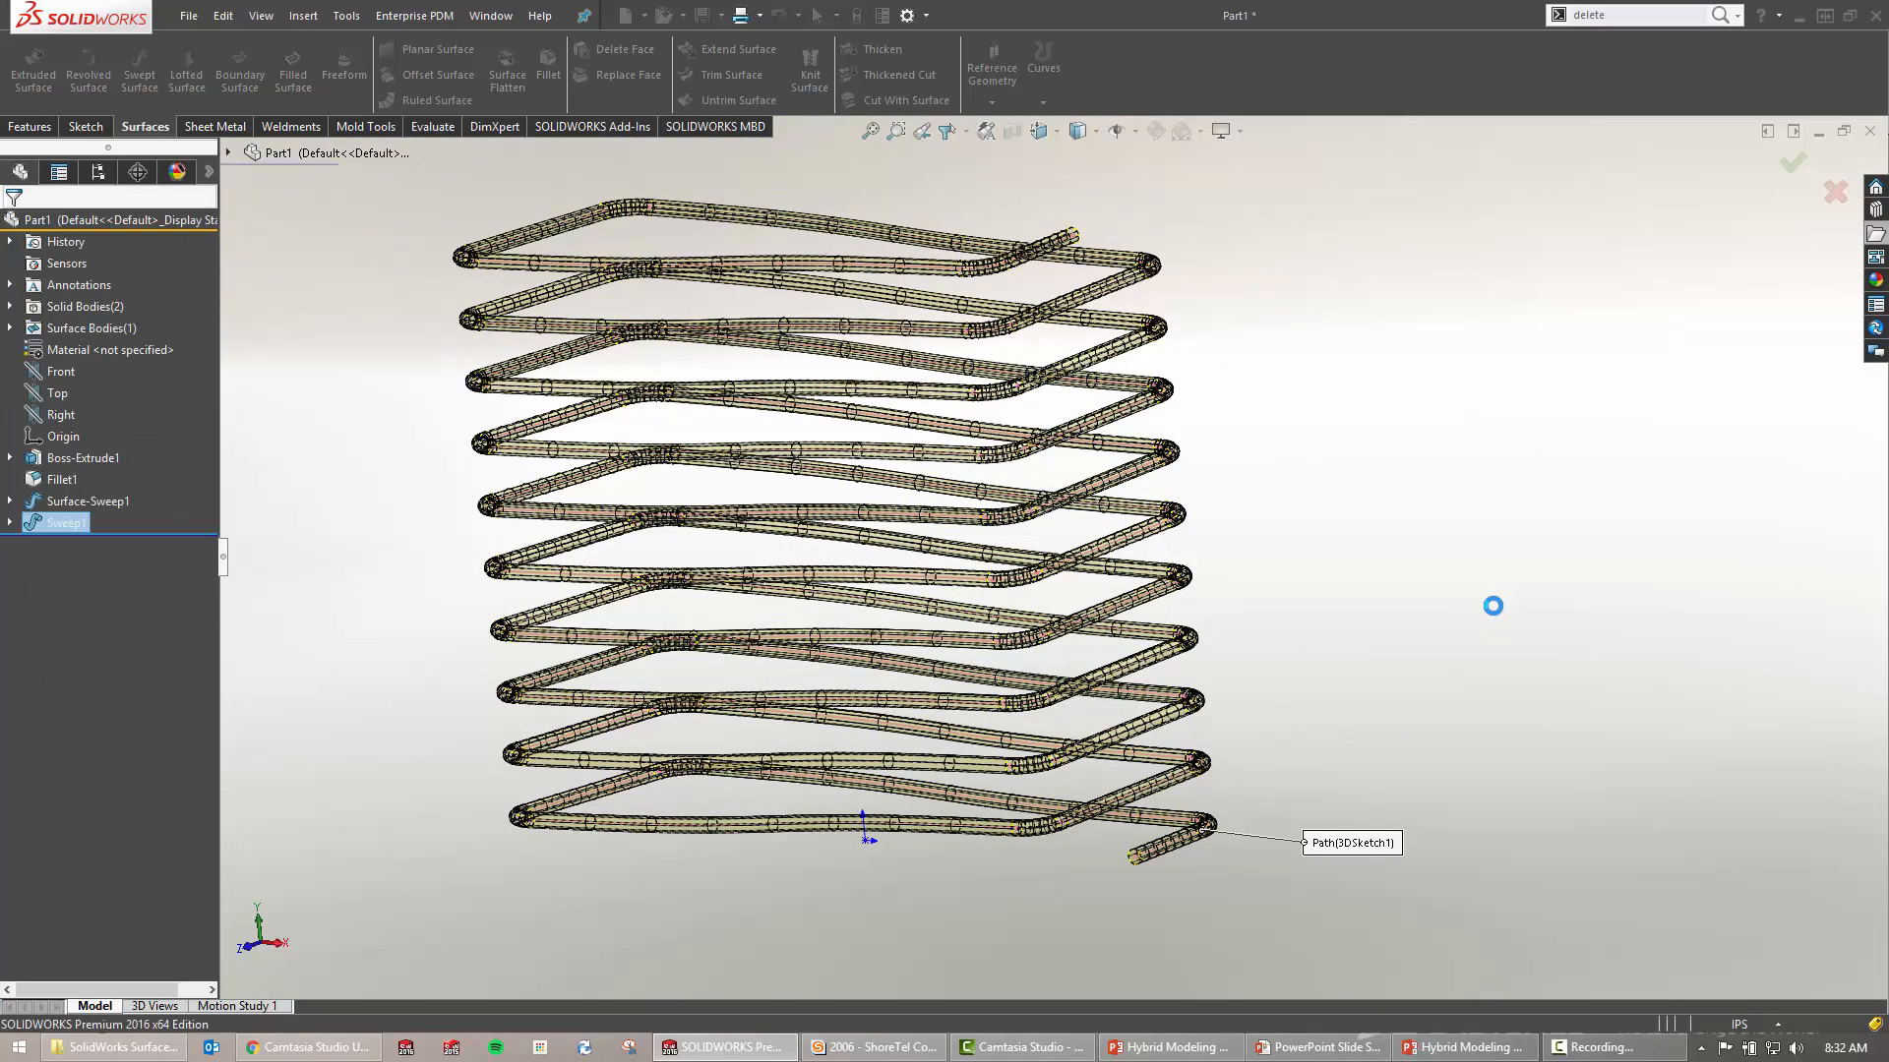
pyautogui.click(1494, 606)
pyautogui.moveTo(1349, 642)
pyautogui.mouseDown(button='middle')
pyautogui.moveTo(1467, 632)
pyautogui.moveTo(1471, 675)
pyautogui.moveTo(1377, 610)
pyautogui.mouseUp(button='middle')
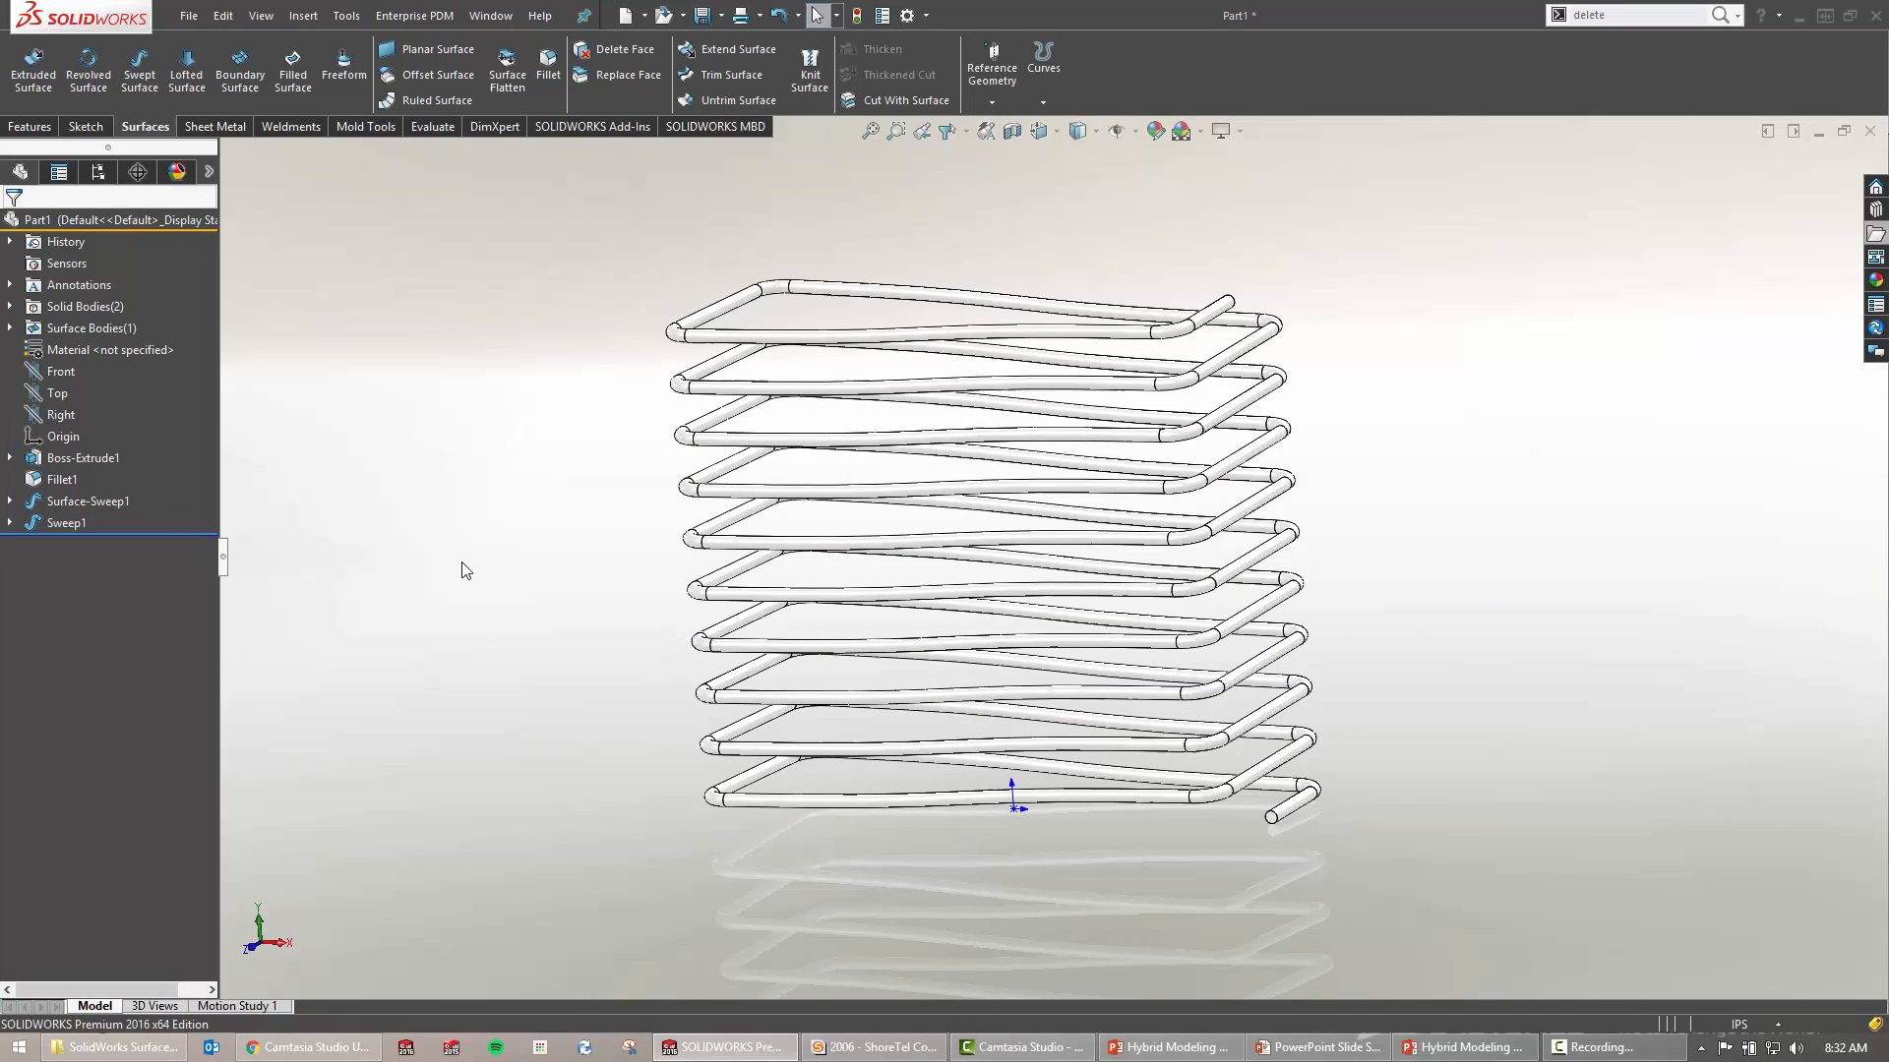
# Change Boss-Extrude1's height dimension from 10.00 to 5
pyautogui.click(84, 458)
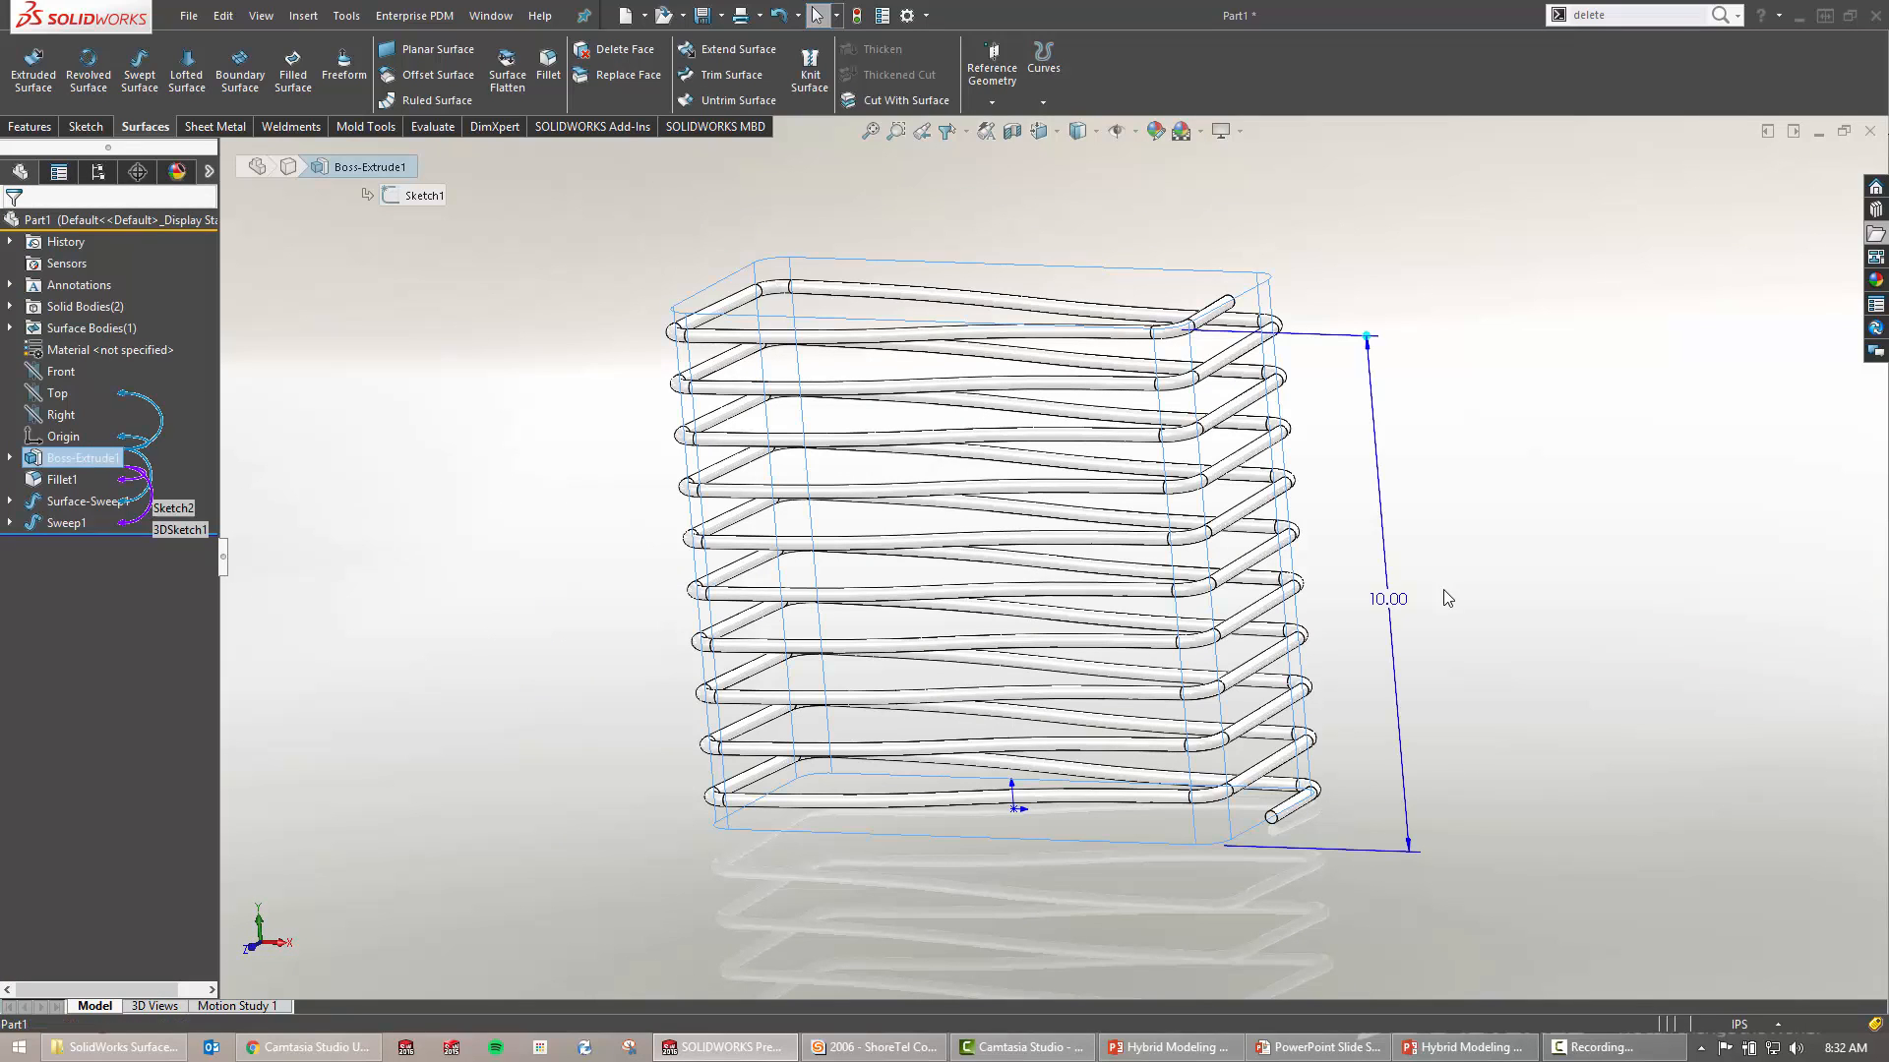
pyautogui.doubleClick(1392, 599)
pyautogui.write('5')
pyautogui.press('Return')
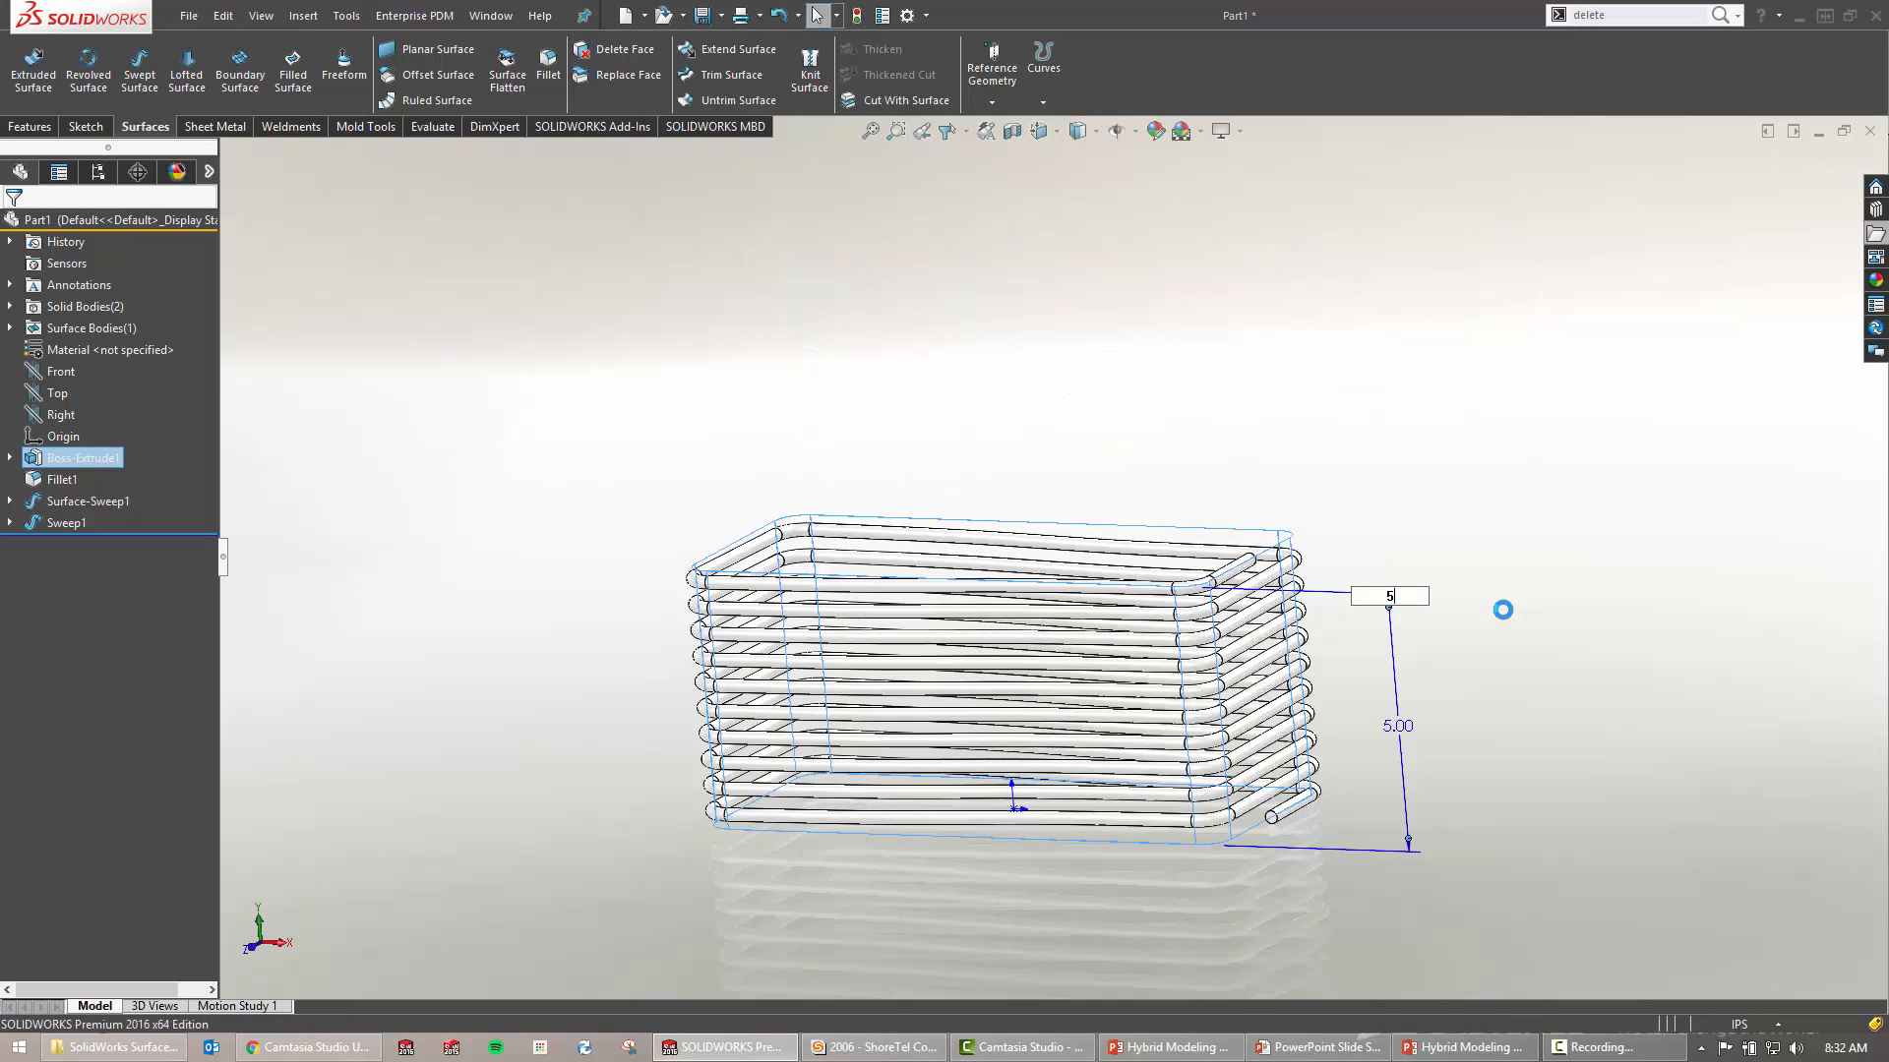
pyautogui.click(1469, 658)
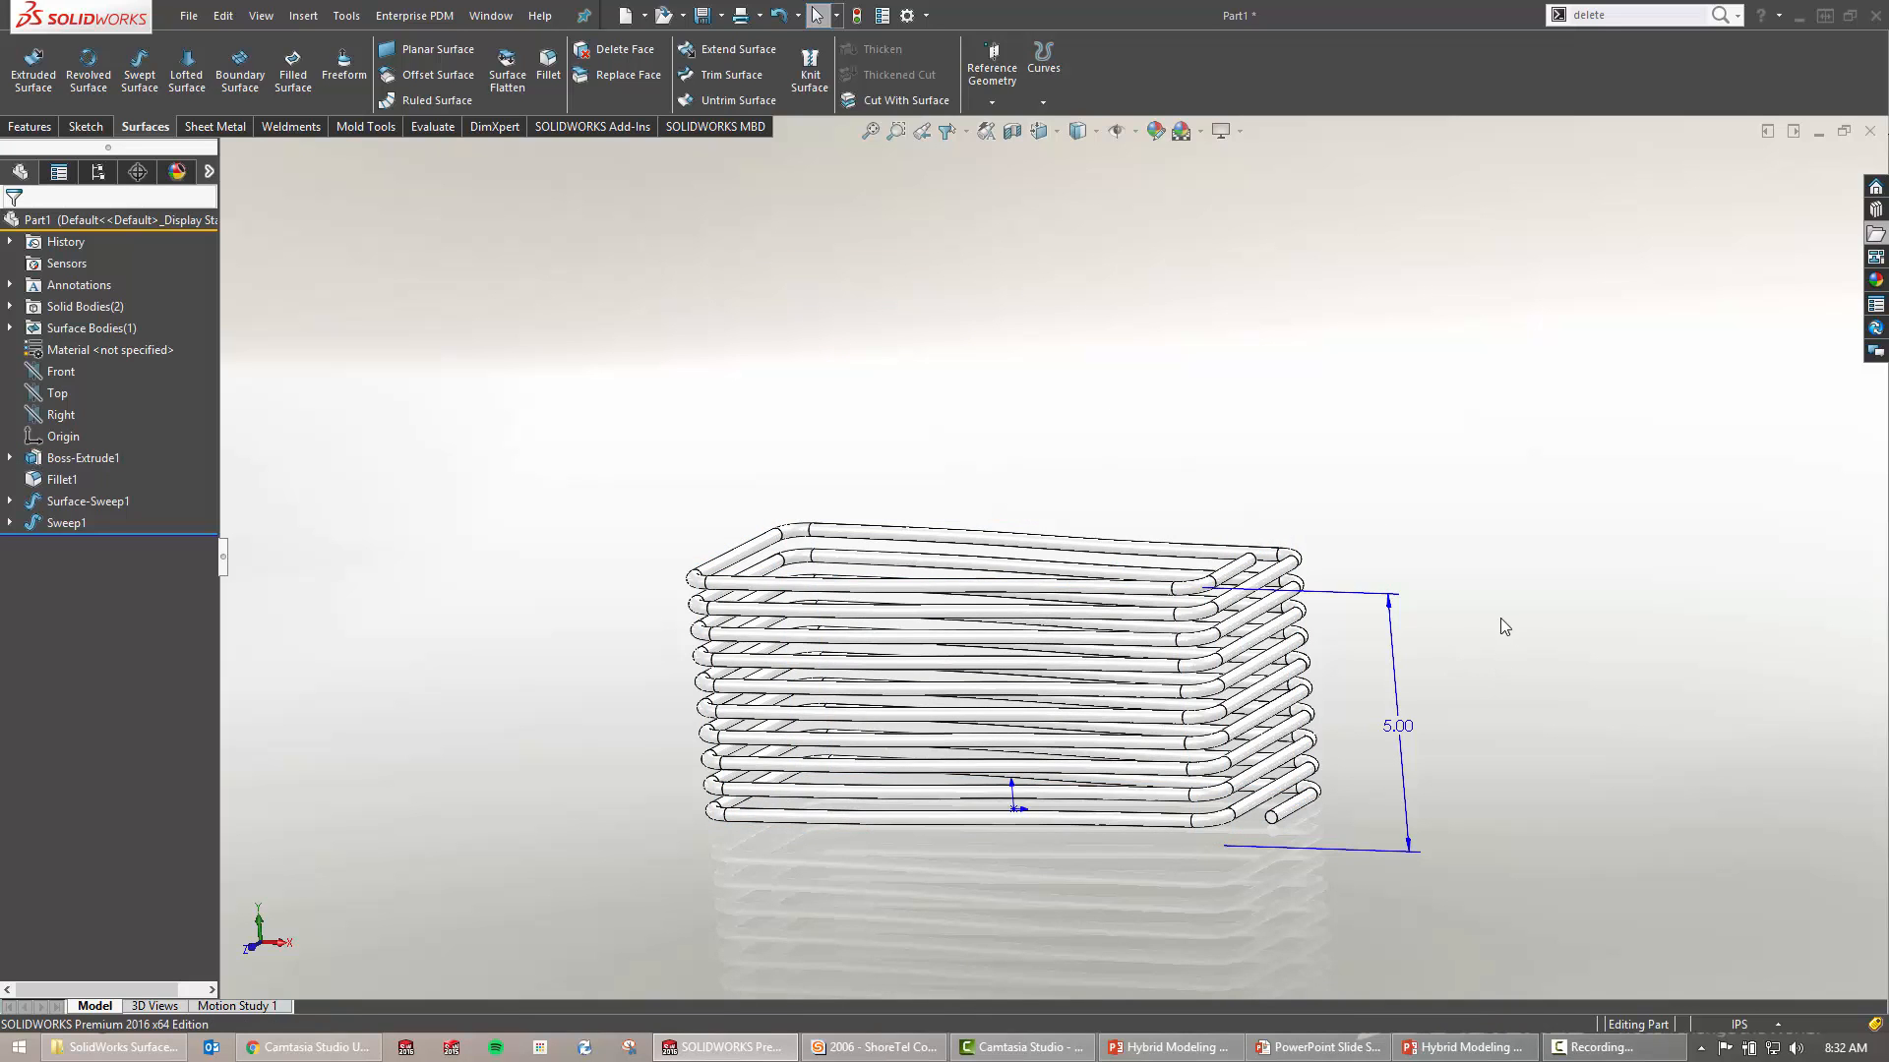
# Orbit around the tighter coil and briefly highlight the surface sweep
pyautogui.moveTo(1501, 618)
pyautogui.mouseDown(button='middle')
pyautogui.moveTo(1551, 567)
pyautogui.moveTo(1530, 616)
pyautogui.moveTo(1560, 531)
pyautogui.moveTo(1492, 556)
pyautogui.moveTo(1470, 598)
pyautogui.mouseUp(button='middle')
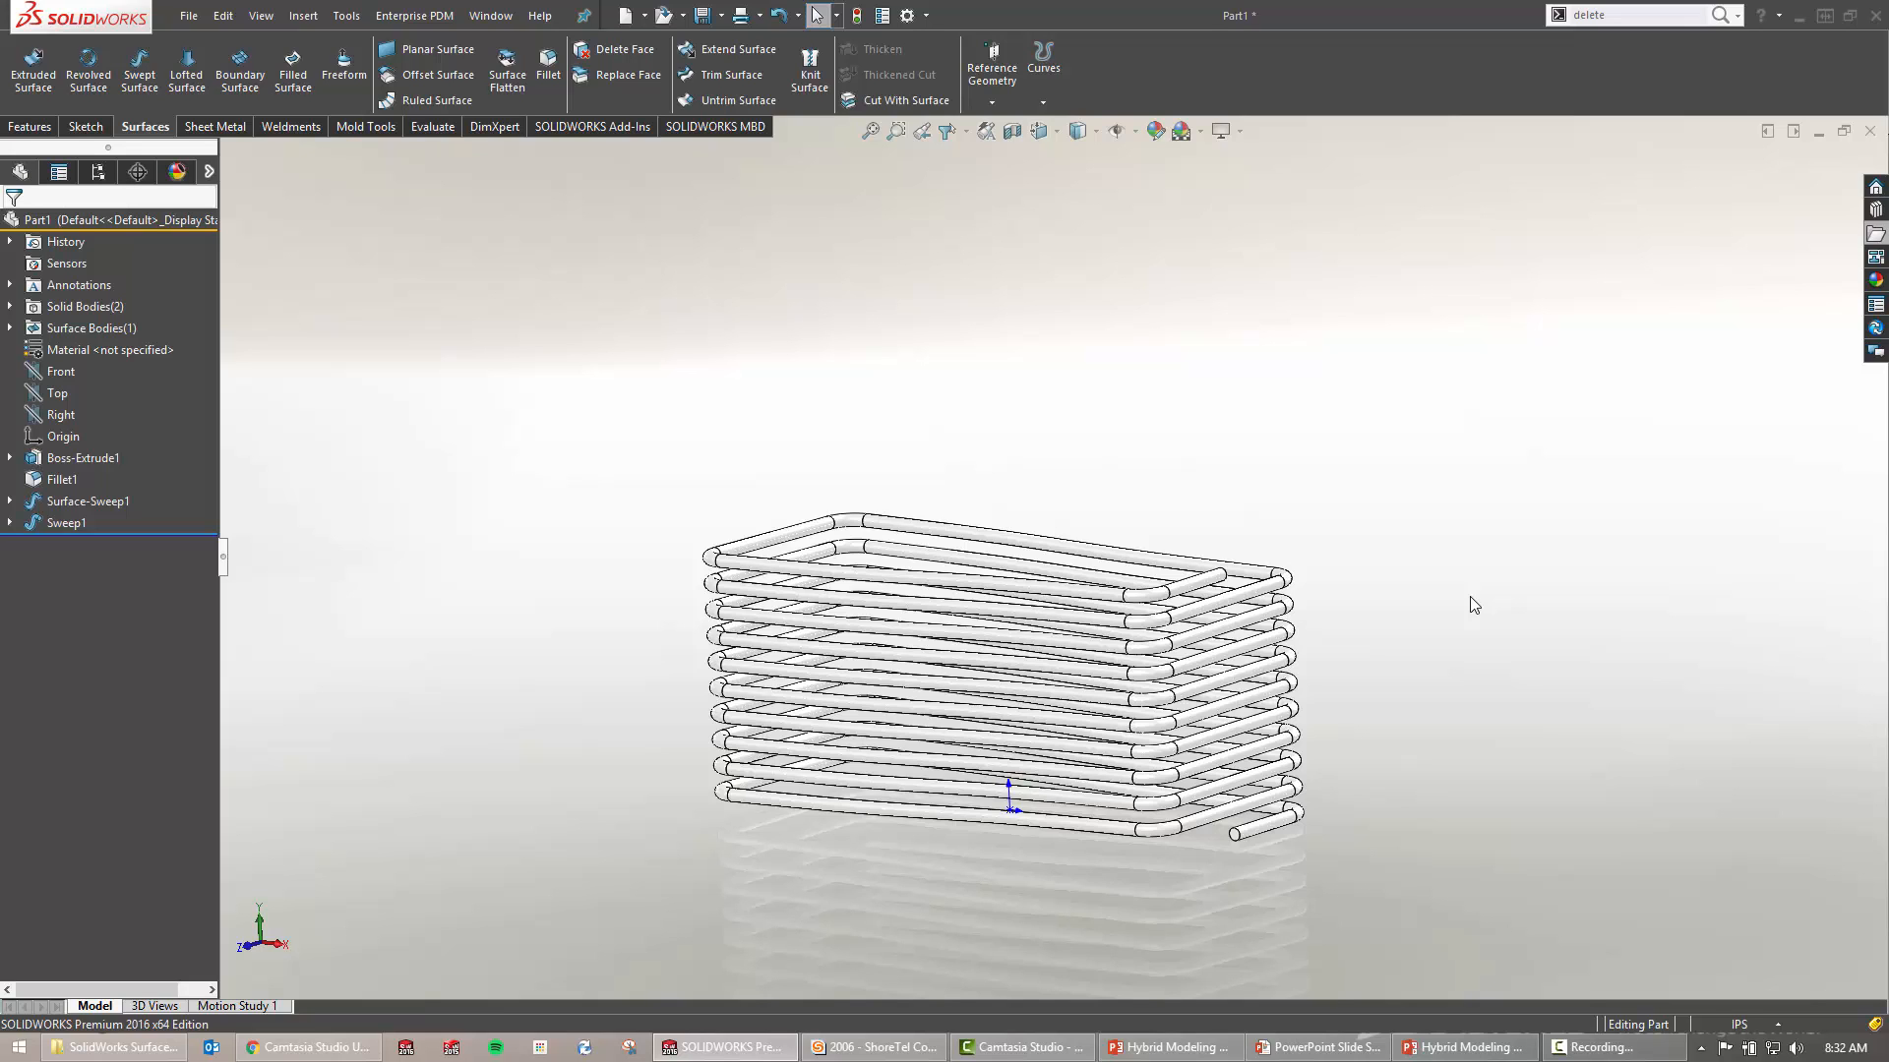
pyautogui.click(62, 502)
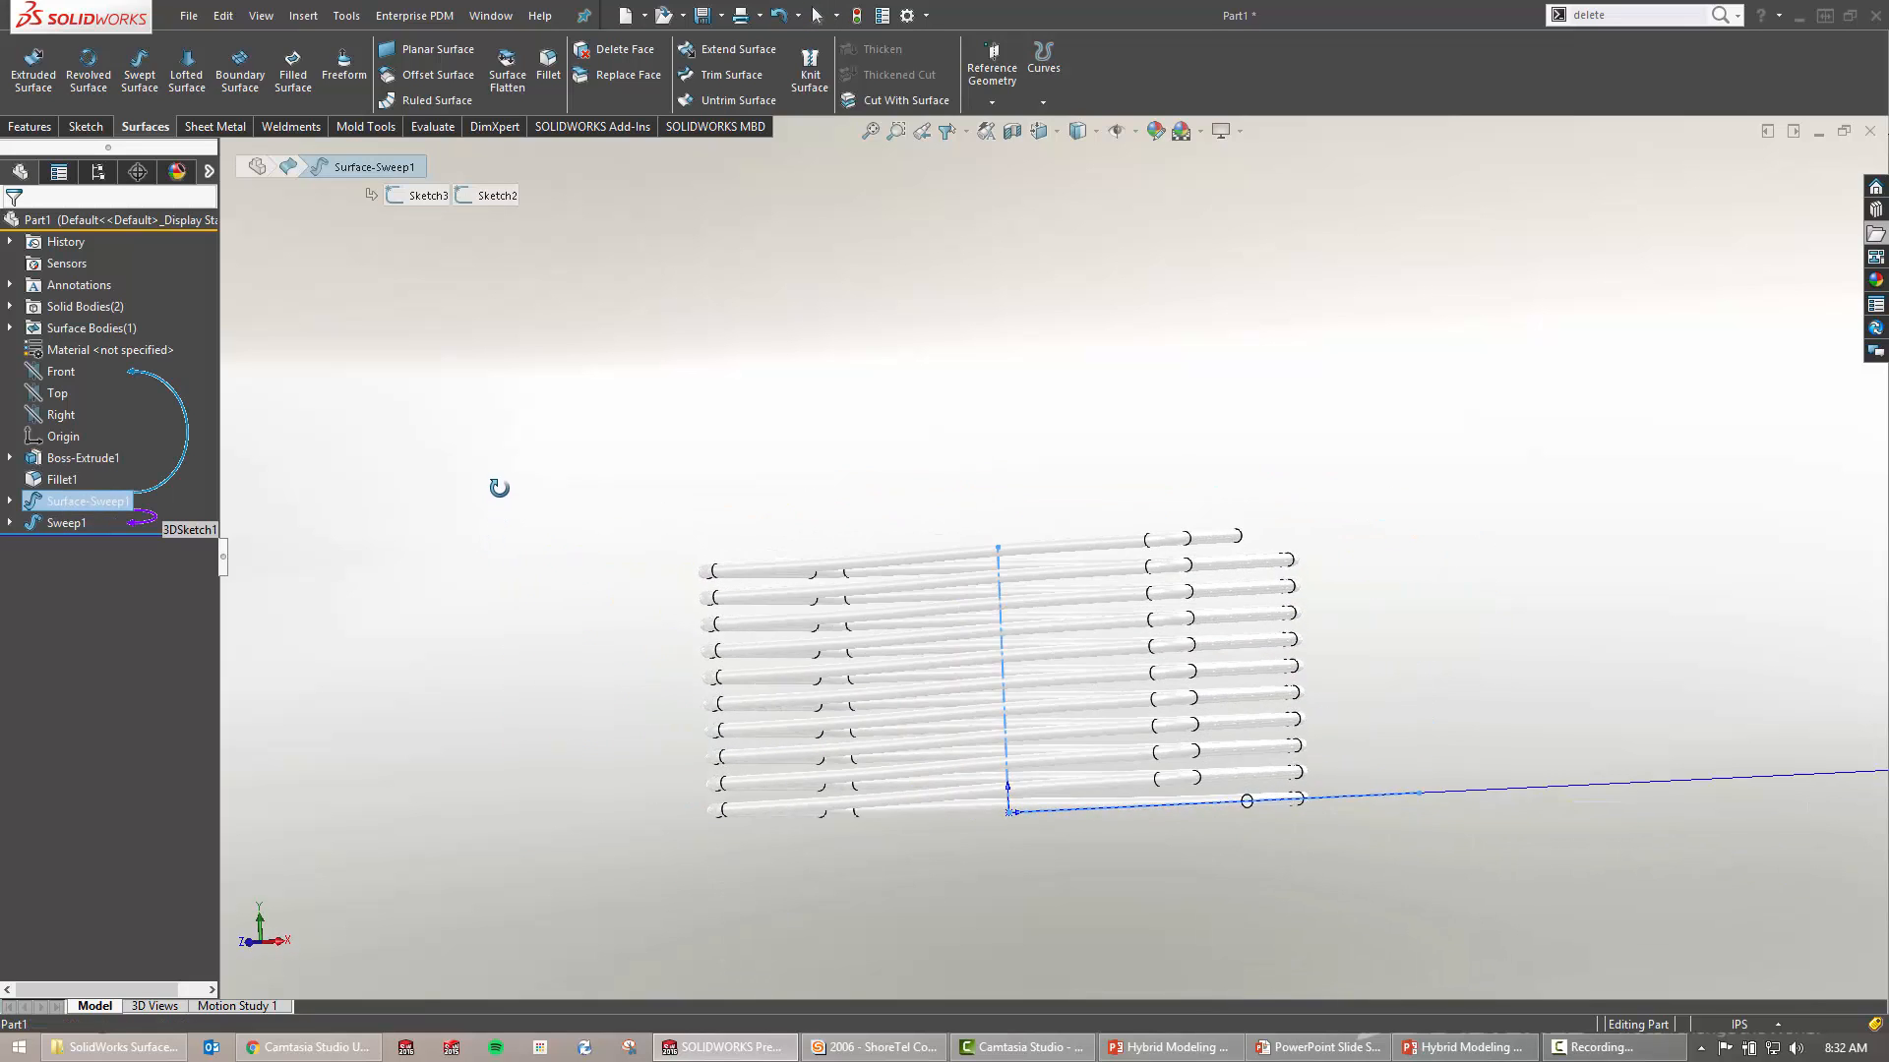
pyautogui.moveTo(500, 490); pyautogui.dragTo(480, 570, button='middle')
pyautogui.click(606, 592)
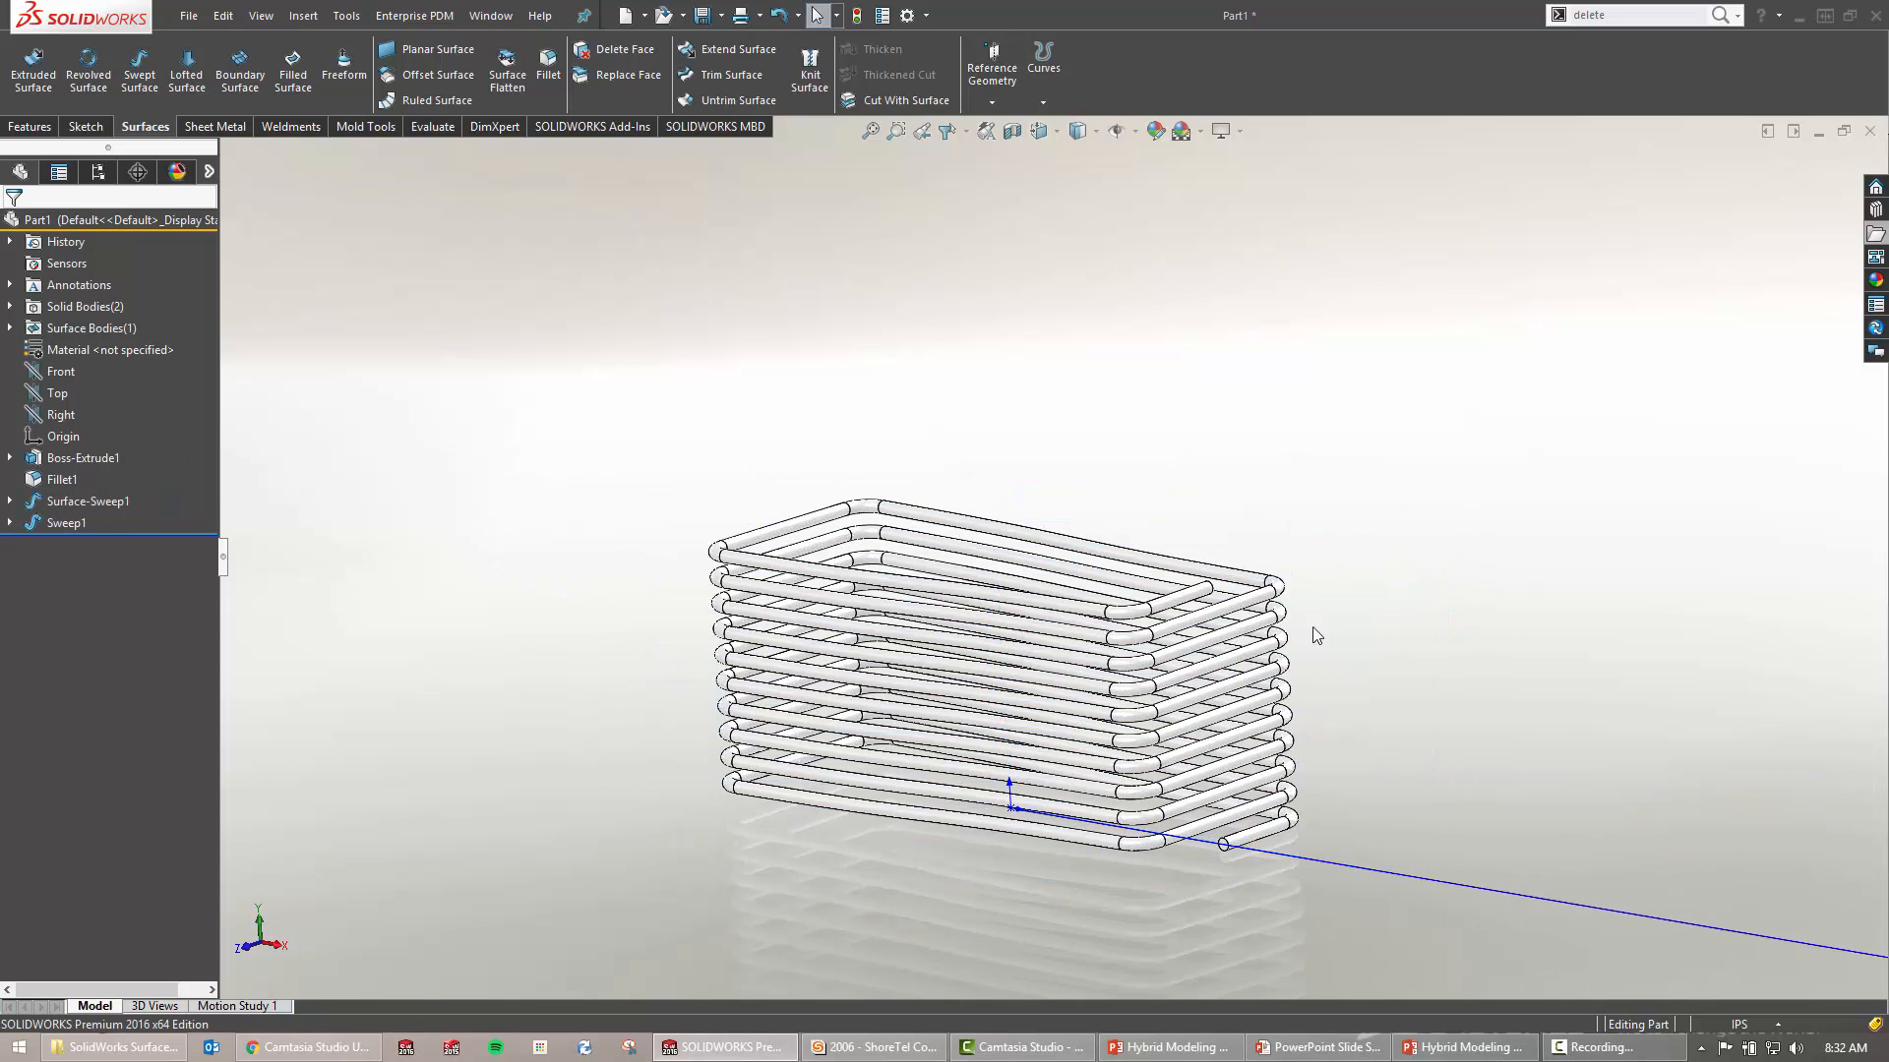
pyautogui.moveTo(1290, 522)
pyautogui.mouseDown(button='middle')
pyautogui.moveTo(1408, 565)
pyautogui.moveTo(1403, 627)
pyautogui.mouseUp(button='middle')
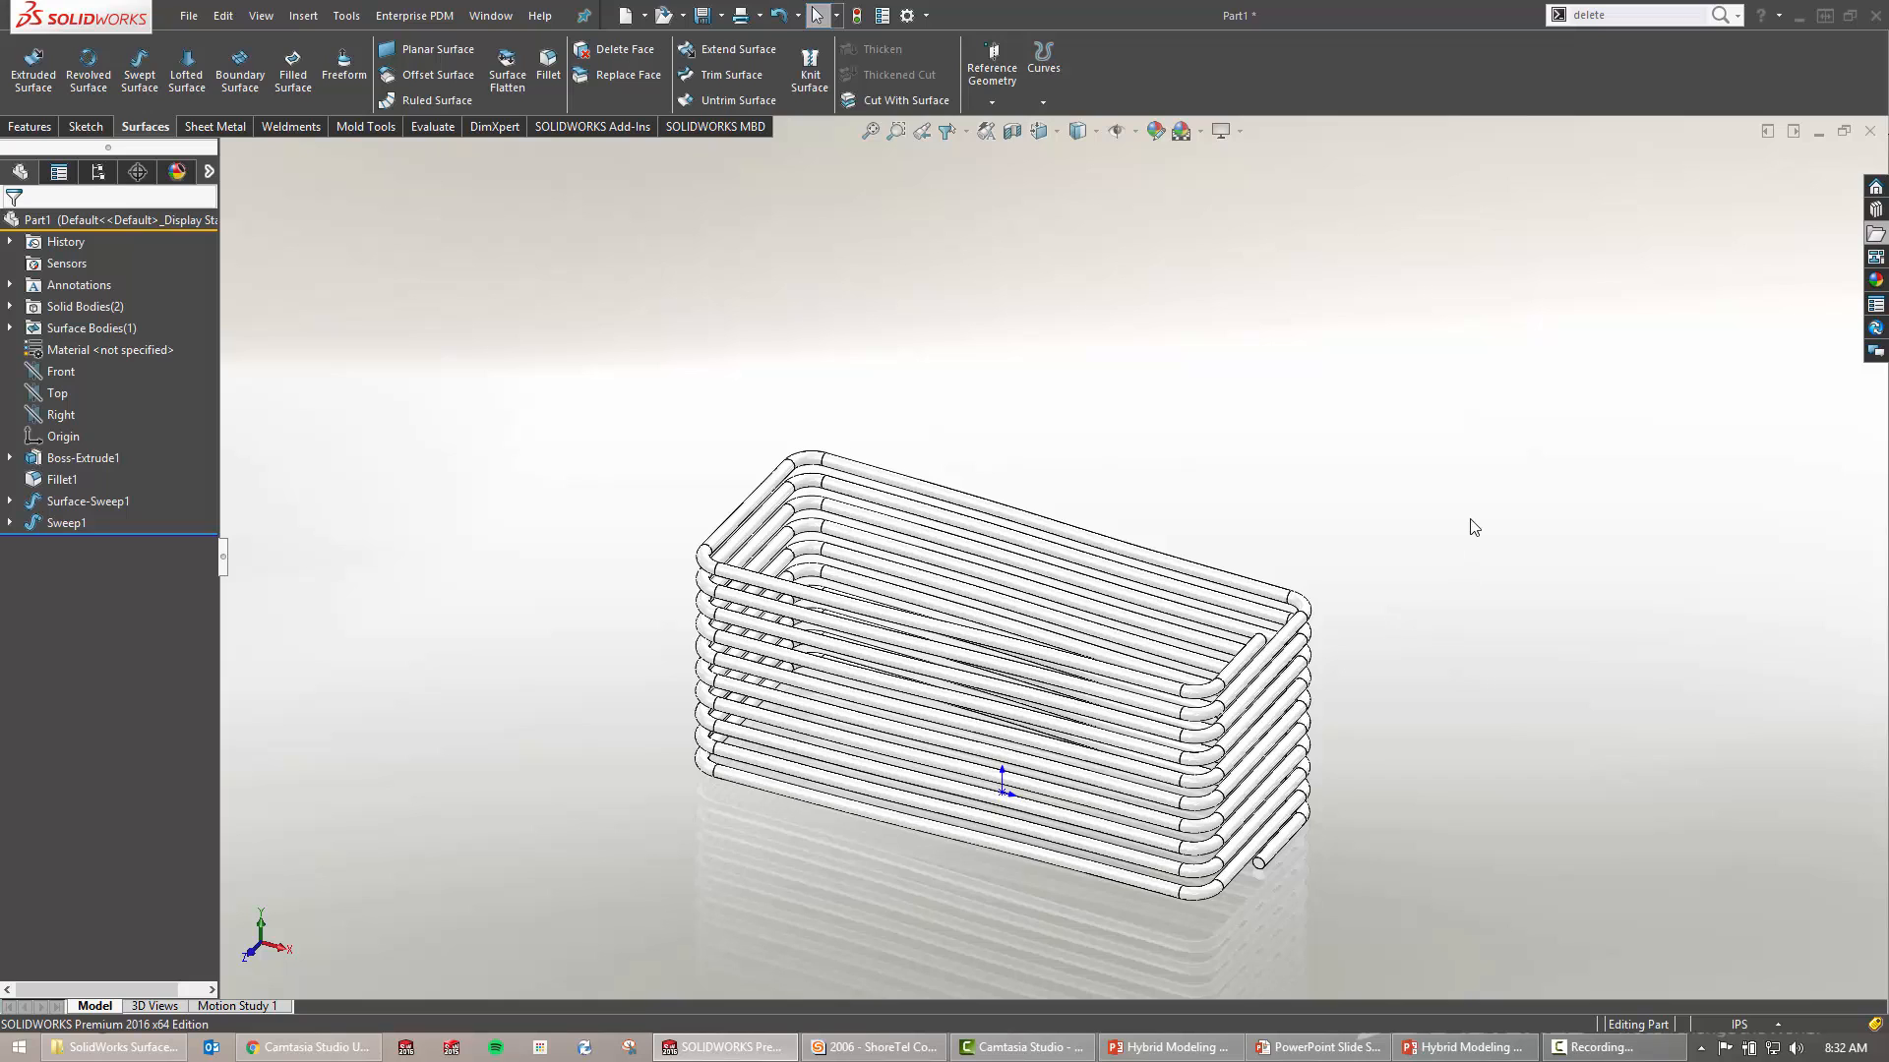
# Close Part1 and switch to the open Wire Coil.SLDPRT model
pyautogui.click(1870, 131)
pyautogui.click(995, 568)
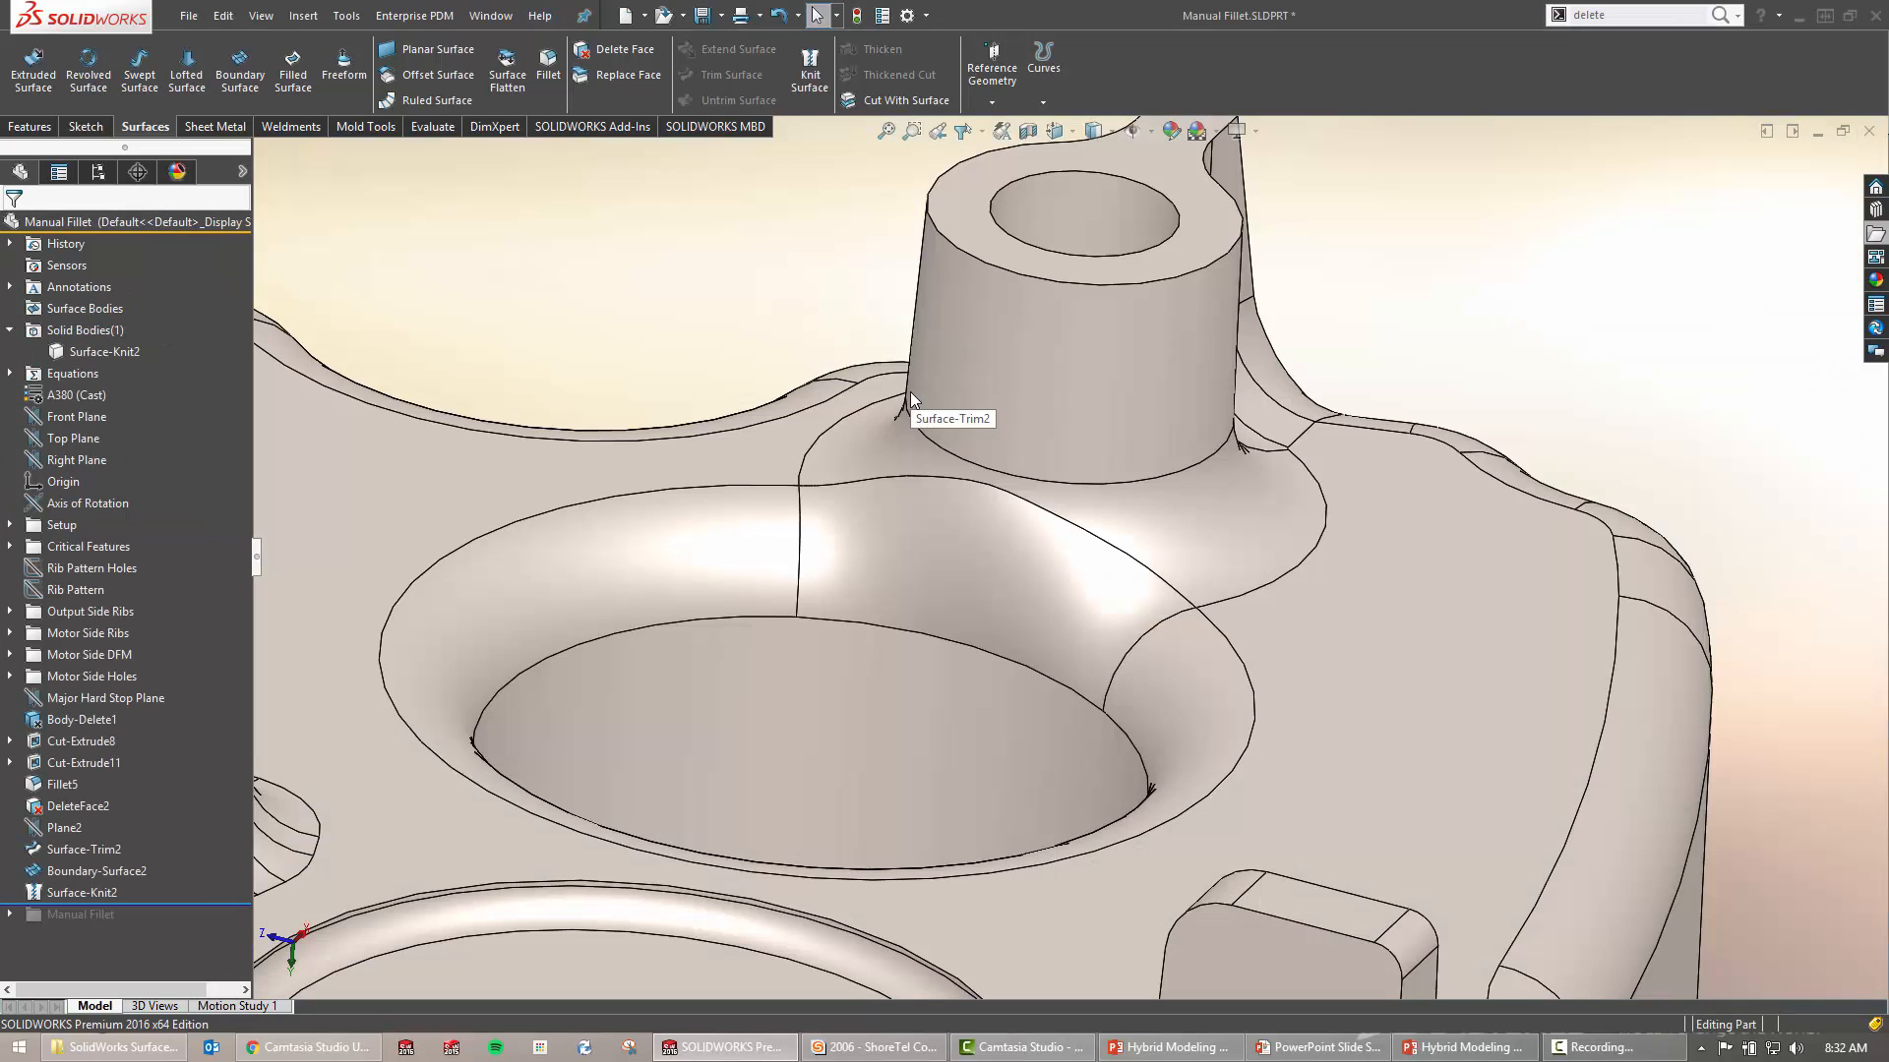
pyautogui.hotkey('ctrl', 'Tab')
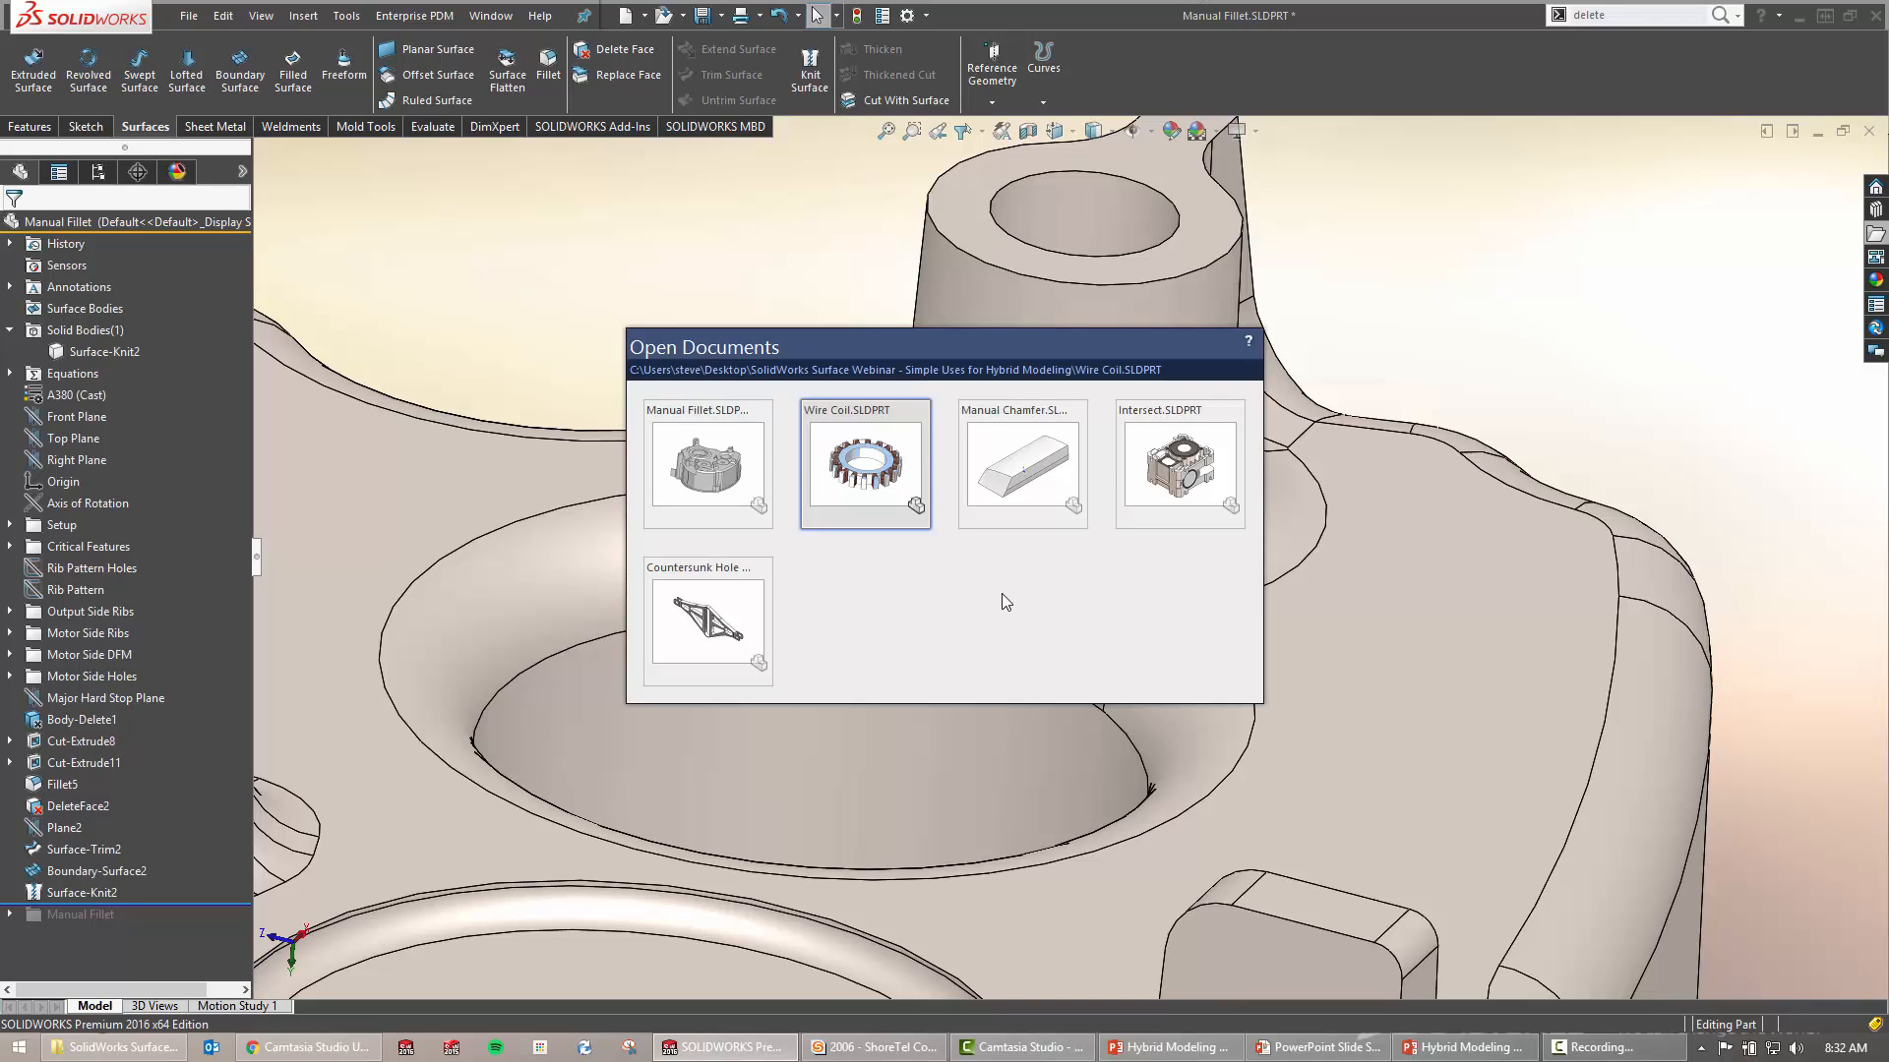
pyautogui.click(875, 480)
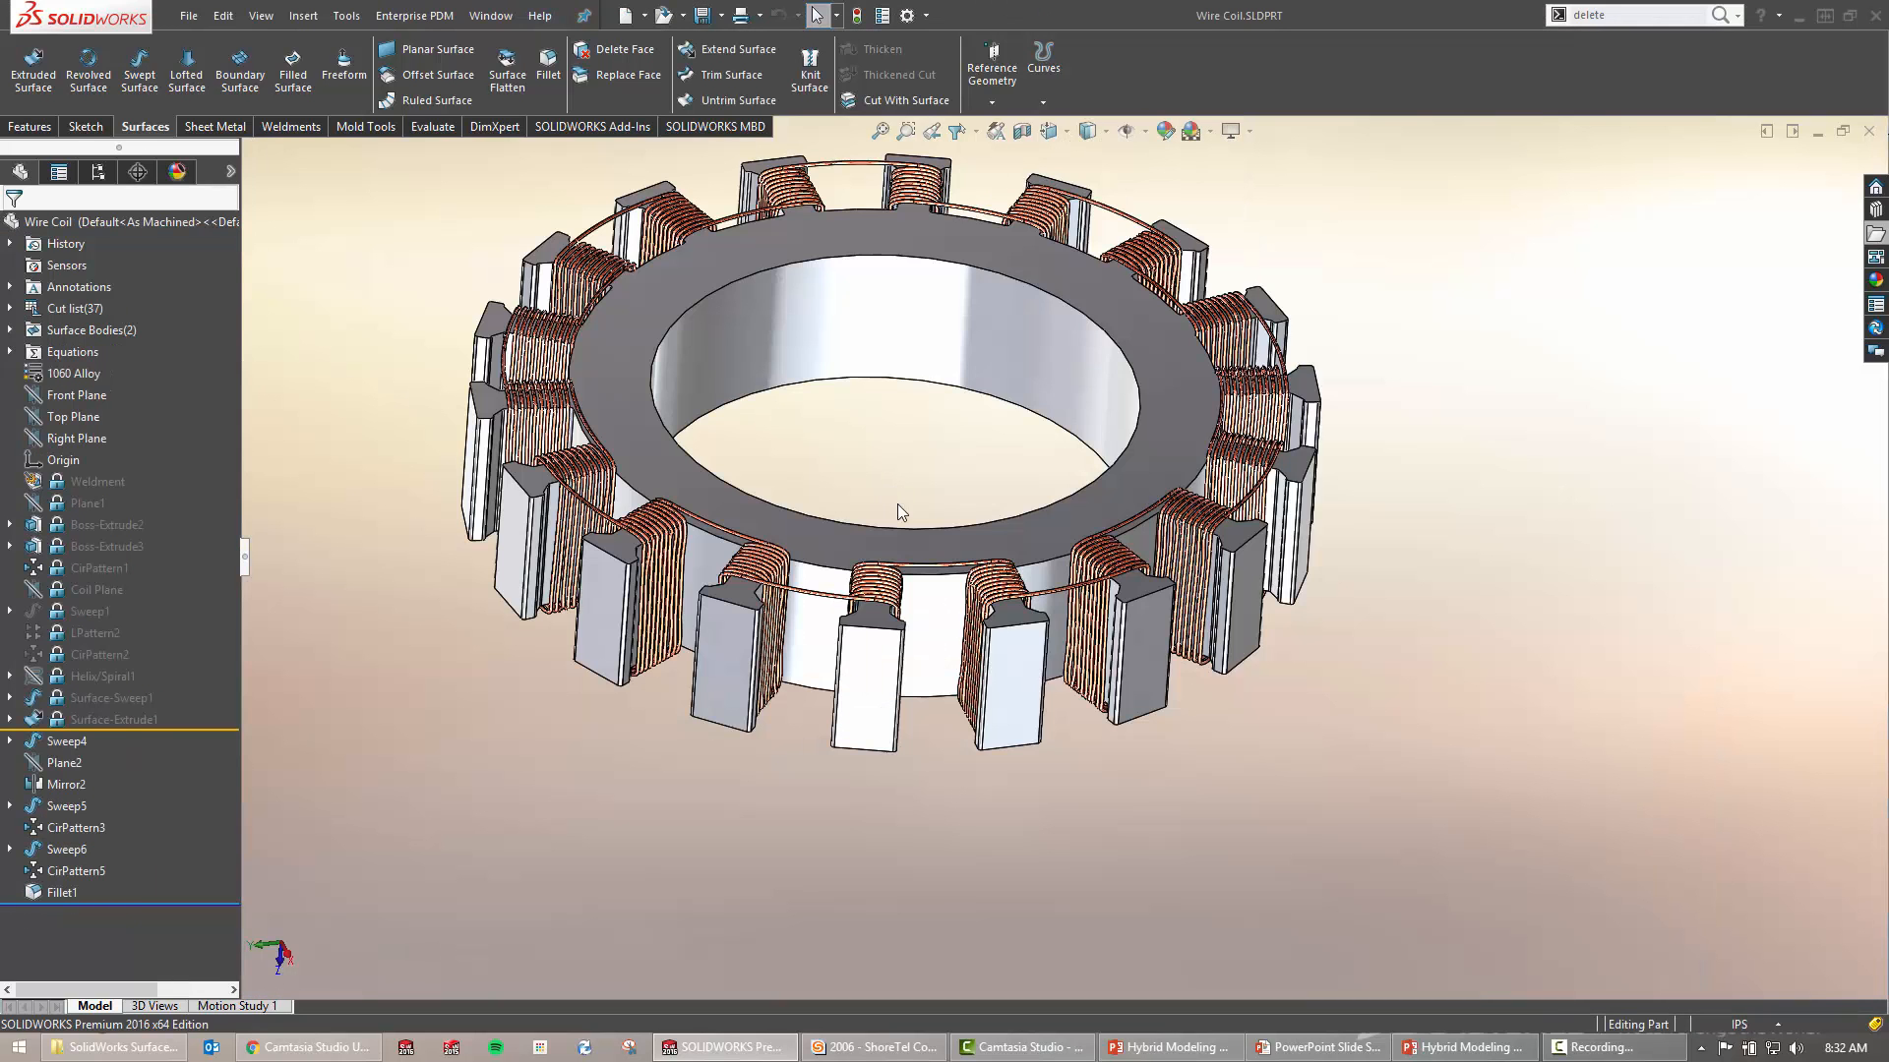
pyautogui.moveTo(922, 429); pyautogui.dragTo(970, 577, button='middle')
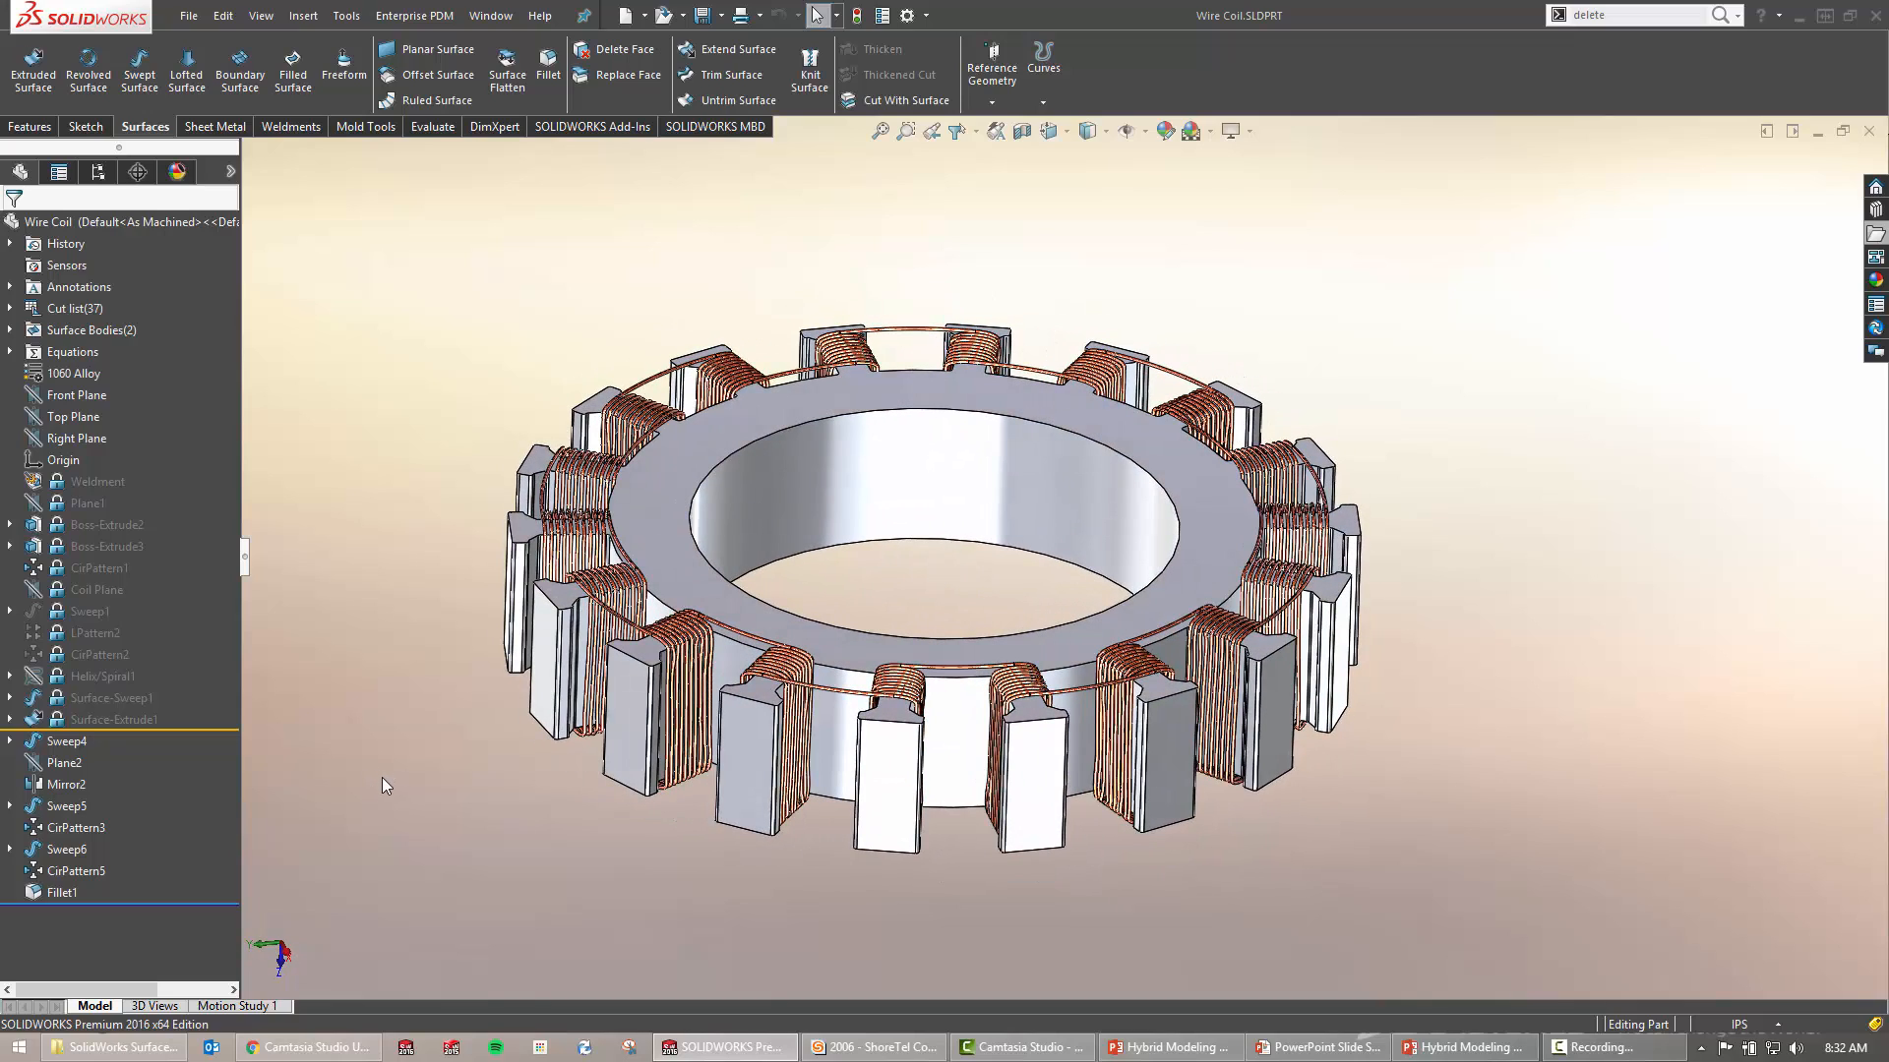
# Expand Sweep4 and show its 3DSketch1 path on the tooth's winding
pyautogui.click(10, 741)
pyautogui.click(98, 783)
pyautogui.scroll(-5, 1043, 787)
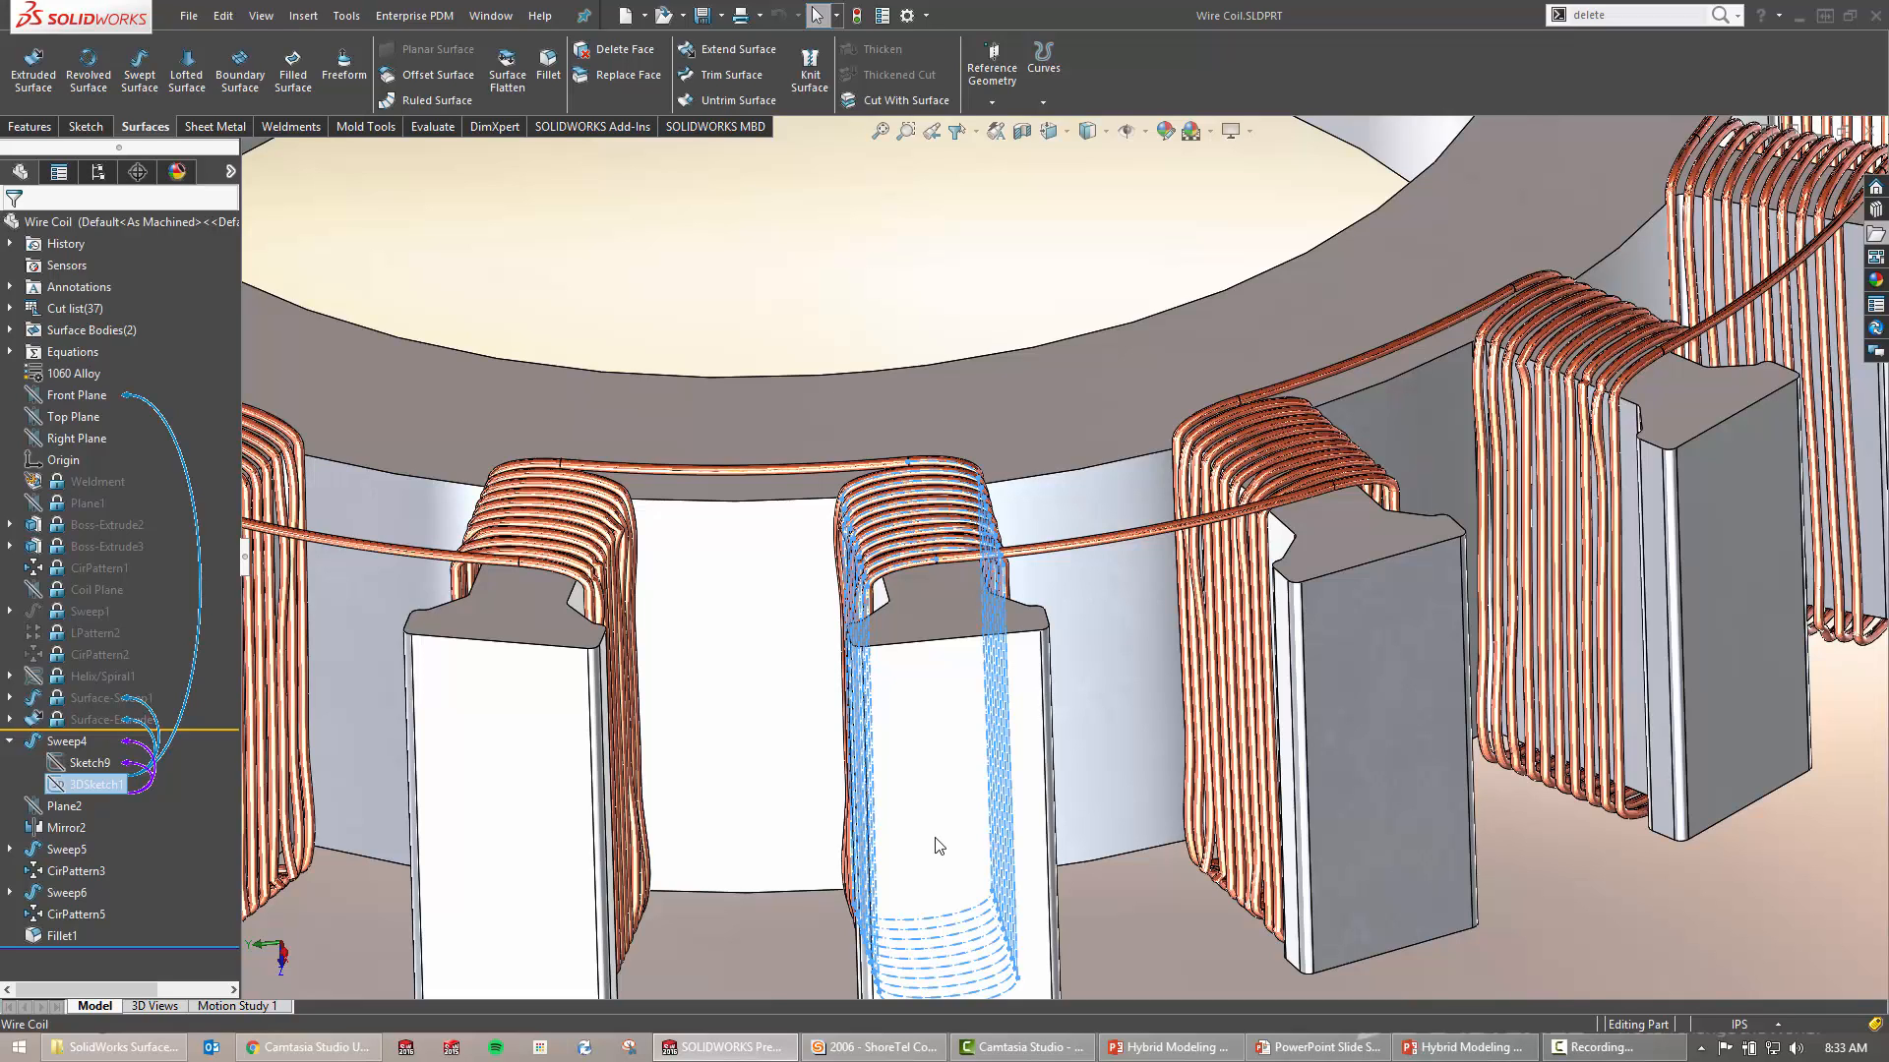
pyautogui.moveTo(993, 789)
pyautogui.mouseDown(button='middle')
pyautogui.moveTo(1031, 772)
pyautogui.moveTo(1013, 779)
pyautogui.mouseUp(button='middle')
pyautogui.press('Escape')
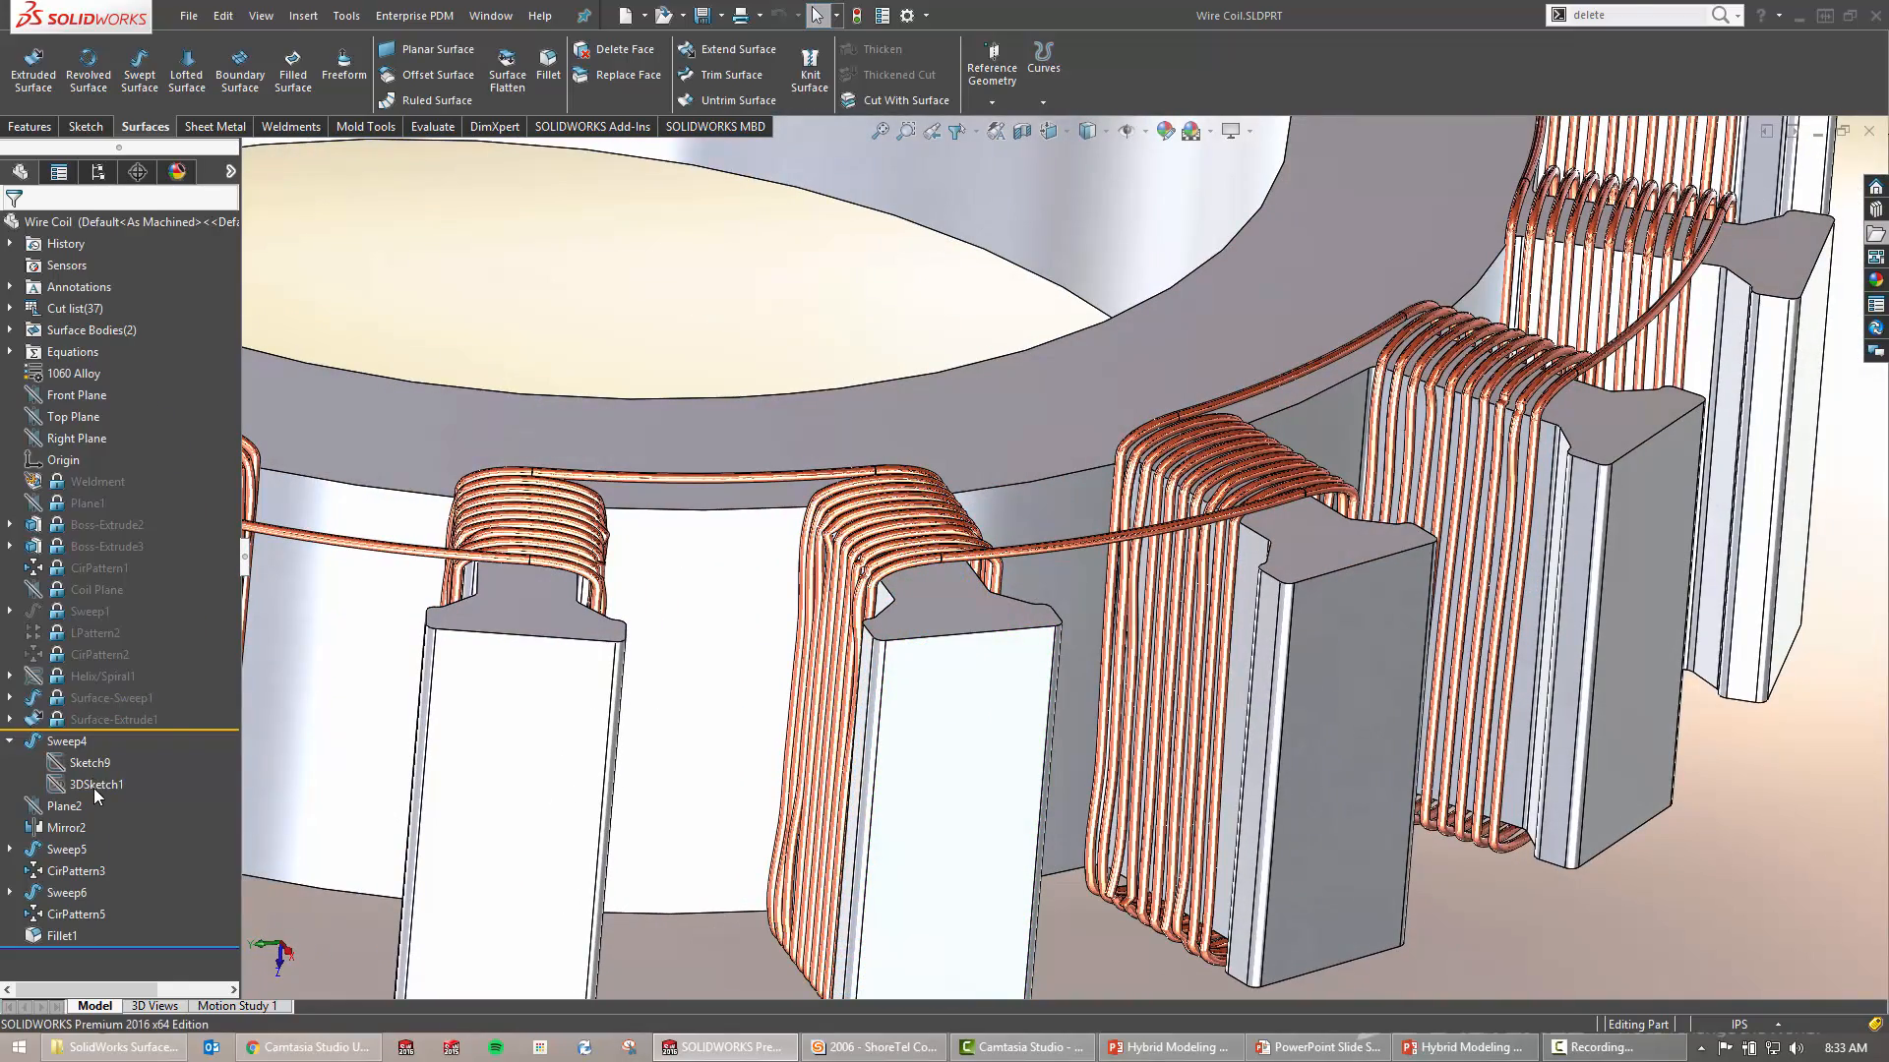
pyautogui.click(92, 786)
pyautogui.click(110, 760)
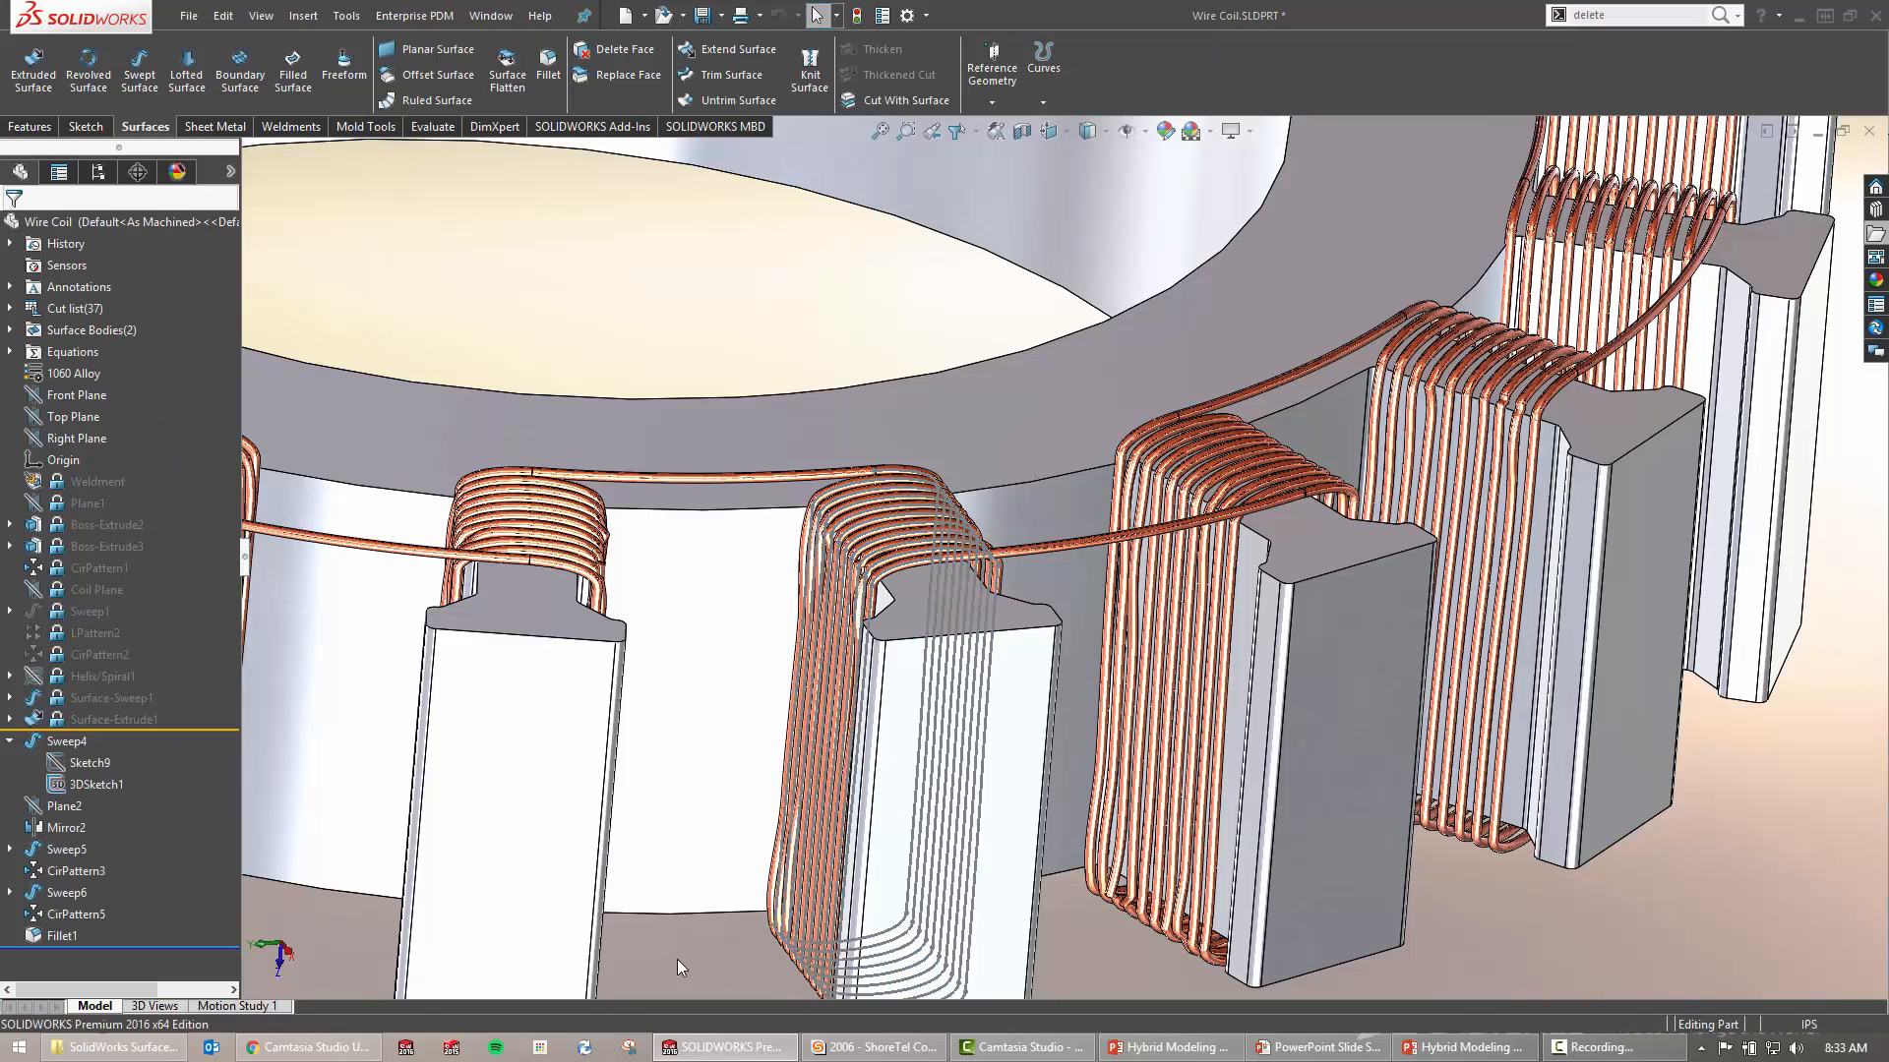
# Measure the coil wire spline and read its 12.579in arc length and .200in chord length
pyautogui.click(433, 127)
pyautogui.click(80, 64)
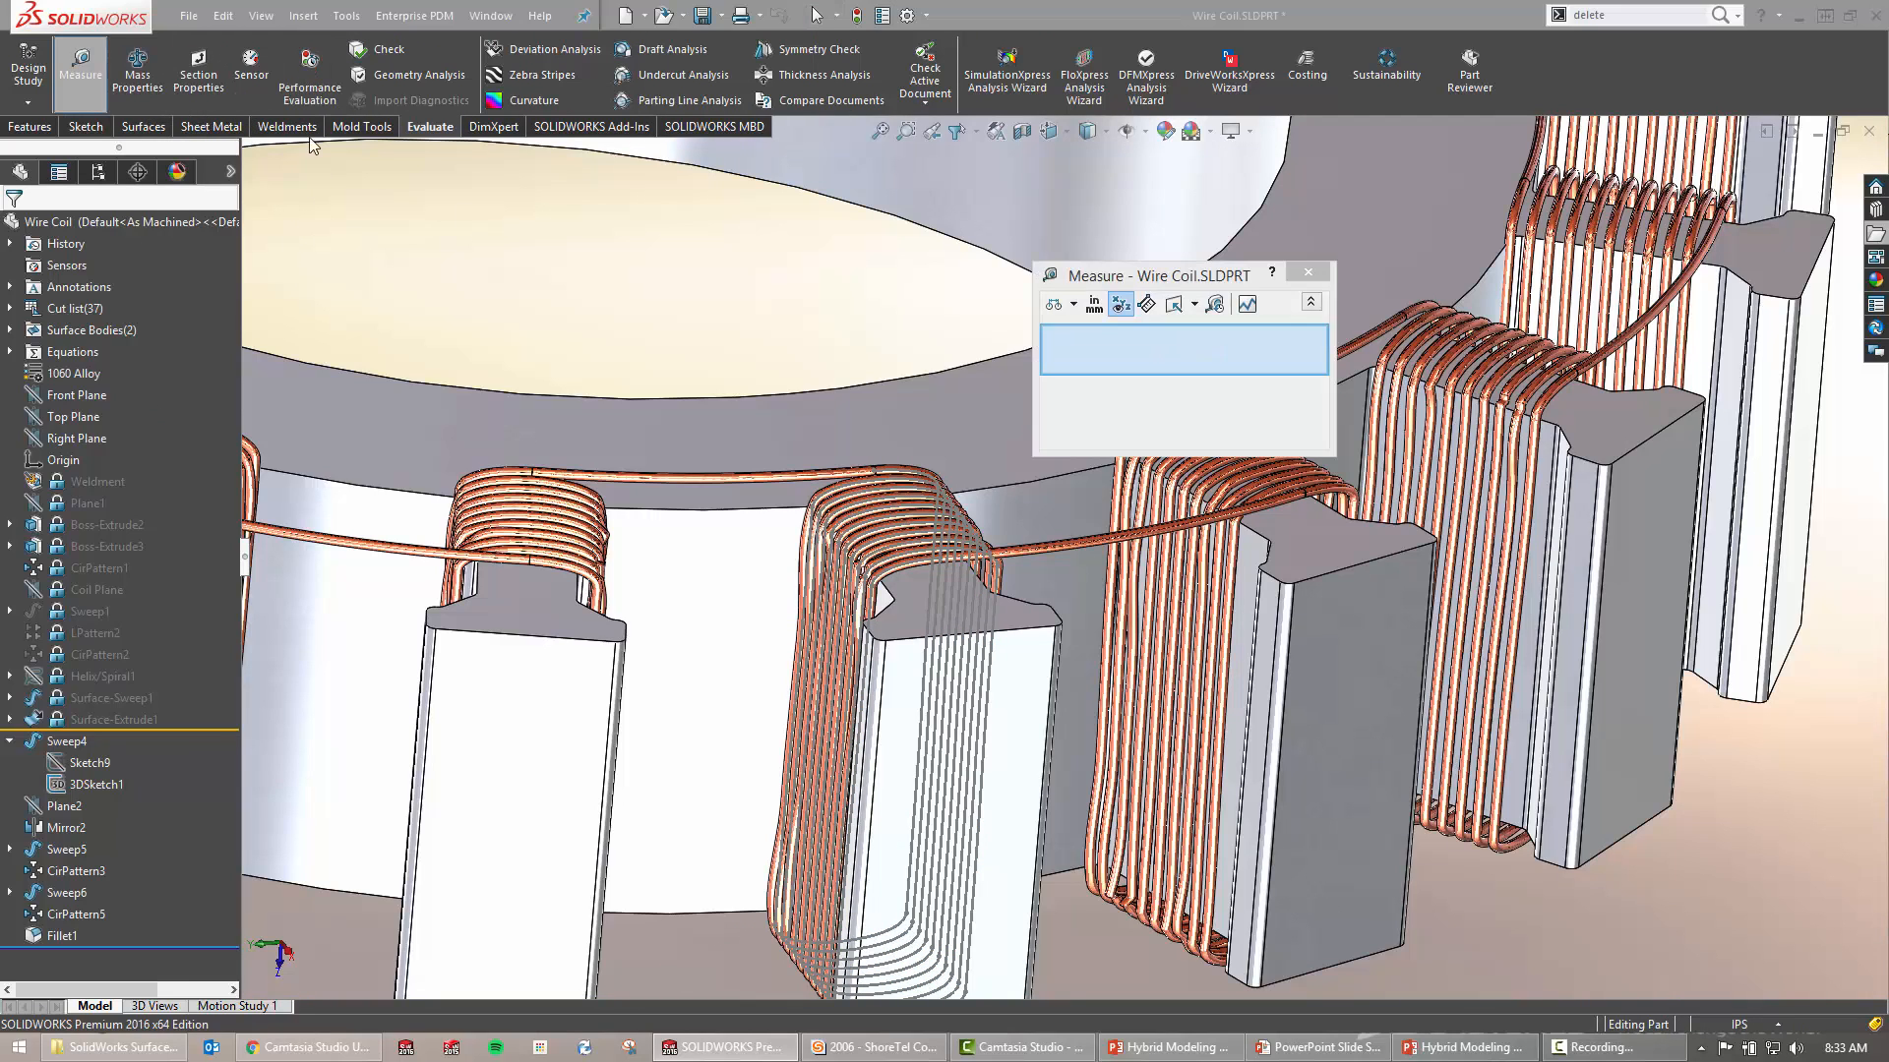
pyautogui.click(981, 803)
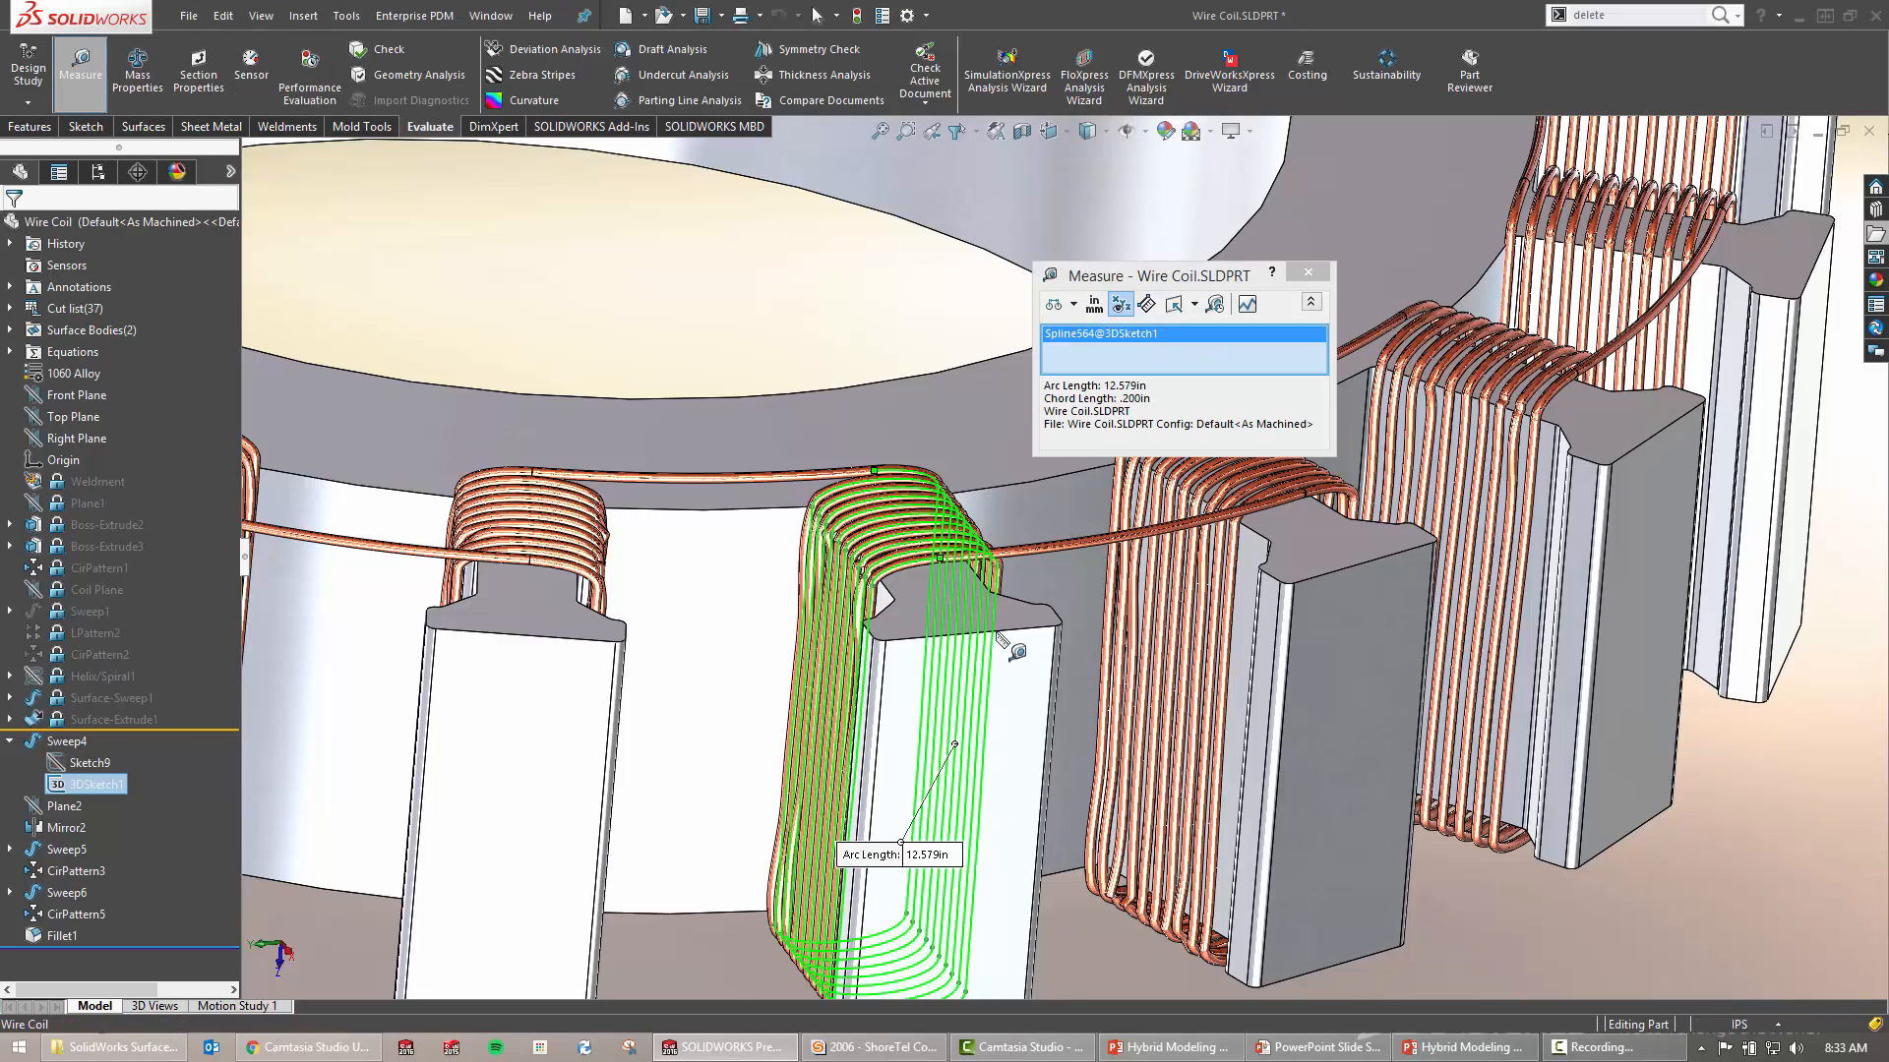
pyautogui.doubleClick(1116, 384)
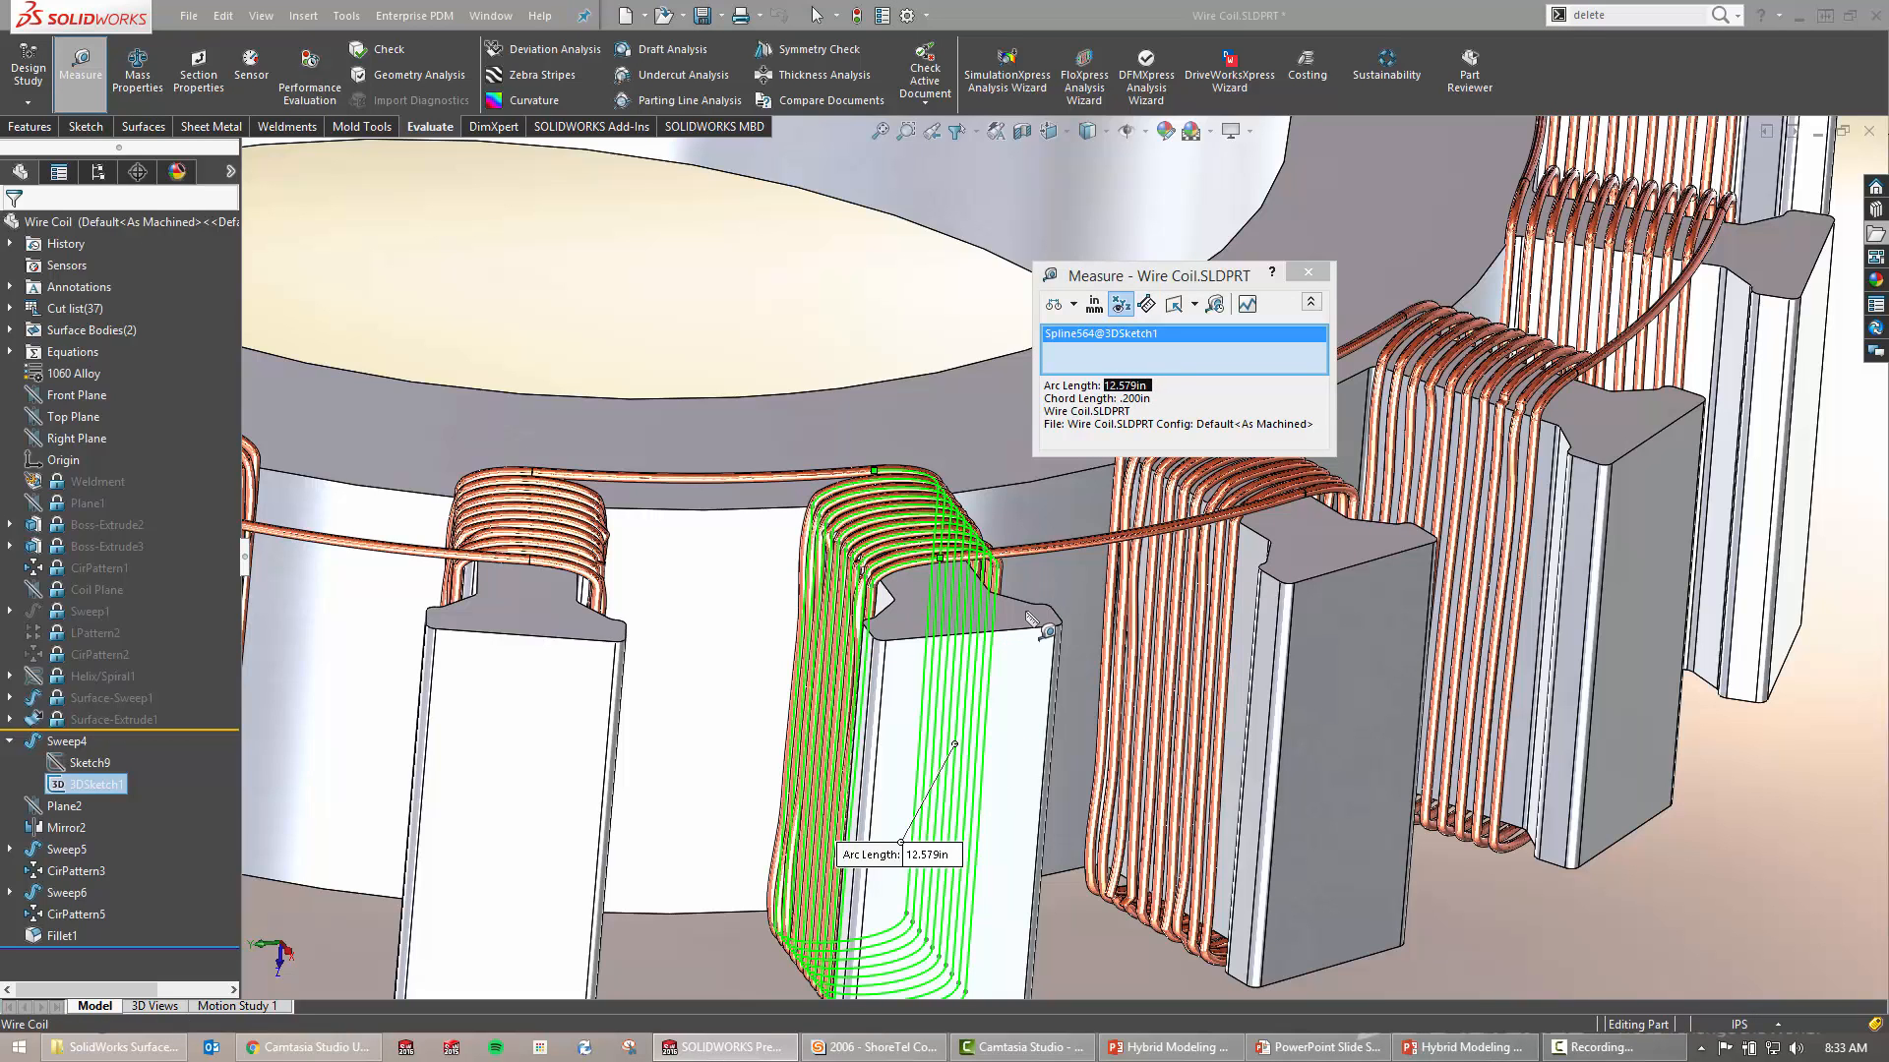
pyautogui.scroll(5, 1053, 595)
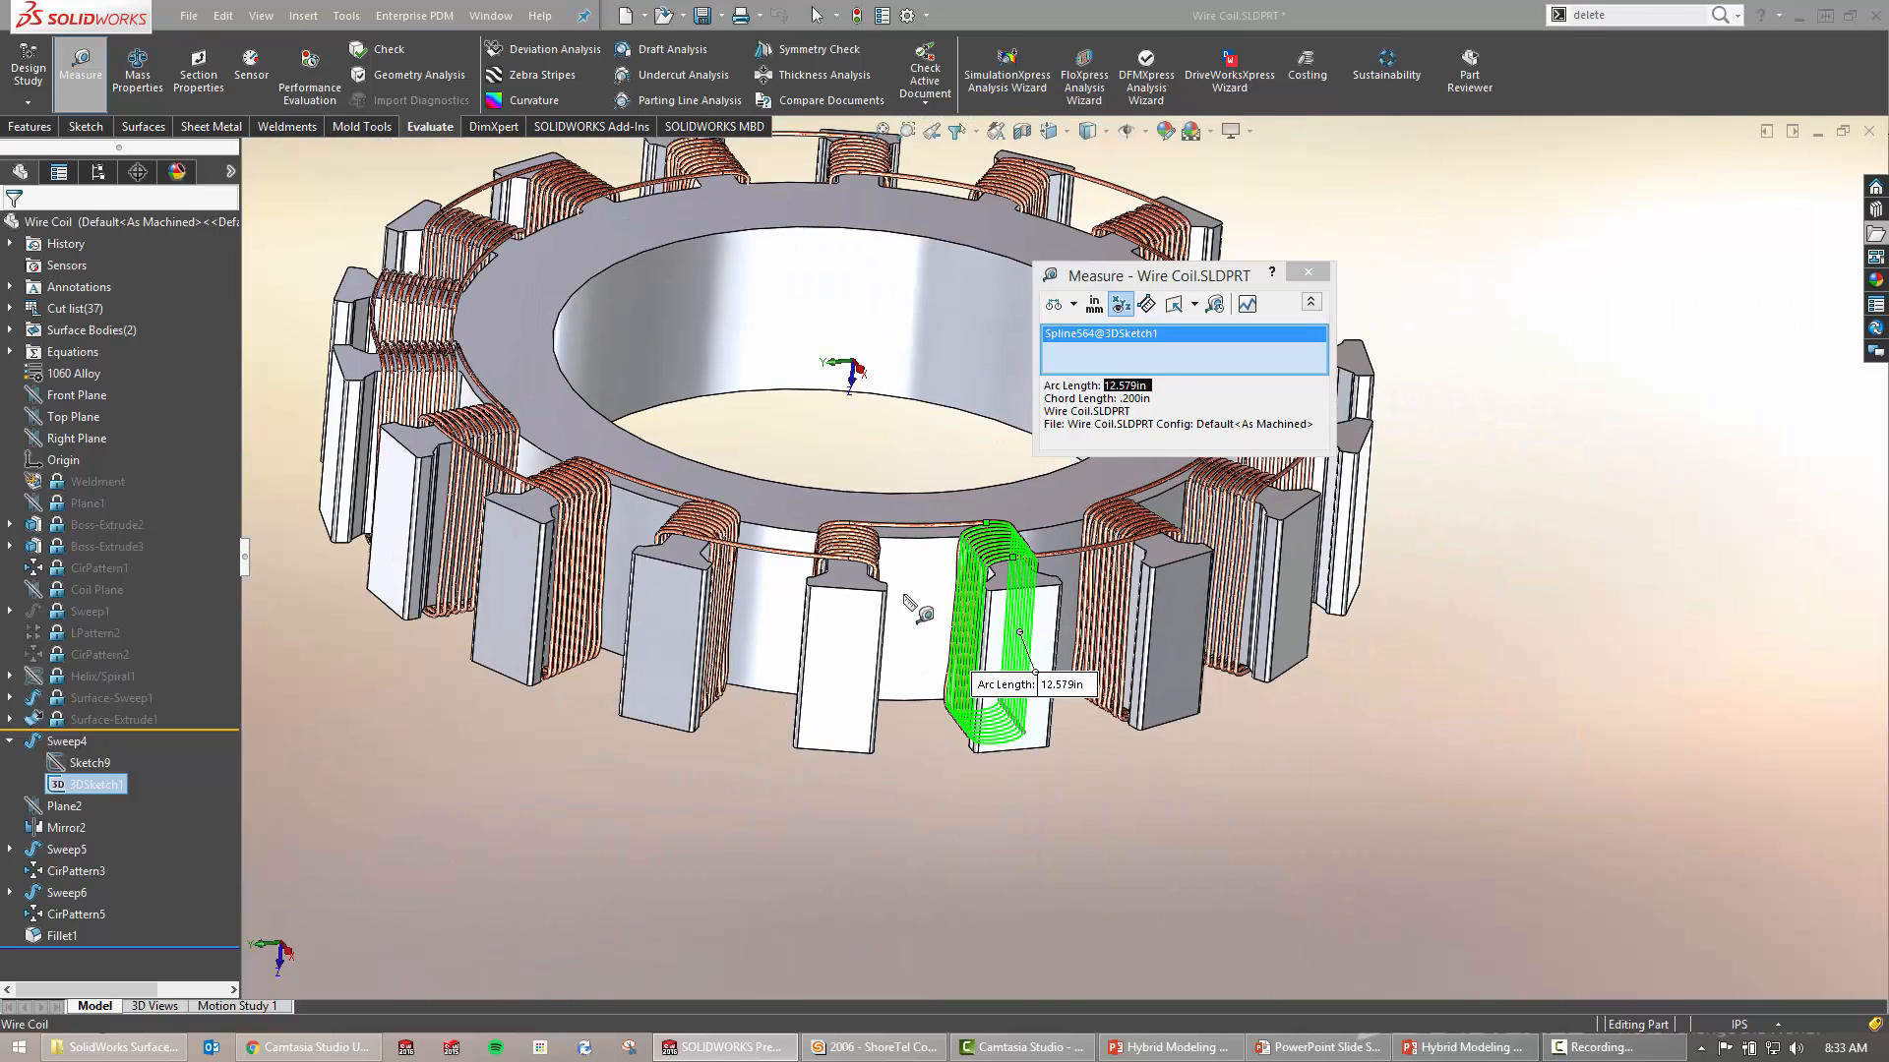
pyautogui.keyDown('ctrl'); pyautogui.moveTo(1021, 590); pyautogui.dragTo(1018, 655, button='middle'); pyautogui.keyUp('ctrl')
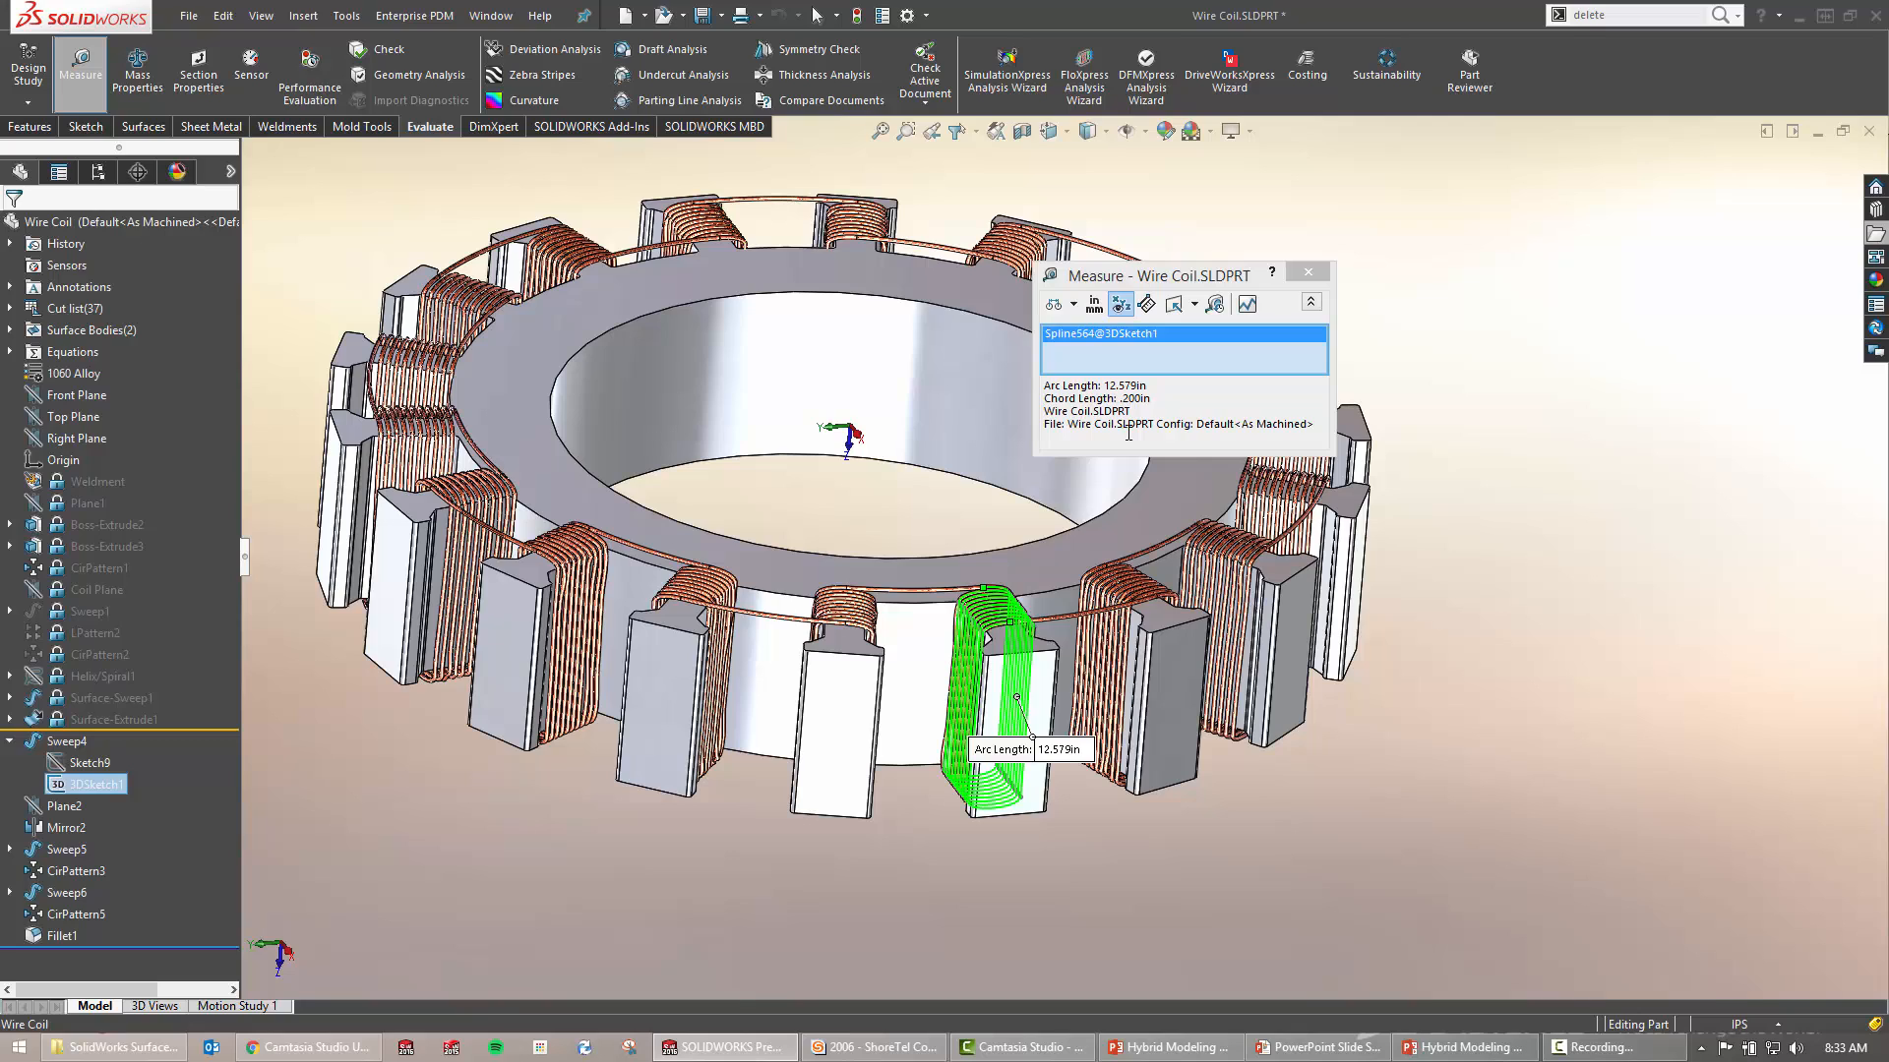
pyautogui.click(1311, 274)
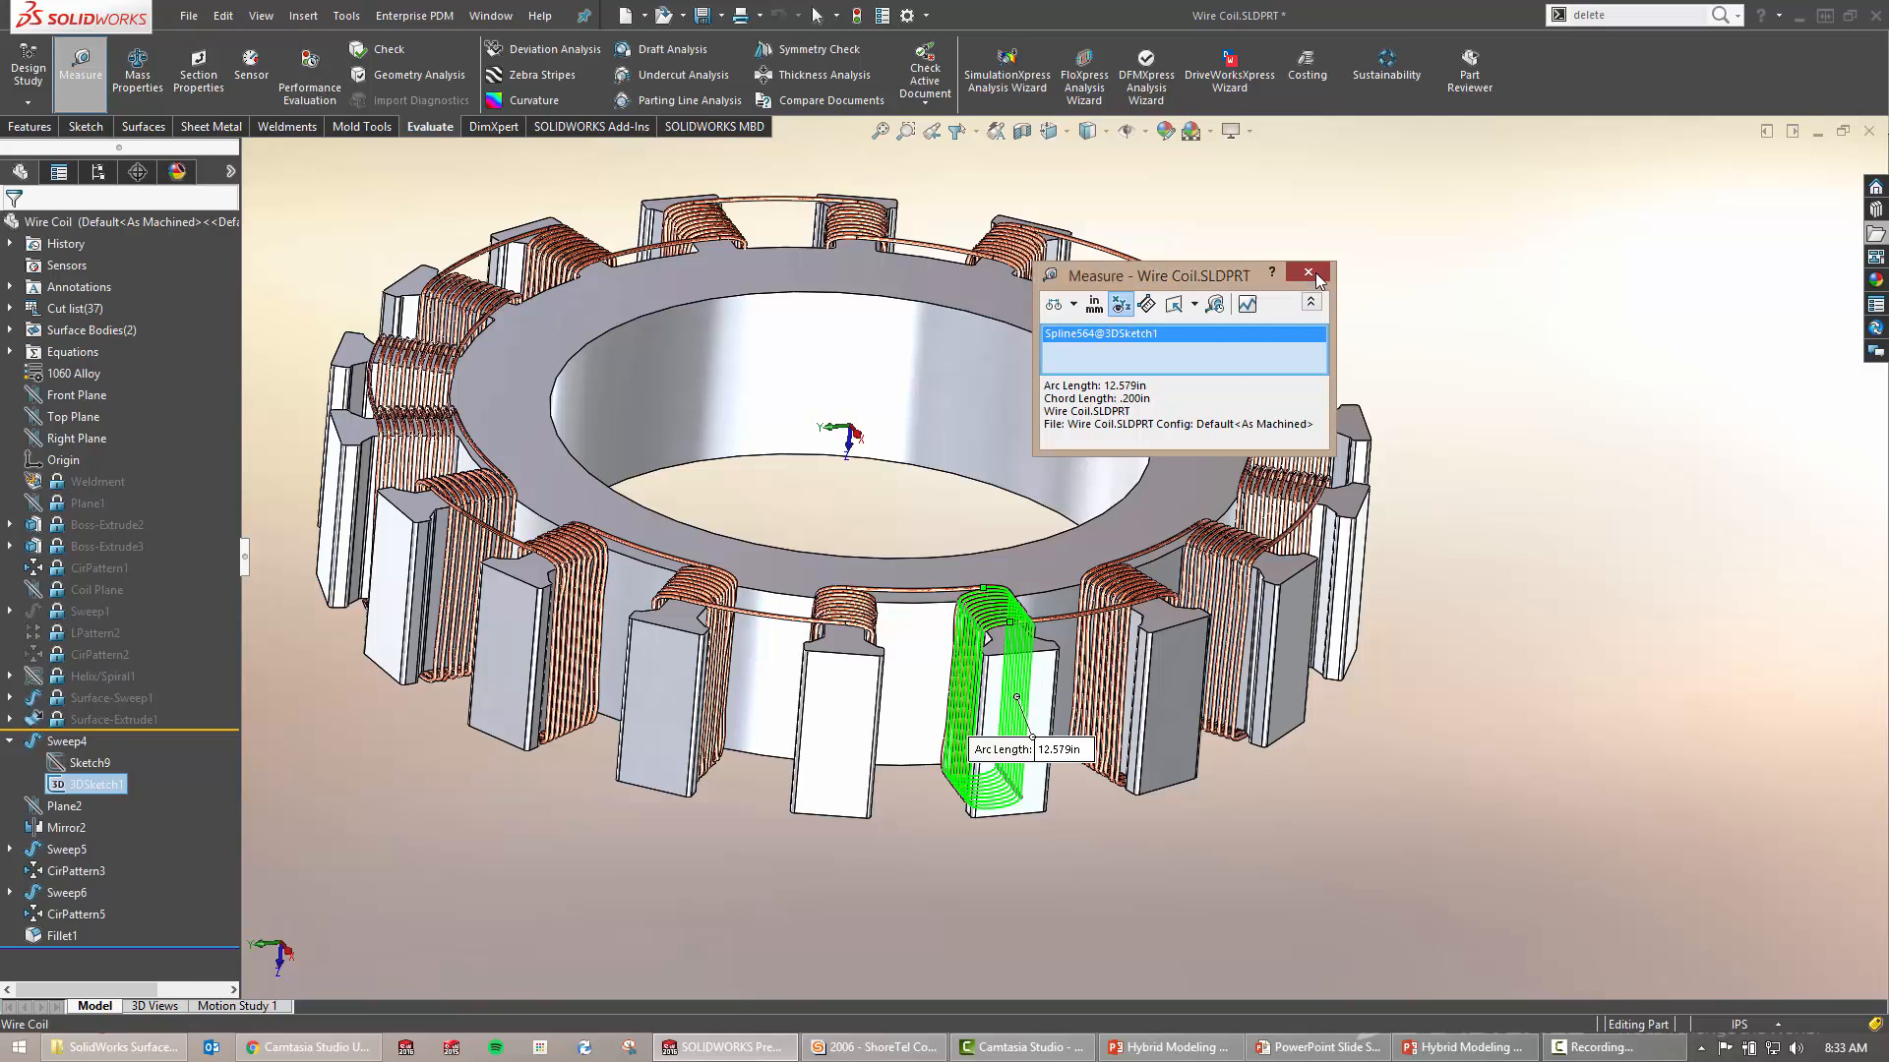
# Close Wire Coil without saving and open the Spring - Intersection curves part
pyautogui.click(1869, 131)
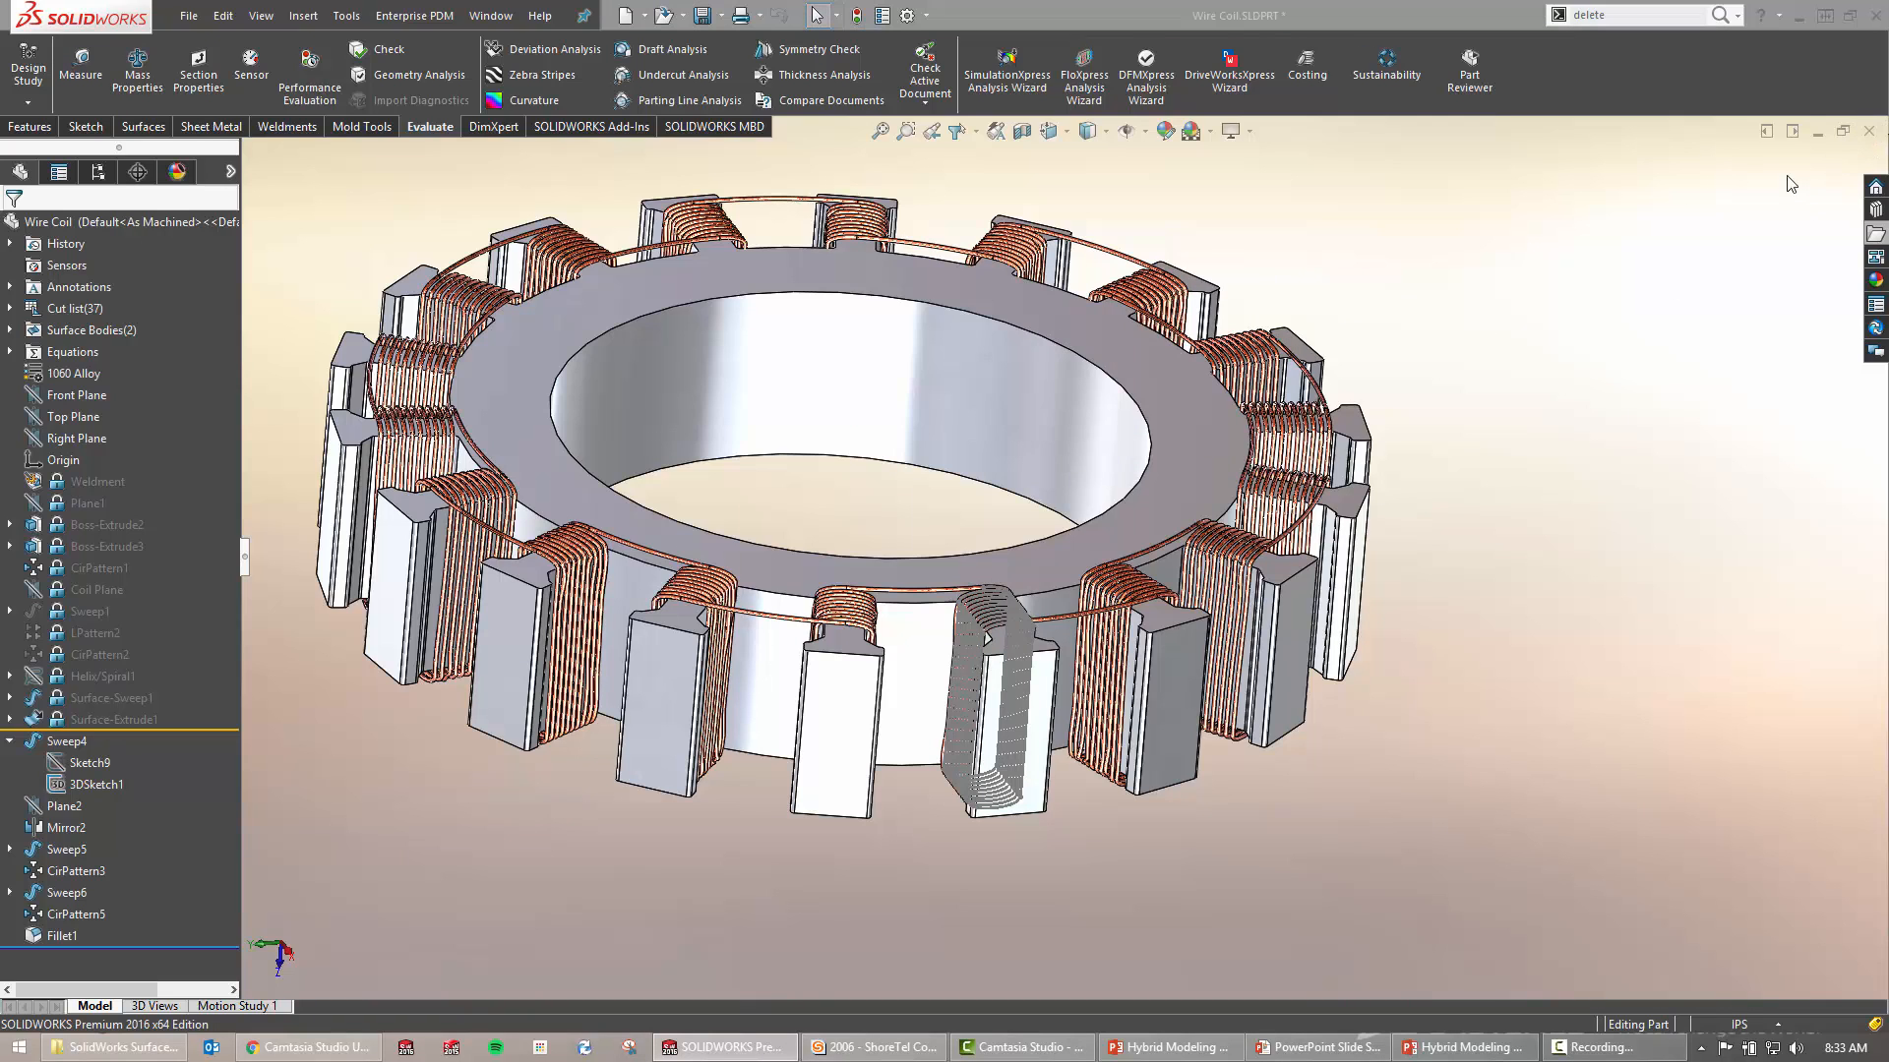
pyautogui.click(865, 542)
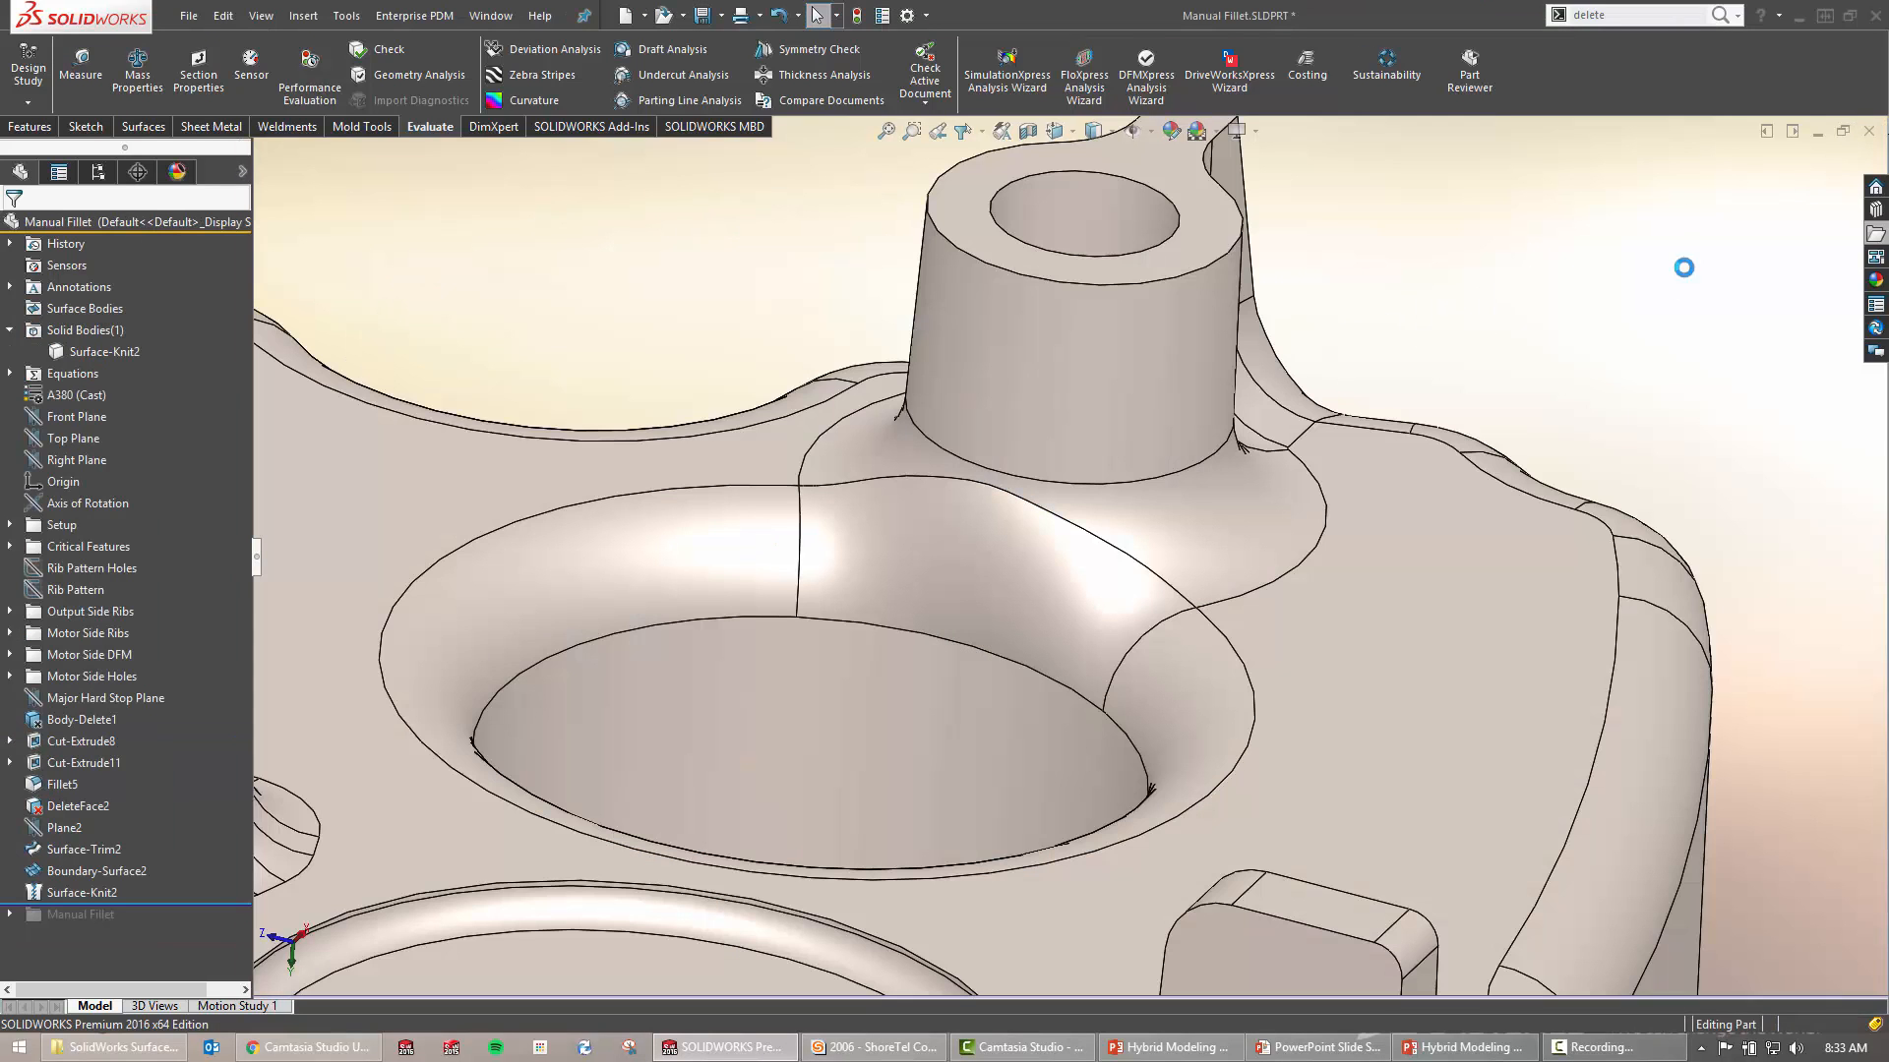
pyautogui.click(1875, 233)
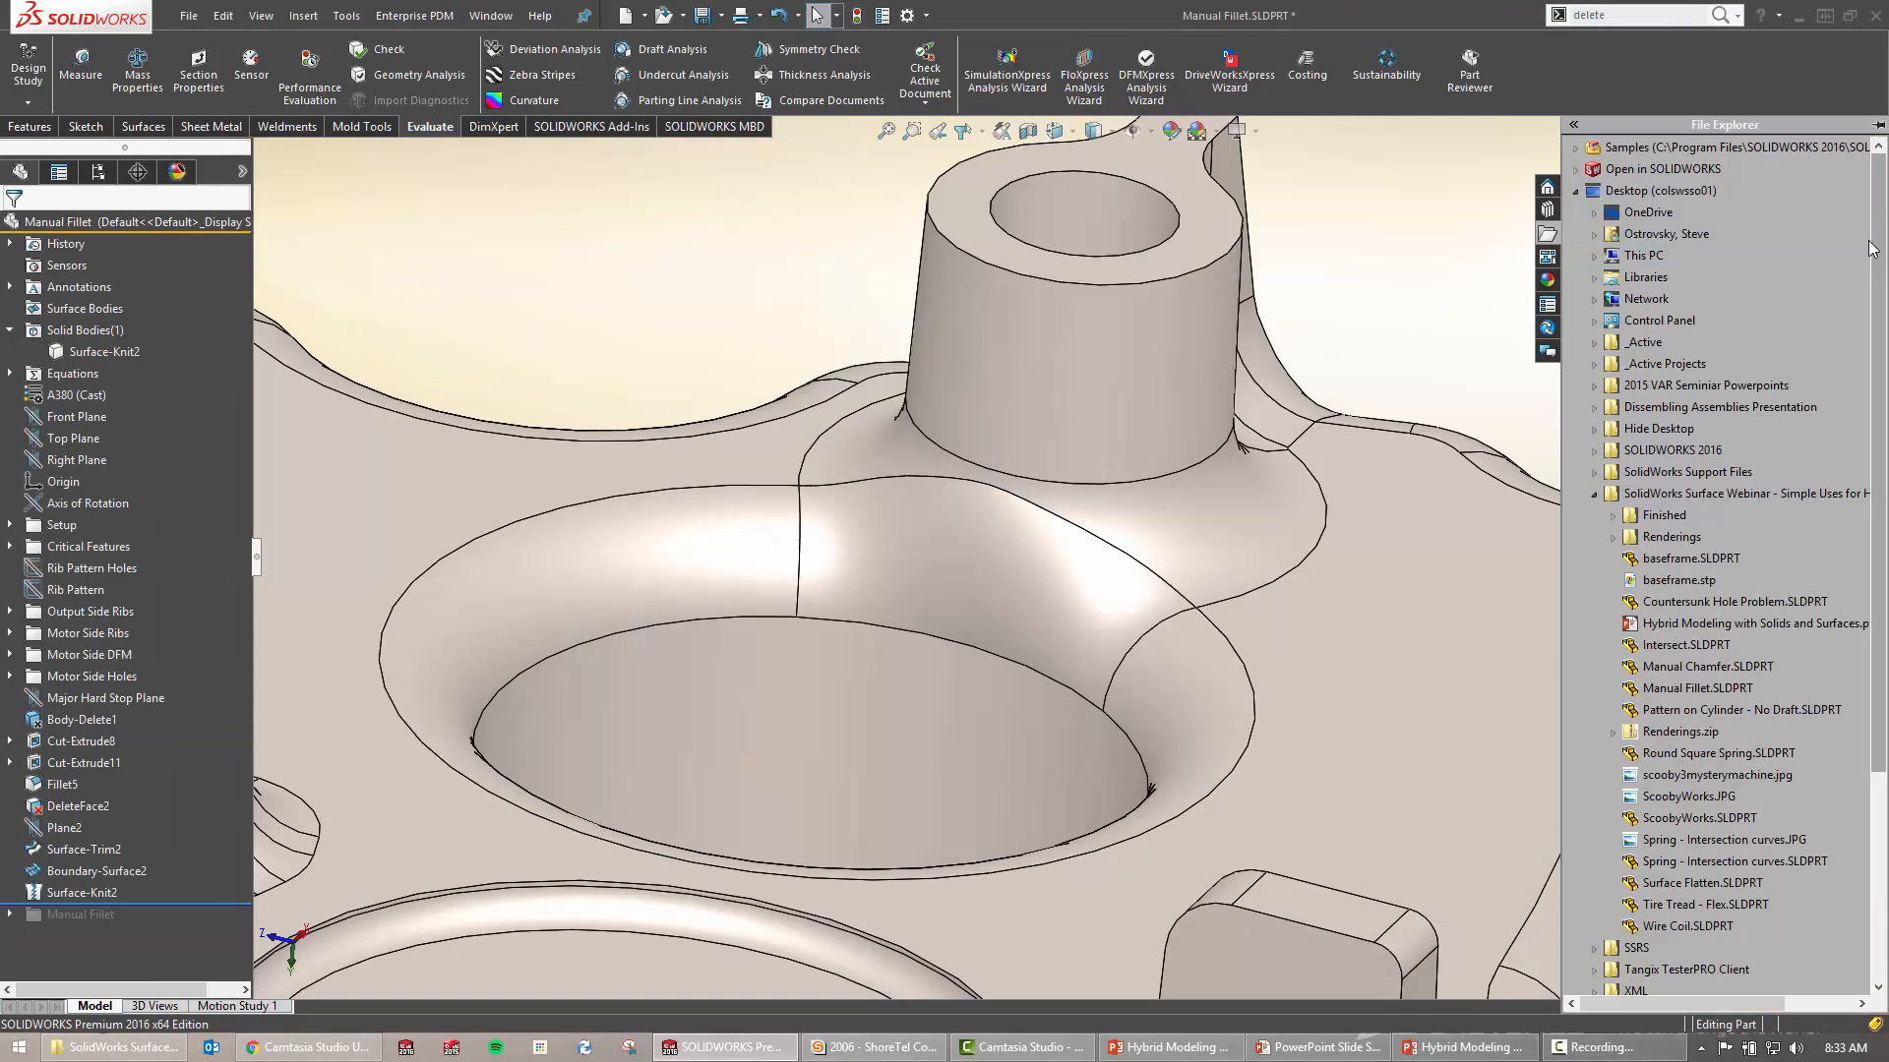
pyautogui.doubleClick(1691, 862)
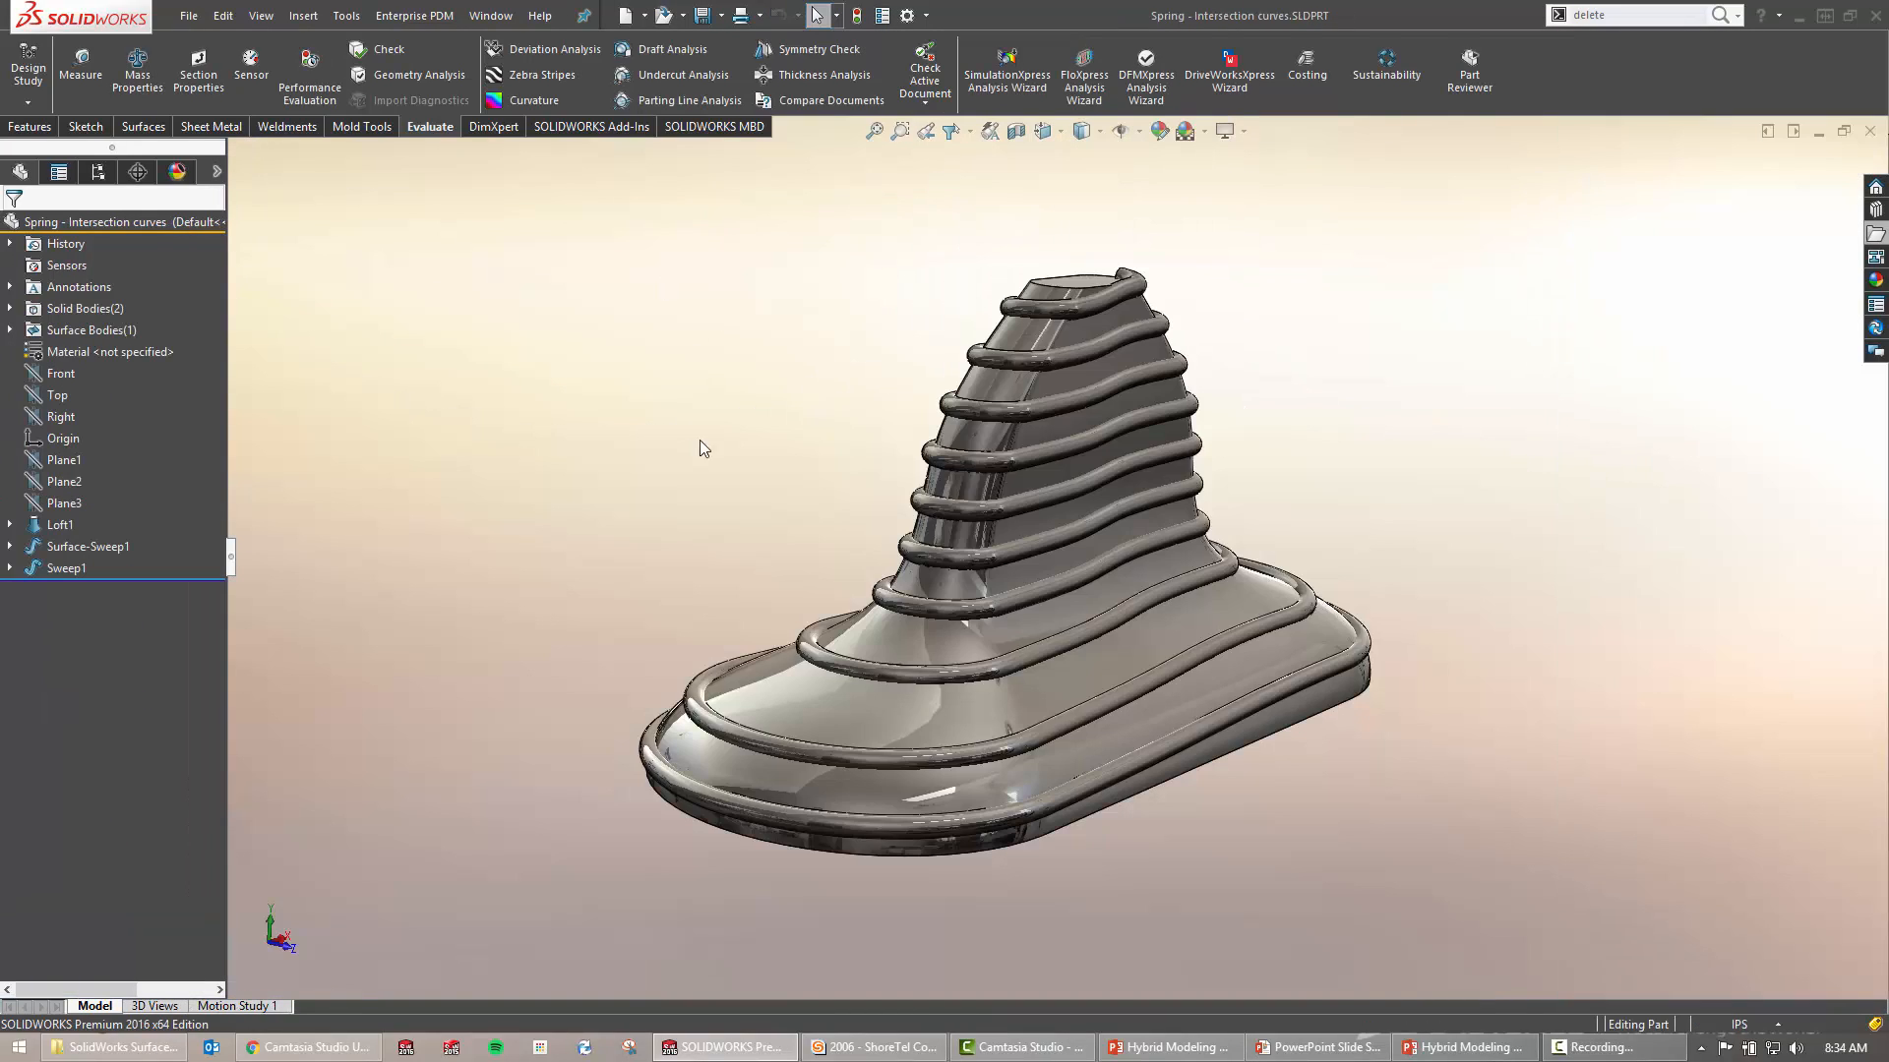
# Toggle perspective view and hide the coil sweep body to reveal the loft
pyautogui.moveTo(702, 442); pyautogui.dragTo(778, 461, button='middle')
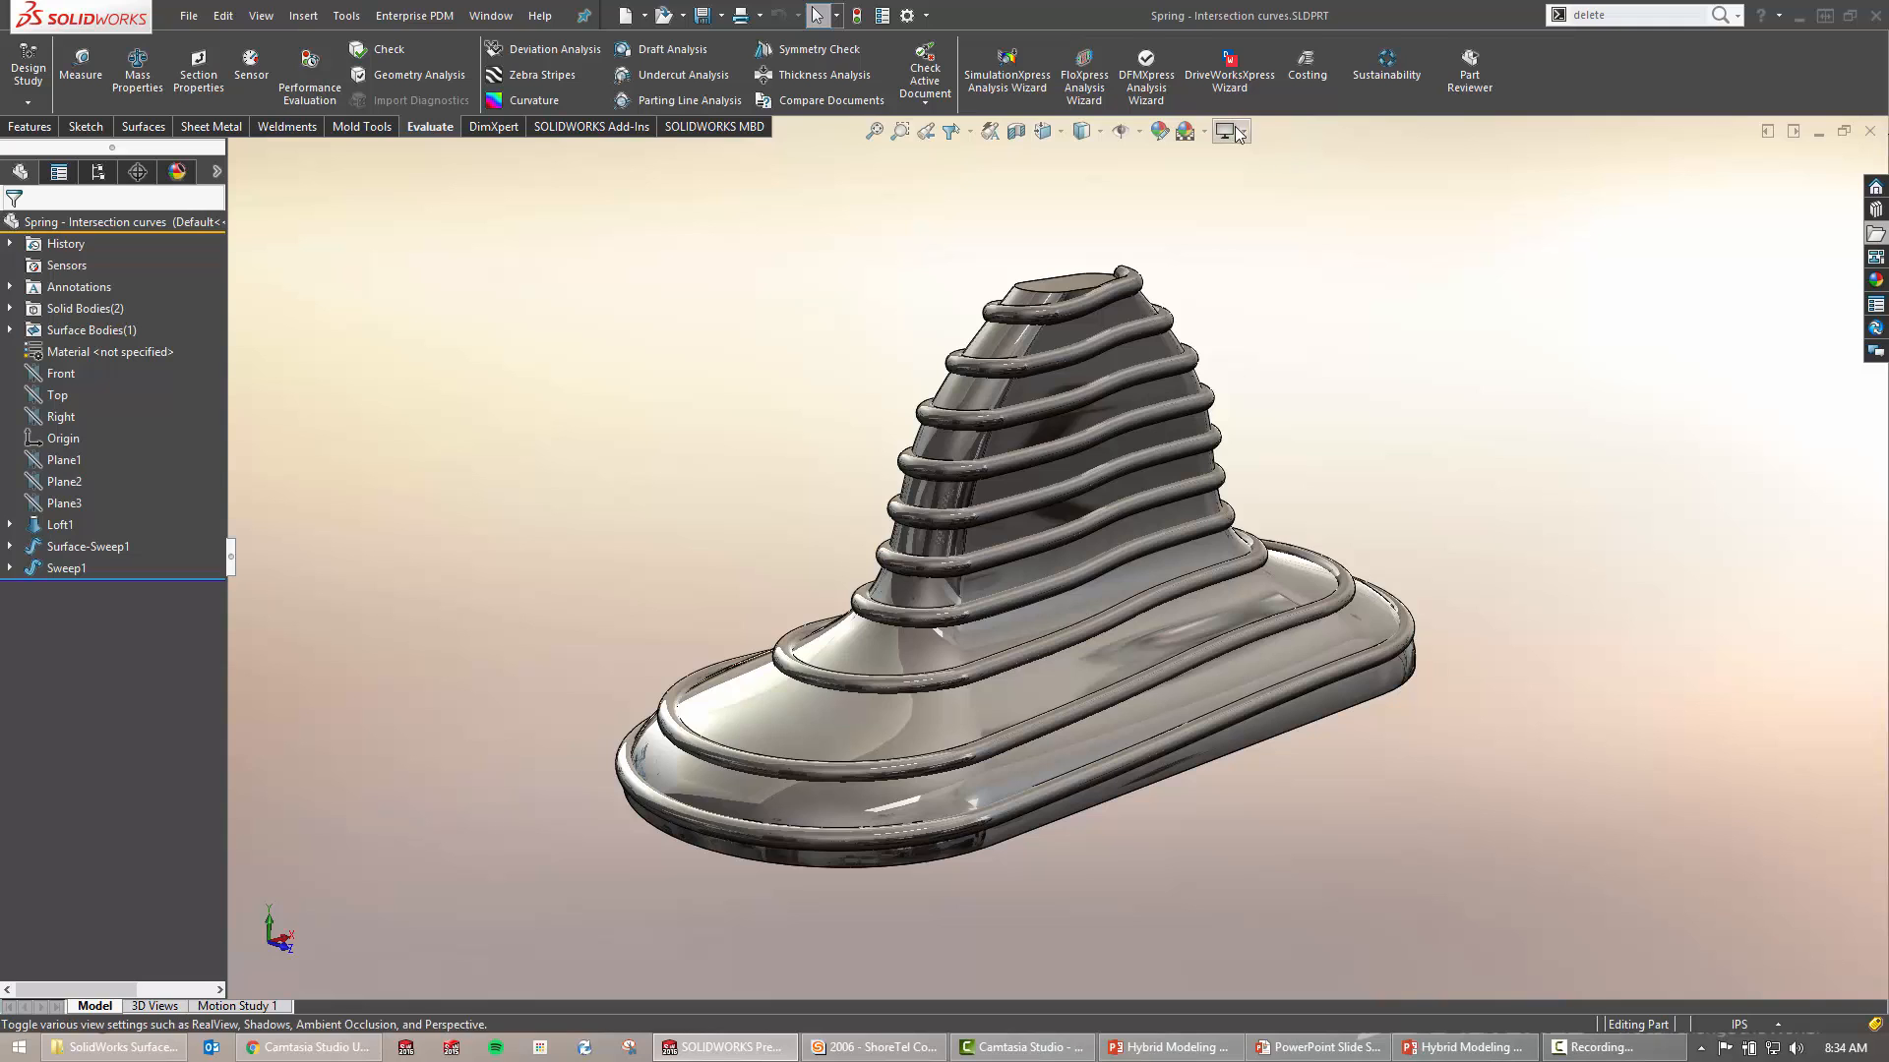
pyautogui.click(1243, 131)
pyautogui.click(1275, 232)
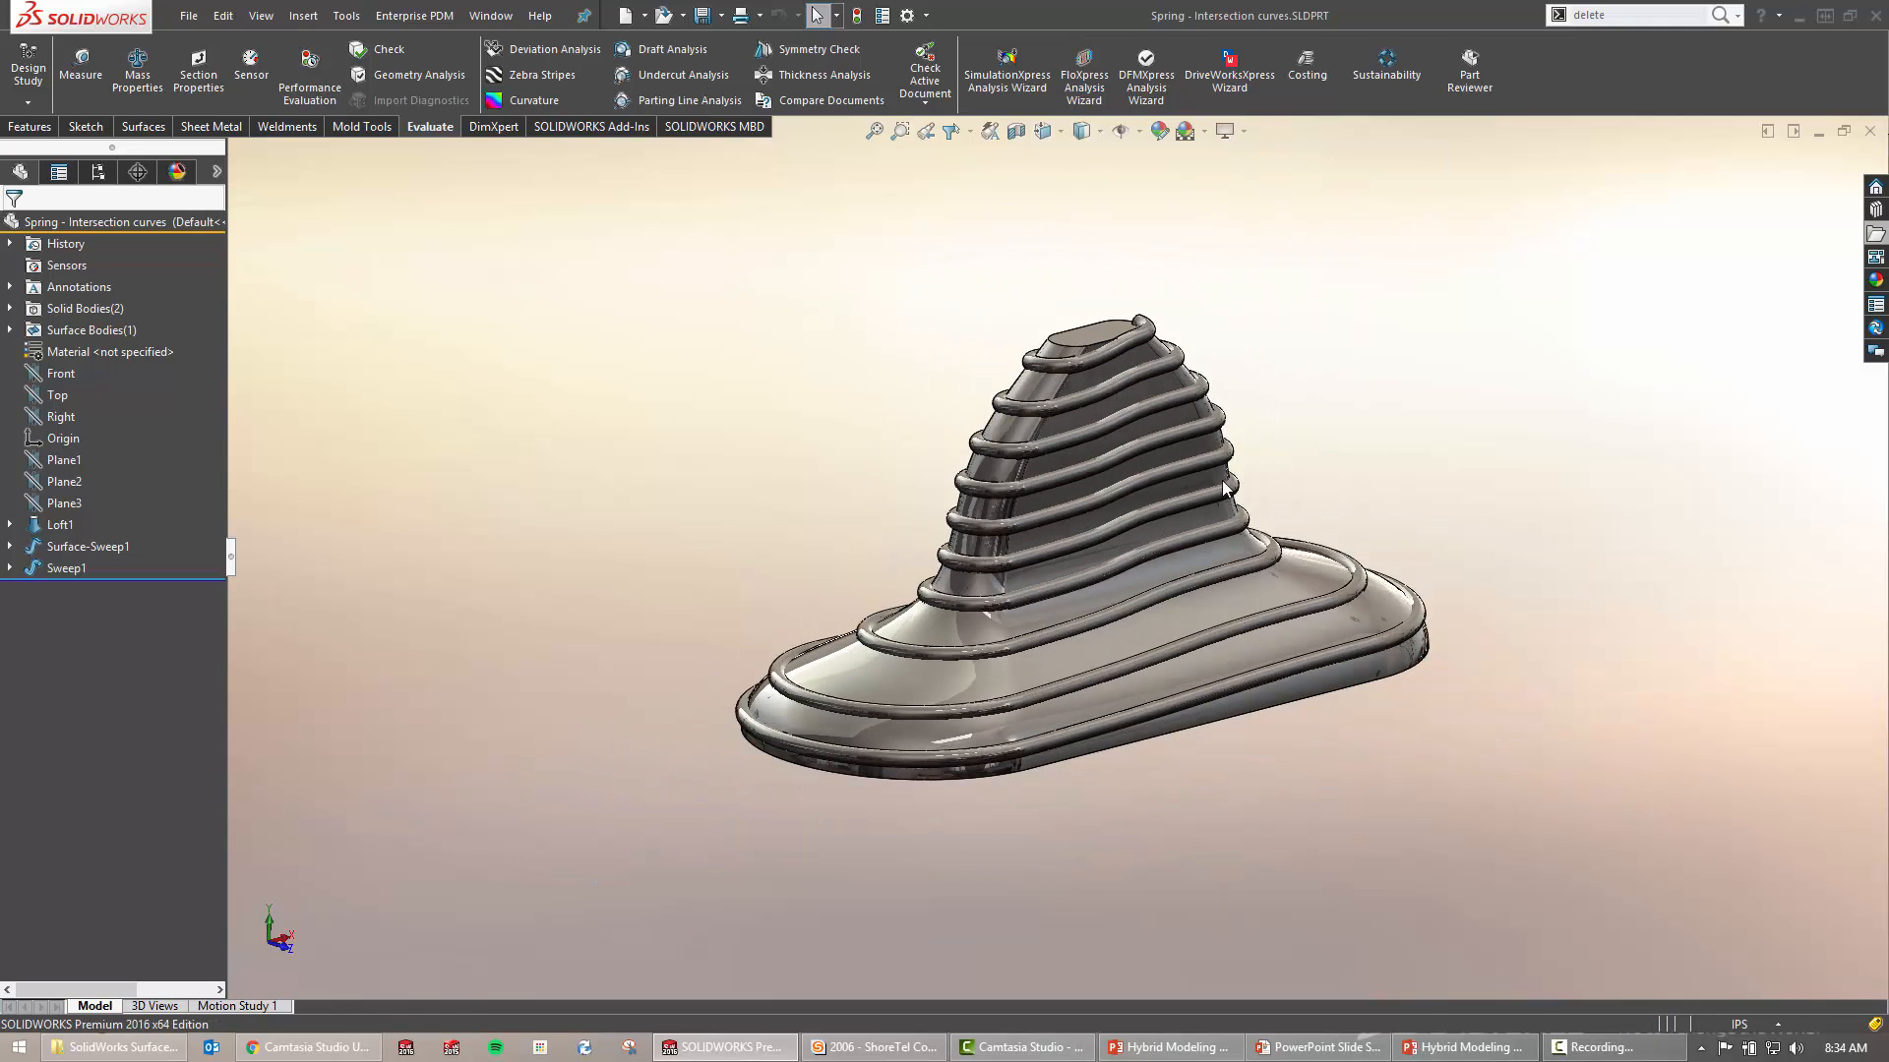
pyautogui.moveTo(1086, 616); pyautogui.dragTo(1145, 620, button='middle')
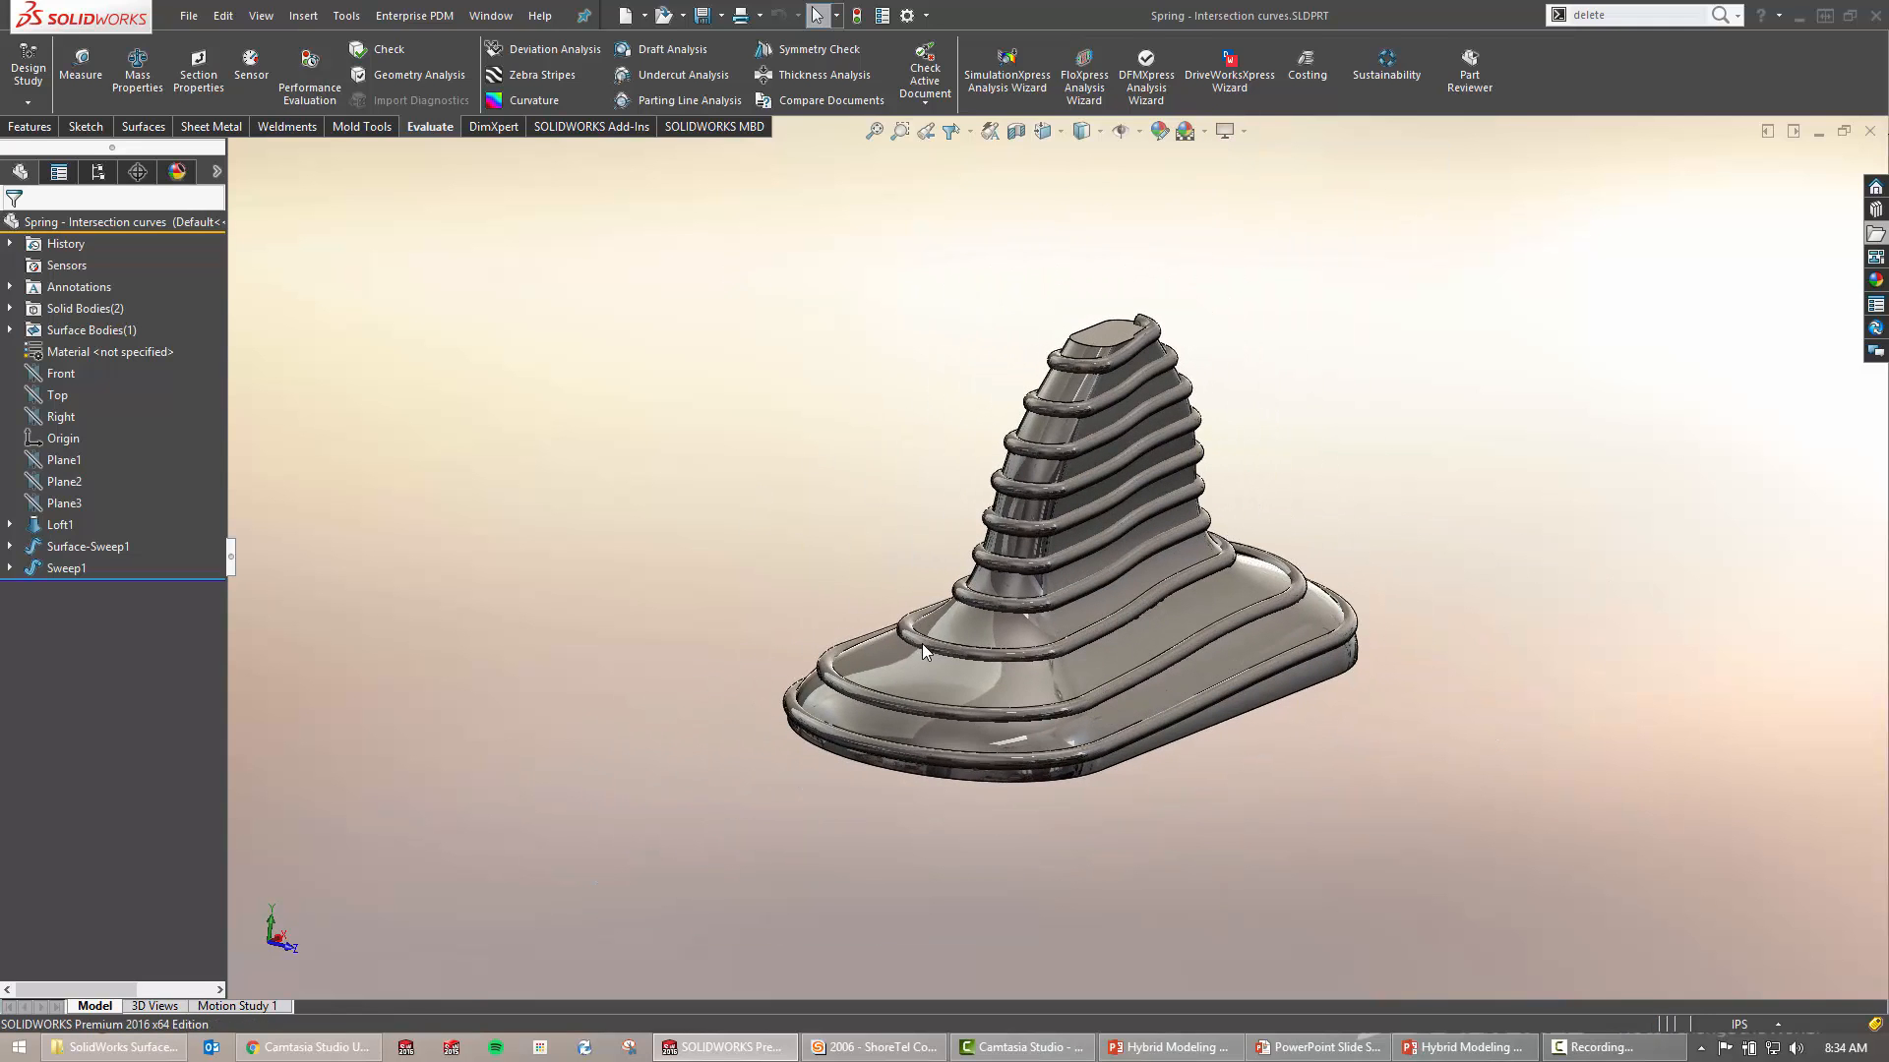
pyautogui.press('Tab')
pyautogui.moveTo(938, 483); pyautogui.dragTo(852, 460, button='middle')
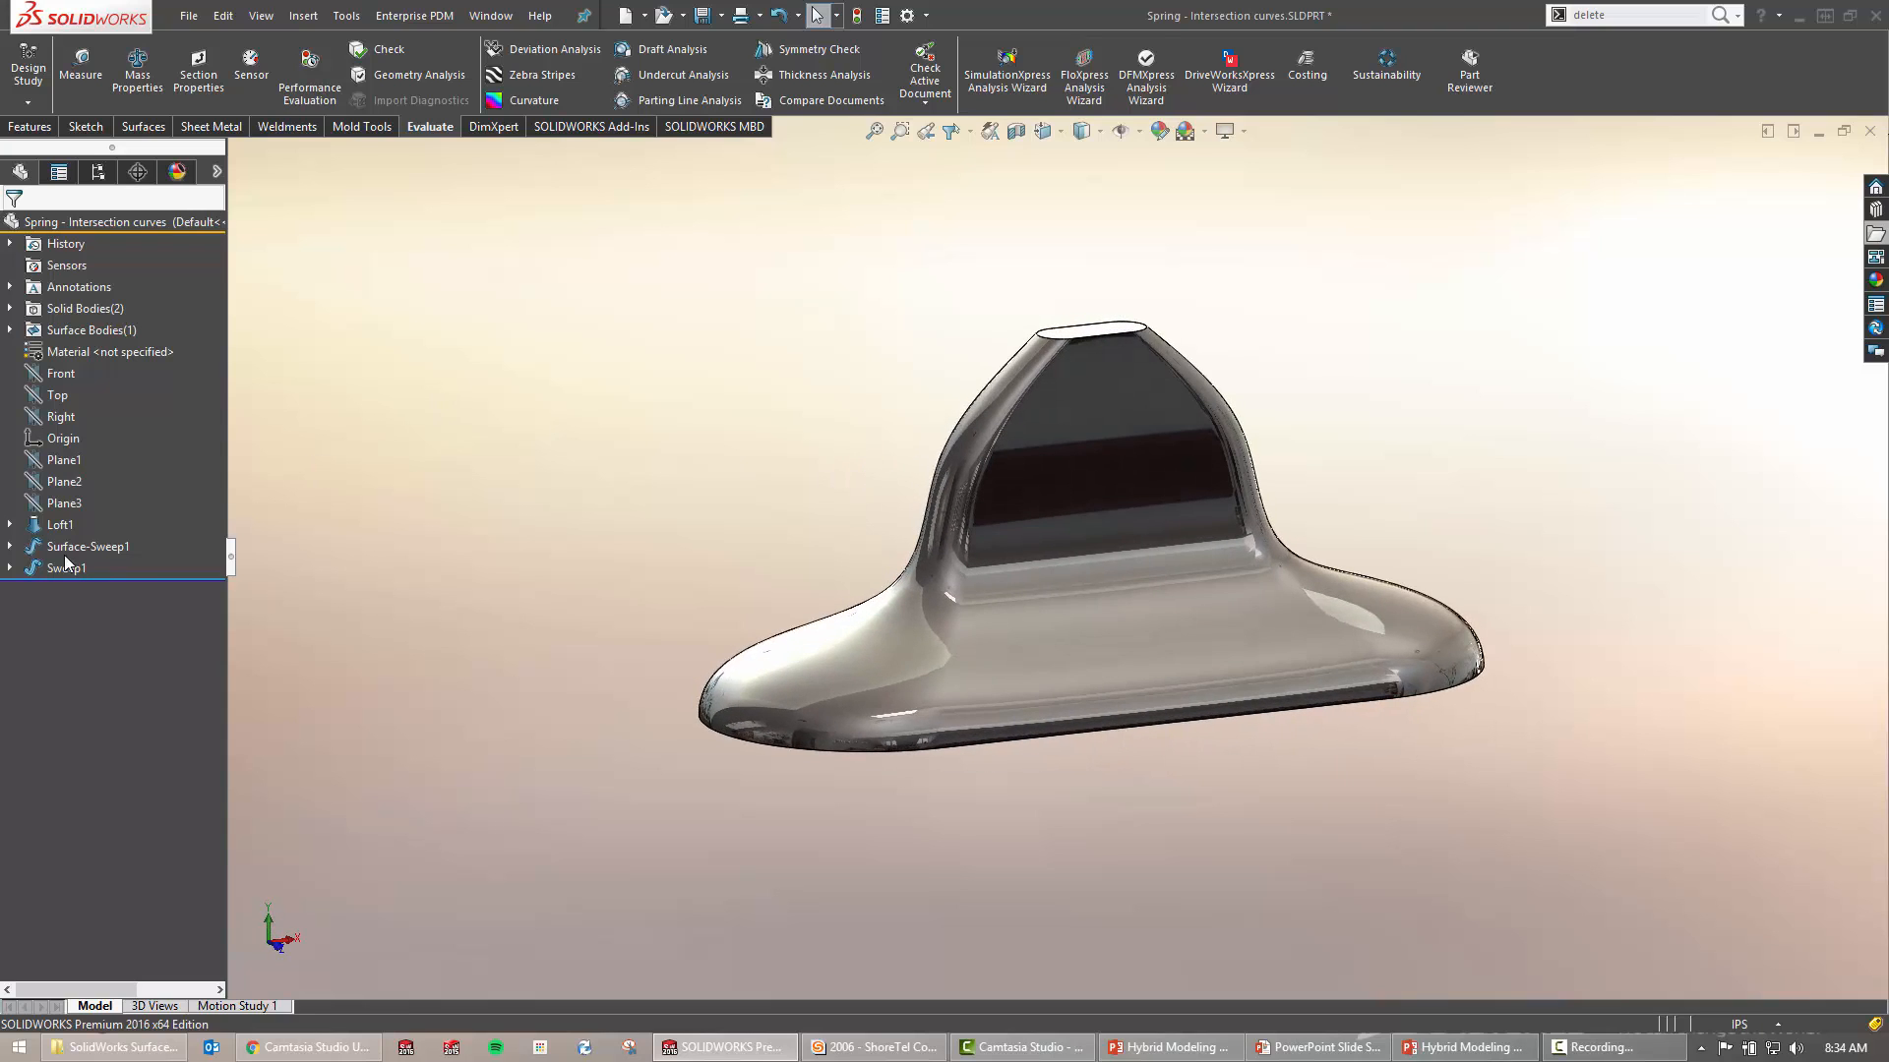
# Expand Loft1 and review its Sketch3 and Sketch4 profiles
pyautogui.click(57, 526)
pyautogui.click(10, 524)
pyautogui.click(89, 590)
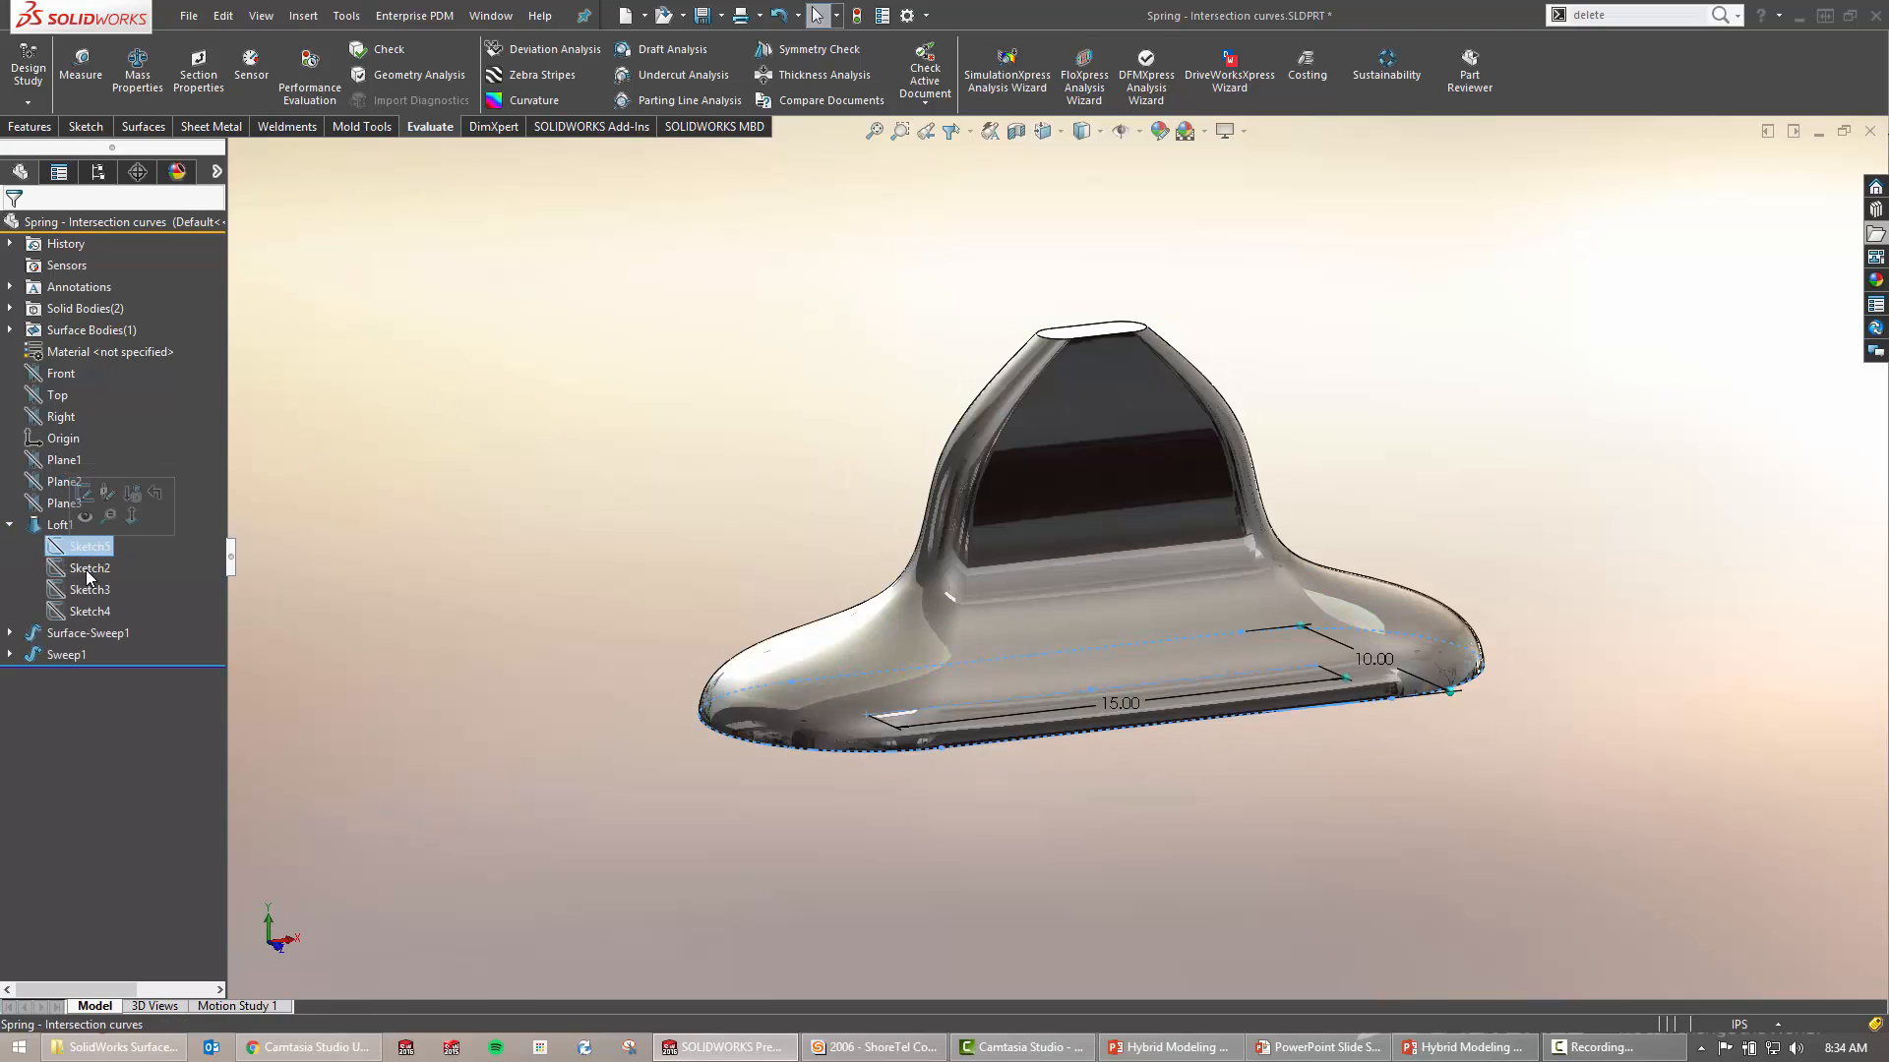
pyautogui.click(87, 613)
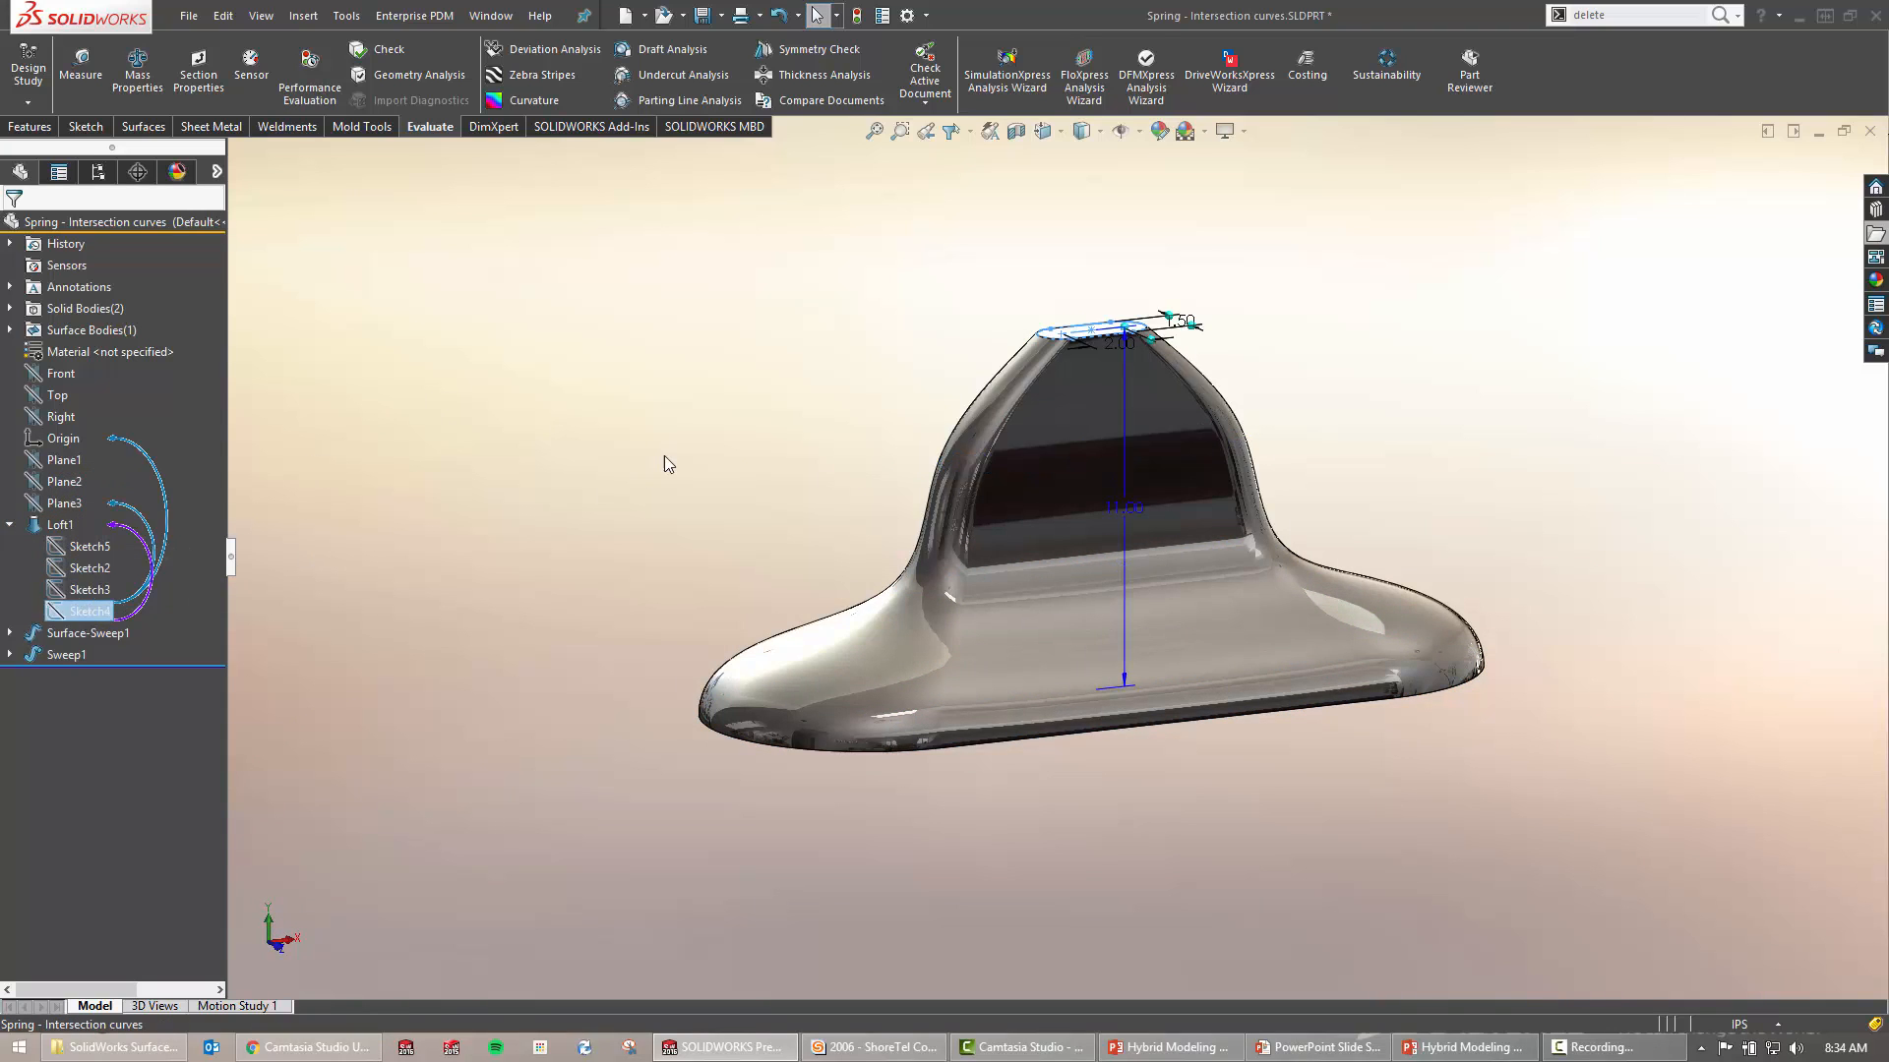
pyautogui.click(667, 452)
pyautogui.click(10, 525)
# Select Surface-Sweep1 and orbit to view its helix loops edge-on, then deselect it
pyautogui.moveTo(752, 423); pyautogui.dragTo(900, 418, button='middle')
pyautogui.click(78, 552)
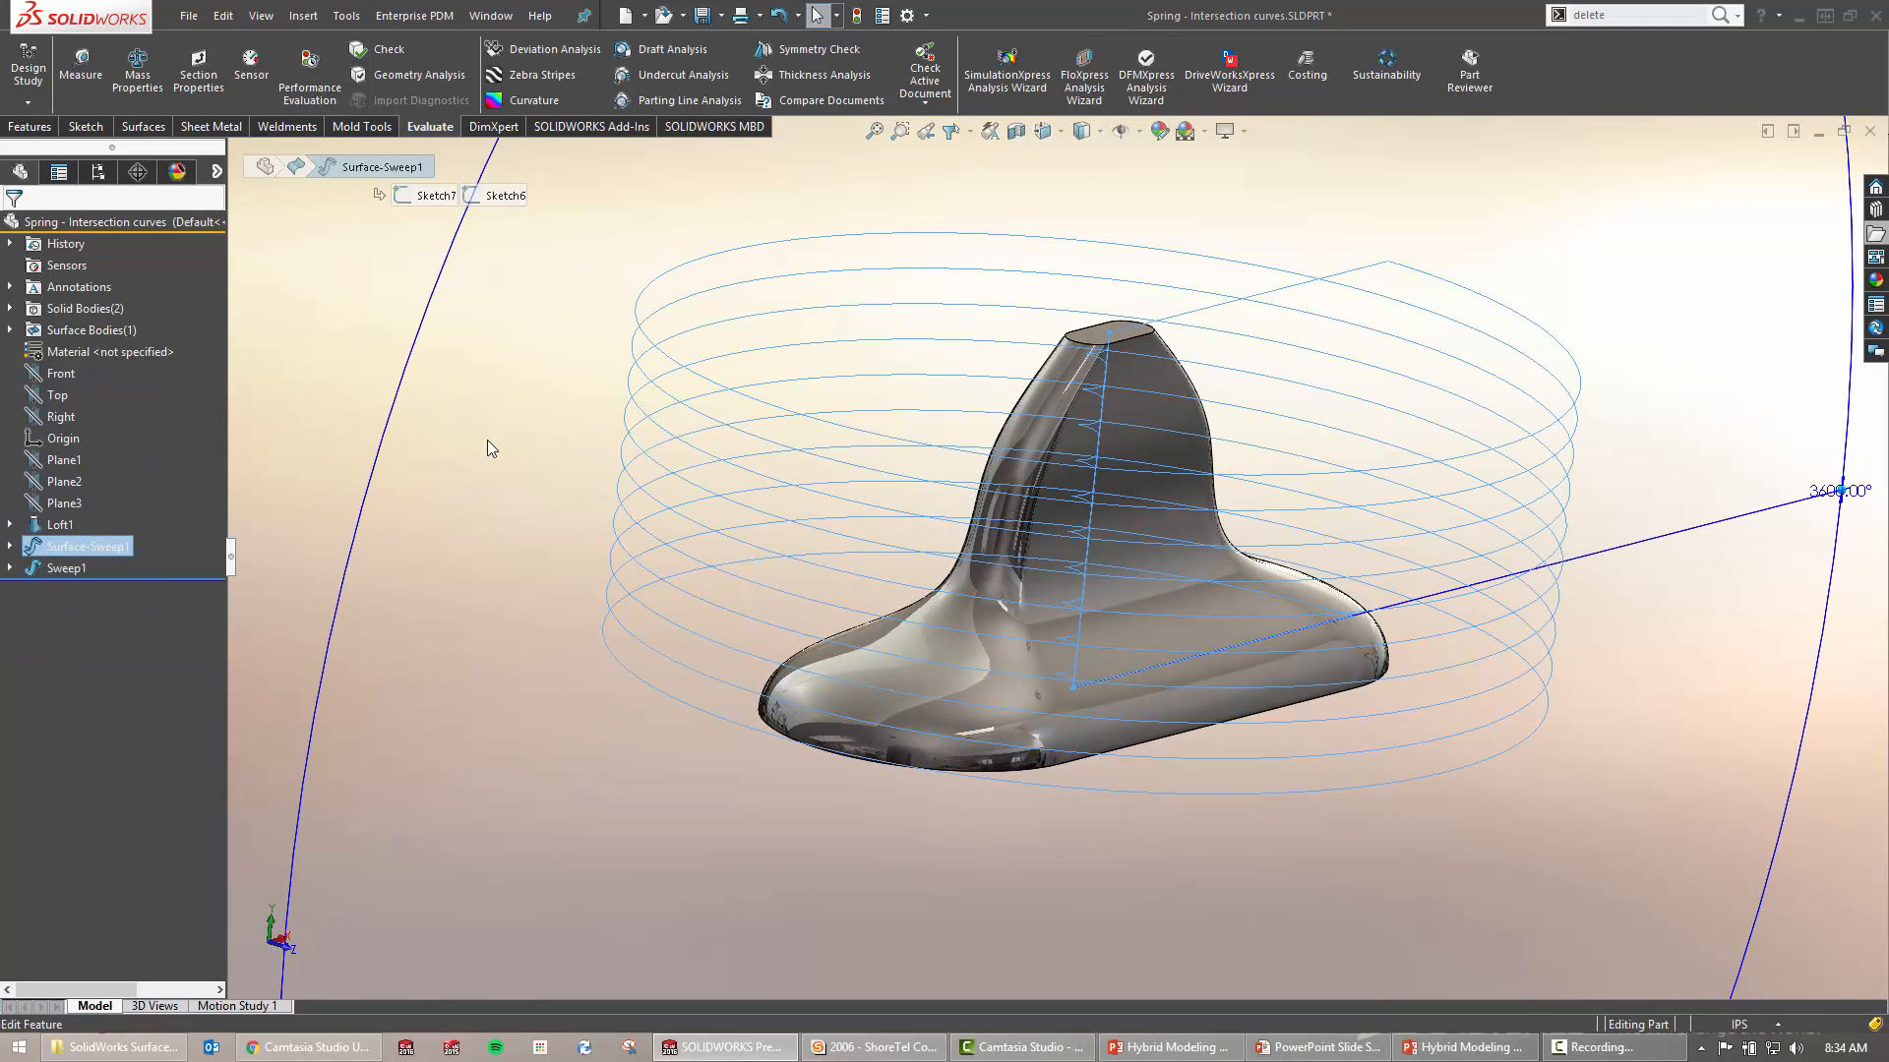
pyautogui.moveTo(575, 460); pyautogui.dragTo(587, 417, button='middle')
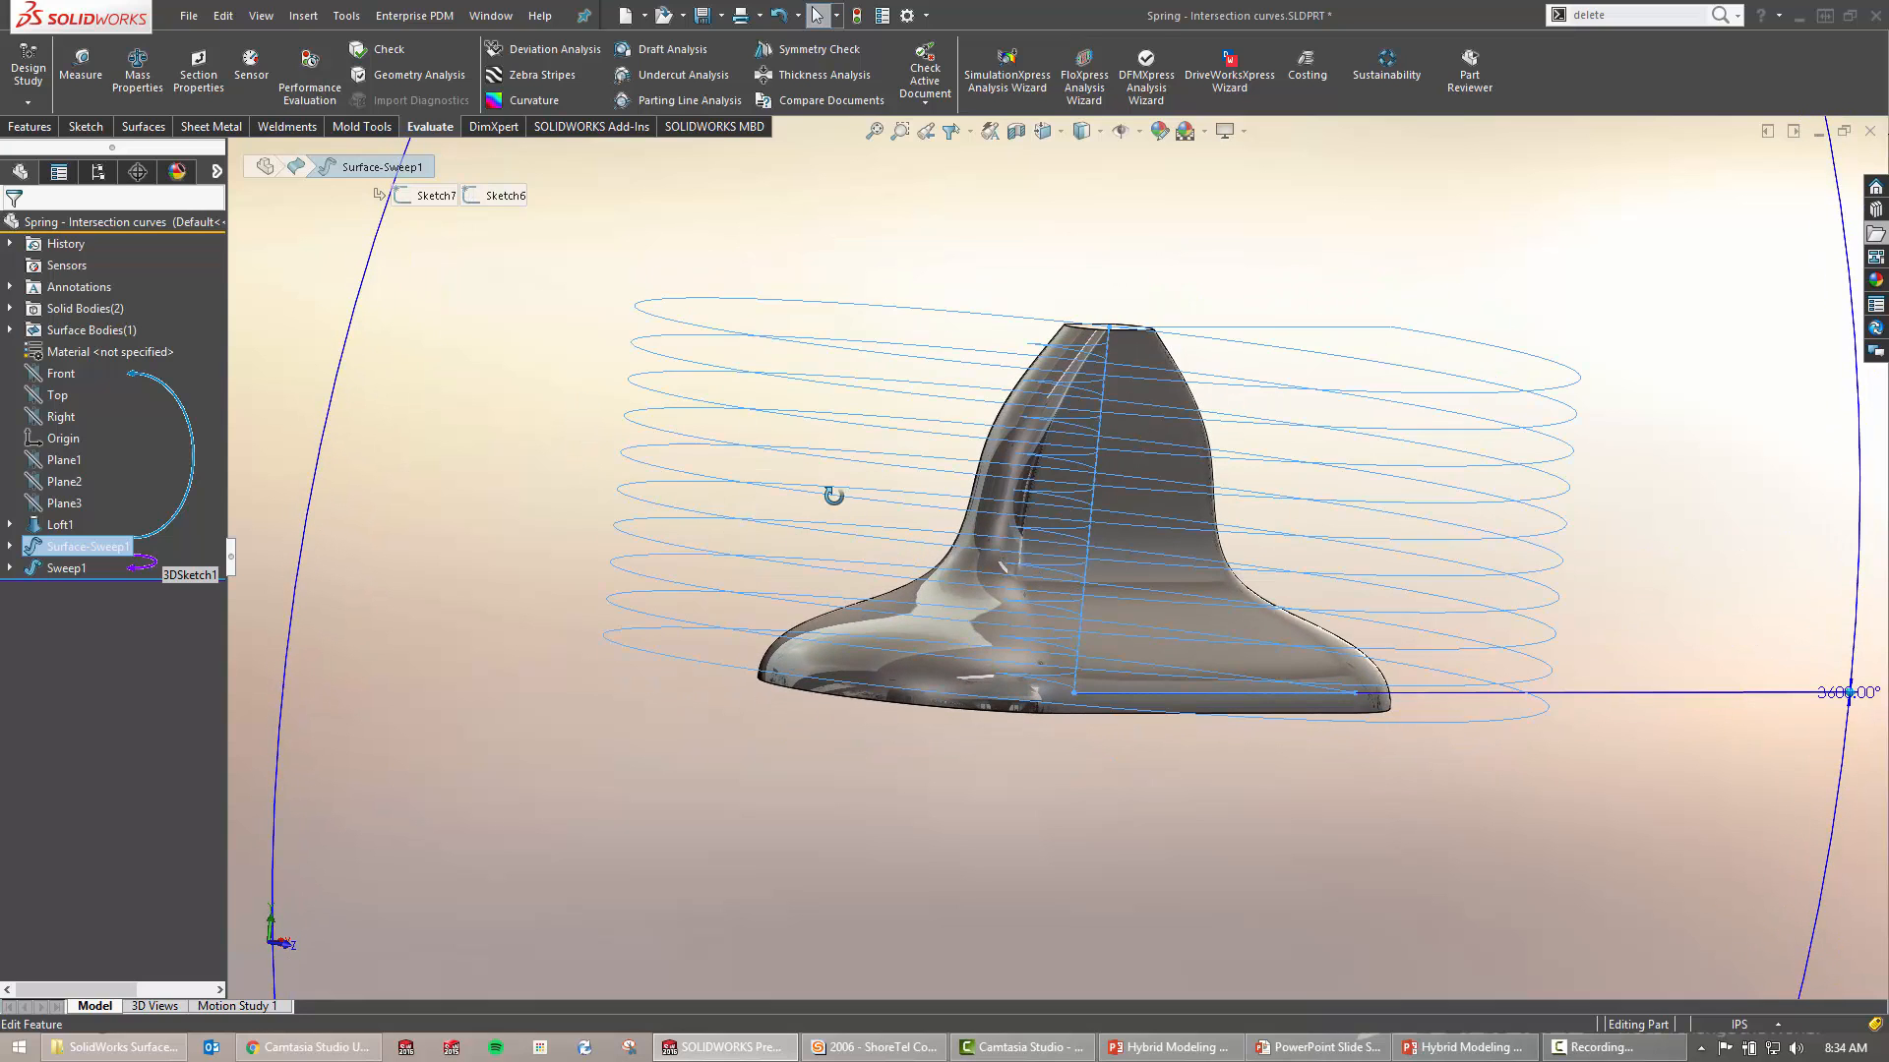
pyautogui.moveTo(835, 493)
pyautogui.mouseDown(button='middle')
pyautogui.moveTo(812, 448)
pyautogui.moveTo(906, 438)
pyautogui.moveTo(776, 521)
pyautogui.mouseUp(button='middle')
pyautogui.click(516, 477)
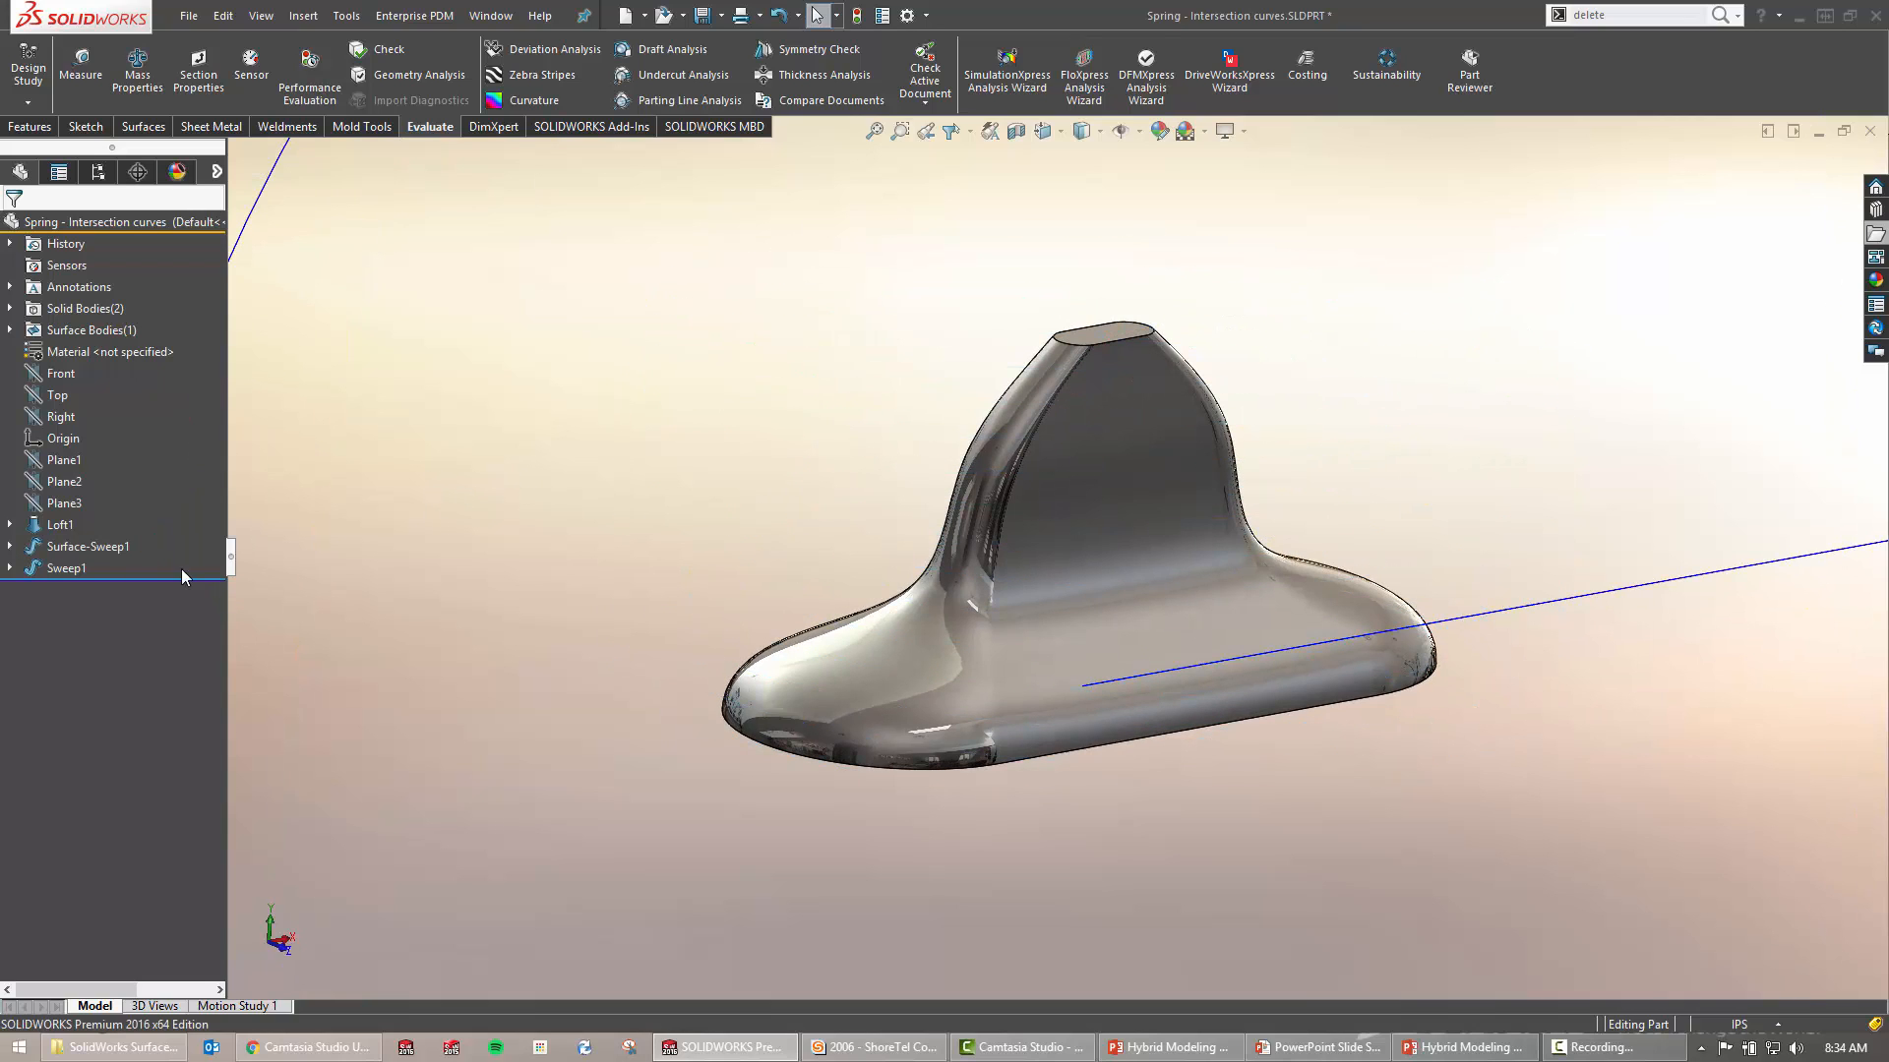
# Show the hidden spring body from Solid Bodies, inspect the coils, then close the part without saving
pyautogui.click(10, 307)
pyautogui.click(81, 351)
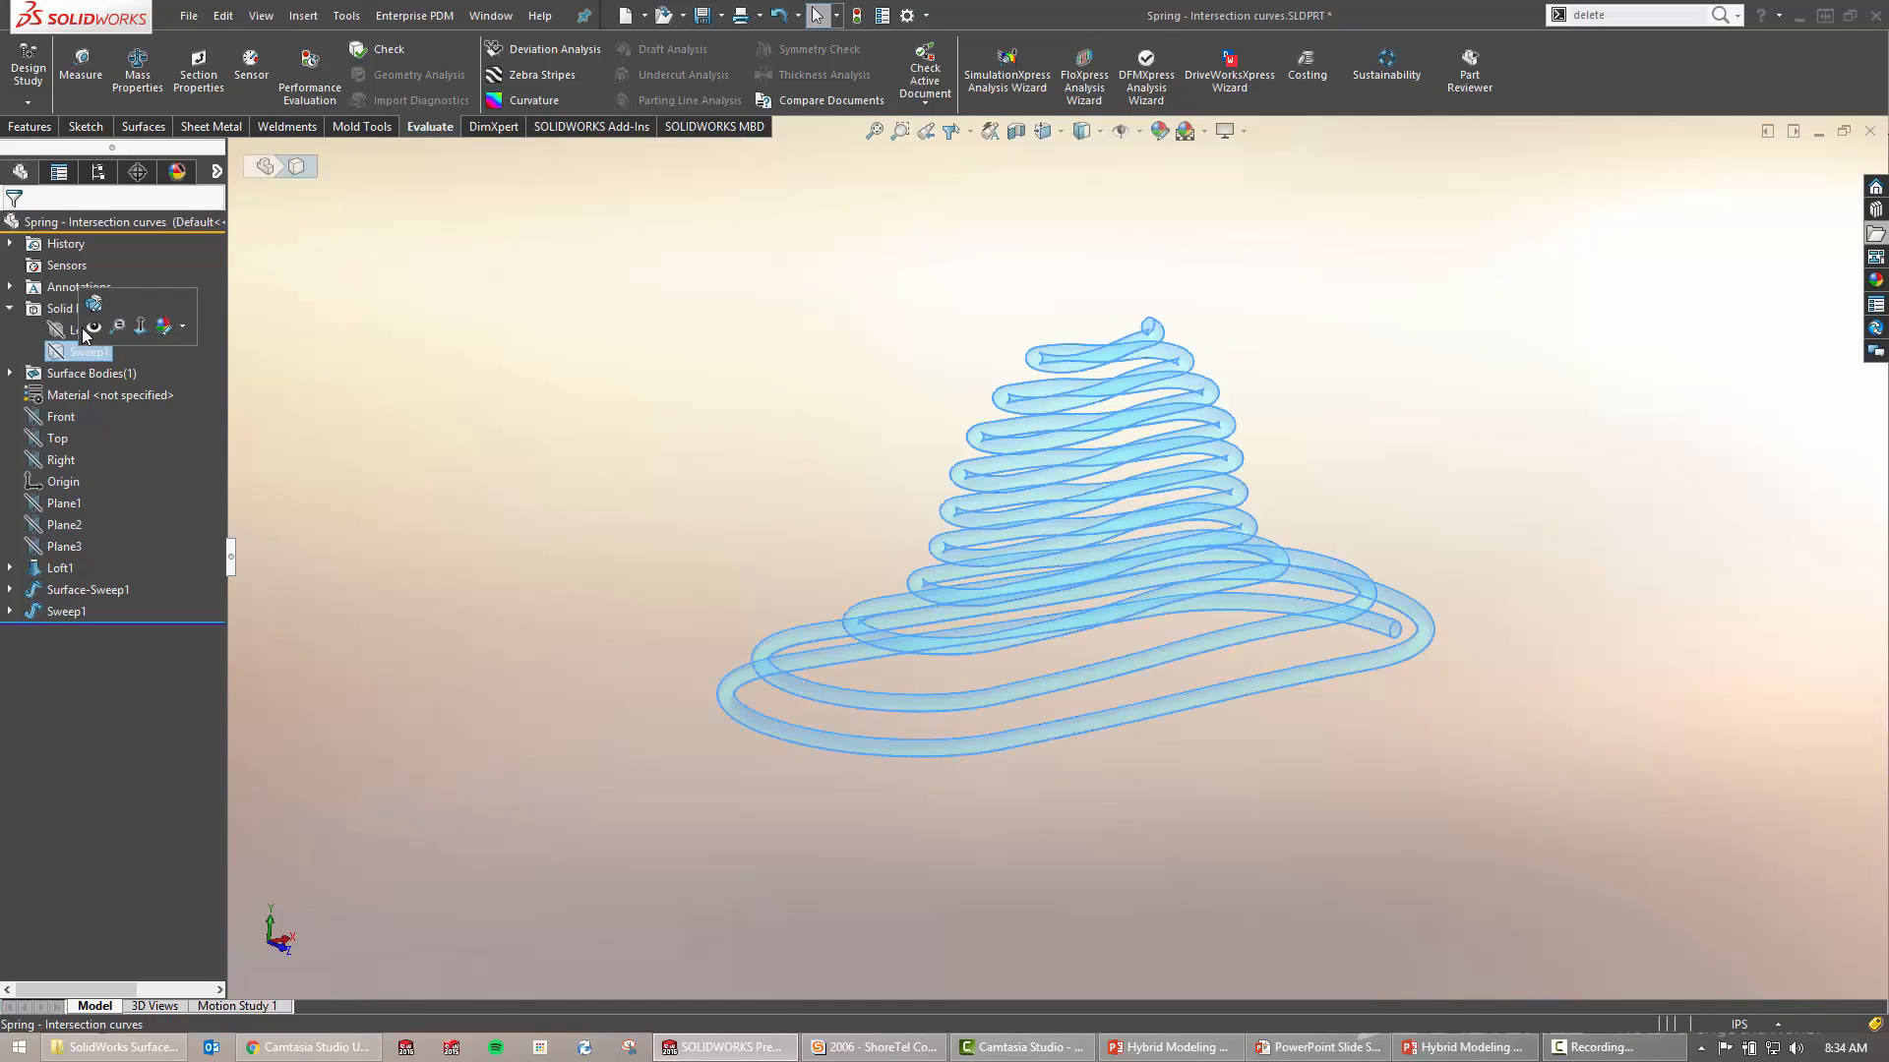
pyautogui.click(93, 326)
pyautogui.moveTo(653, 476); pyautogui.dragTo(928, 511, button='middle')
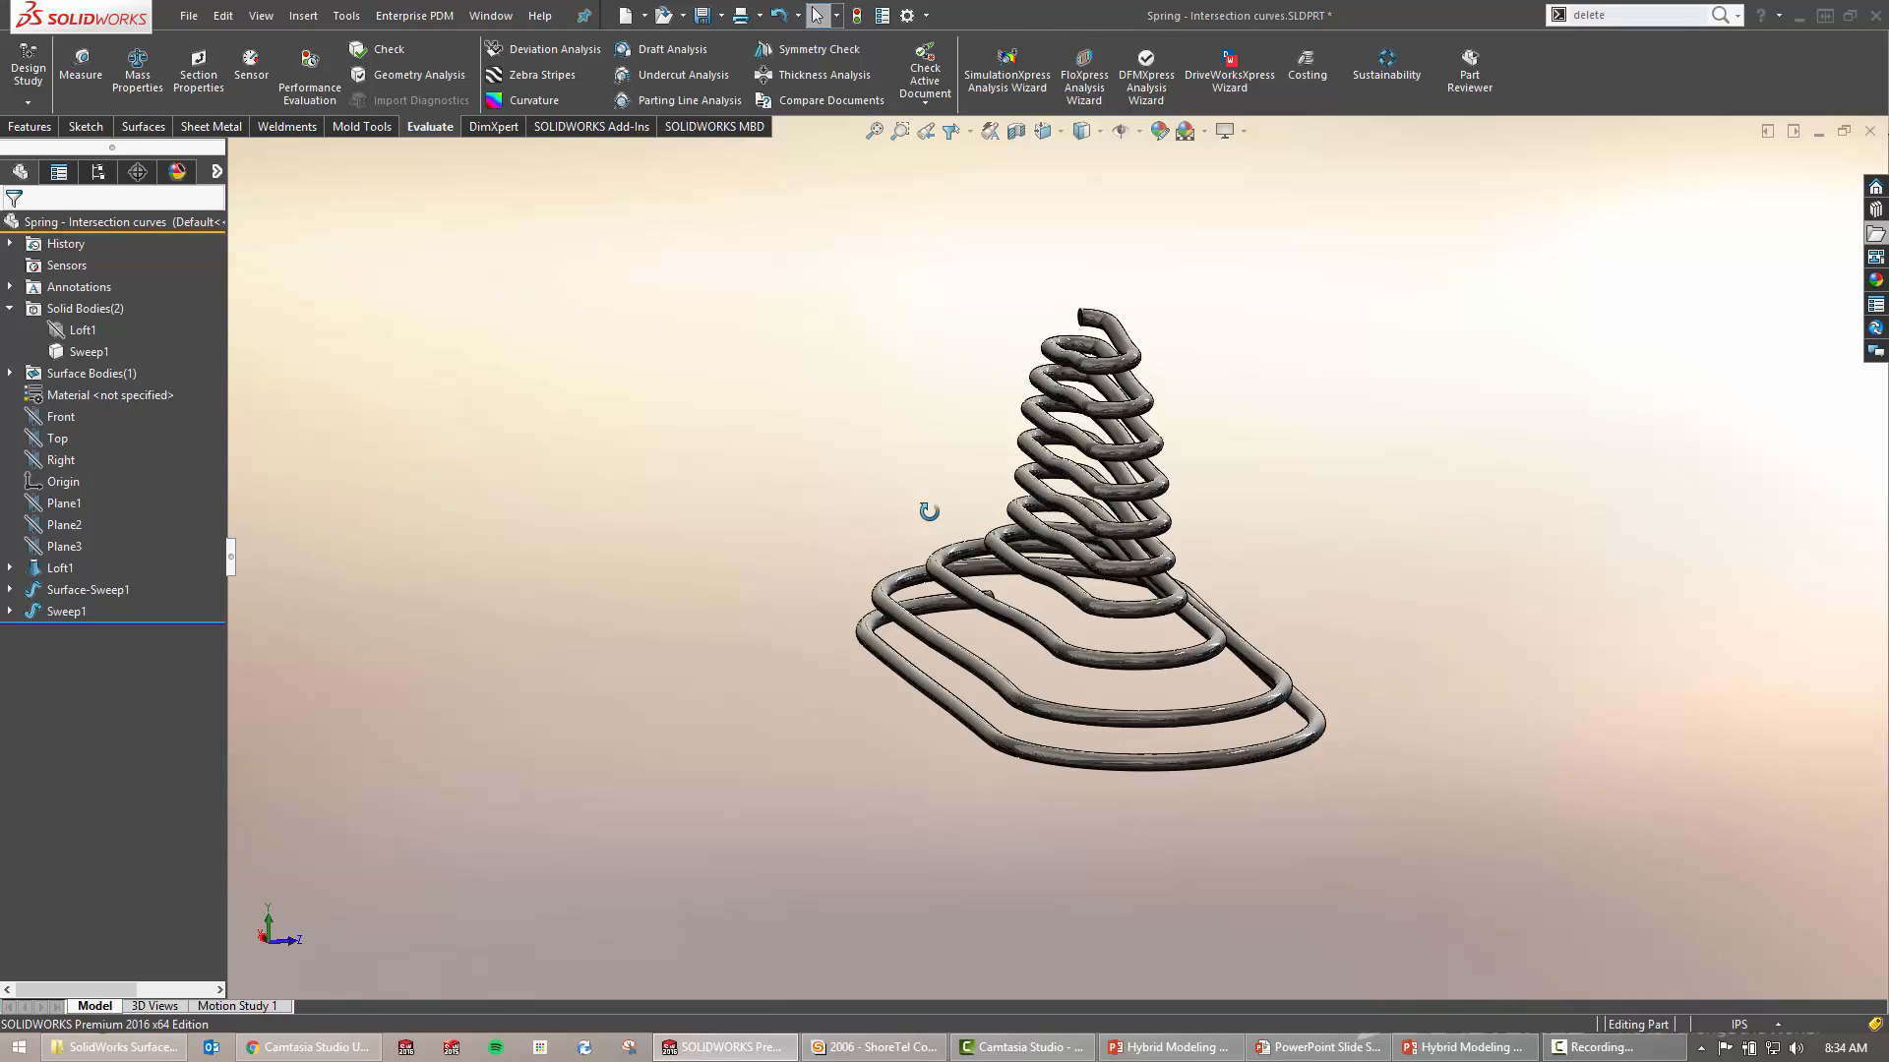
pyautogui.moveTo(905, 502); pyautogui.dragTo(1001, 471, button='middle')
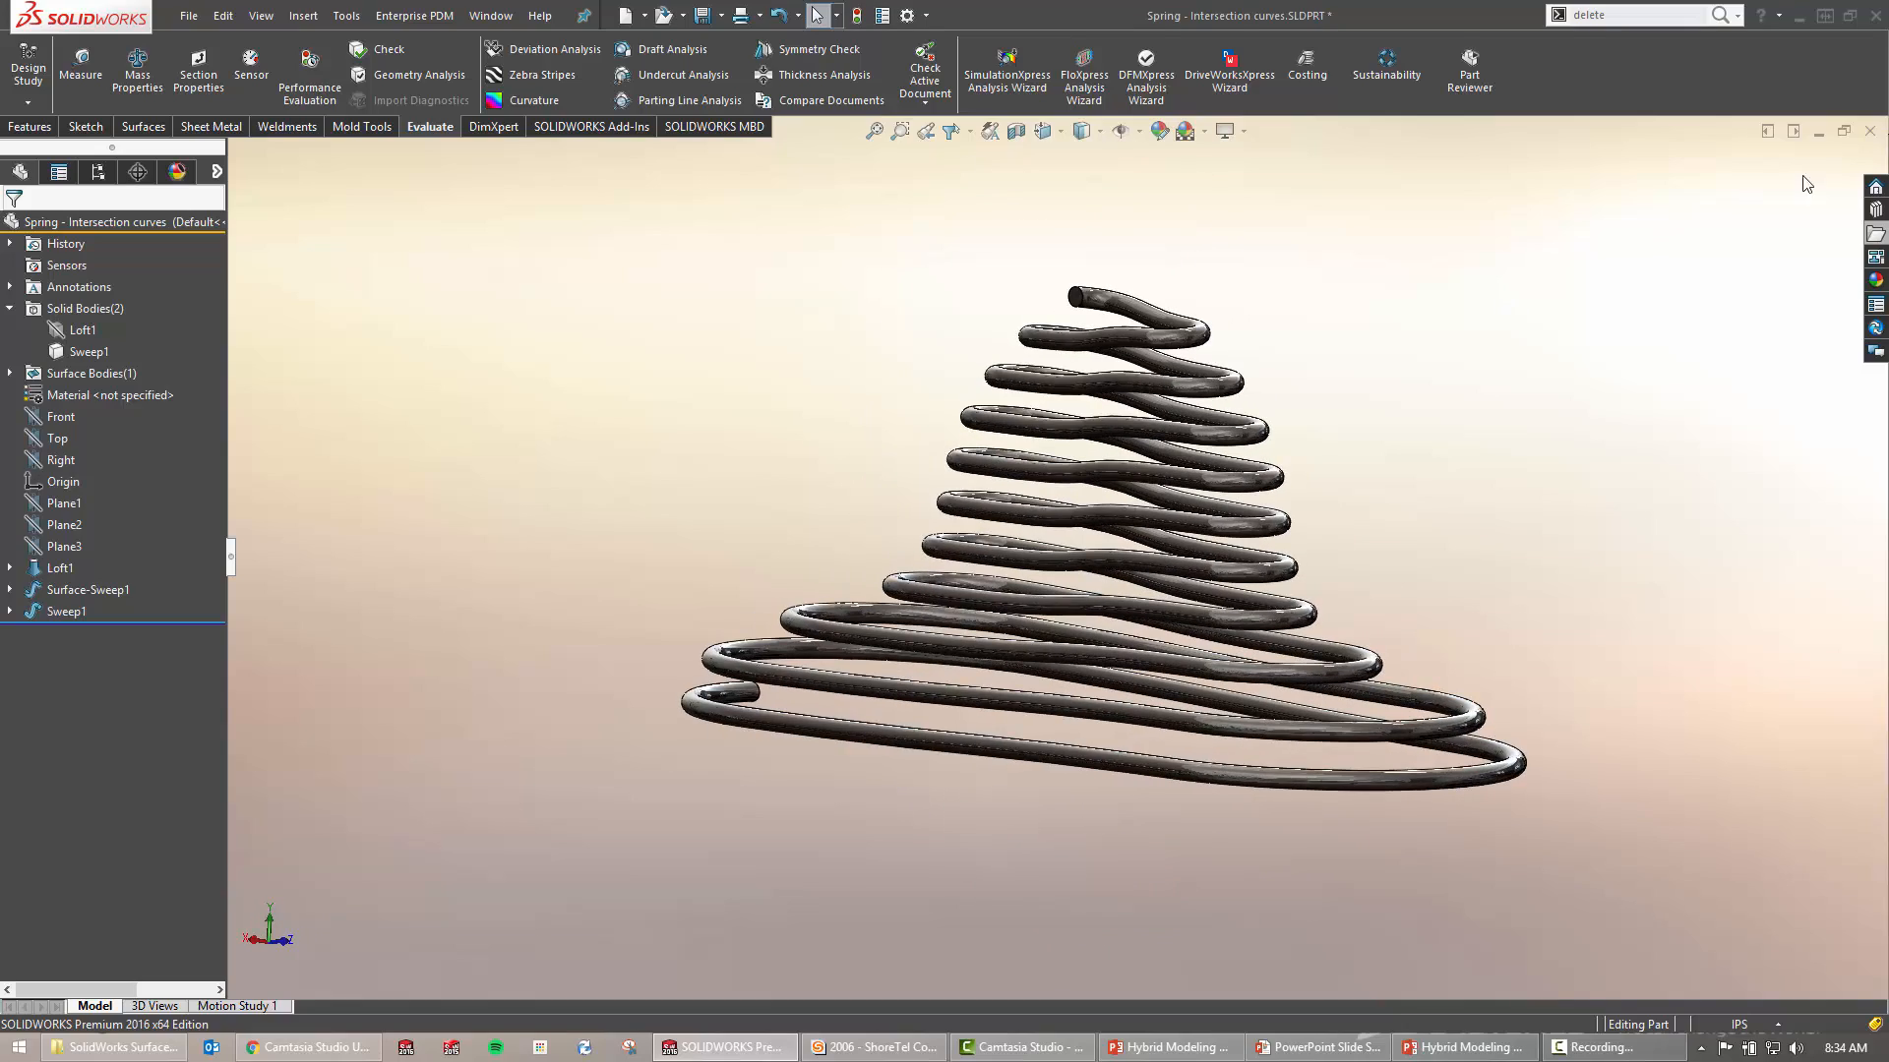
pyautogui.click(1870, 131)
pyautogui.click(952, 547)
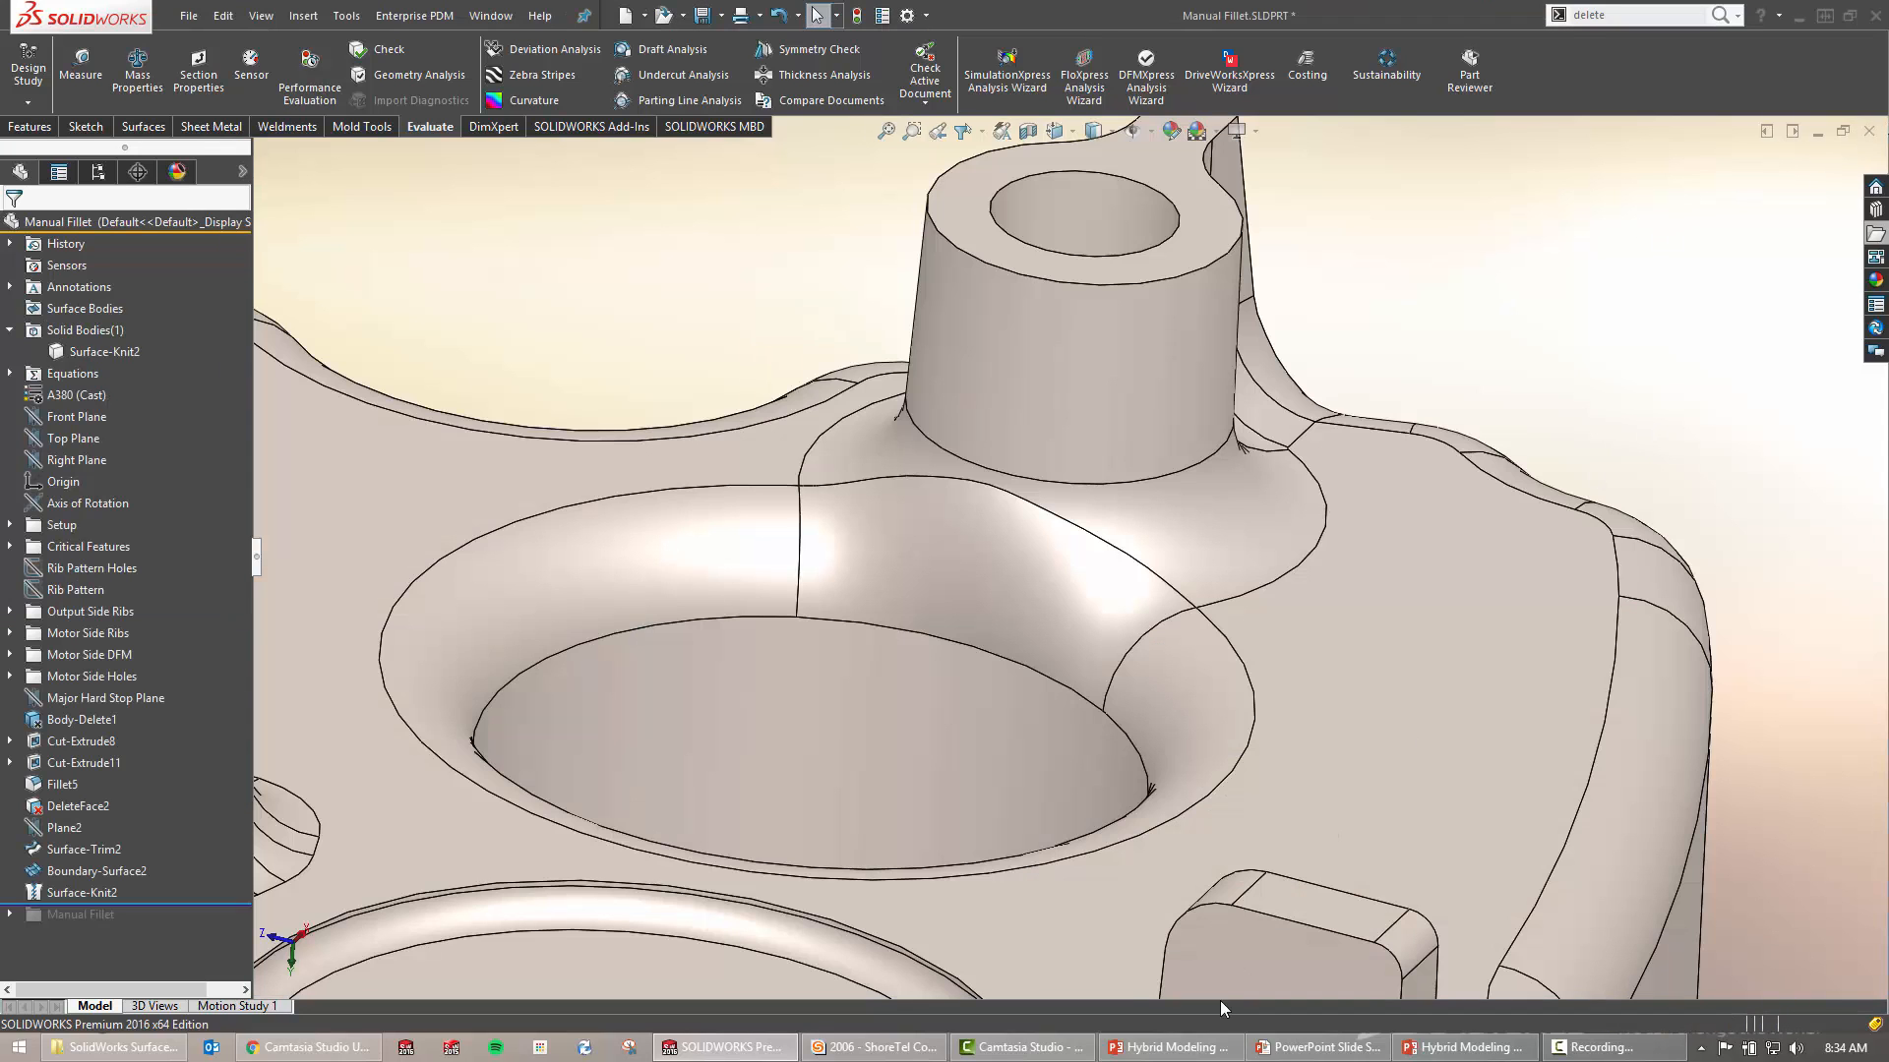
# Advance the slide show to Manual Chamfers and reveal its plain, surface-patch and chamfered block images
pyautogui.click(1318, 1047)
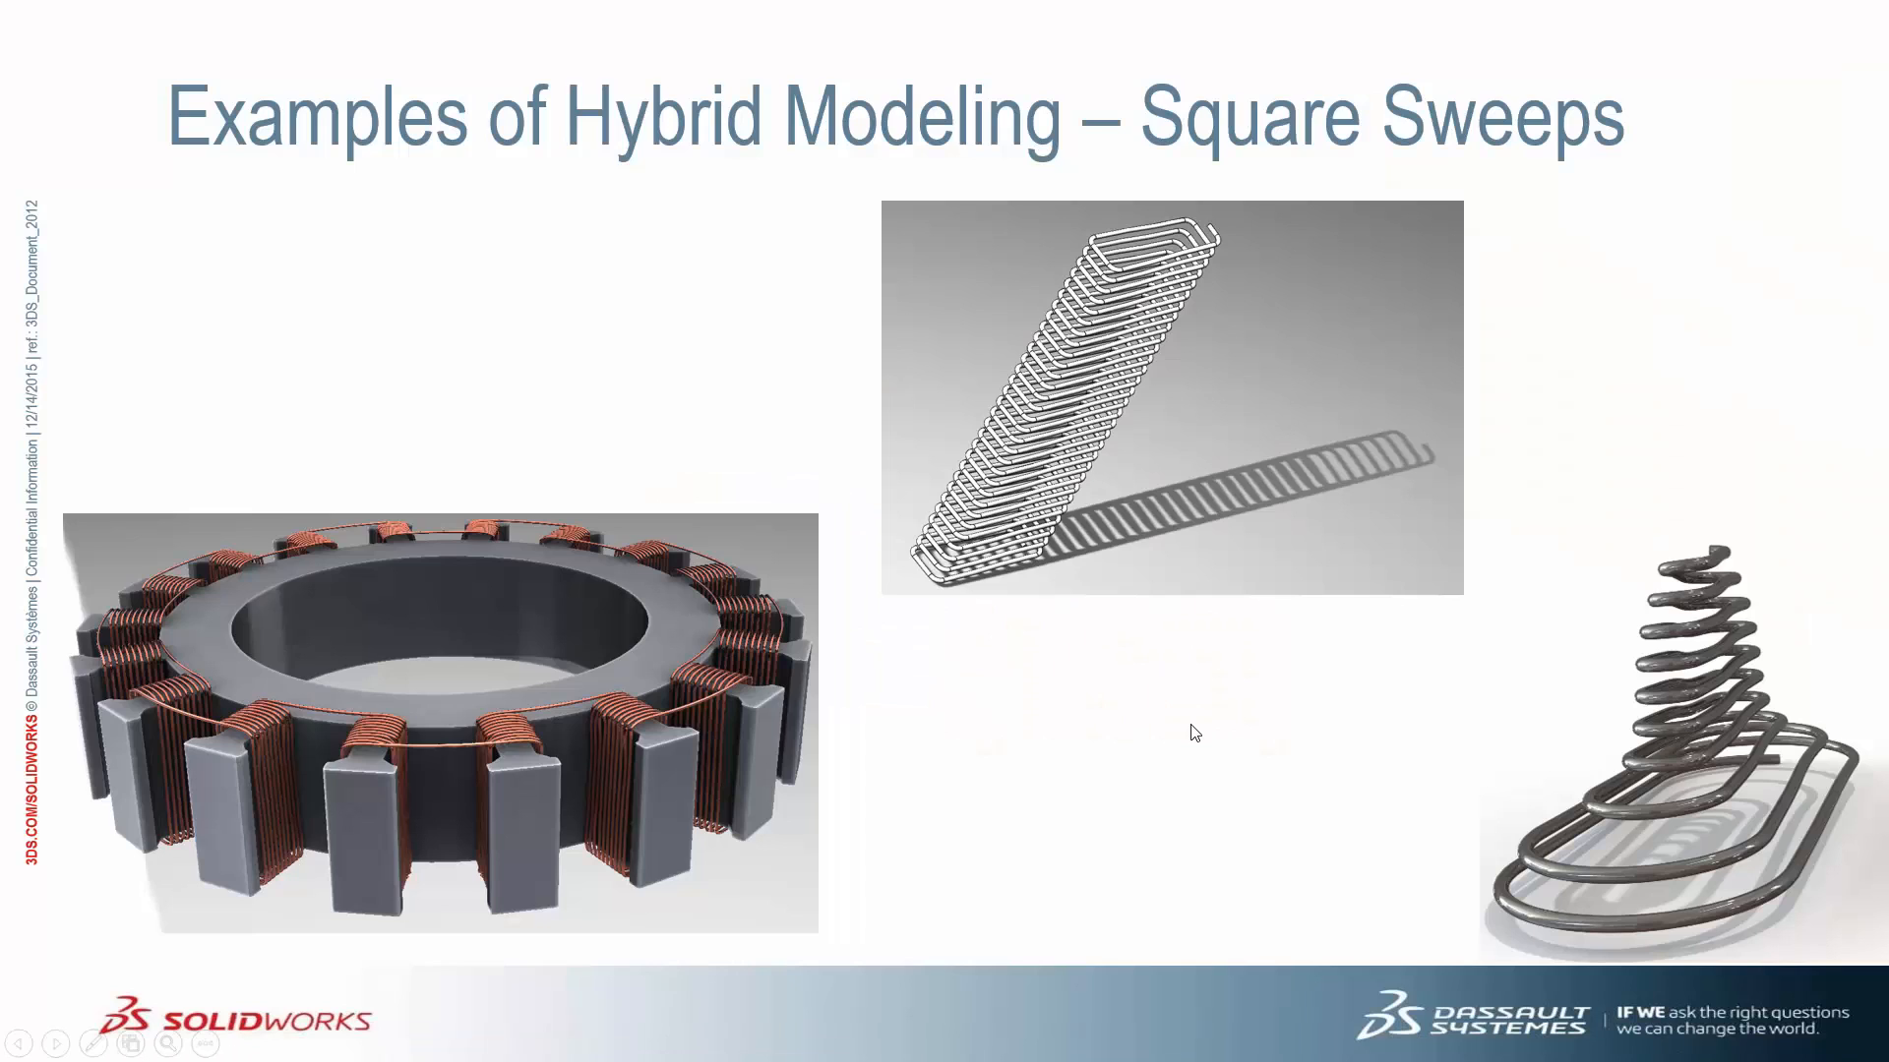
pyautogui.scroll(-1, 1191, 725)
pyautogui.scroll(1, 1263, 647)
pyautogui.scroll(-1, 1275, 652)
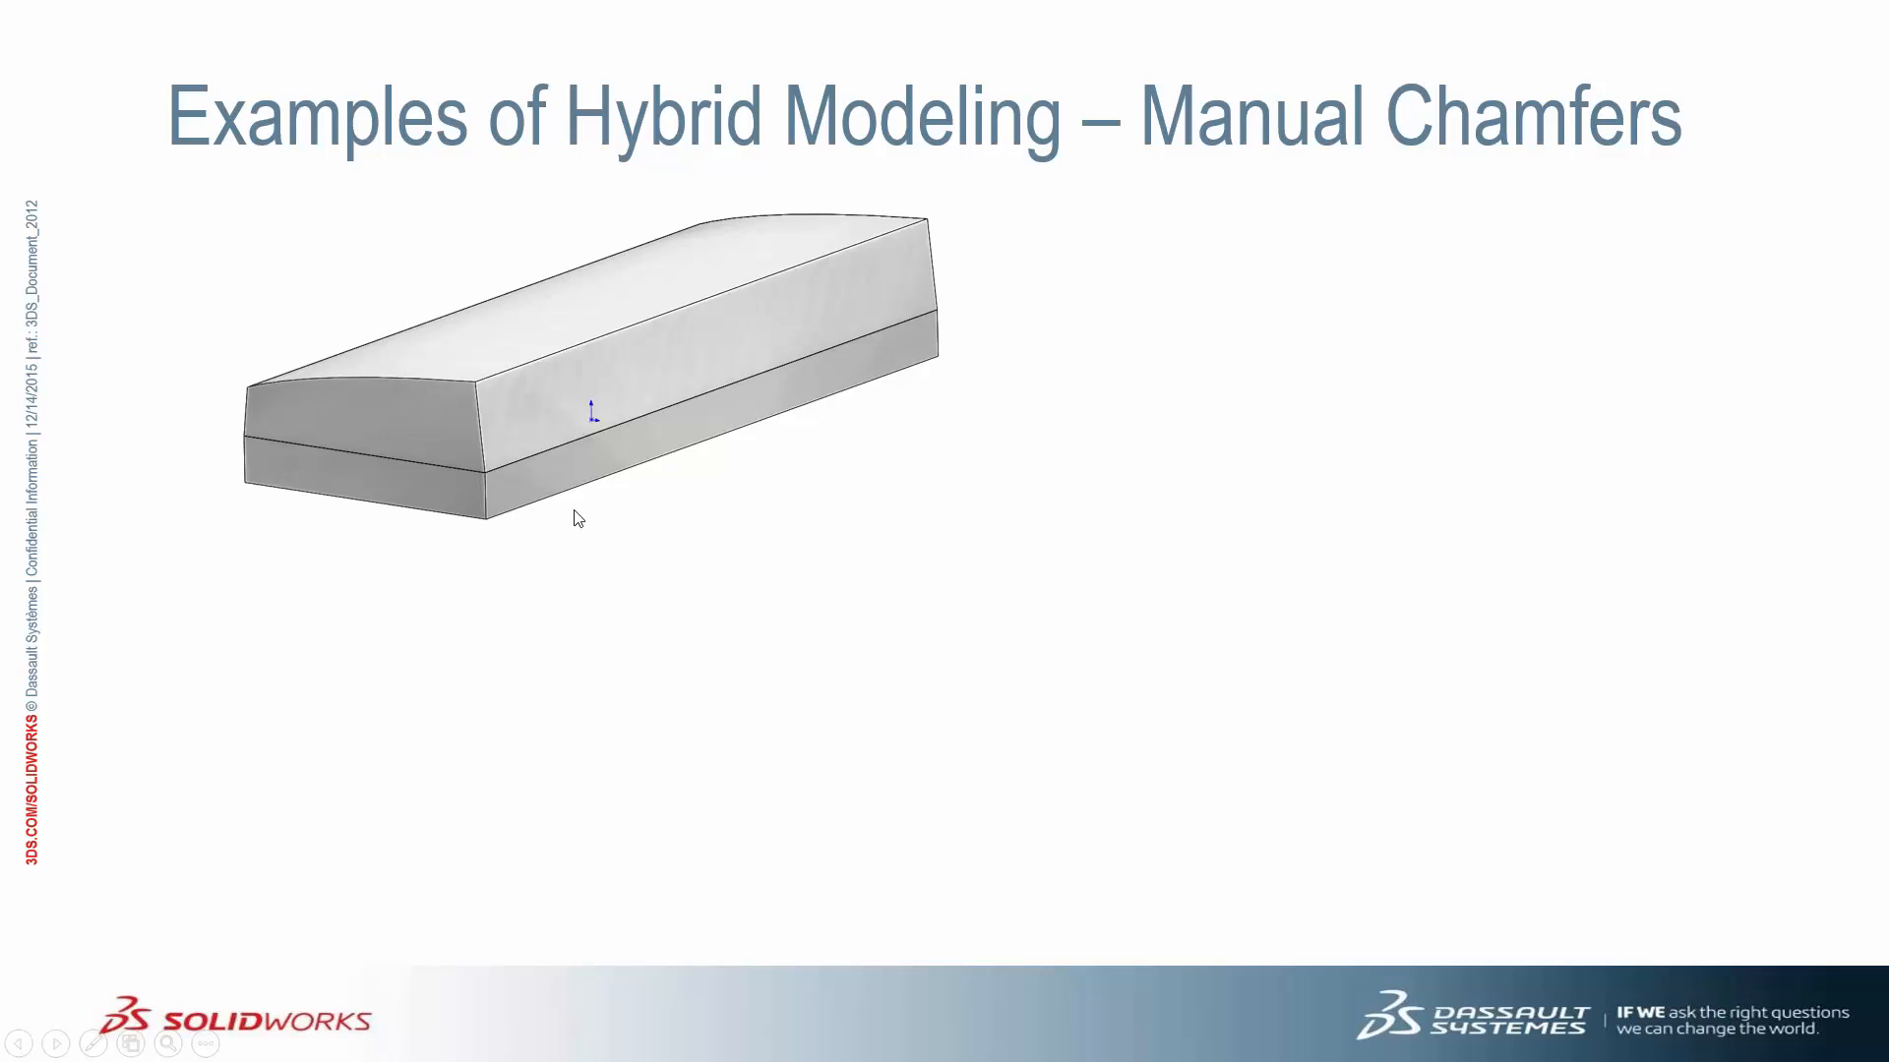
pyautogui.click(393, 438)
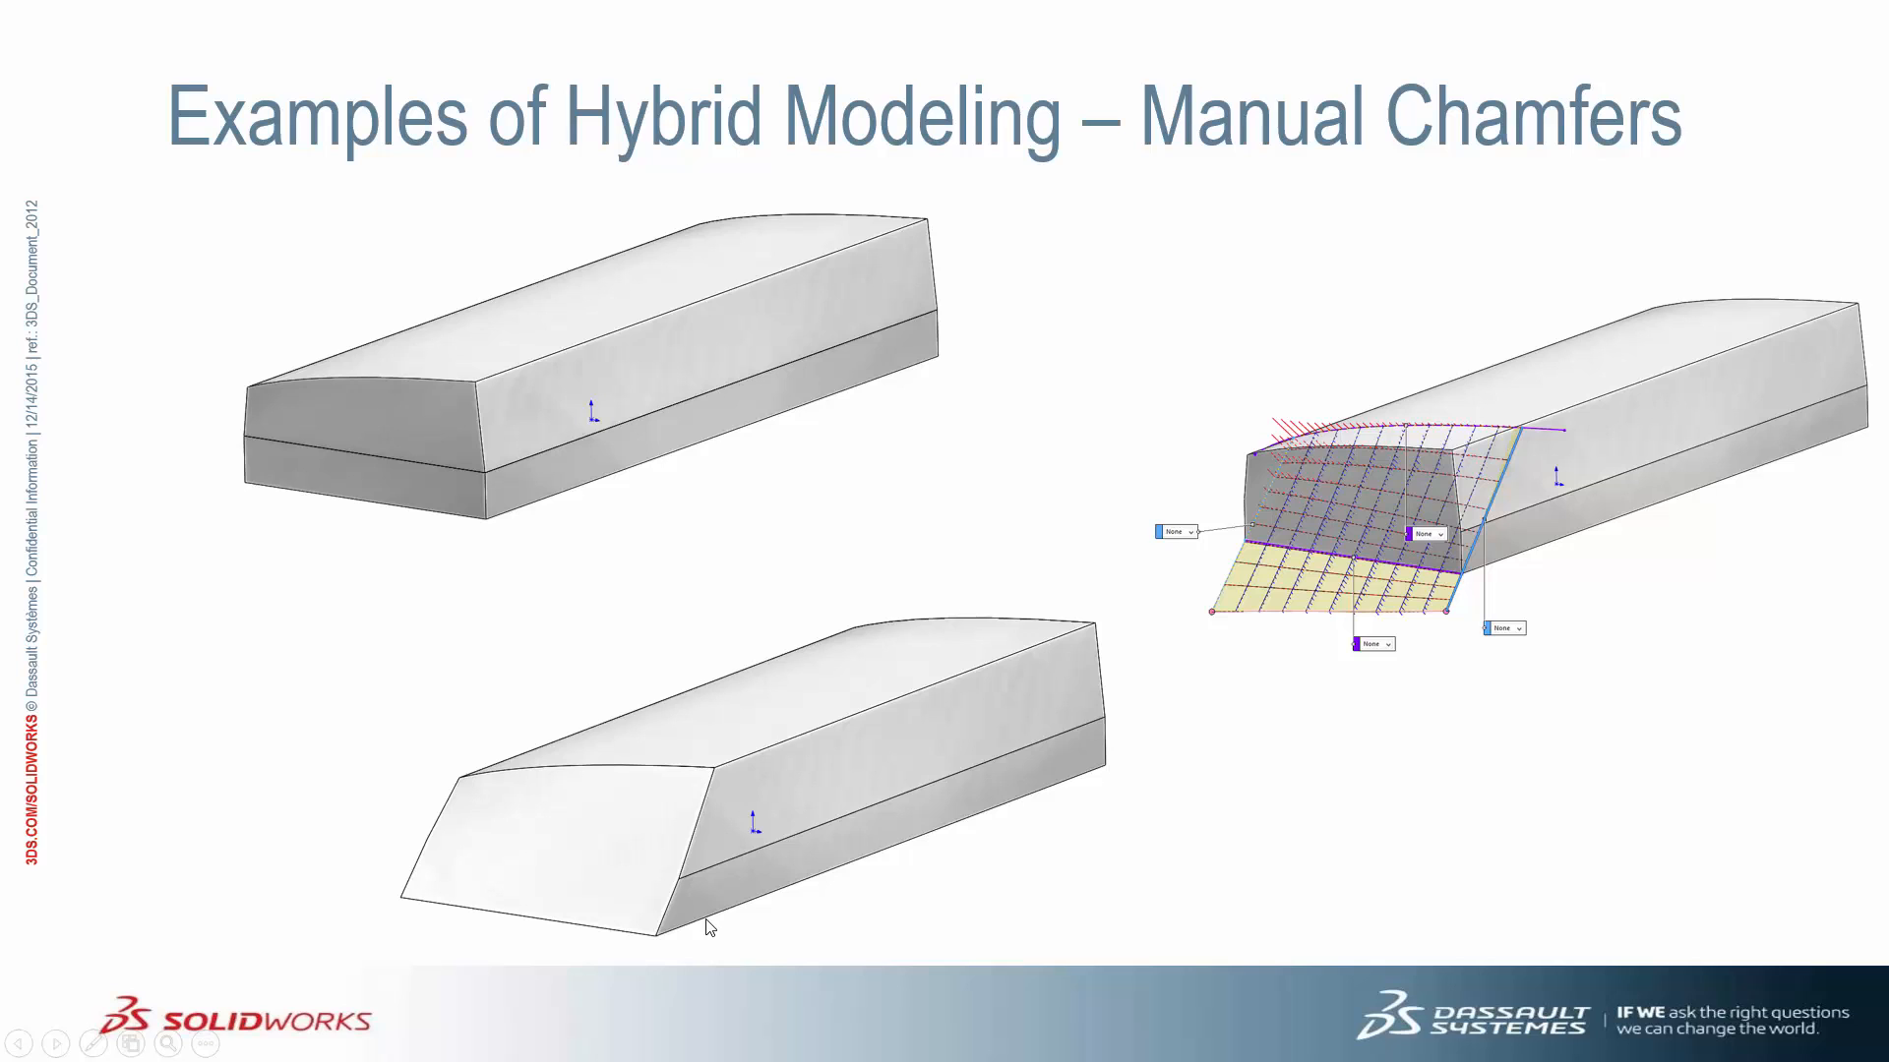
pyautogui.hotkey('alt', 'Tab')
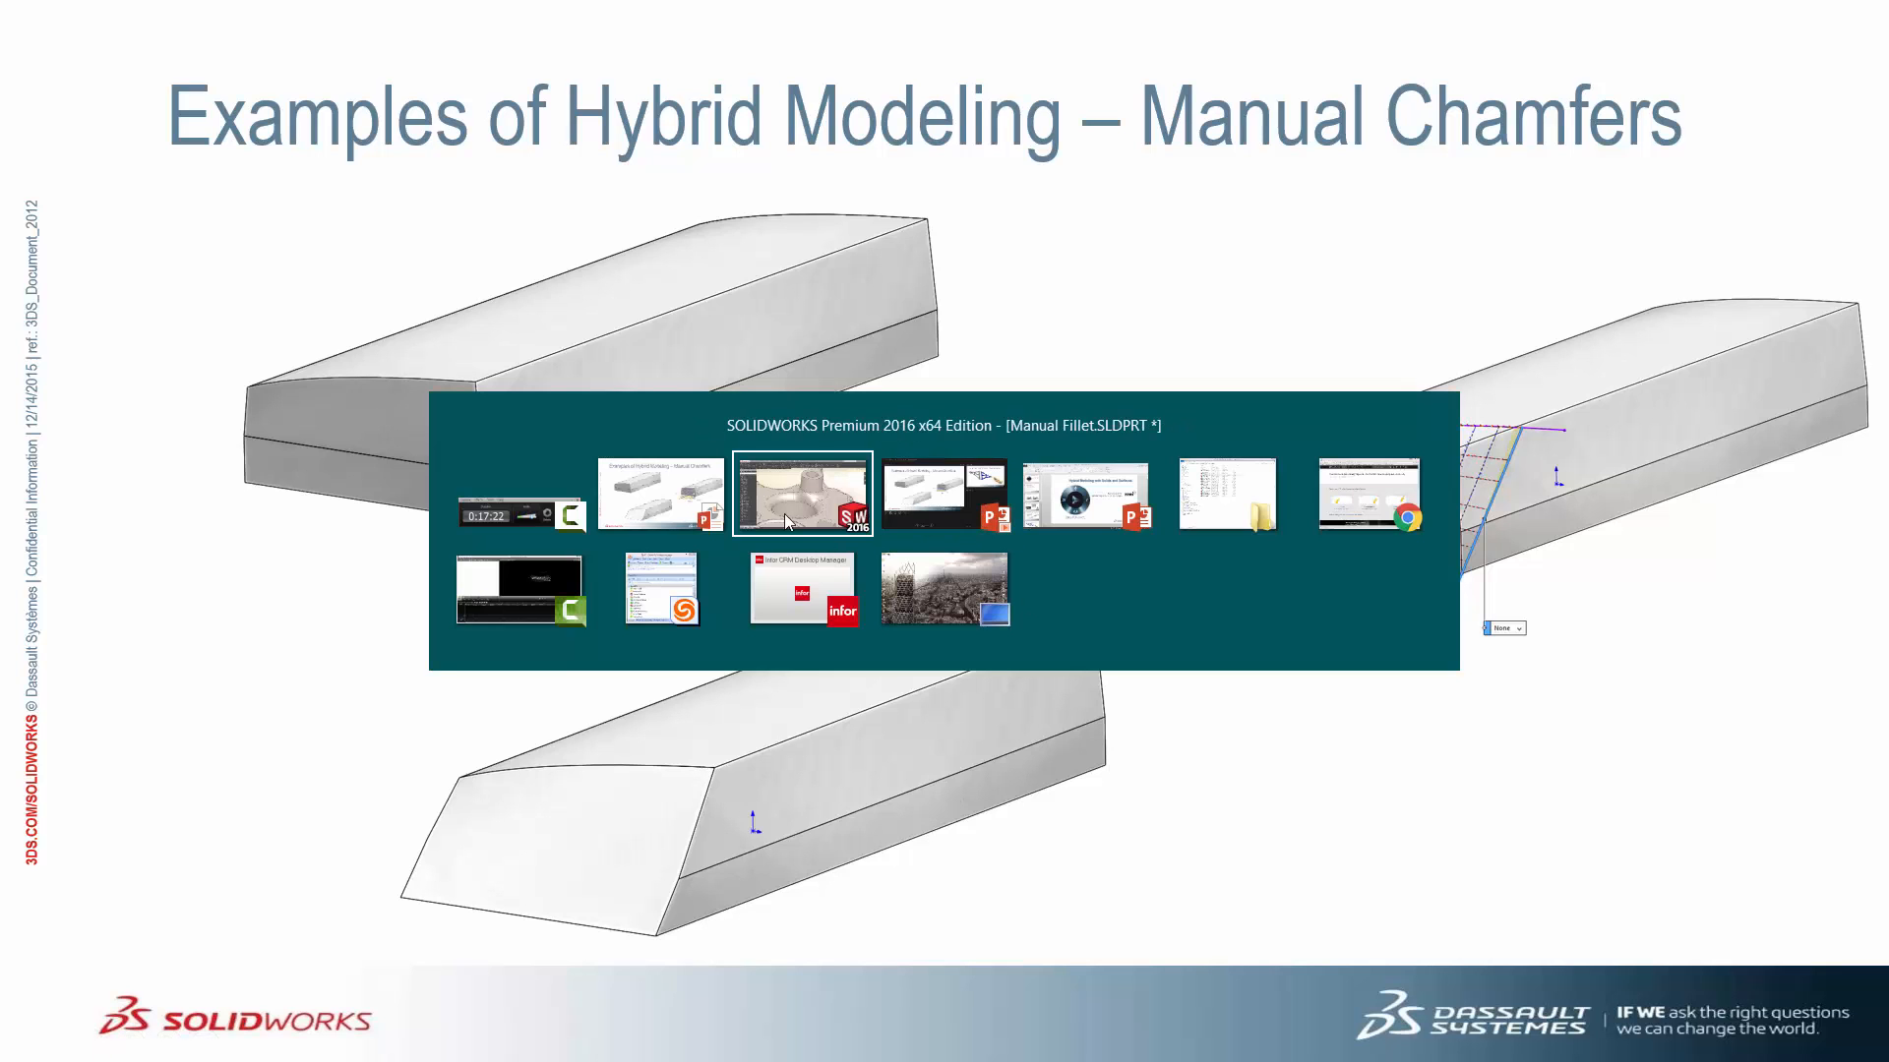
# Switch to the Manual Chamfer part and roll its history back to Combine1, removing the chamfer
pyautogui.hotkey('ctrl', 'Tab')
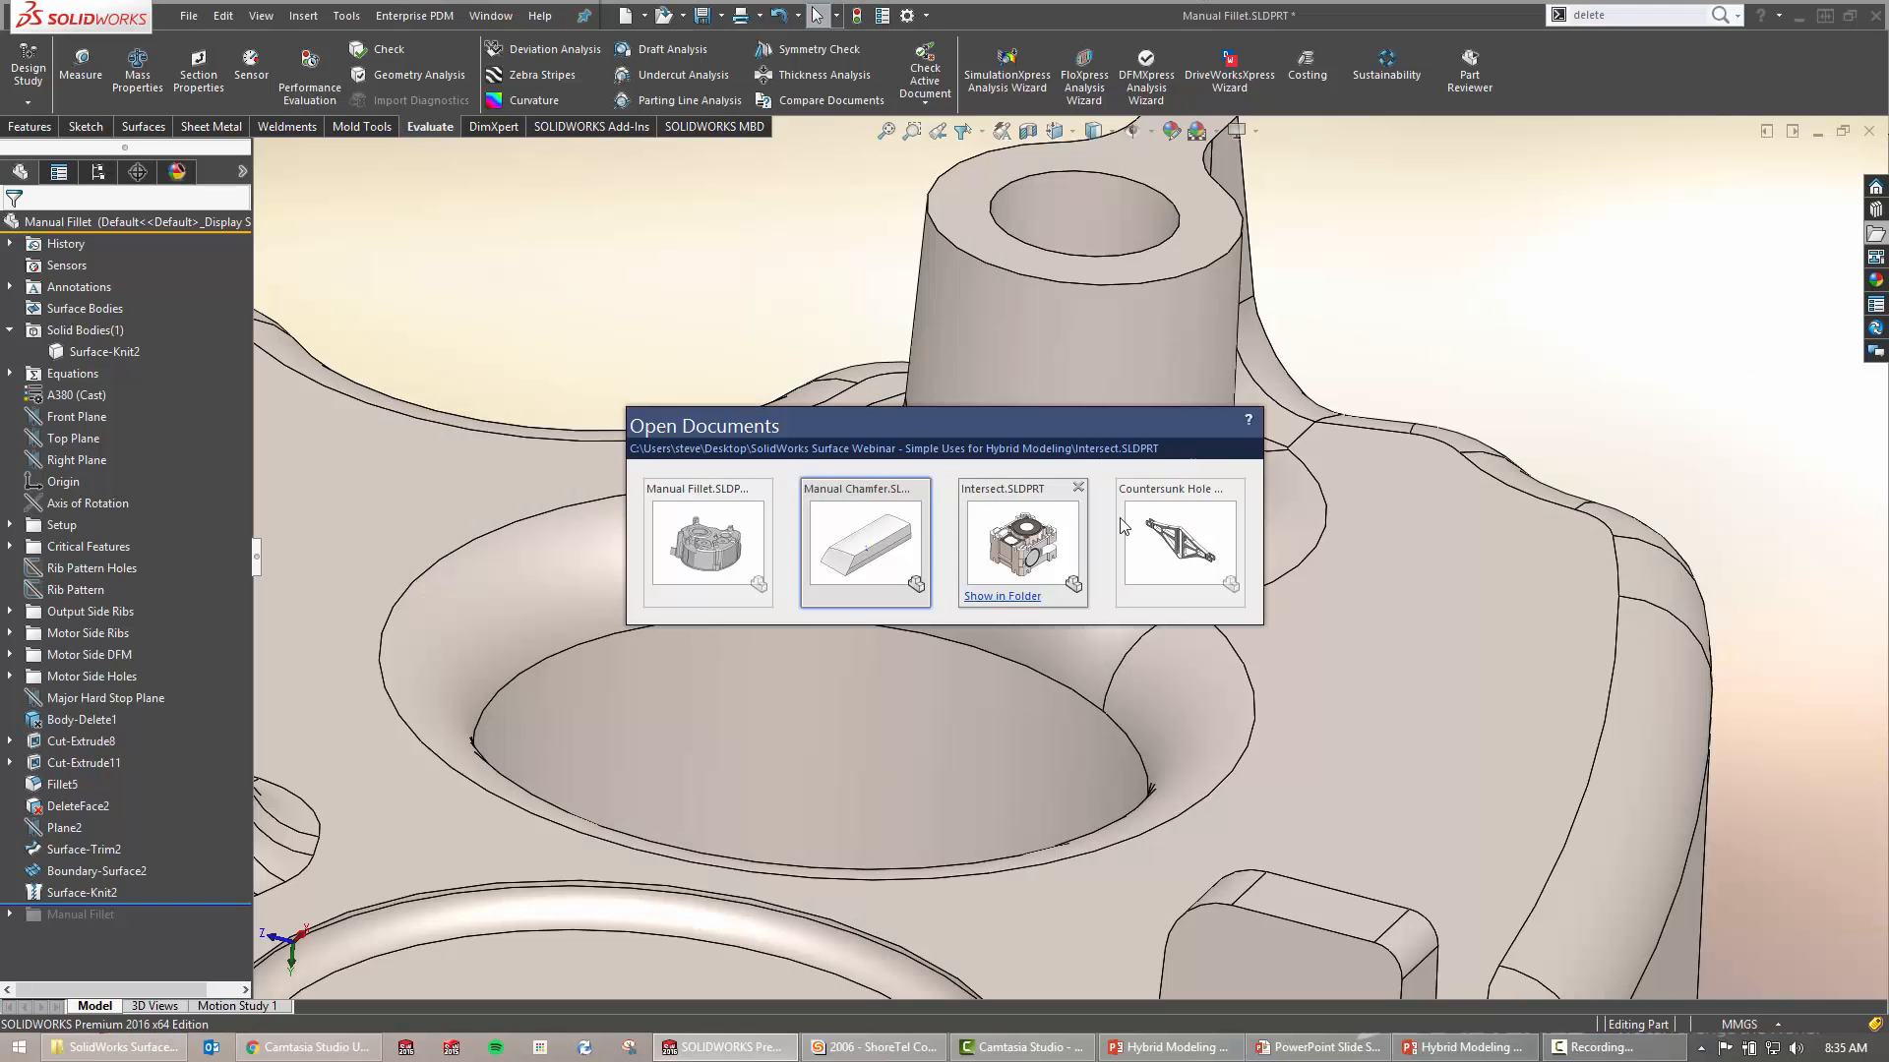
pyautogui.click(858, 536)
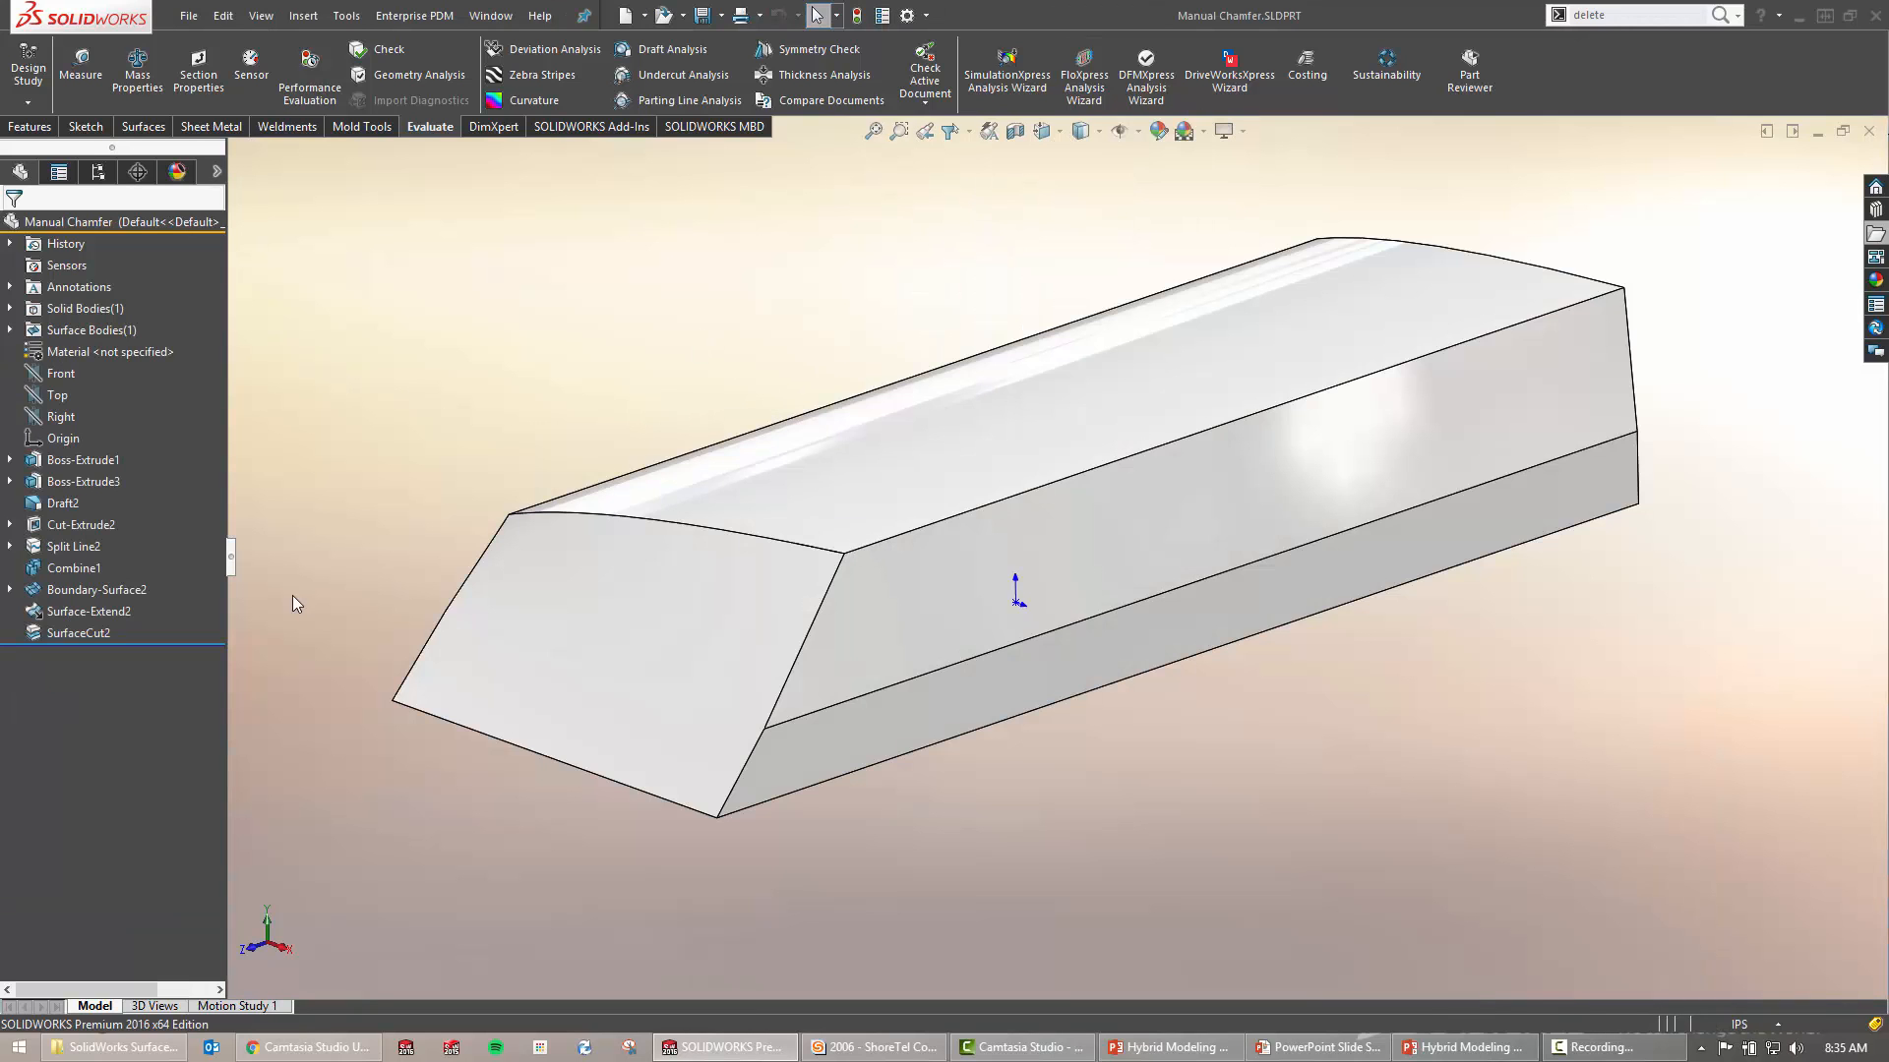
pyautogui.moveTo(700, 653); pyautogui.dragTo(773, 580, button='middle')
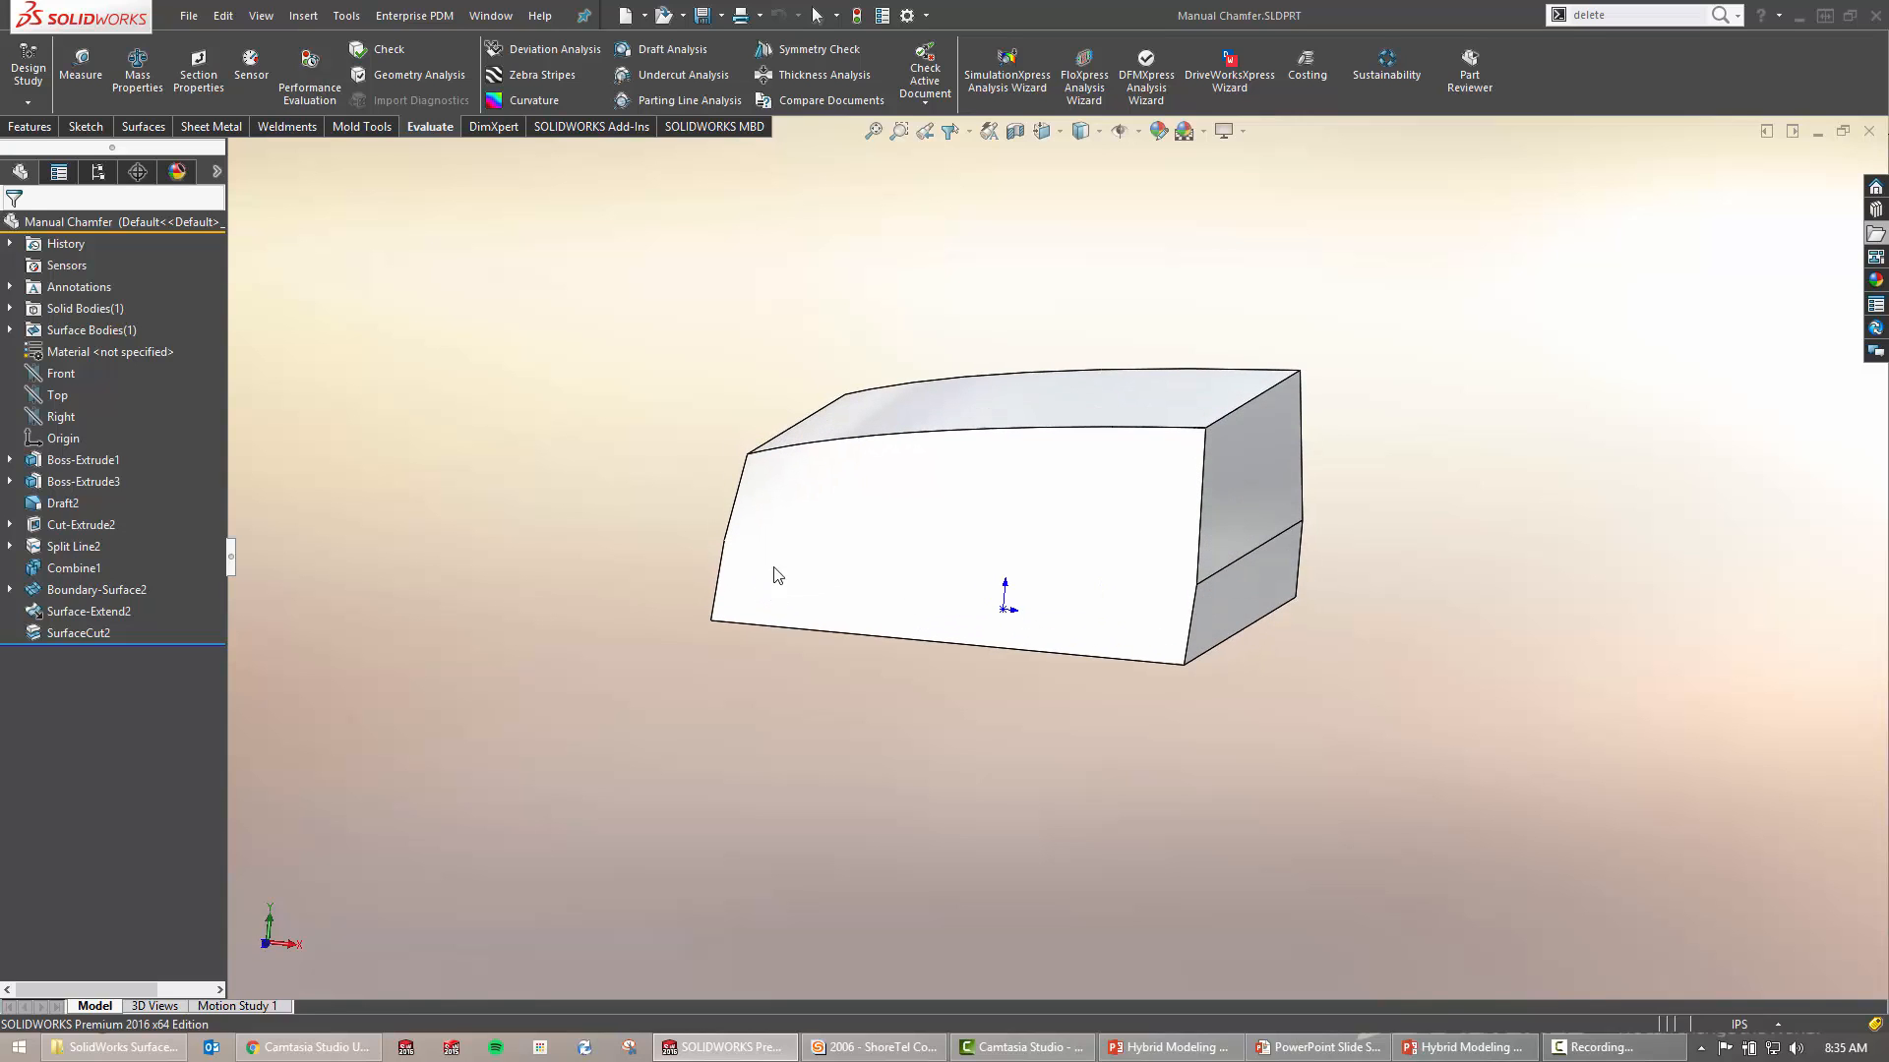
pyautogui.moveTo(631, 518); pyautogui.dragTo(565, 550, button='middle')
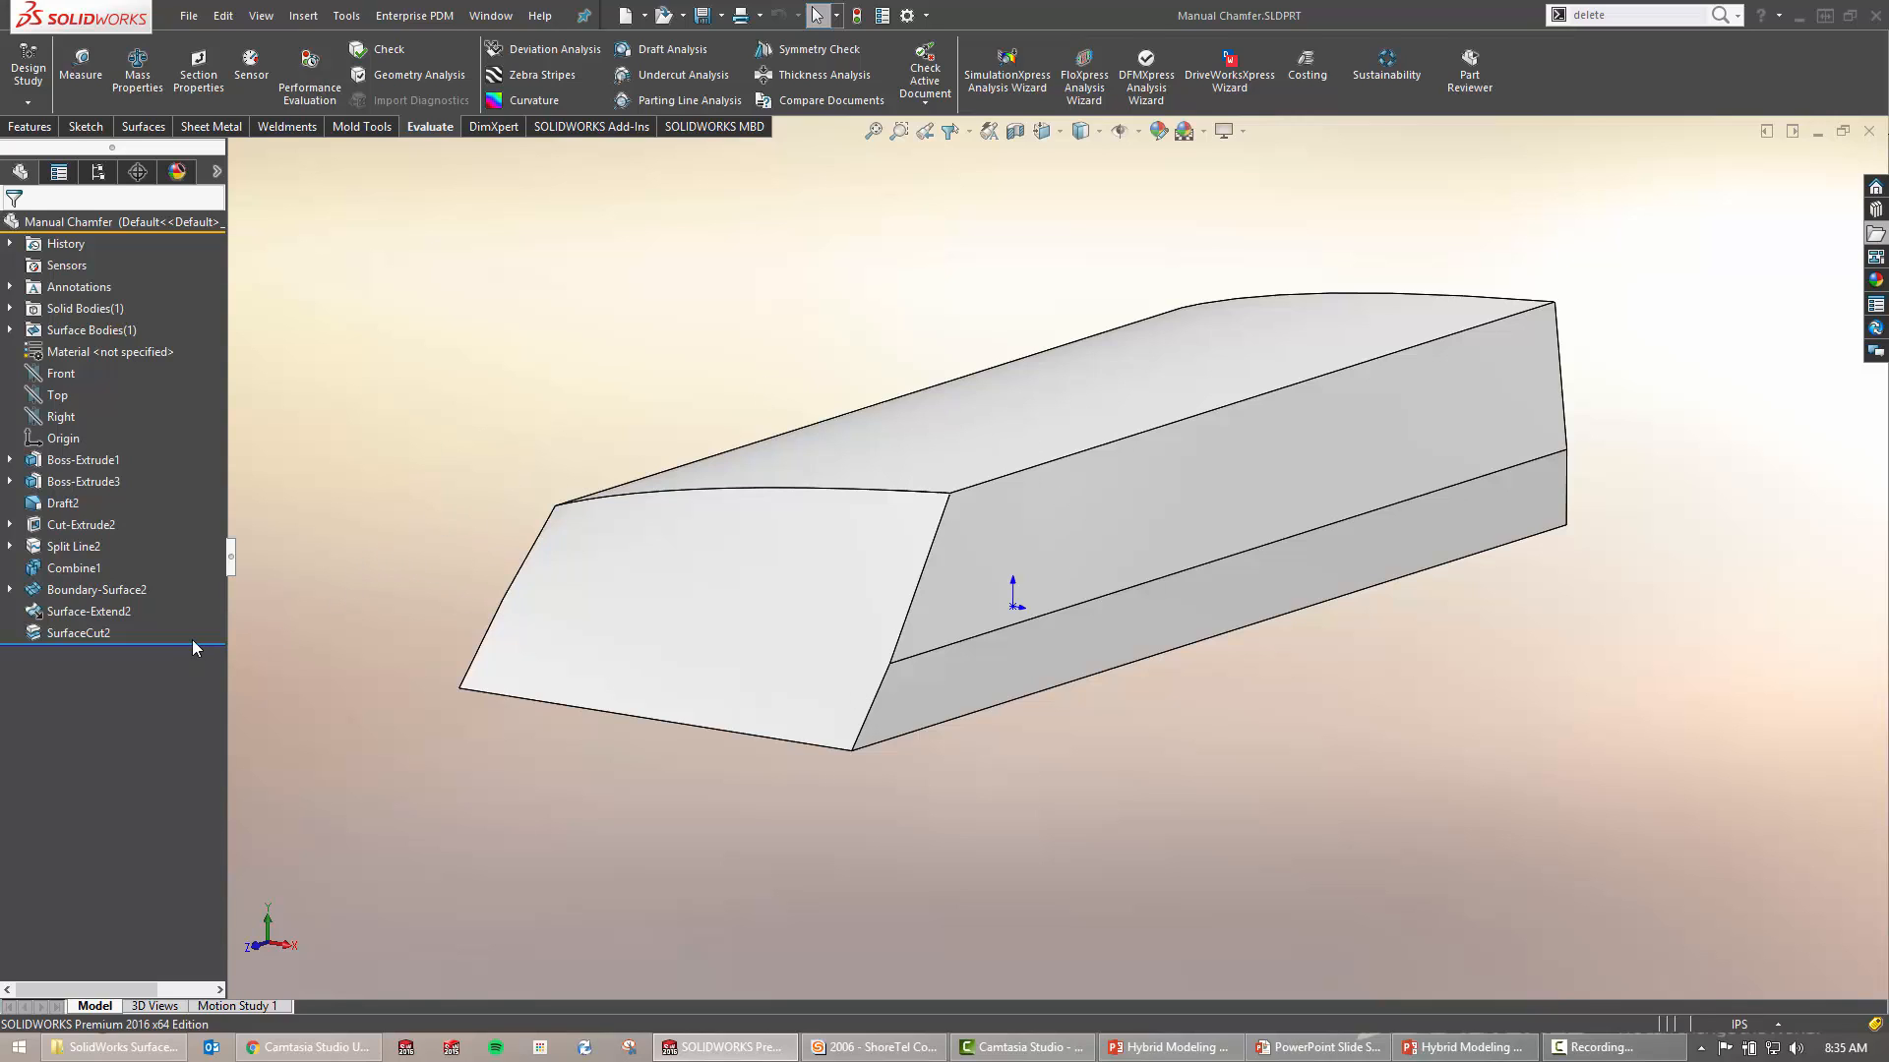
pyautogui.moveTo(193, 642); pyautogui.dragTo(205, 581)
pyautogui.moveTo(598, 410); pyautogui.dragTo(640, 421, button='middle')
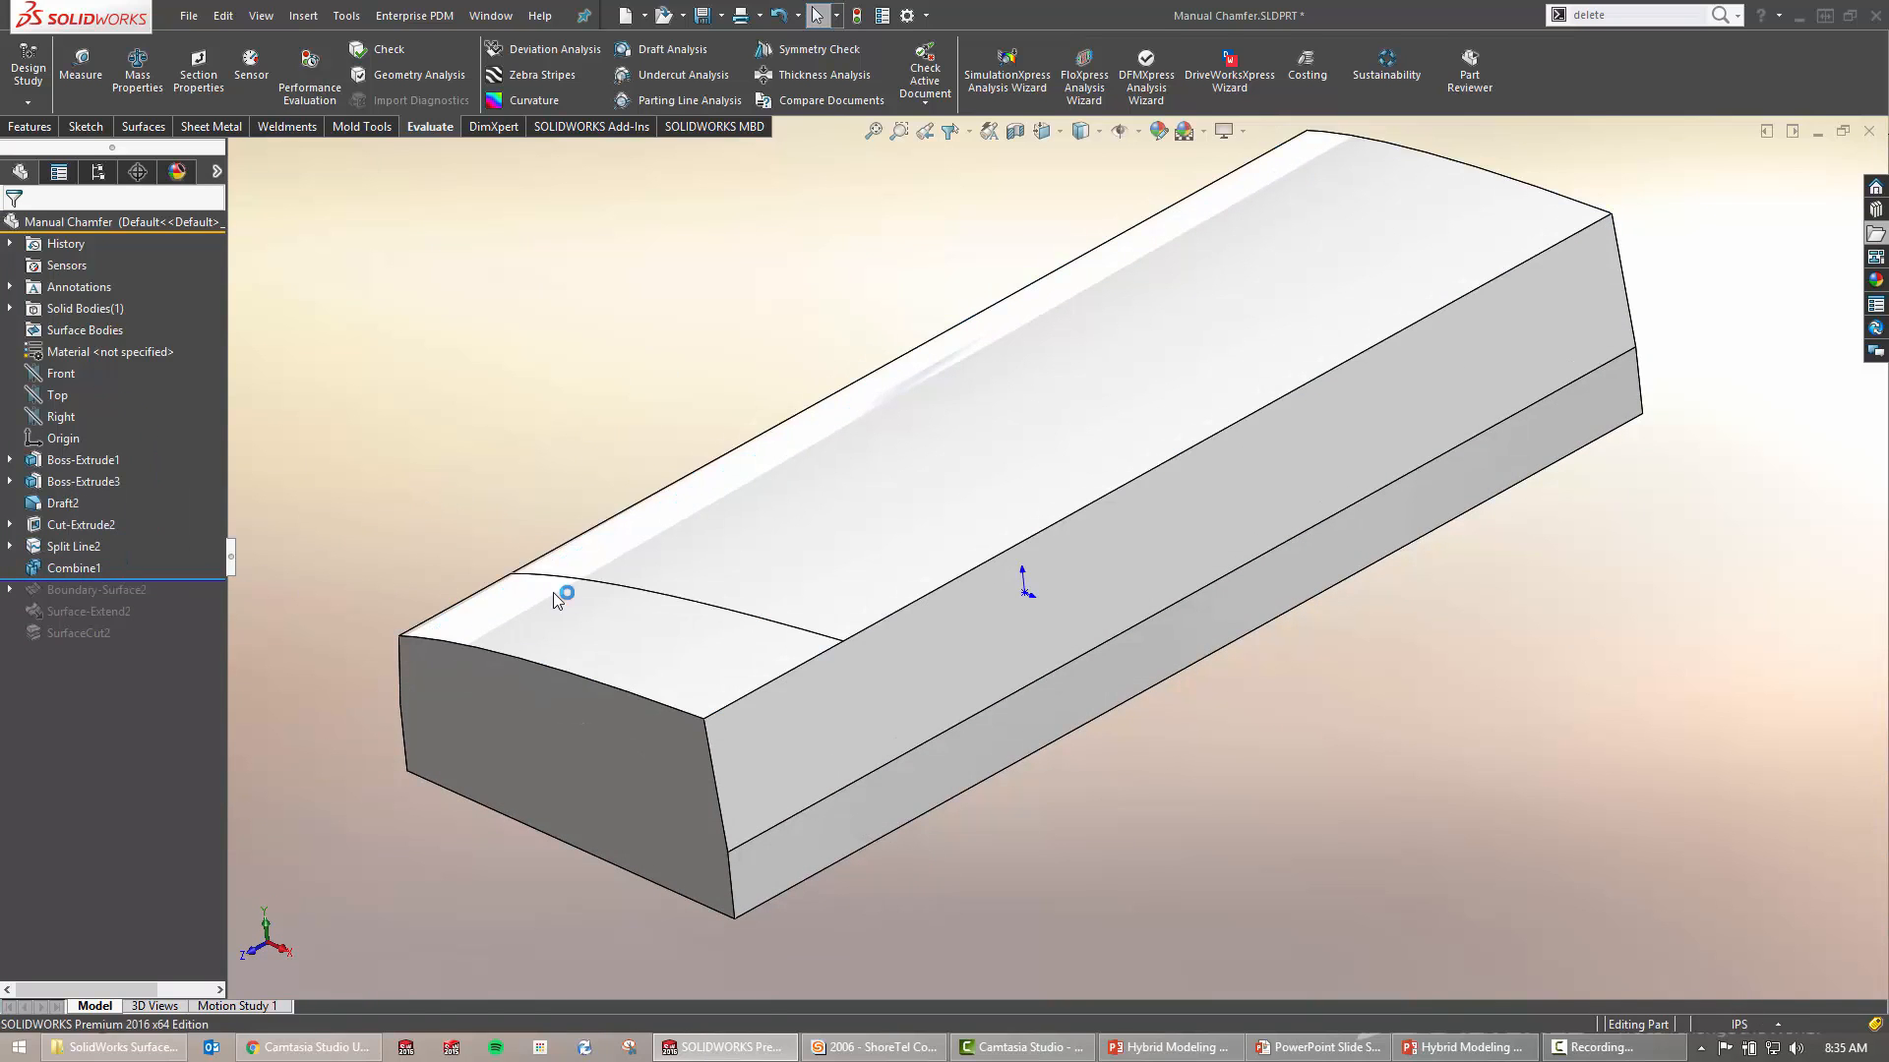
# Inspect the split line and small end face on the curved top, then clear the selection
pyautogui.click(646, 590)
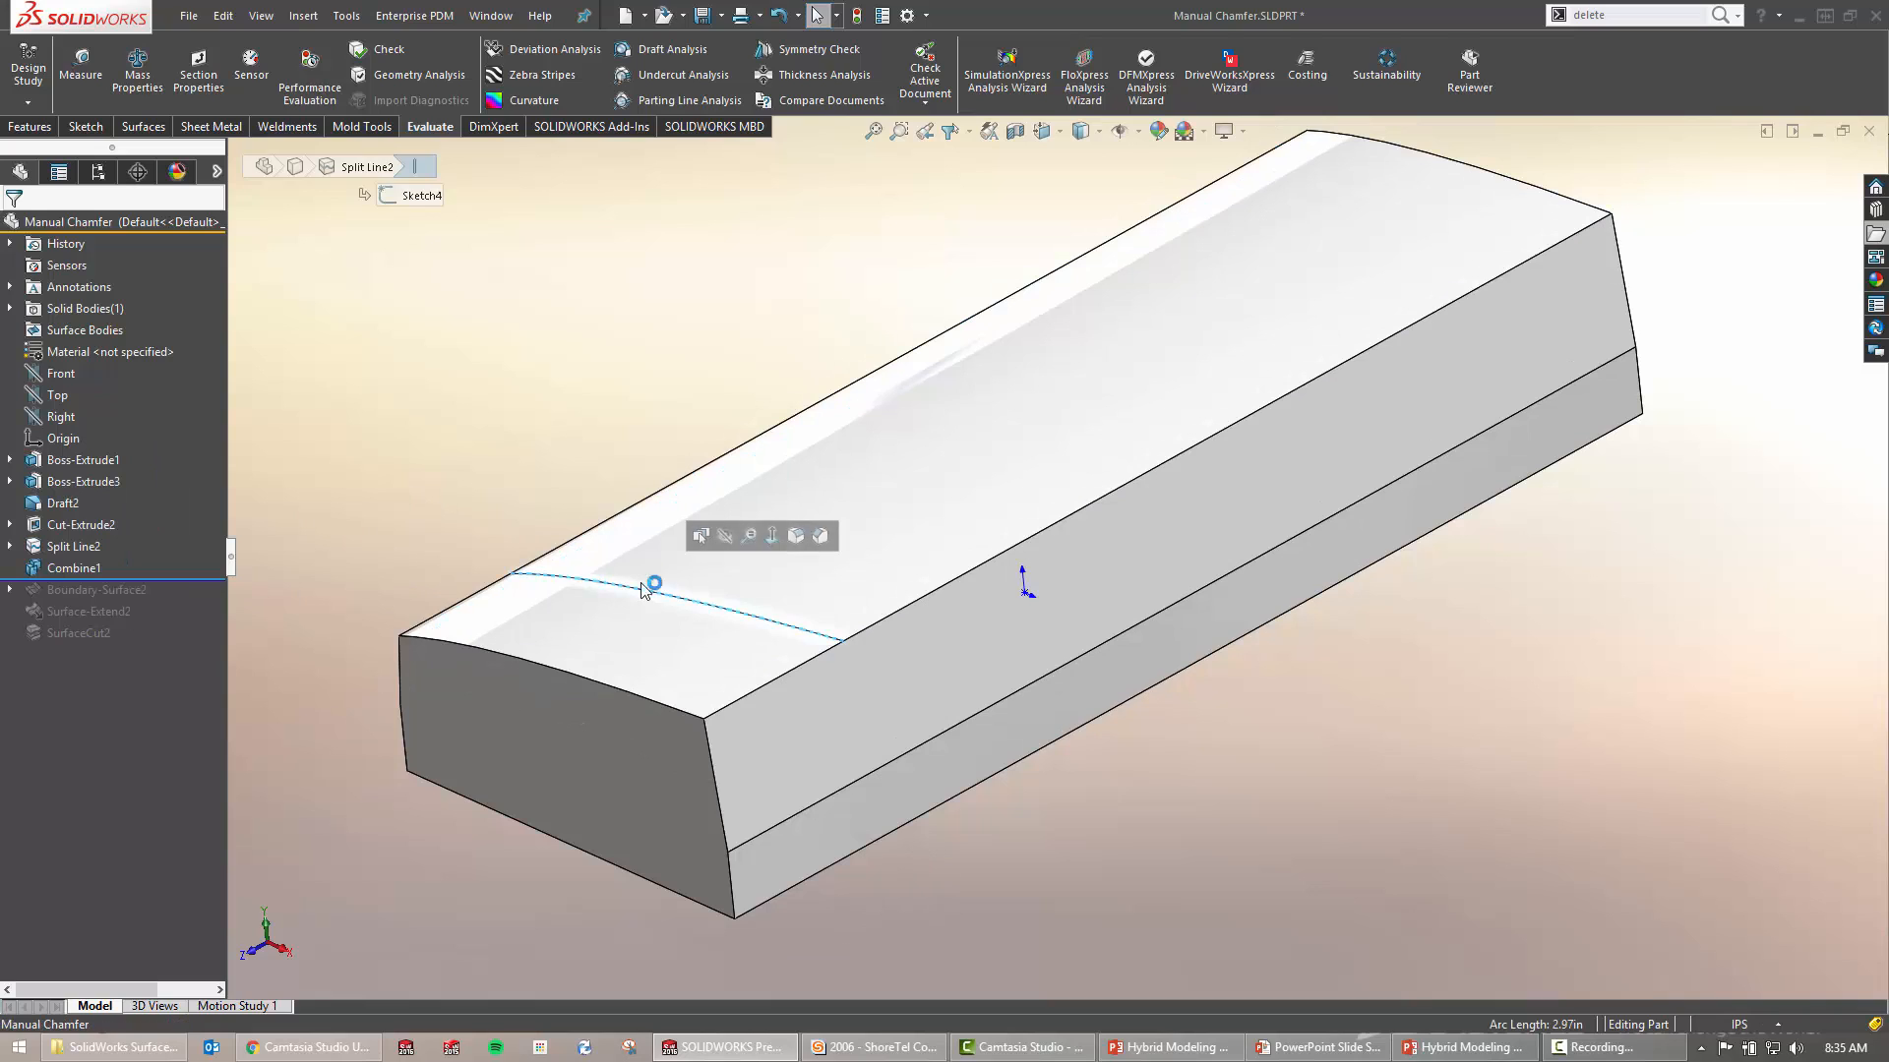
pyautogui.click(684, 643)
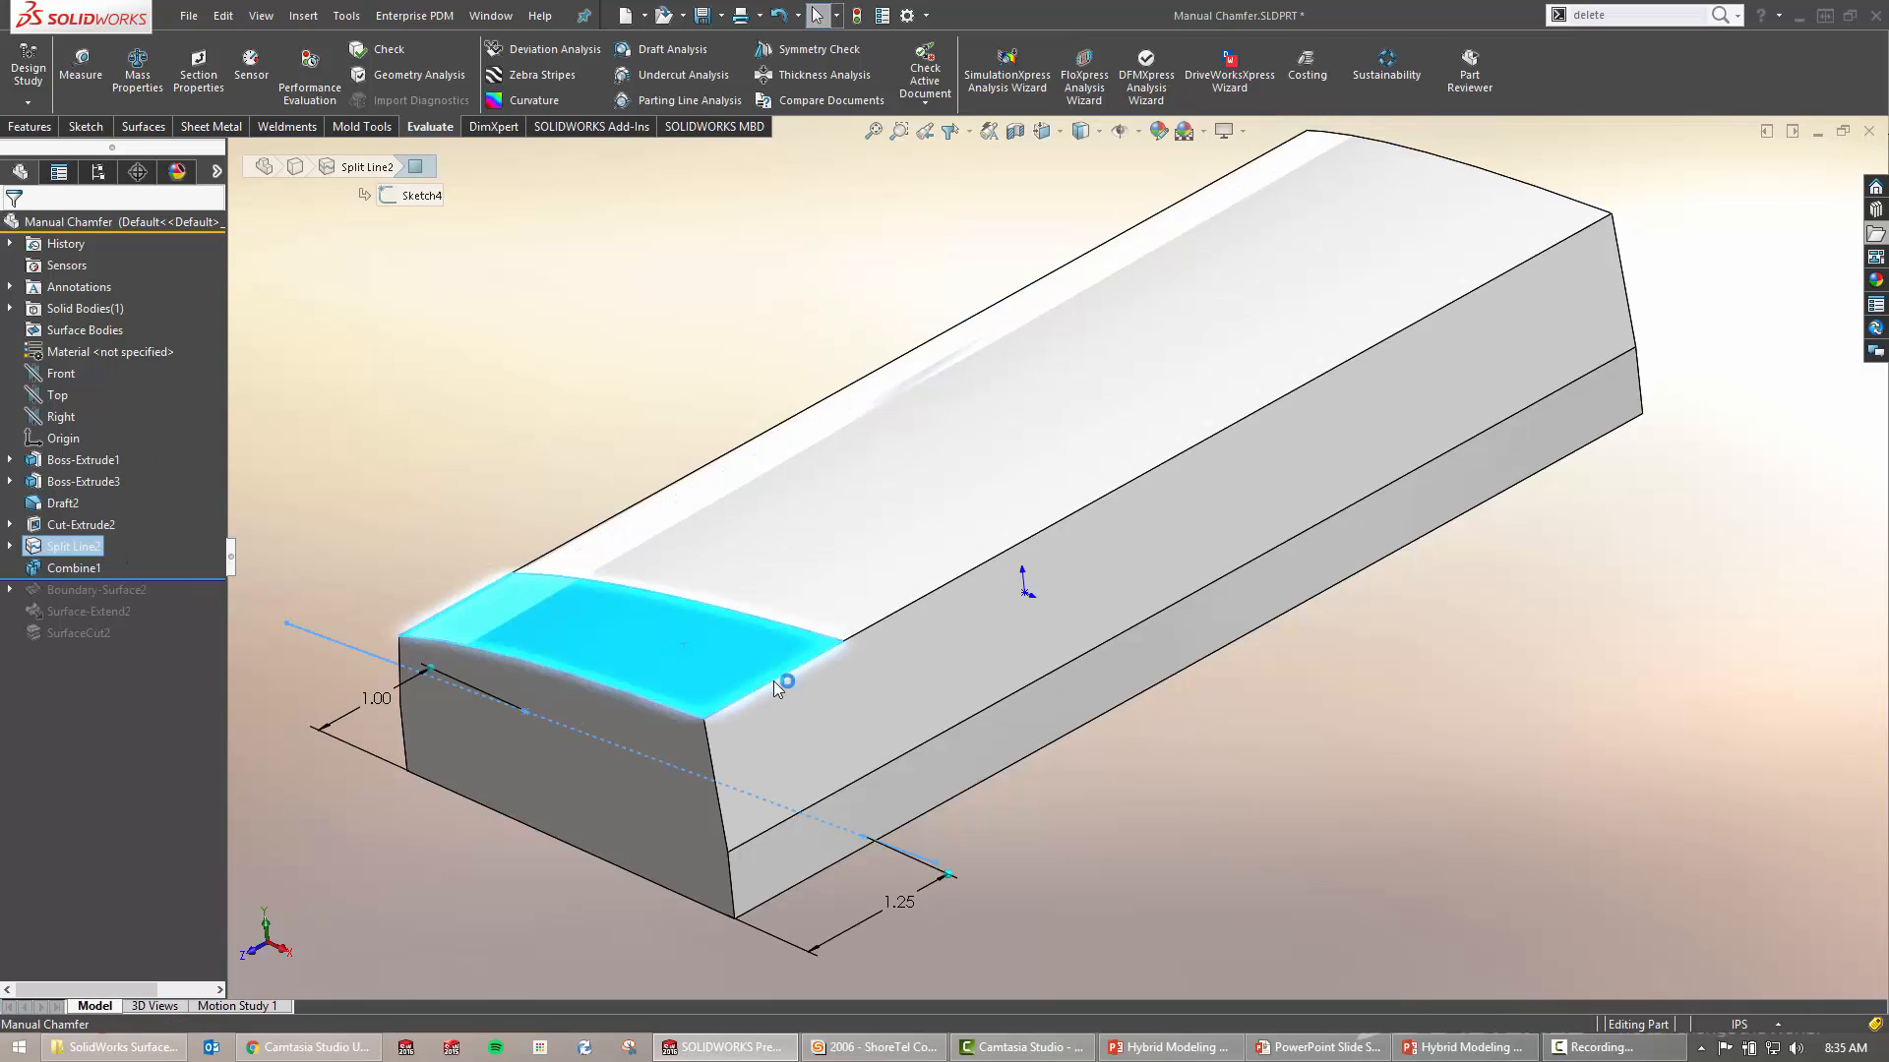
pyautogui.click(504, 508)
pyautogui.click(732, 617)
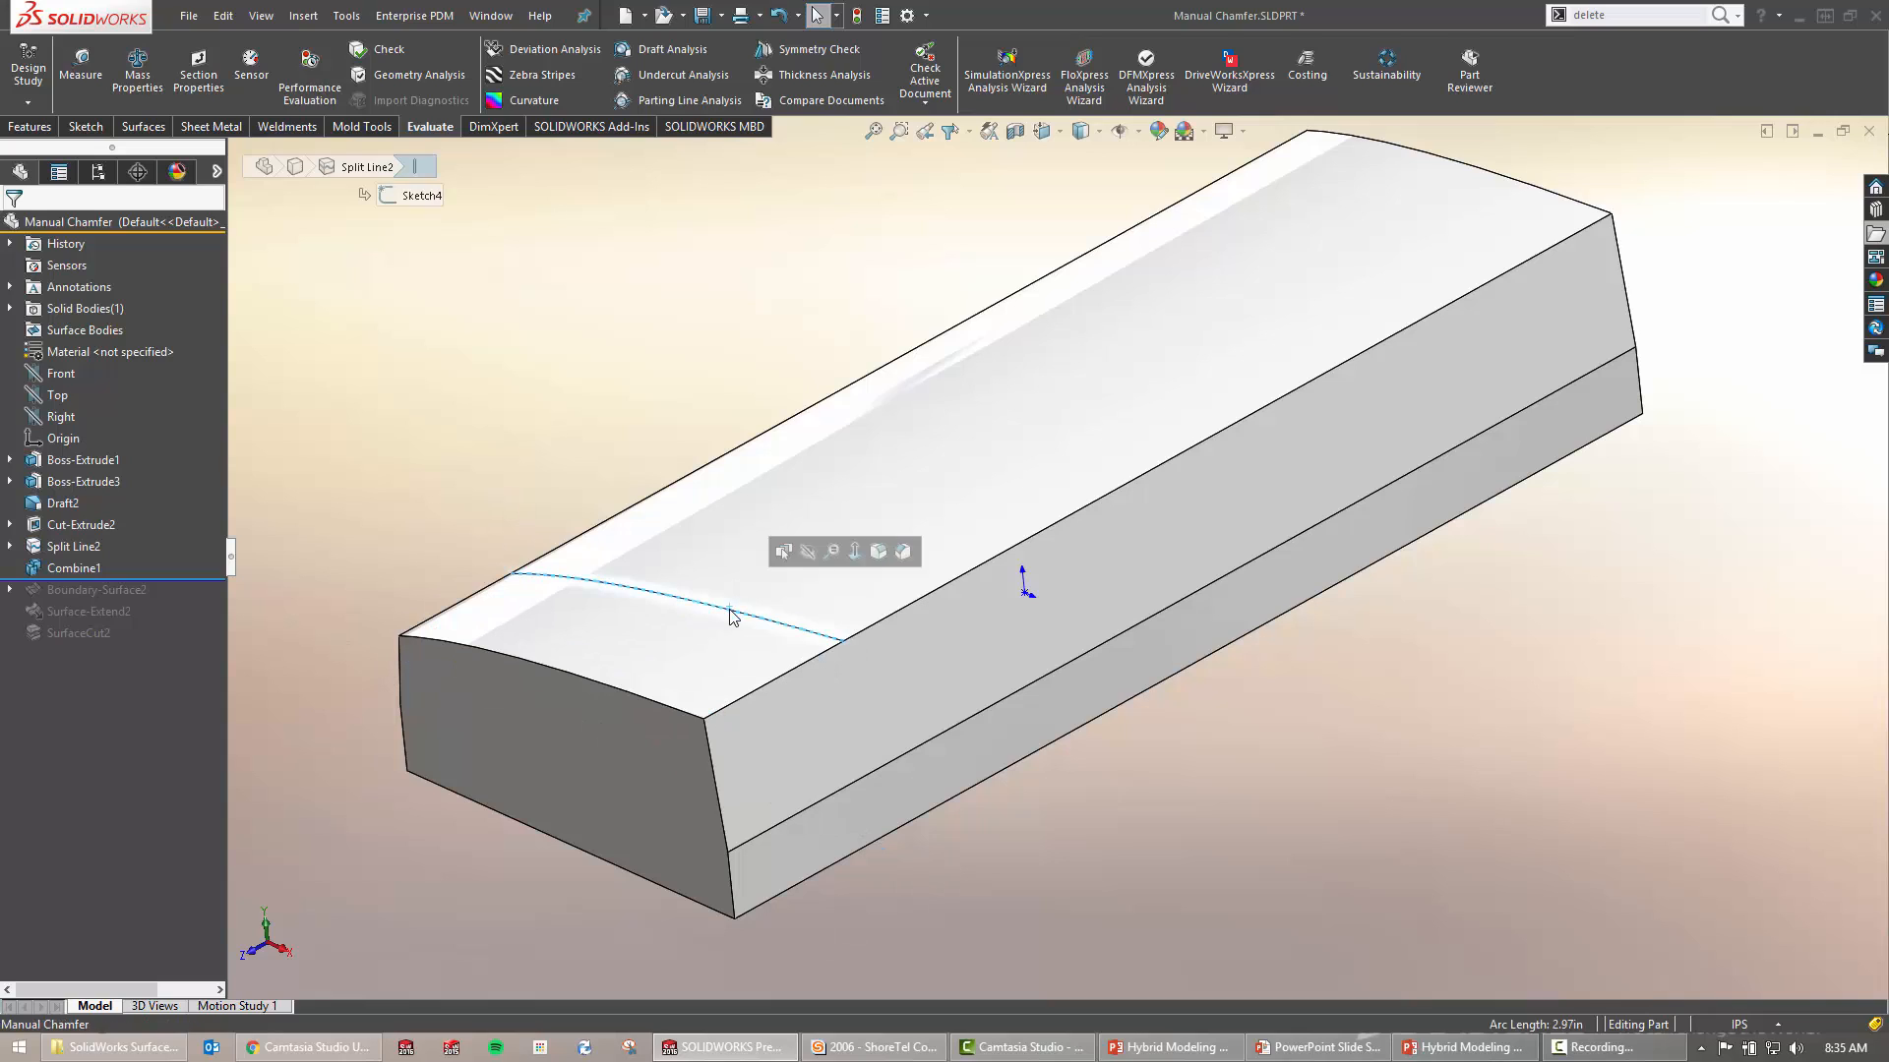
pyautogui.click(466, 482)
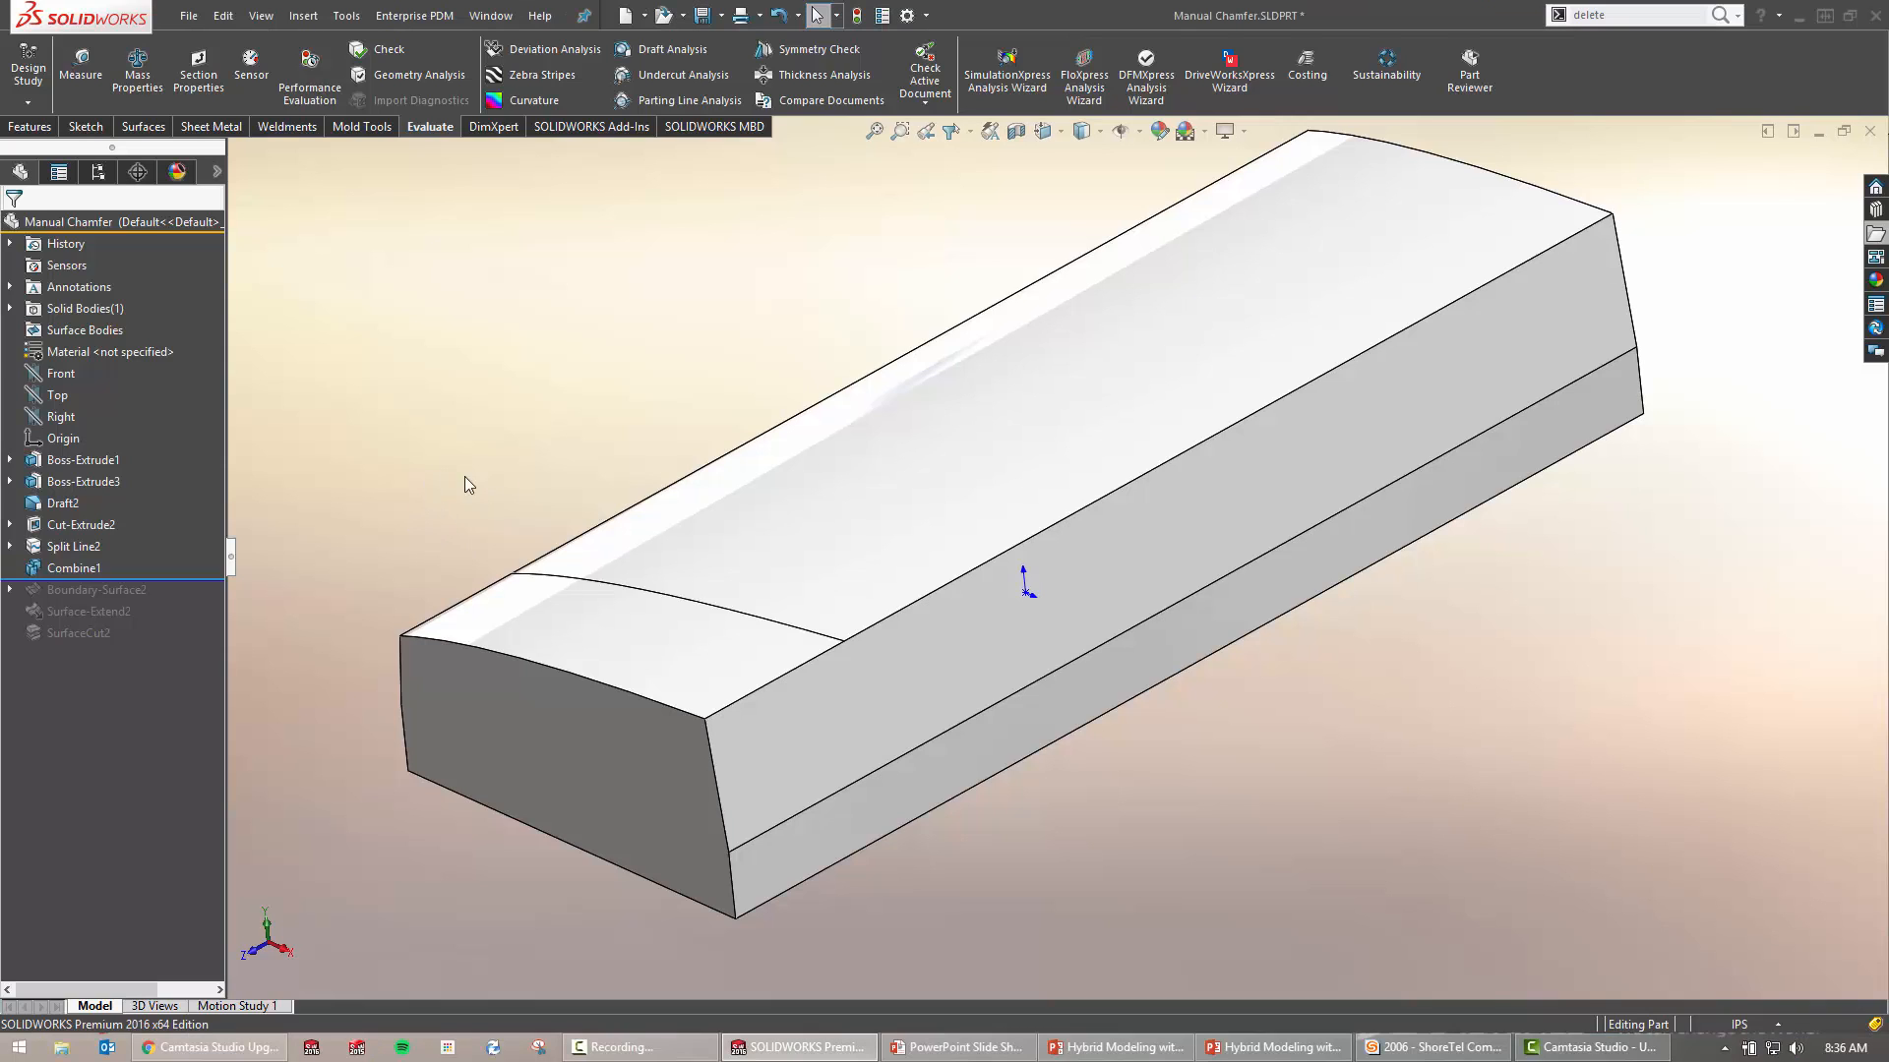
# Start a new 3D sketch from the S shortcut toolbar's sketch menu
pyautogui.press('s')
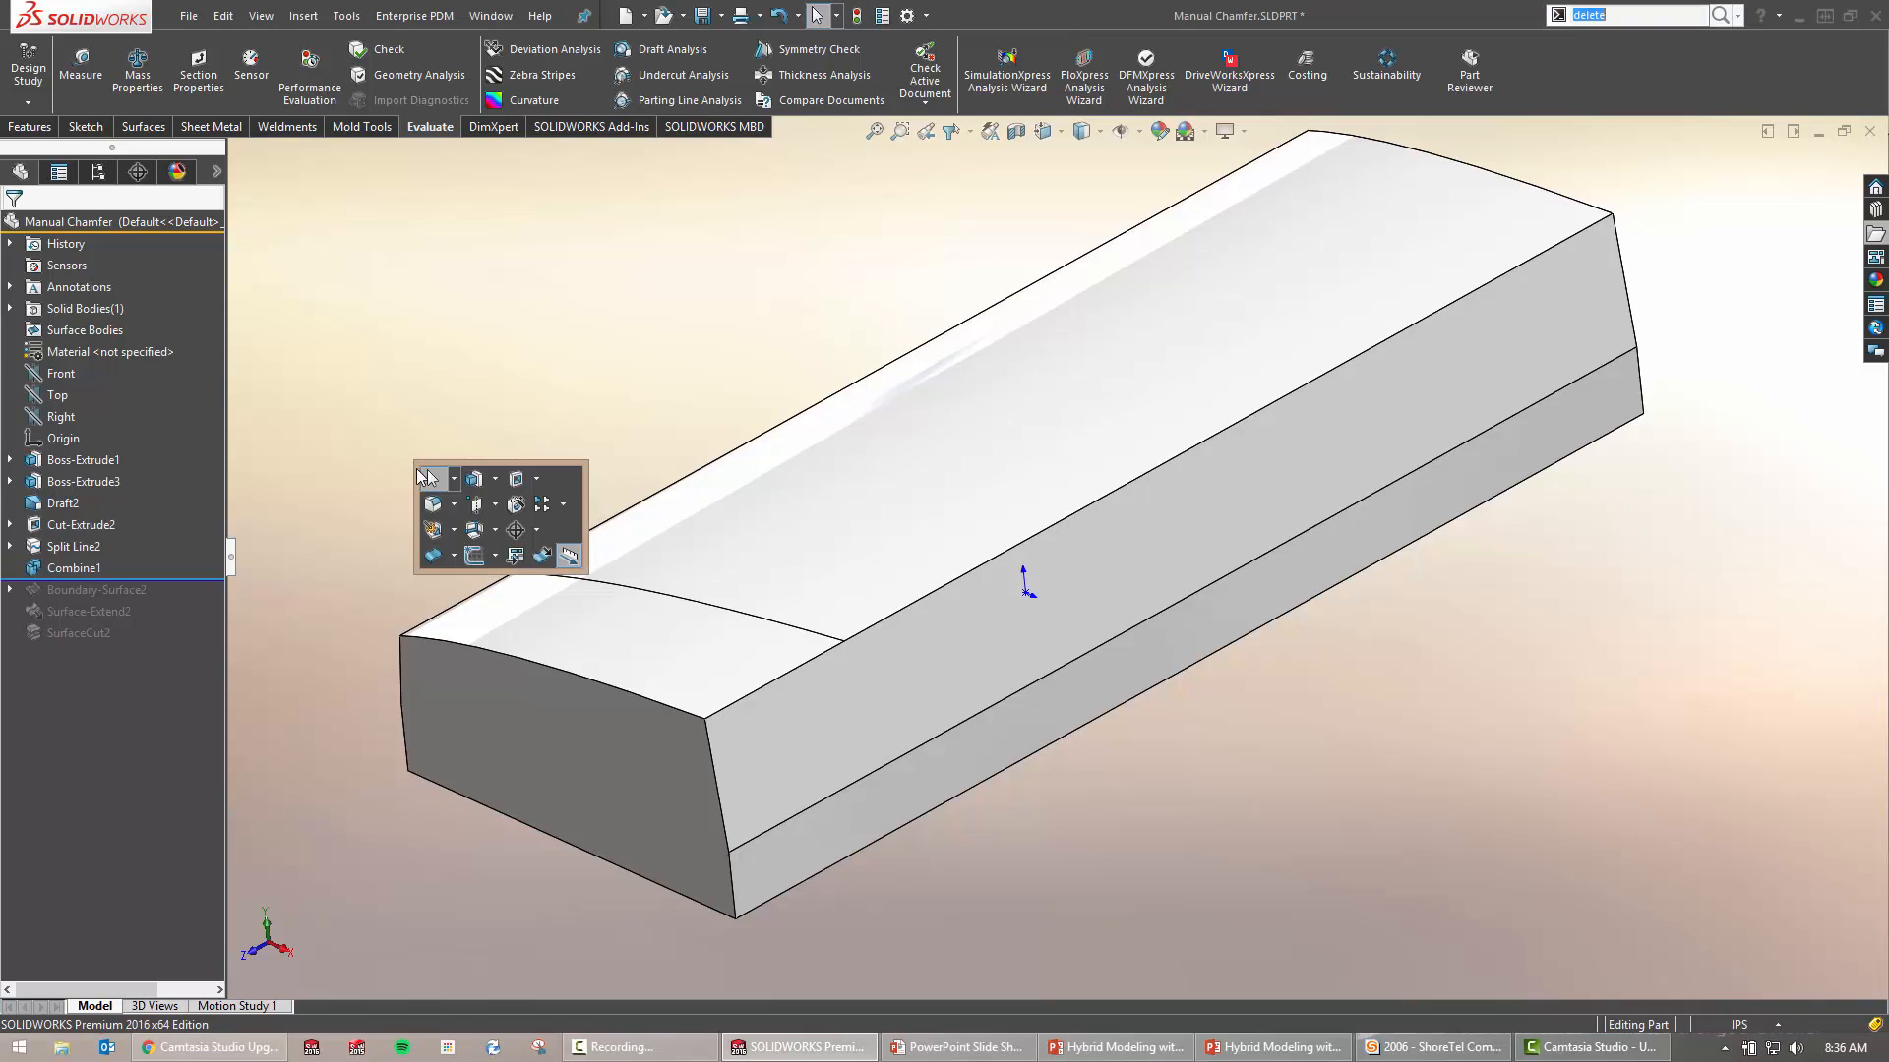
pyautogui.click(497, 557)
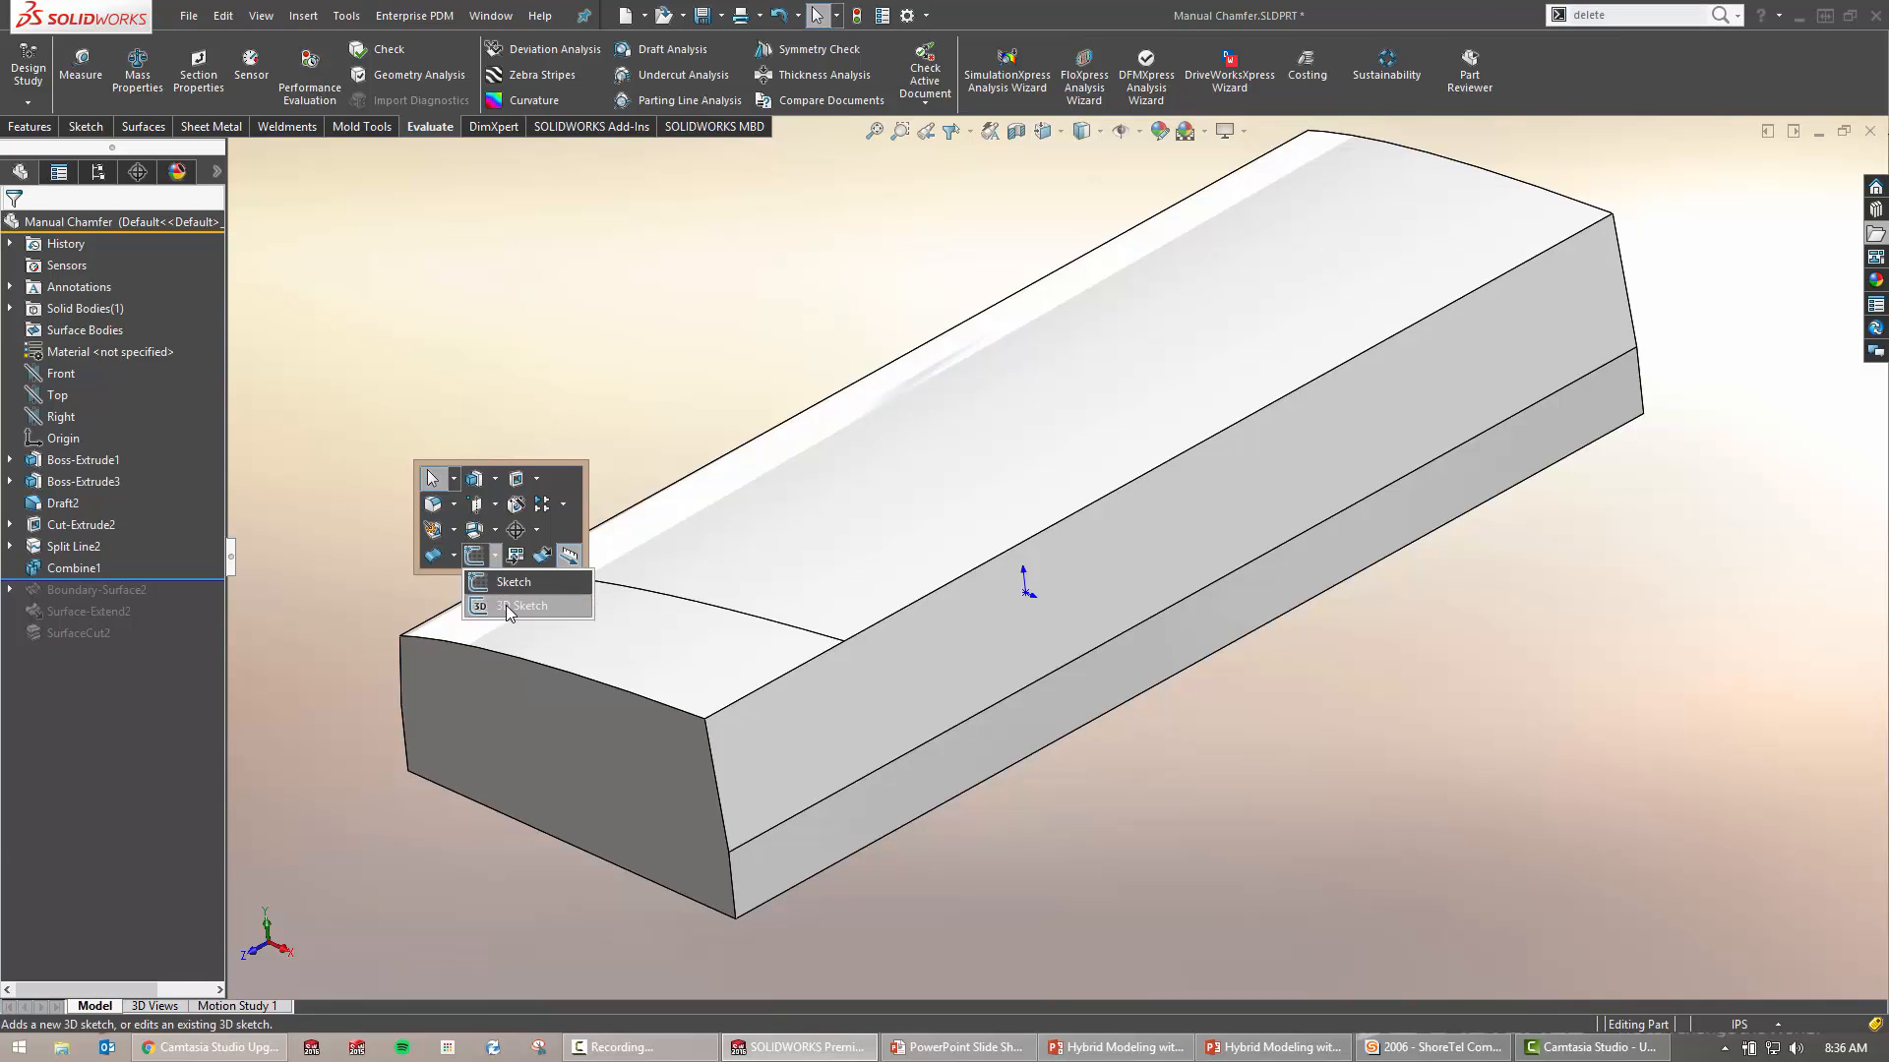
pyautogui.click(505, 605)
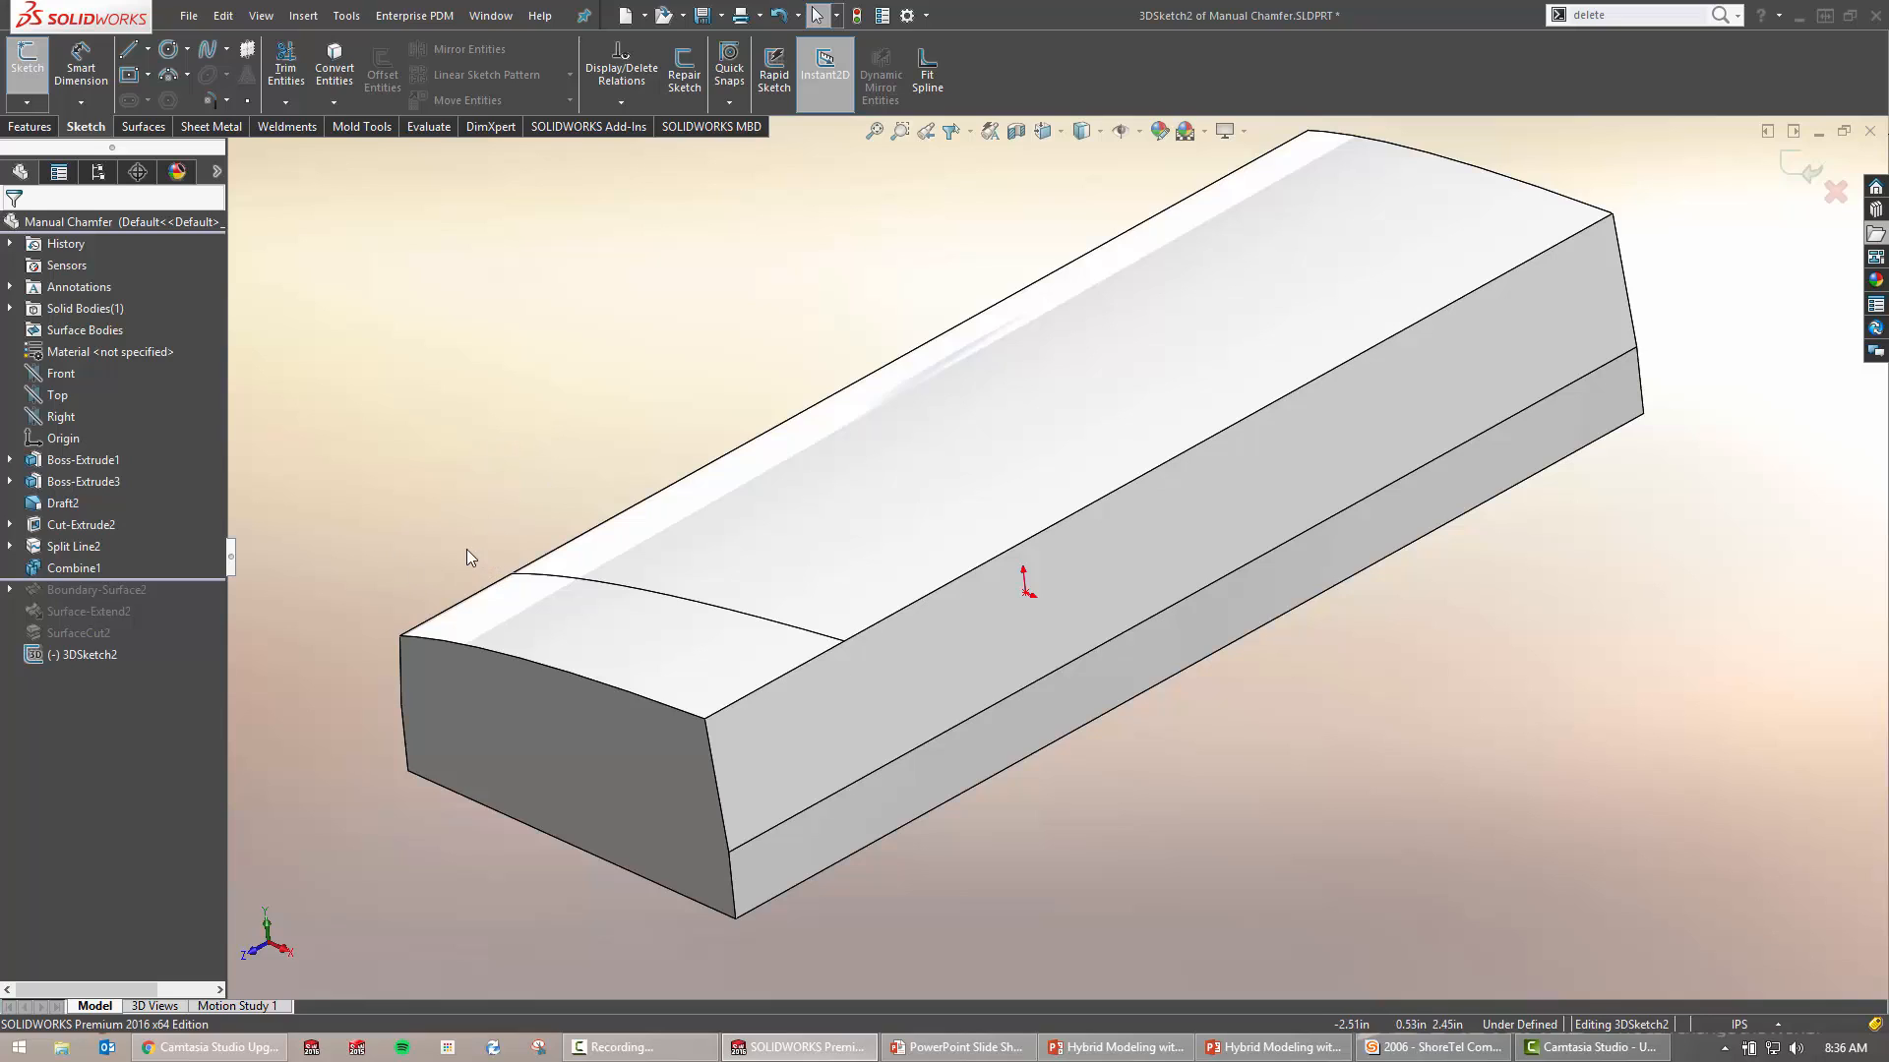
# Convert the curved split edge into a 3D sketch spline stretched past the block's sides, then exit
pyautogui.click(619, 592)
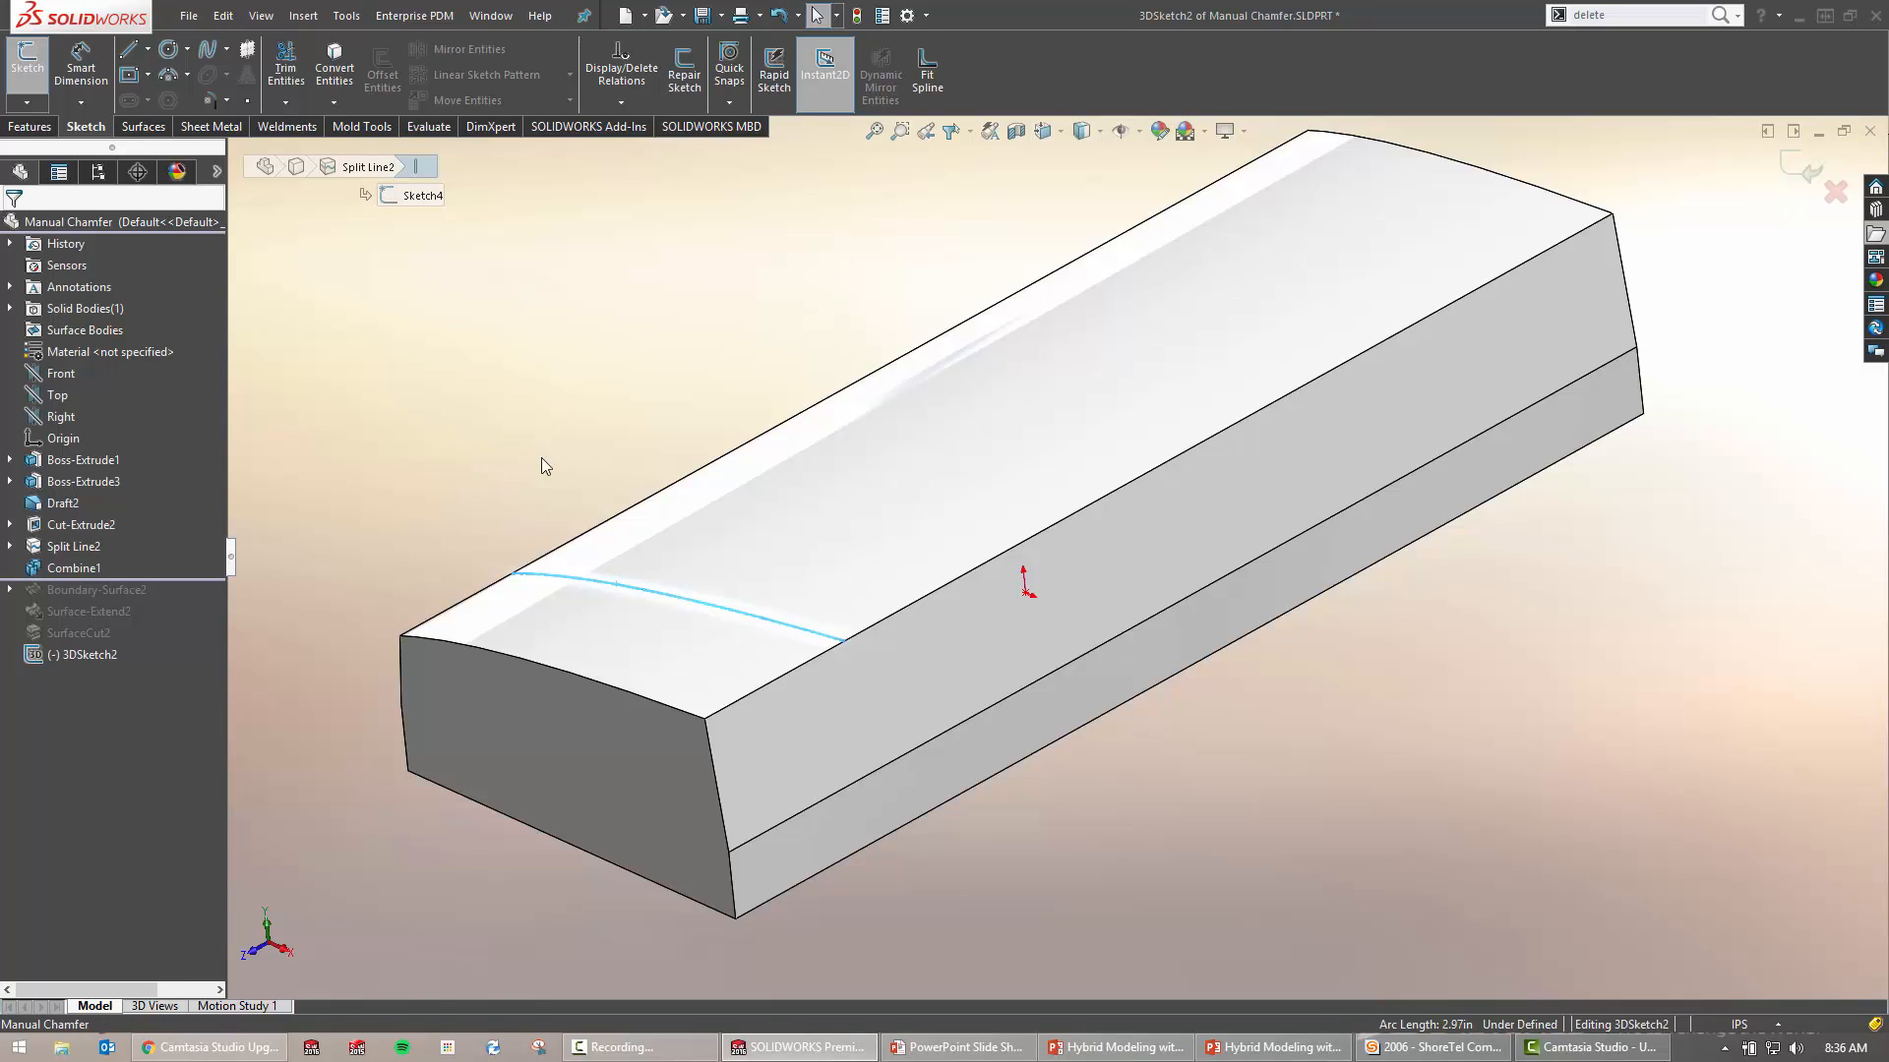
pyautogui.press('s')
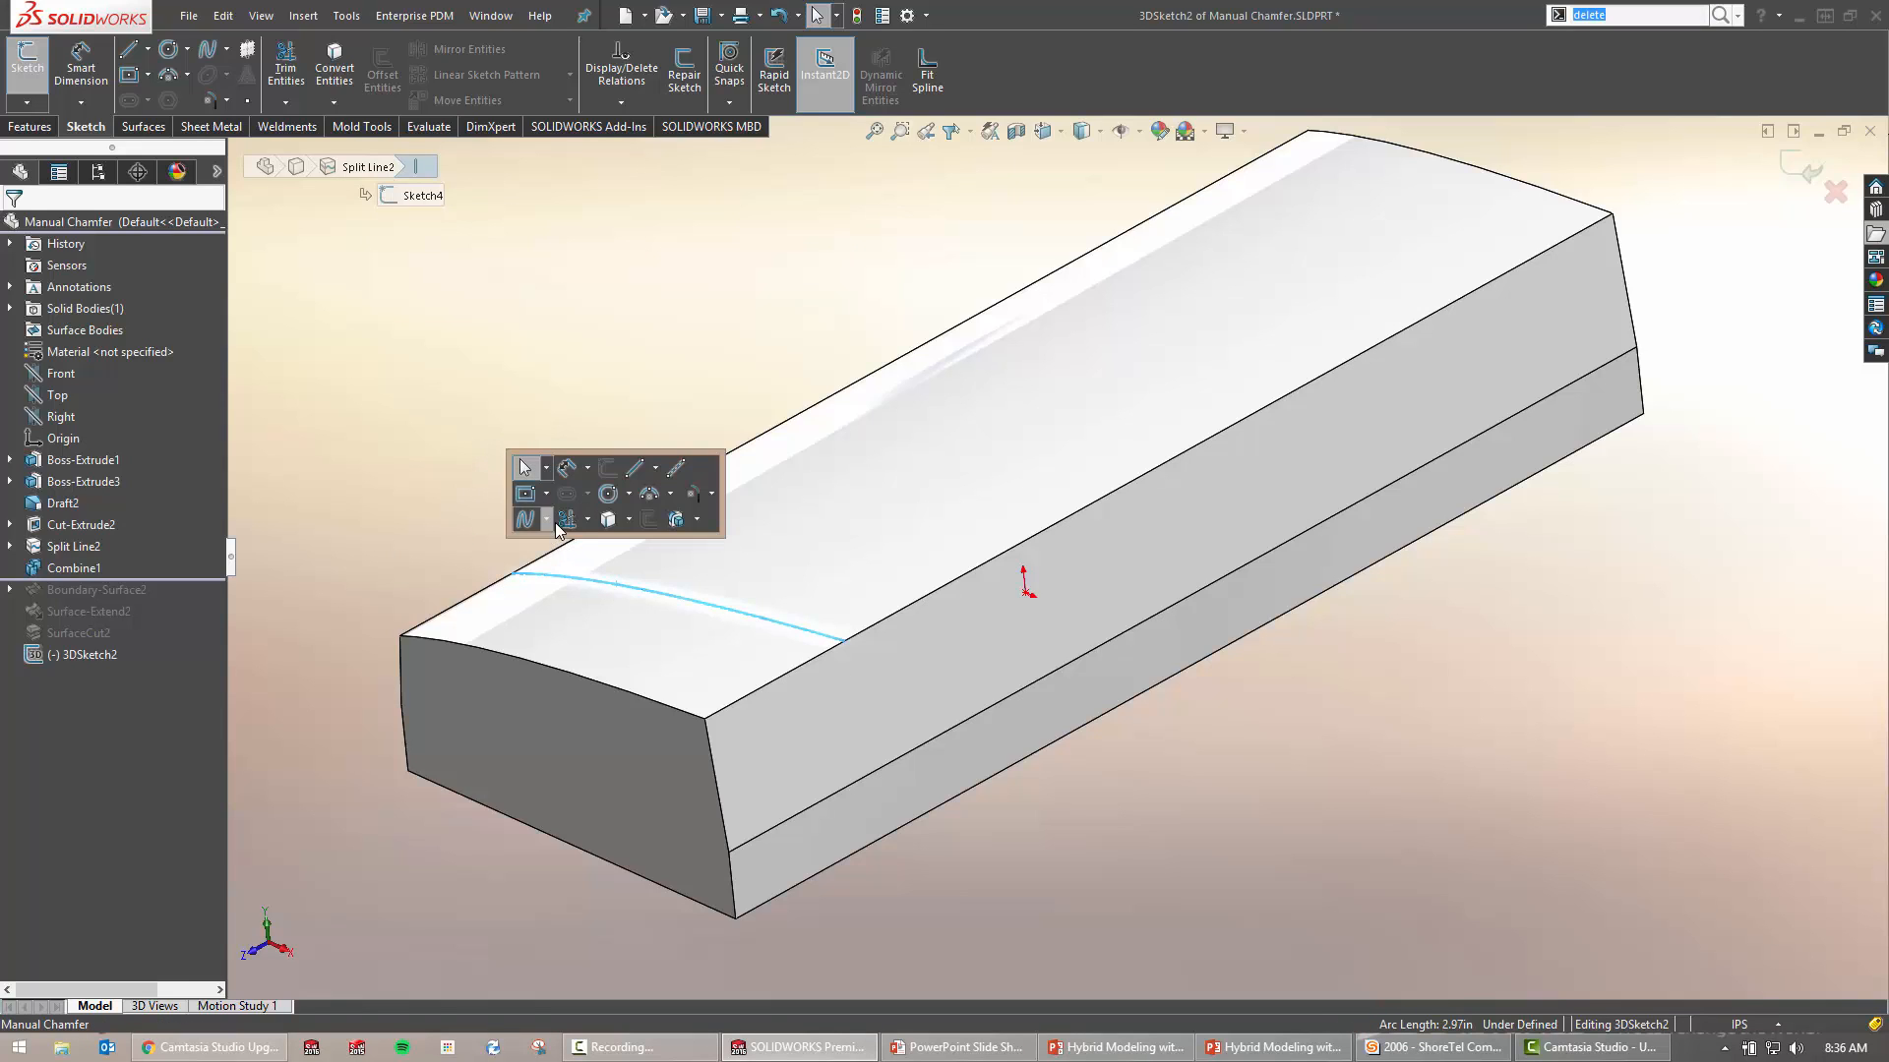
pyautogui.click(609, 521)
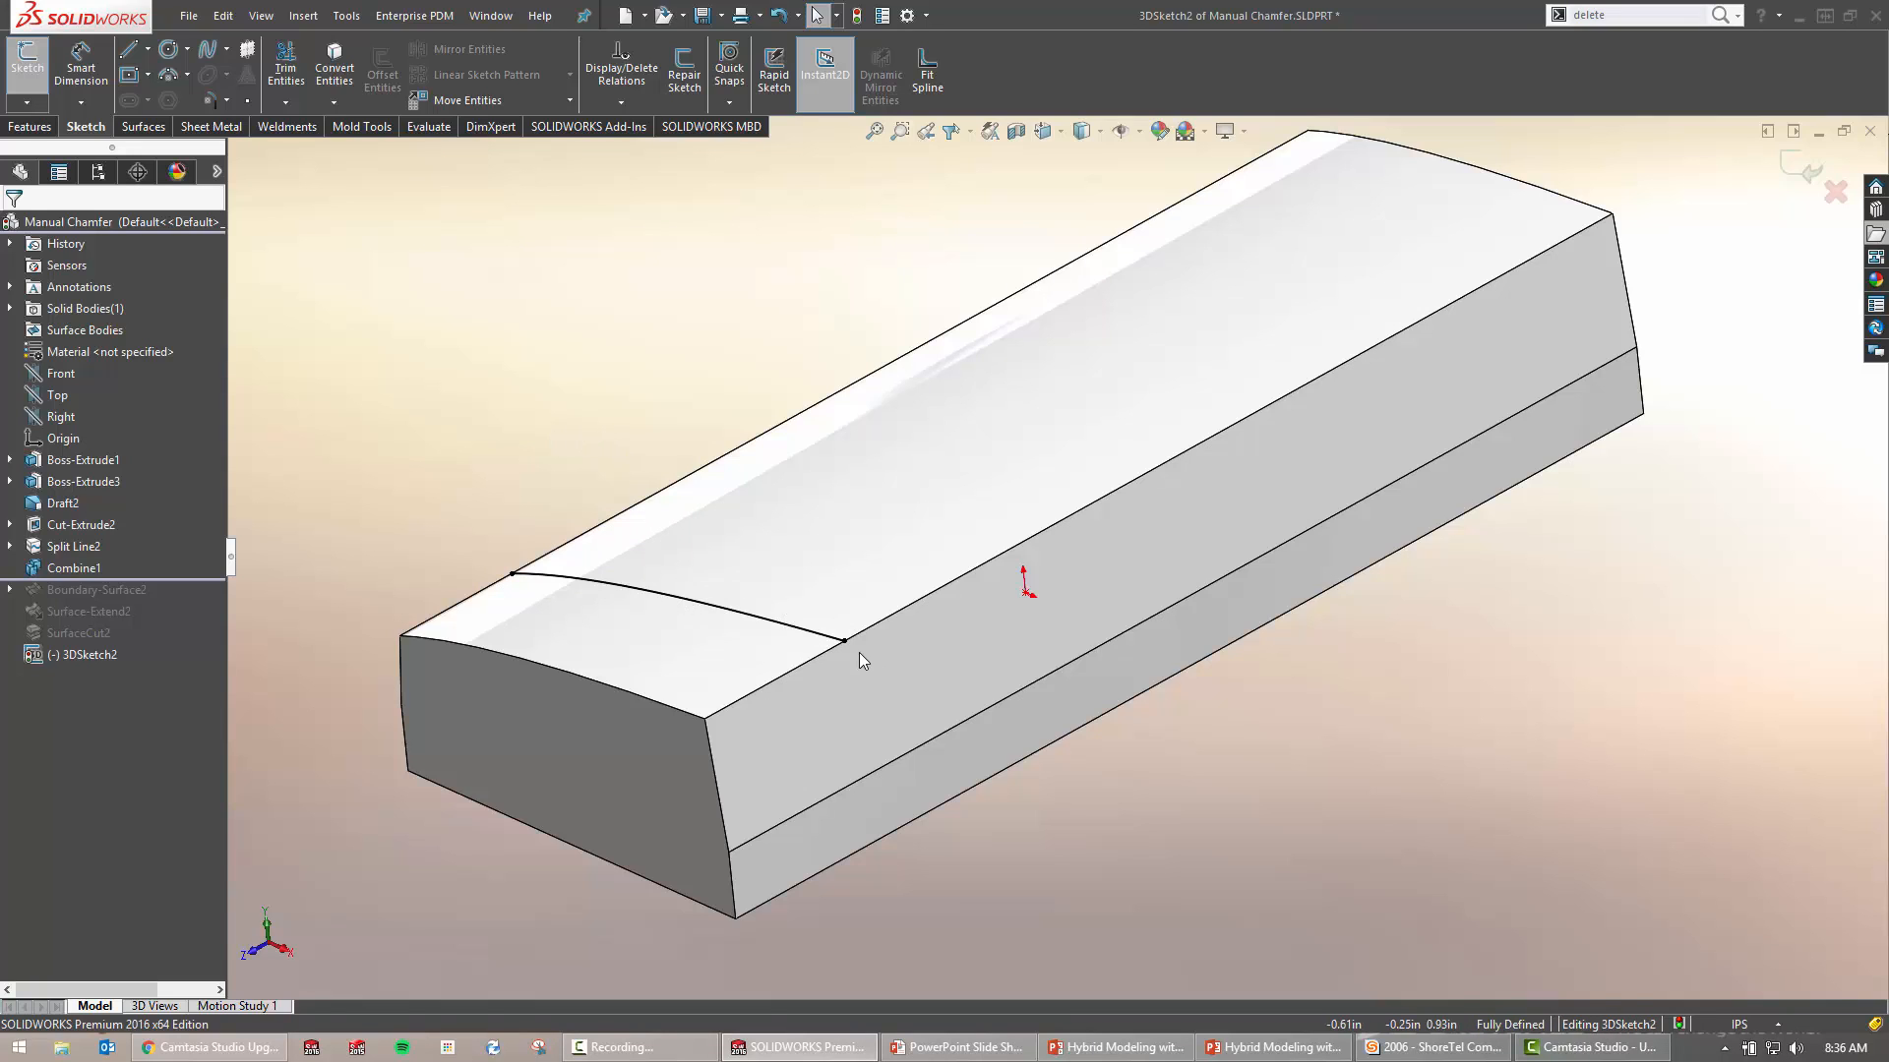
pyautogui.moveTo(844, 640); pyautogui.dragTo(928, 666)
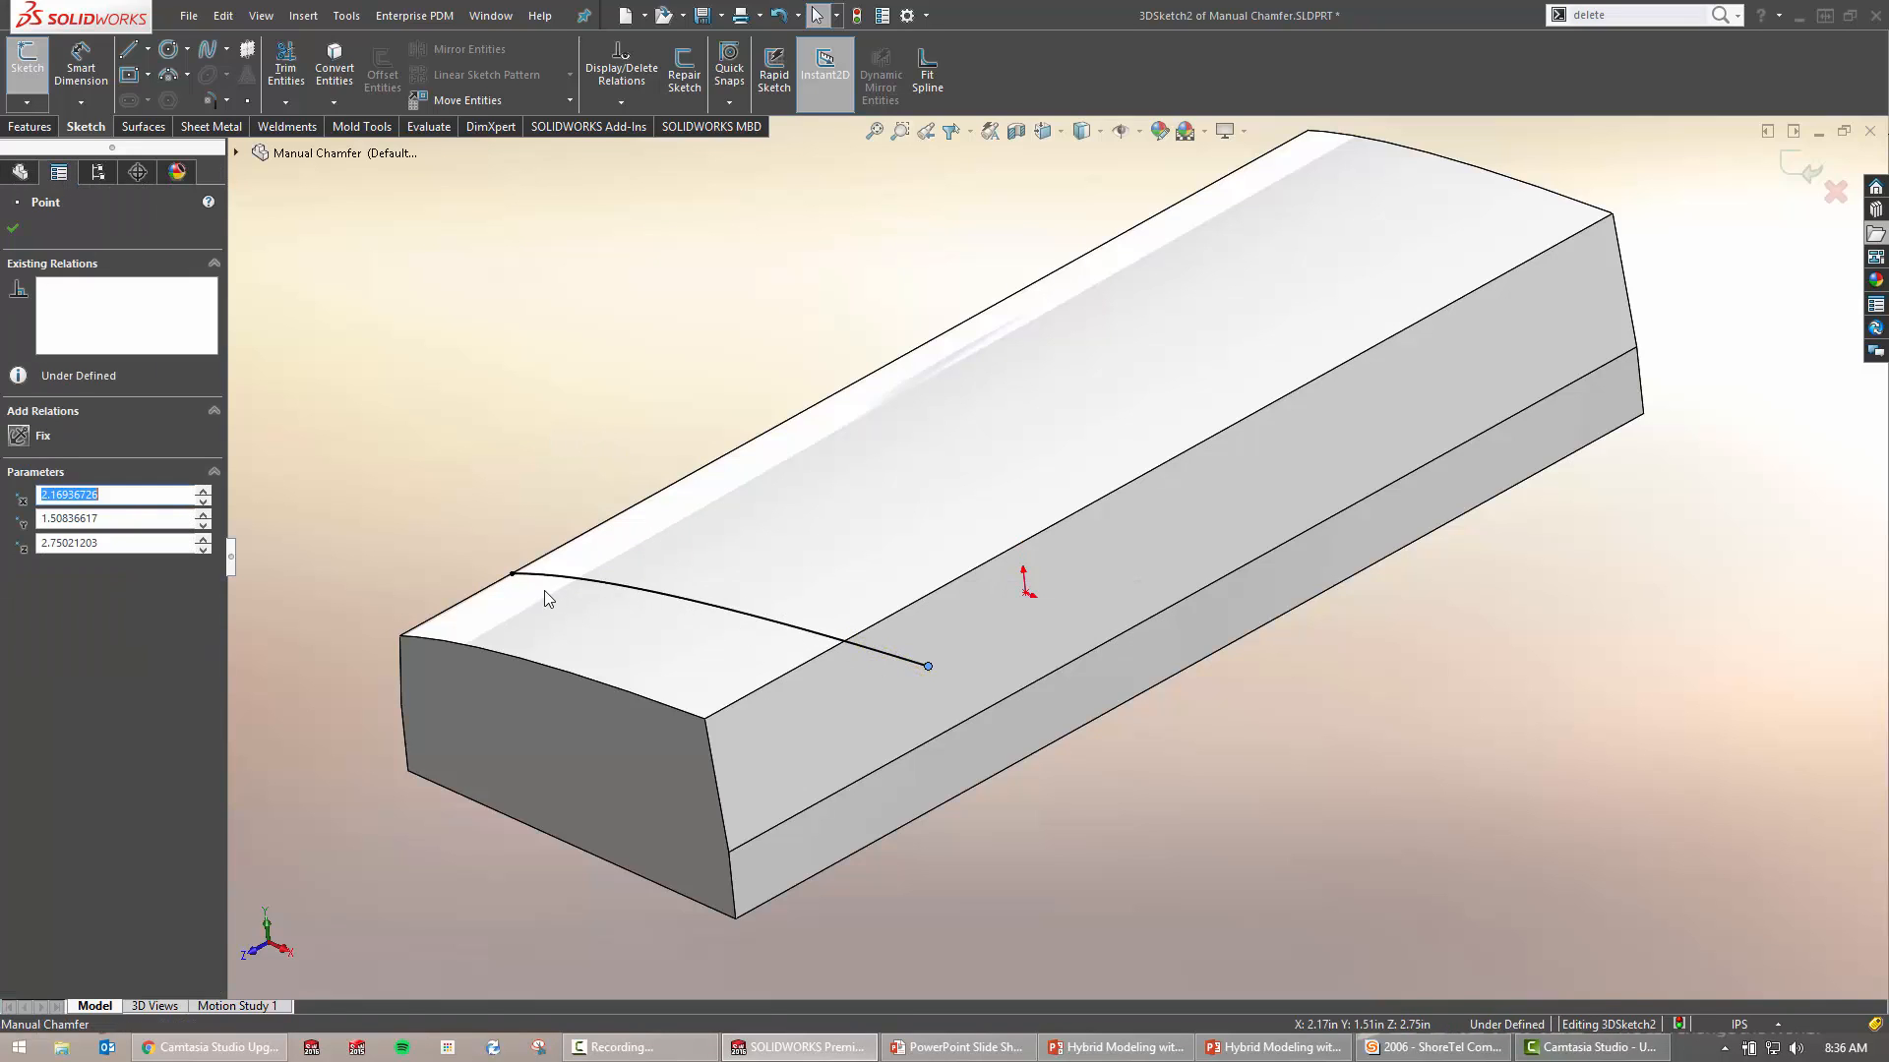
pyautogui.click(423, 573)
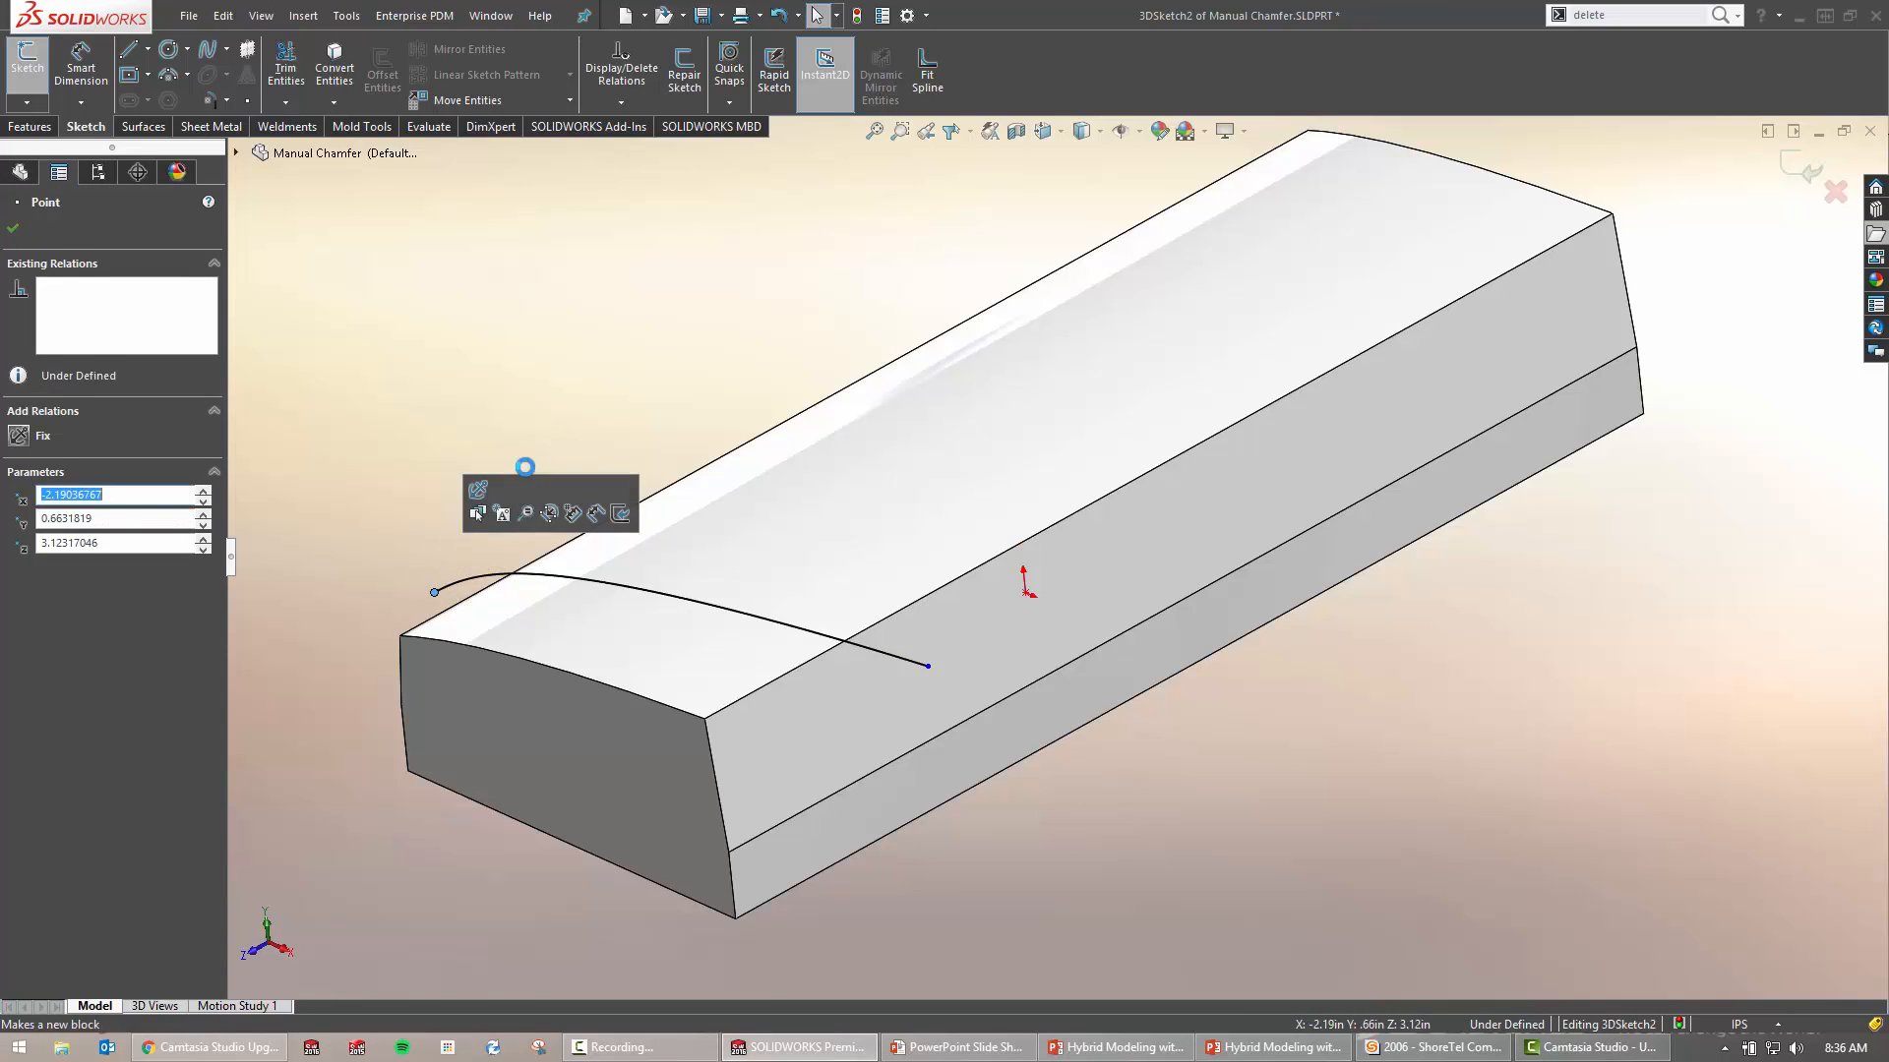
pyautogui.moveTo(753, 686)
pyautogui.mouseDown(button='middle')
pyautogui.moveTo(833, 631)
pyautogui.moveTo(787, 676)
pyautogui.mouseUp(button='middle')
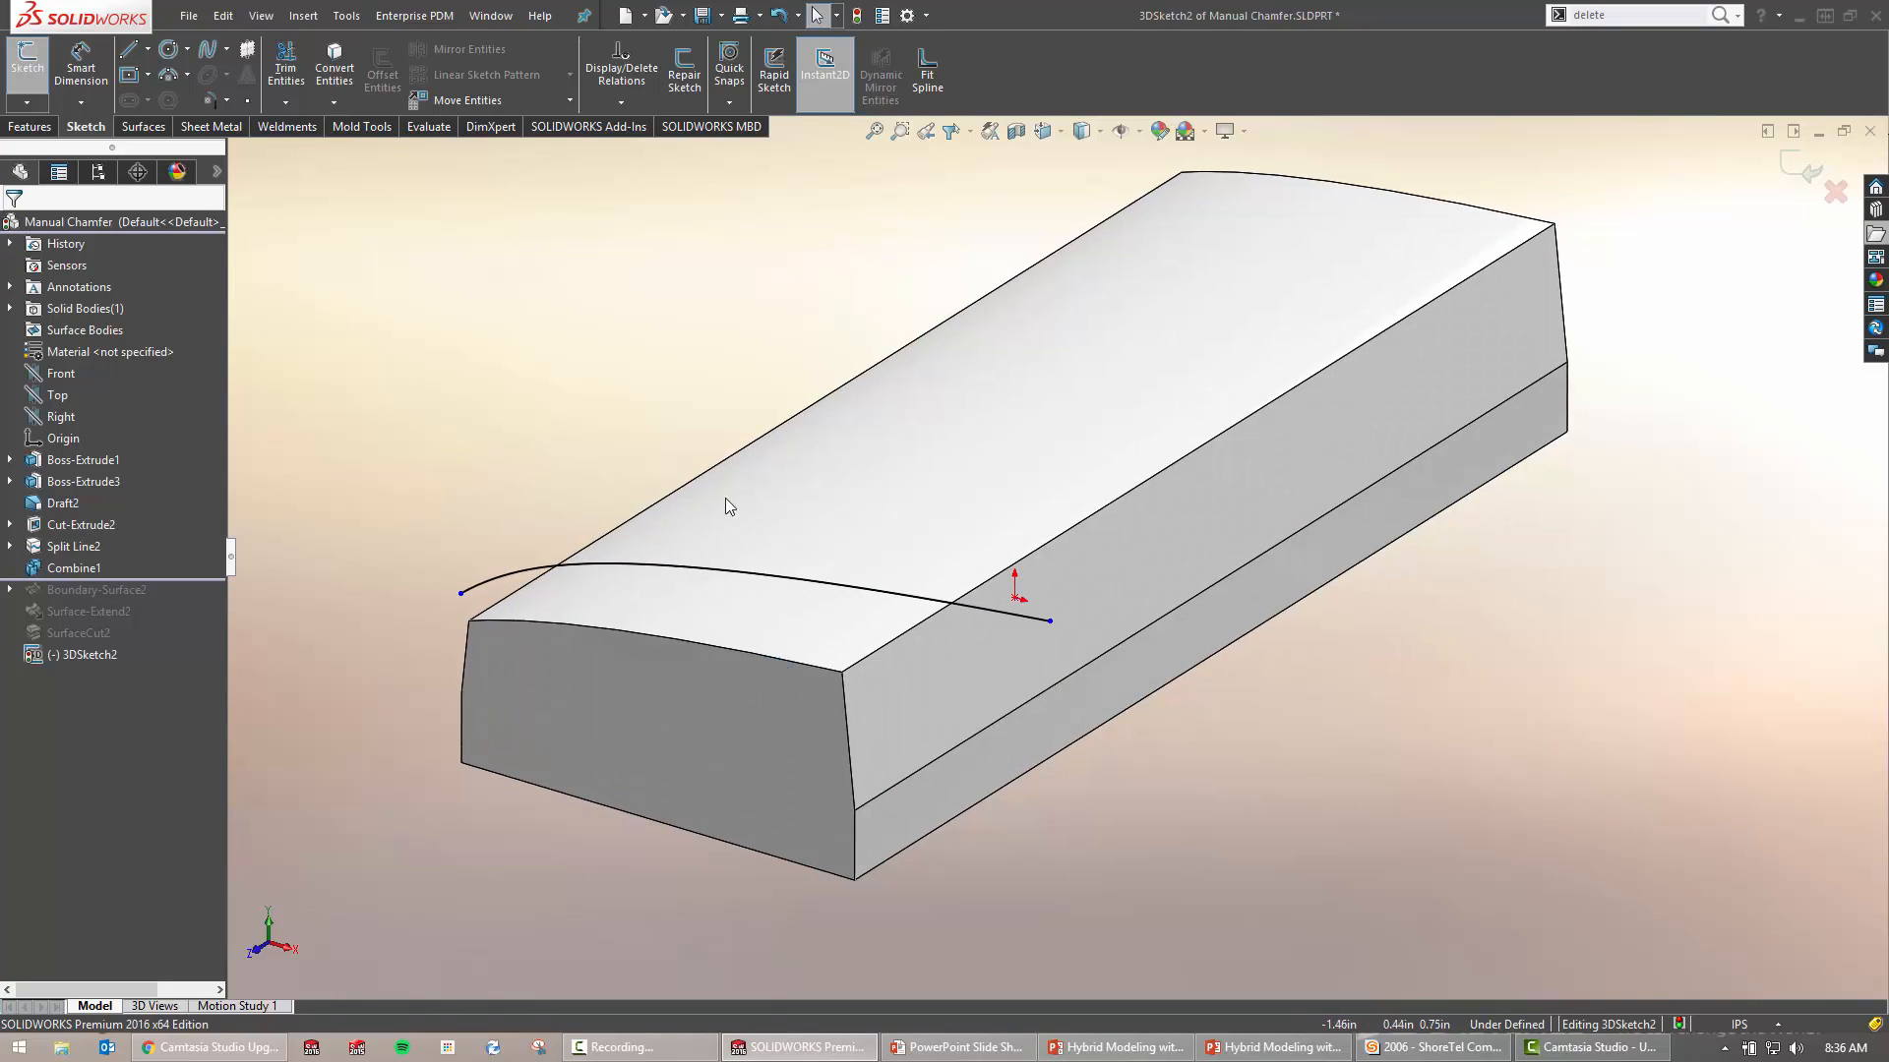
pyautogui.rightClick(615, 325)
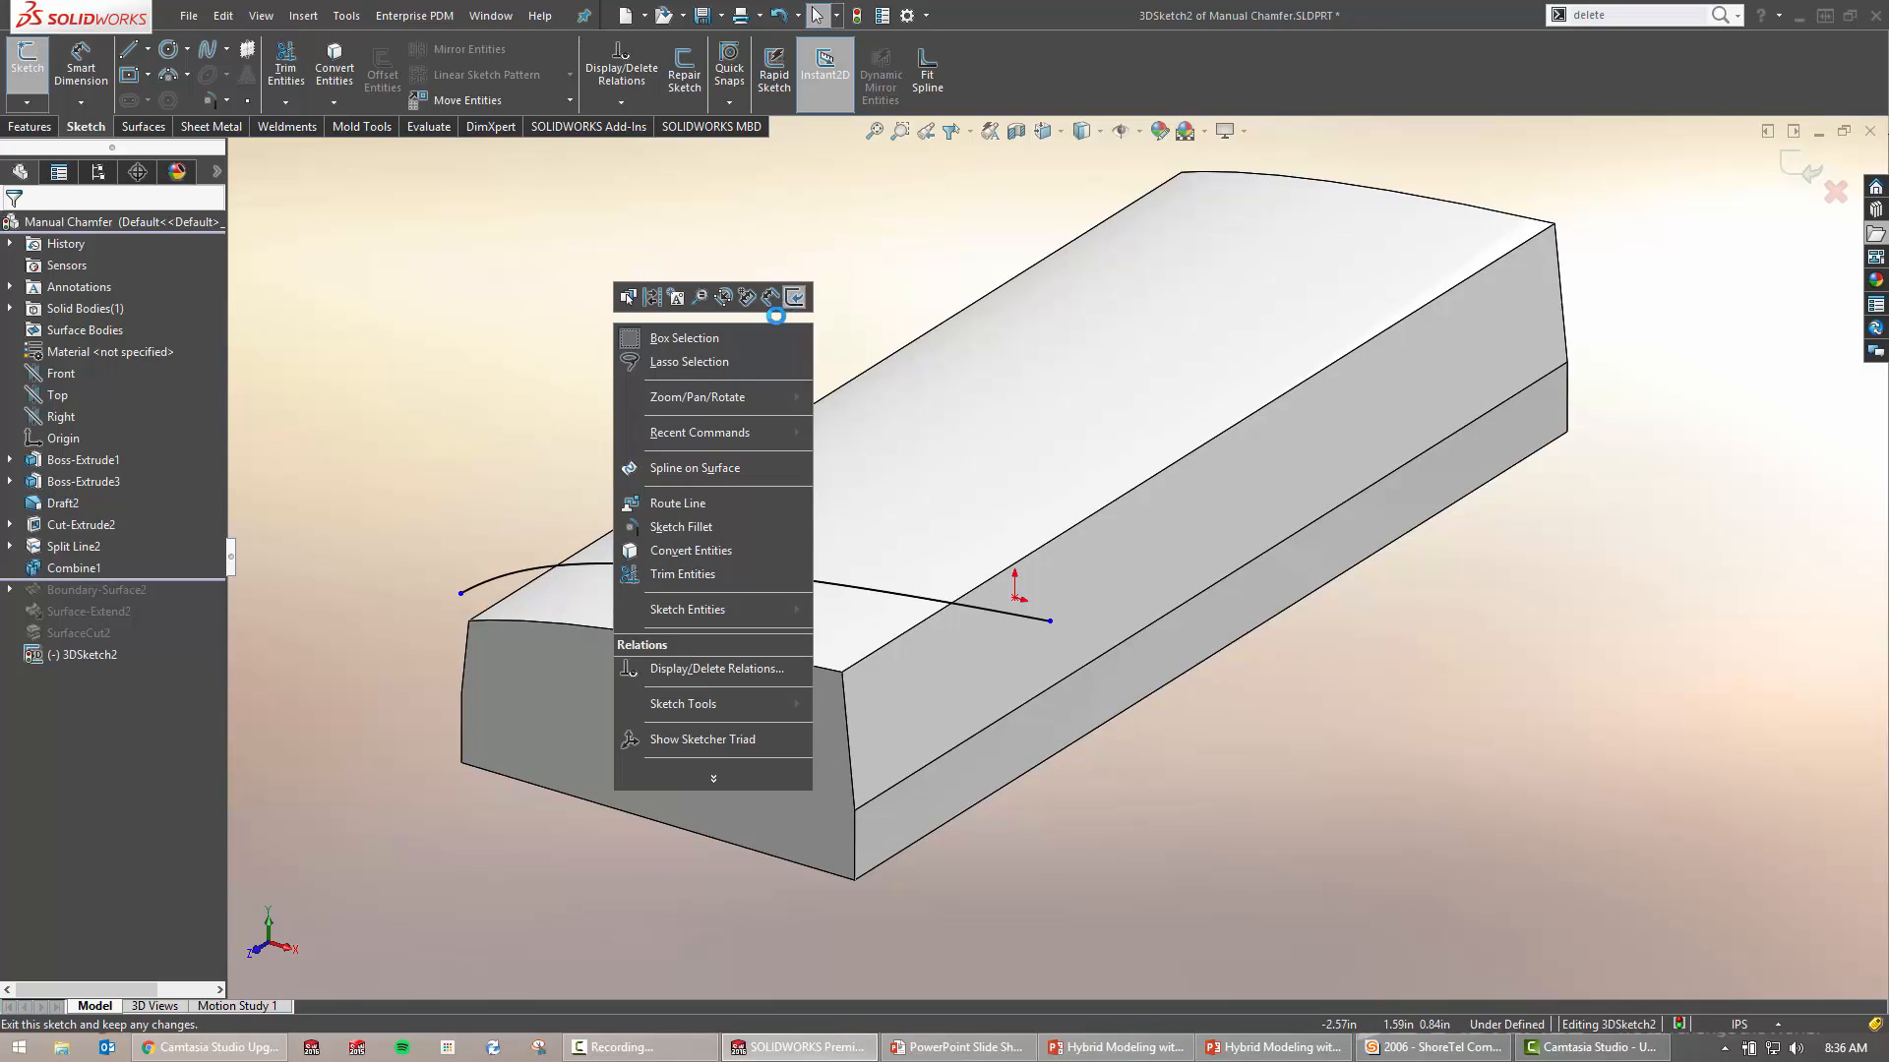
pyautogui.click(794, 296)
pyautogui.click(918, 812)
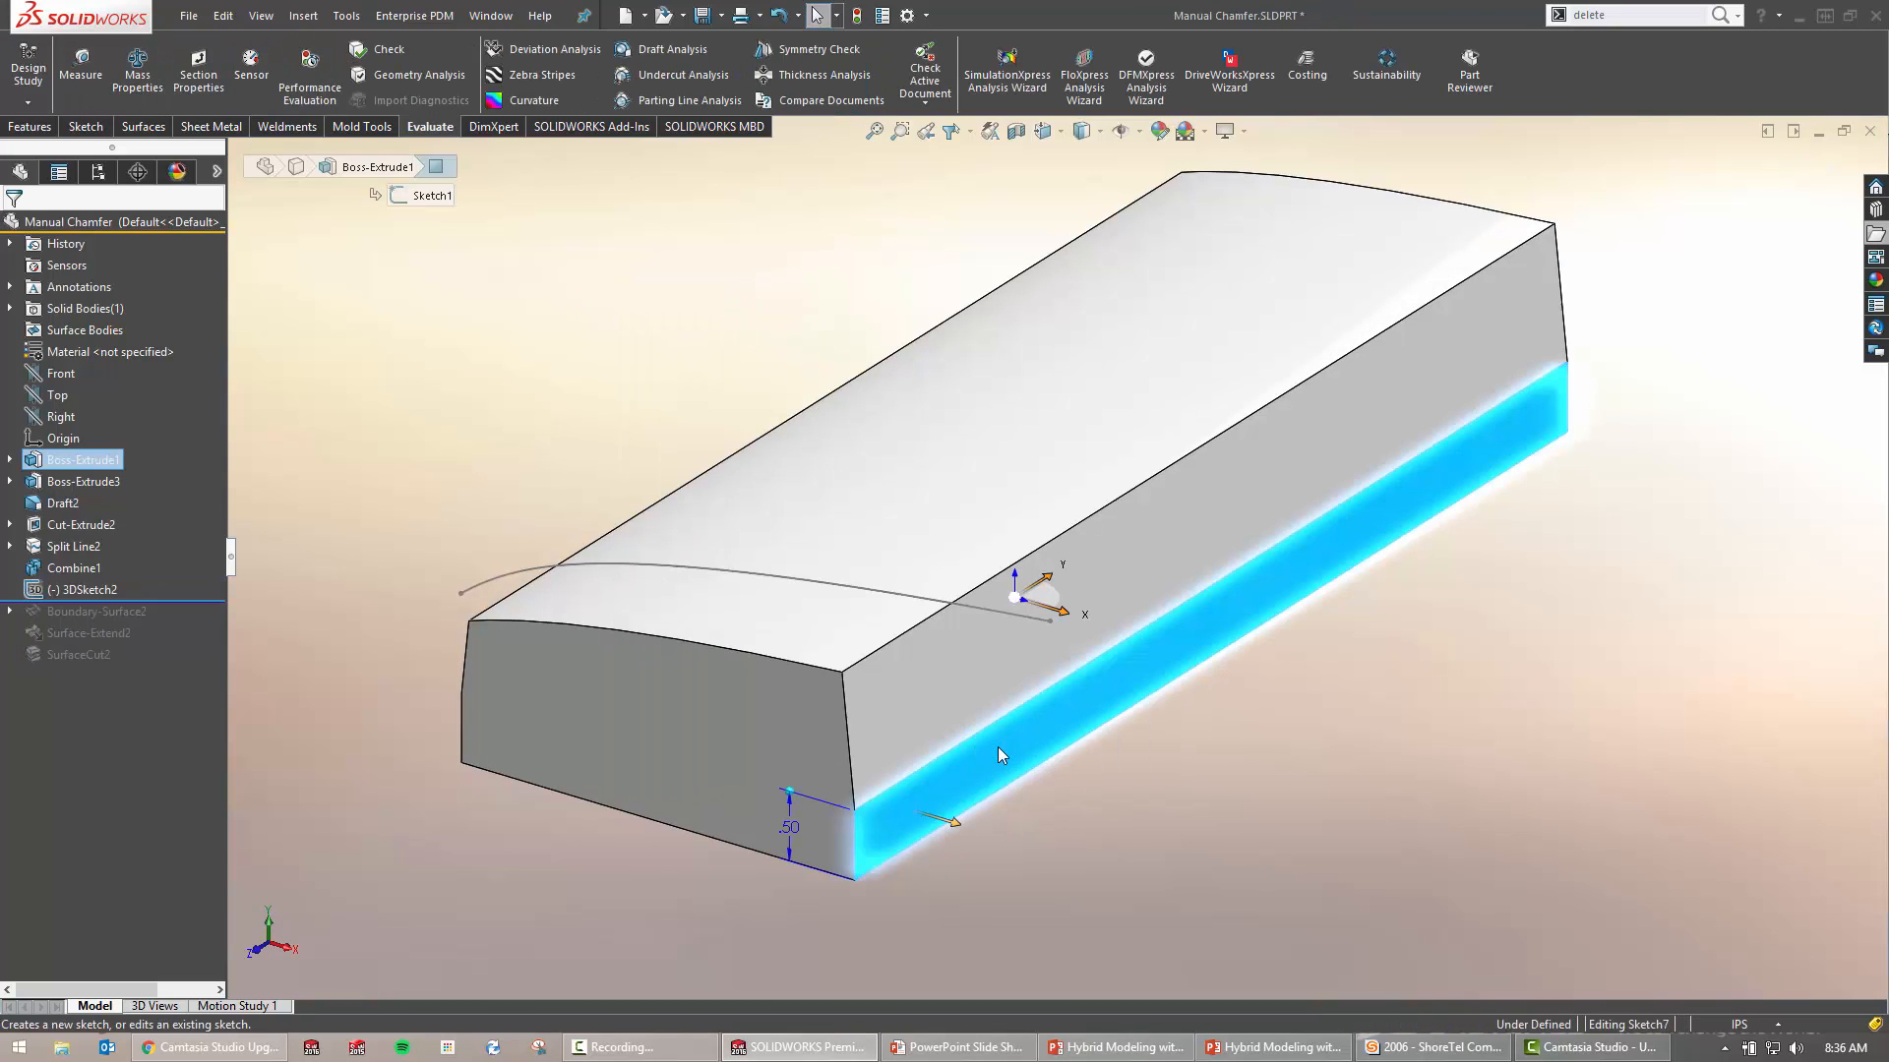
# On one lower side face, sketch a line from the bottom corner pierced onto the spline (Sketch7)
pyautogui.click(998, 747)
pyautogui.press('s')
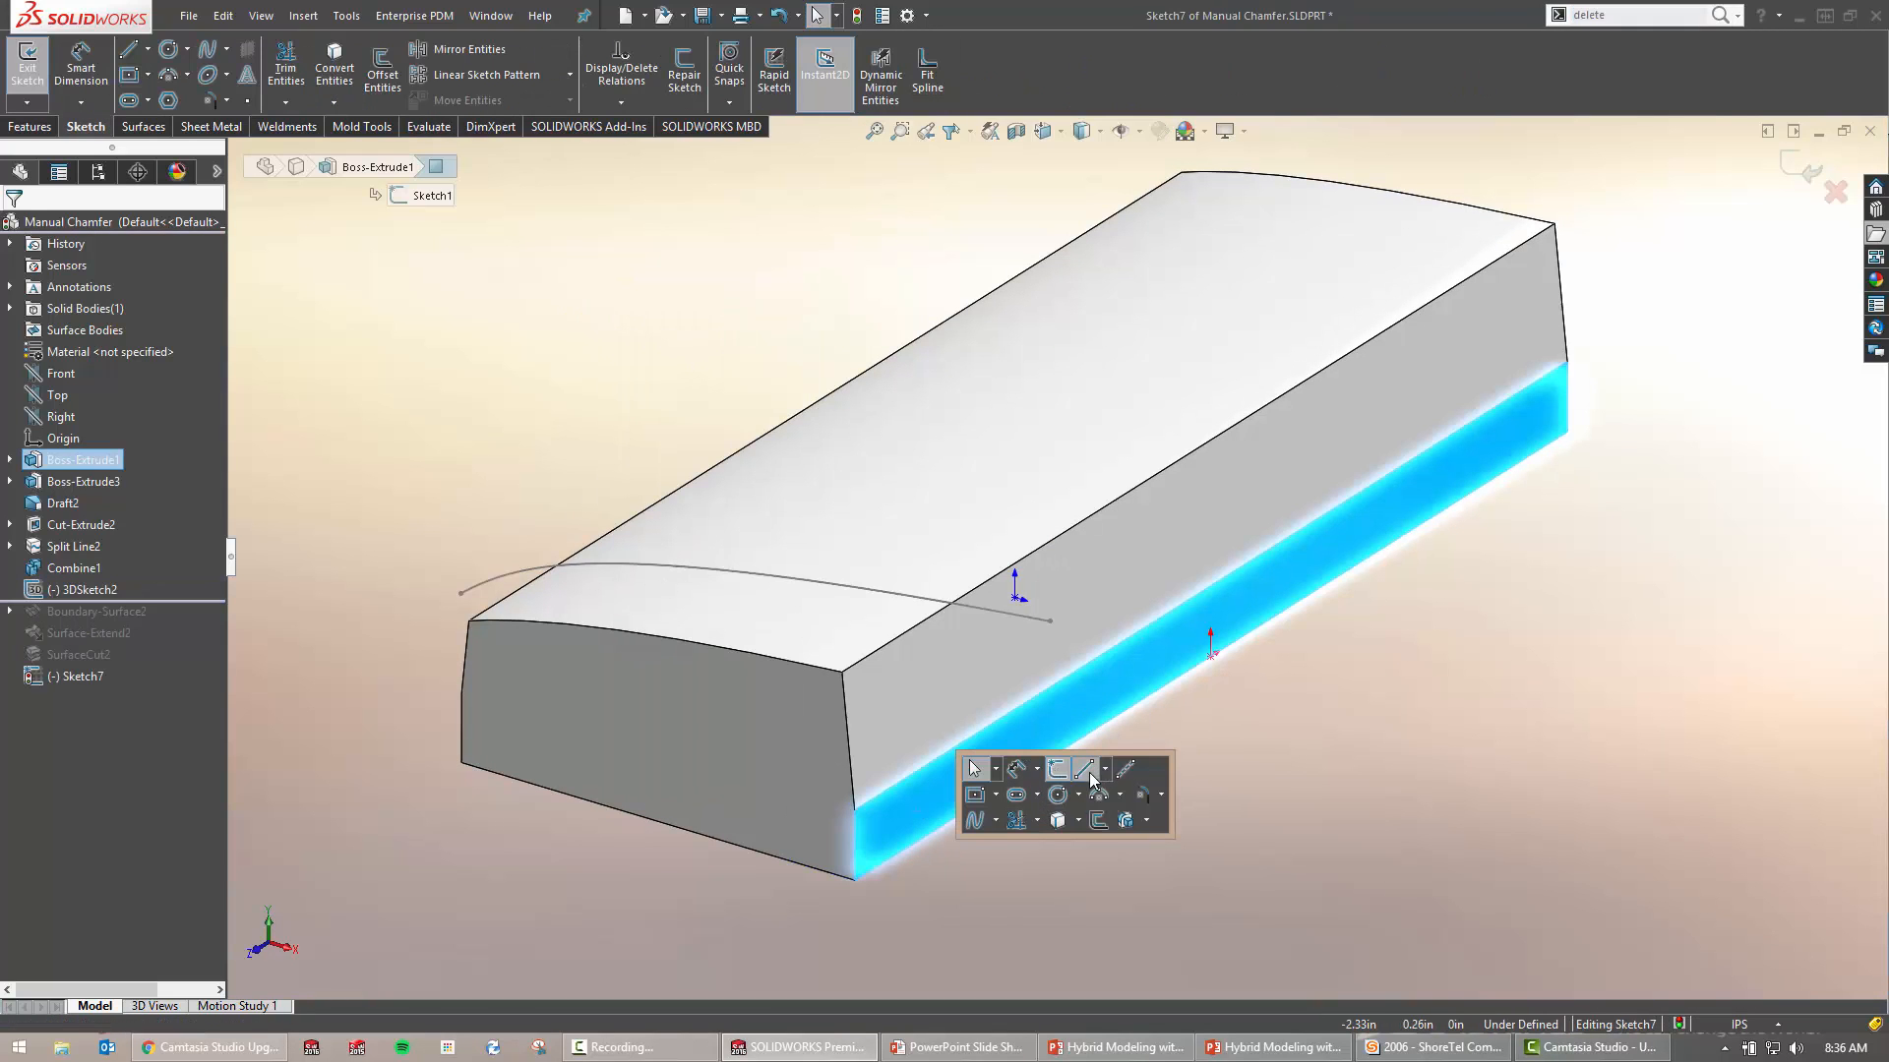
pyautogui.click(1085, 769)
pyautogui.click(855, 879)
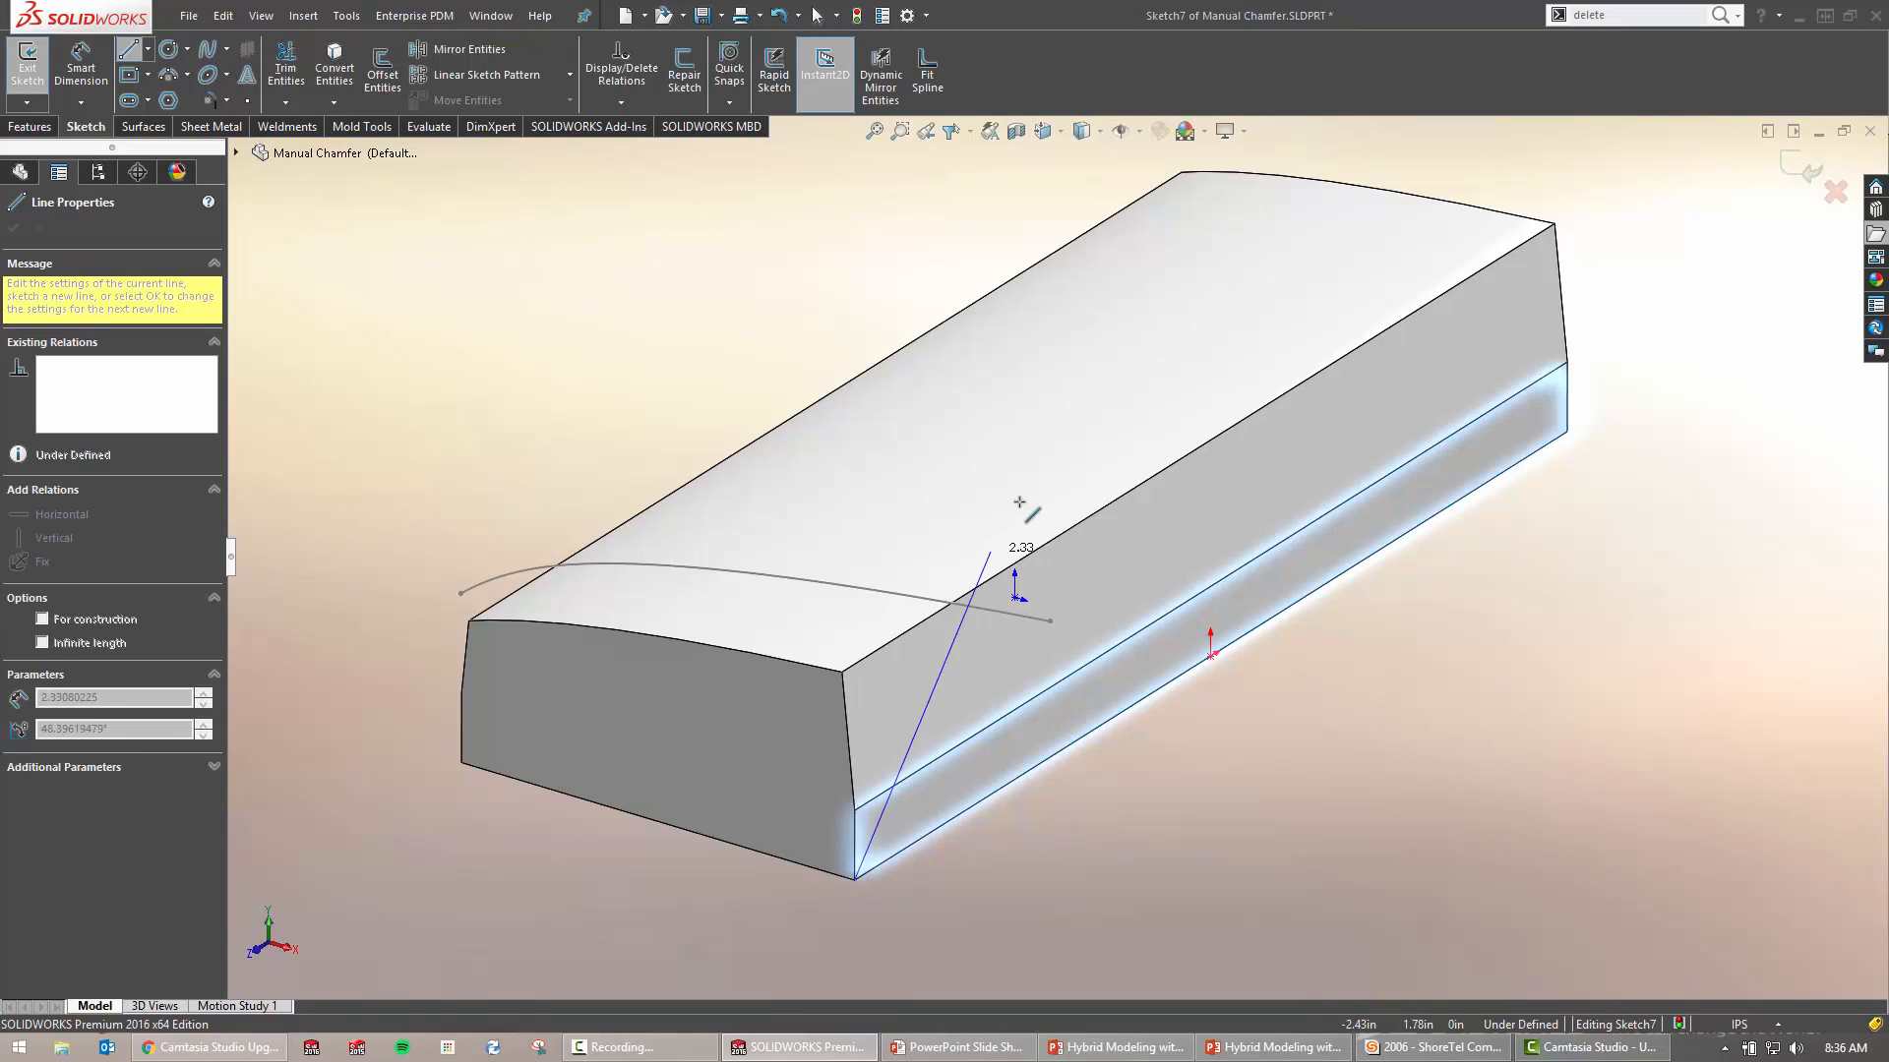
pyautogui.click(1001, 519)
pyautogui.press('Escape')
pyautogui.click(1001, 519)
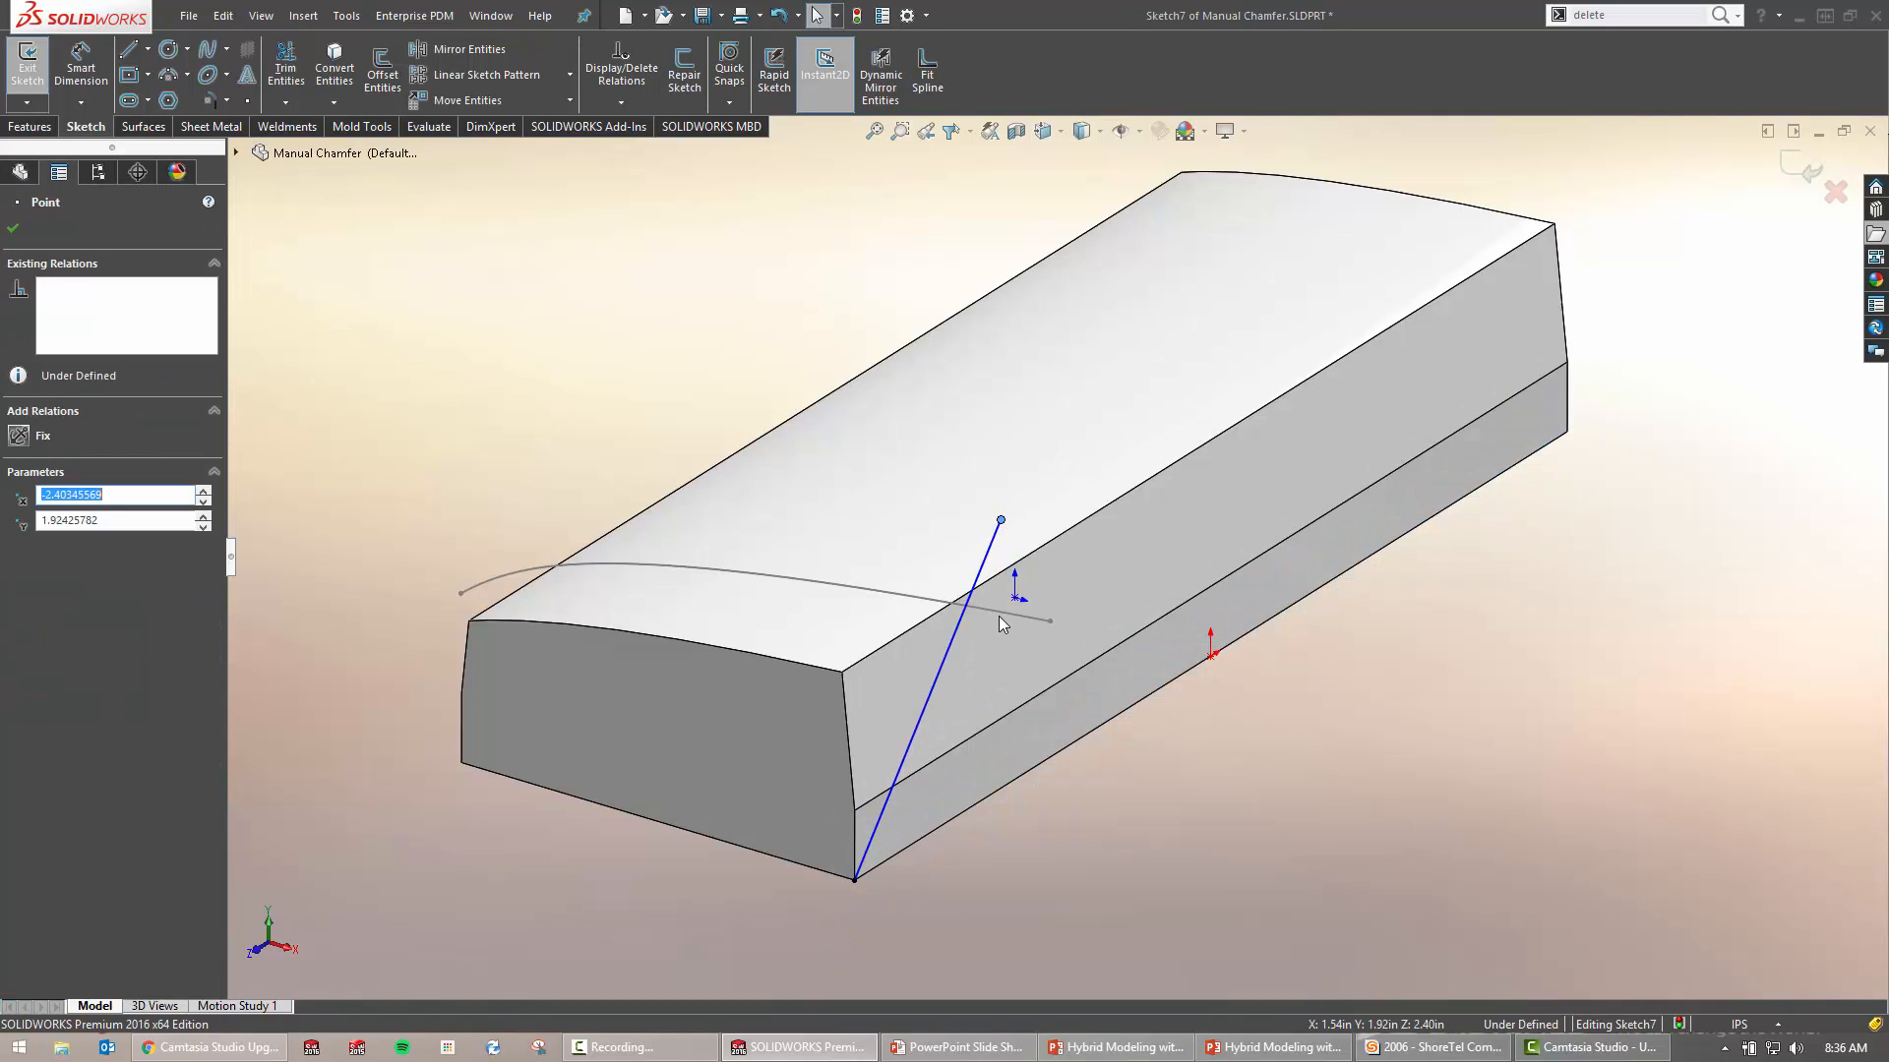
pyautogui.keyDown('ctrl'); pyautogui.click(1000, 615); pyautogui.keyUp('ctrl')
pyautogui.click(1077, 528)
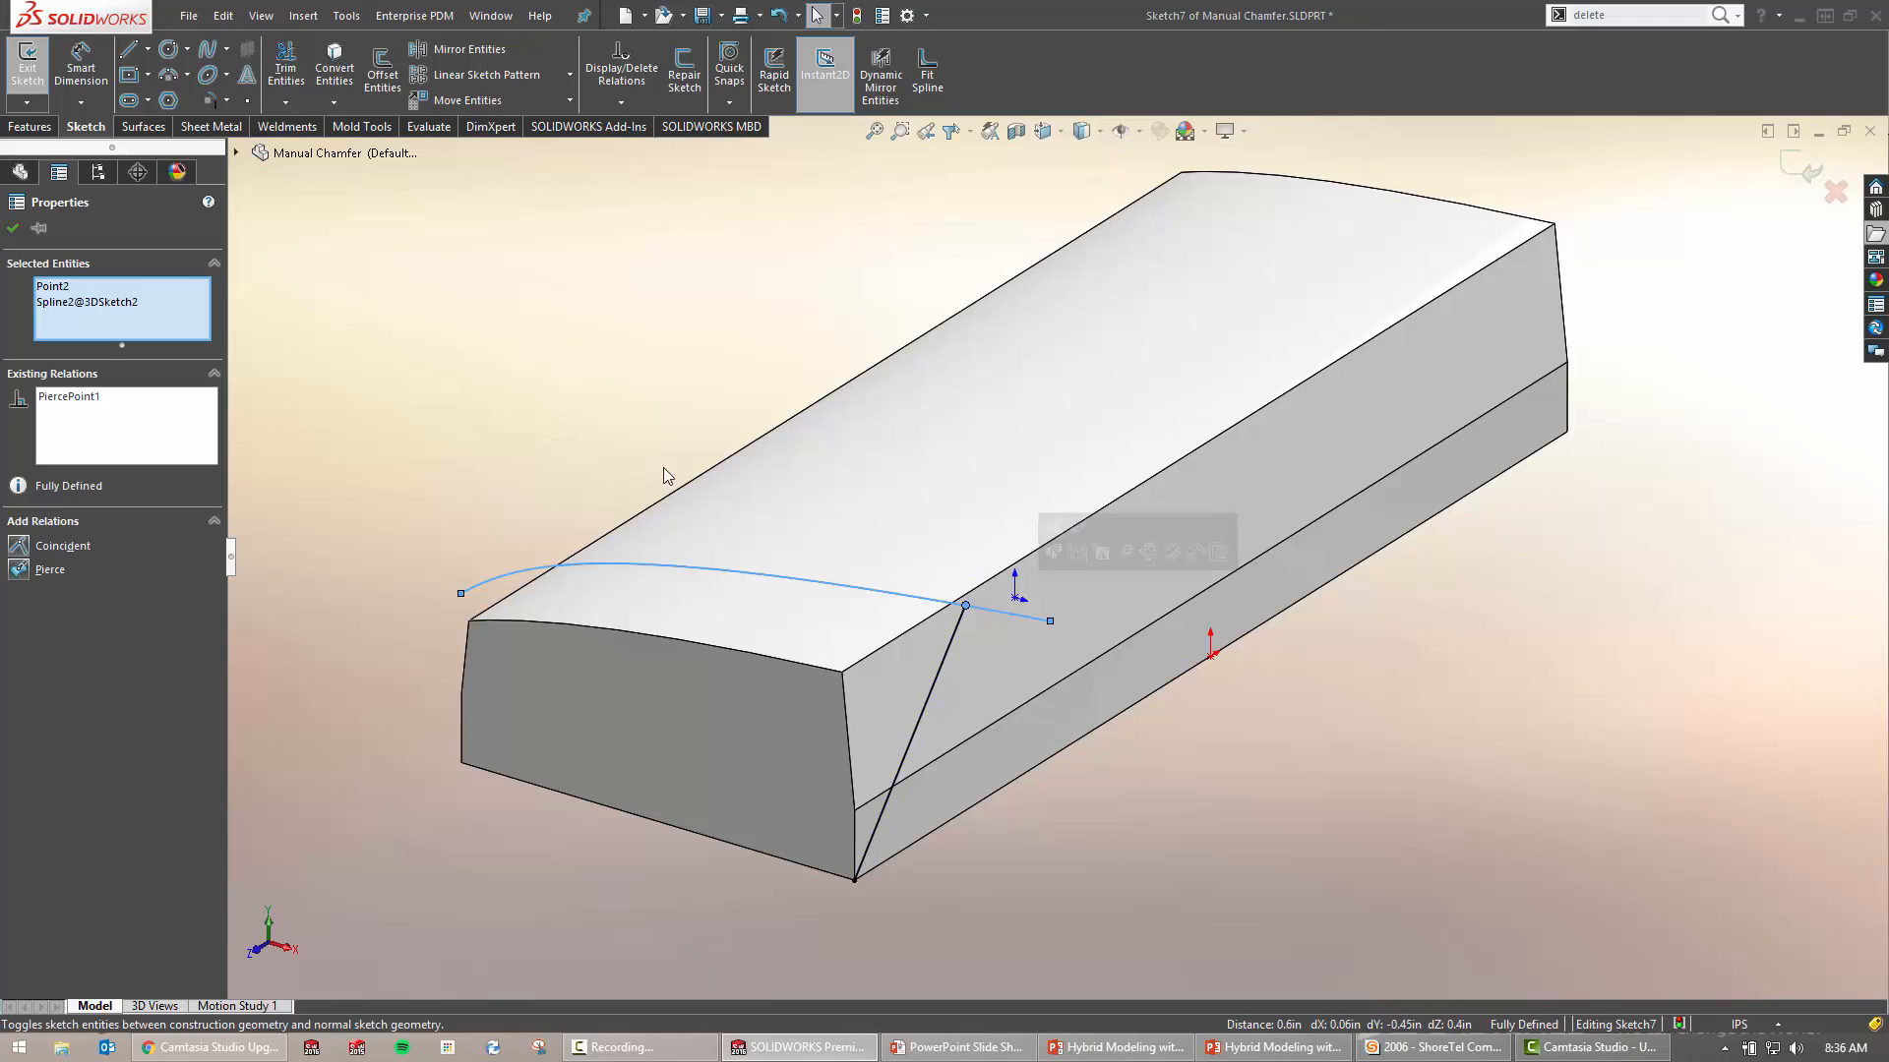
pyautogui.doubleClick(564, 436)
# On the opposite side face, sketch a matching line pierced to the spline and close Sketch8
pyautogui.moveTo(768, 520); pyautogui.dragTo(883, 524, button='middle')
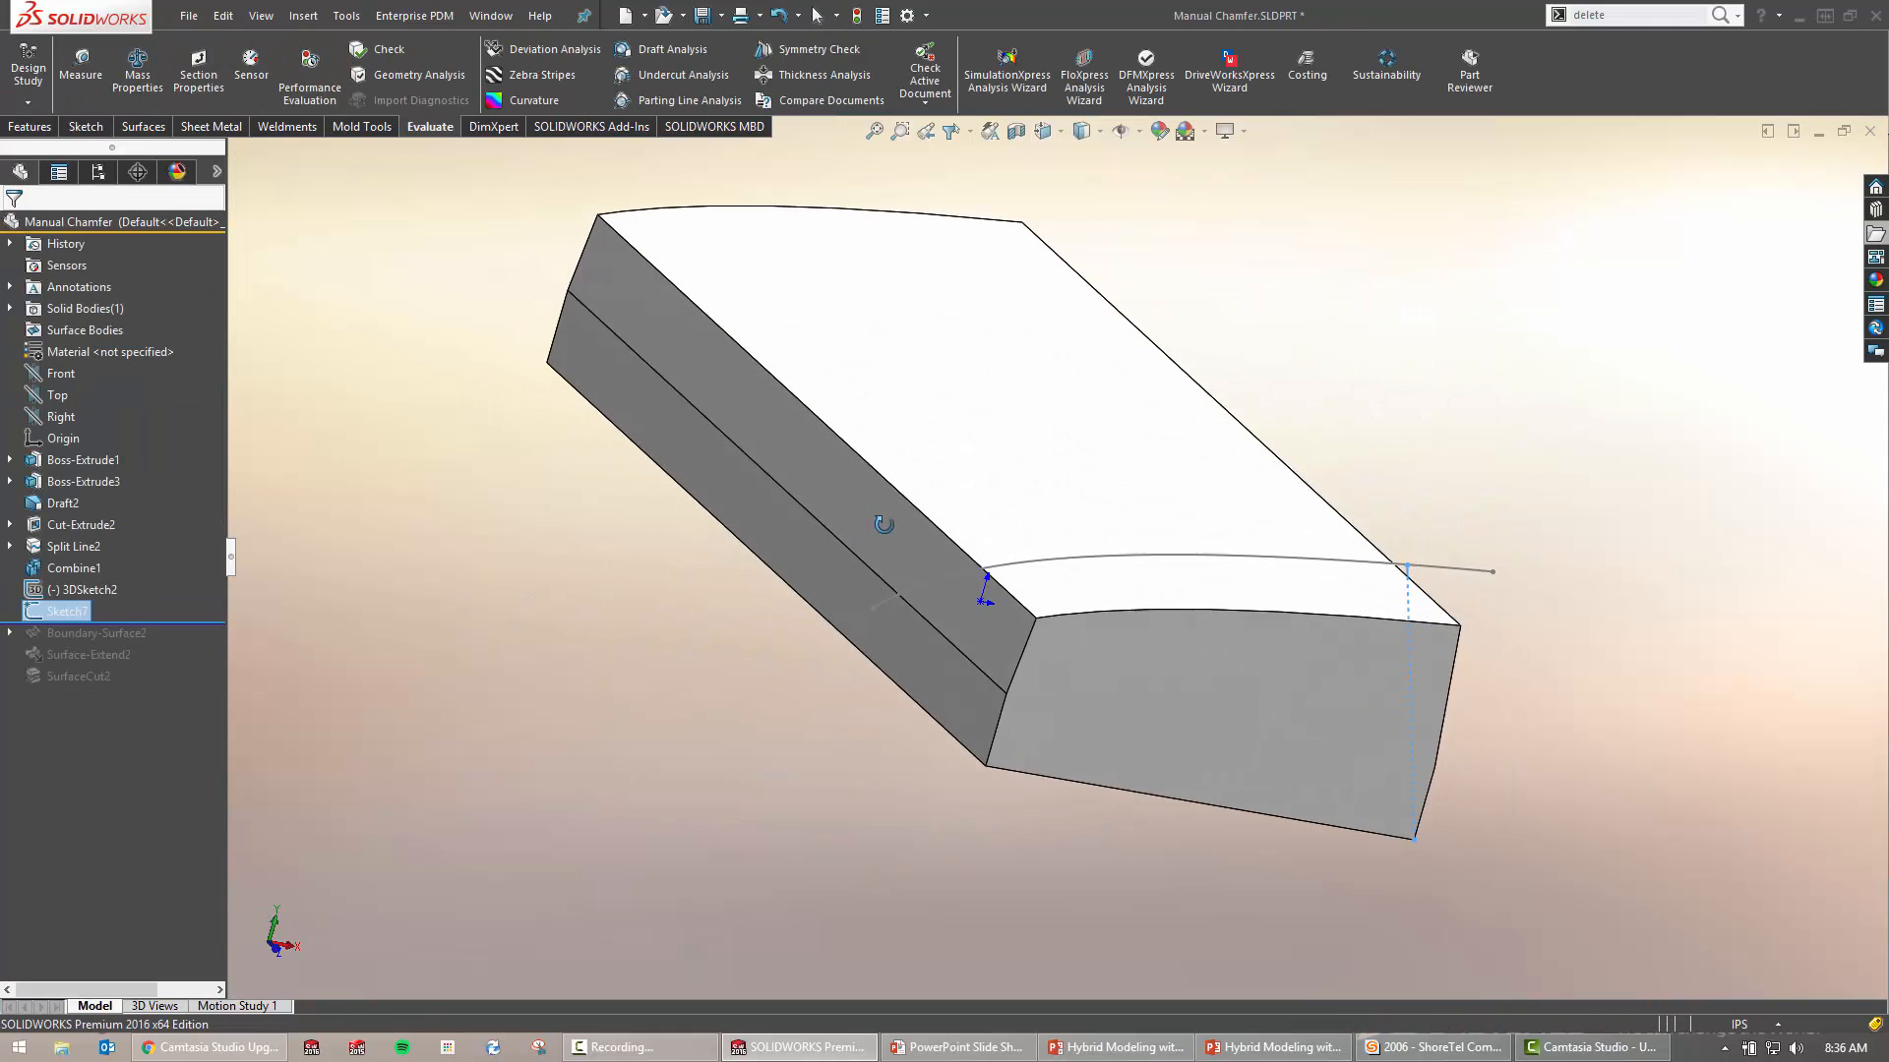
pyautogui.click(960, 698)
pyautogui.click(1019, 801)
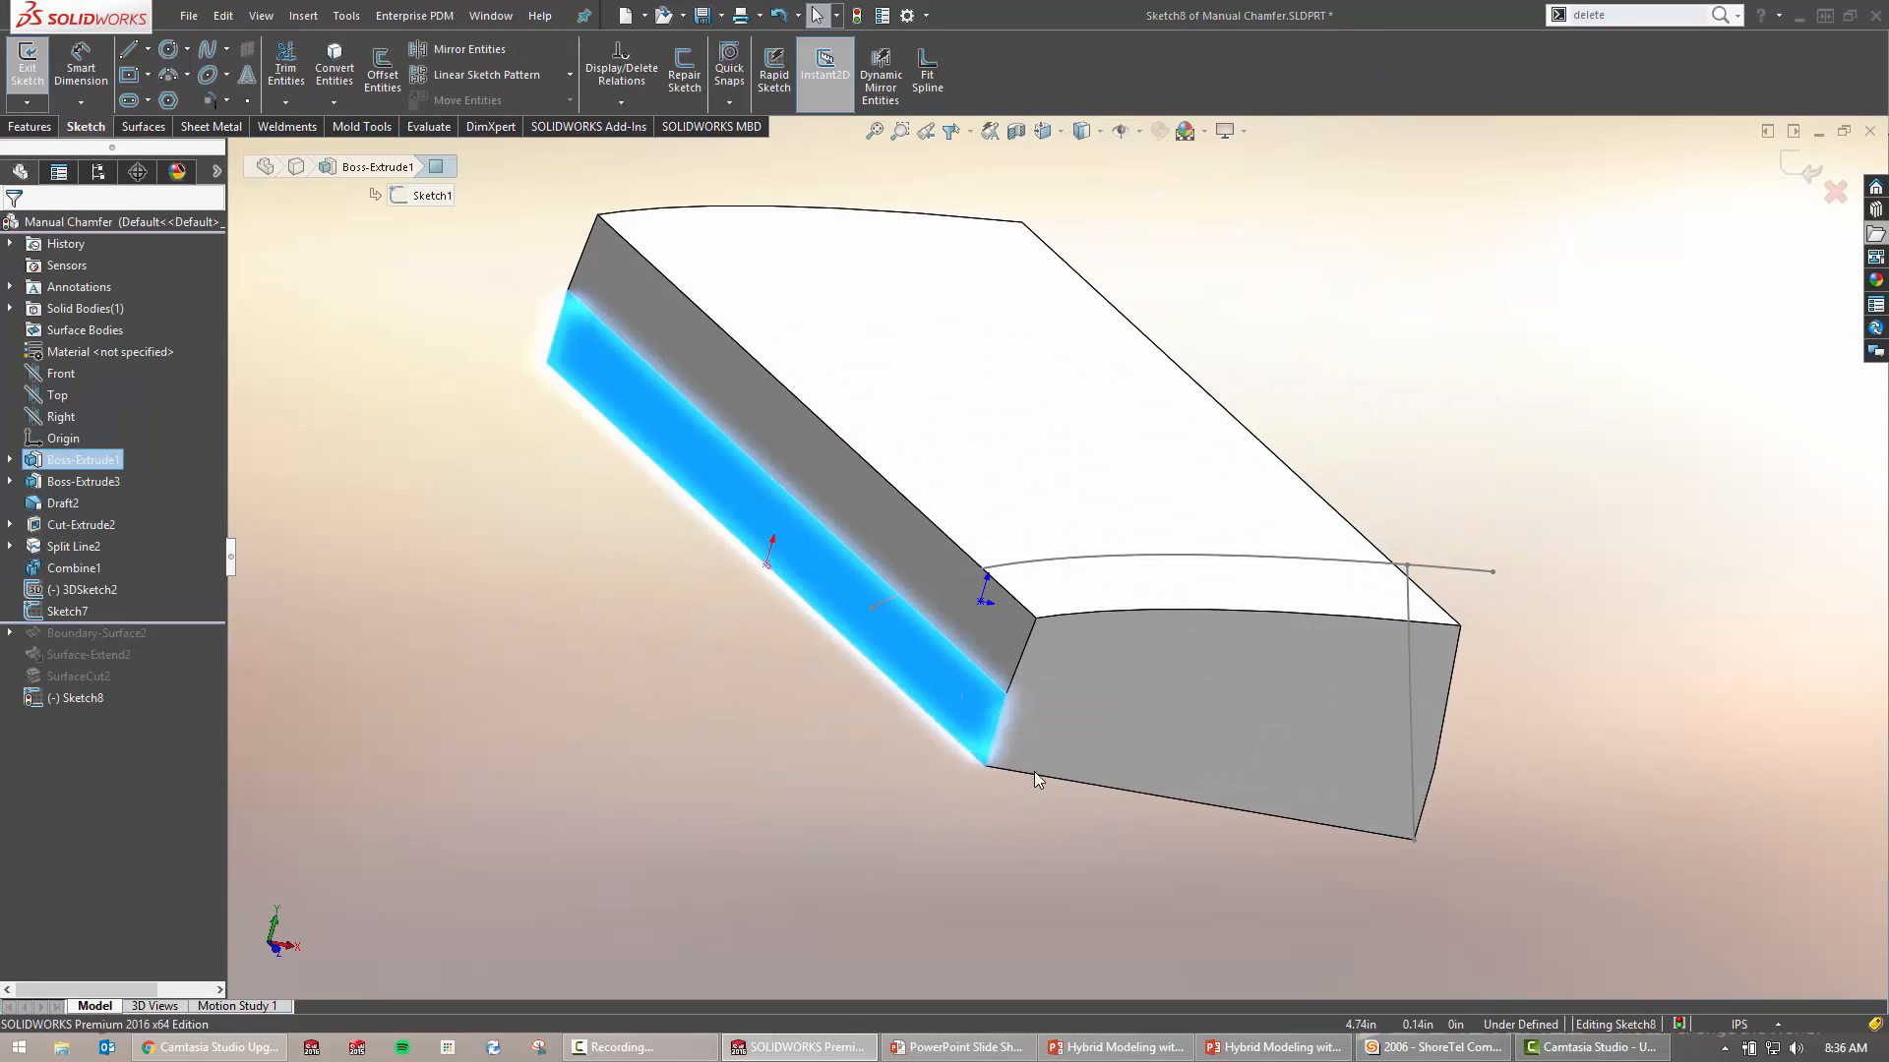
pyautogui.press('s')
pyautogui.click(1131, 749)
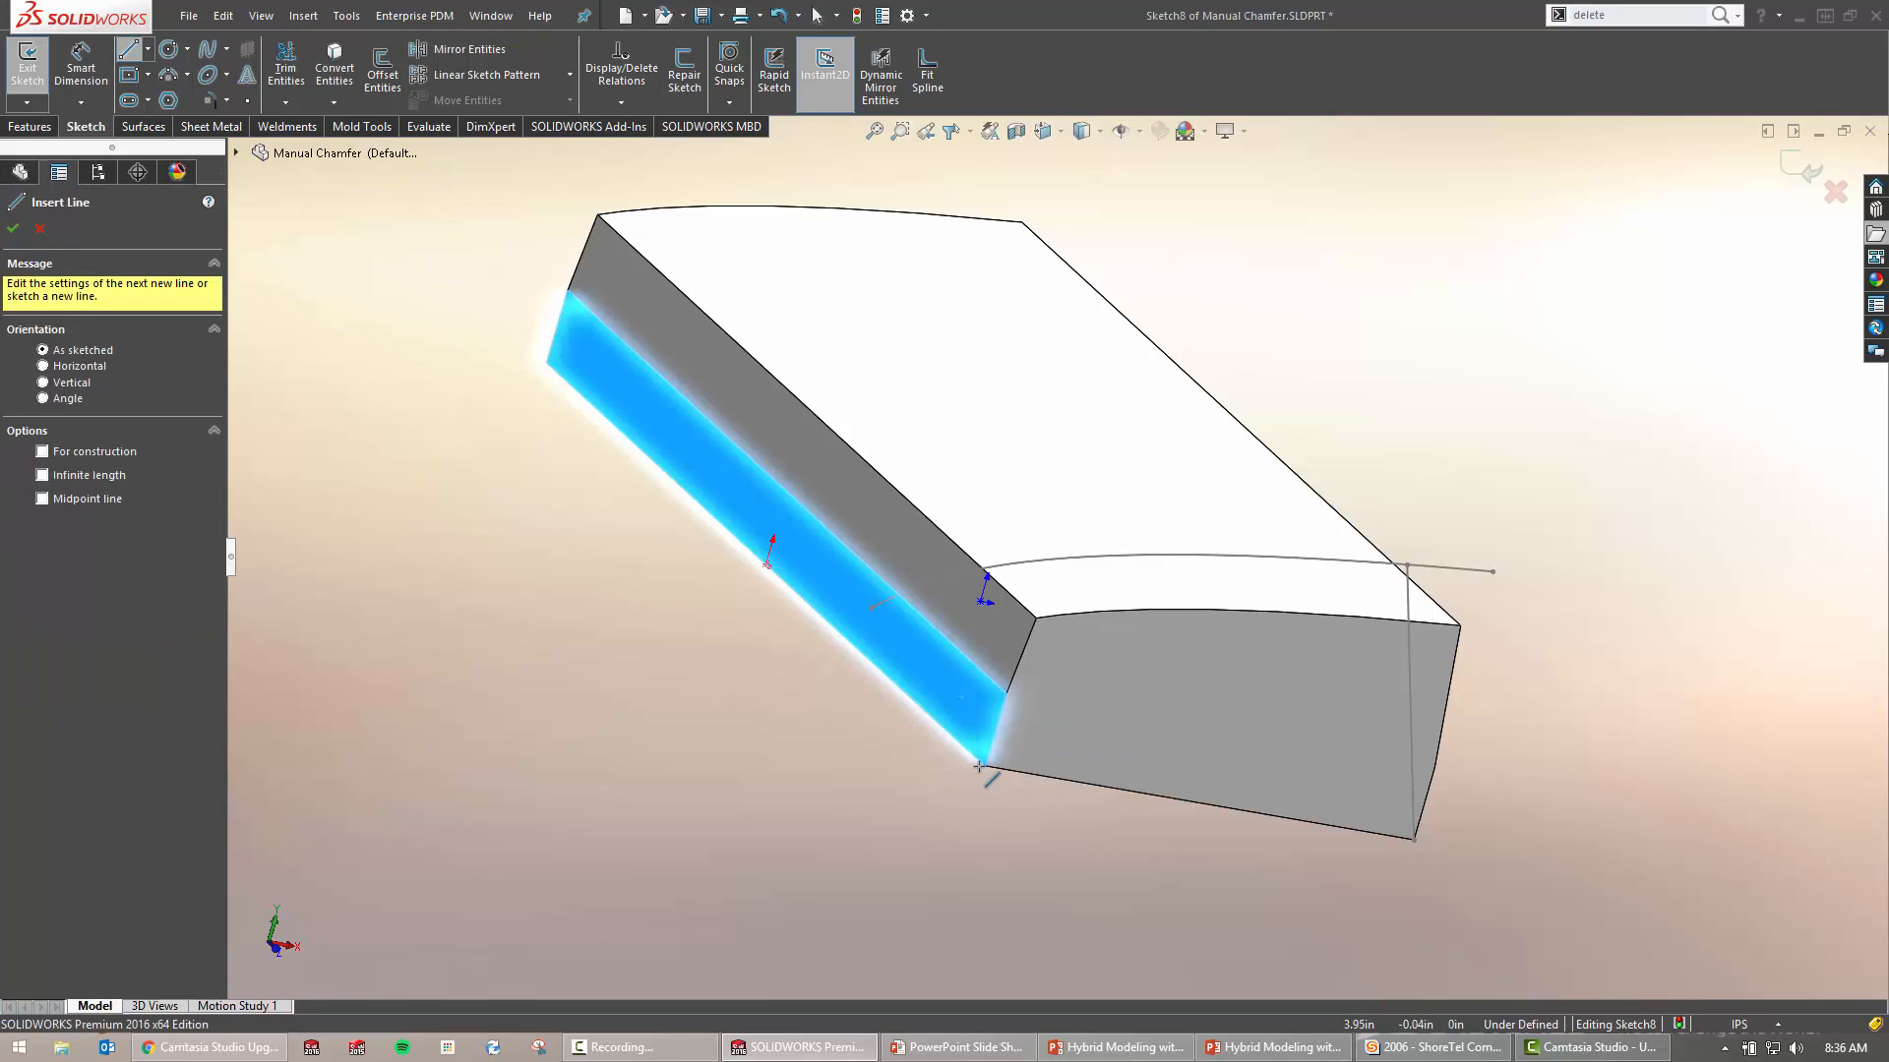
pyautogui.click(981, 765)
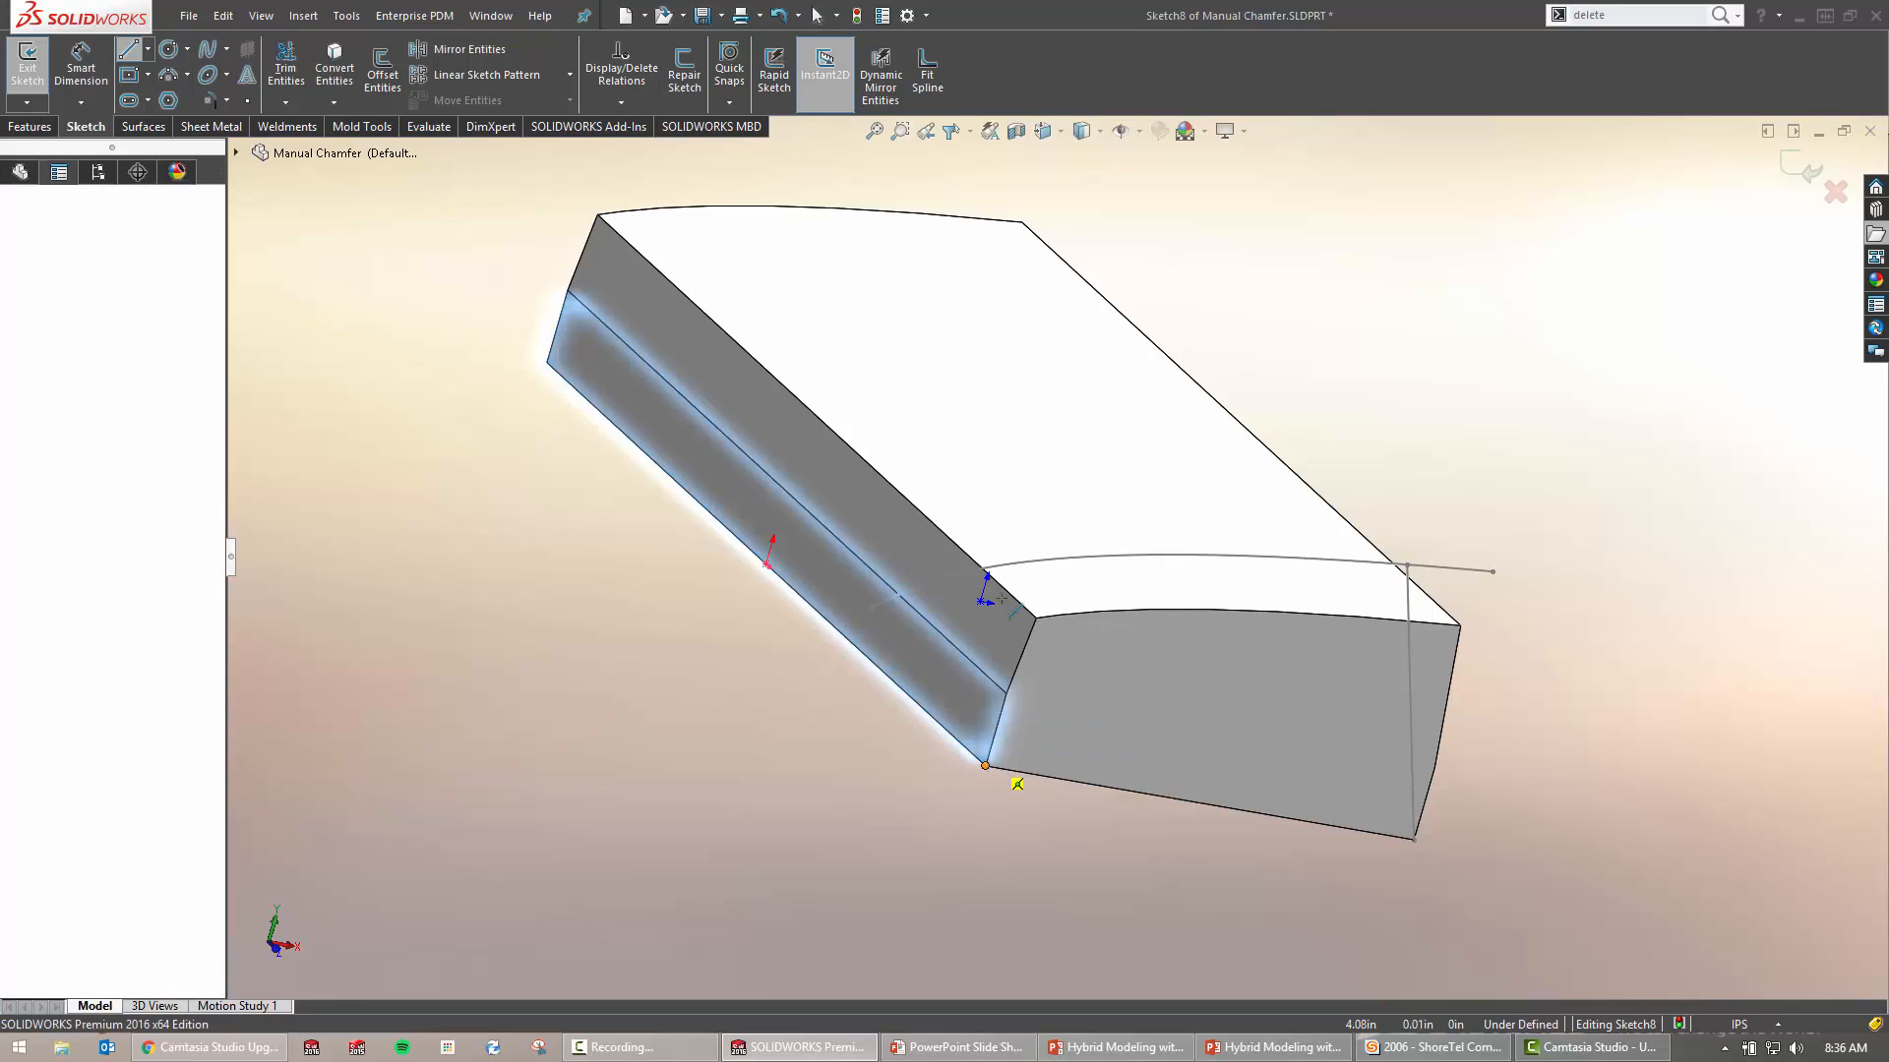
pyautogui.click(946, 506)
pyautogui.press('Escape')
pyautogui.click(946, 506)
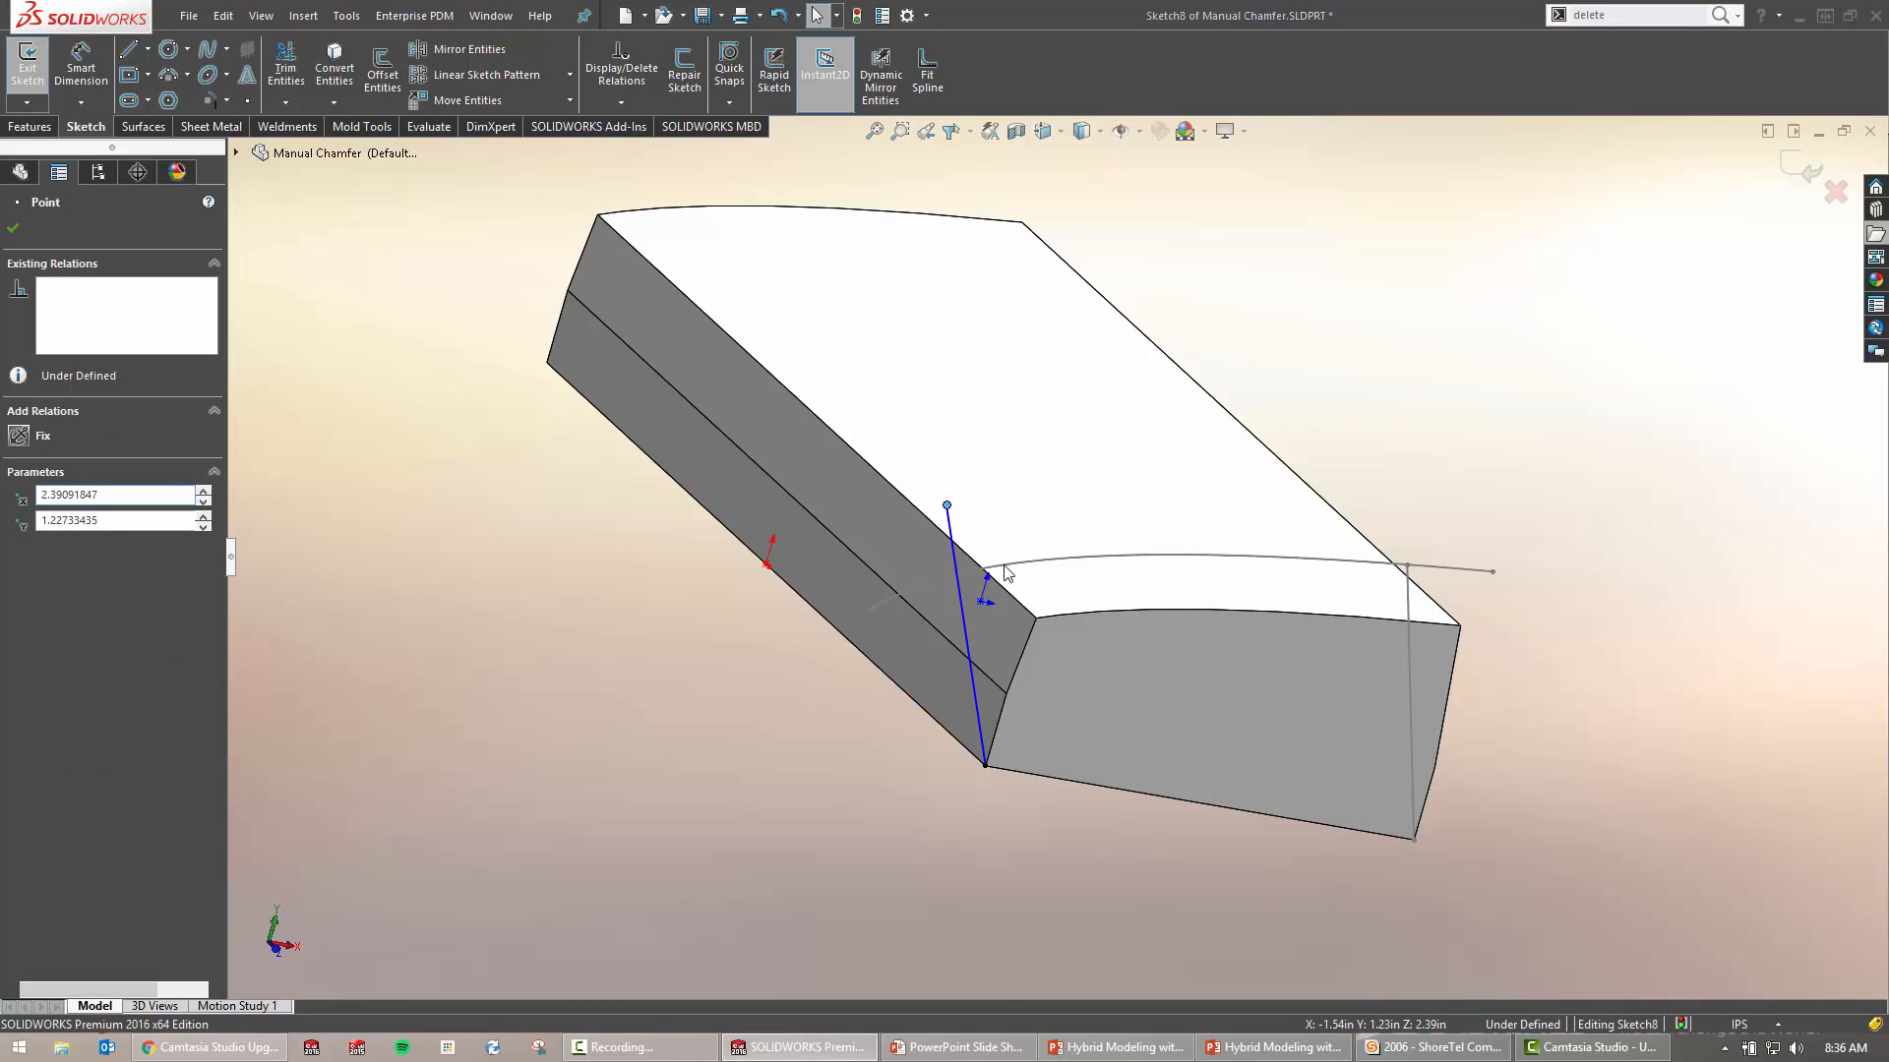
pyautogui.keyDown('ctrl'); pyautogui.click(1005, 565); pyautogui.keyUp('ctrl')
pyautogui.click(1081, 487)
pyautogui.click(713, 693)
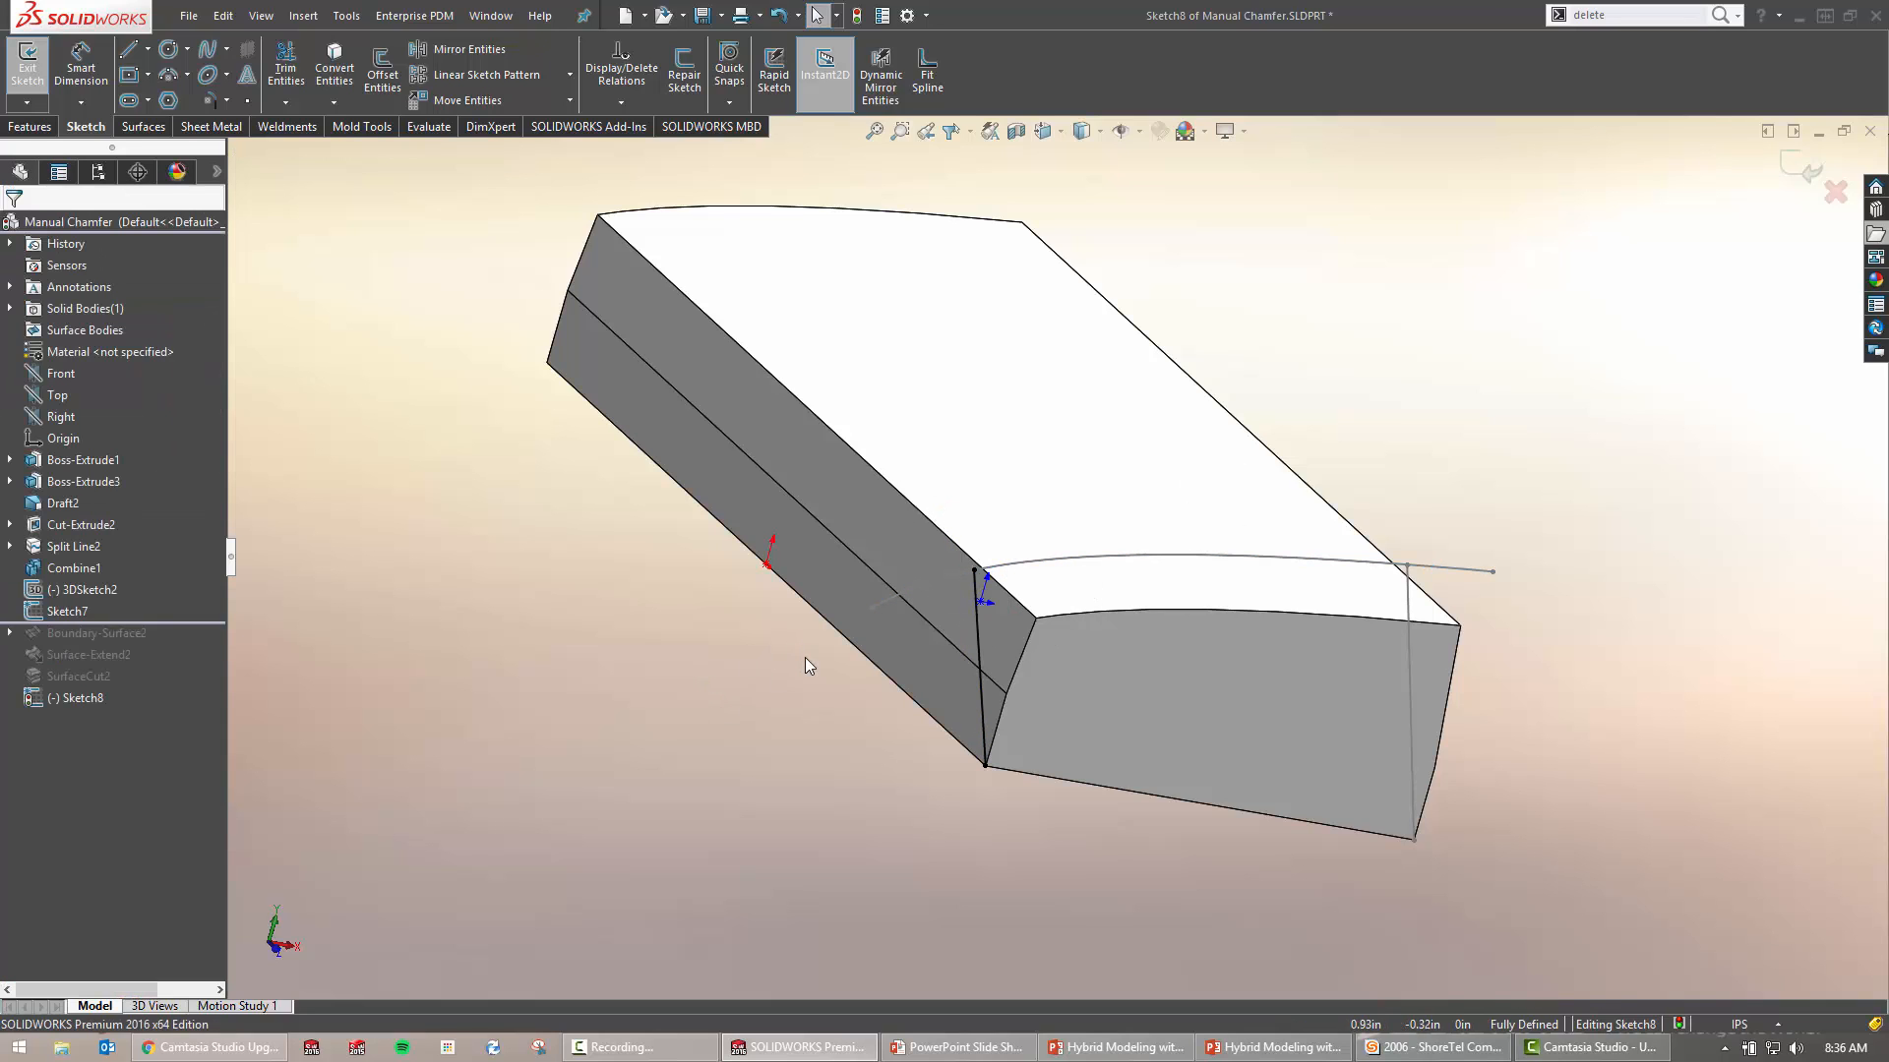
pyautogui.hotkey('ctrl', 'b')
pyautogui.click(799, 743)
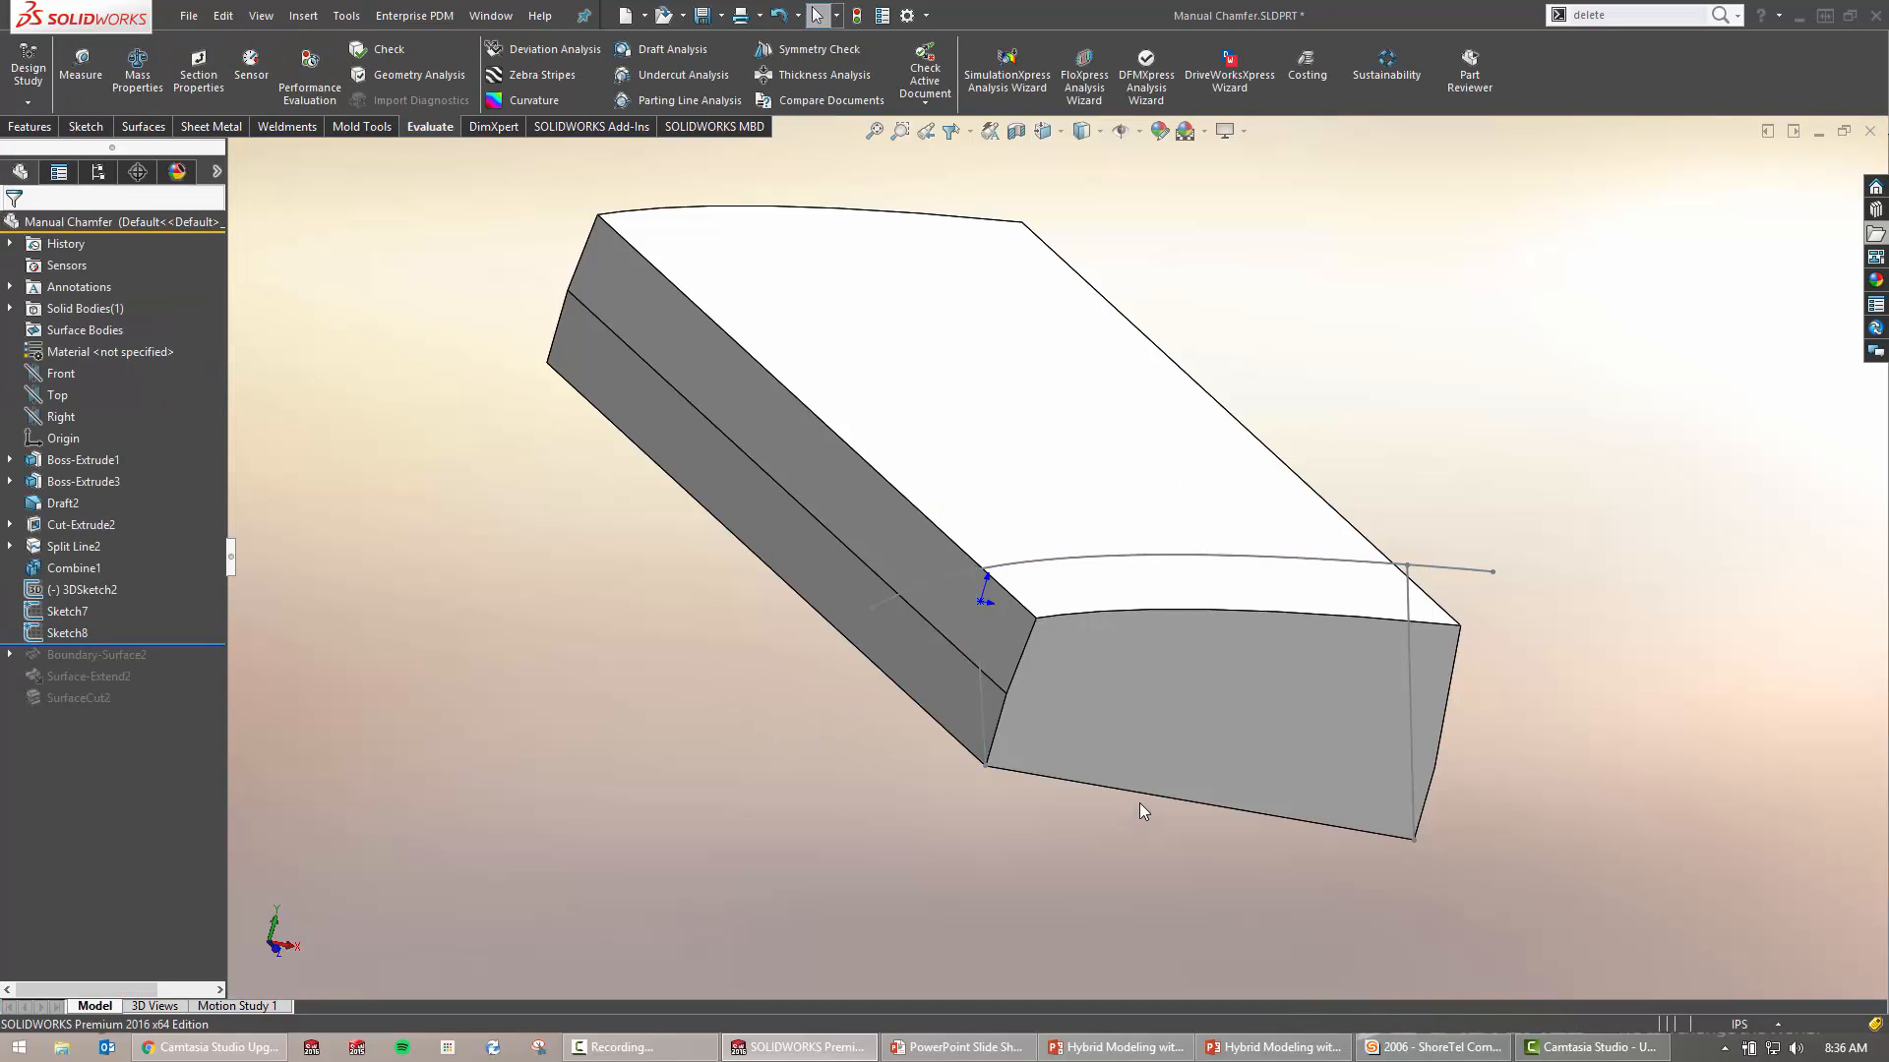
# Start a Boundary Surface with Sketch8 and Sketch7 as Direction 1 curves
pyautogui.moveTo(1142, 794); pyautogui.dragTo(1043, 822, button='middle')
pyautogui.press('s')
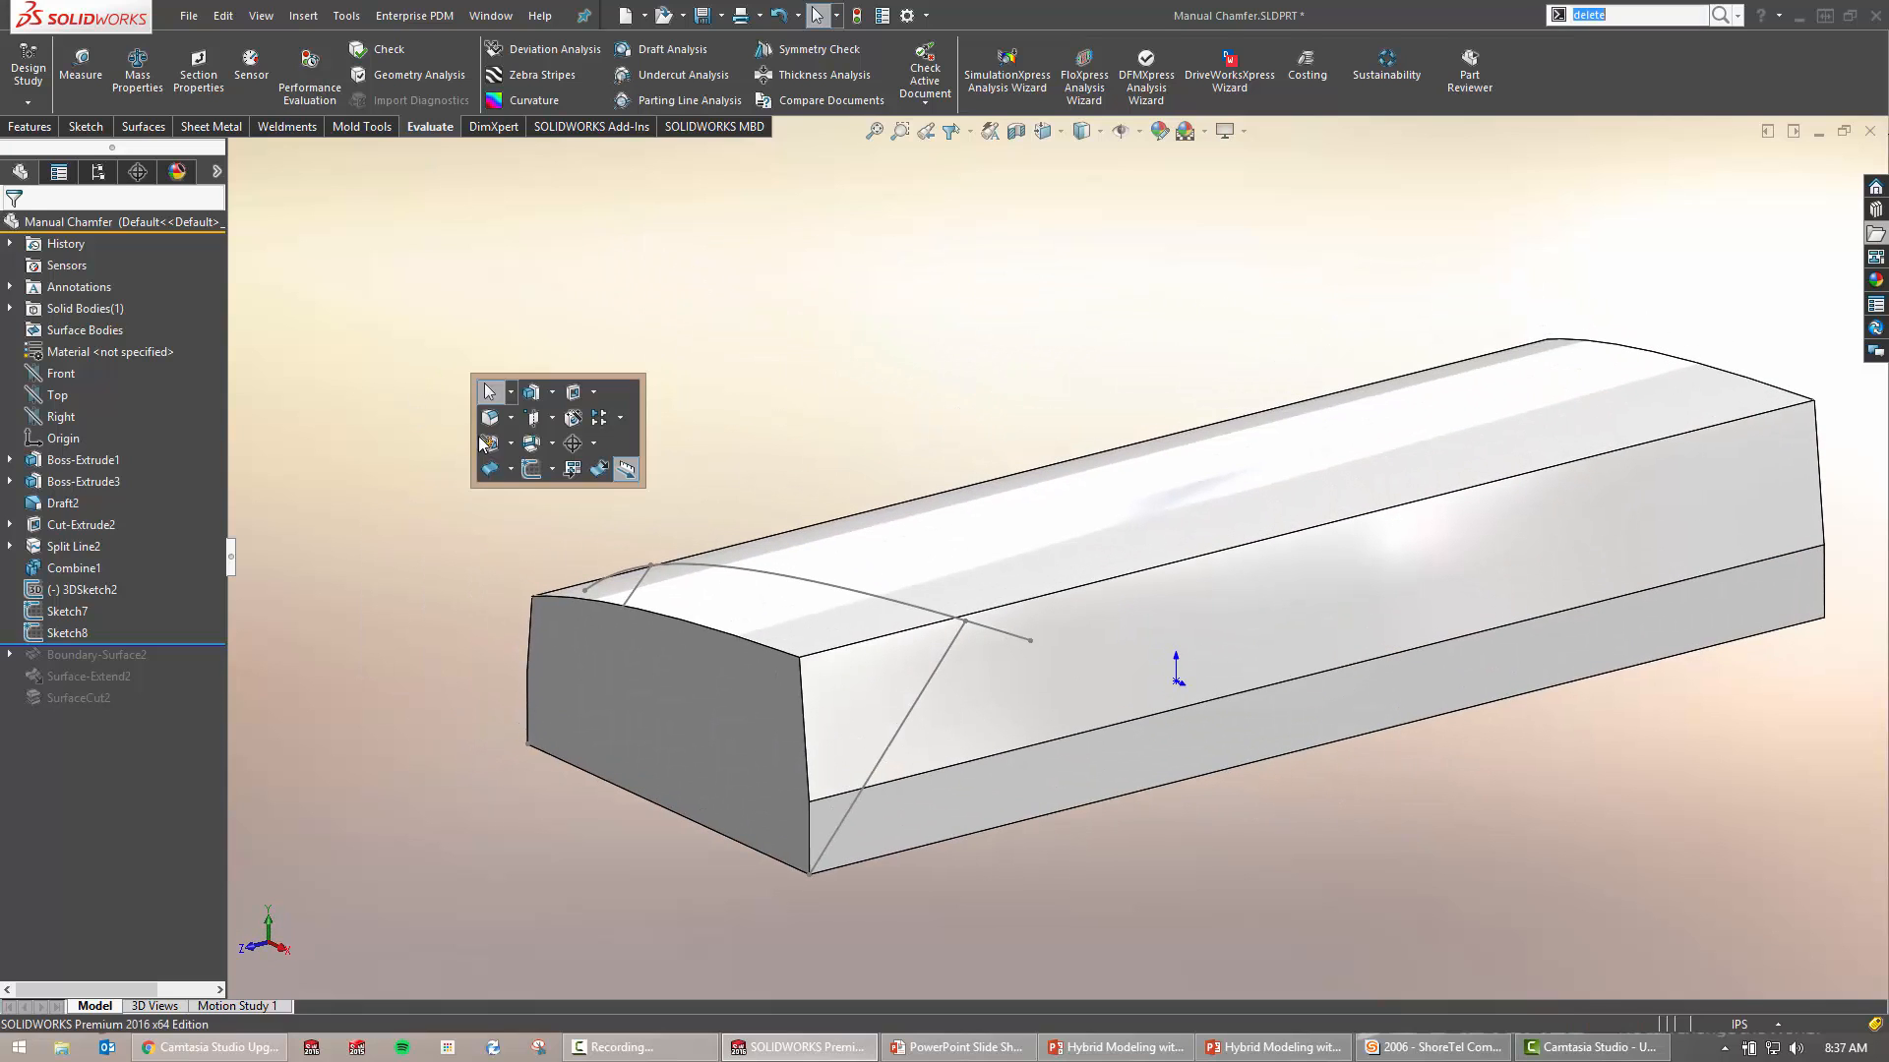
pyautogui.click(509, 469)
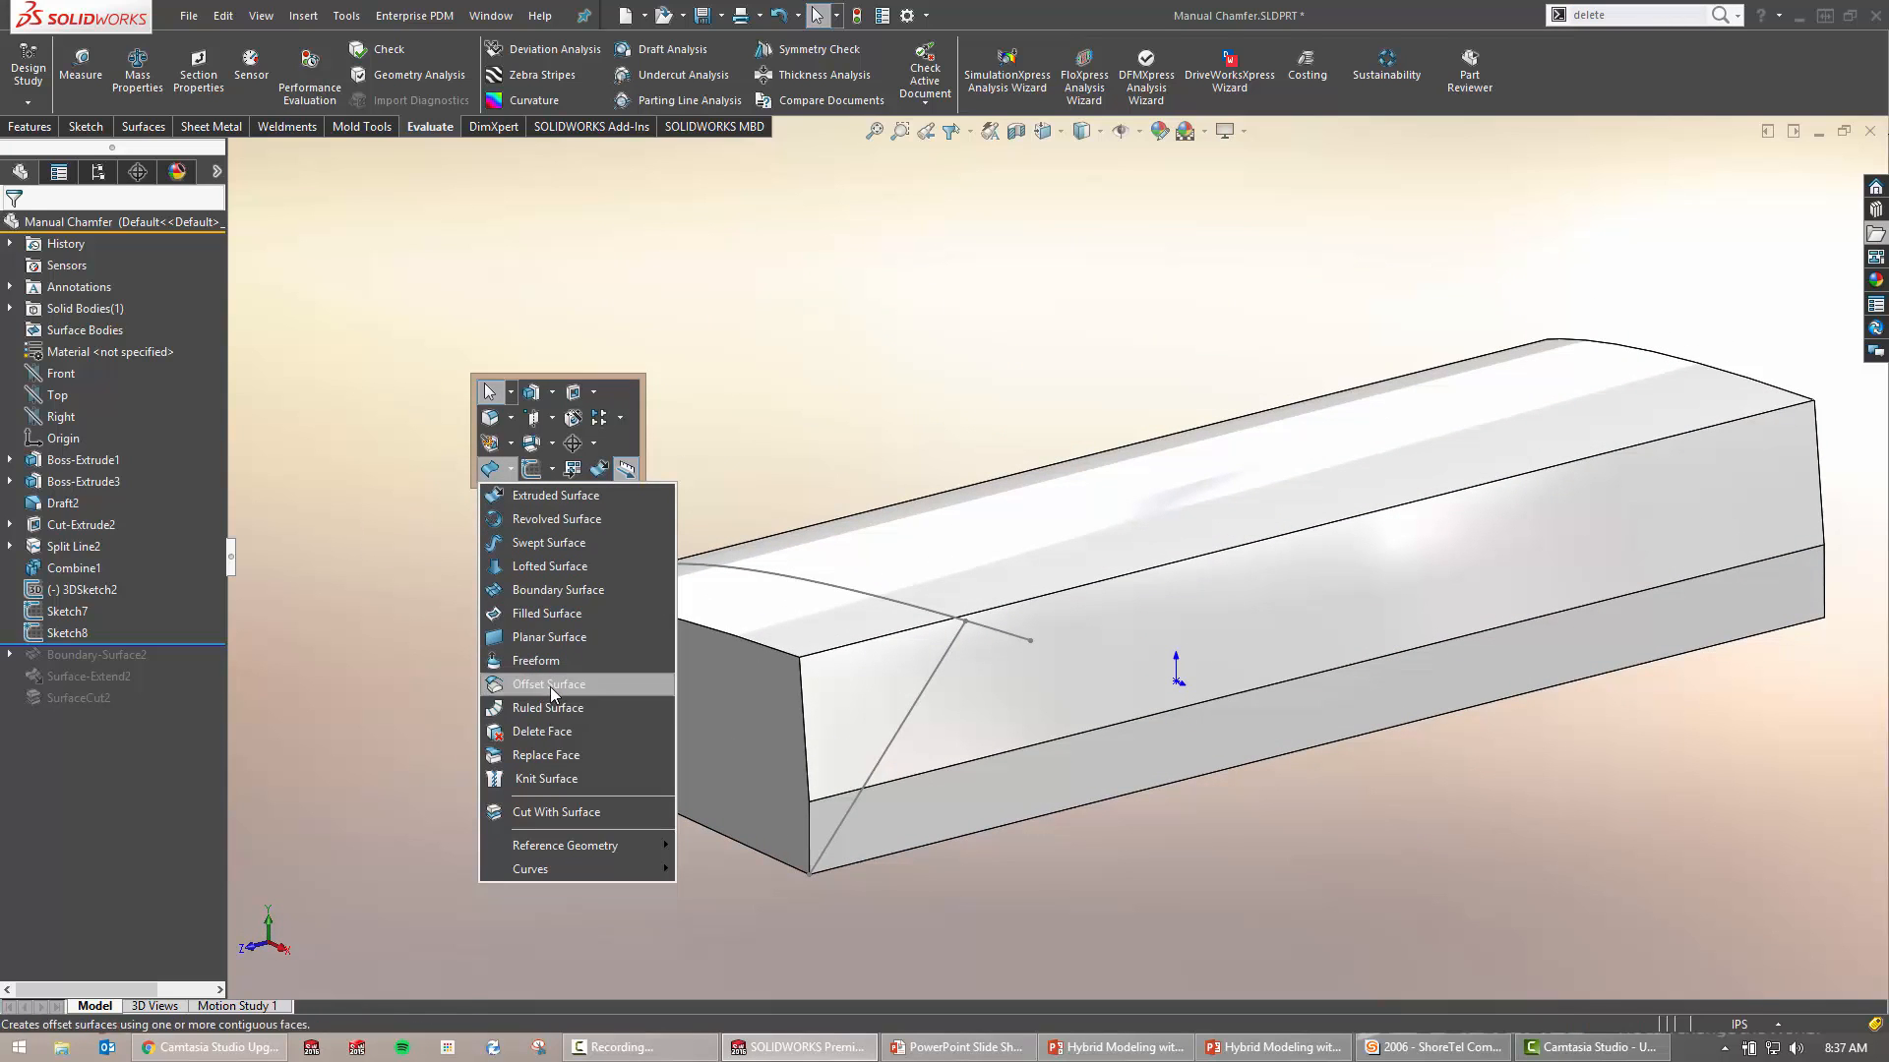
pyautogui.click(563, 592)
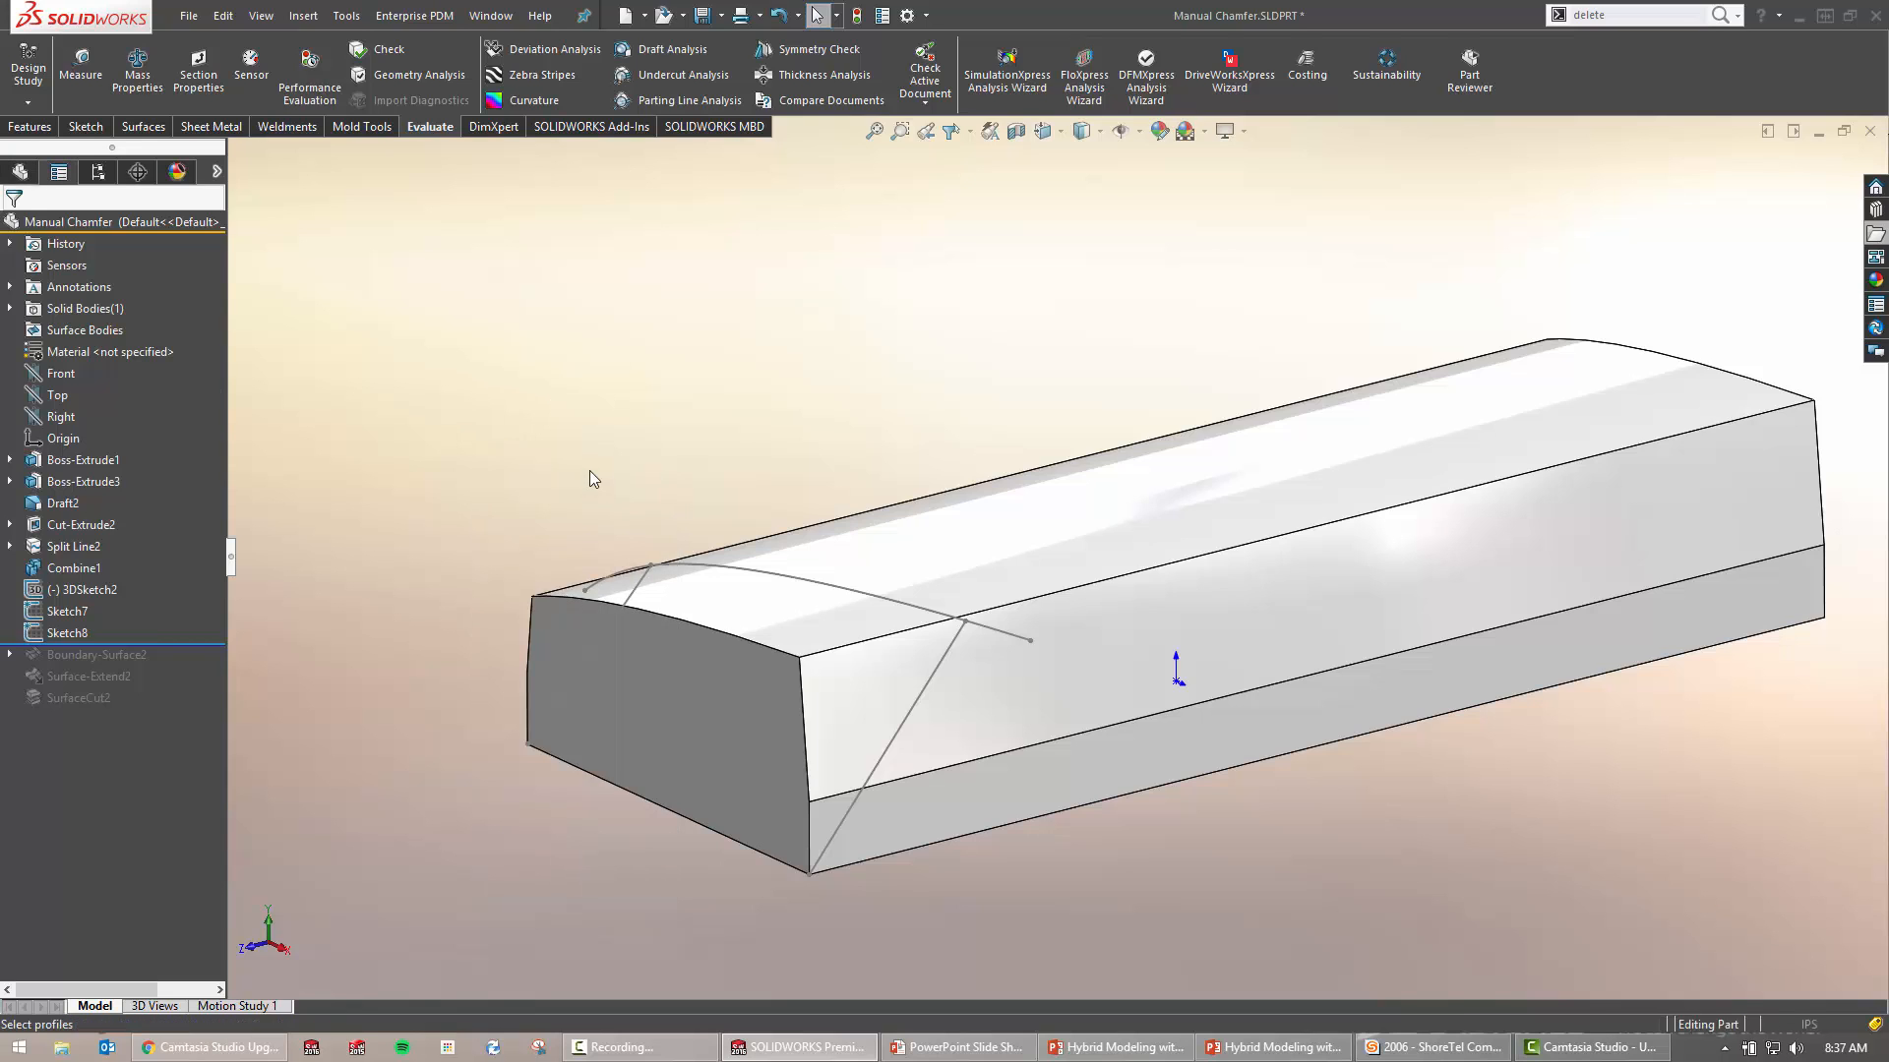
pyautogui.moveTo(588, 470); pyautogui.dragTo(626, 470, button='middle')
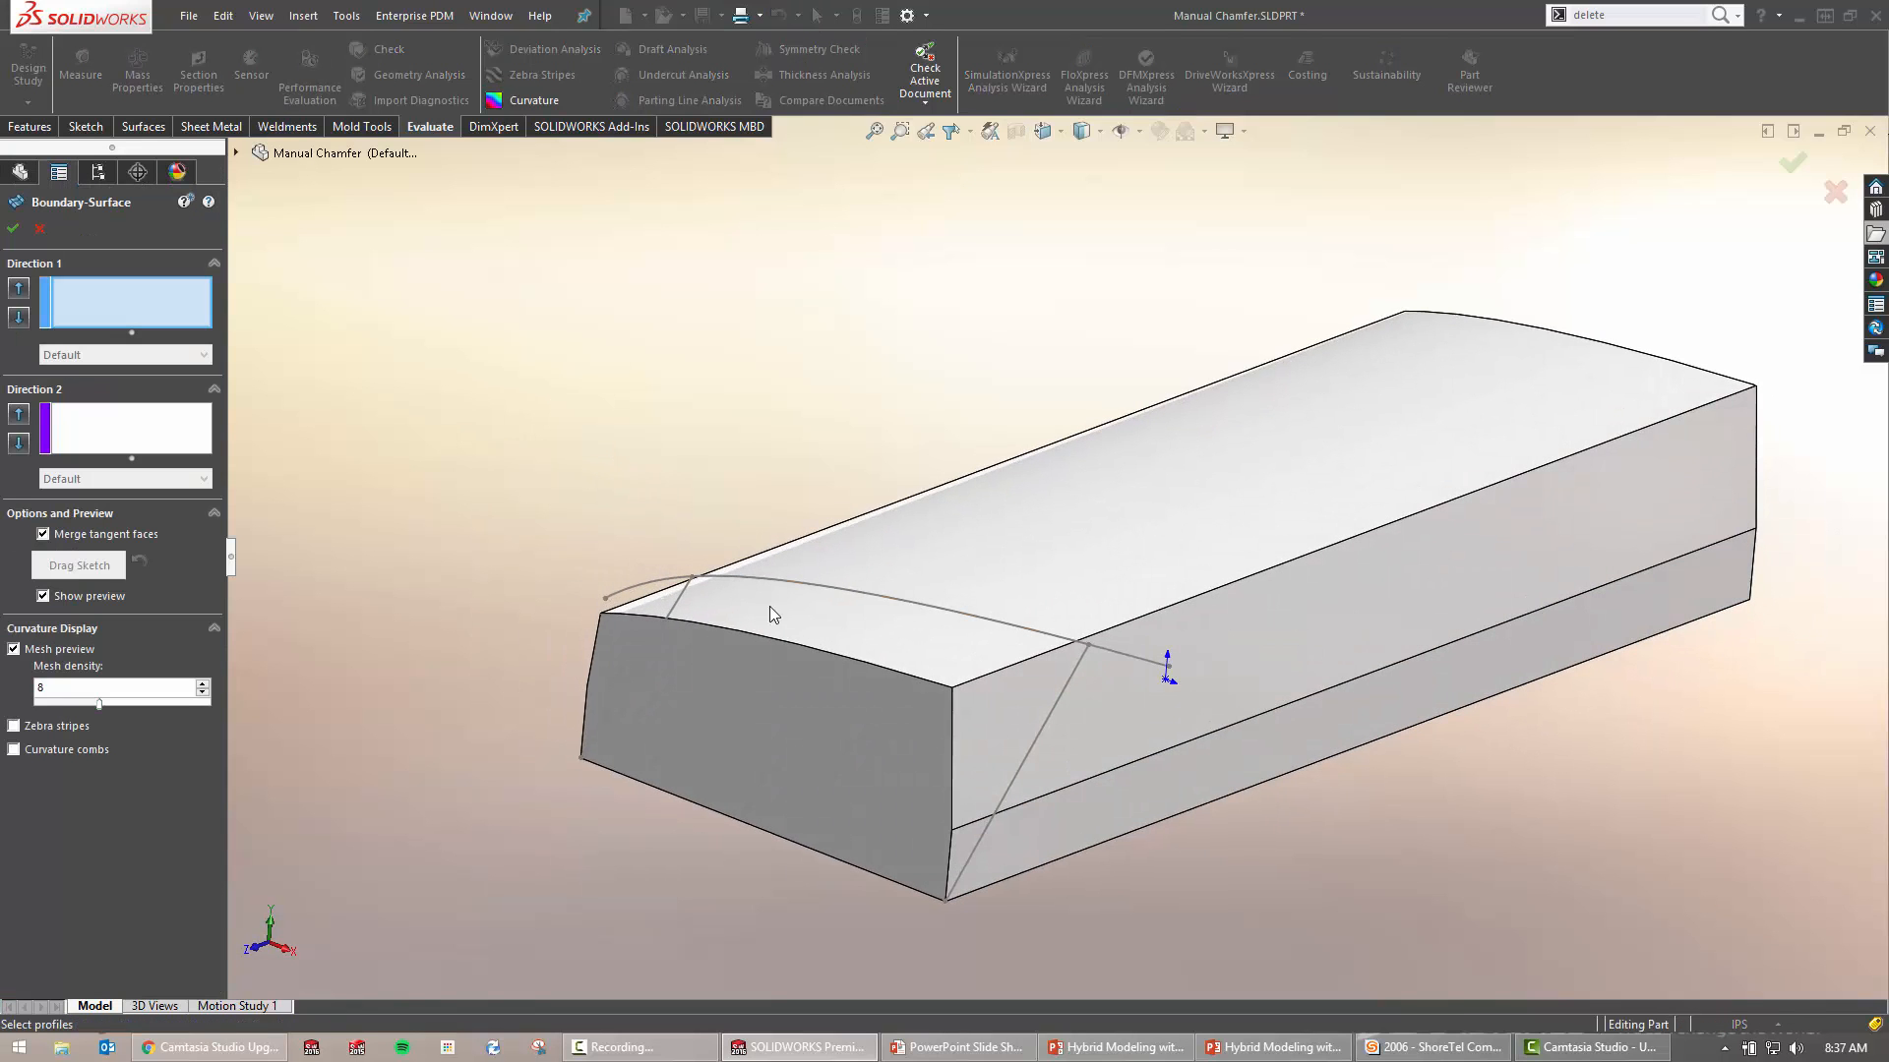
pyautogui.click(682, 593)
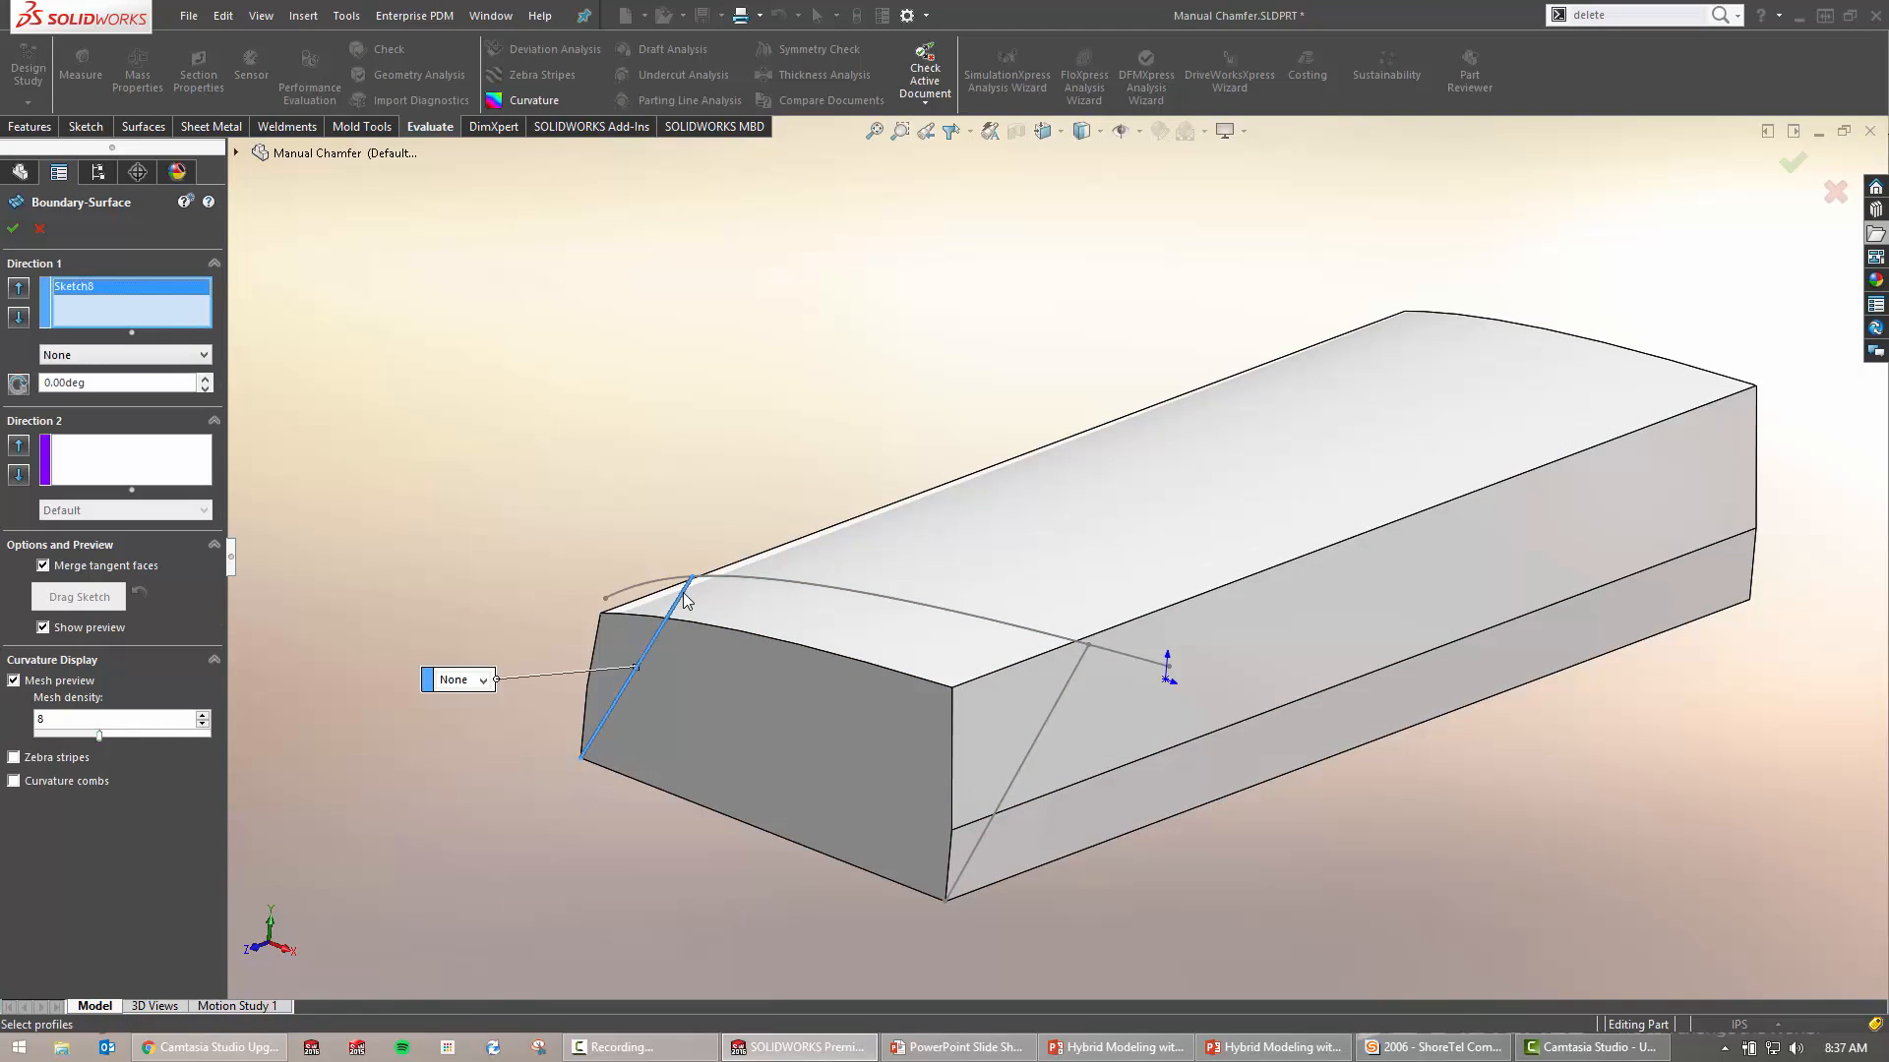
pyautogui.click(1078, 663)
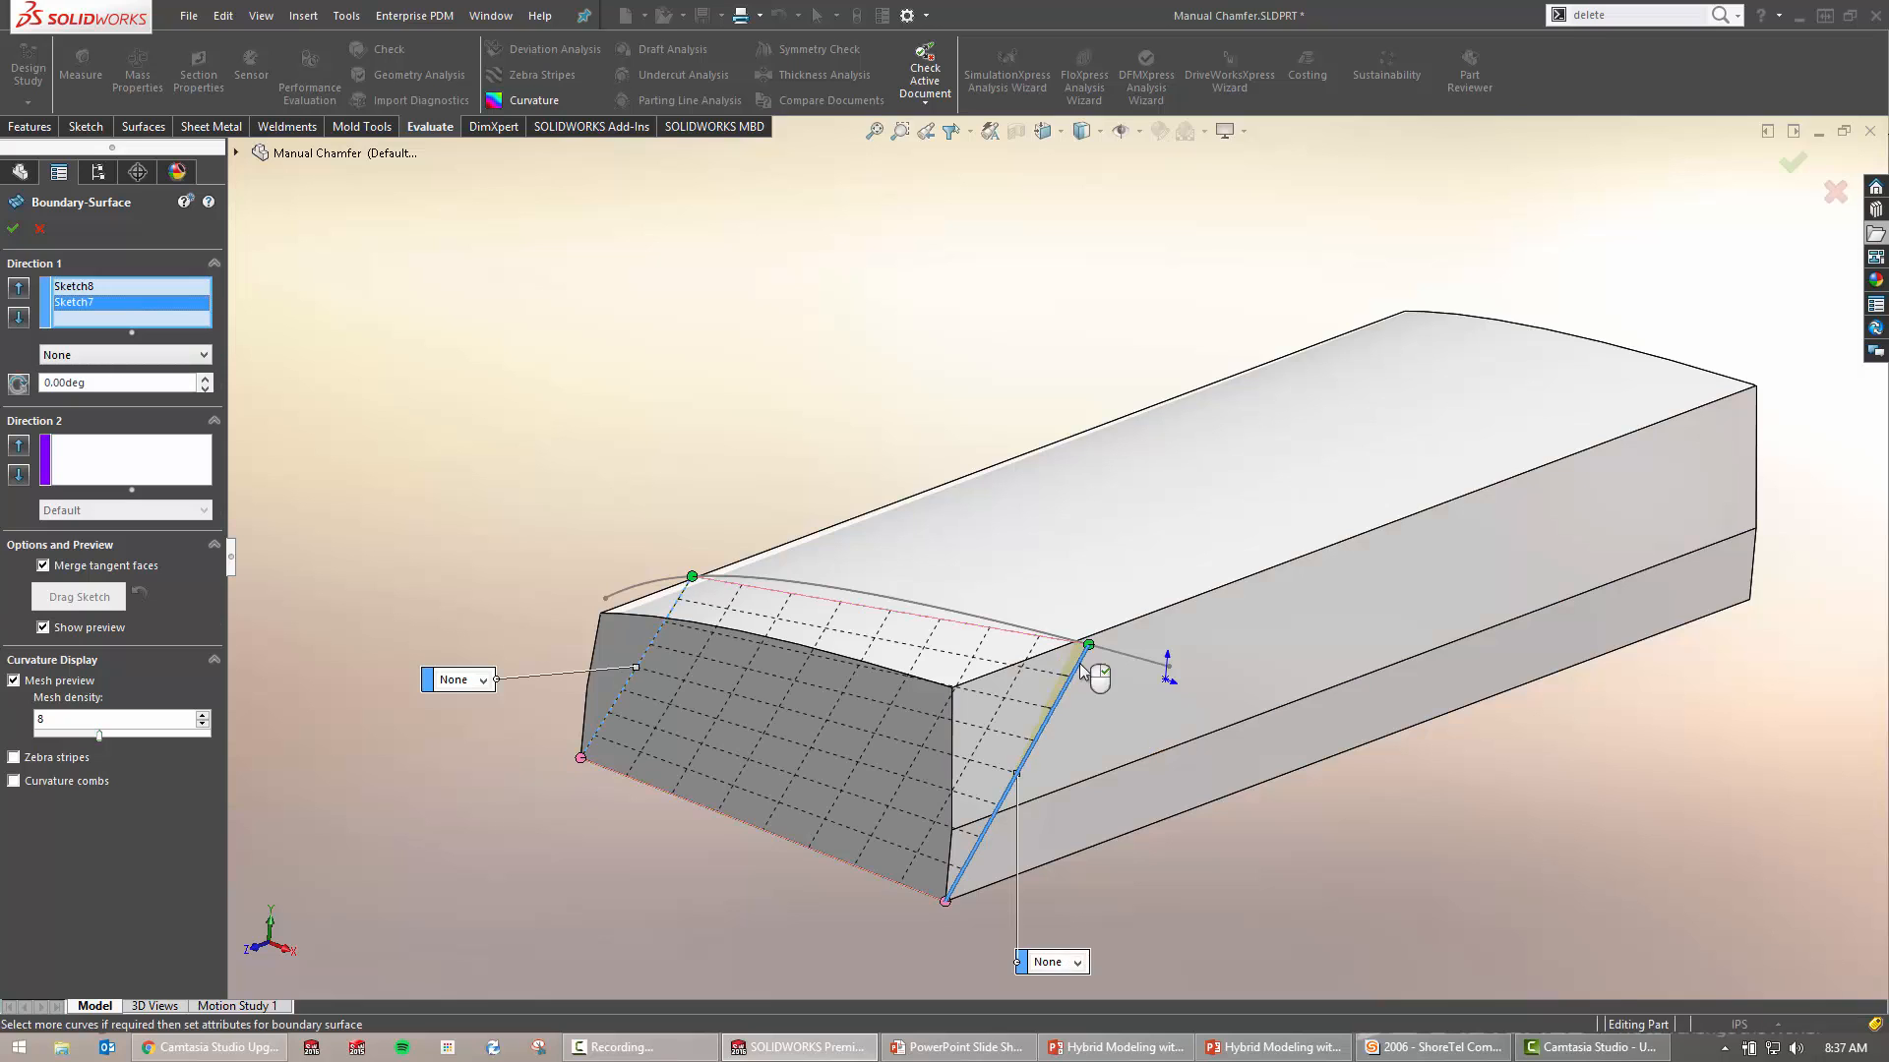
# Add 3DSketch2 and the block's bottom front edge as Direction 2 curves and accept the surface
pyautogui.click(173, 463)
pyautogui.click(798, 582)
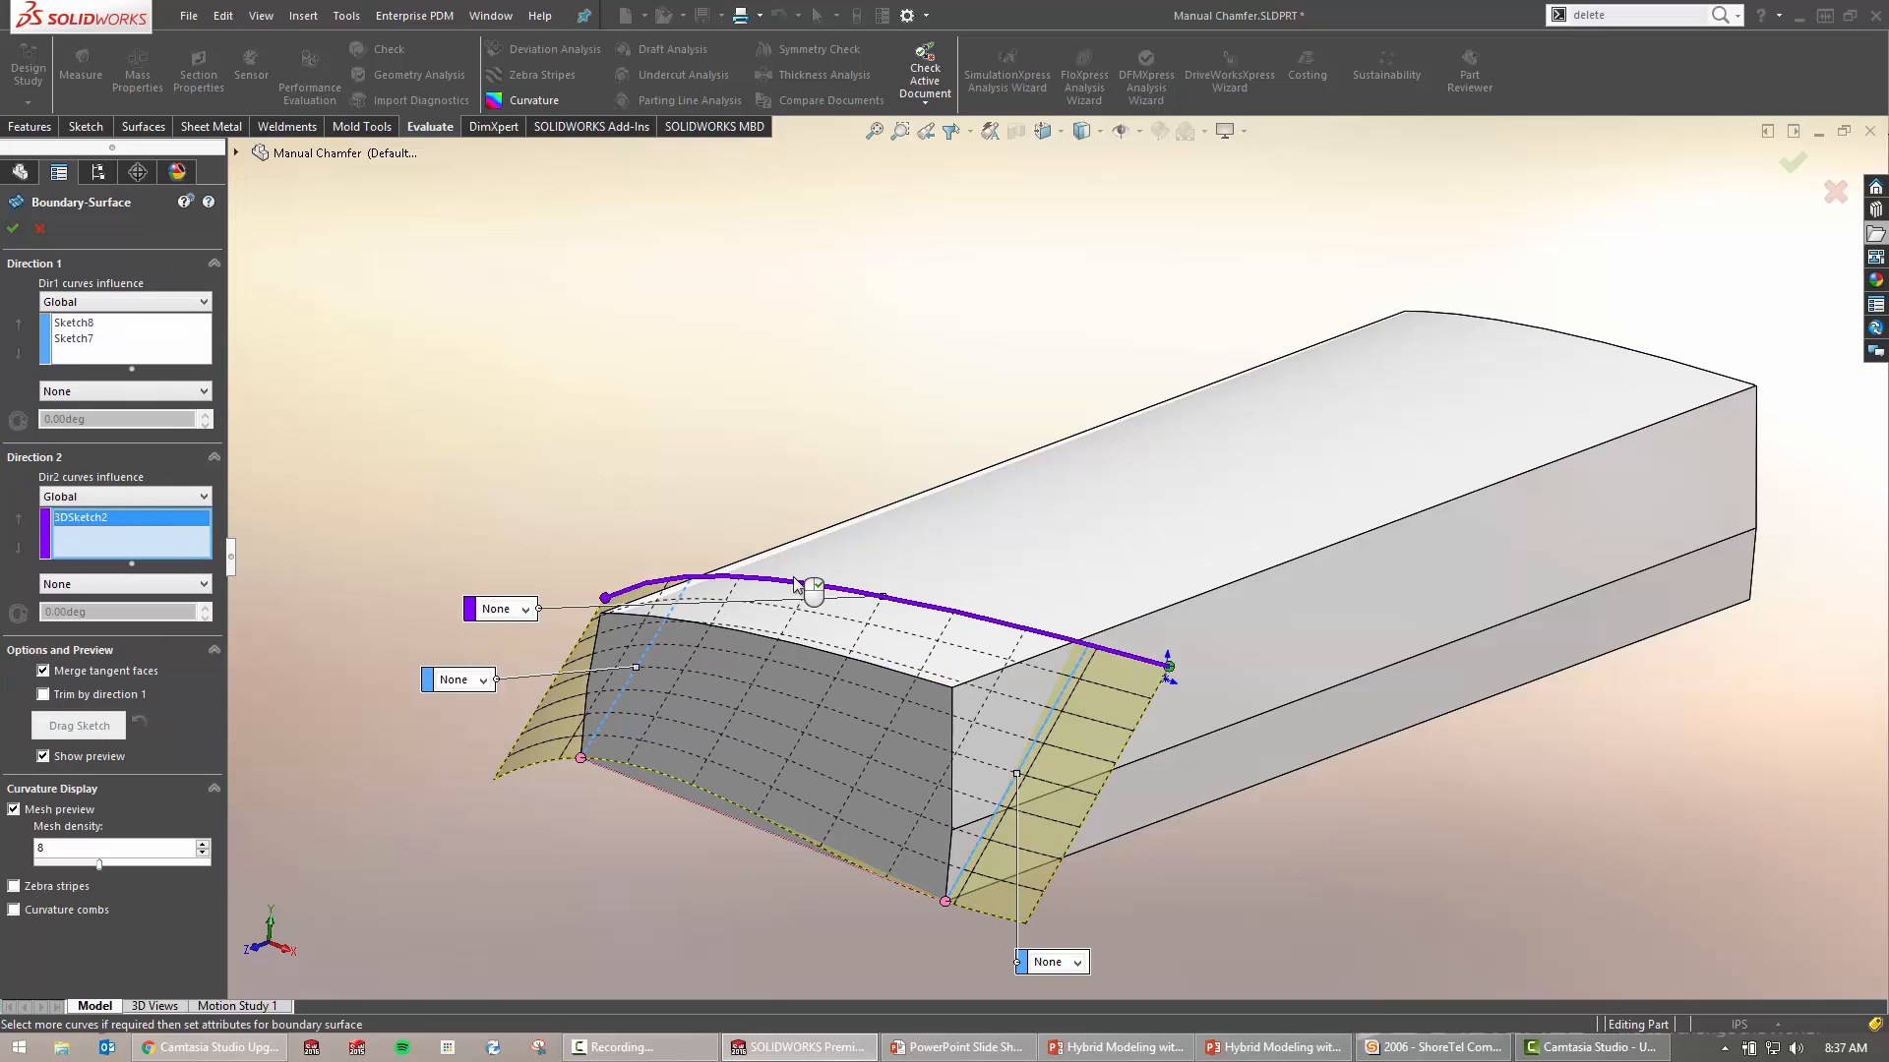
pyautogui.moveTo(1075, 674); pyautogui.dragTo(1431, 700, button='middle')
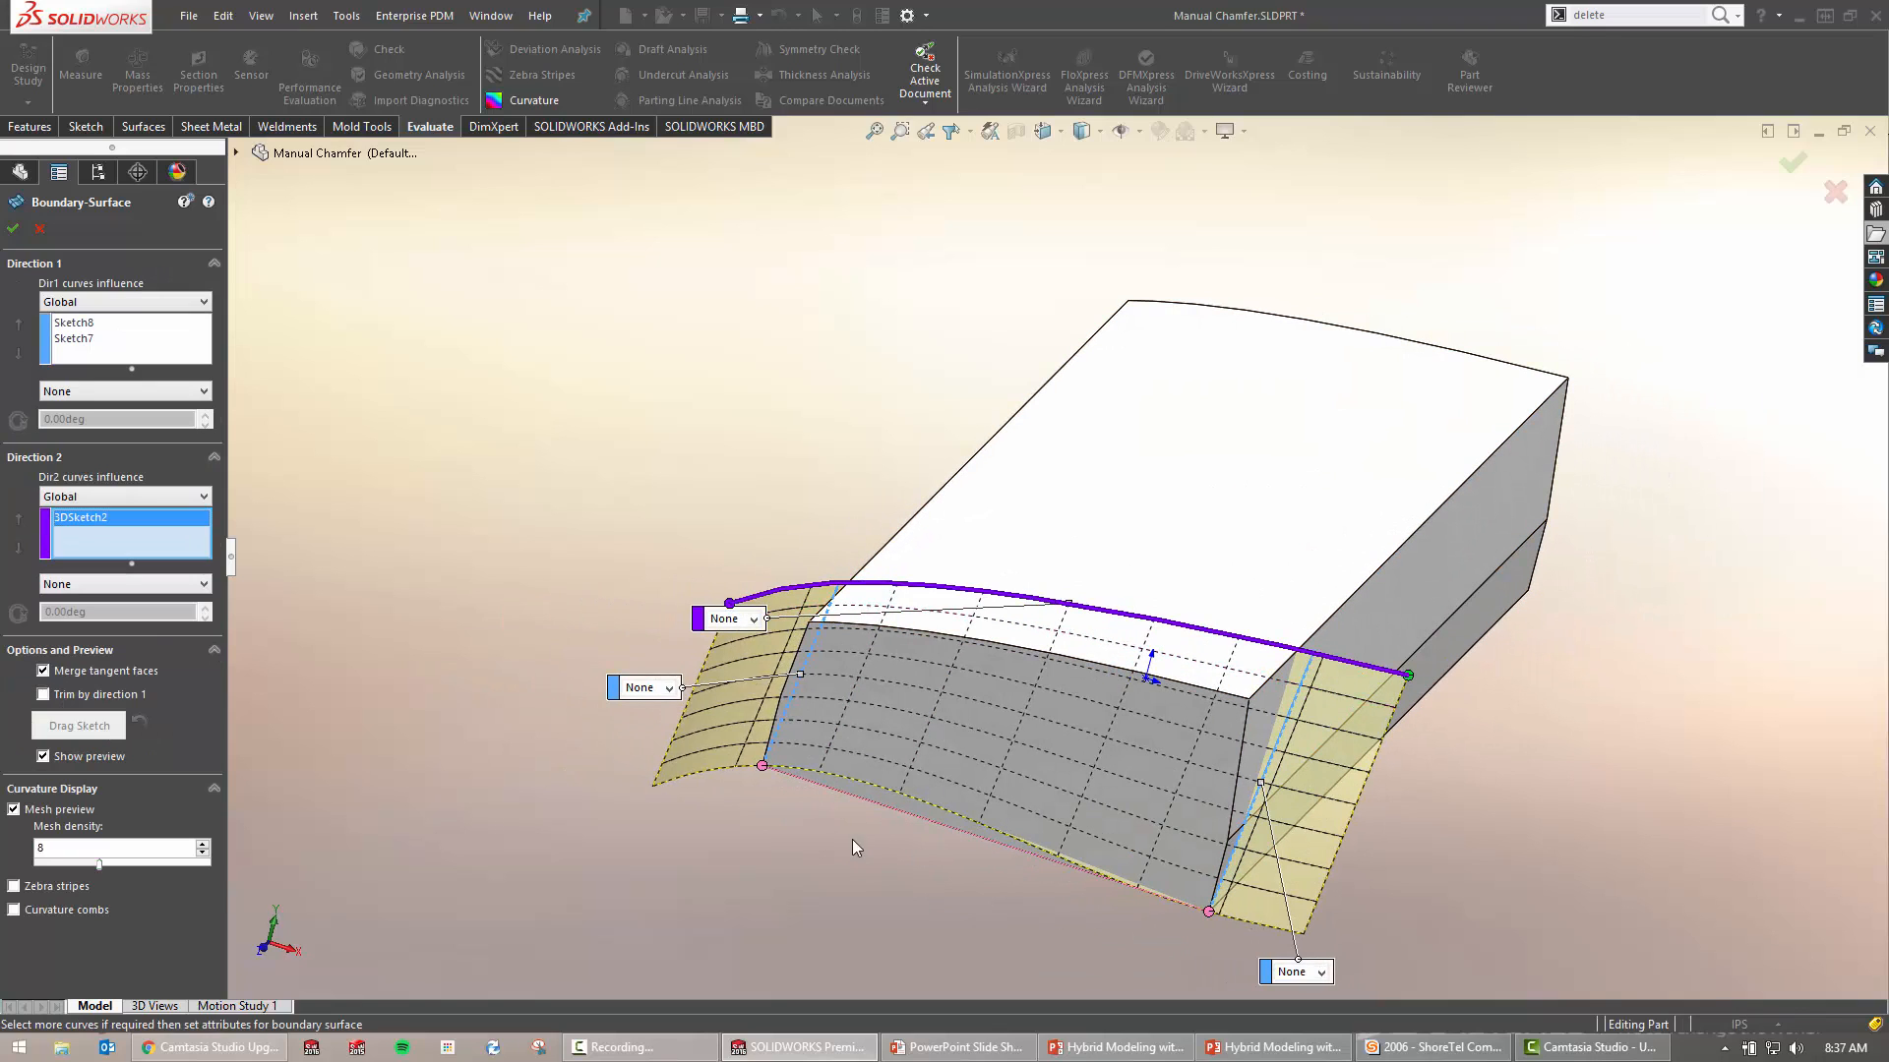
pyautogui.click(860, 799)
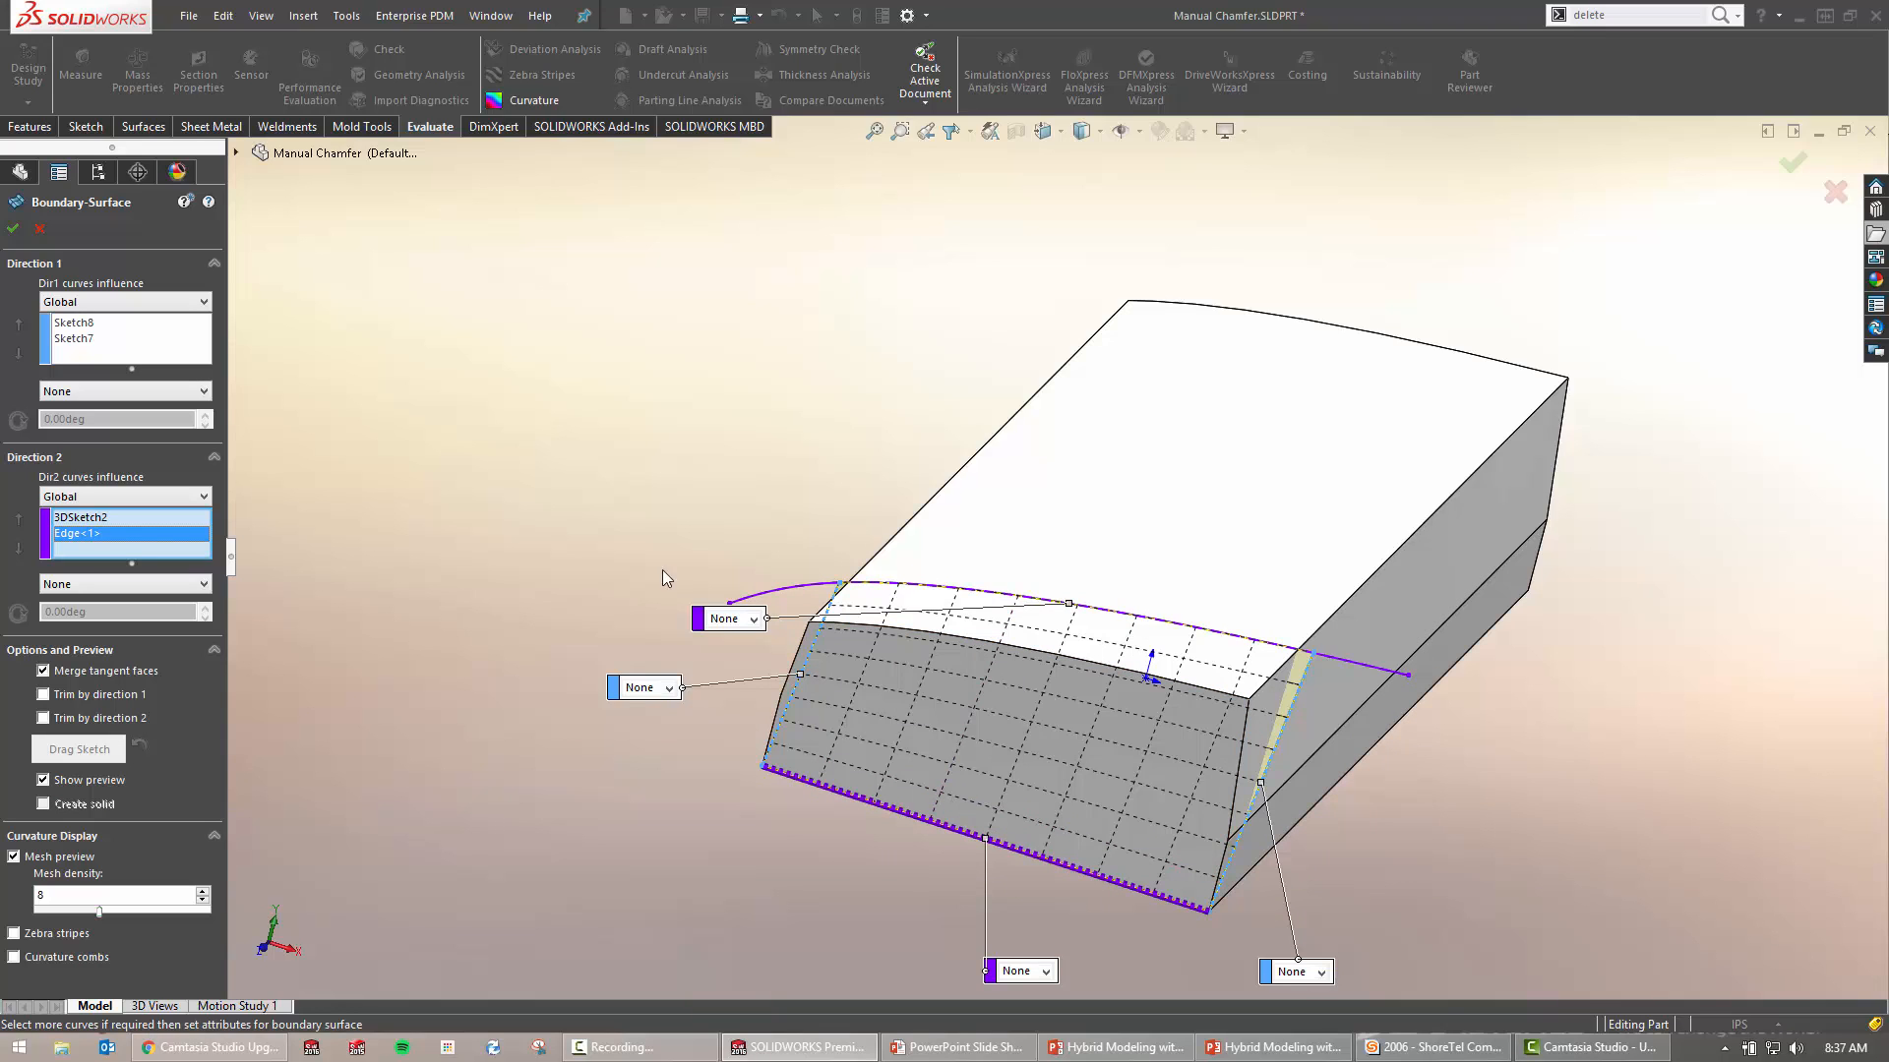
pyautogui.moveTo(474, 468); pyautogui.dragTo(698, 484, button='right')
pyautogui.moveTo(709, 498); pyautogui.dragTo(630, 474, button='middle')
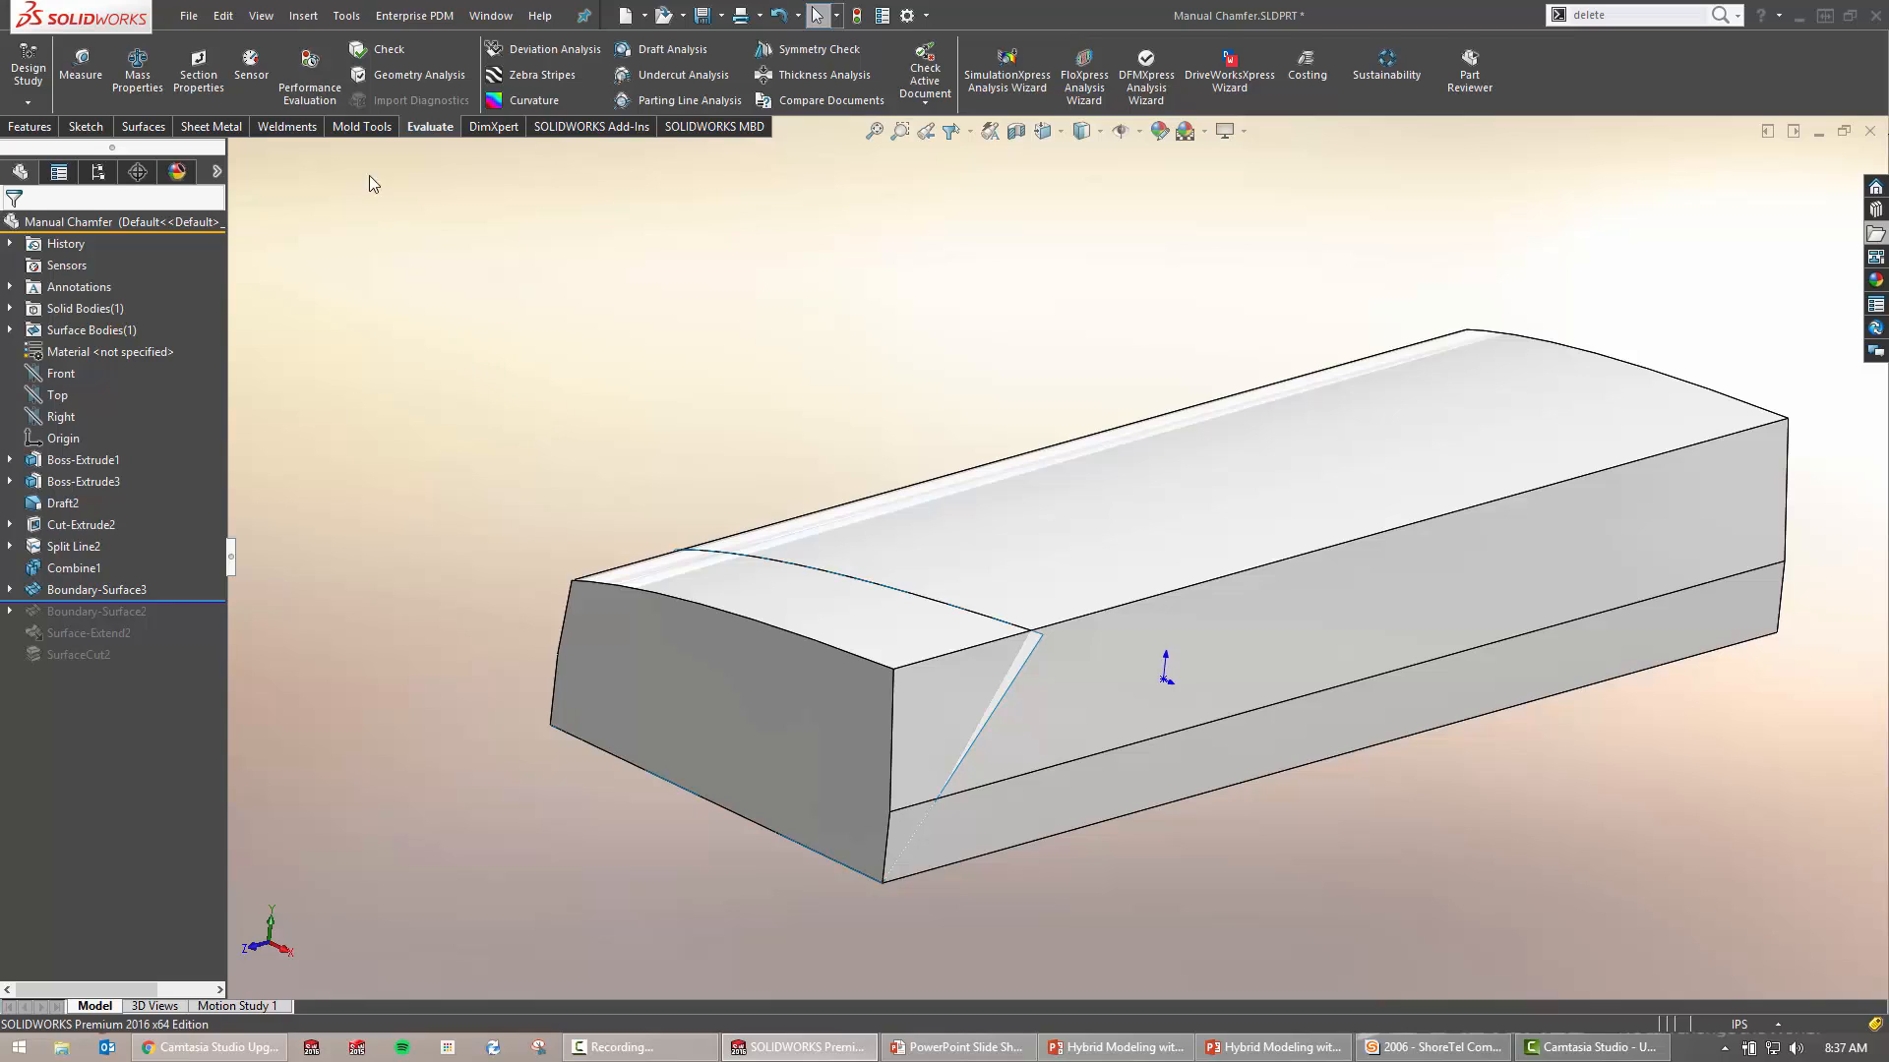
pyautogui.click(303, 14)
pyautogui.moveTo(341, 75)
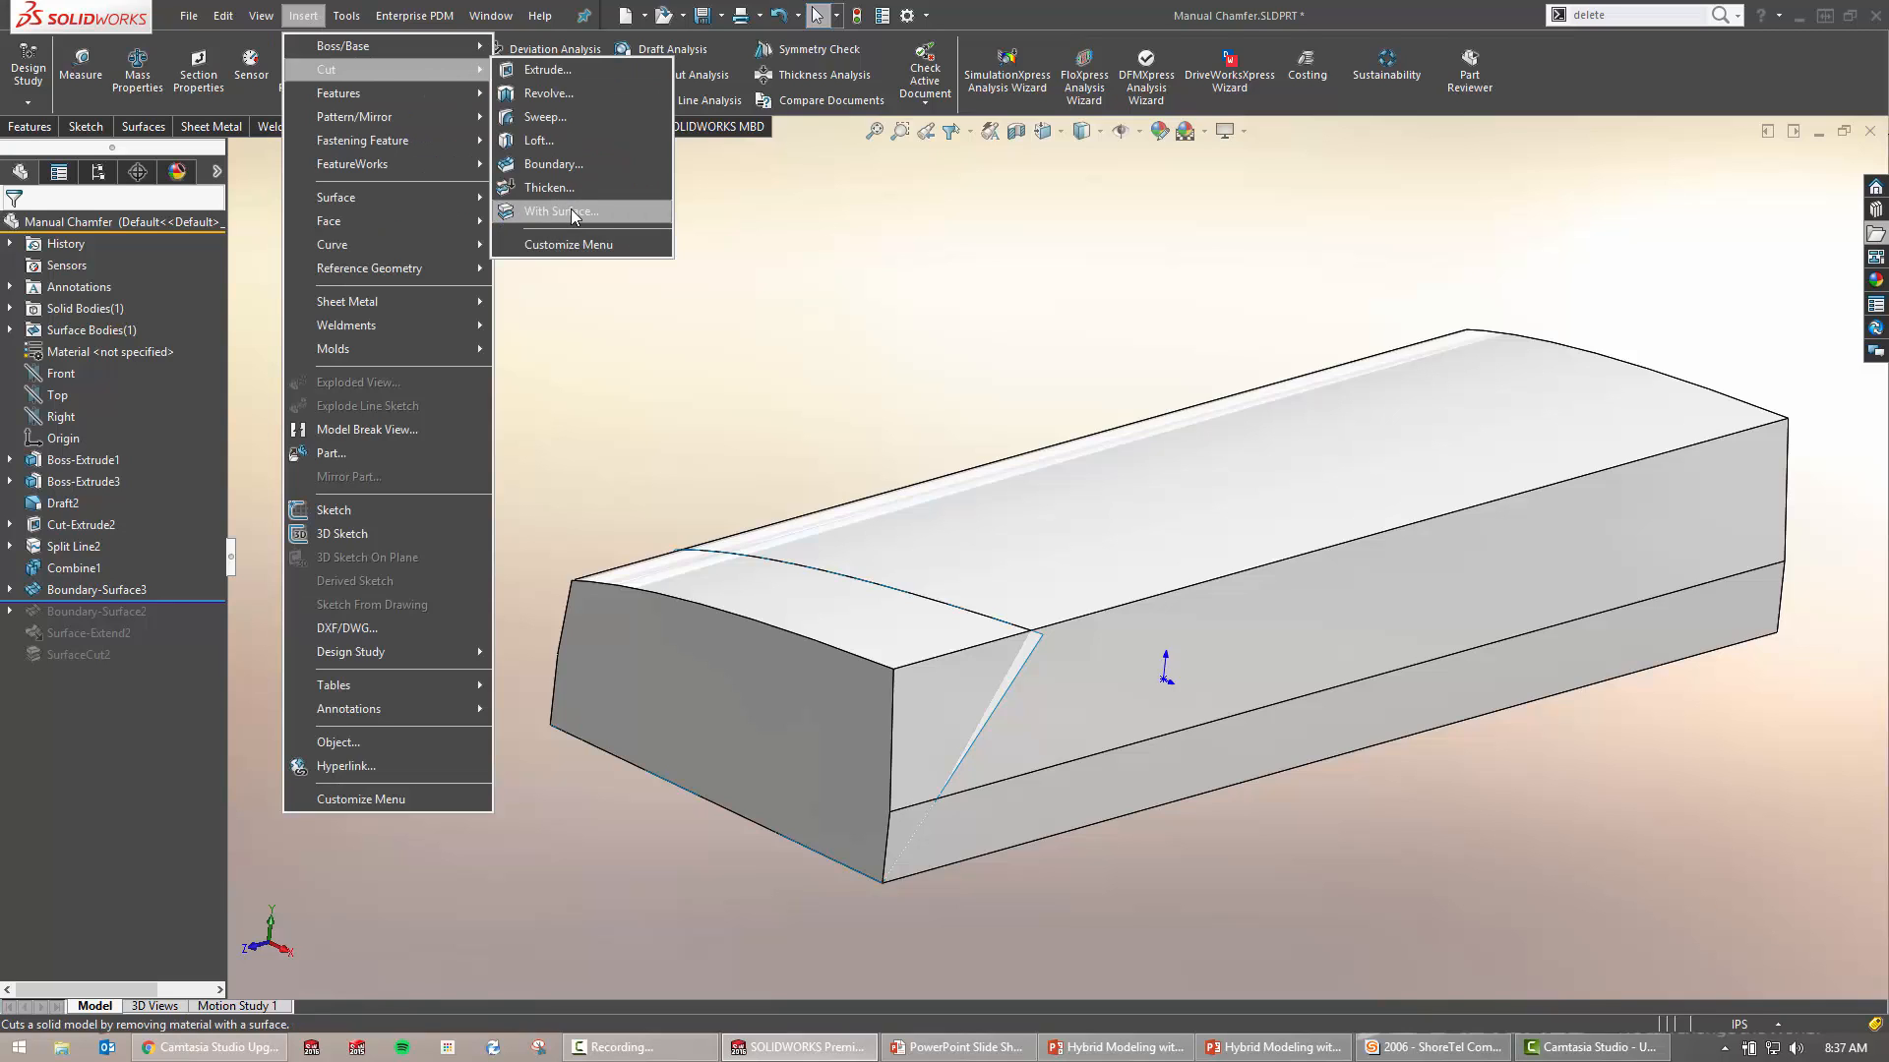
pyautogui.click(534, 398)
pyautogui.press('s')
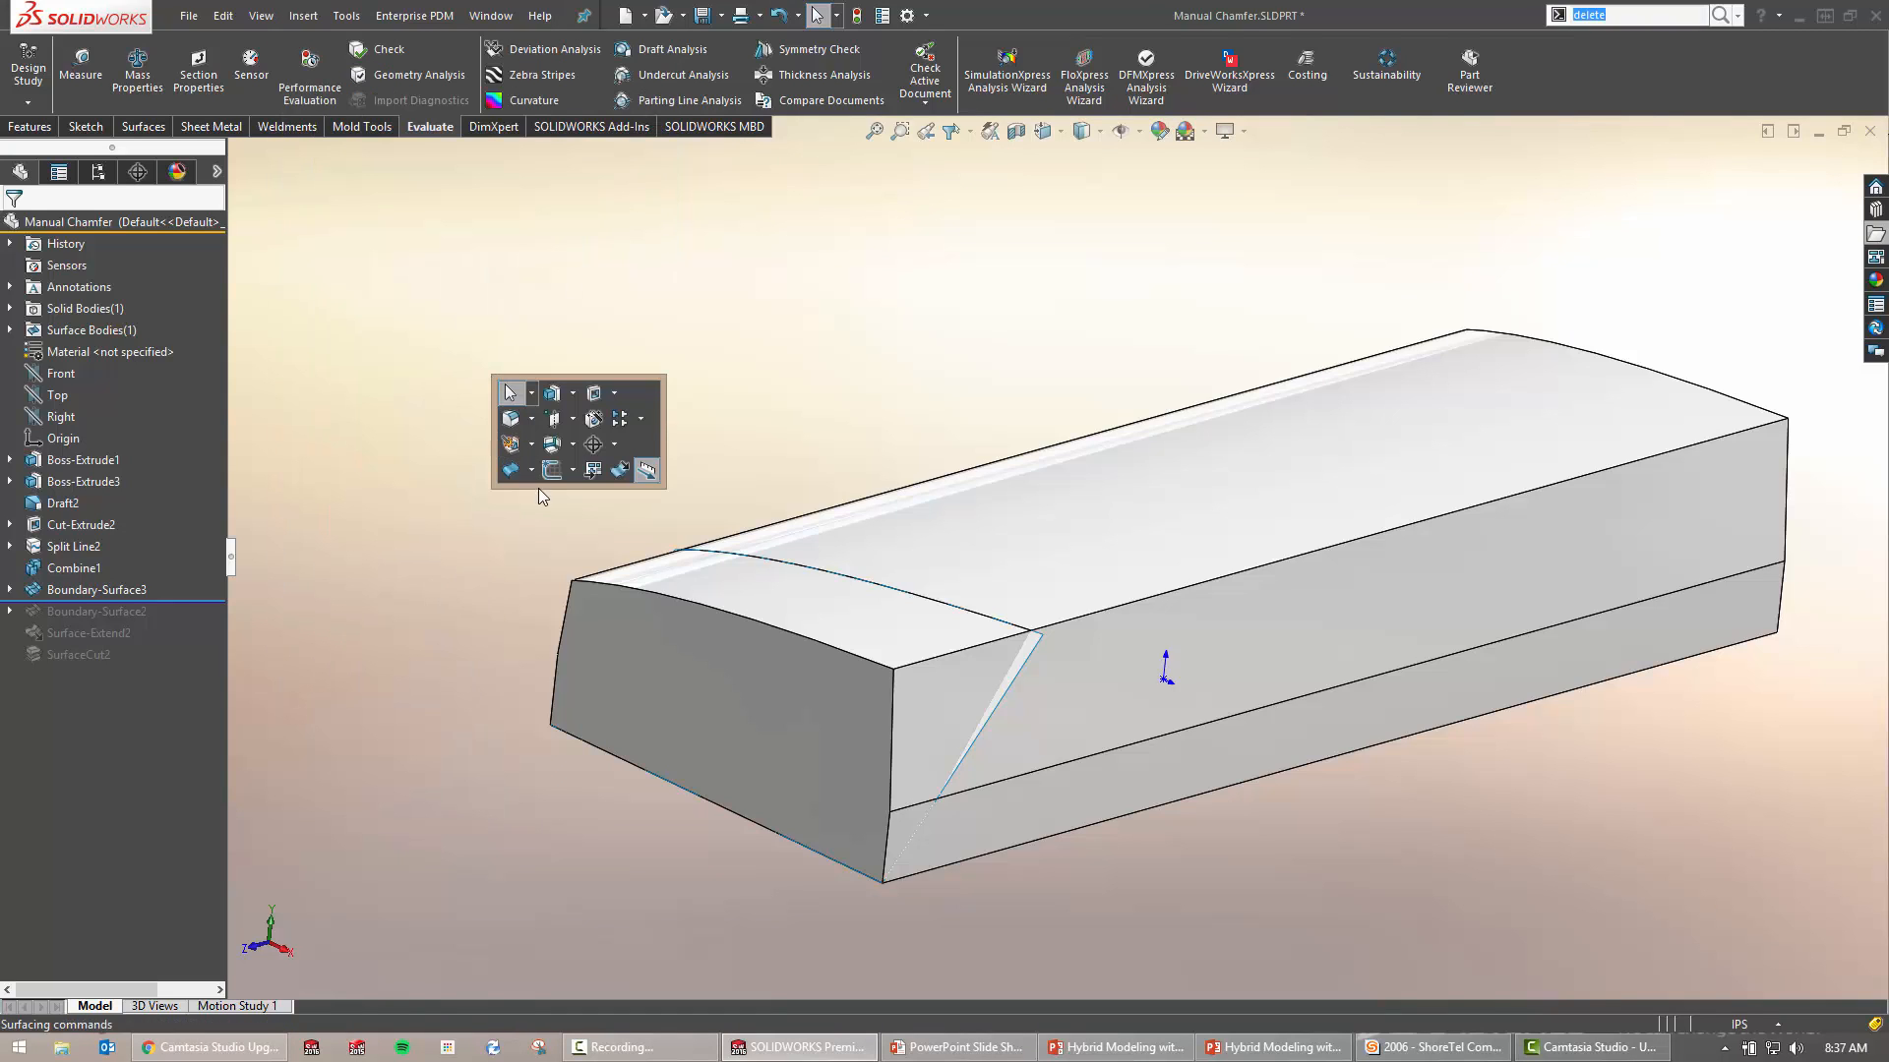
pyautogui.click(532, 470)
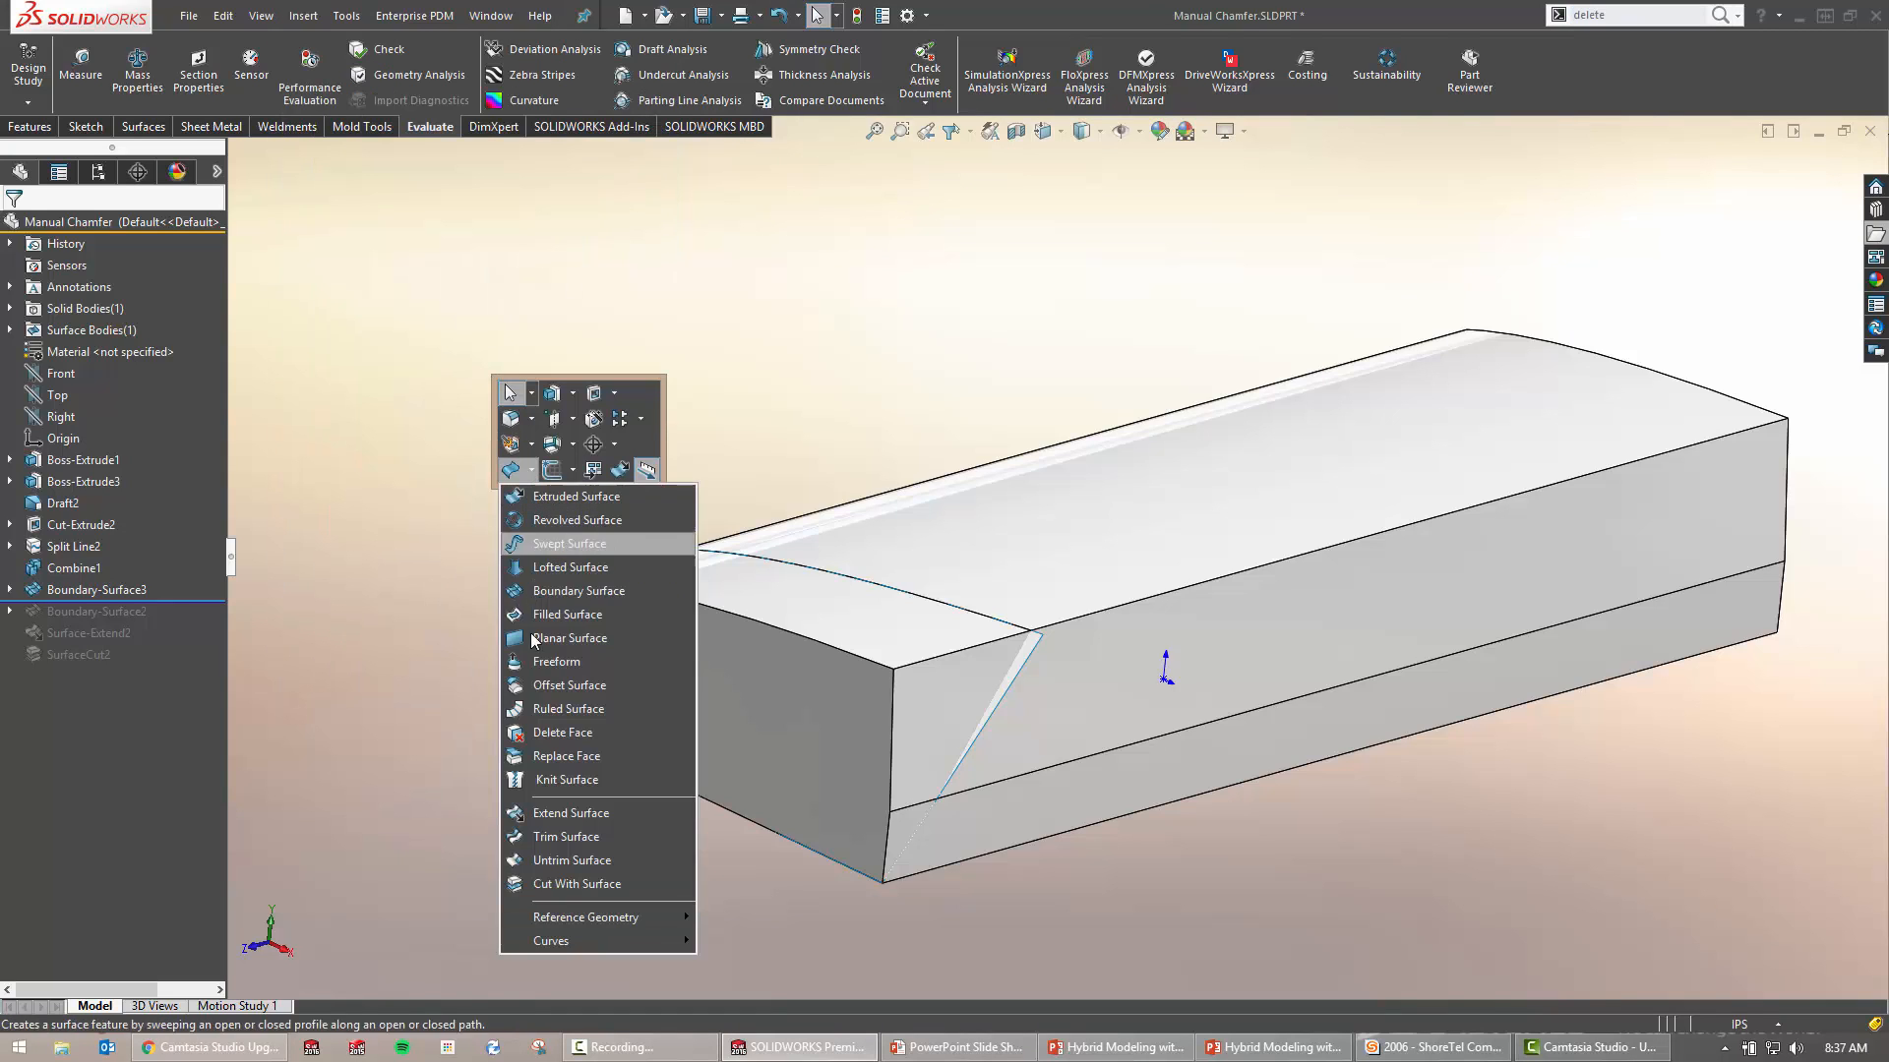
pyautogui.click(575, 883)
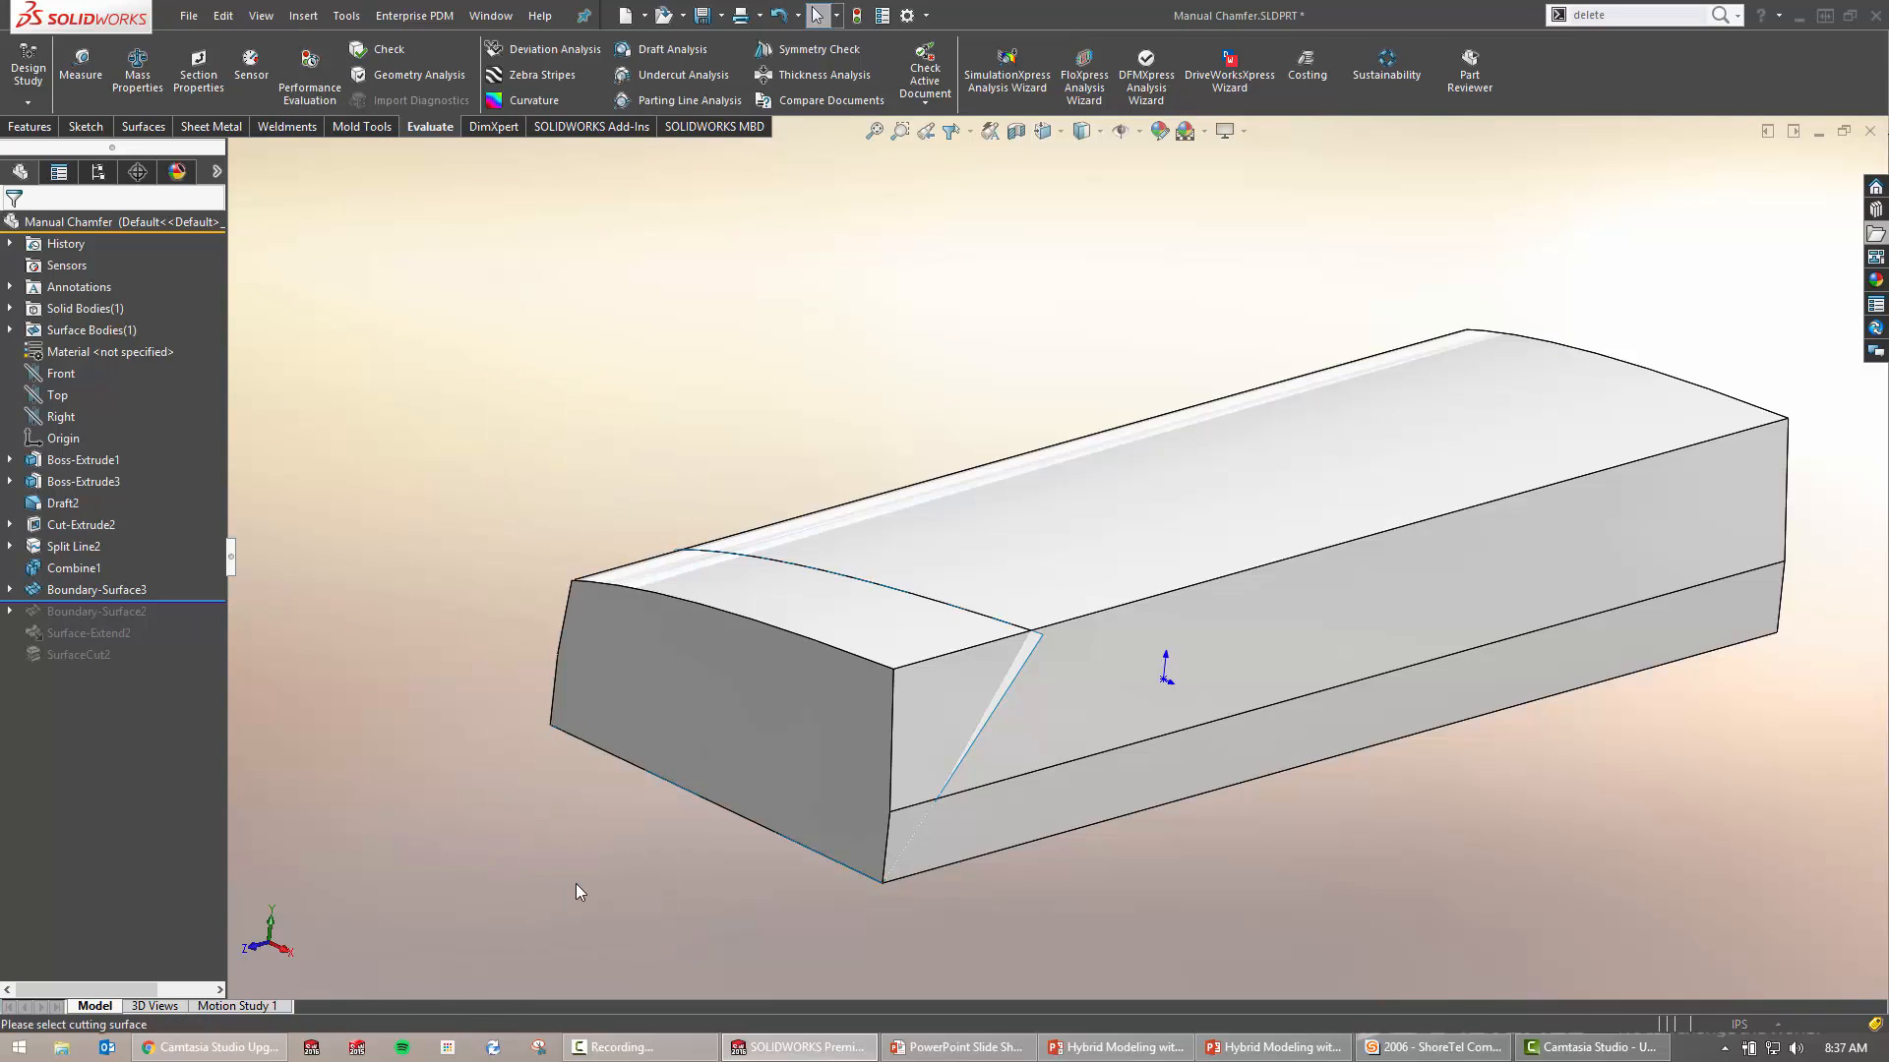
pyautogui.click(1019, 658)
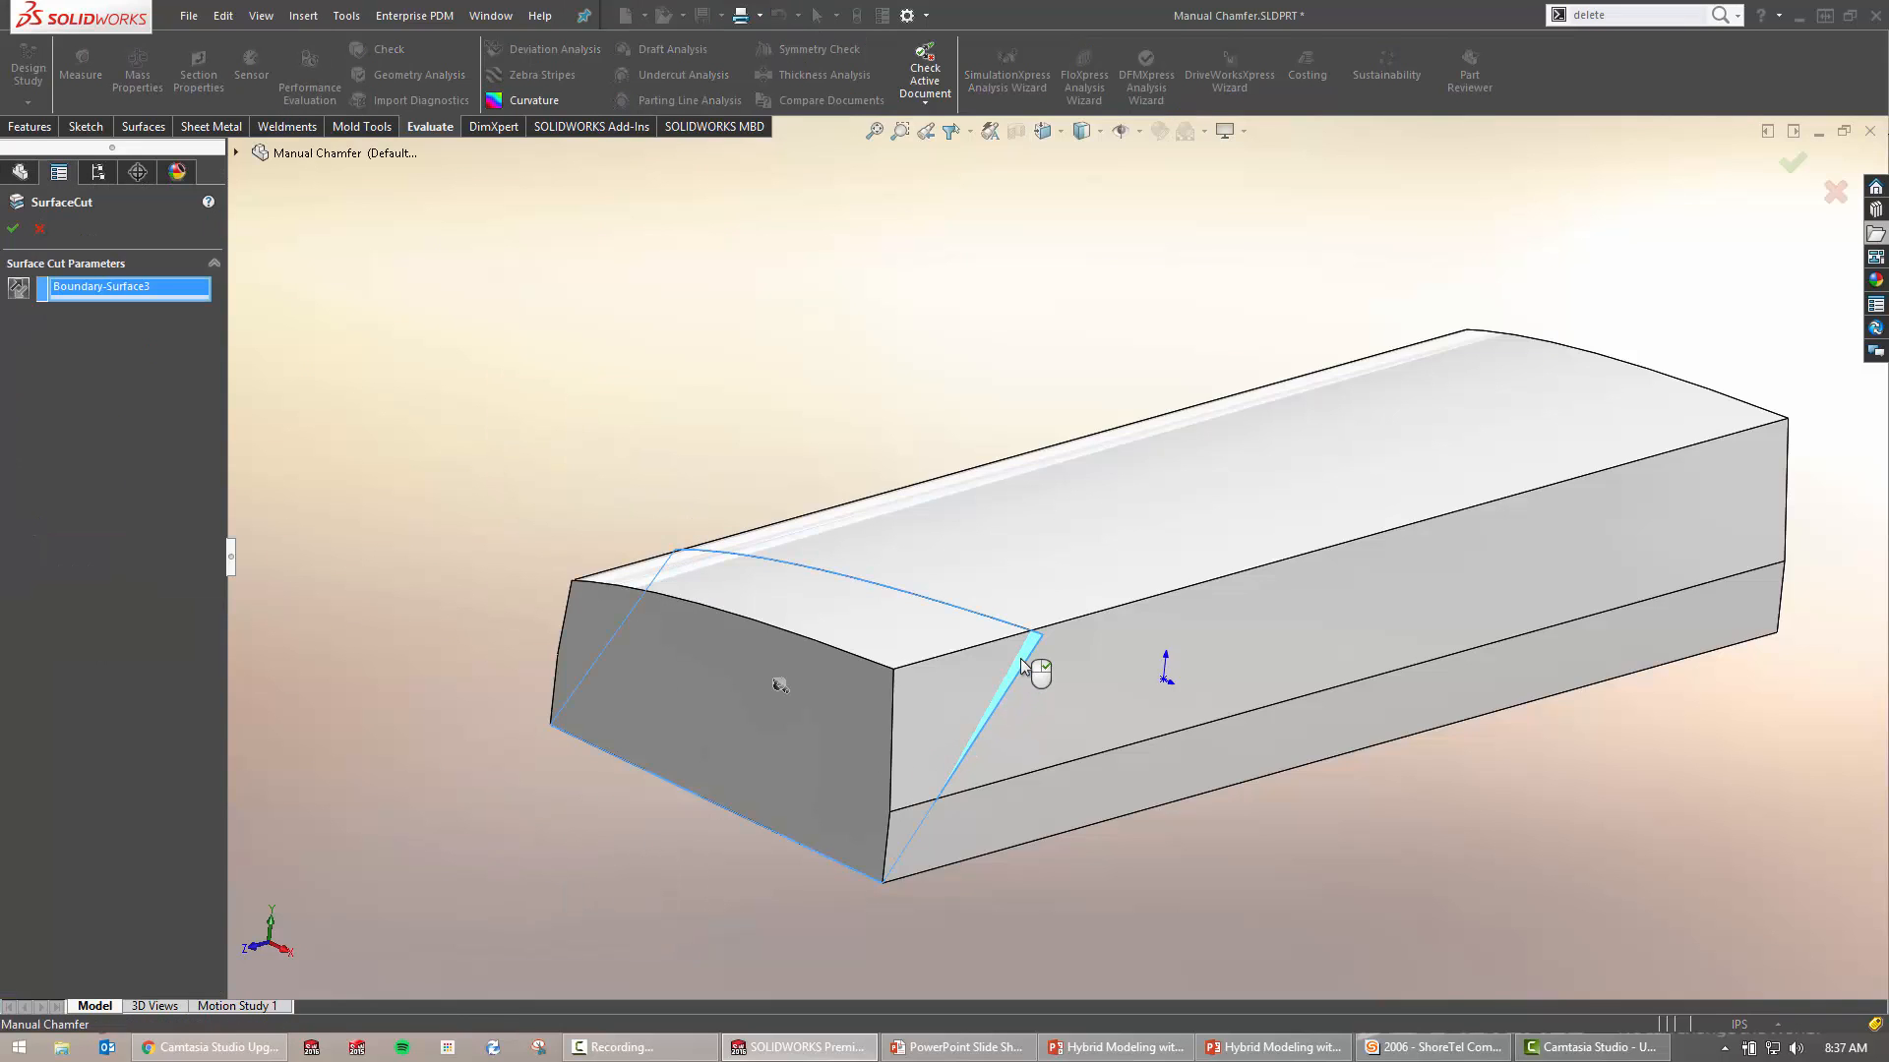
pyautogui.moveTo(853, 707); pyautogui.dragTo(769, 668, button='middle')
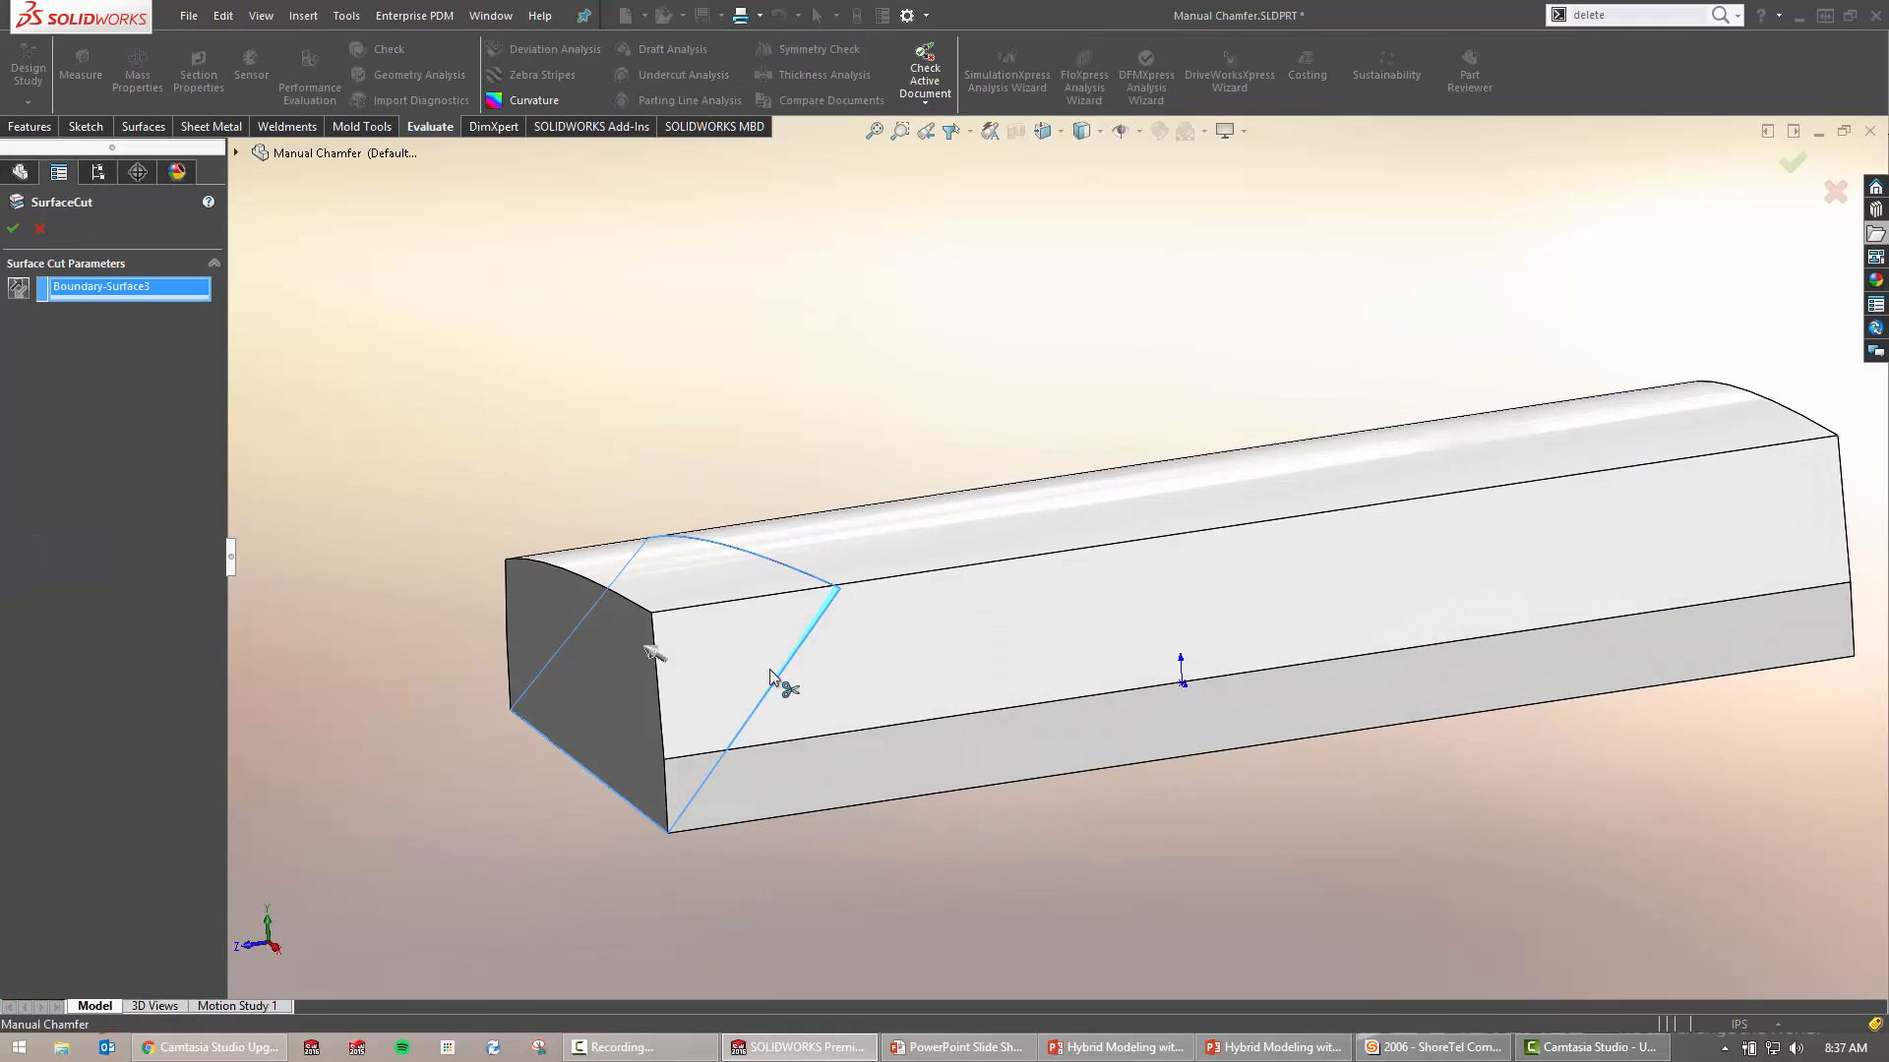
pyautogui.moveTo(634, 711); pyautogui.dragTo(588, 531, button='middle')
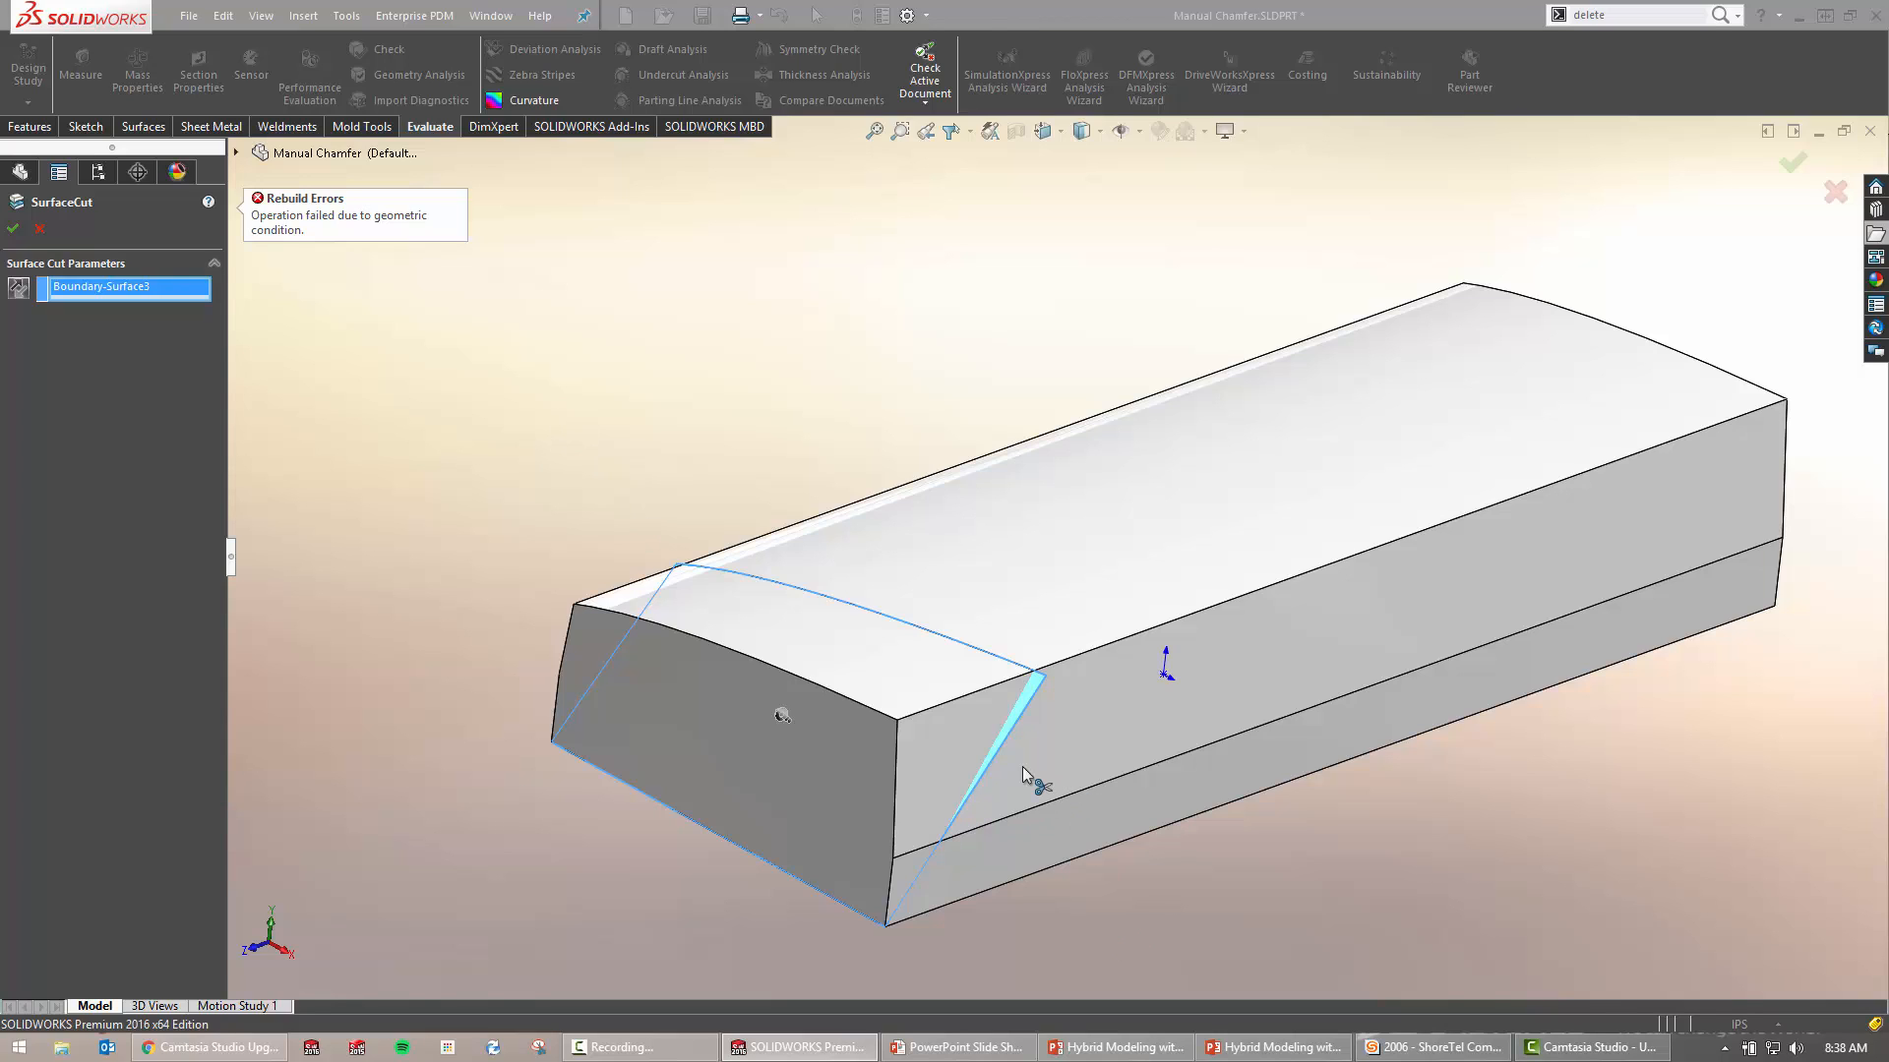
pyautogui.press('Escape')
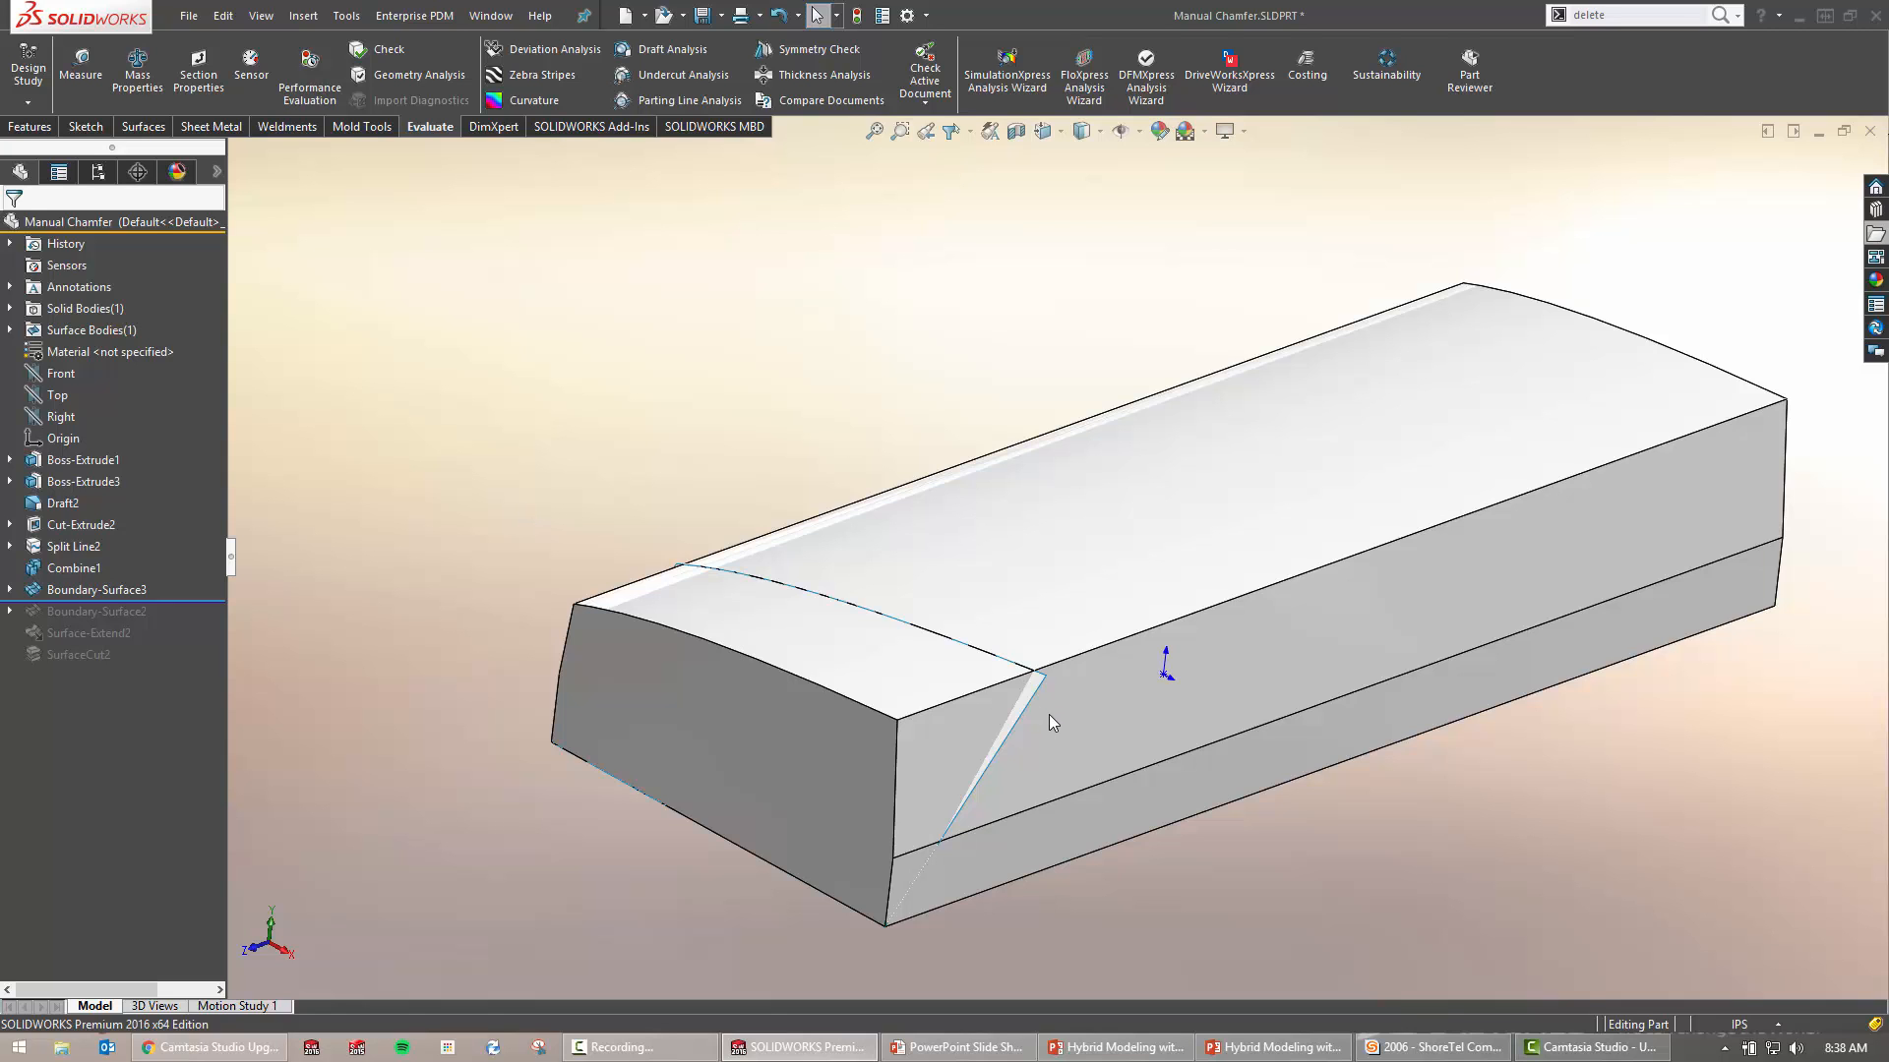
# Extend Boundary-Surface3 by 0.10in along its chamfer, top curved and left vertical edges
pyautogui.moveTo(1053, 716)
pyautogui.mouseDown(button='middle')
pyautogui.moveTo(1120, 702)
pyautogui.moveTo(1210, 725)
pyautogui.moveTo(1057, 718)
pyautogui.moveTo(1072, 706)
pyautogui.mouseUp(button='middle')
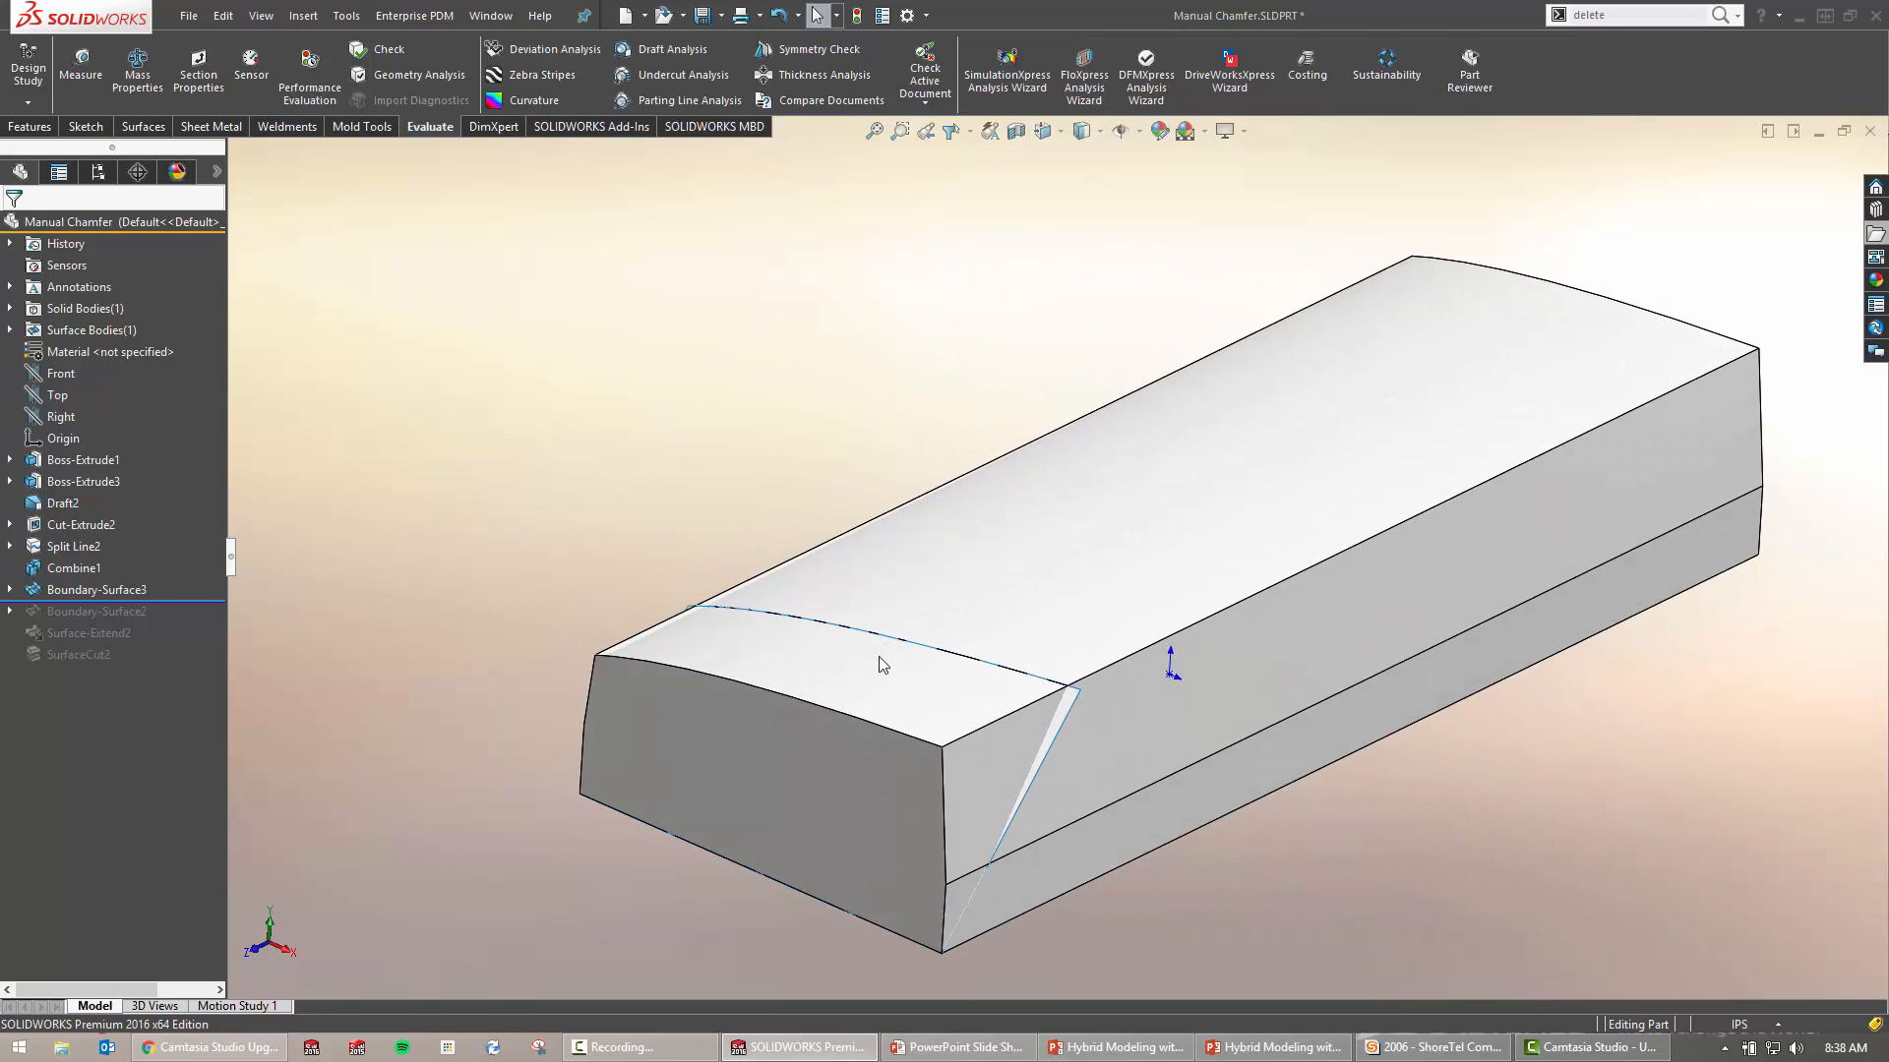
pyautogui.scroll(-2, 883, 675)
pyautogui.press('s')
pyautogui.click(587, 570)
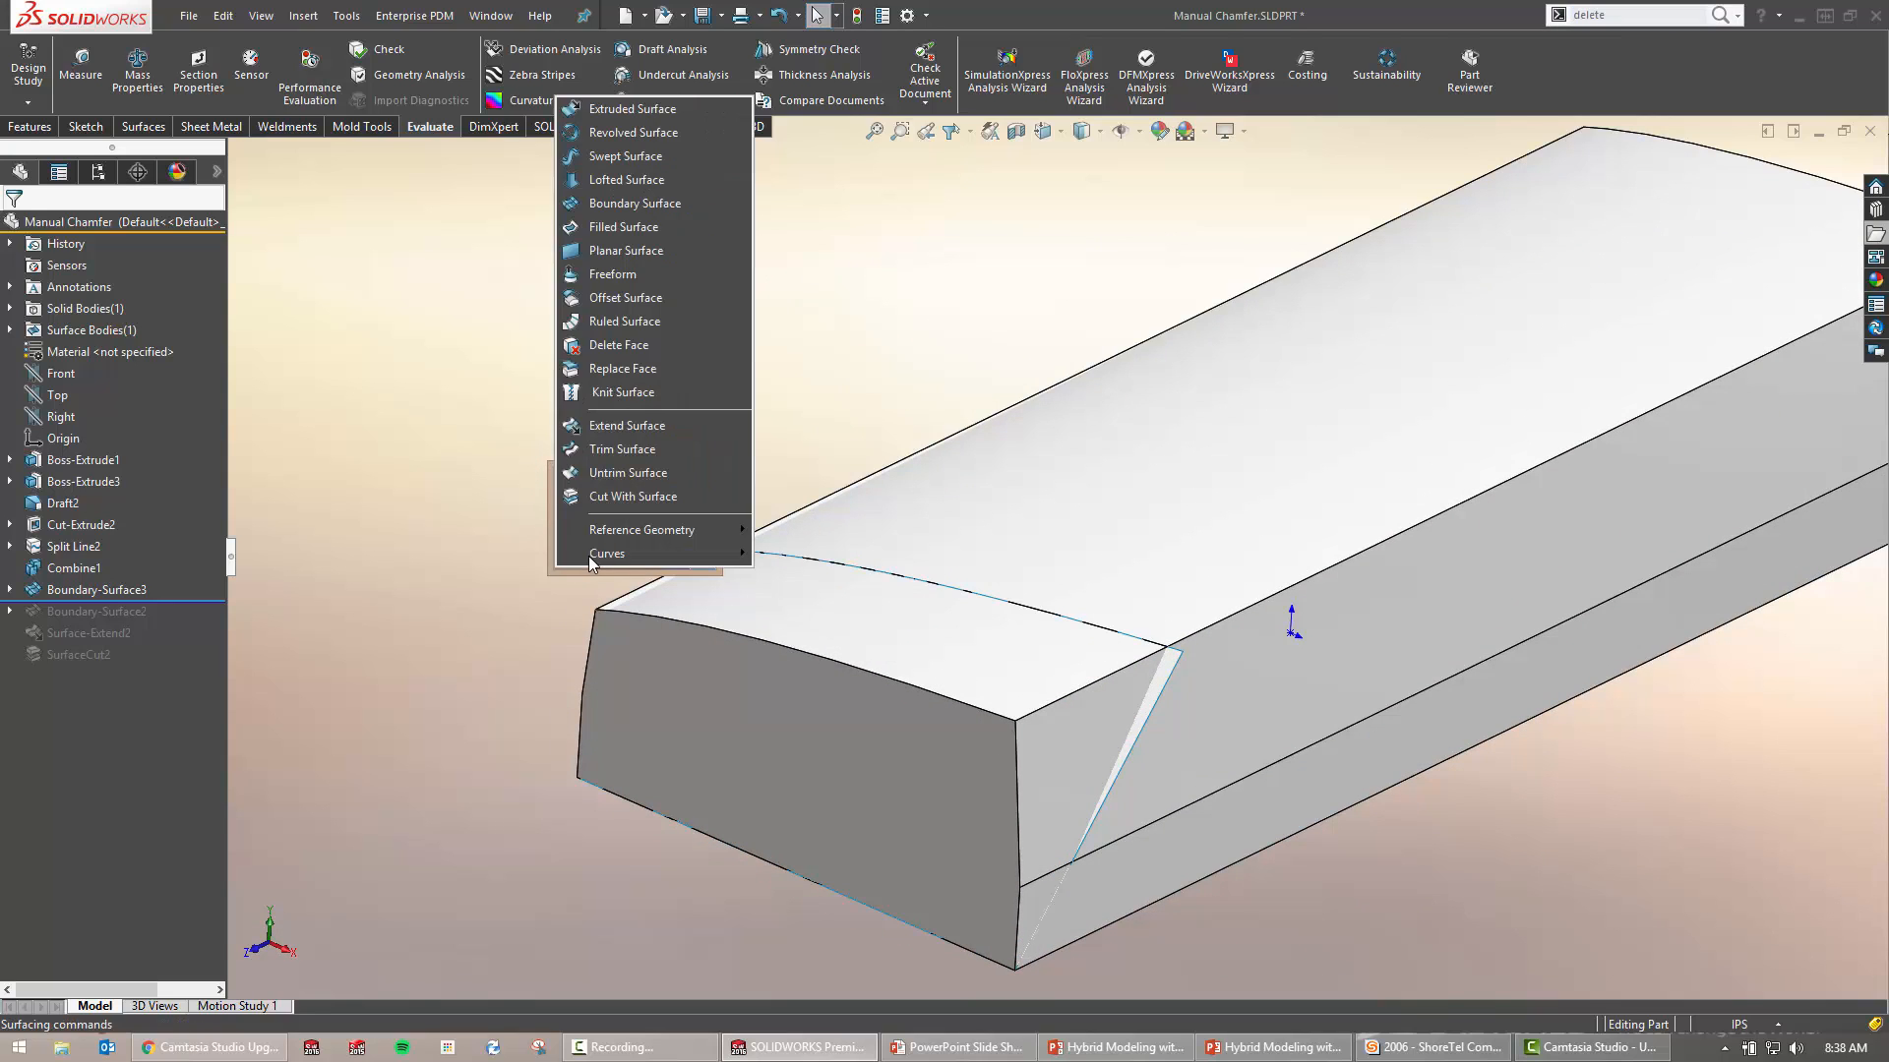
pyautogui.click(660, 433)
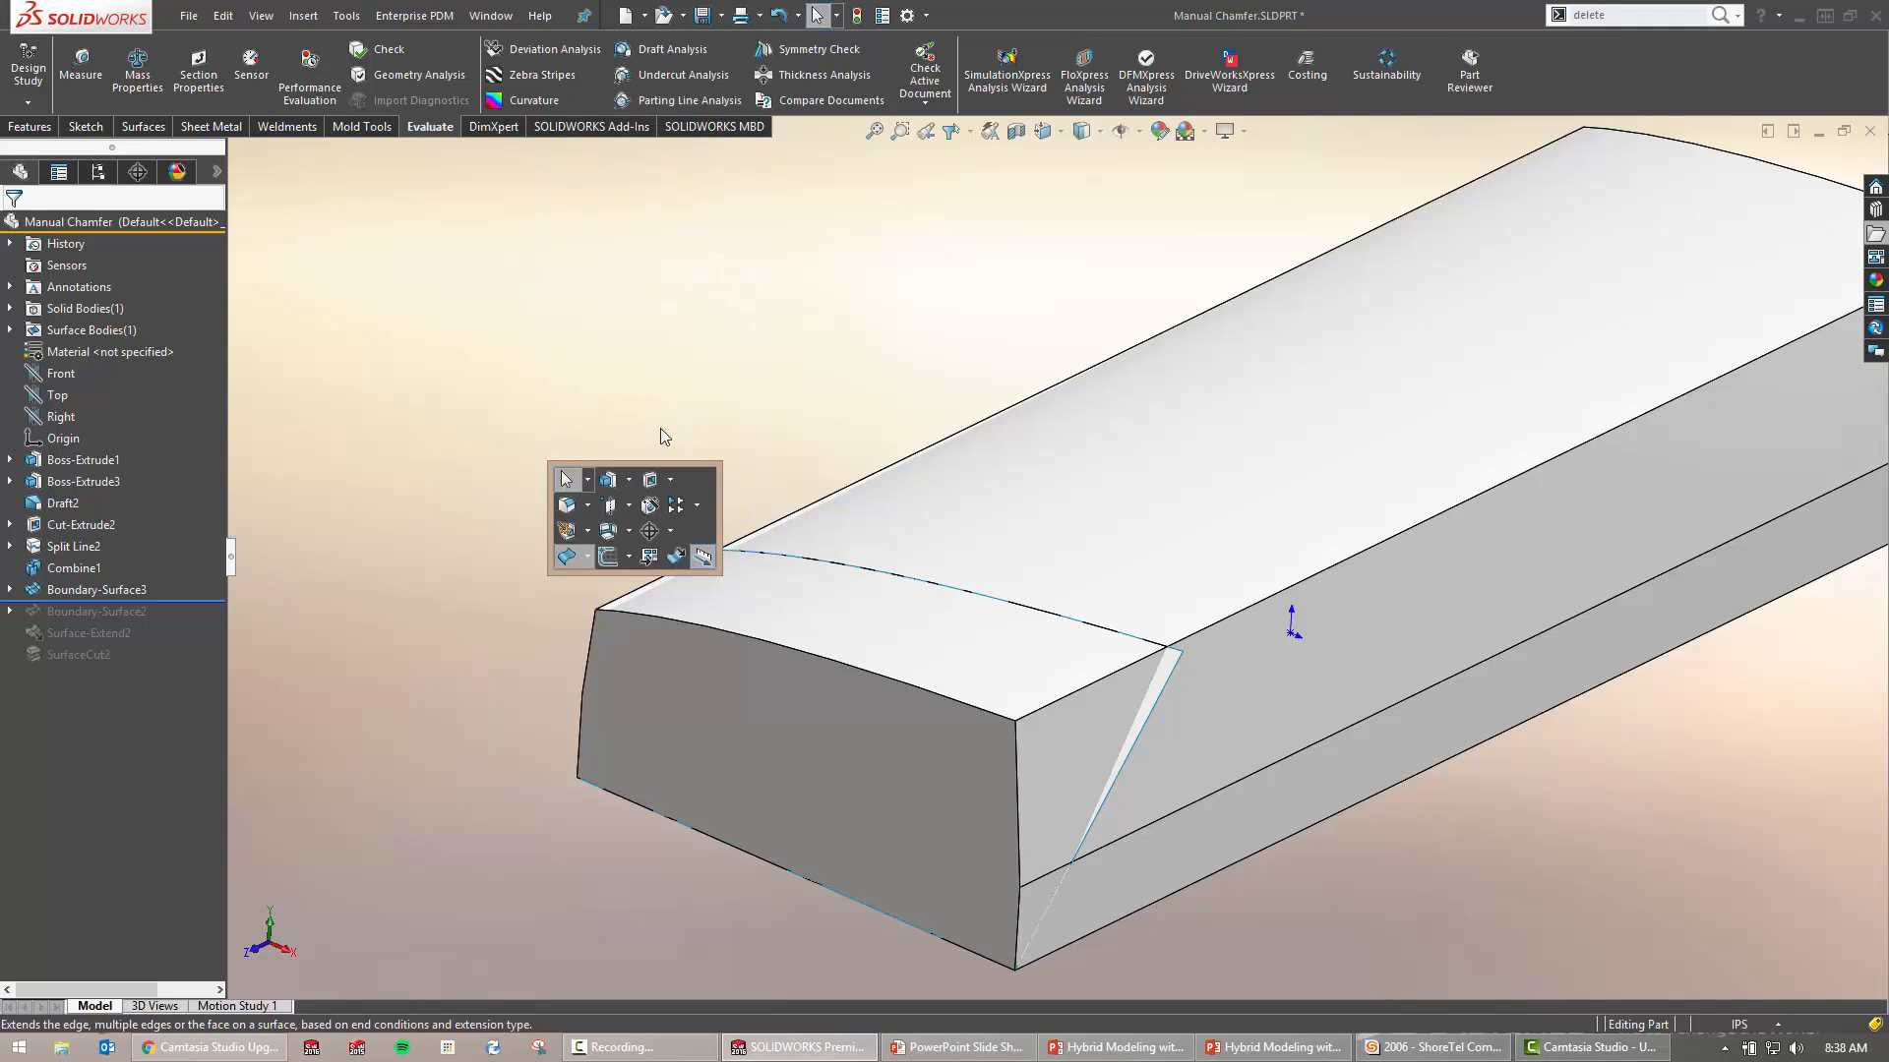
pyautogui.click(1168, 677)
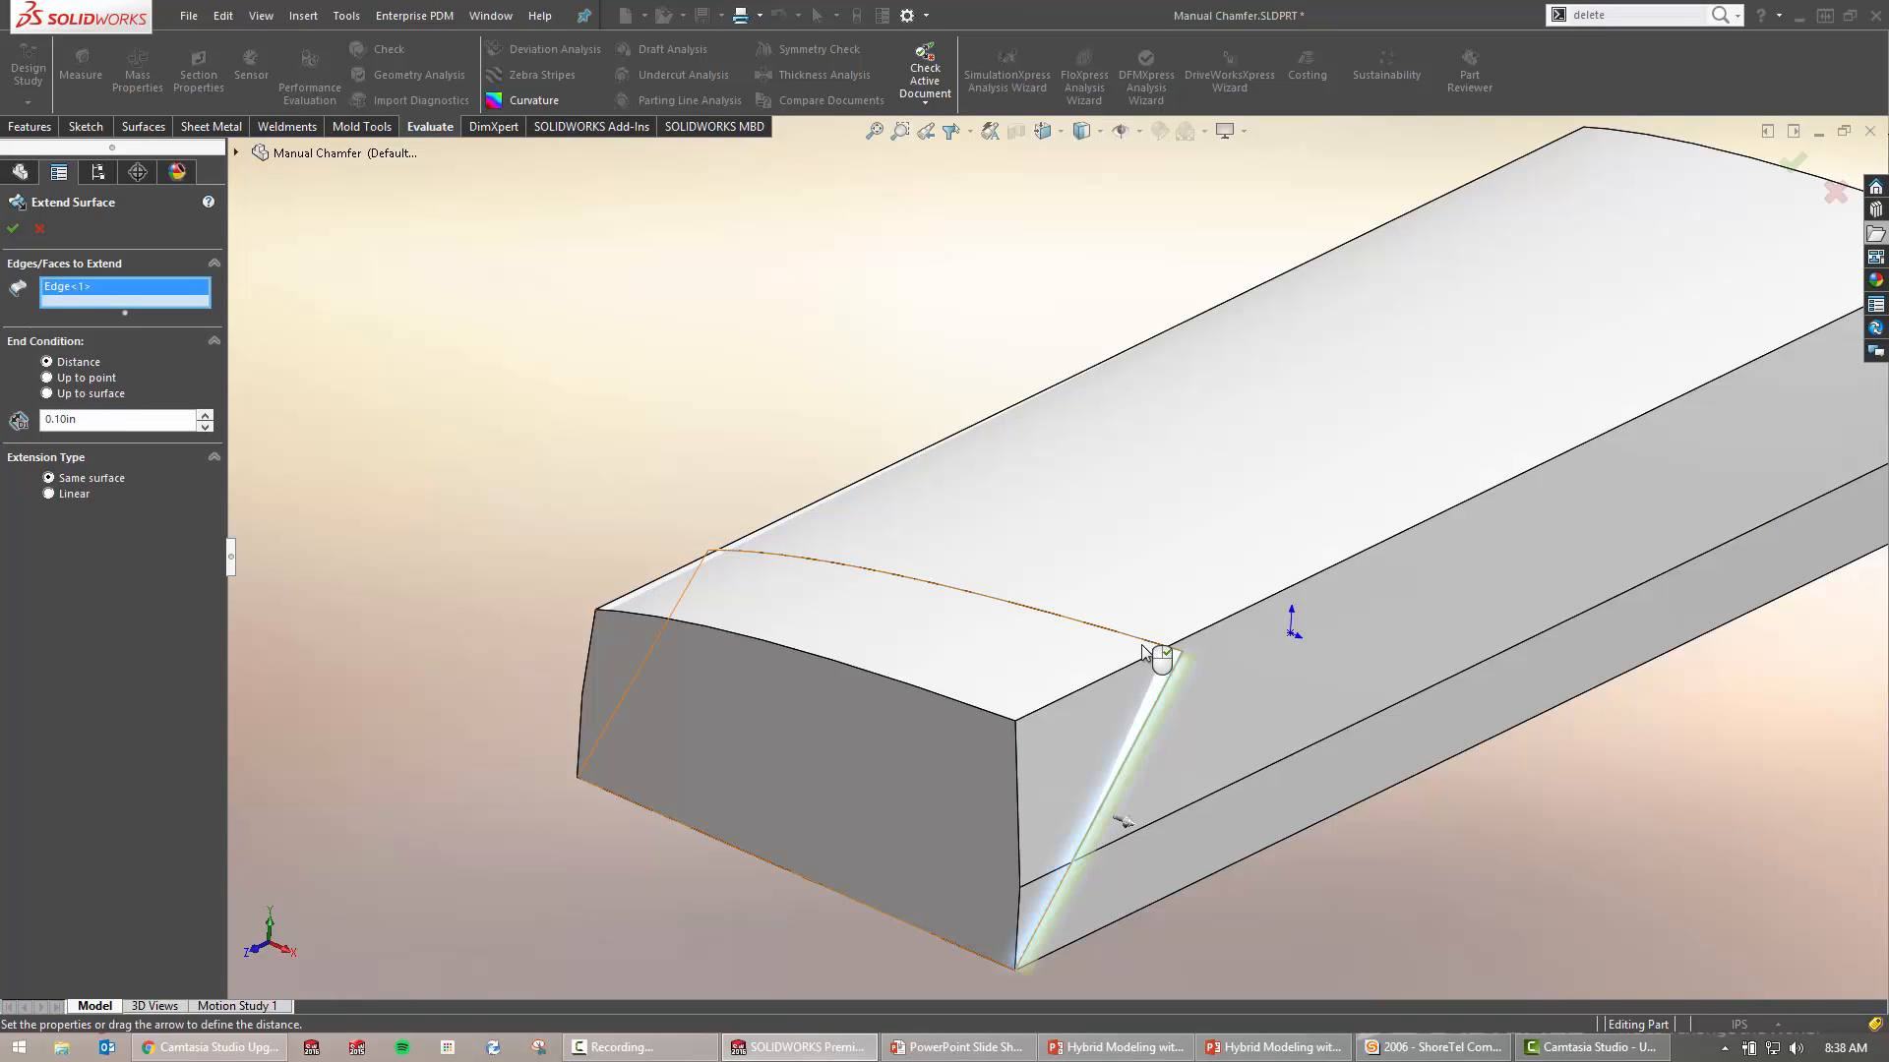
pyautogui.click(1062, 636)
pyautogui.moveTo(1063, 636); pyautogui.dragTo(696, 601, button='middle')
pyautogui.click(601, 586)
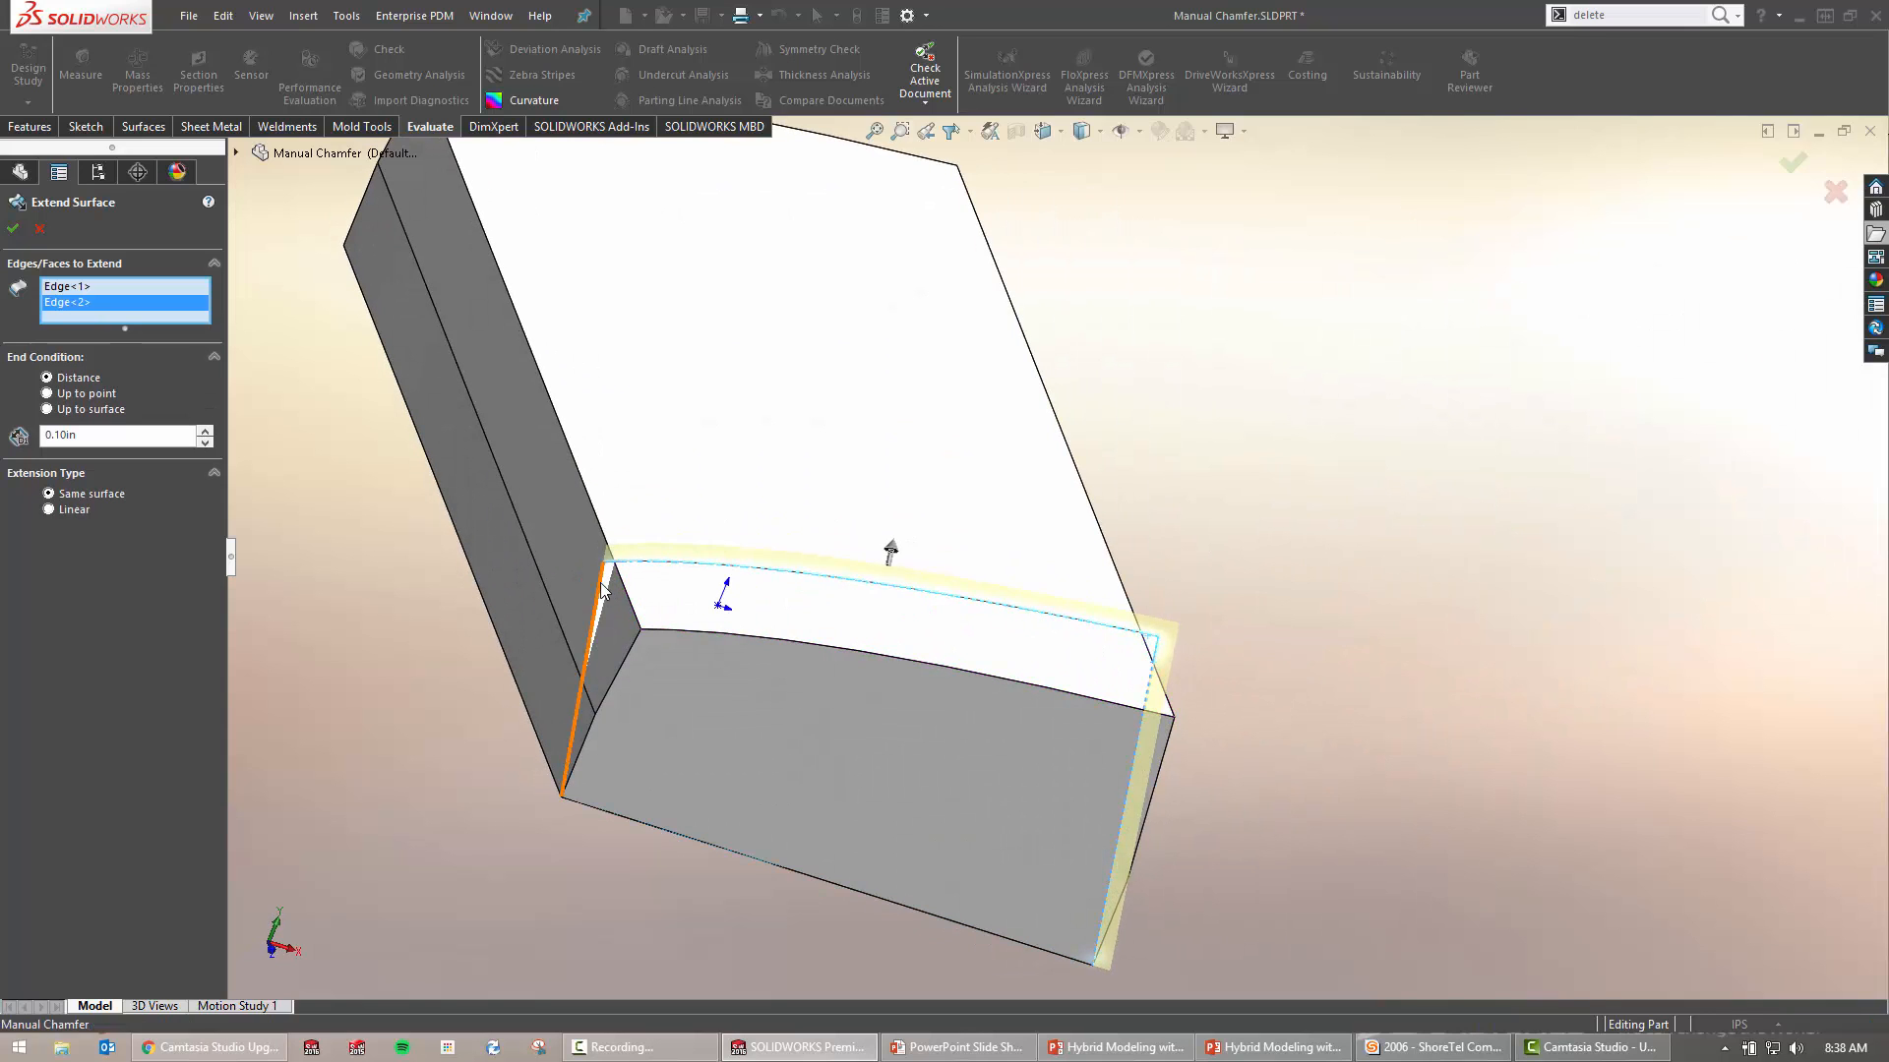
pyautogui.moveTo(801, 627); pyautogui.dragTo(1041, 639, button='middle')
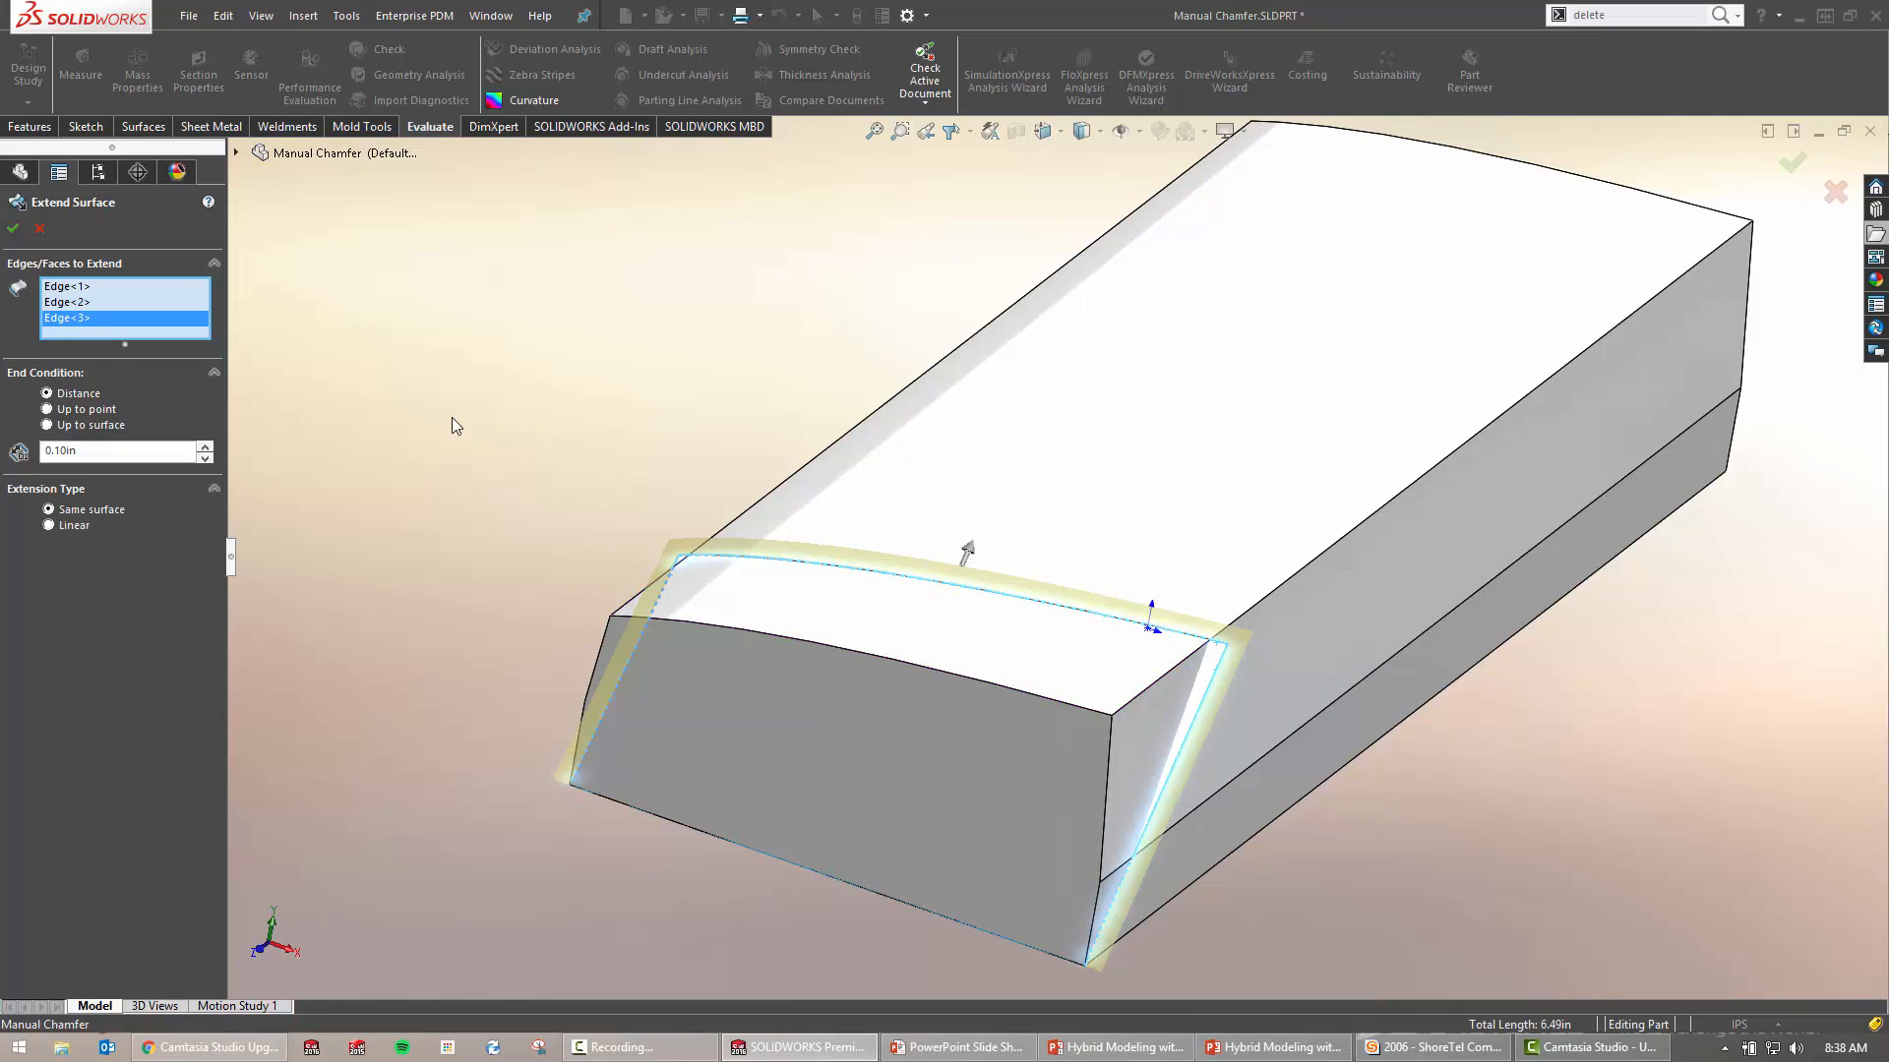
pyautogui.moveTo(445, 408); pyautogui.dragTo(518, 413, button='right')
pyautogui.middleClick(1253, 631)
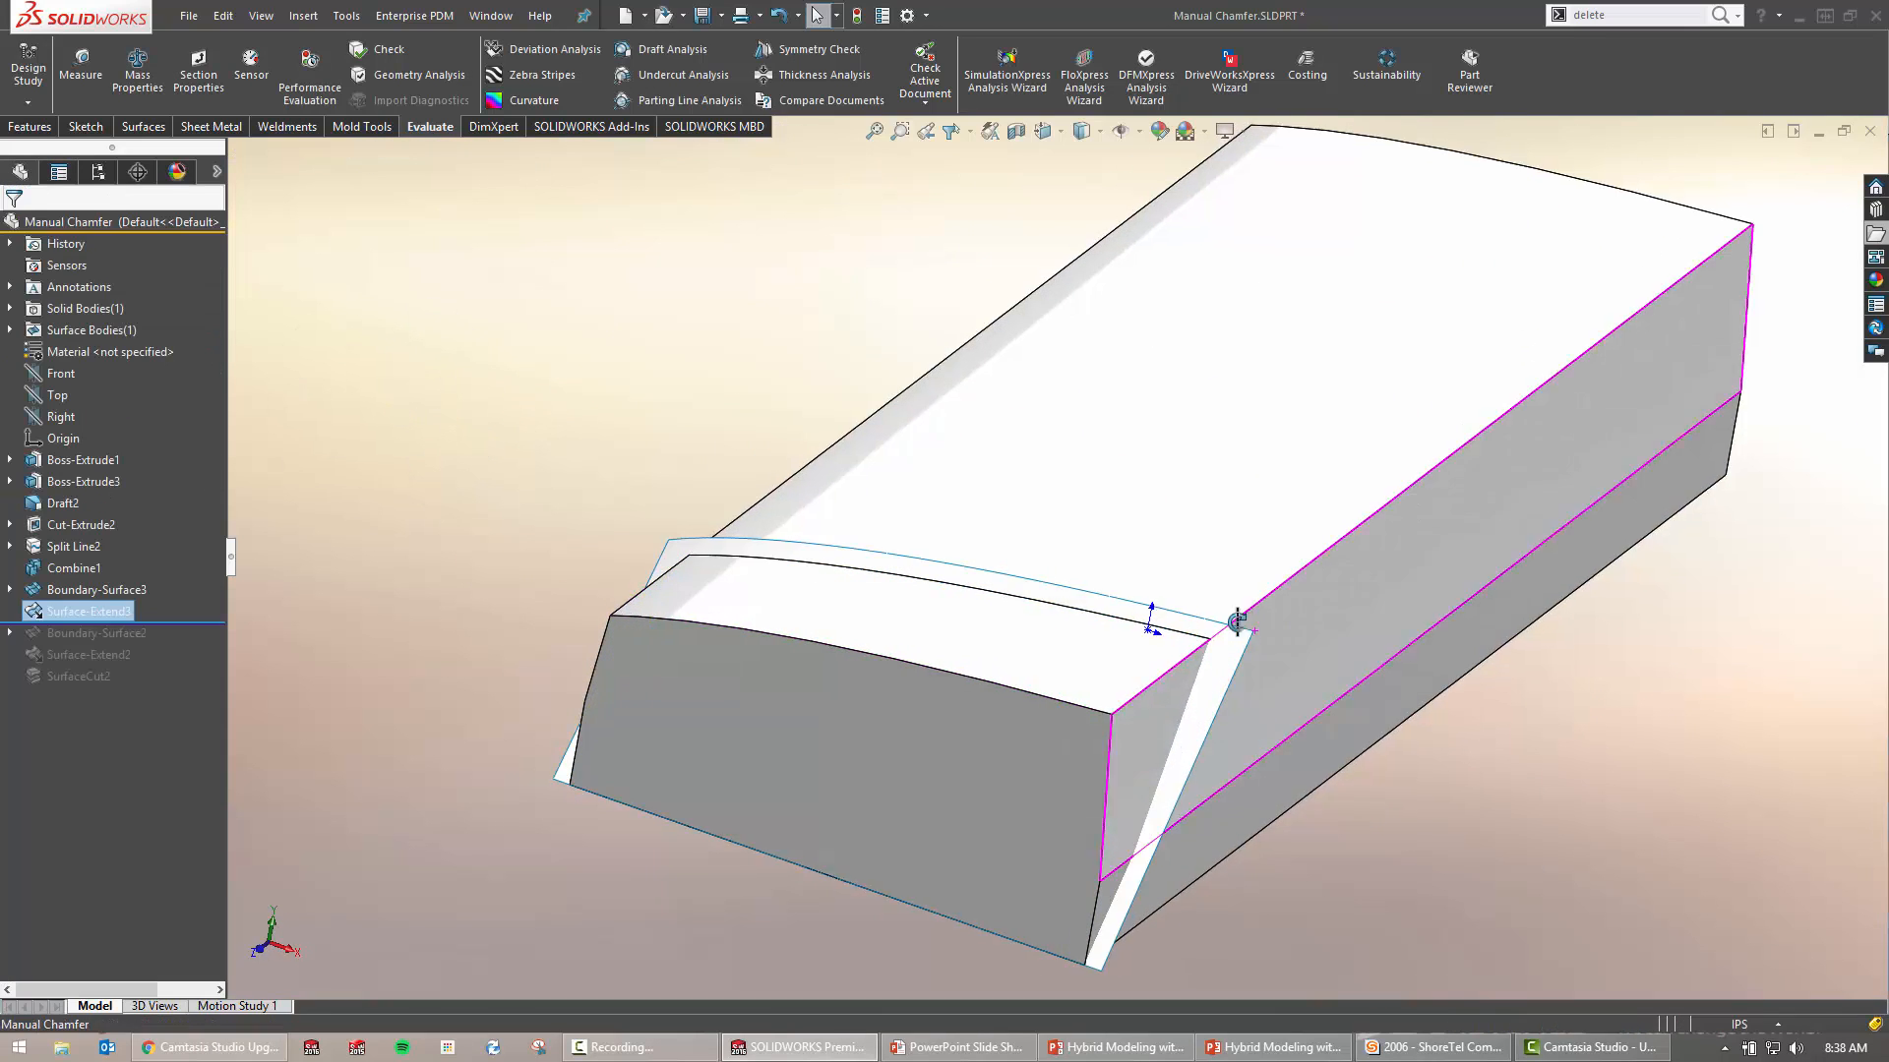
pyautogui.moveTo(1243, 623); pyautogui.dragTo(1265, 553, button='middle')
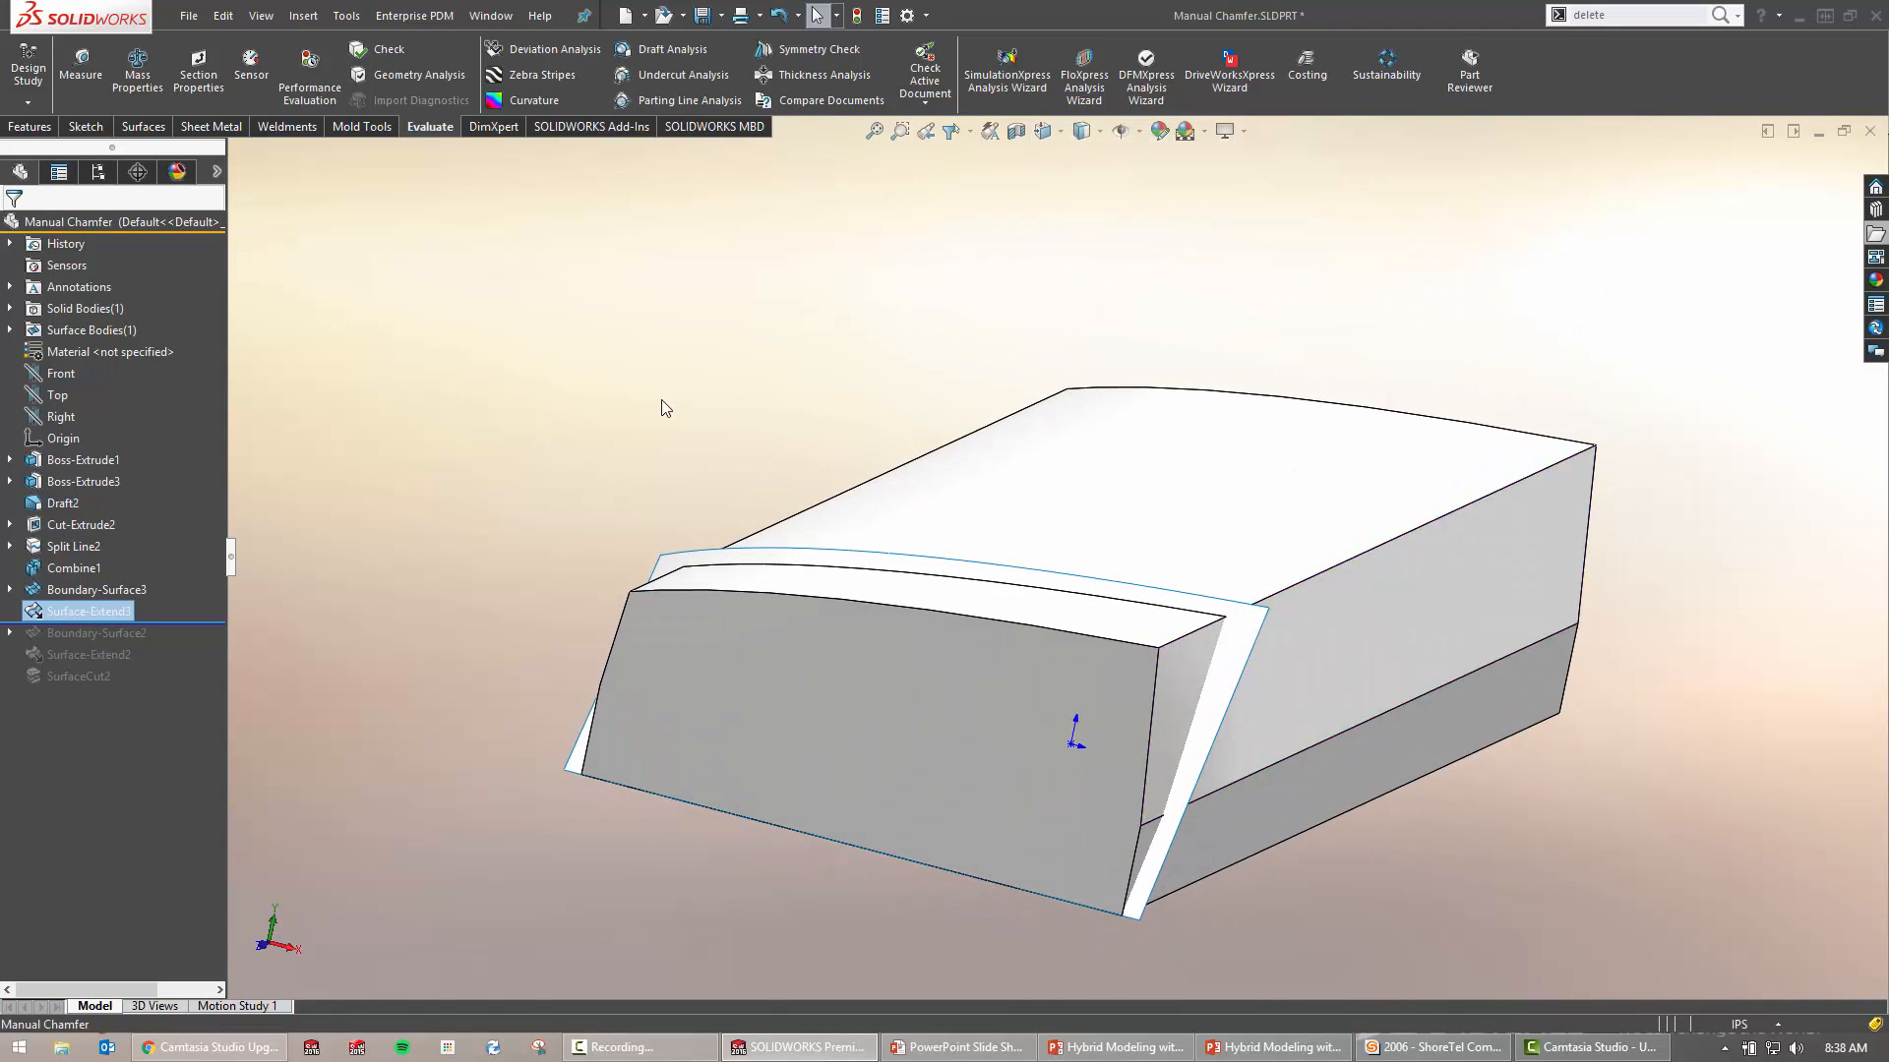
# Cut the block's front end with Surface-Extend3 to form the chamfer as SurfaceCut4
pyautogui.press('s')
pyautogui.click(568, 474)
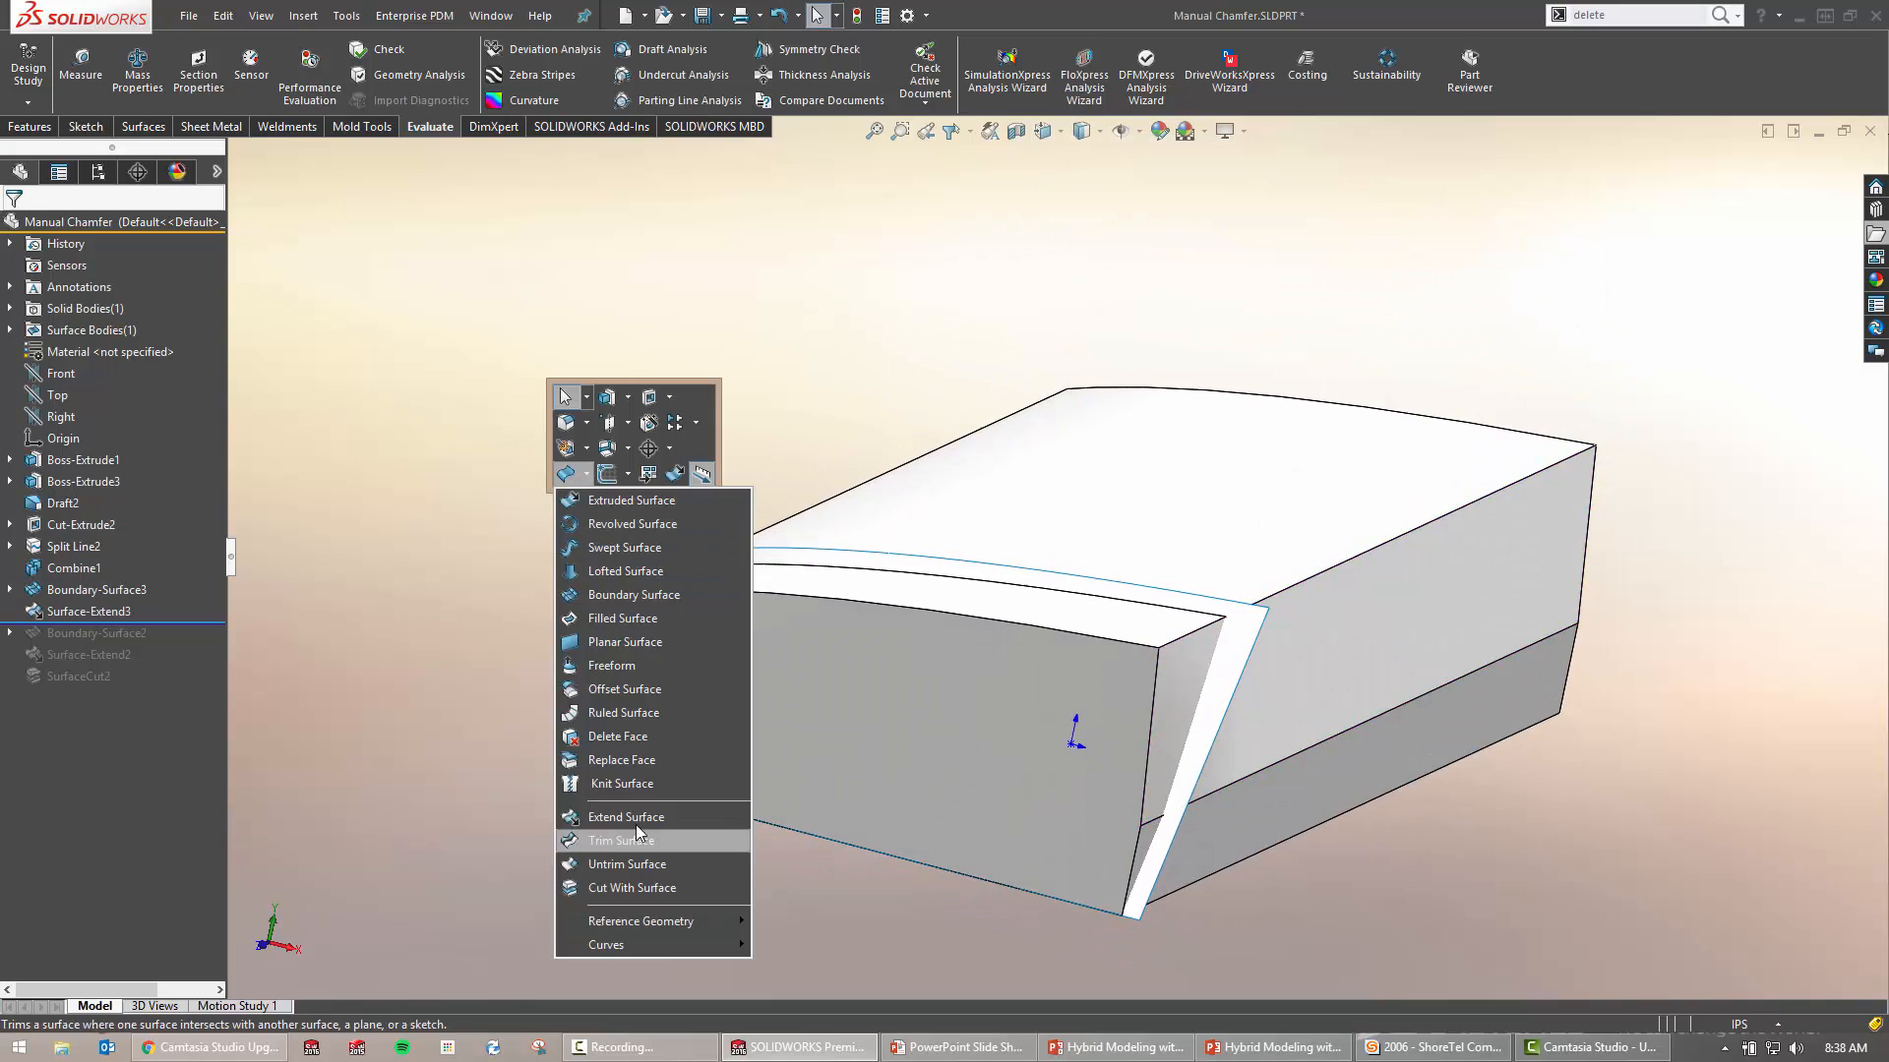
pyautogui.click(647, 895)
pyautogui.click(1244, 649)
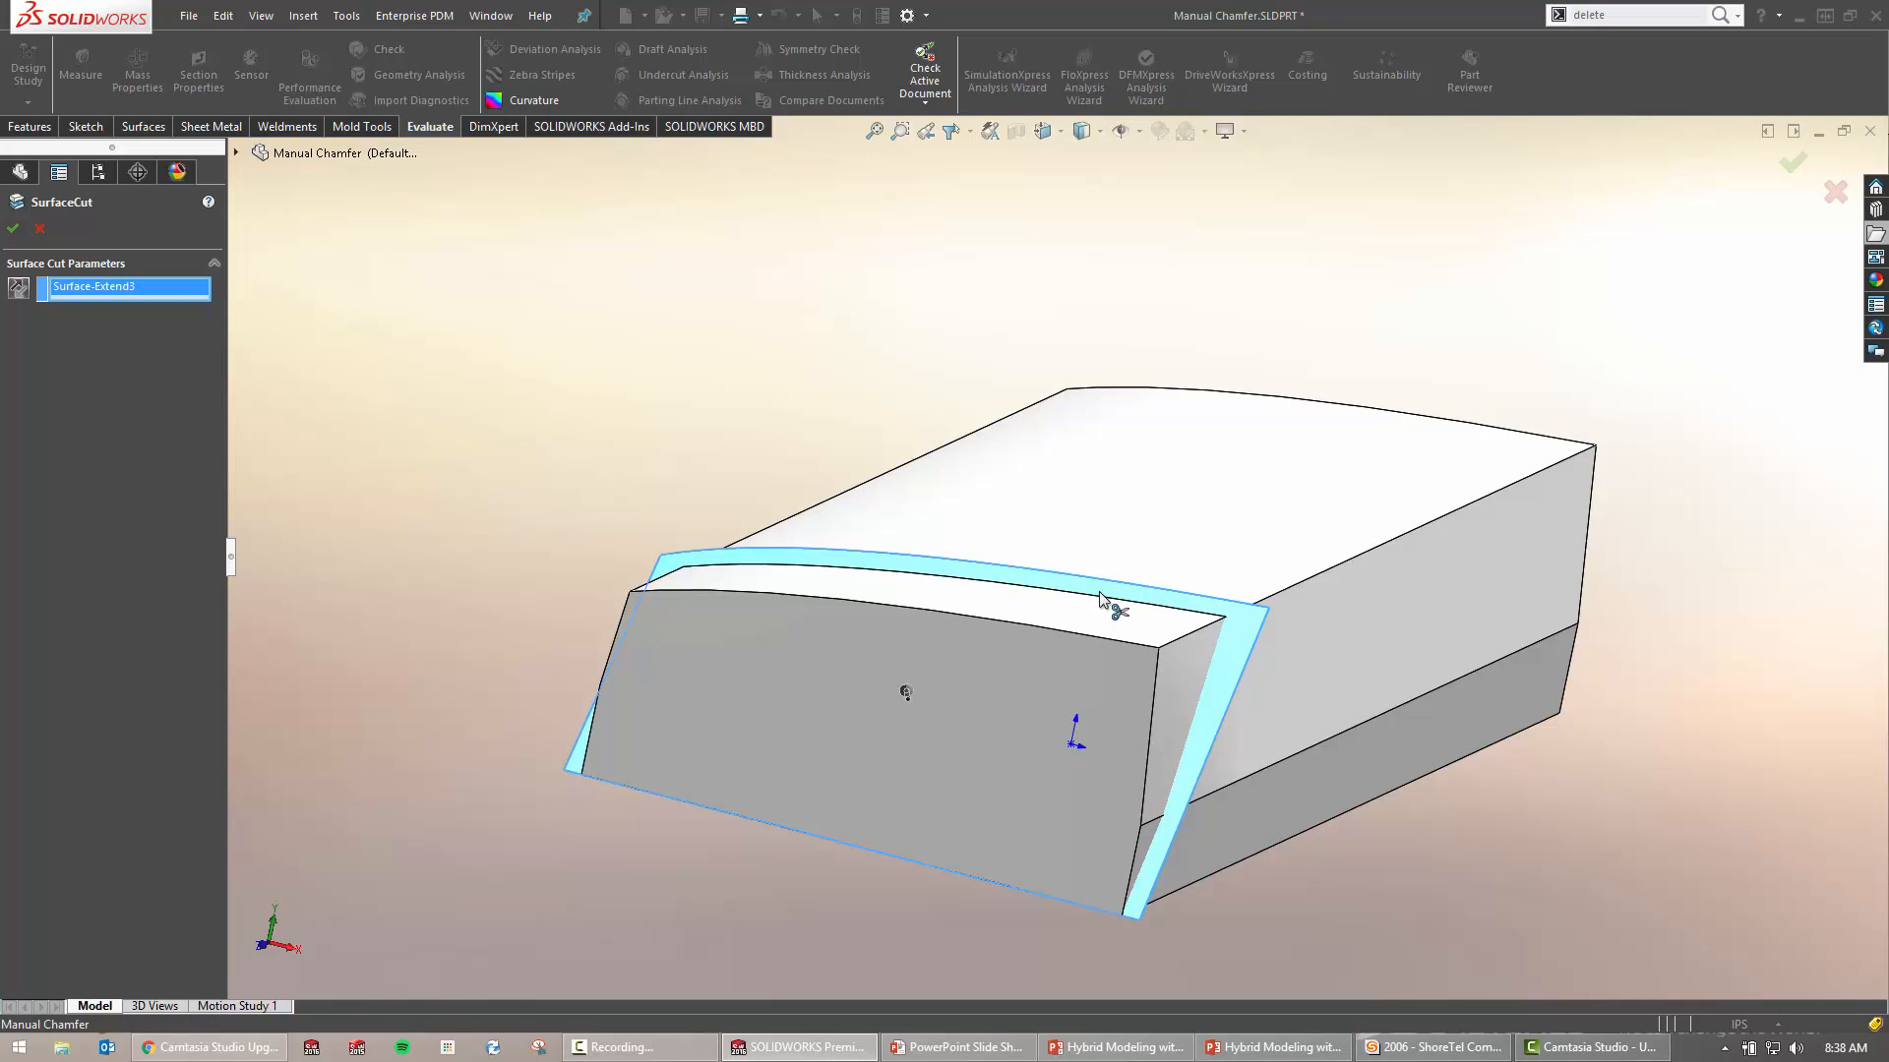
pyautogui.moveTo(931, 530); pyautogui.dragTo(875, 539, button='middle')
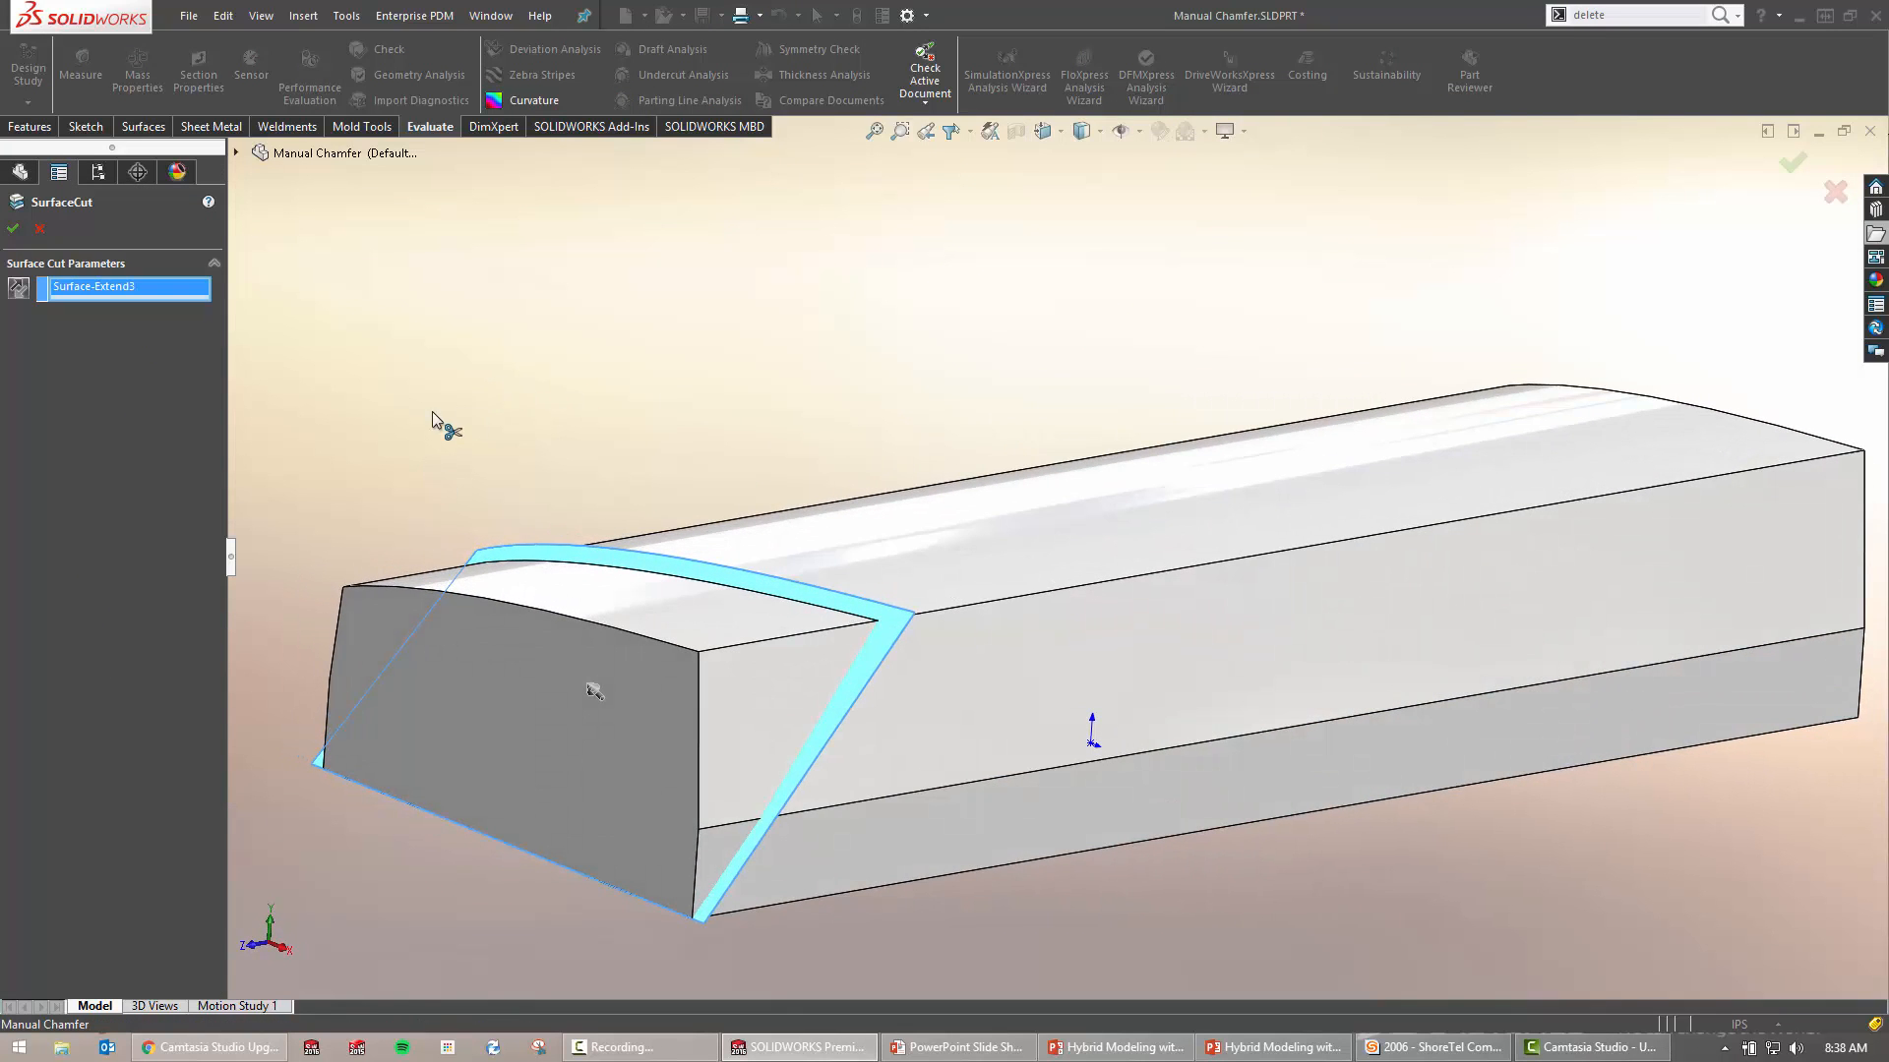
pyautogui.moveTo(433, 412); pyautogui.dragTo(600, 421, button='right')
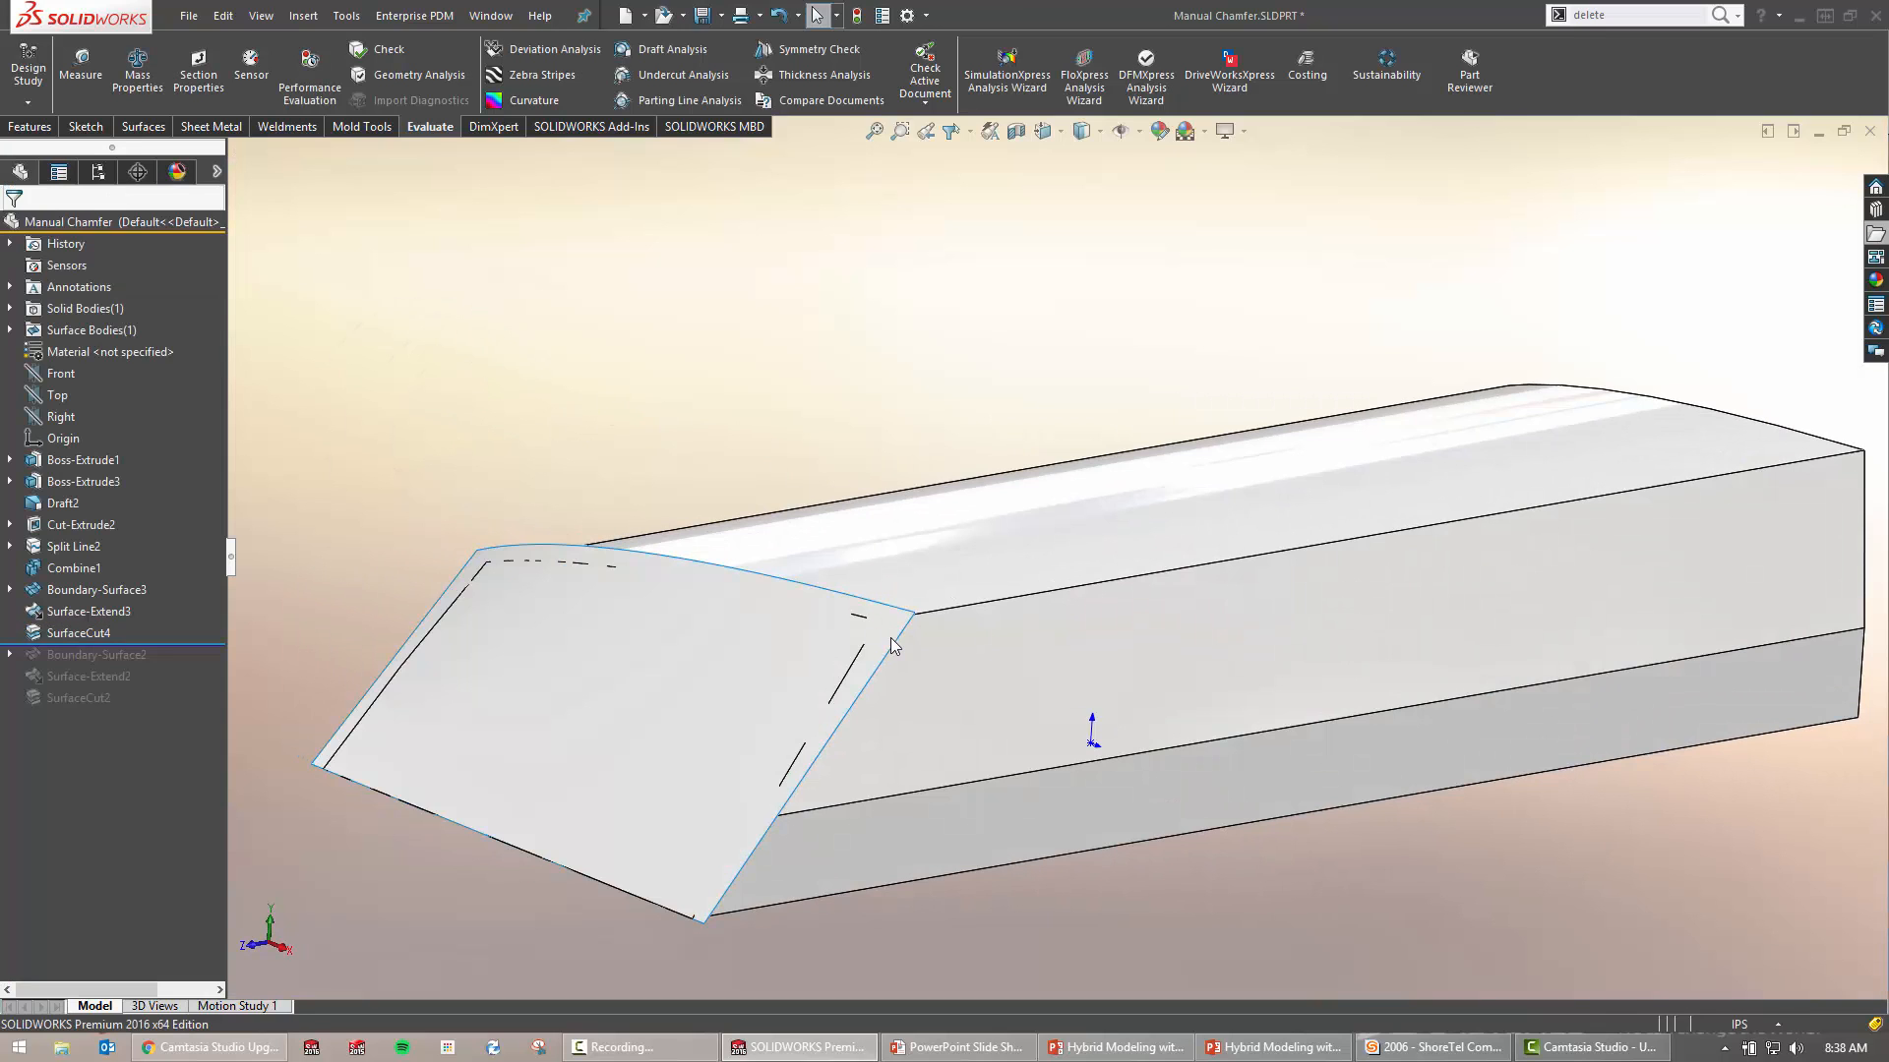
pyautogui.scroll(3, 747, 536)
pyautogui.moveTo(895, 621); pyautogui.dragTo(934, 605, button='middle')
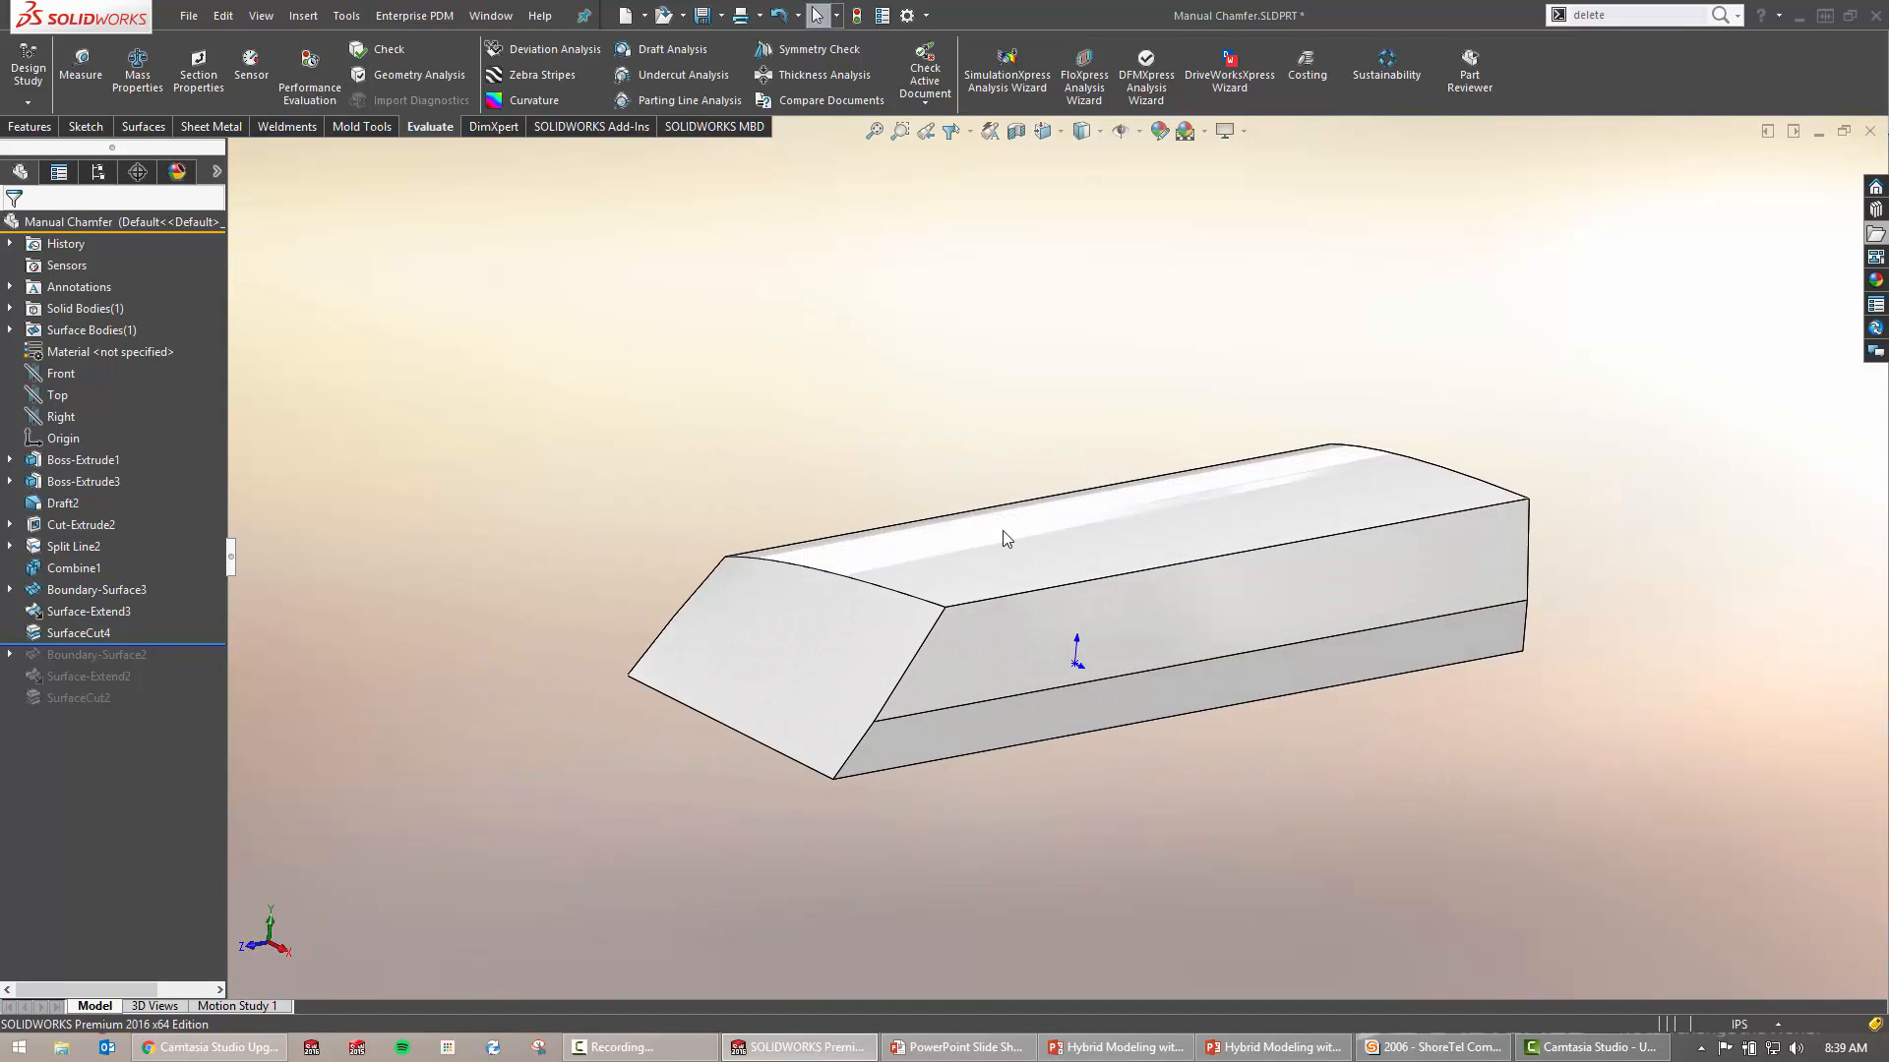
pyautogui.keyDown('ctrl'); pyautogui.moveTo(1003, 538); pyautogui.dragTo(902, 547, button='middle'); pyautogui.keyUp('ctrl')
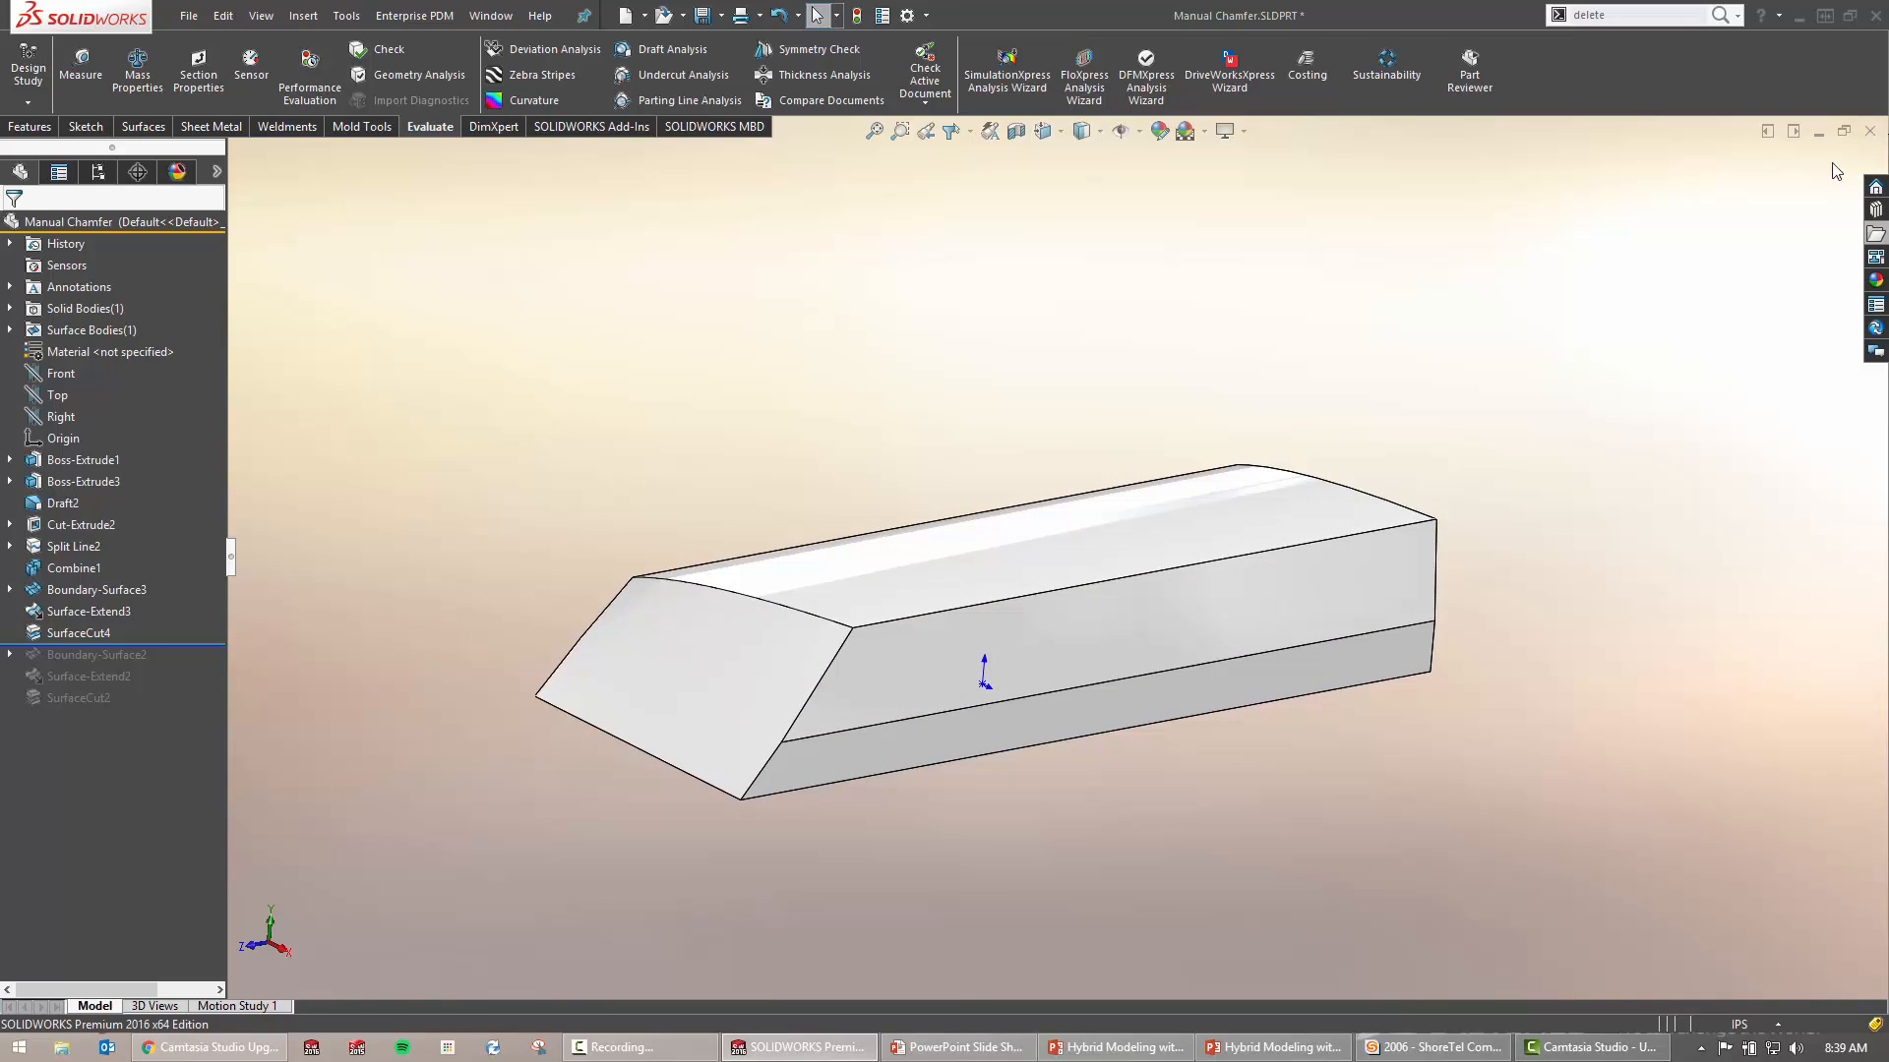
# Close the Manual Chamfer part without saving and show the Manual Chamfers slide
pyautogui.click(1869, 131)
pyautogui.click(935, 547)
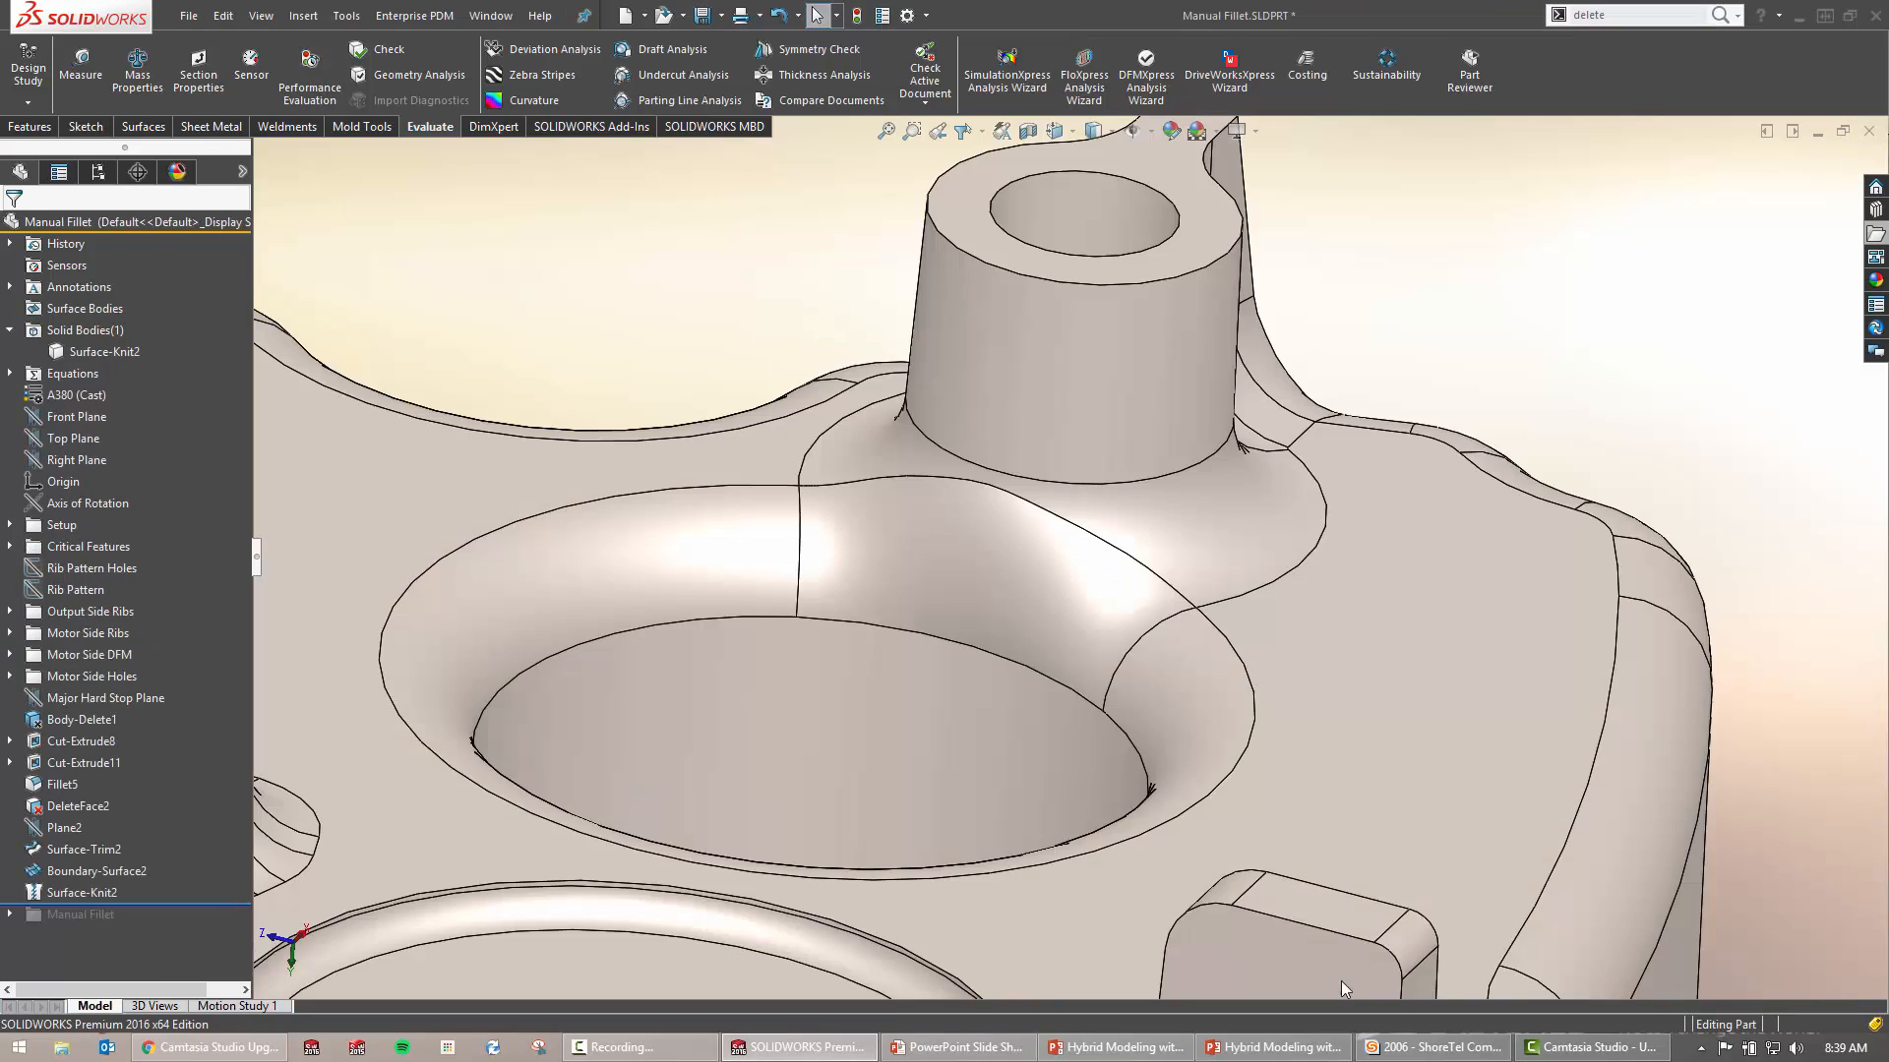
pyautogui.click(1265, 1047)
pyautogui.click(1116, 1047)
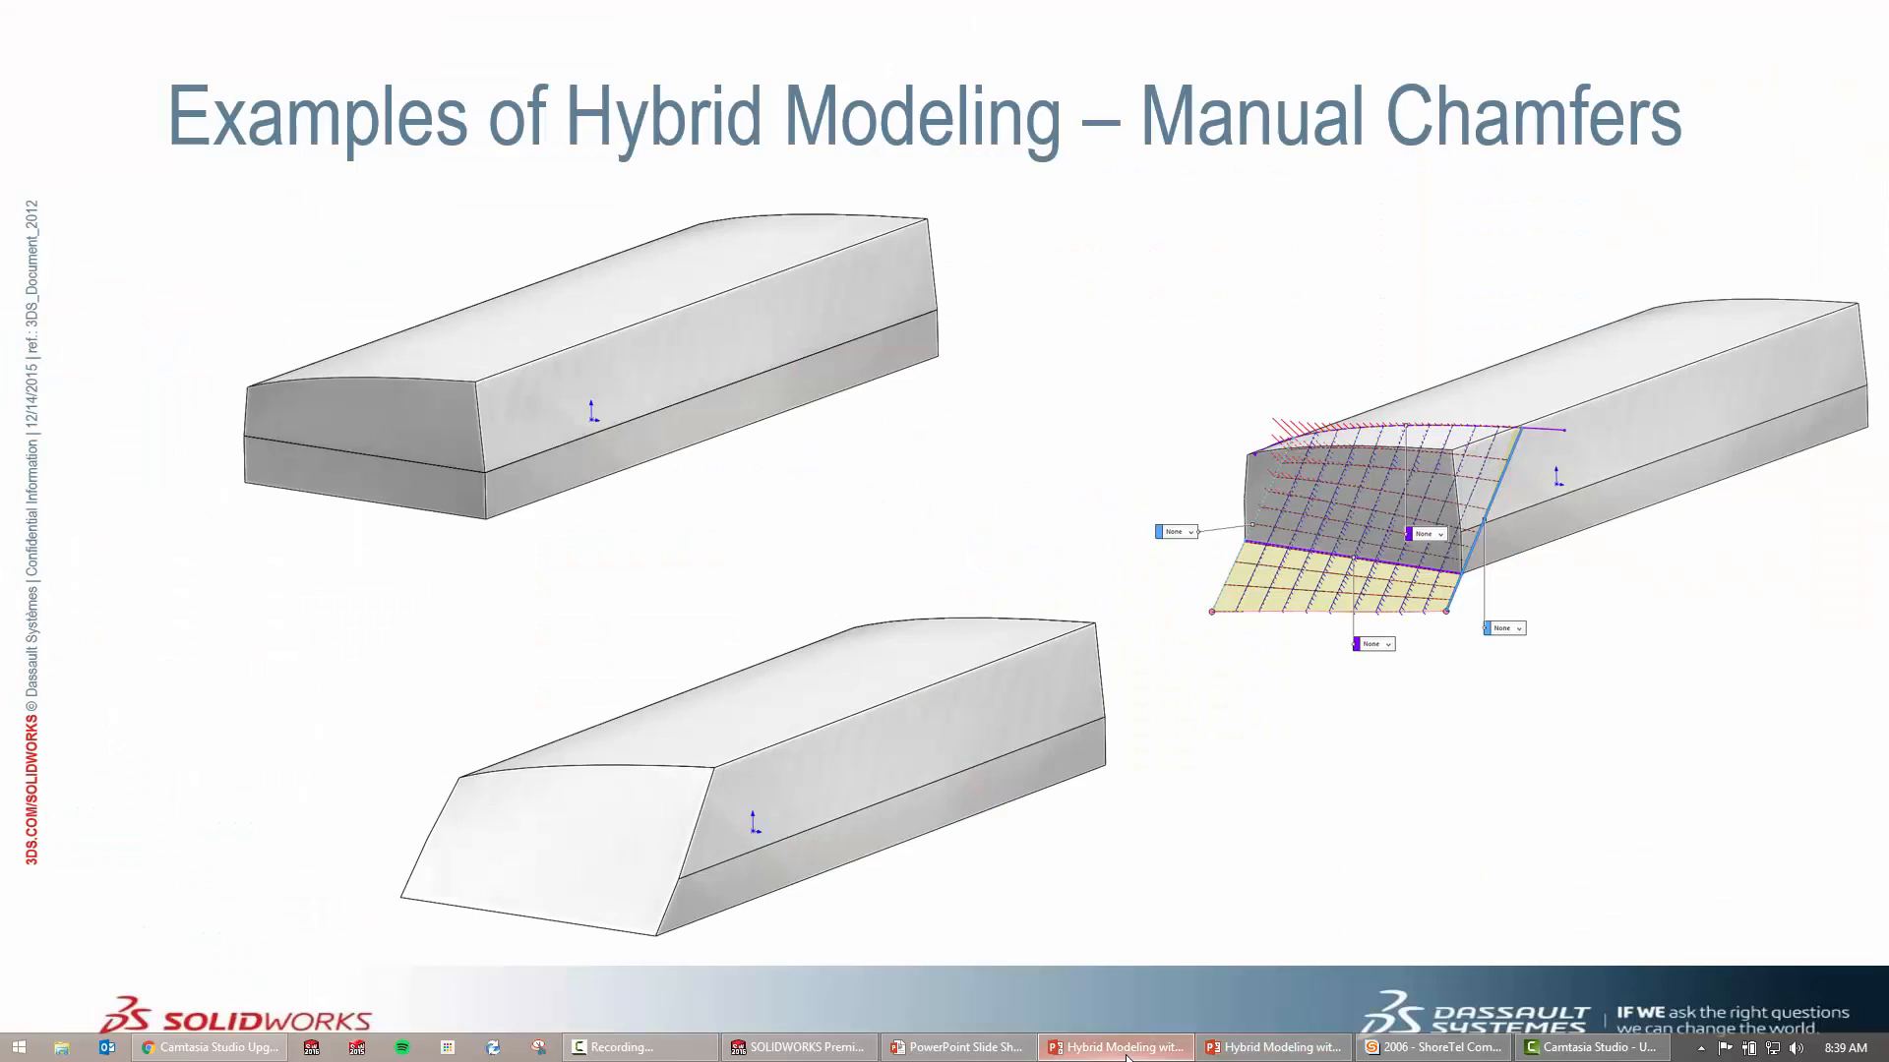
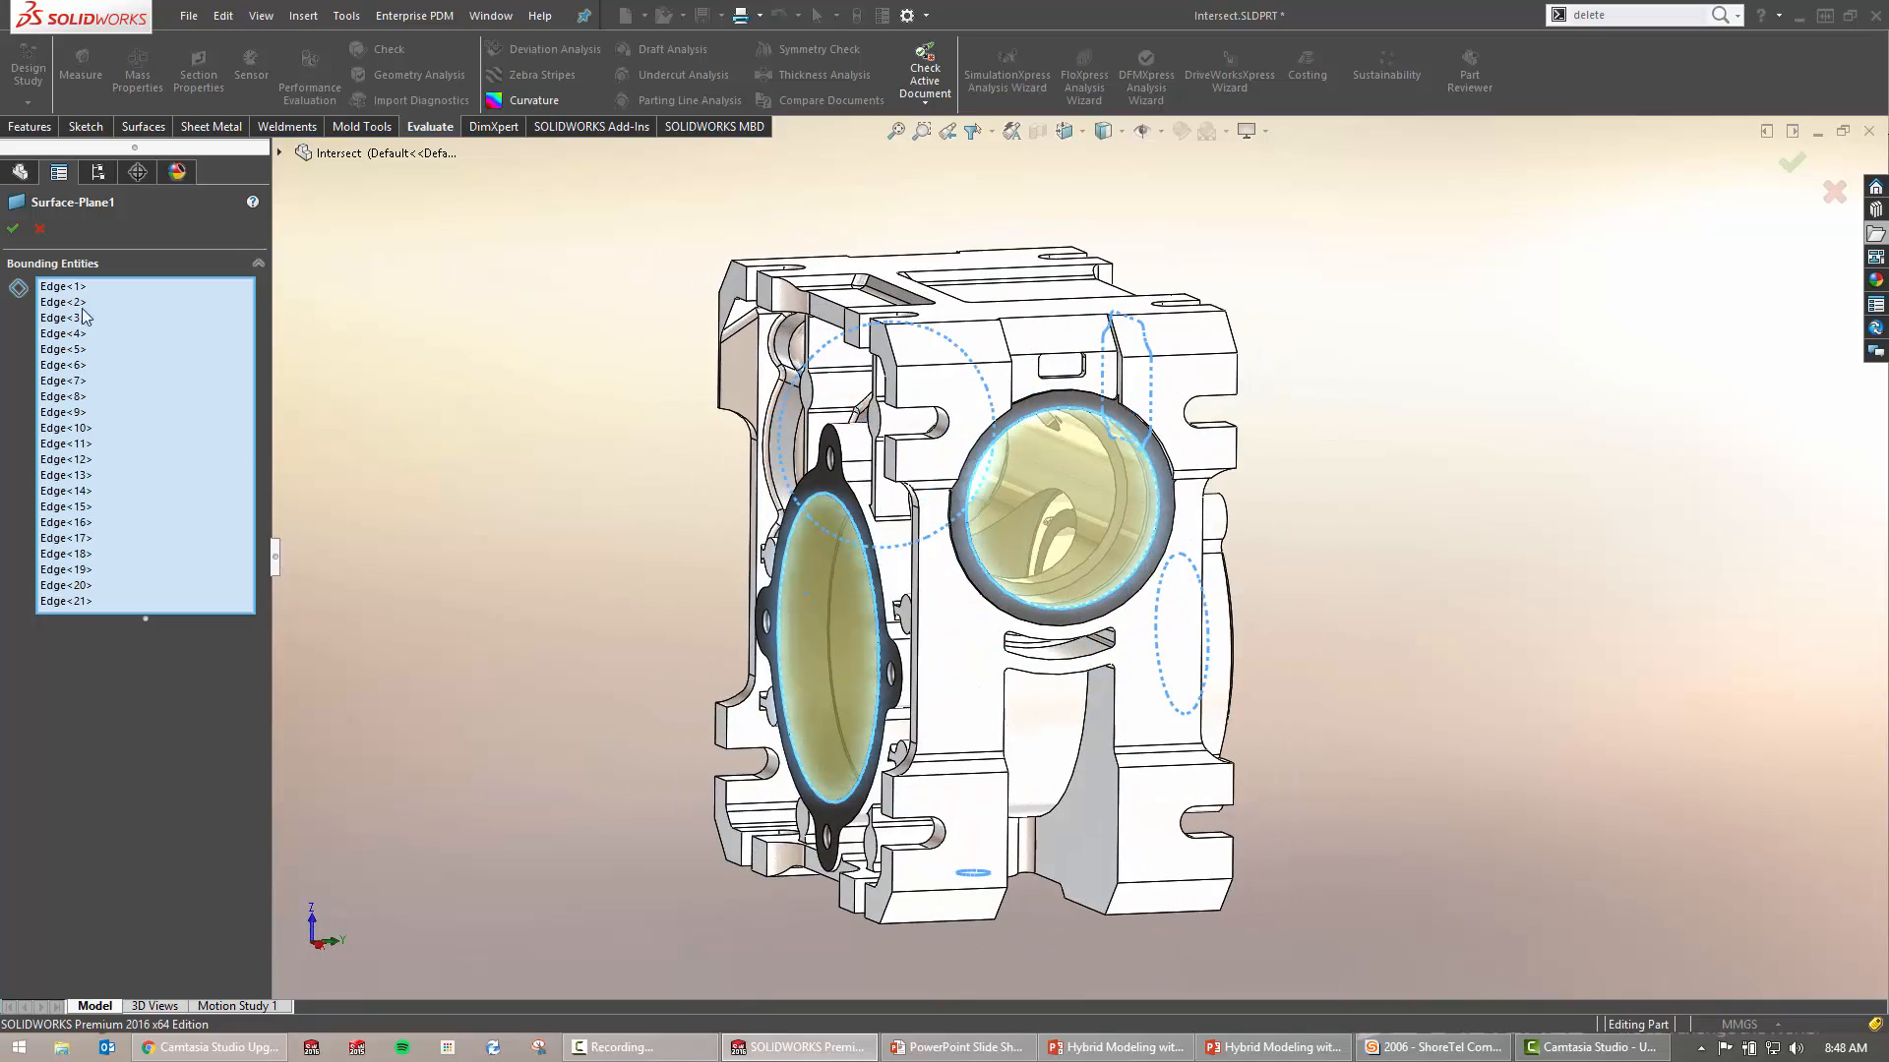
# Accept the planar surface bounded by all 21 opening edges as Surface-Plane1
pyautogui.click(13, 229)
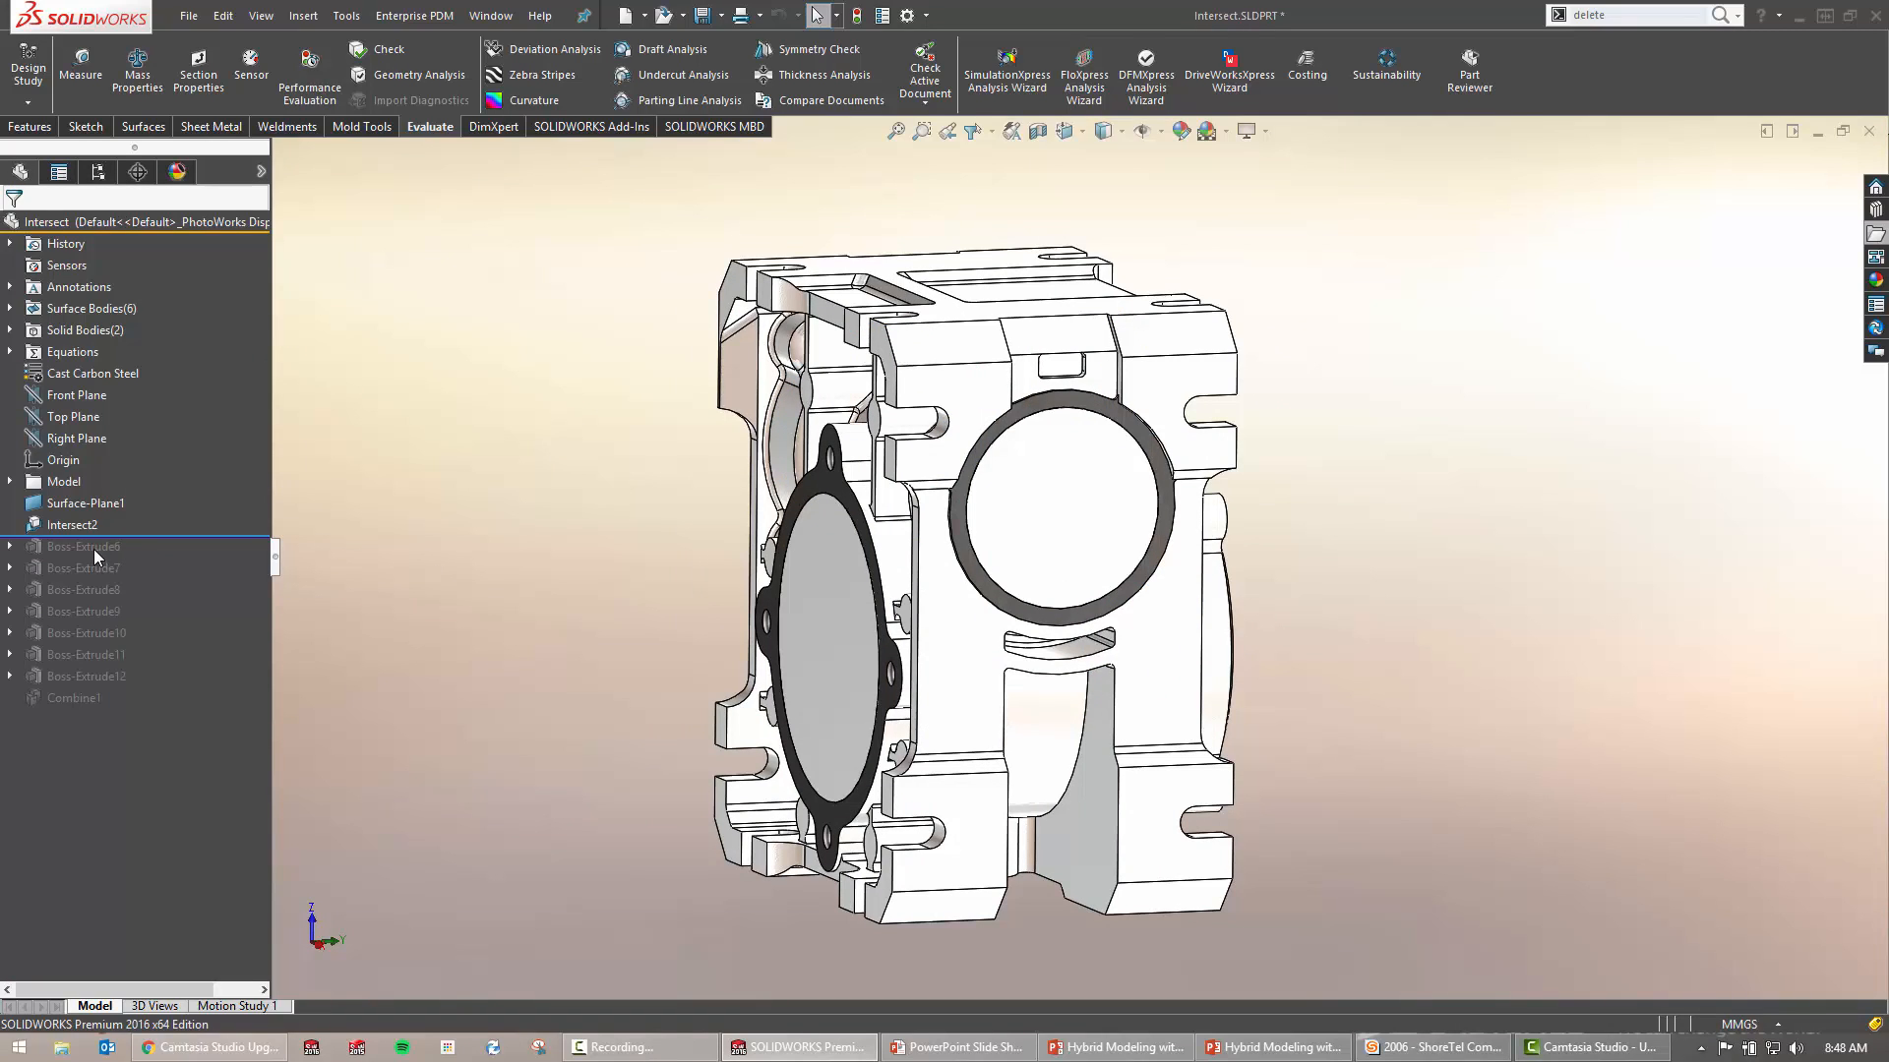
# Inspect the circular, elliptical, four-lug and underside capping faces of Surface-Plane1 around the housing
pyautogui.moveTo(93, 549)
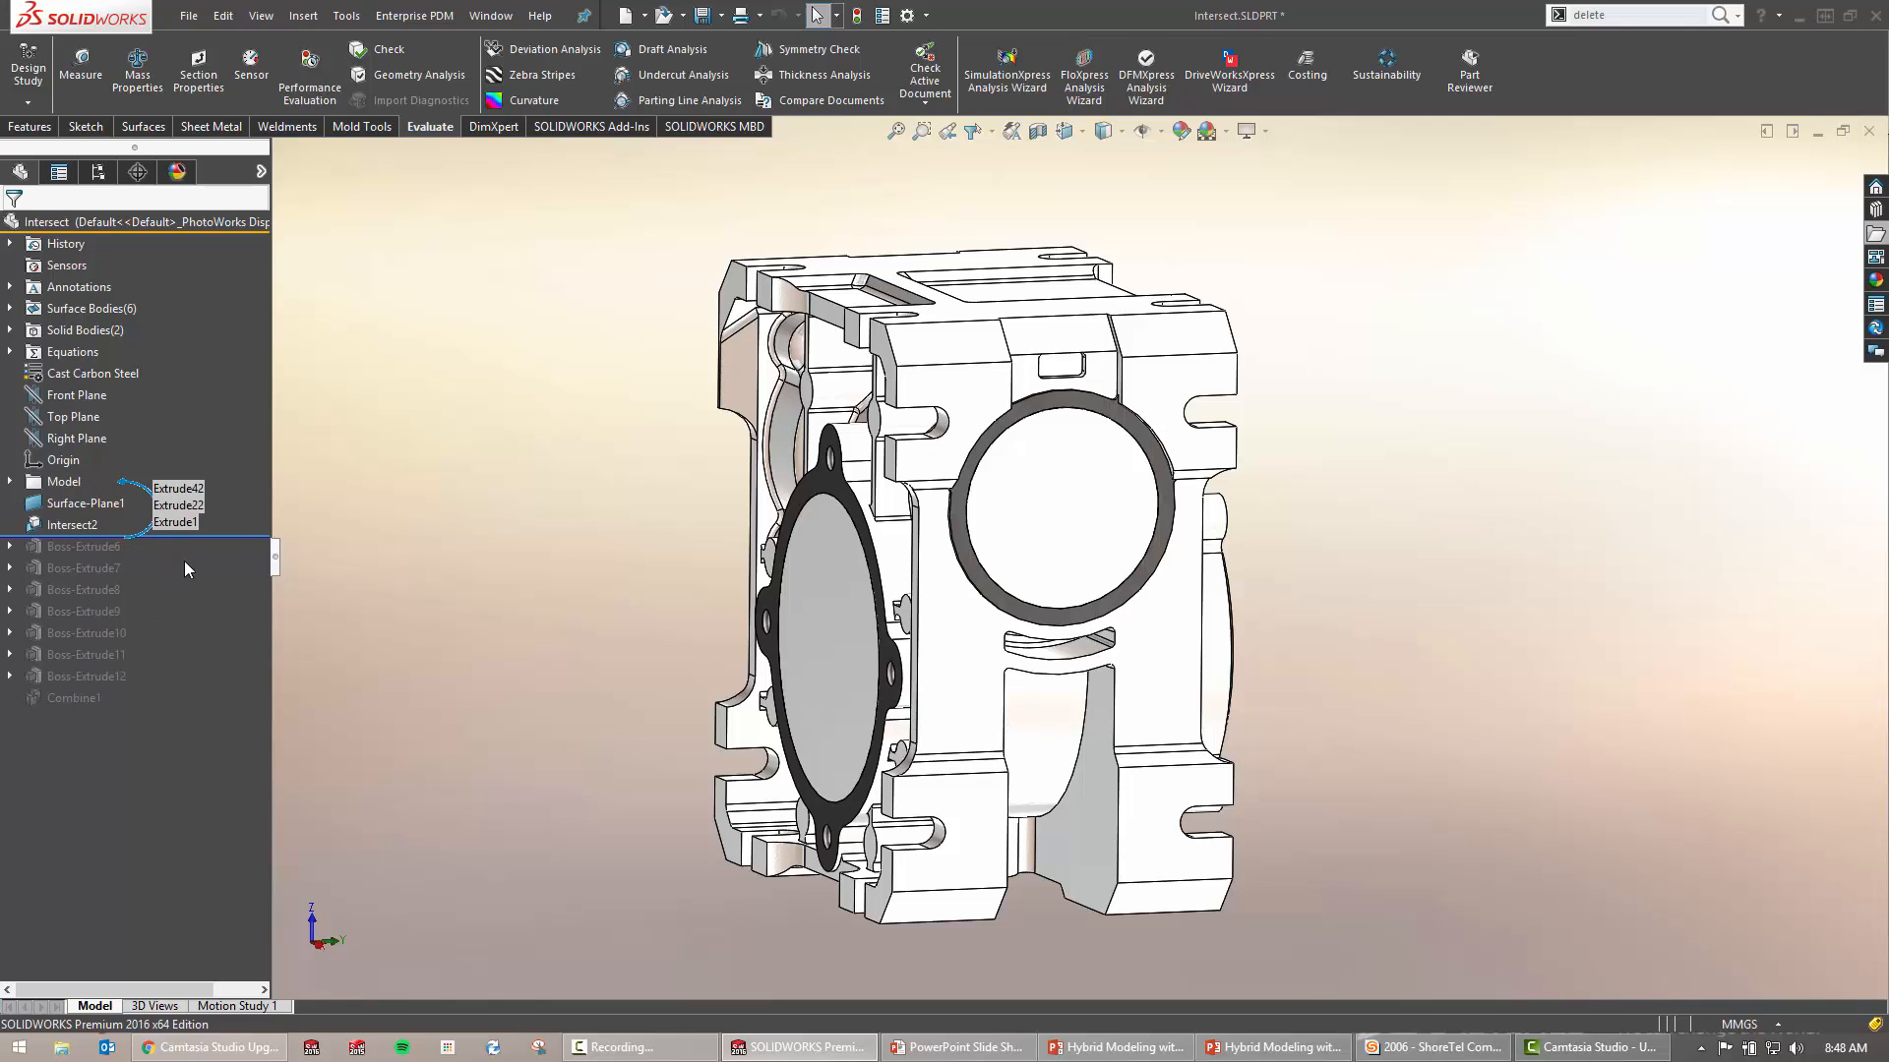
pyautogui.click(1094, 504)
pyautogui.click(824, 649)
pyautogui.moveTo(895, 588); pyautogui.dragTo(1185, 608, button='middle')
pyautogui.click(923, 500)
pyautogui.moveTo(922, 502); pyautogui.dragTo(1007, 507, button='middle')
pyautogui.click(987, 799)
pyautogui.click(617, 588)
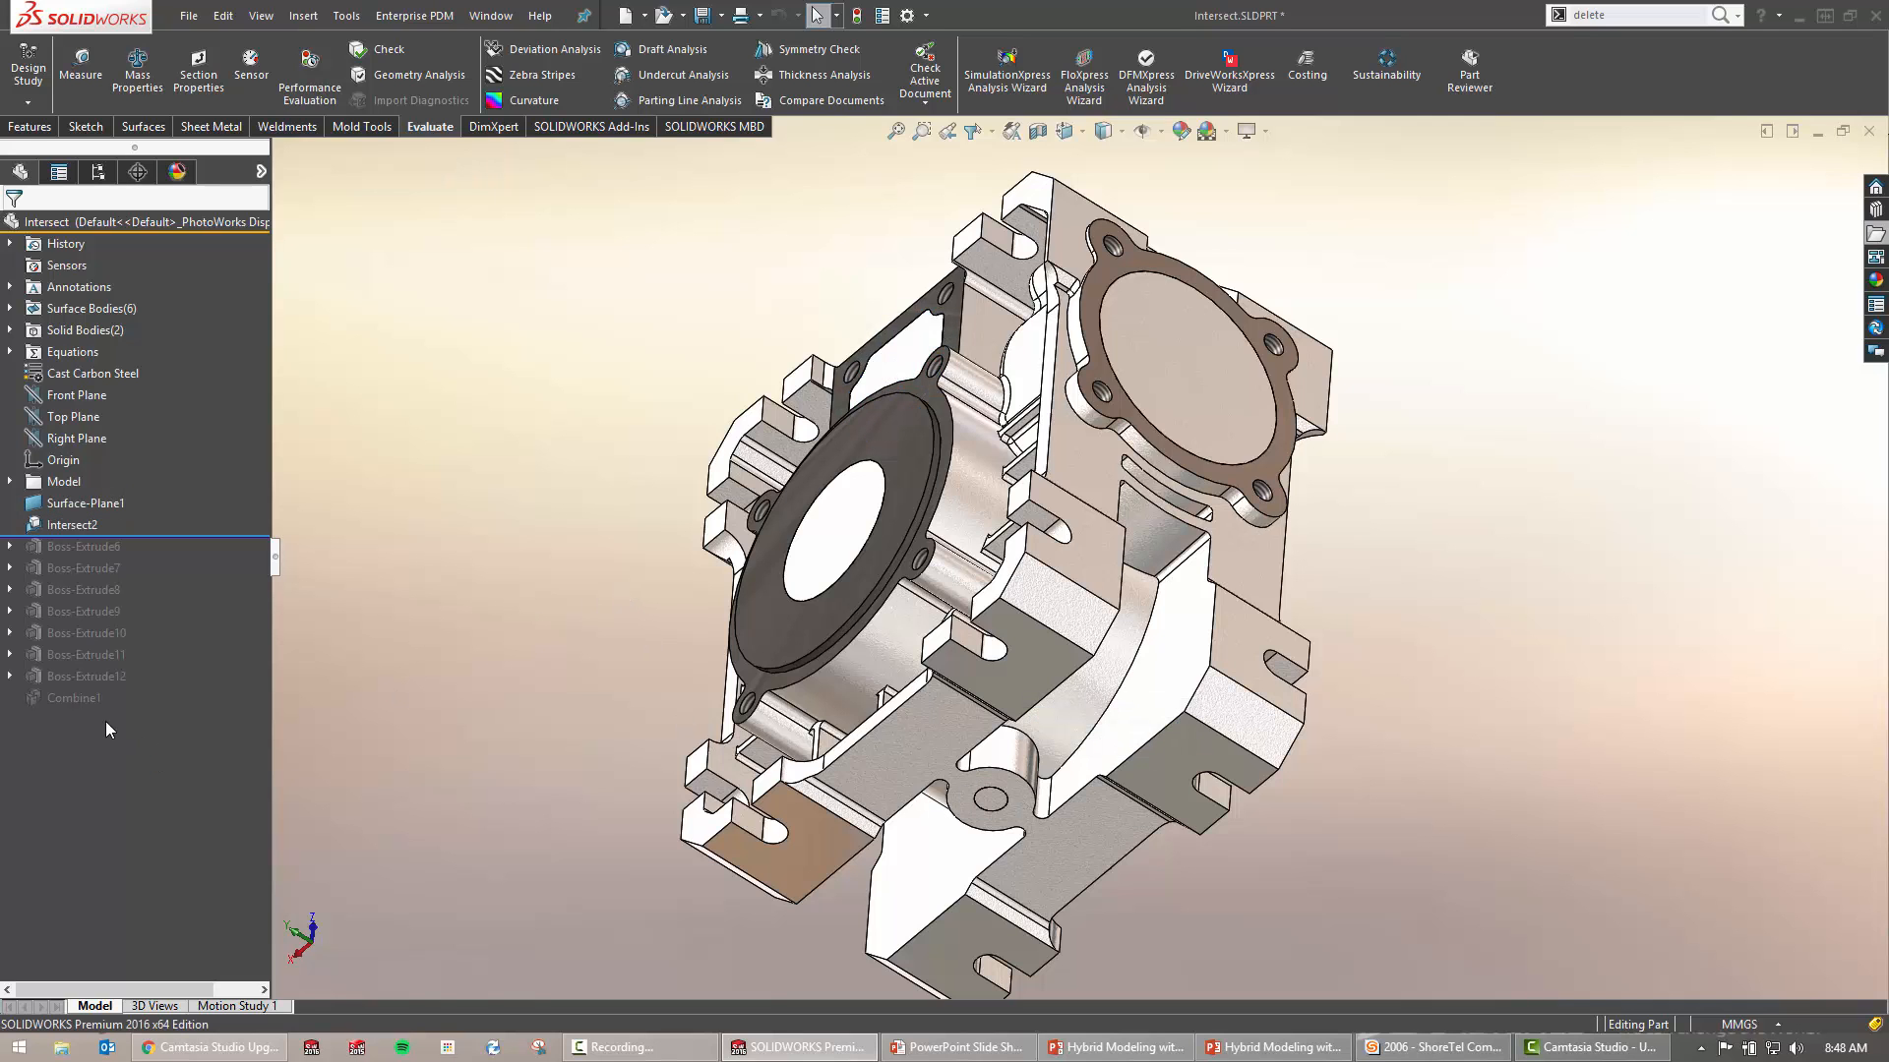
pyautogui.moveTo(74, 676)
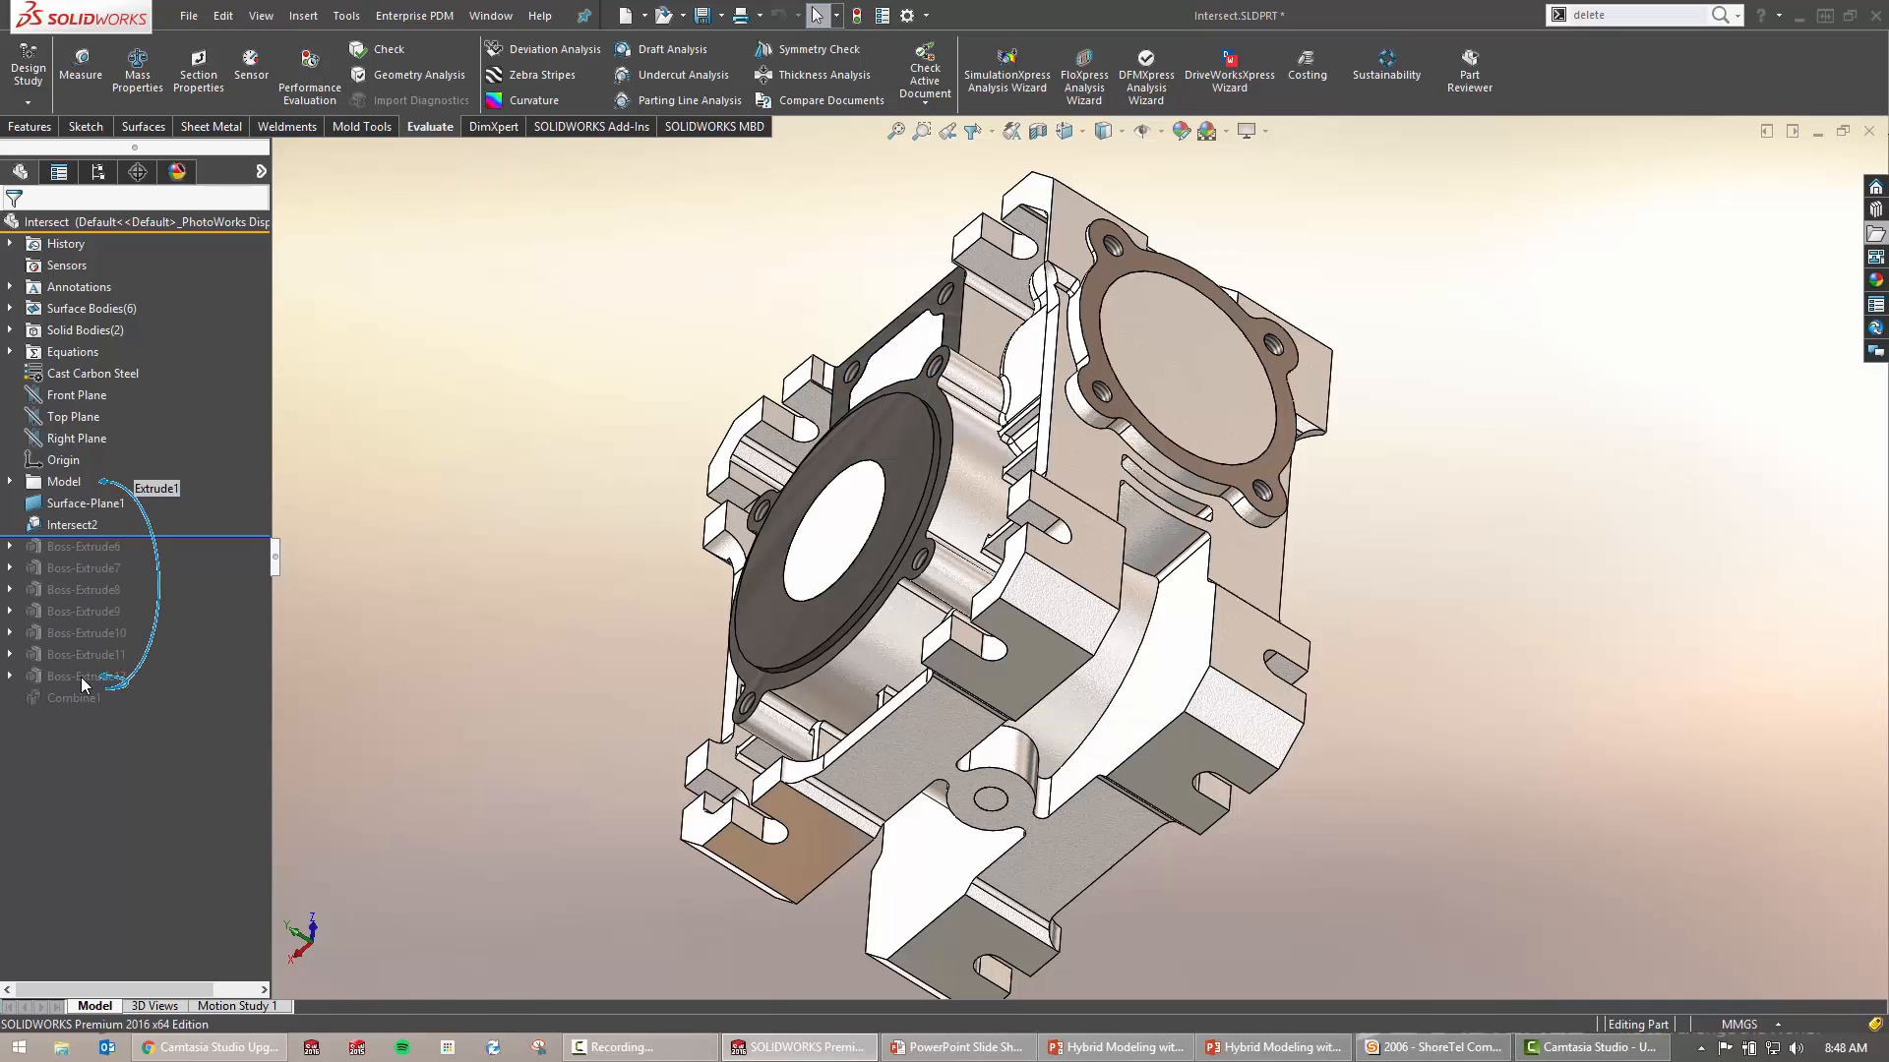
pyautogui.moveTo(838, 552); pyautogui.dragTo(890, 718, button='middle')
pyautogui.scroll(2, 1115, 411)
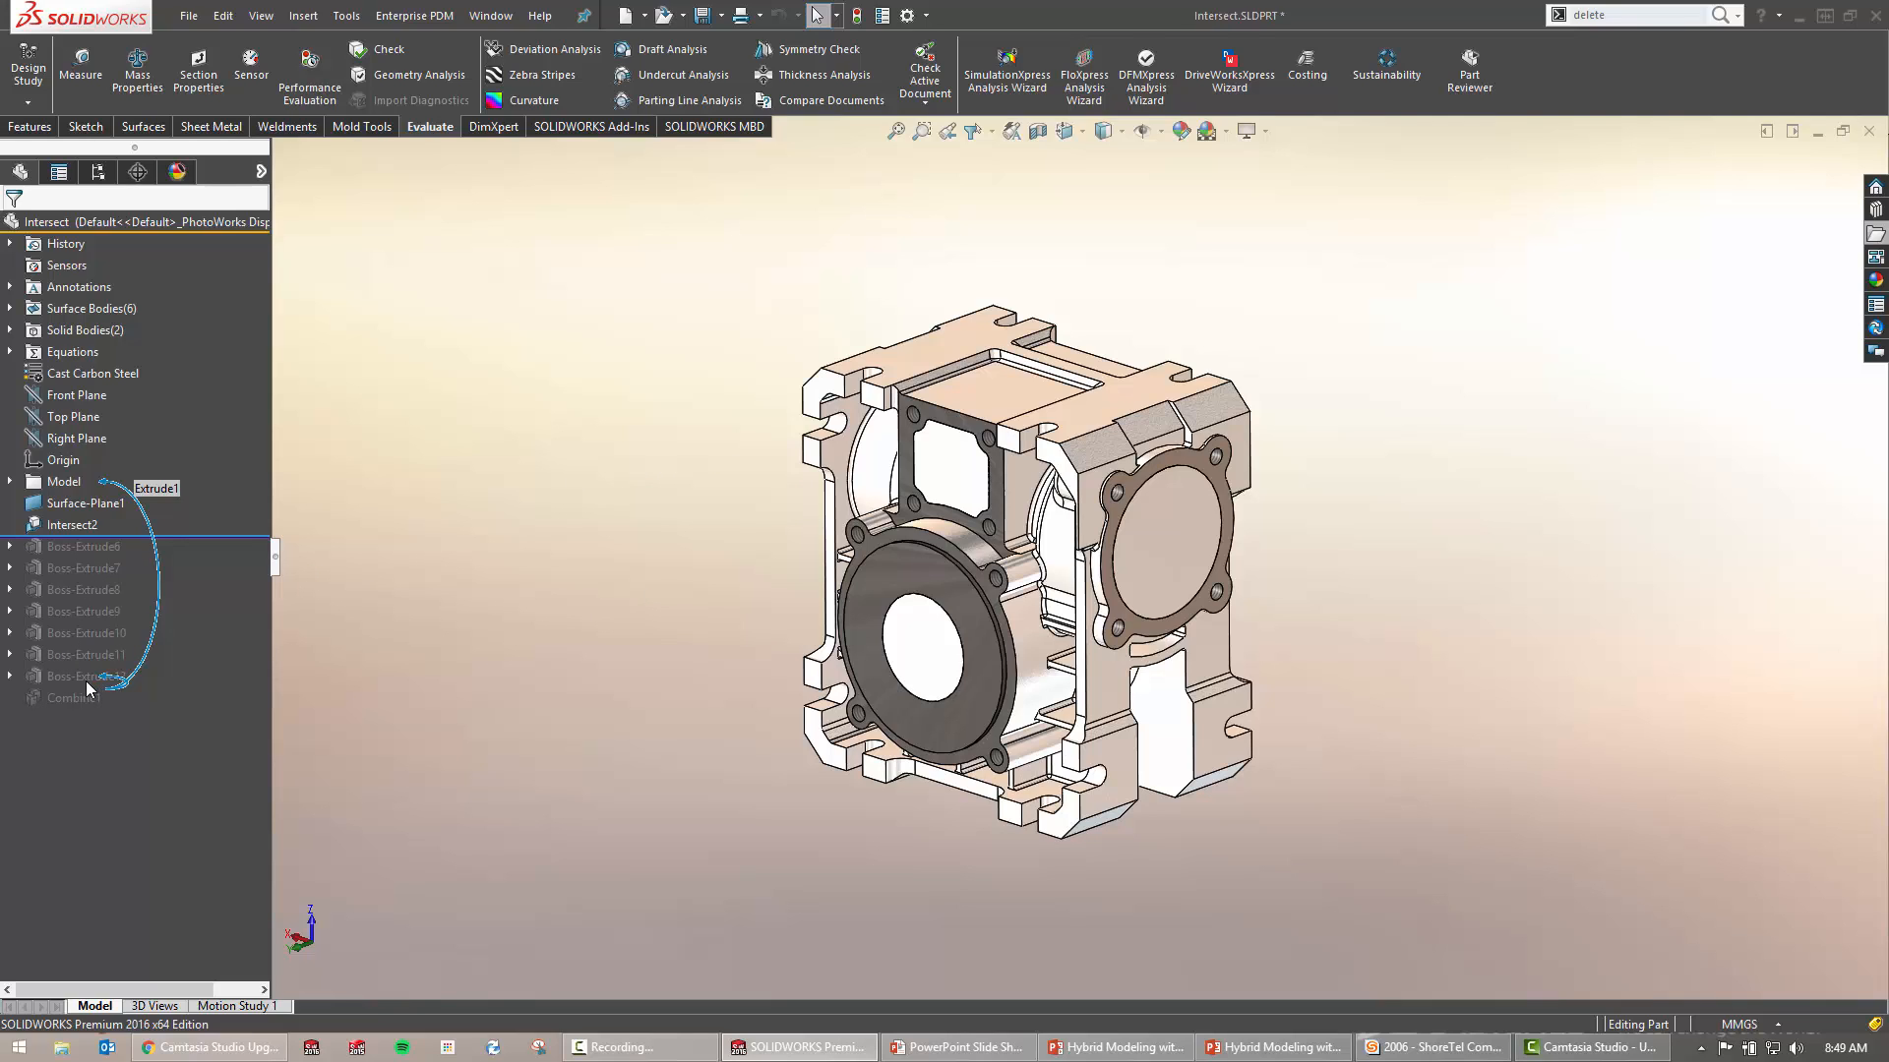
# Roll the feature history back above Surface-Plane1, uncapping the housing openings
pyautogui.click(80, 525)
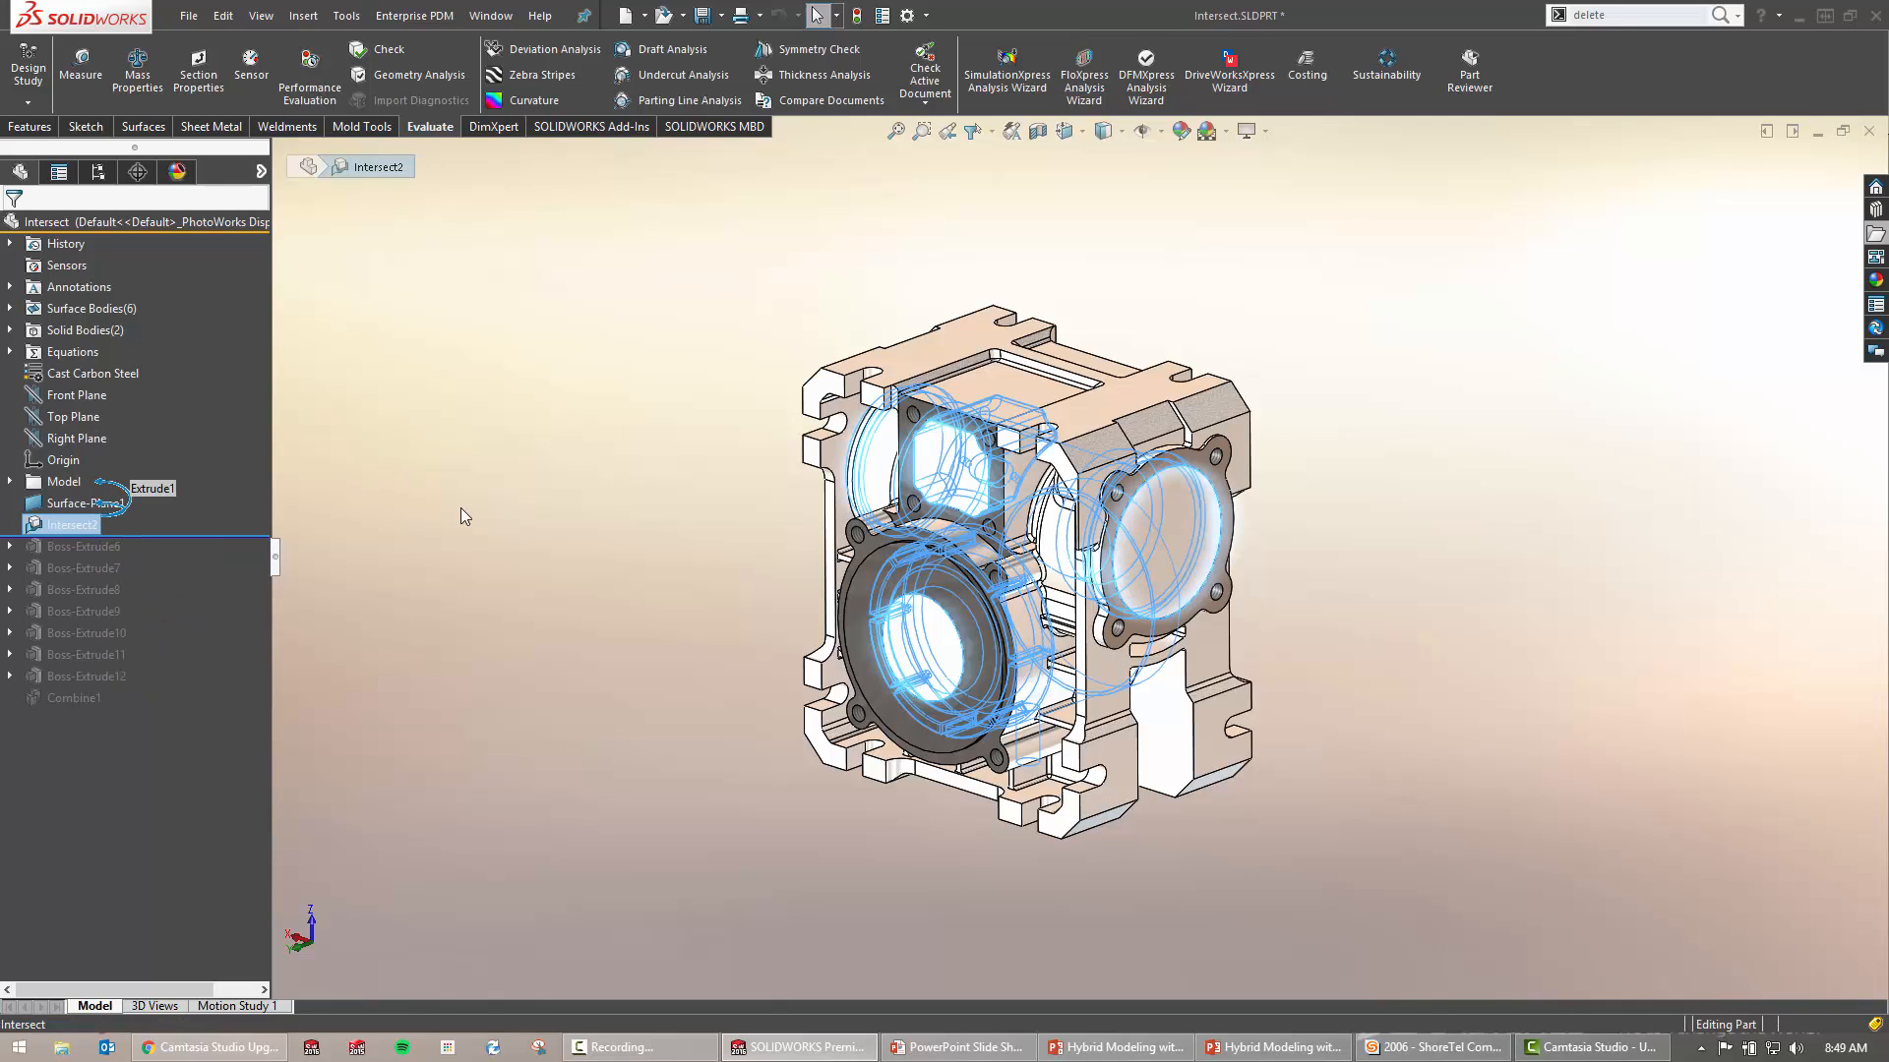
pyautogui.click(467, 513)
pyautogui.click(83, 504)
pyautogui.click(475, 474)
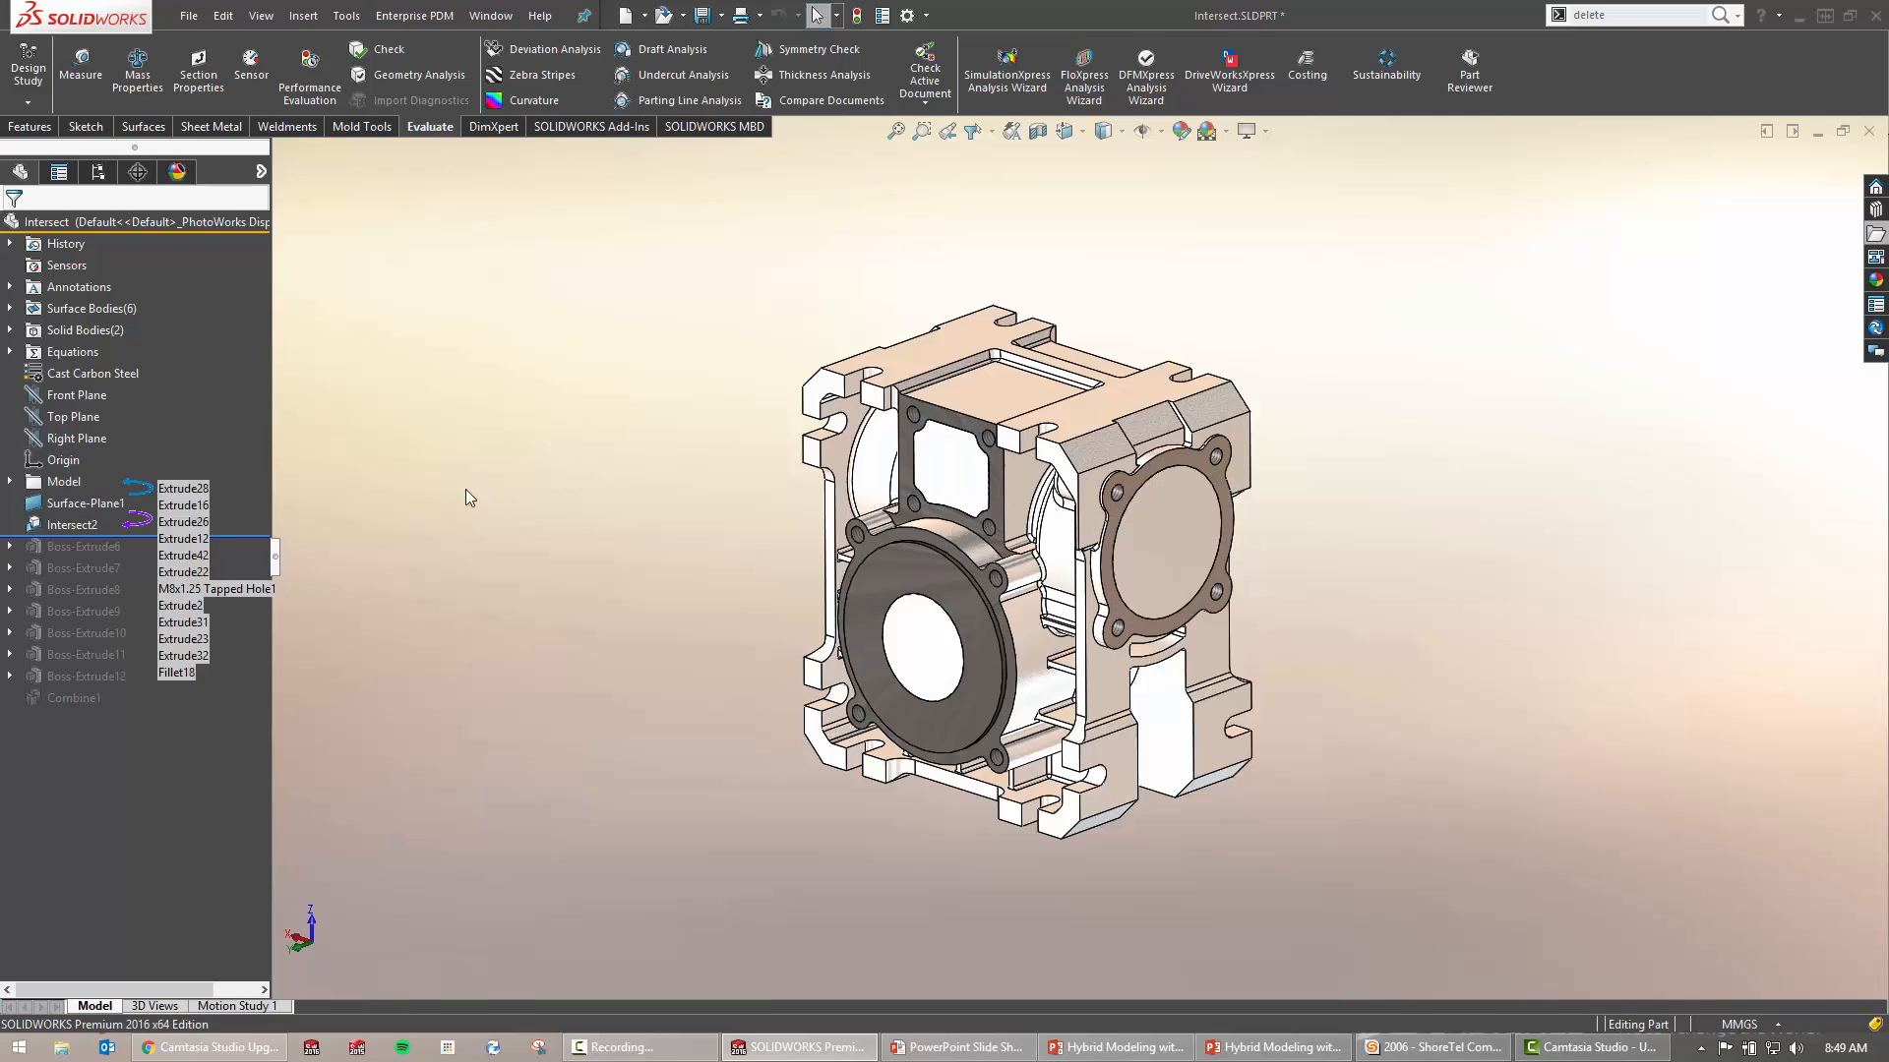
pyautogui.moveTo(252, 536); pyautogui.dragTo(252, 504)
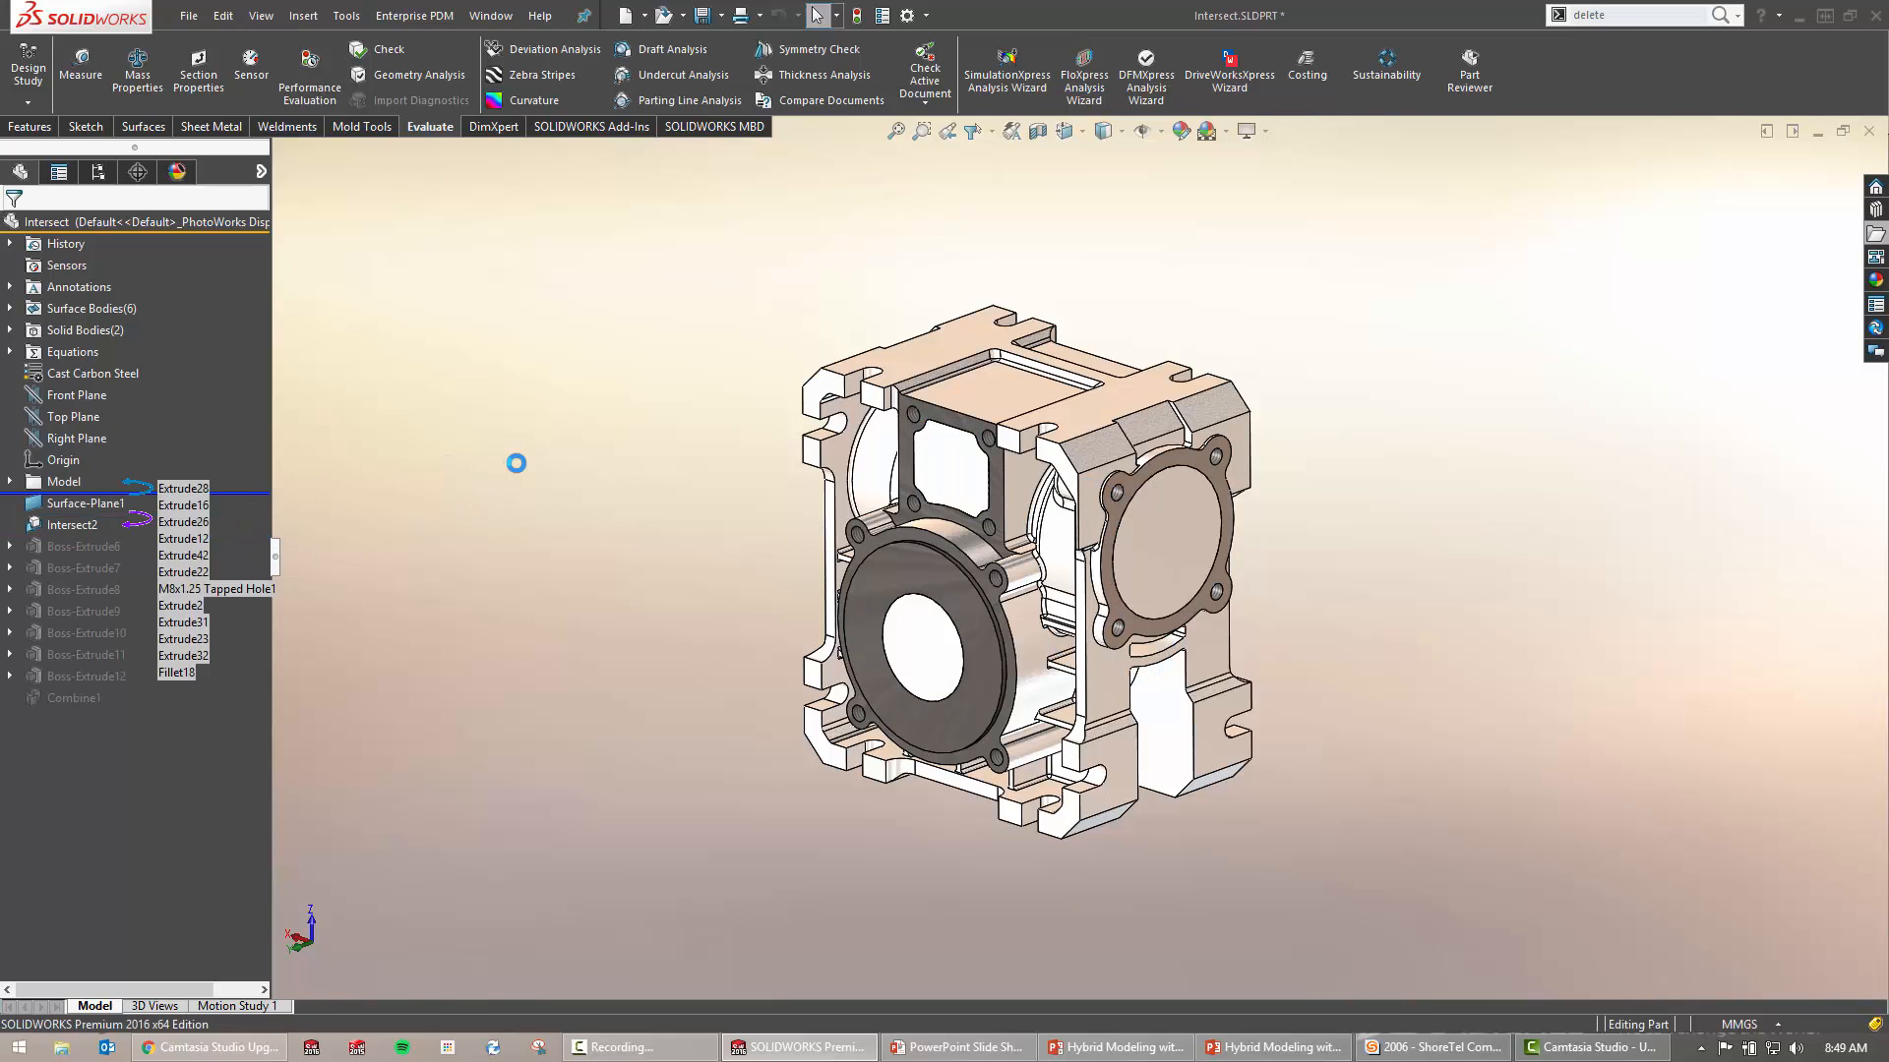
pyautogui.press('s')
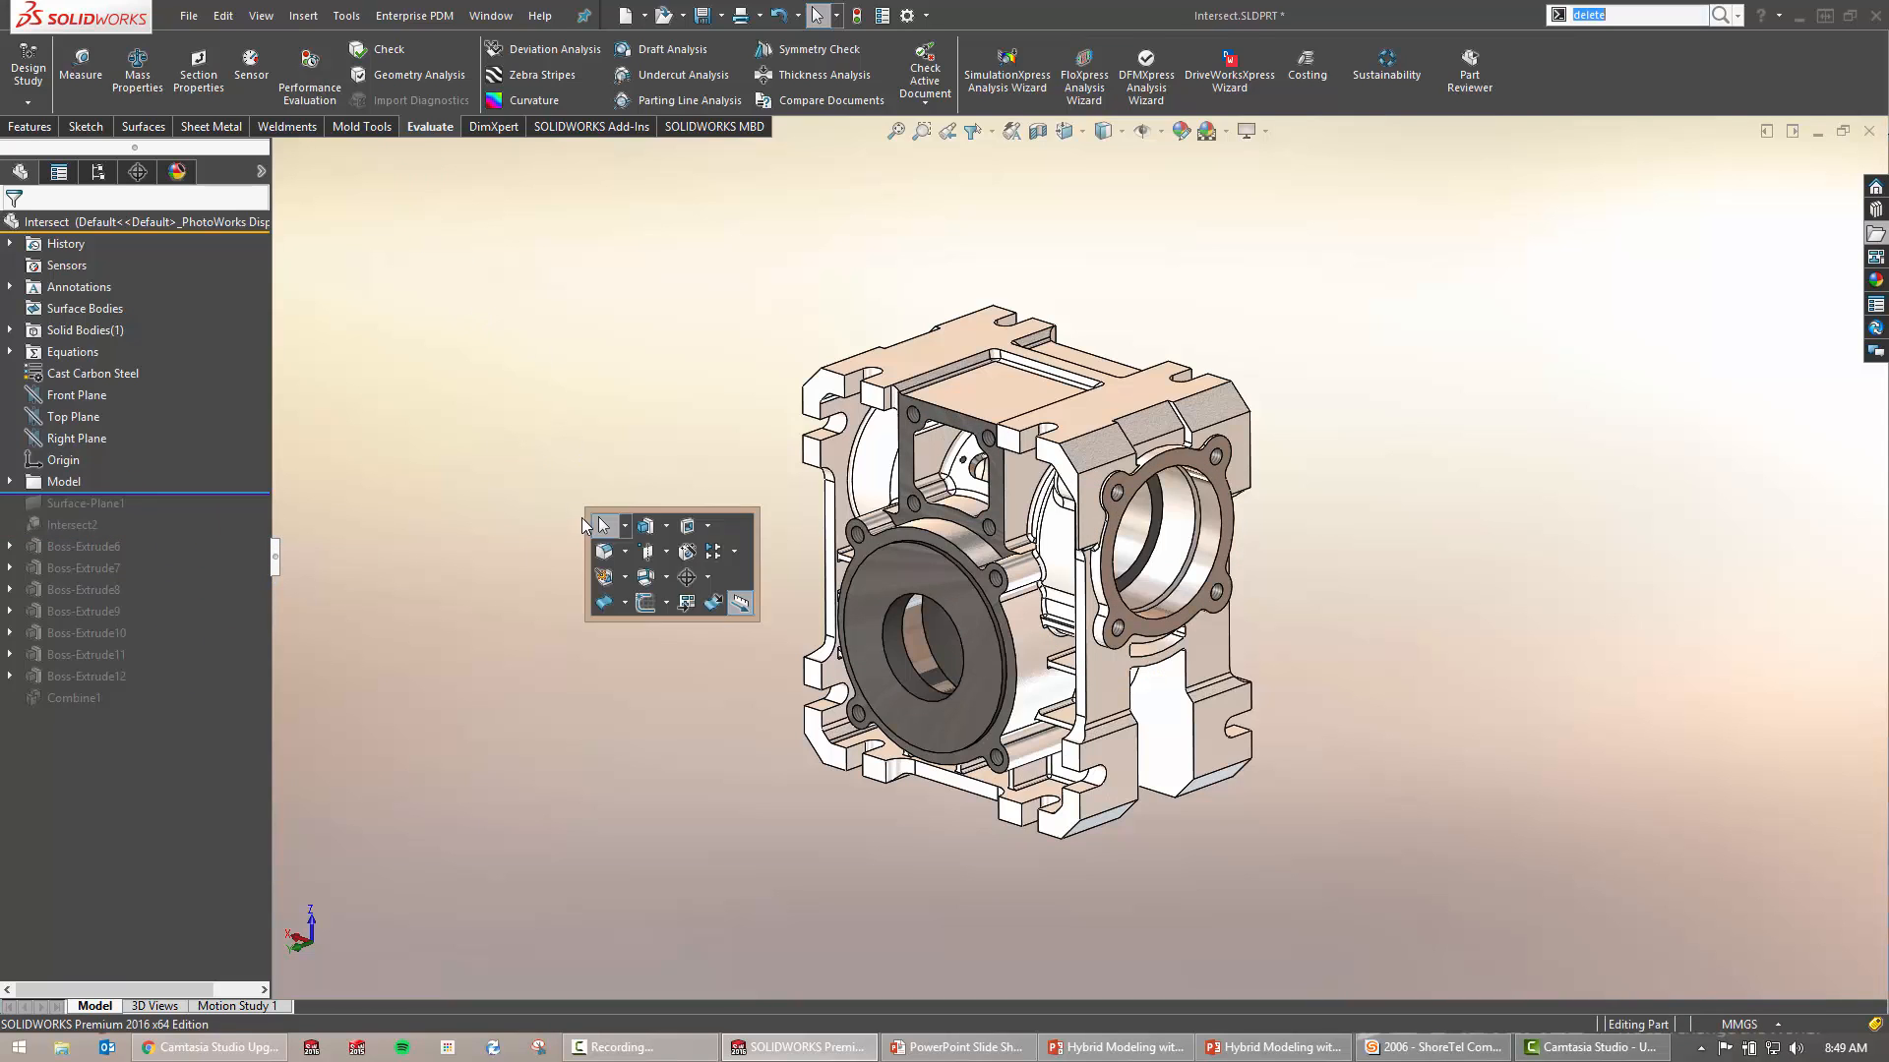
pyautogui.click(608, 602)
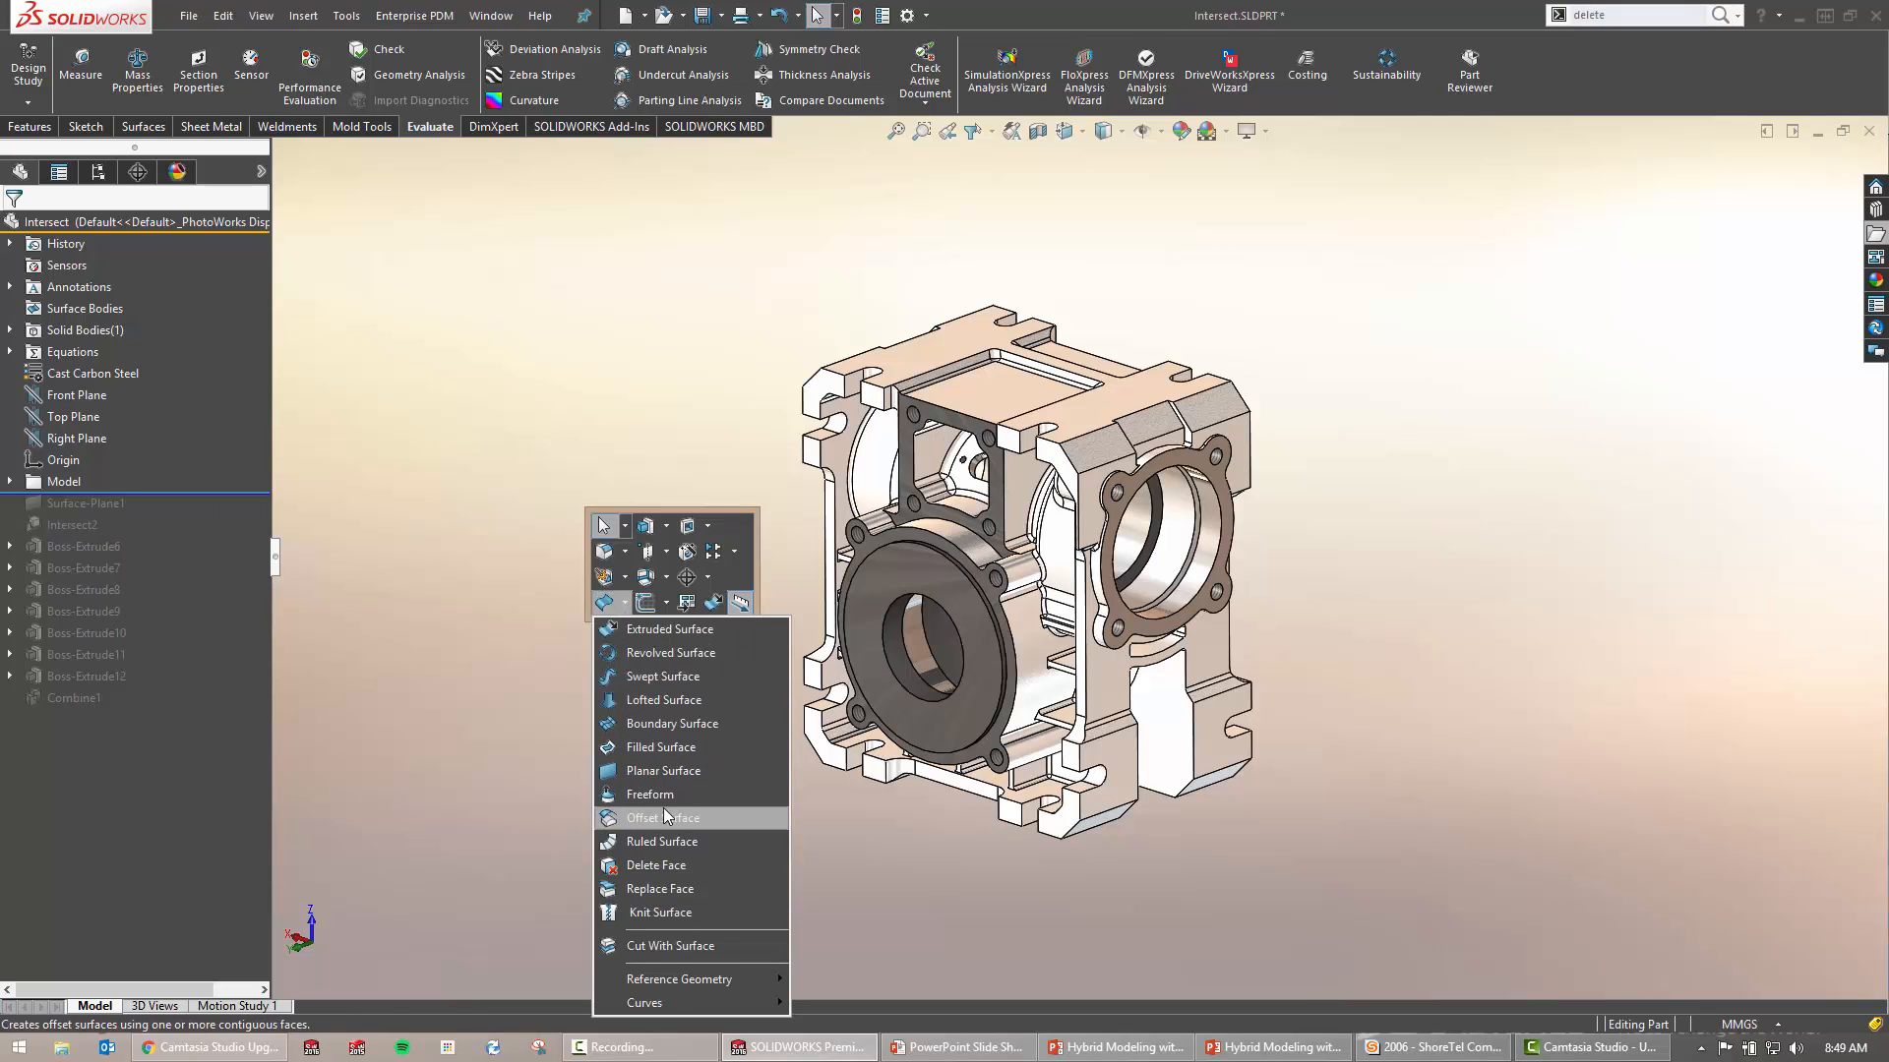
pyautogui.click(664, 773)
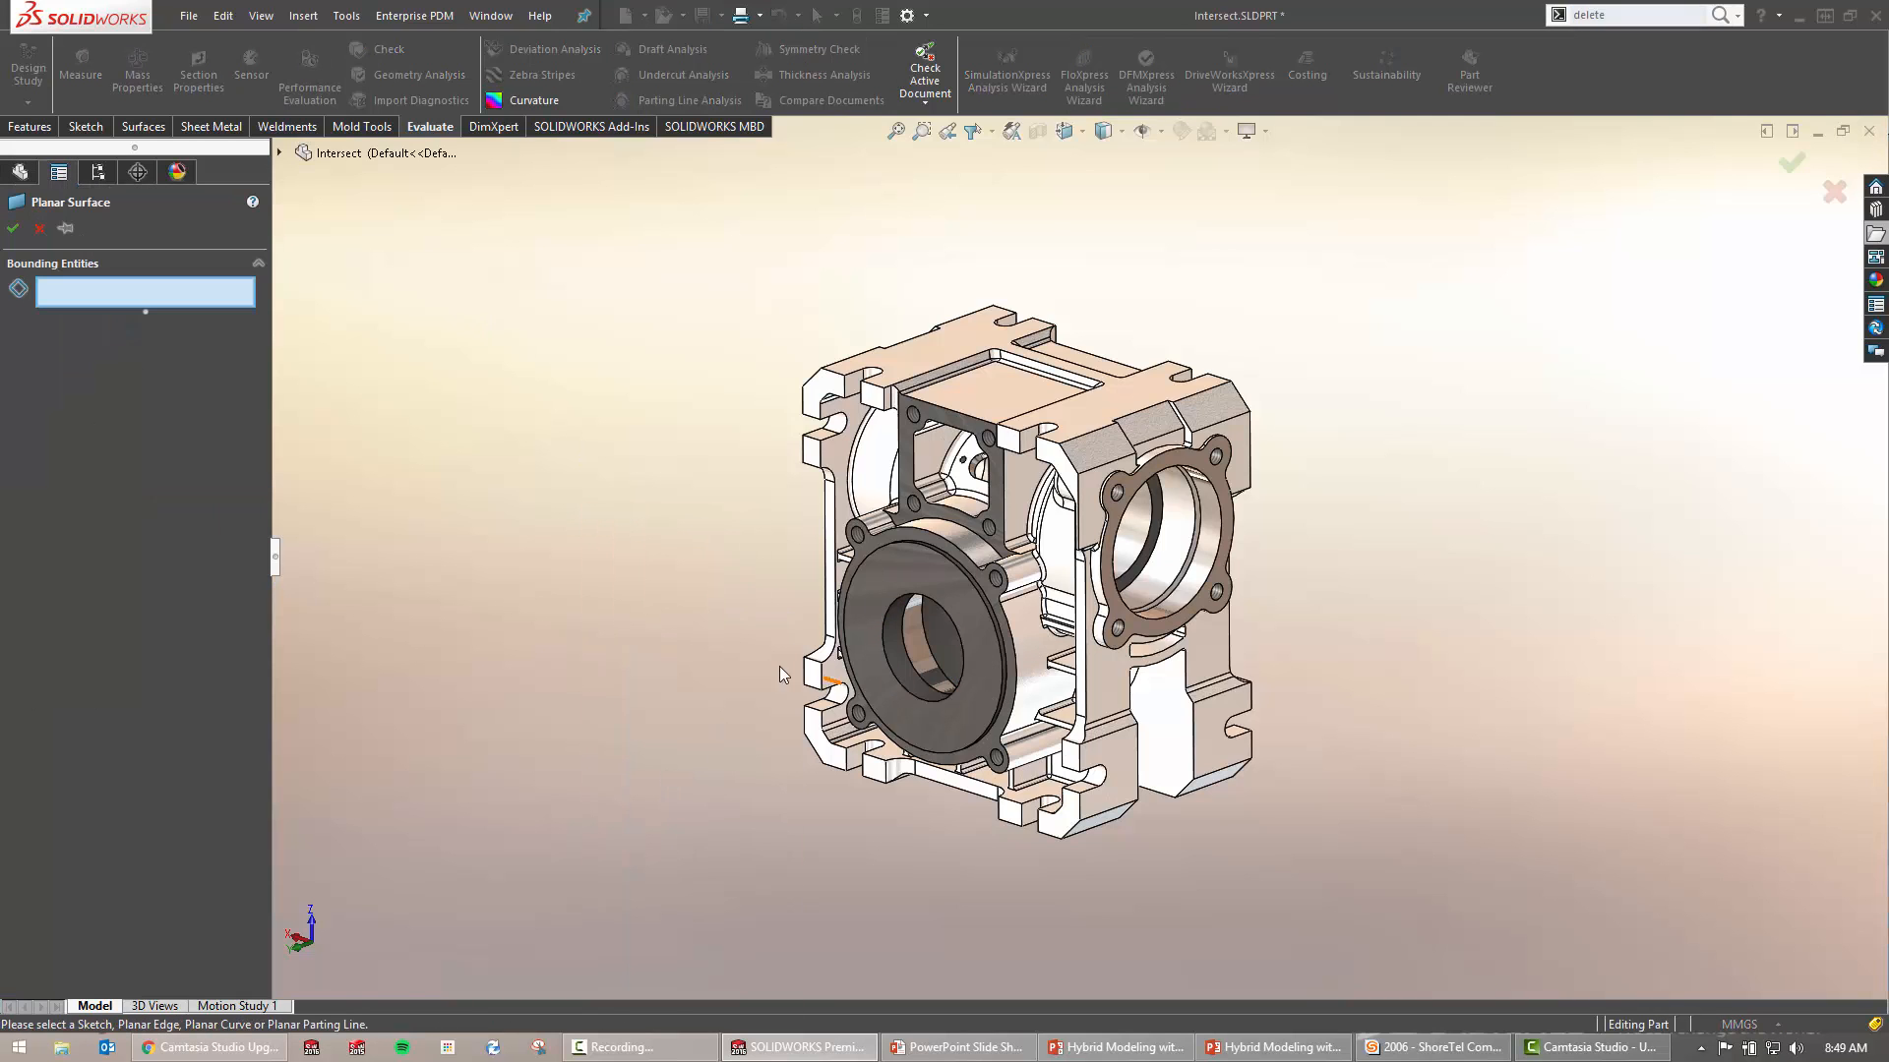
pyautogui.scroll(-5, 974, 639)
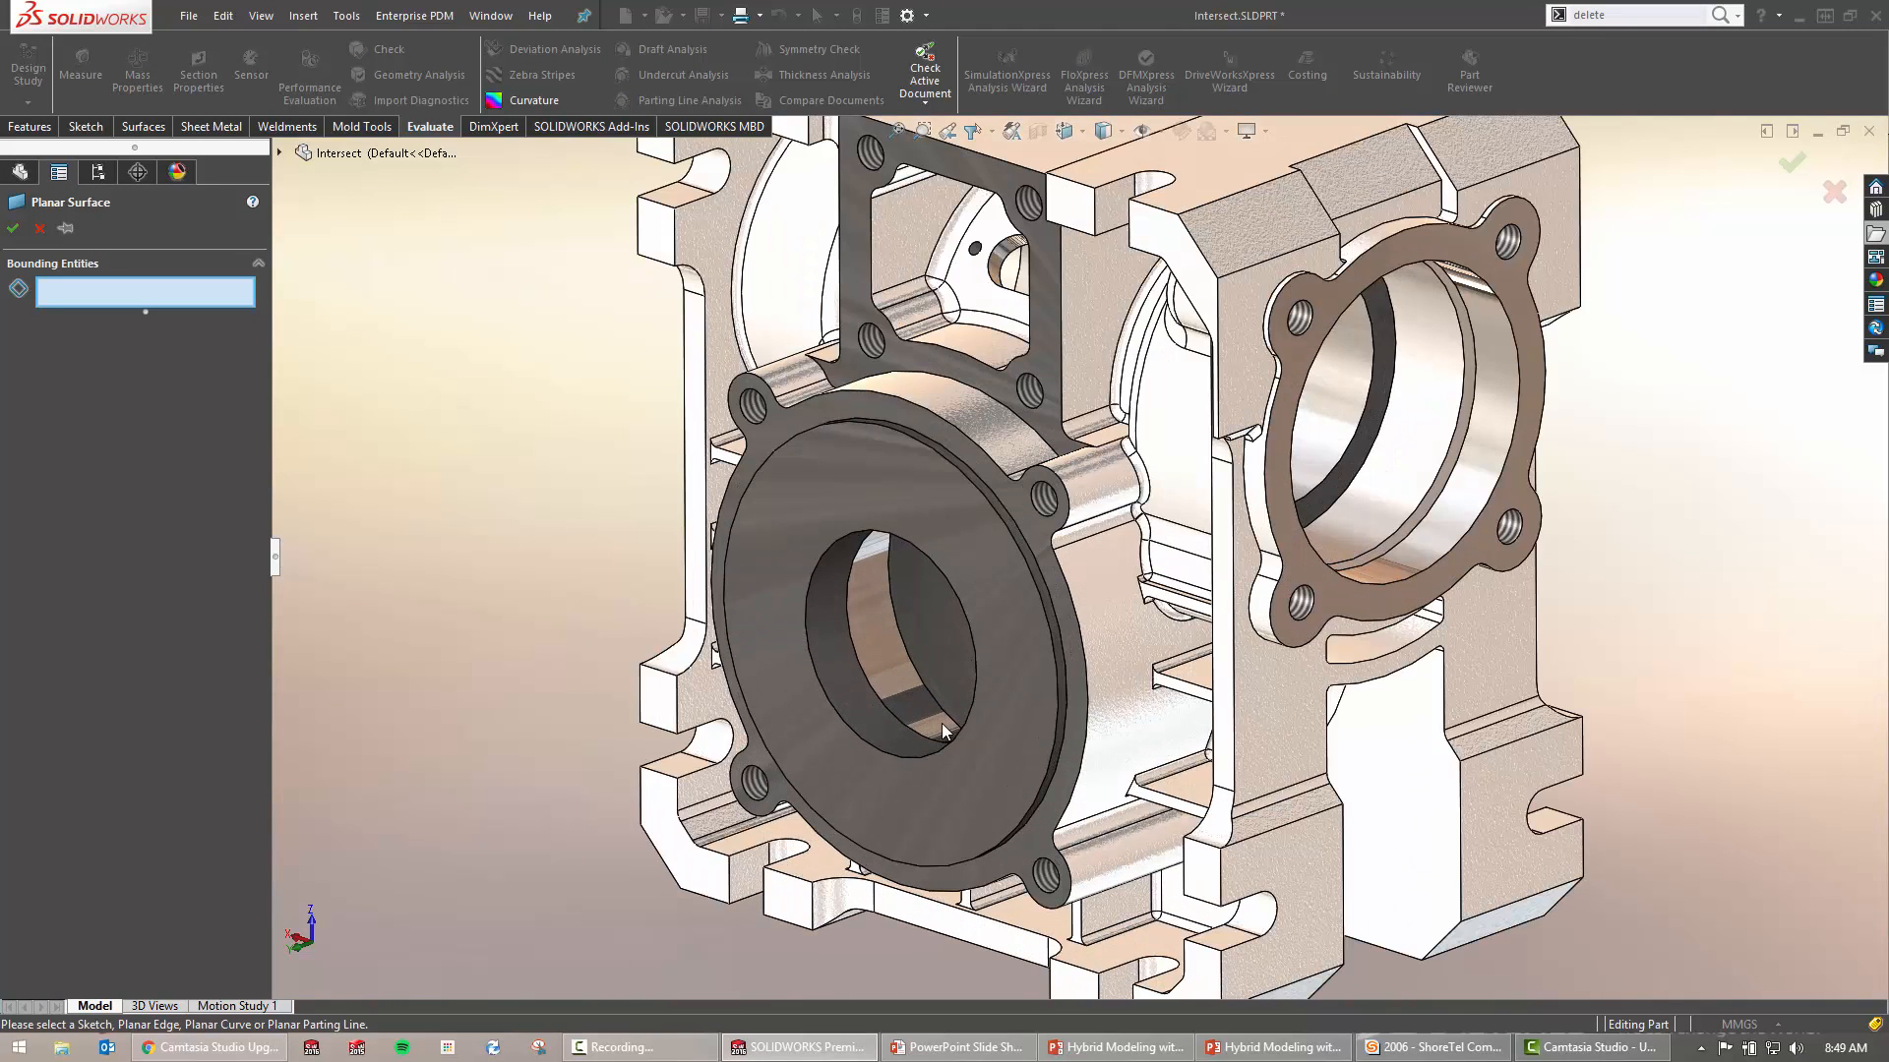
pyautogui.click(895, 757)
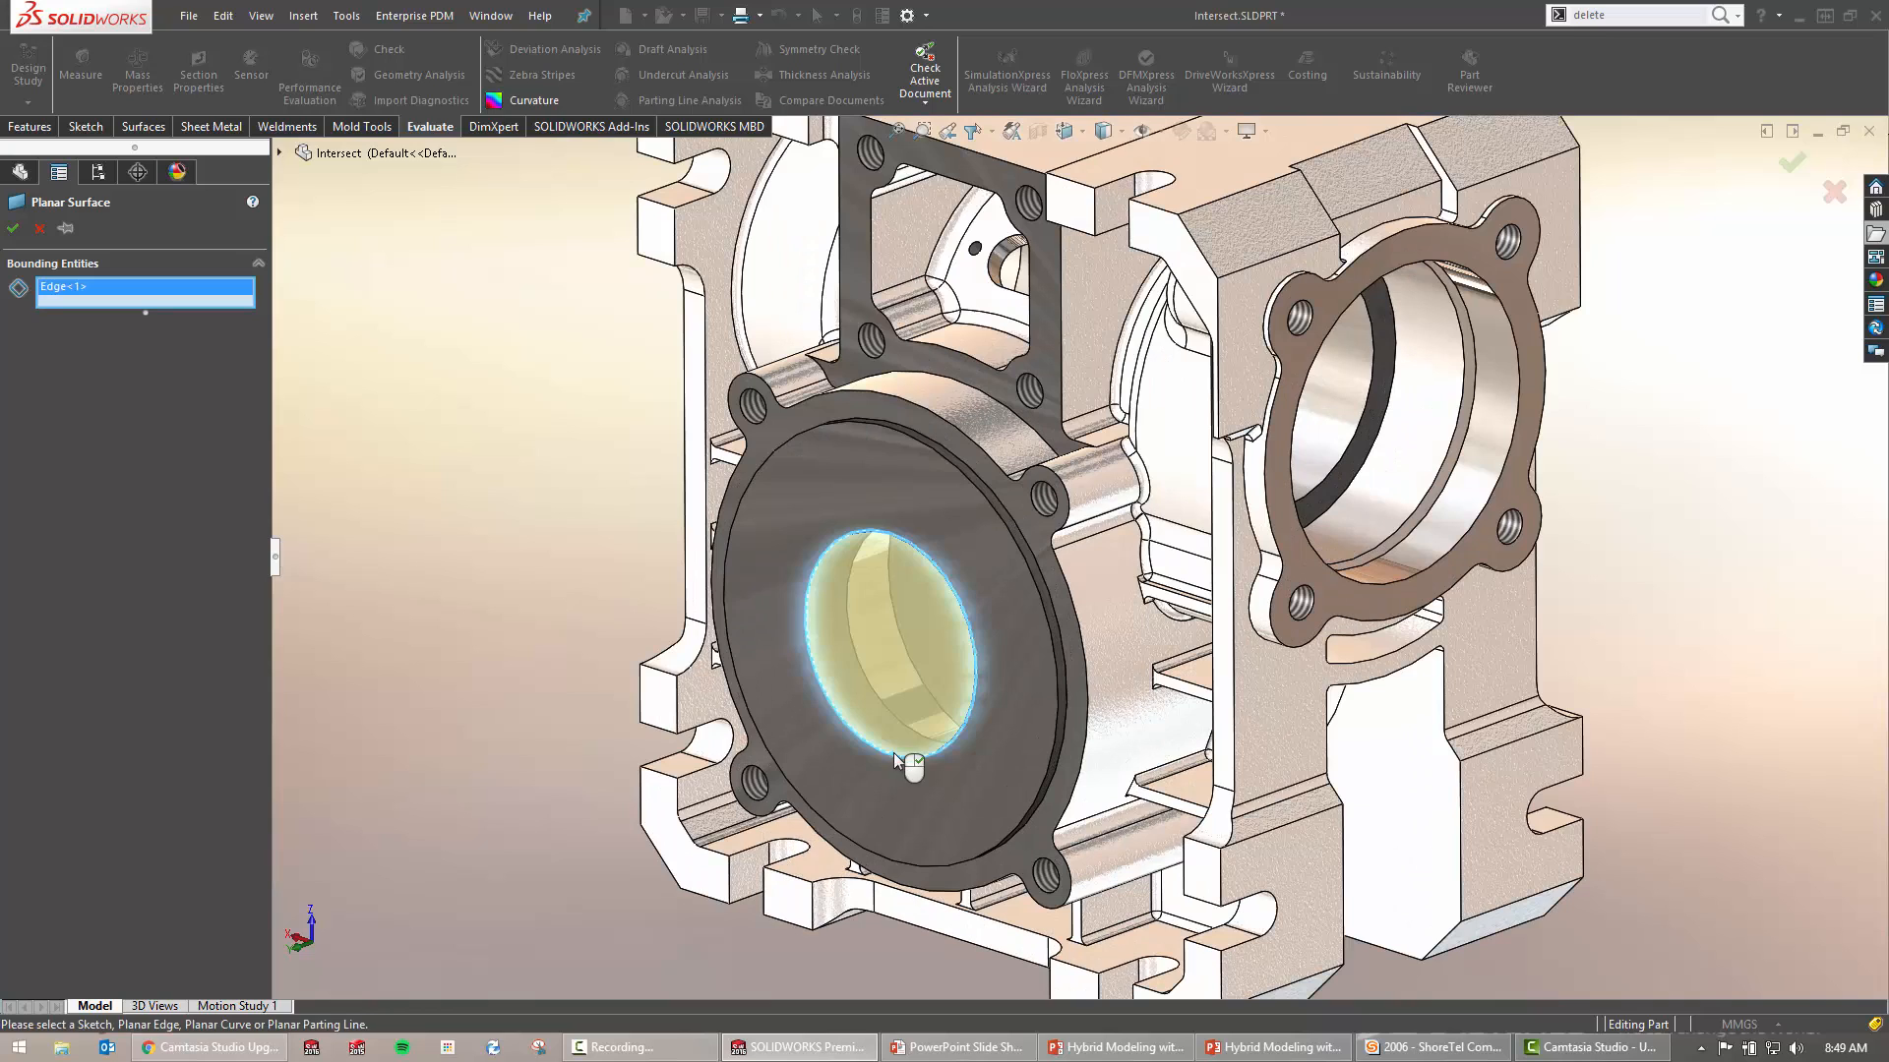
pyautogui.click(1391, 587)
pyautogui.keyDown('ctrl'); pyautogui.moveTo(1158, 429); pyautogui.dragTo(1160, 603, button='middle'); pyautogui.keyUp('ctrl')
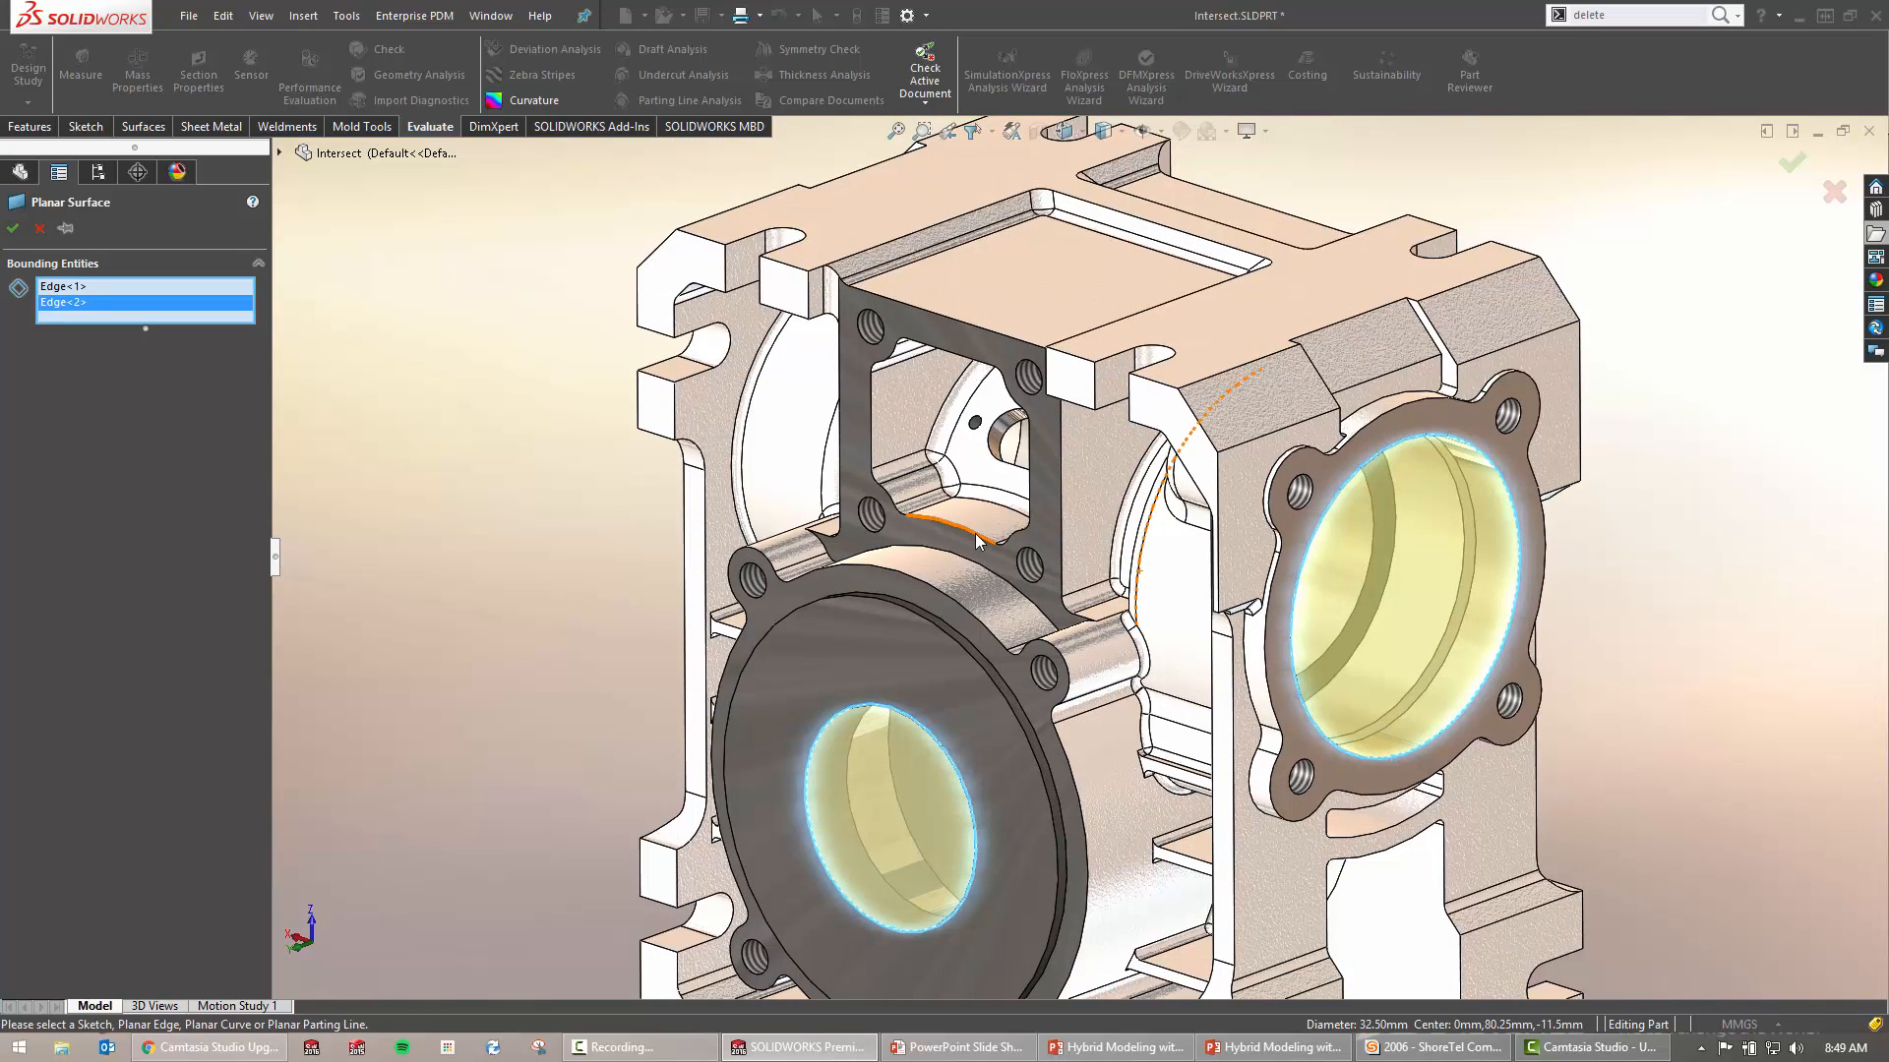
pyautogui.rightClick(976, 533)
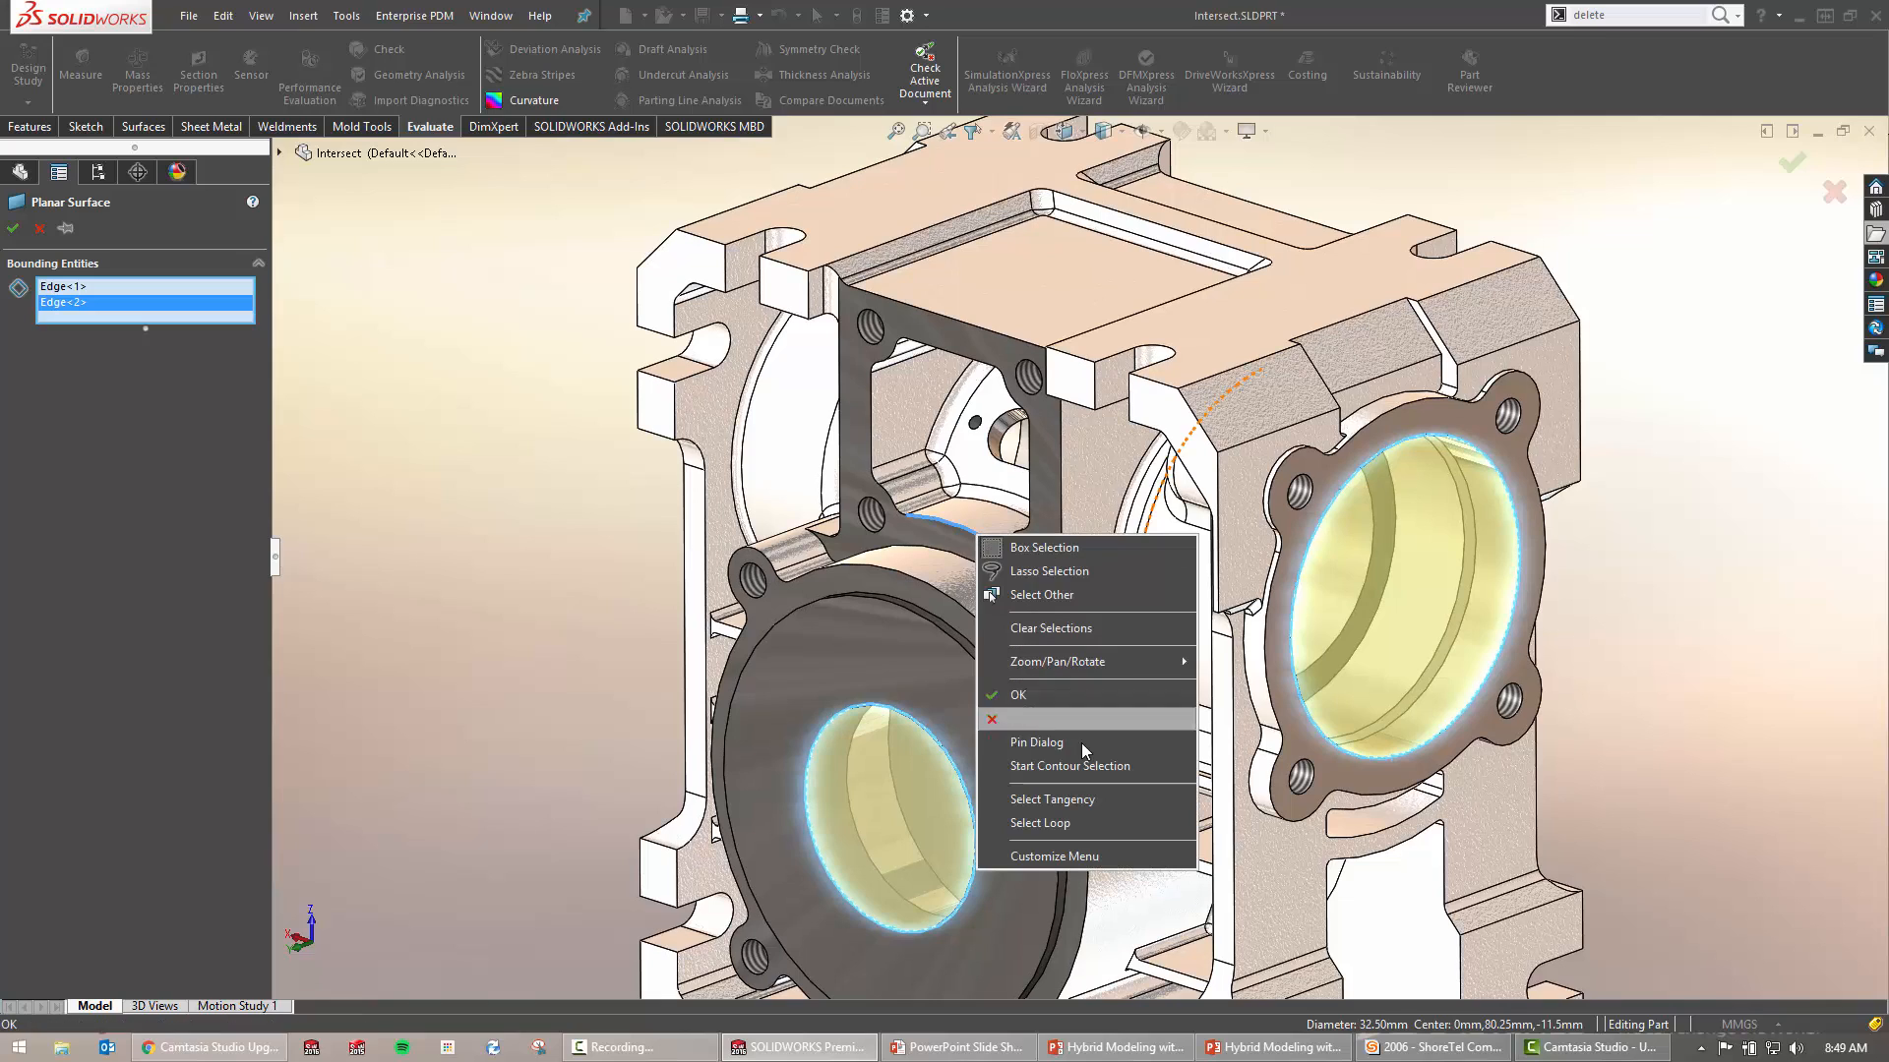
pyautogui.click(532, 519)
pyautogui.click(935, 522)
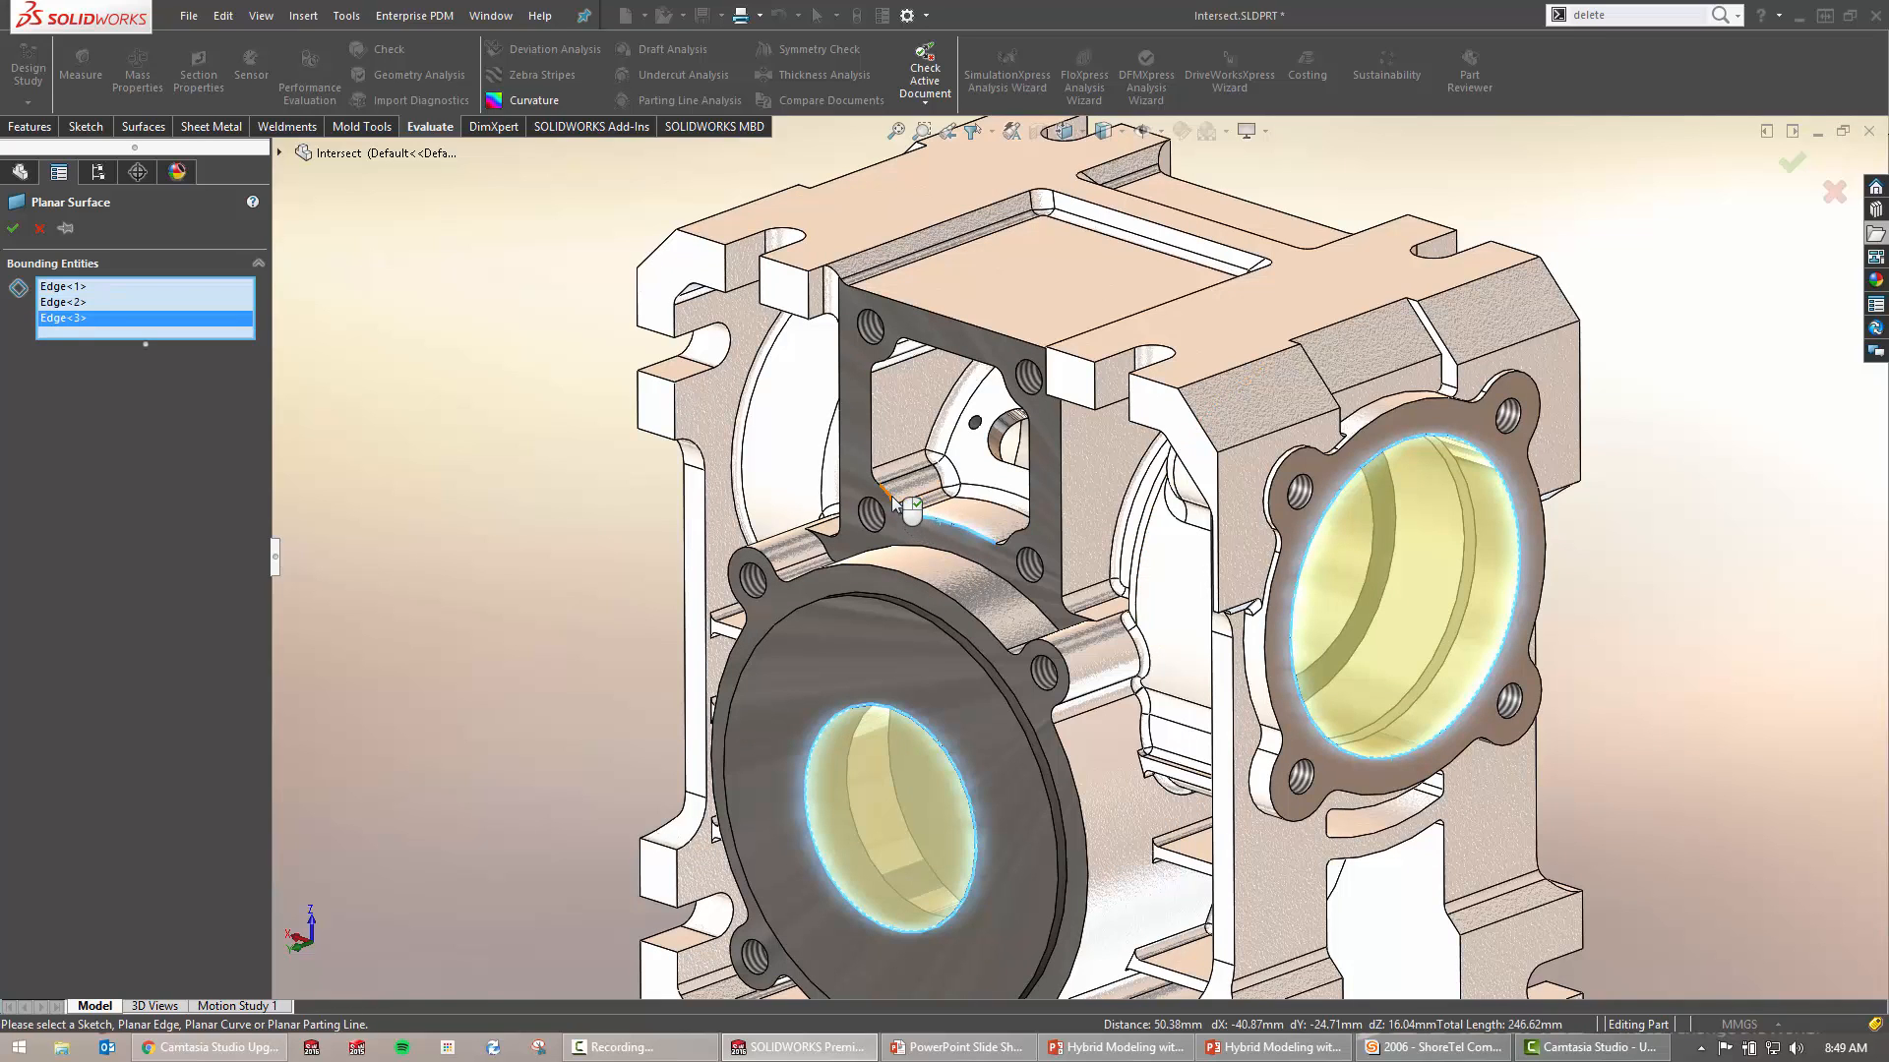
pyautogui.click(891, 497)
pyautogui.click(872, 444)
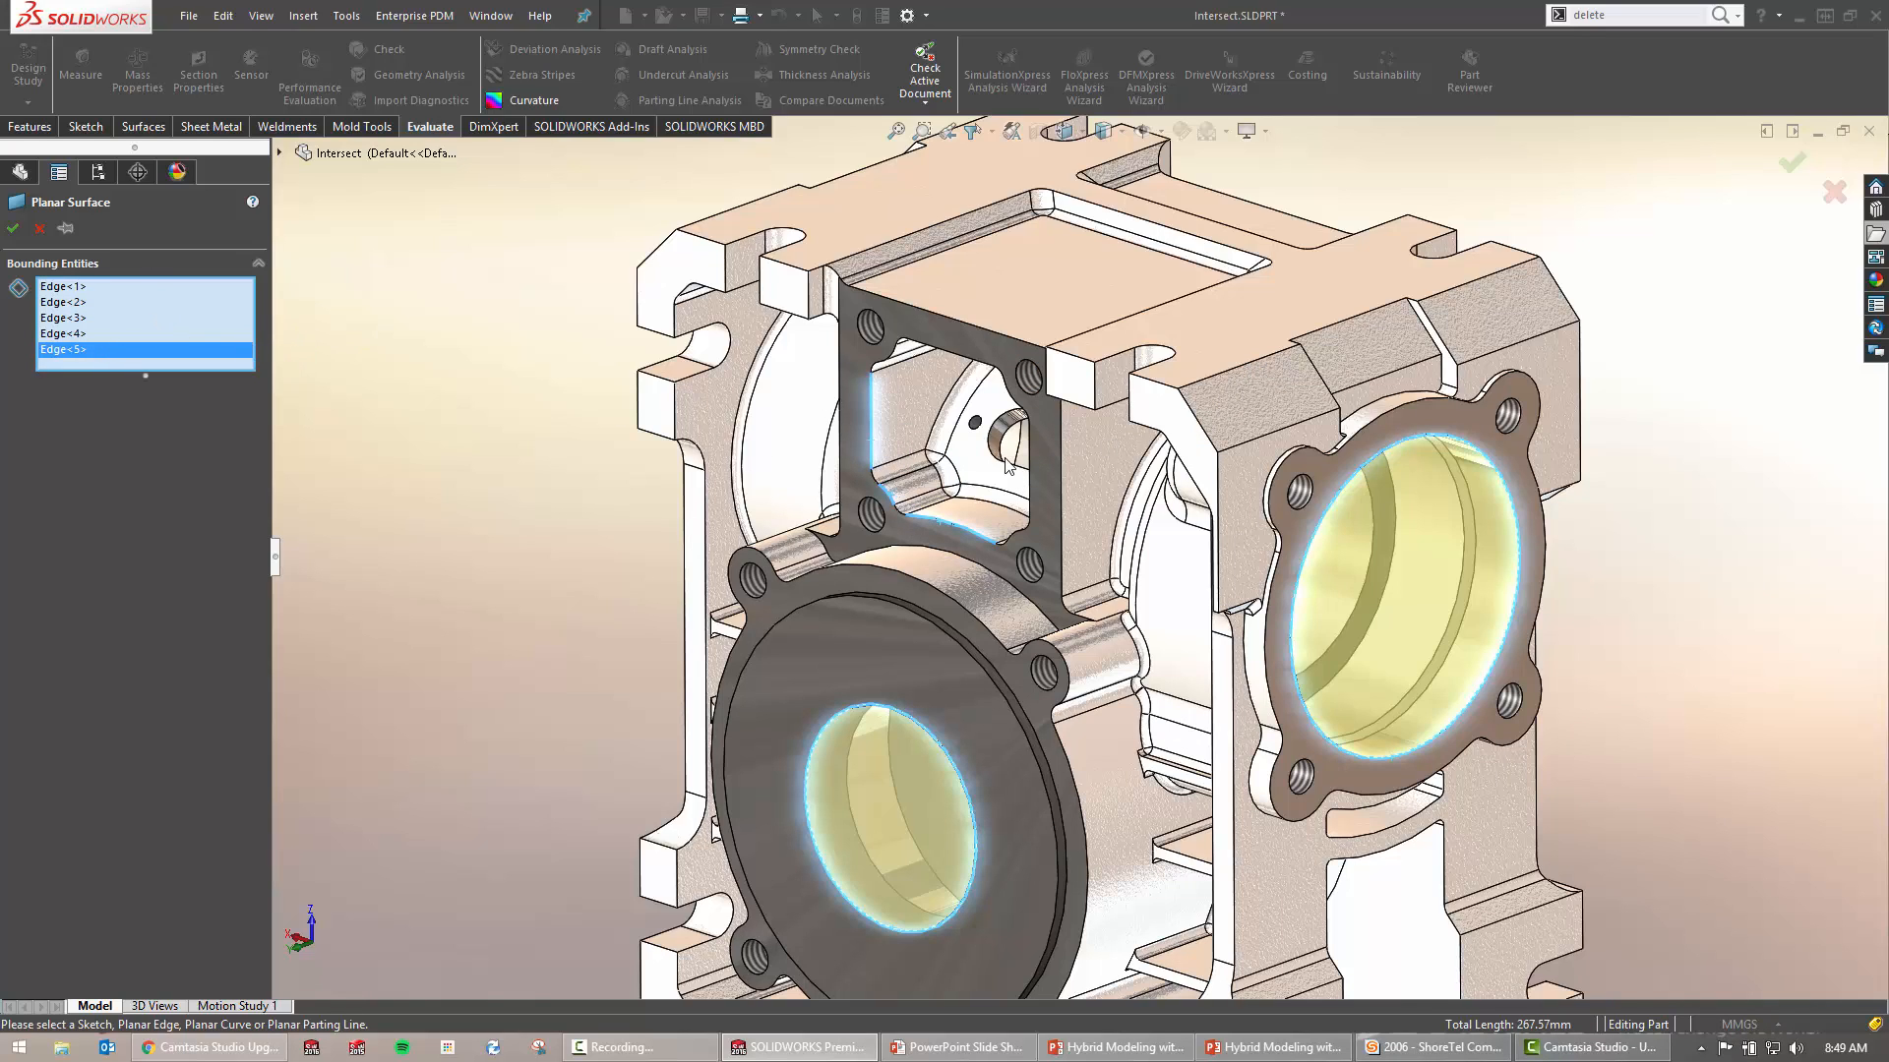
pyautogui.moveTo(1278, 473); pyautogui.dragTo(1087, 452, button='middle')
pyautogui.rightClick(181, 352)
pyautogui.click(116, 239)
pyautogui.click(39, 228)
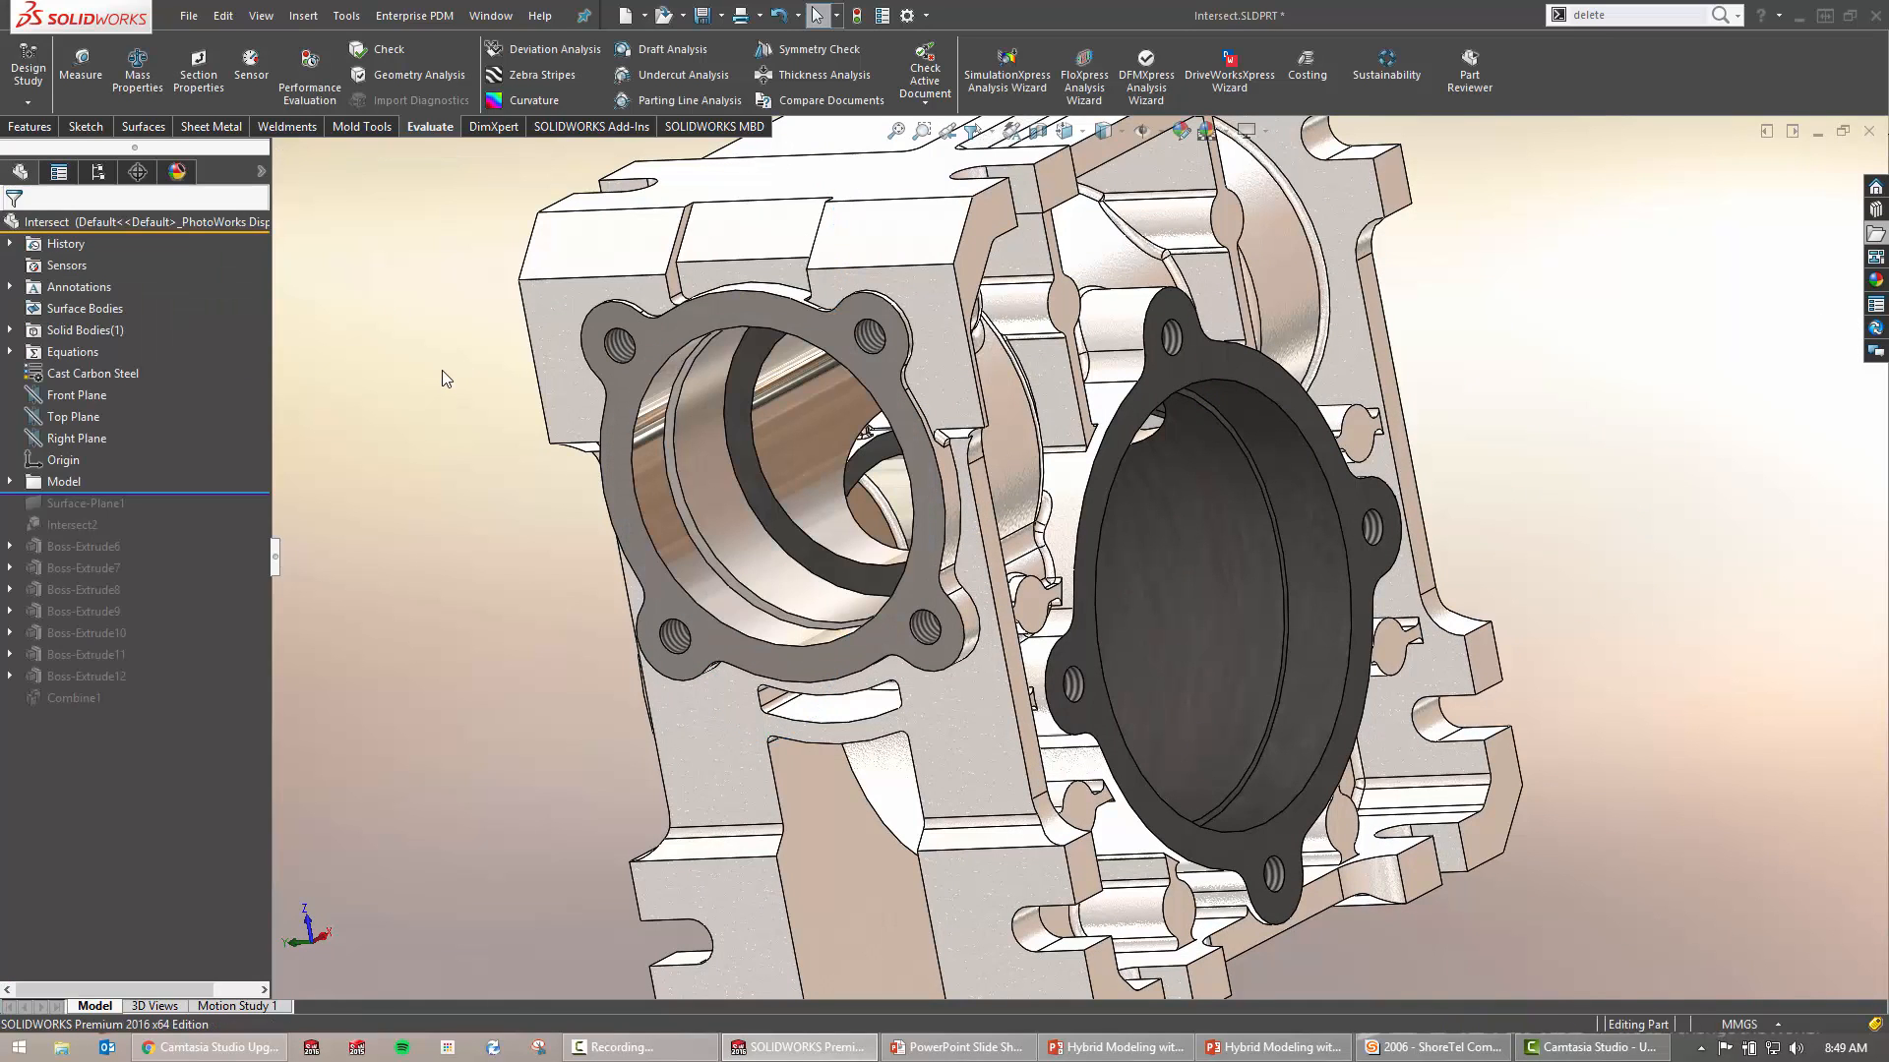
# Roll forward to include Surface-Plane1 and show its six capping surface bodies
pyautogui.moveTo(242, 491); pyautogui.dragTo(231, 516)
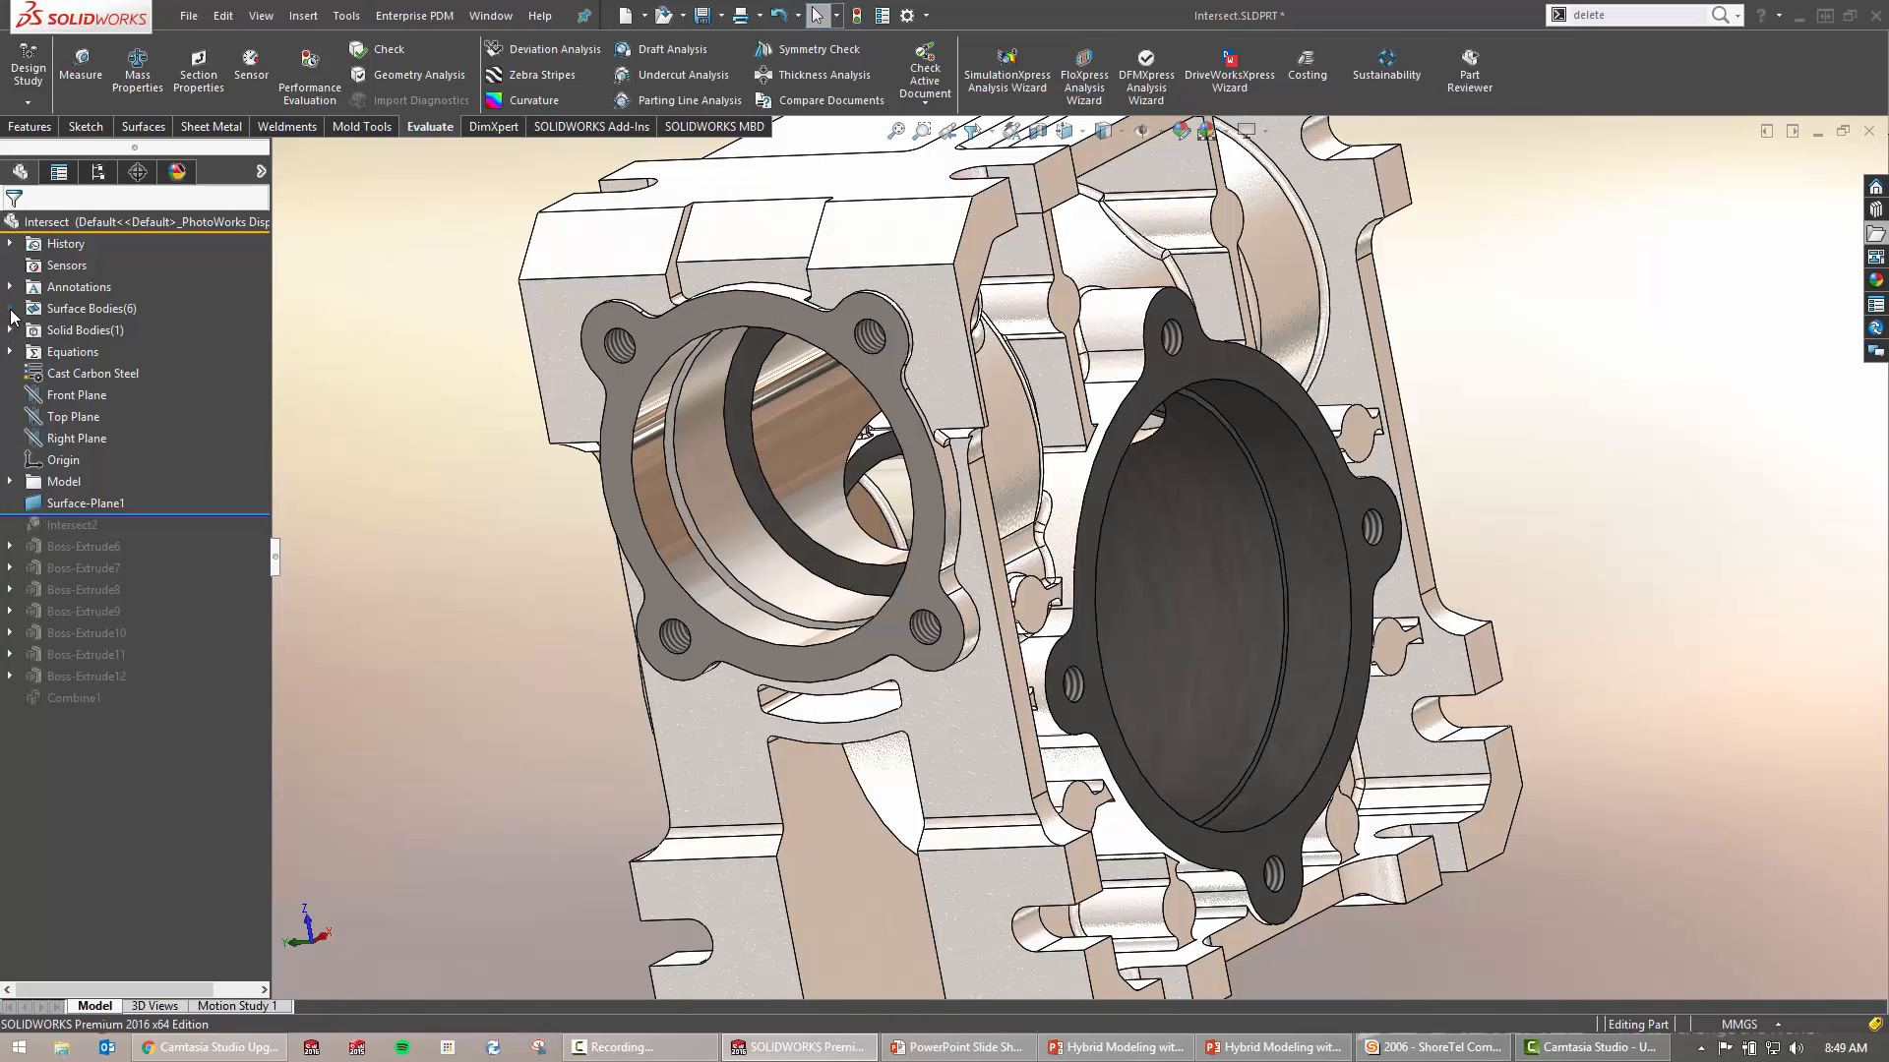
pyautogui.click(10, 309)
pyautogui.click(103, 331)
pyautogui.keyDown('shift'); pyautogui.click(130, 442); pyautogui.keyUp('shift')
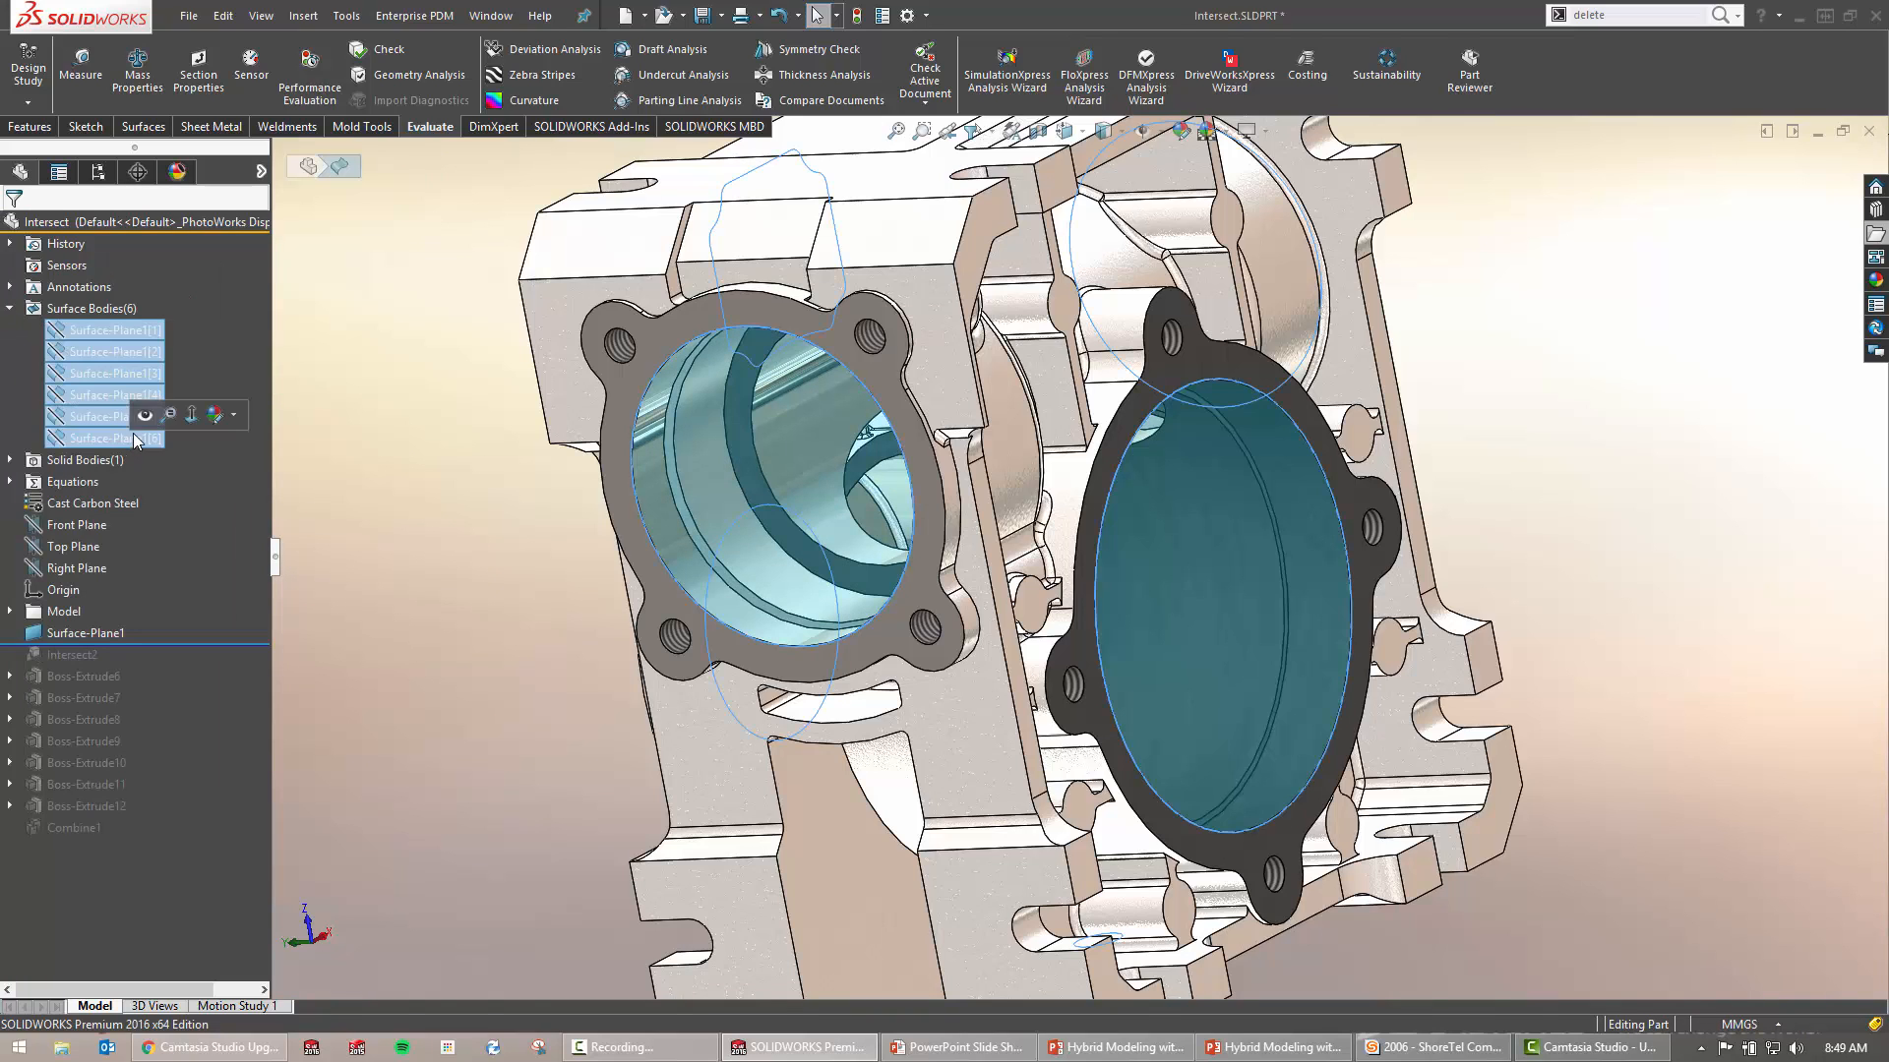
pyautogui.click(144, 418)
pyautogui.click(440, 449)
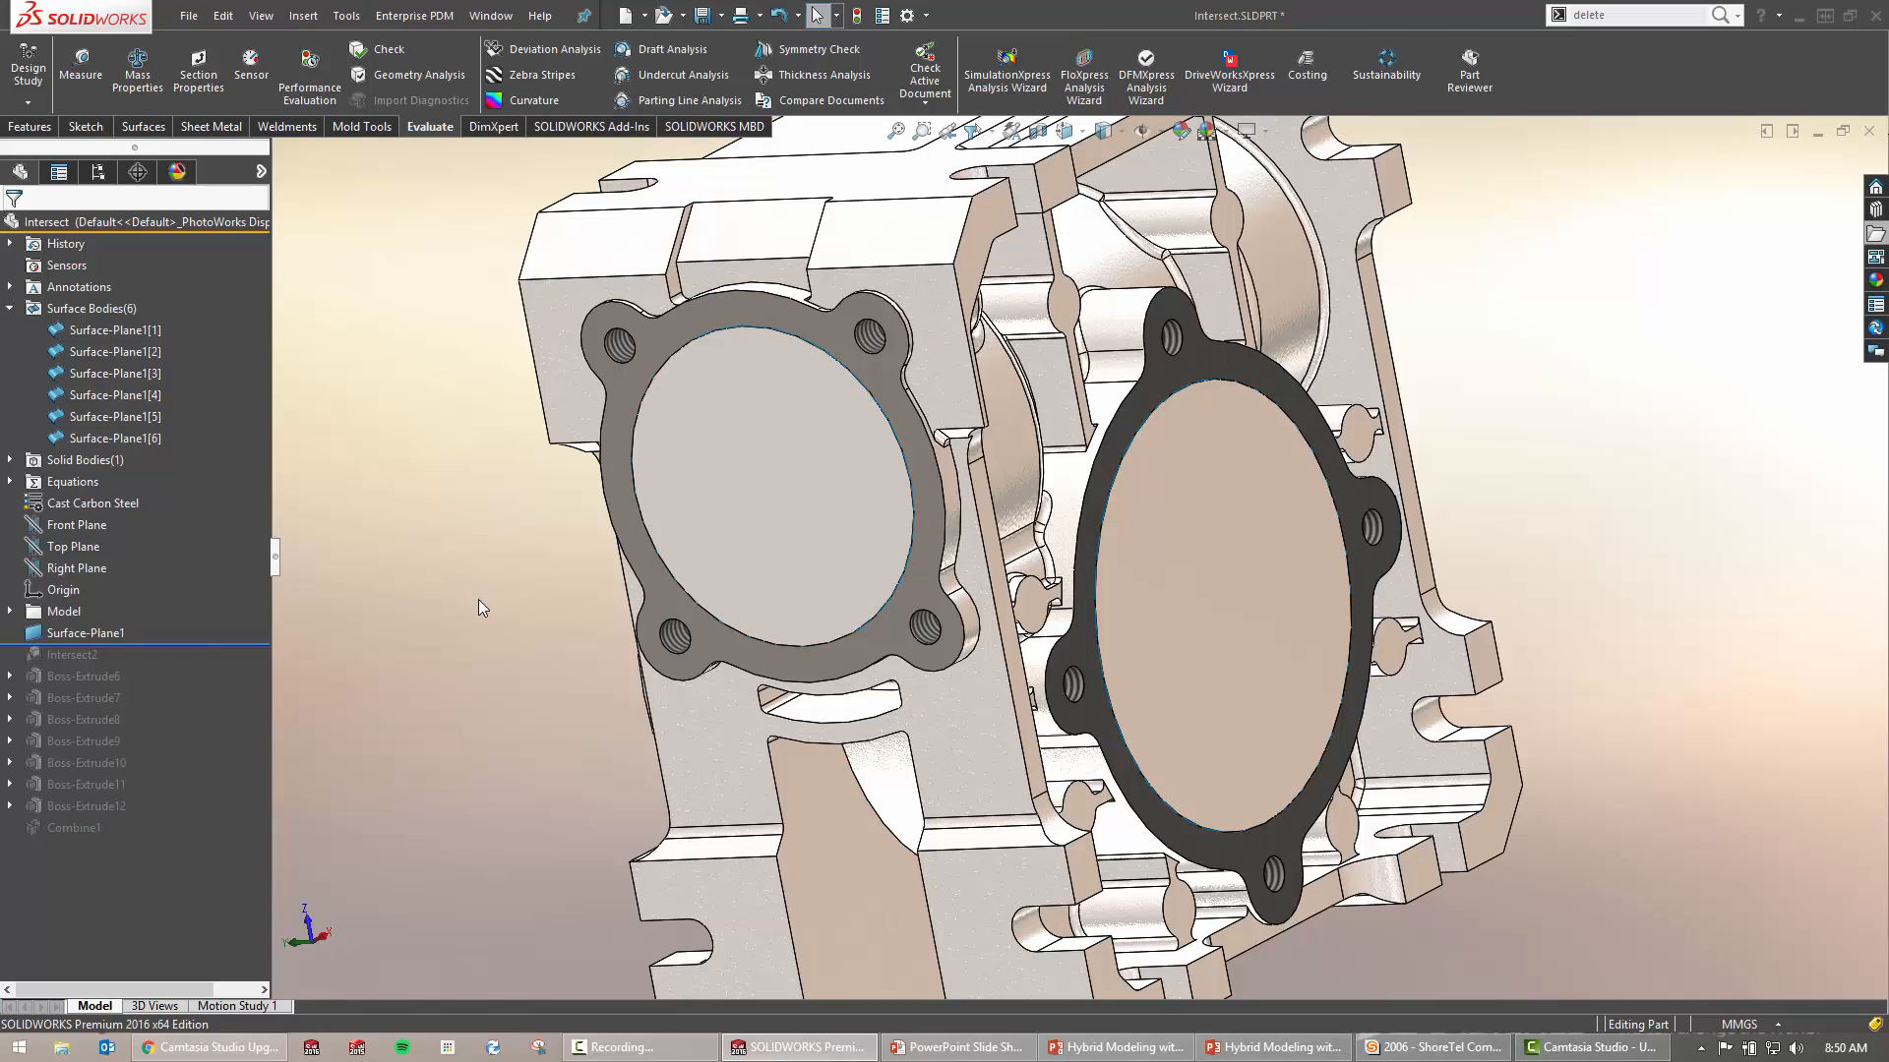
# Check the capped openings and switch to the Features tools
pyautogui.moveTo(529, 617); pyautogui.dragTo(752, 618, button='middle')
pyautogui.scroll(3, 657, 633)
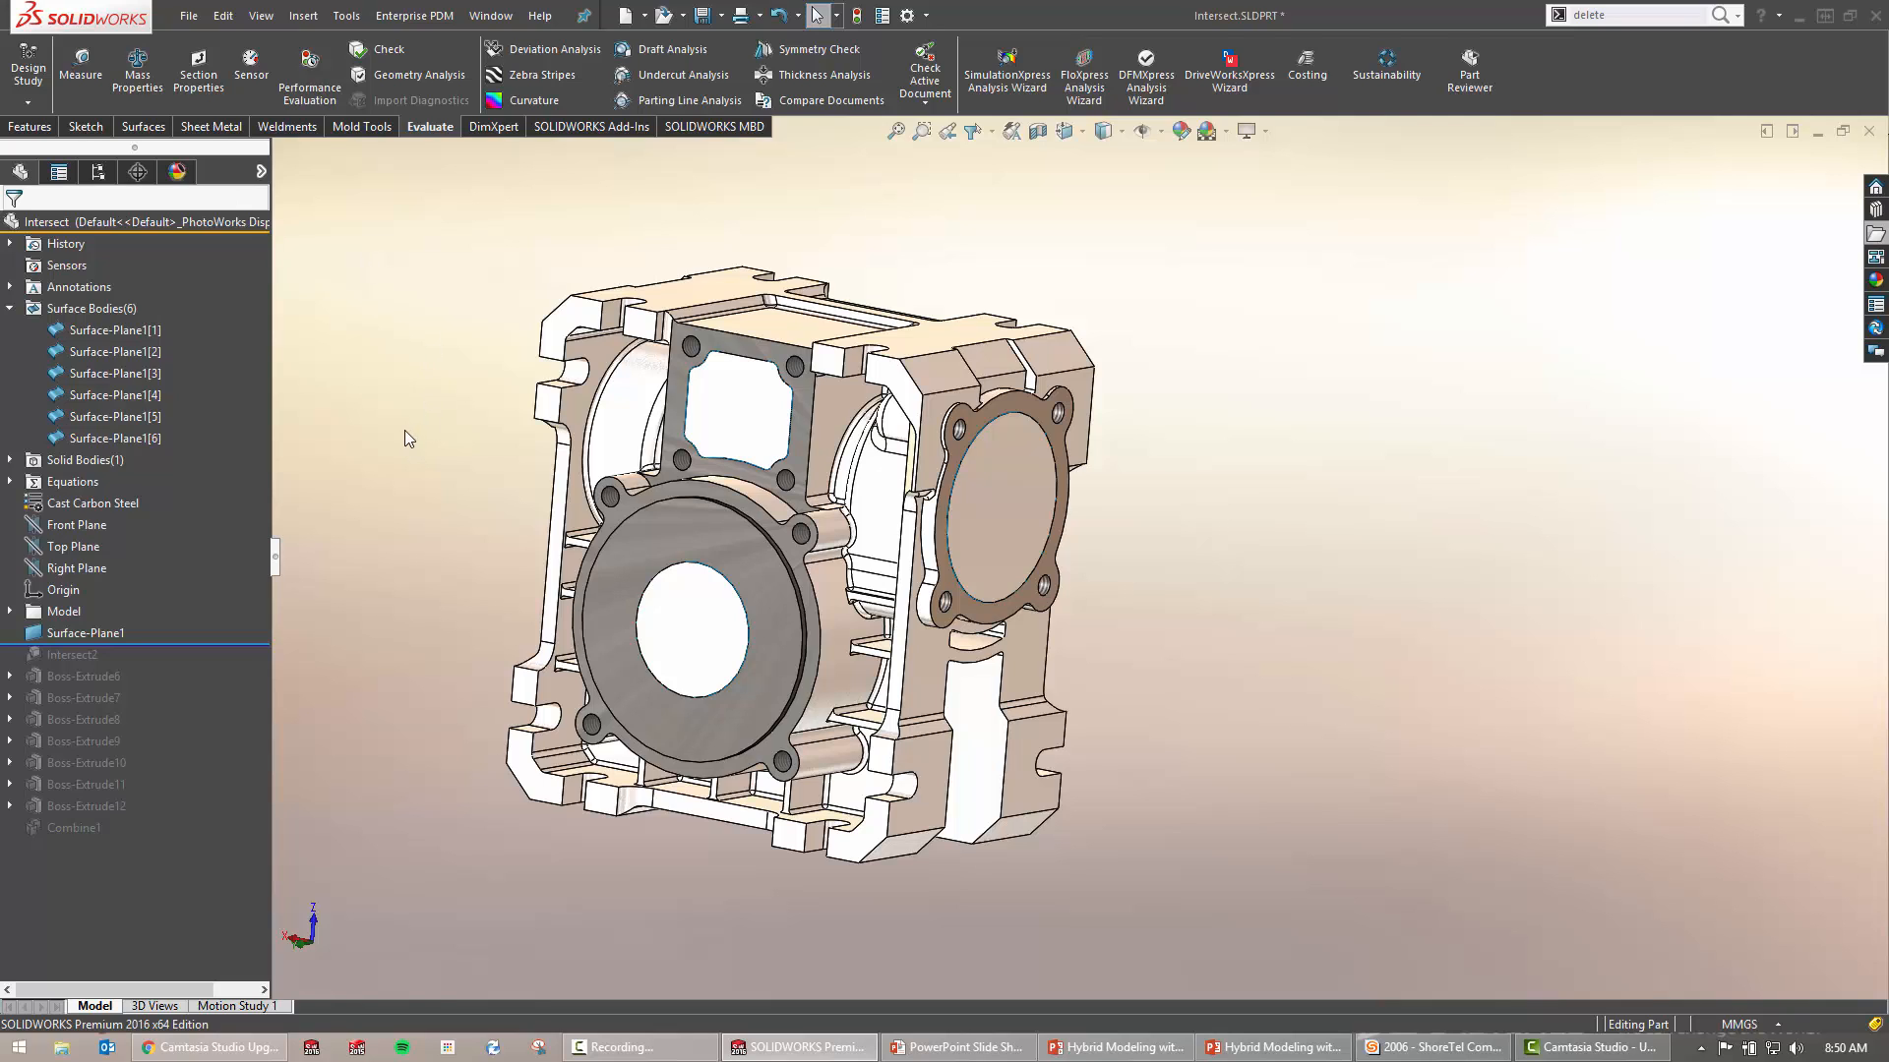
pyautogui.click(31, 127)
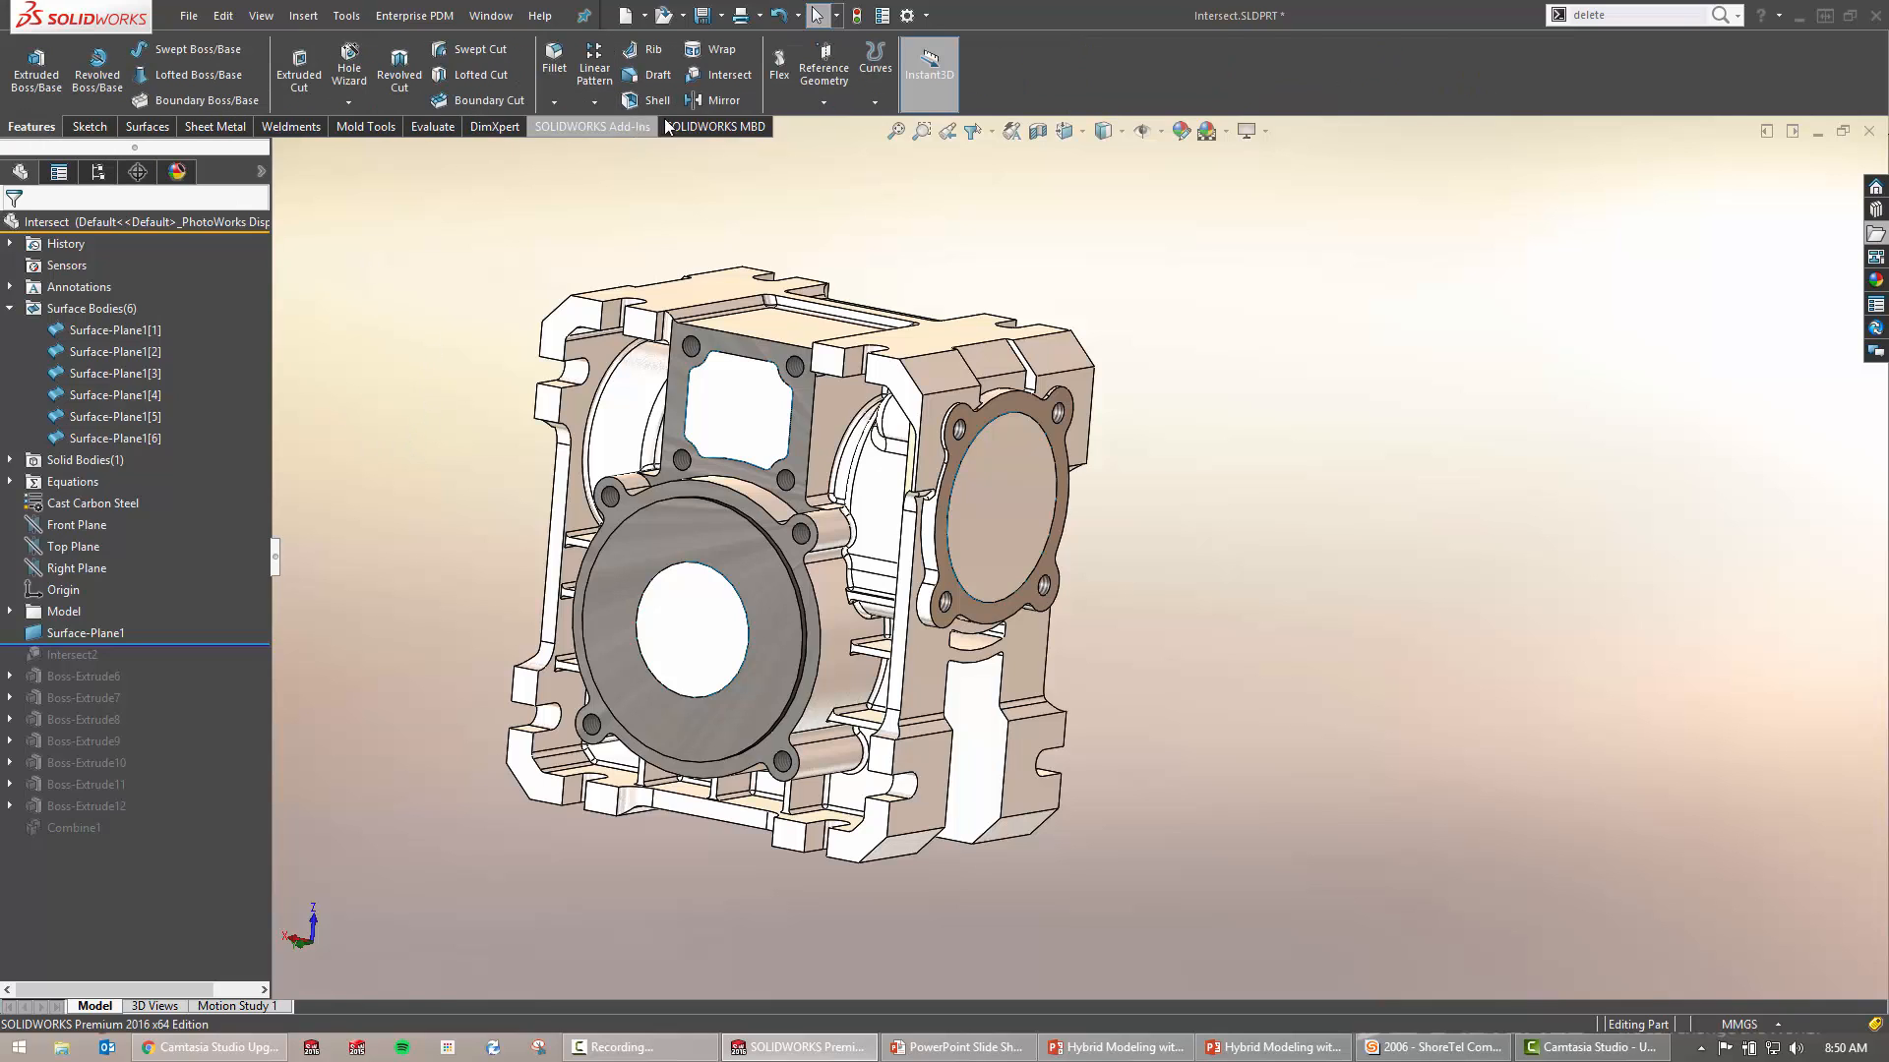
# Intersect the Fillet51 housing body with the six Surface-Plane1 caps and compute internal regions
pyautogui.click(729, 75)
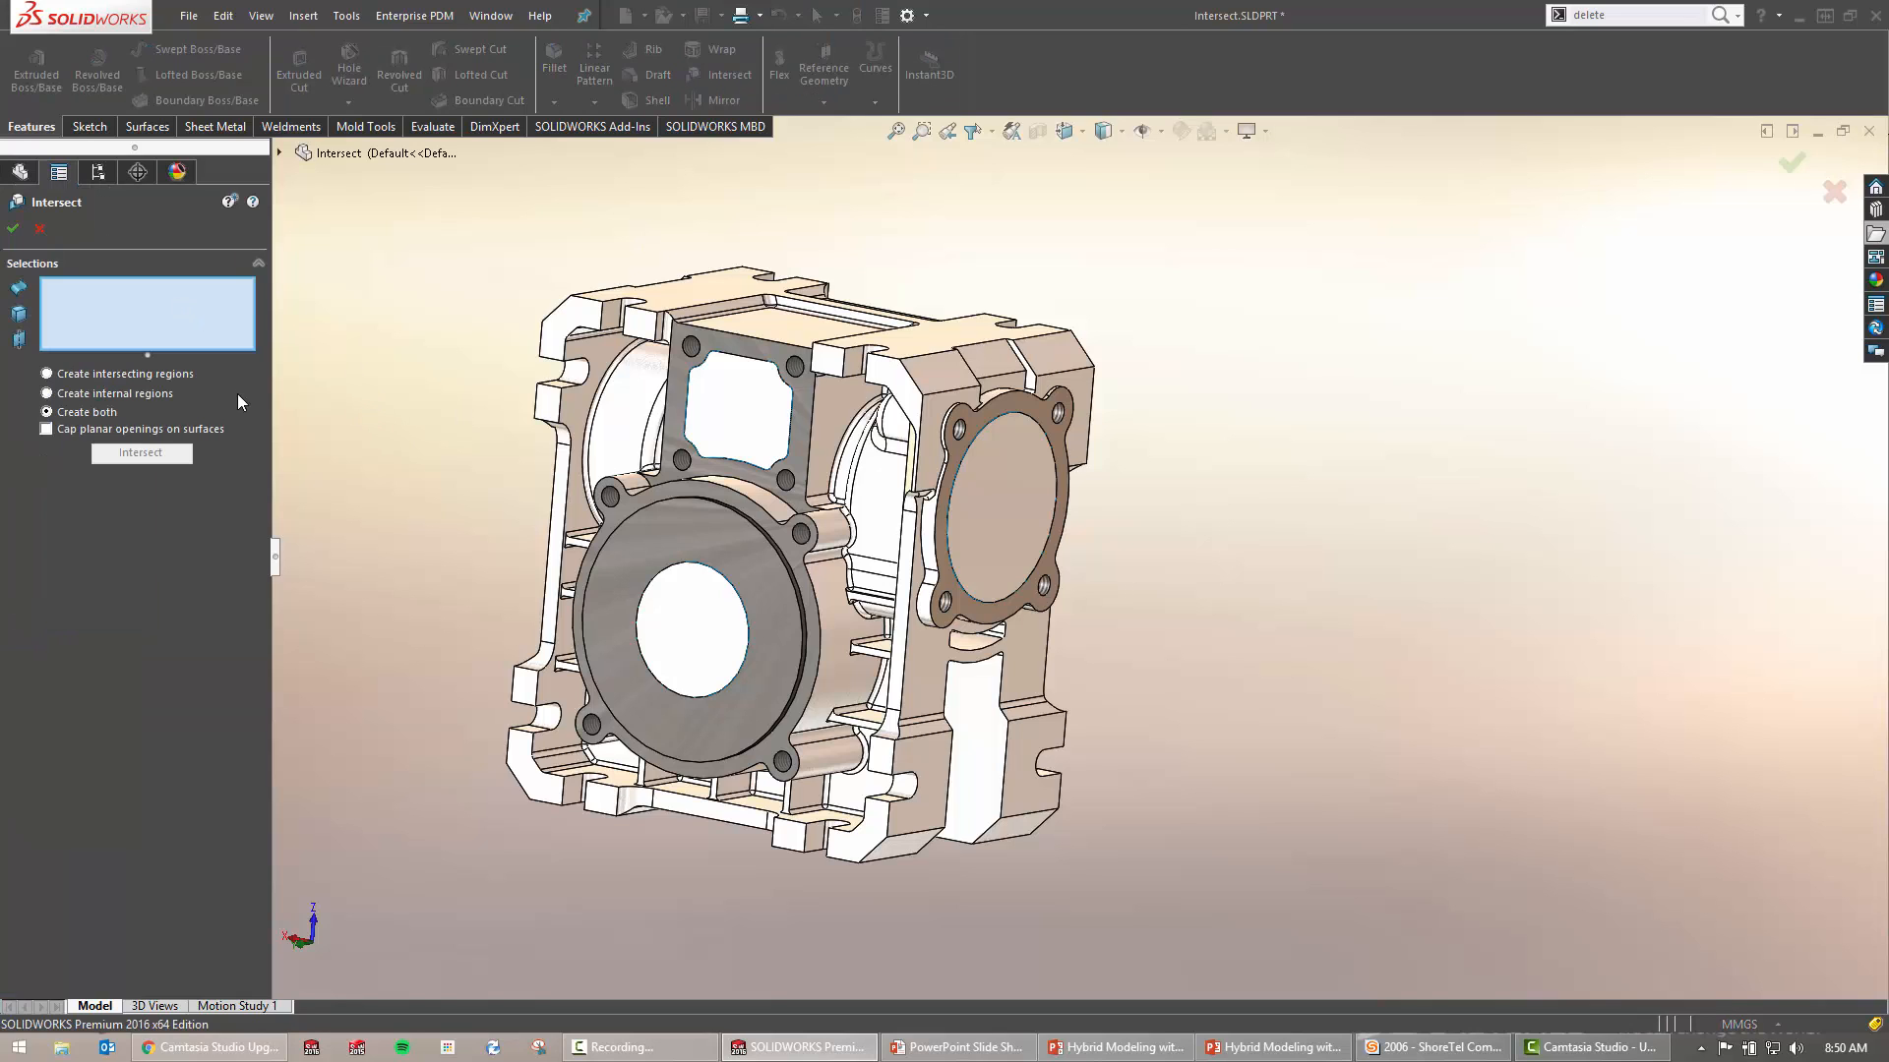
pyautogui.click(96, 375)
pyautogui.moveTo(401, 207); pyautogui.dragTo(1336, 895)
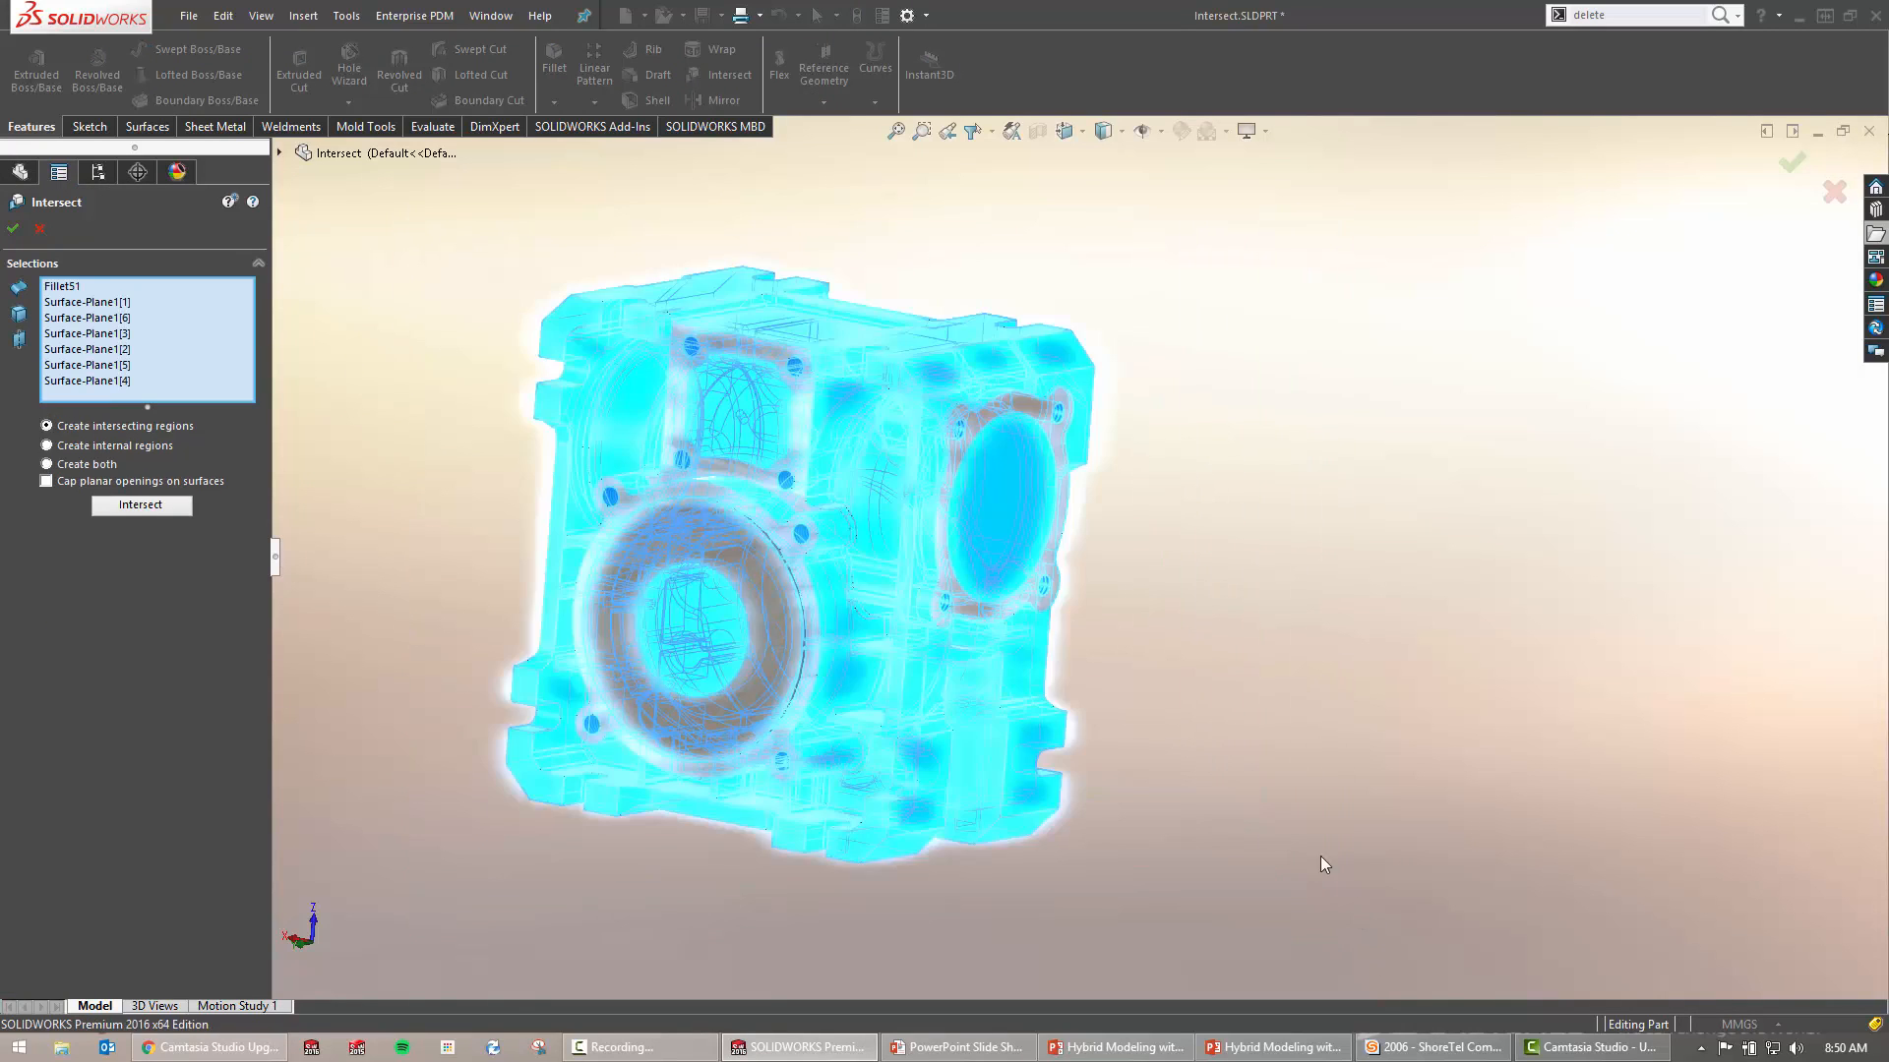
pyautogui.click(67, 287)
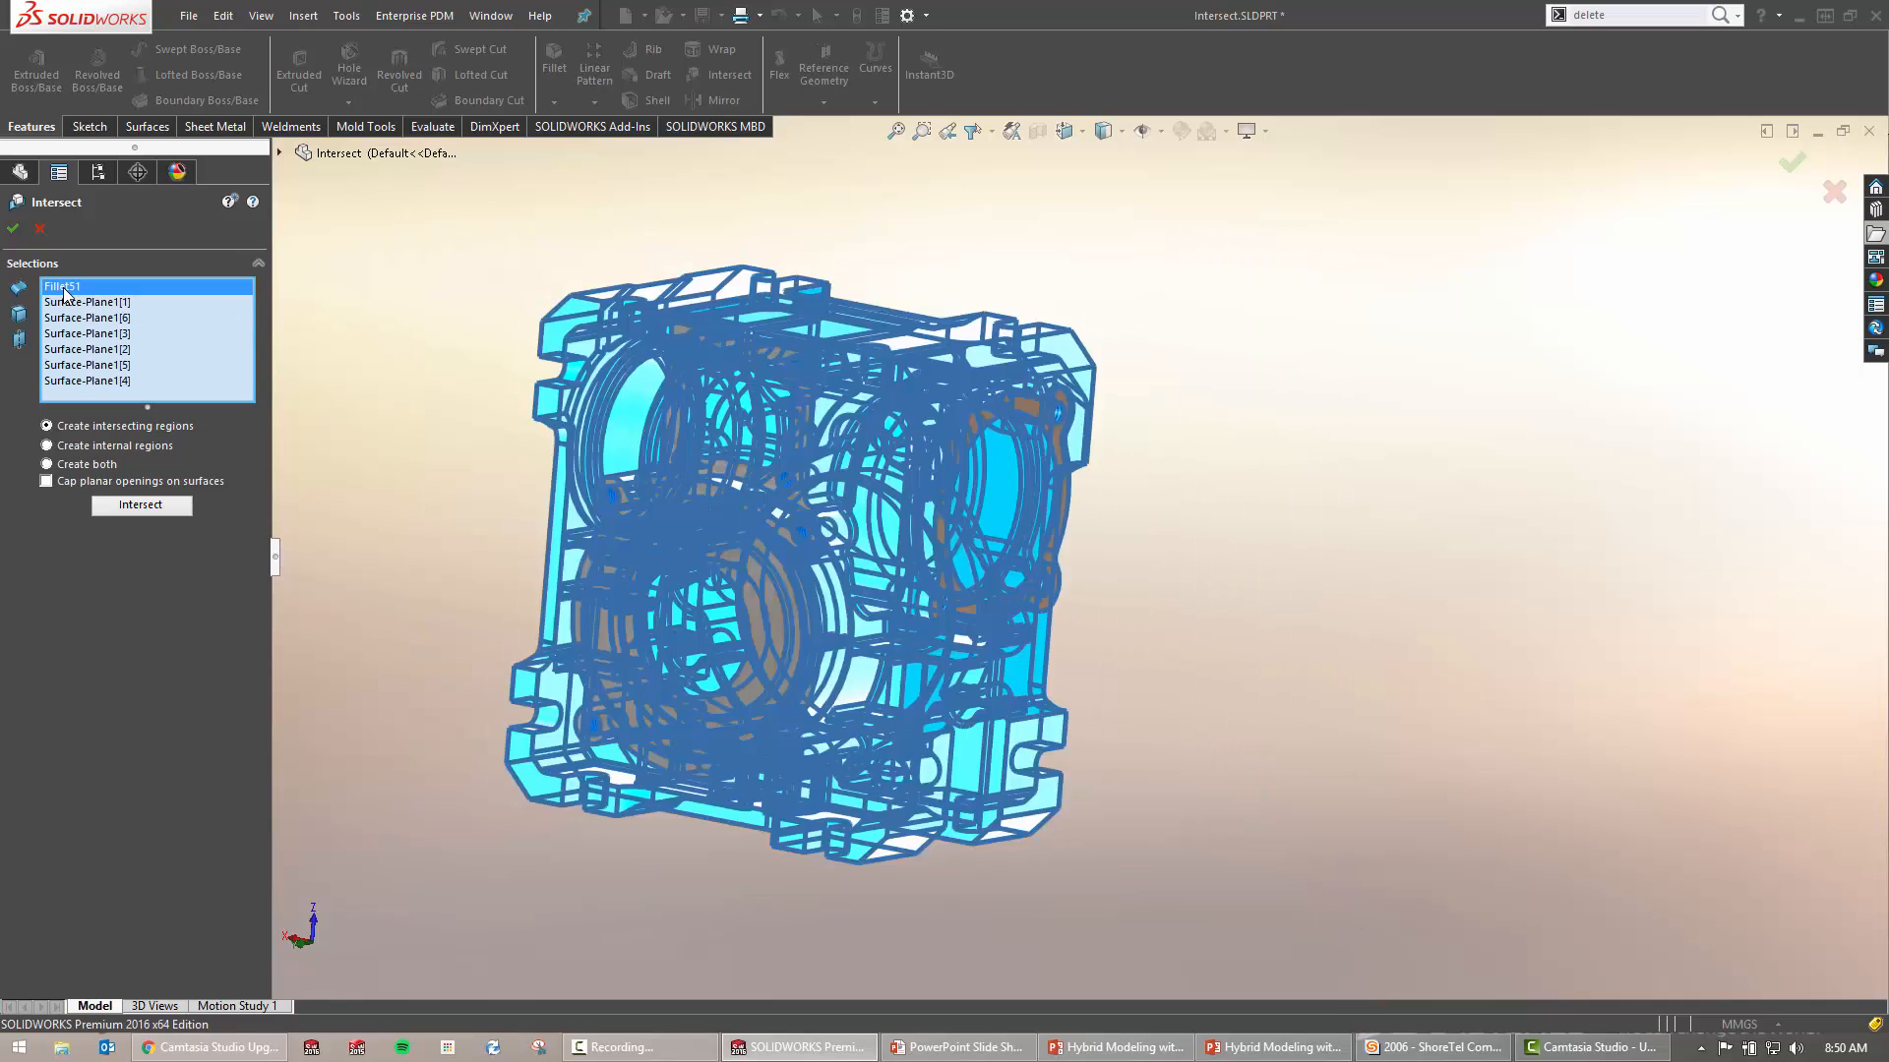
pyautogui.click(138, 302)
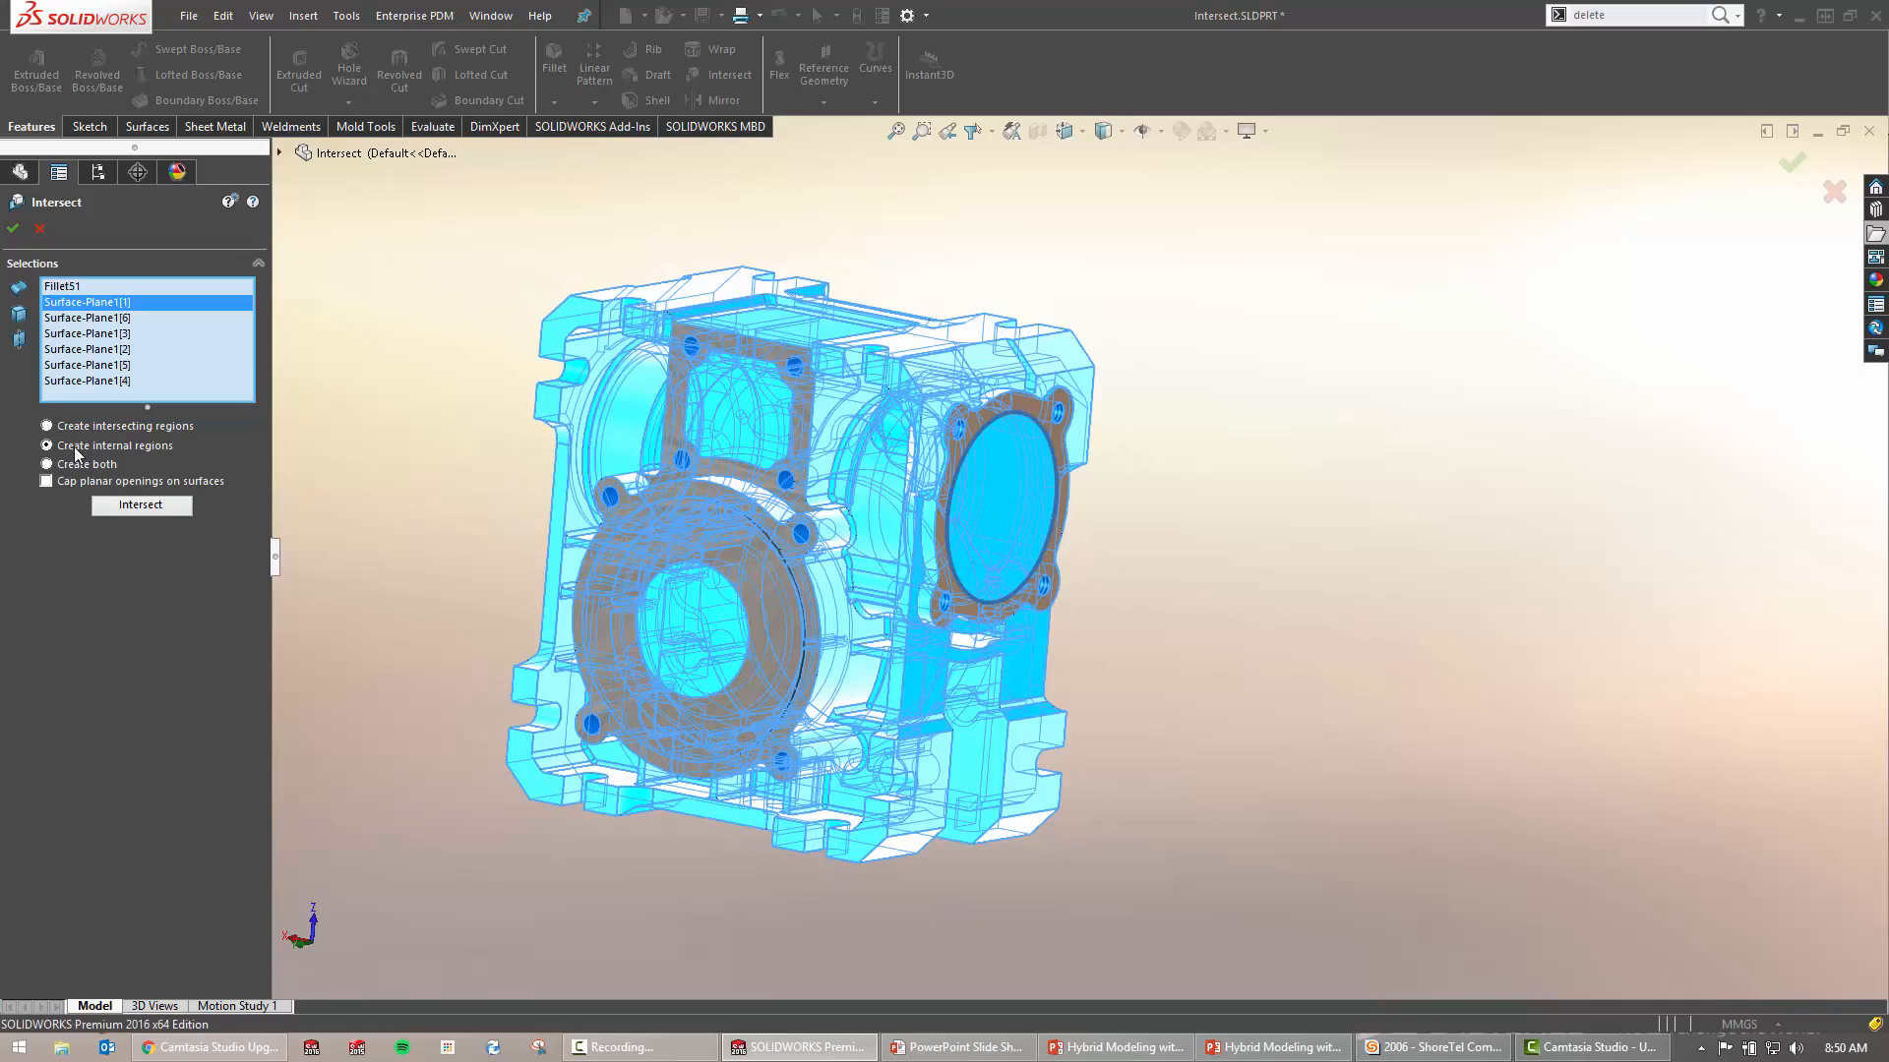
pyautogui.click(12, 229)
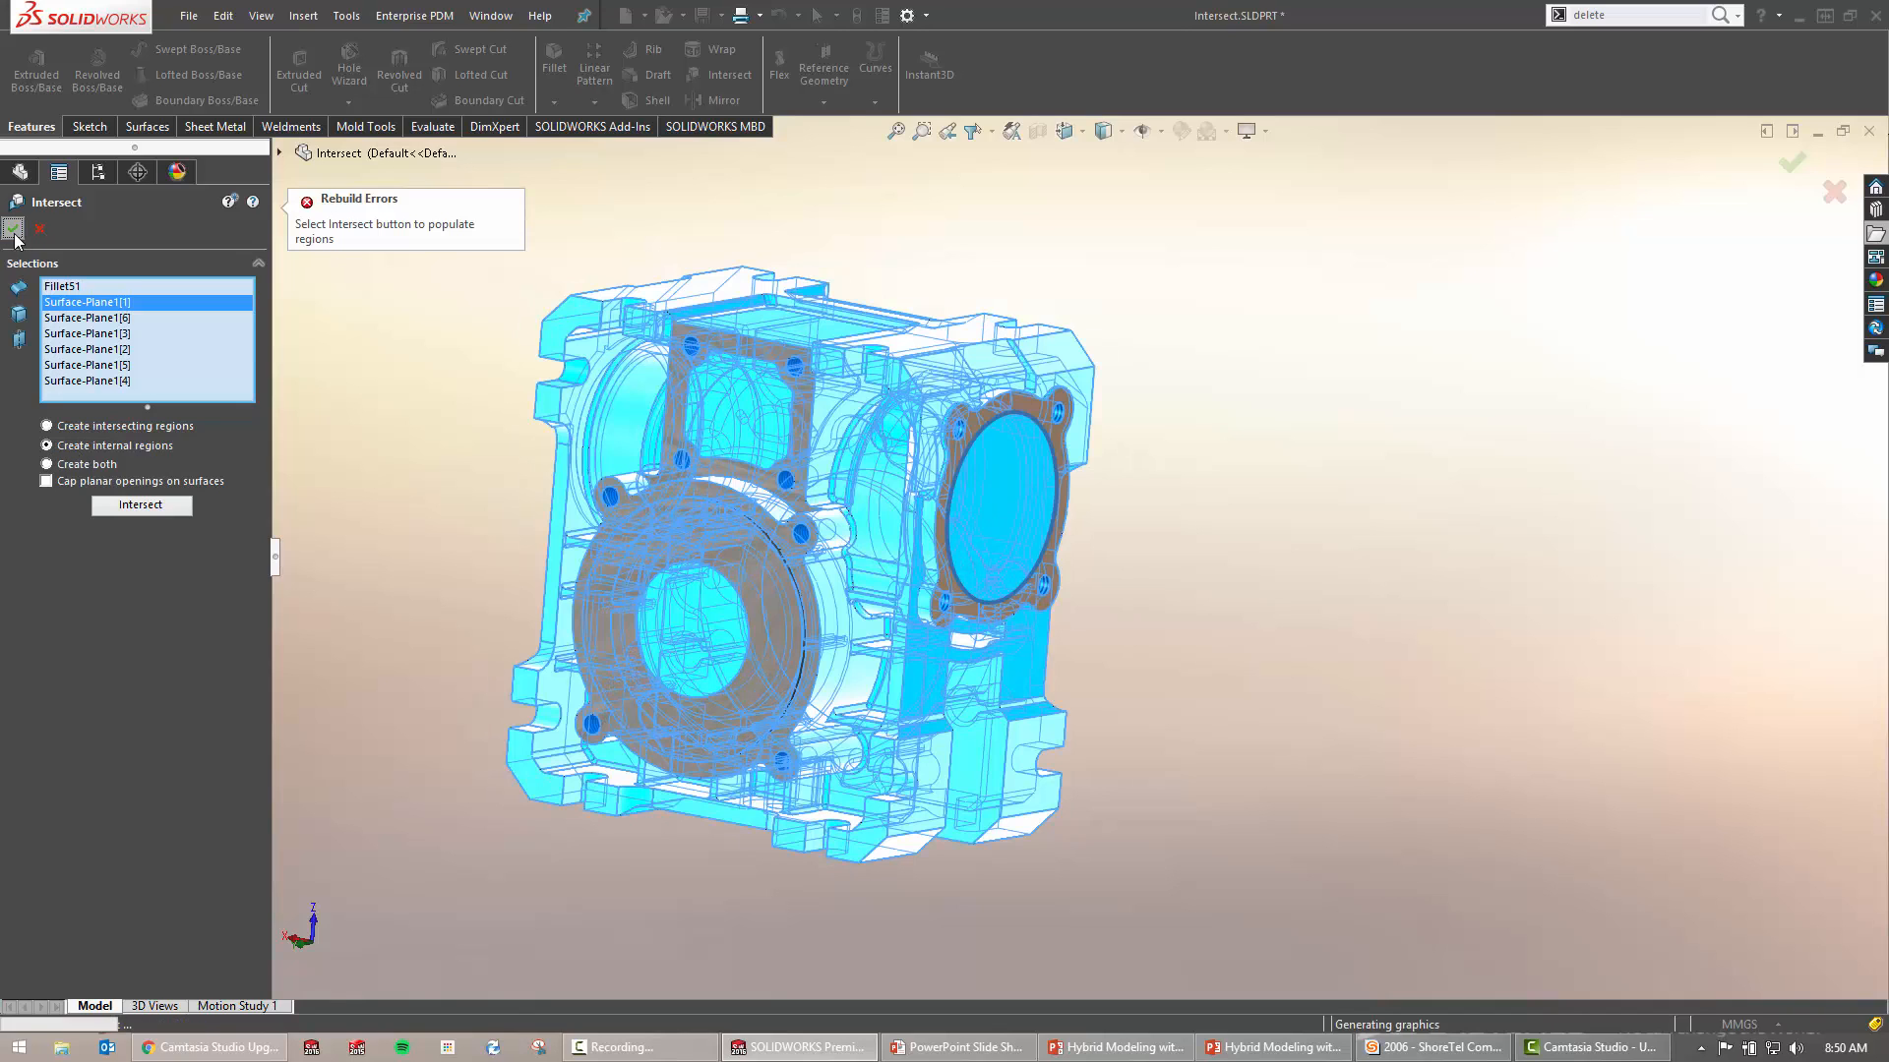
pyautogui.click(164, 506)
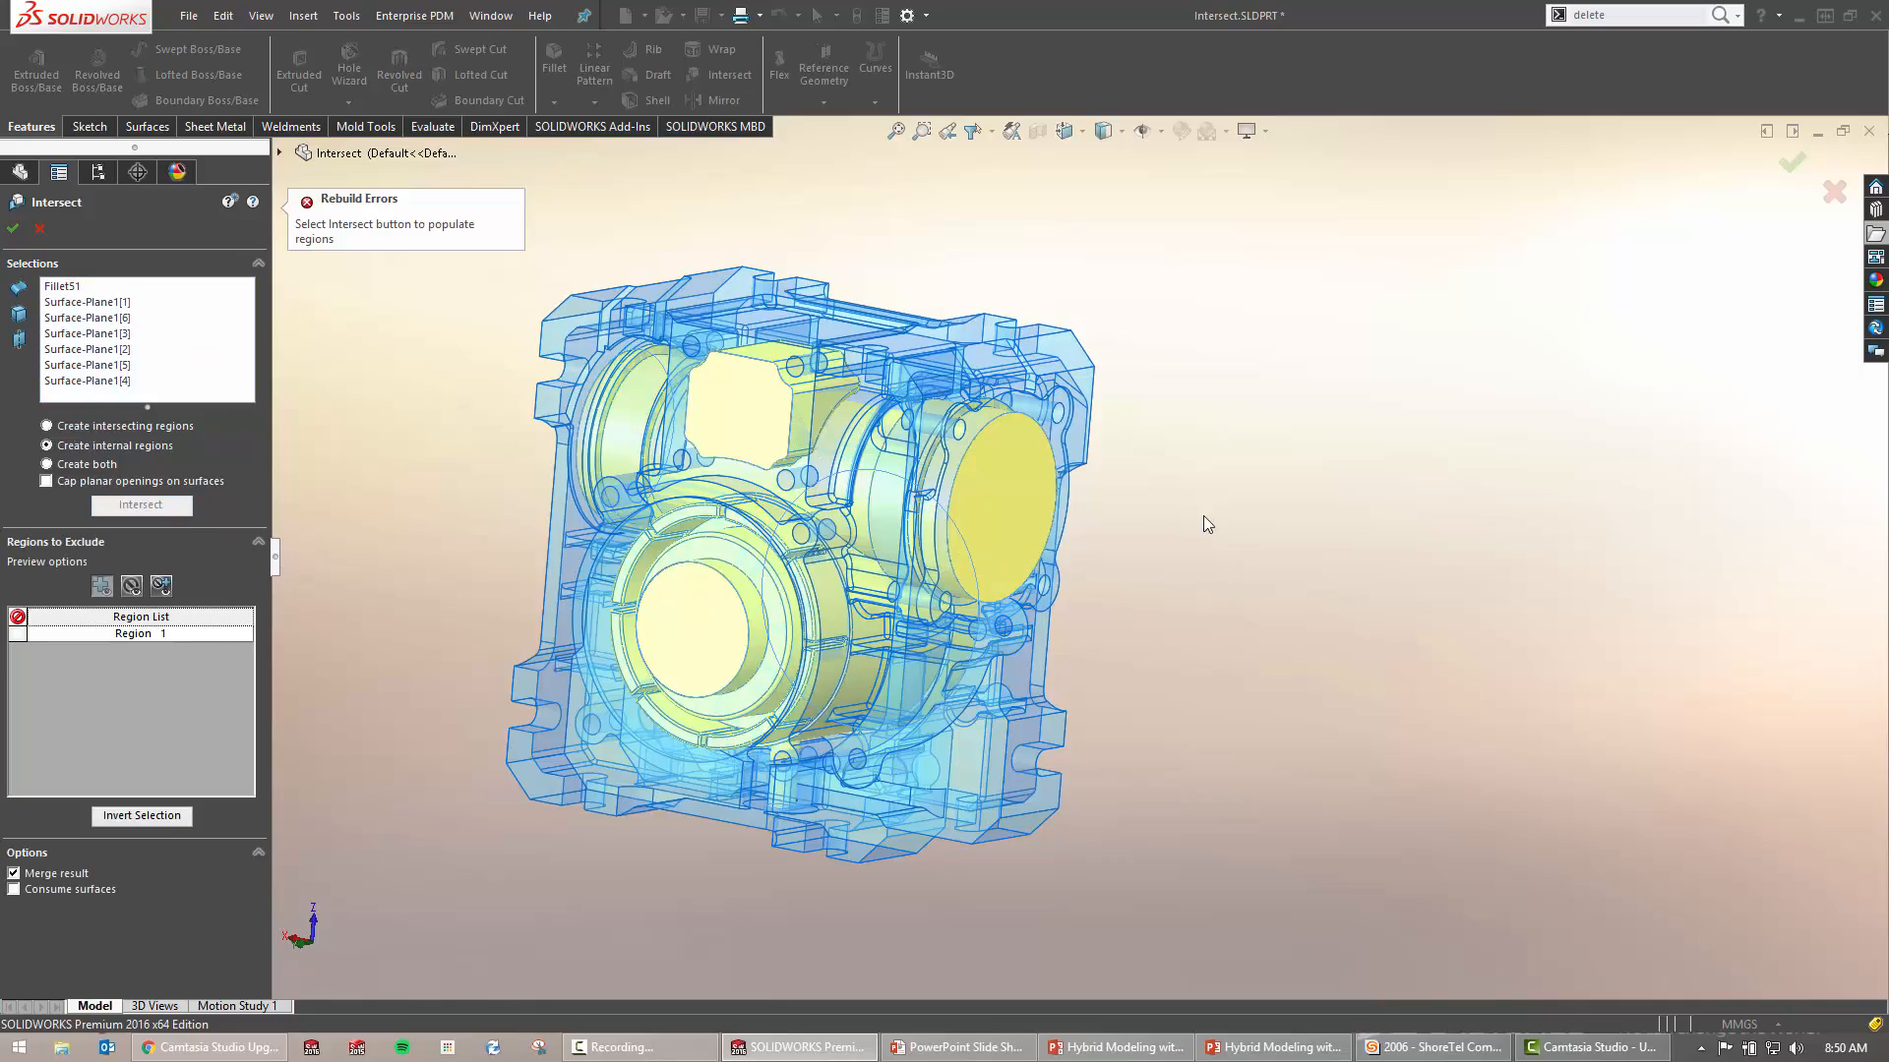
# Preview Region 1 excluded, keep it included, and accept Intersect3 to create the cavity body
pyautogui.moveTo(1332, 405); pyautogui.dragTo(1269, 557, button='middle')
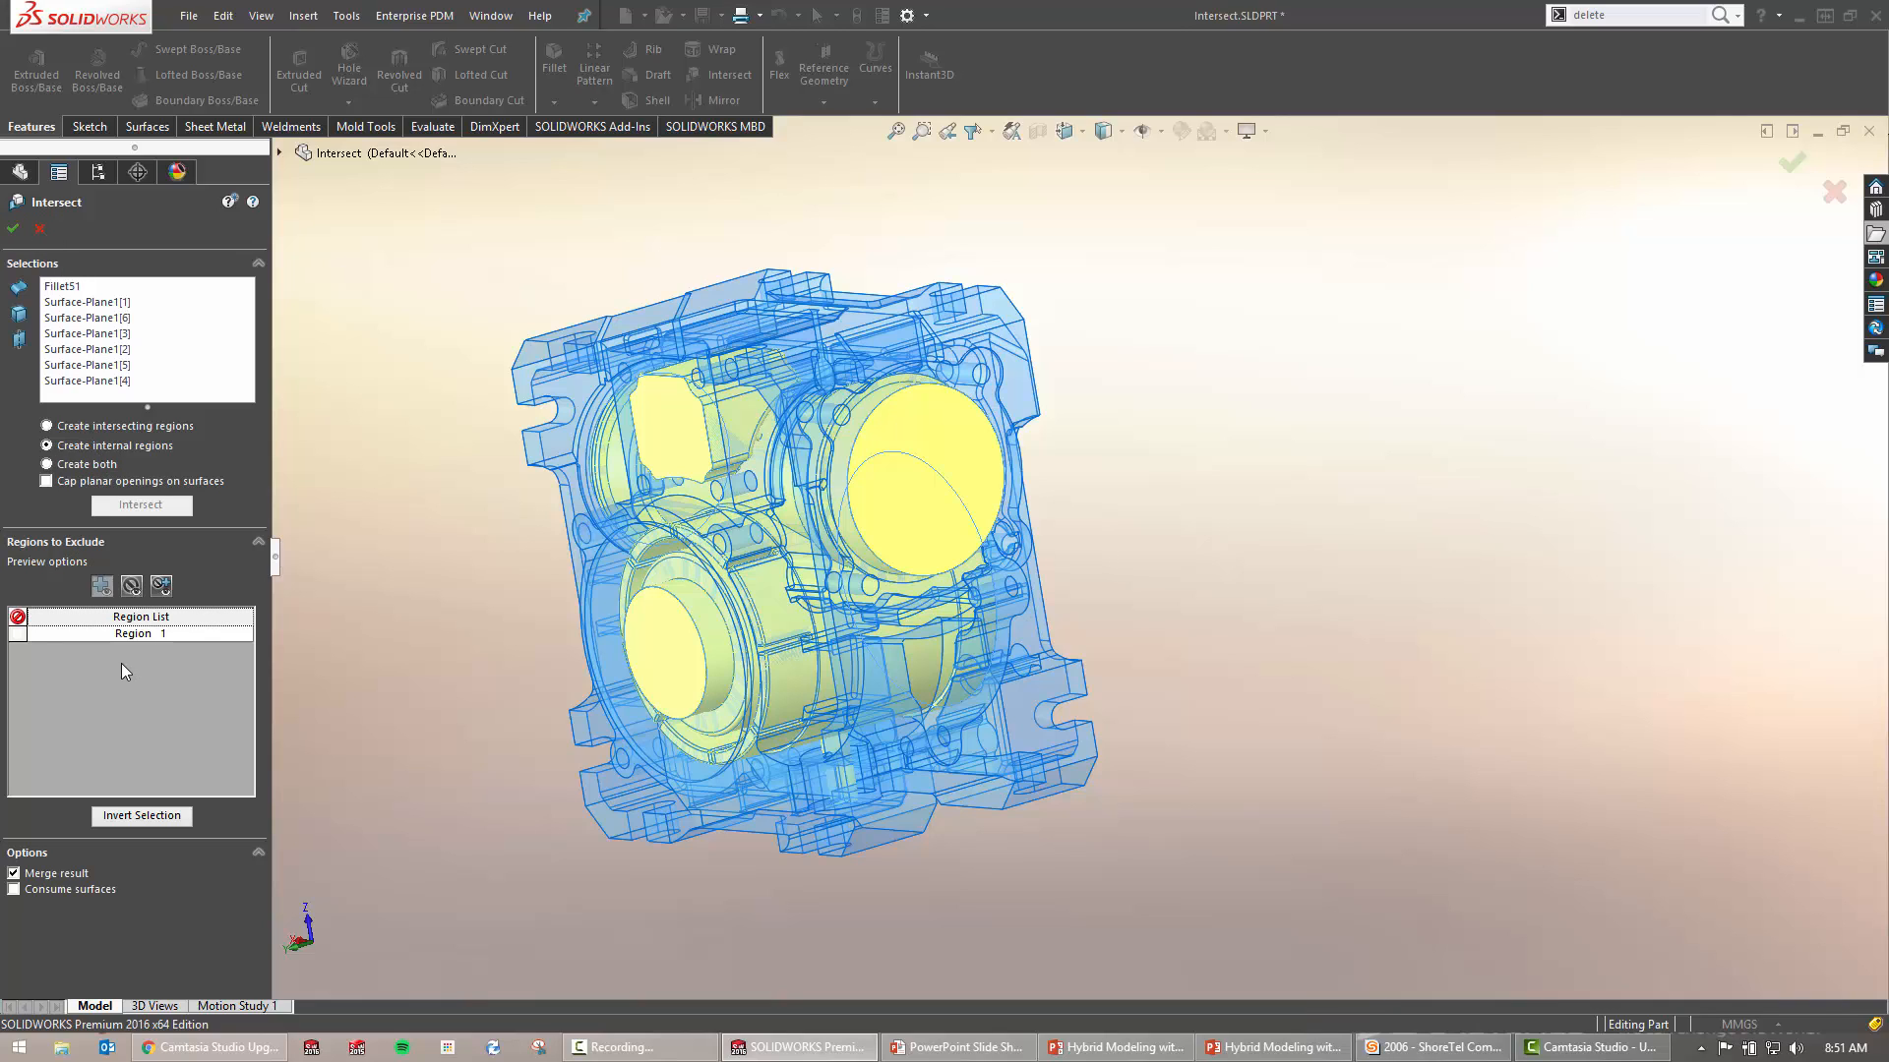
pyautogui.click(128, 633)
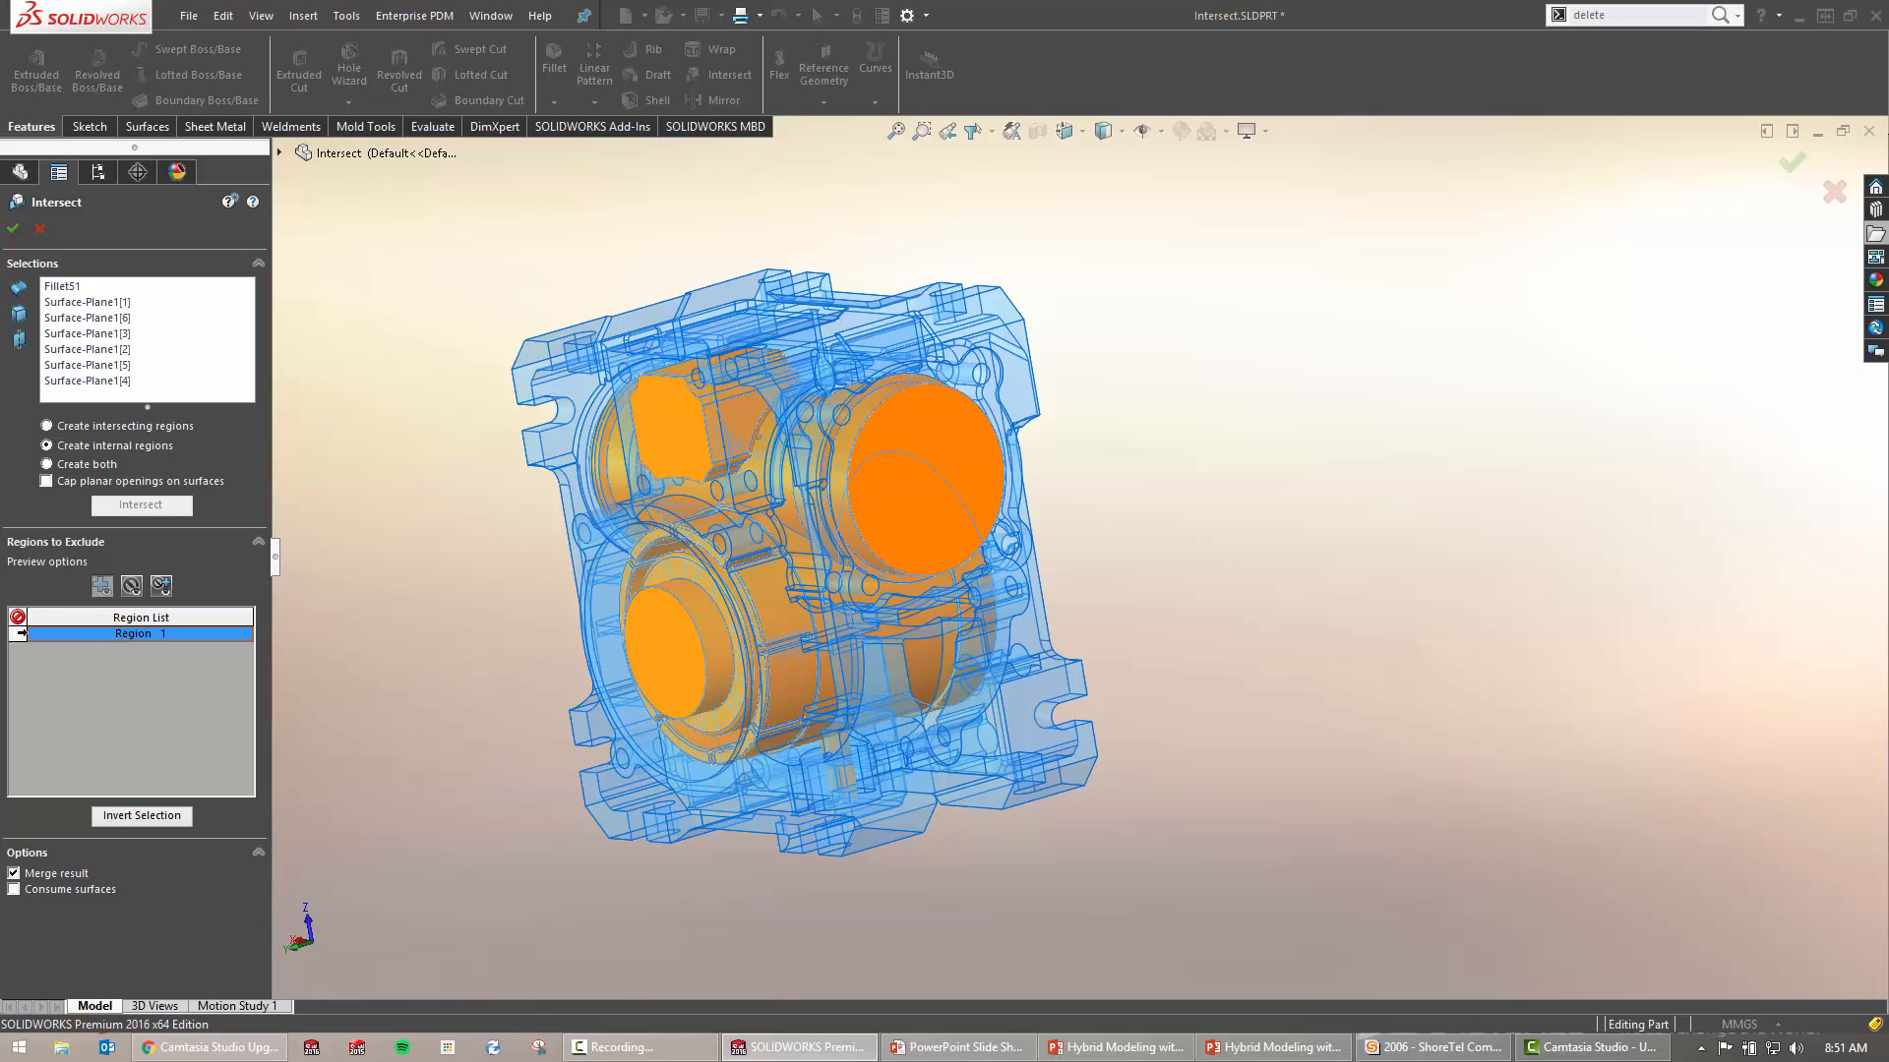
pyautogui.click(17, 635)
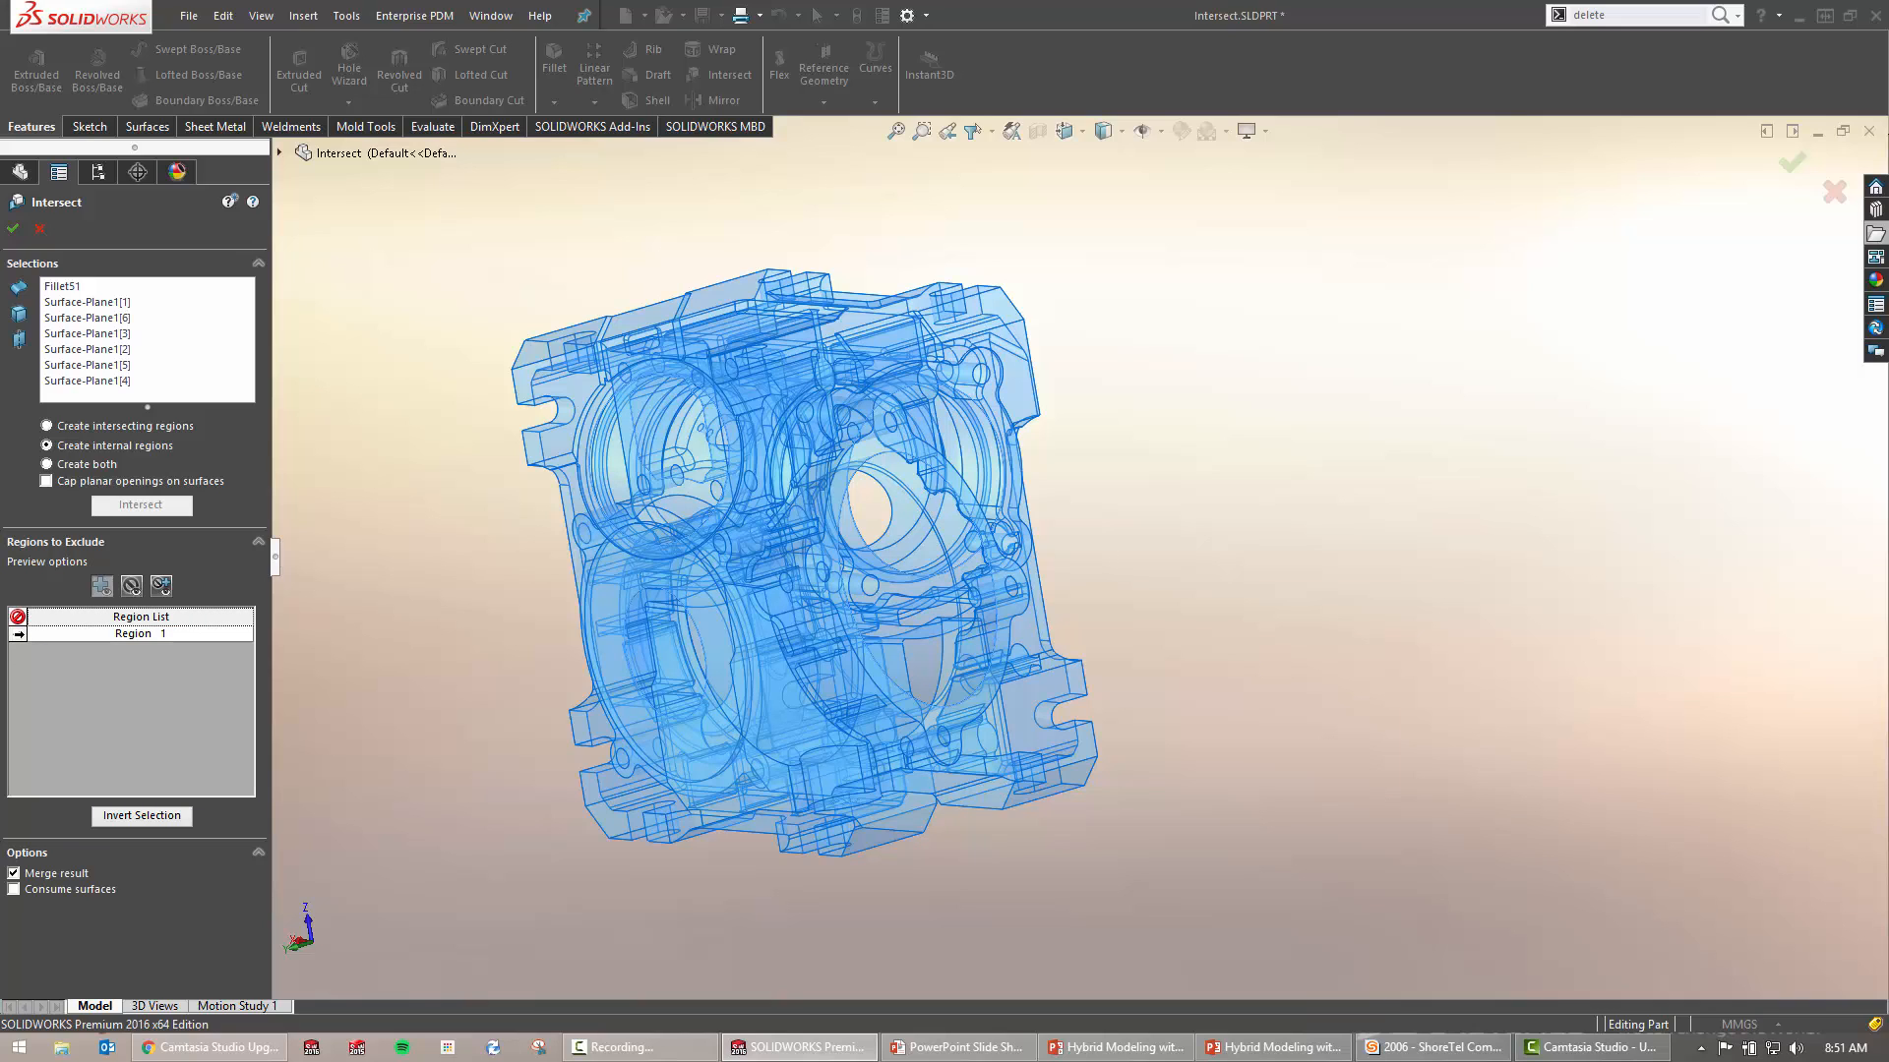
pyautogui.click(18, 634)
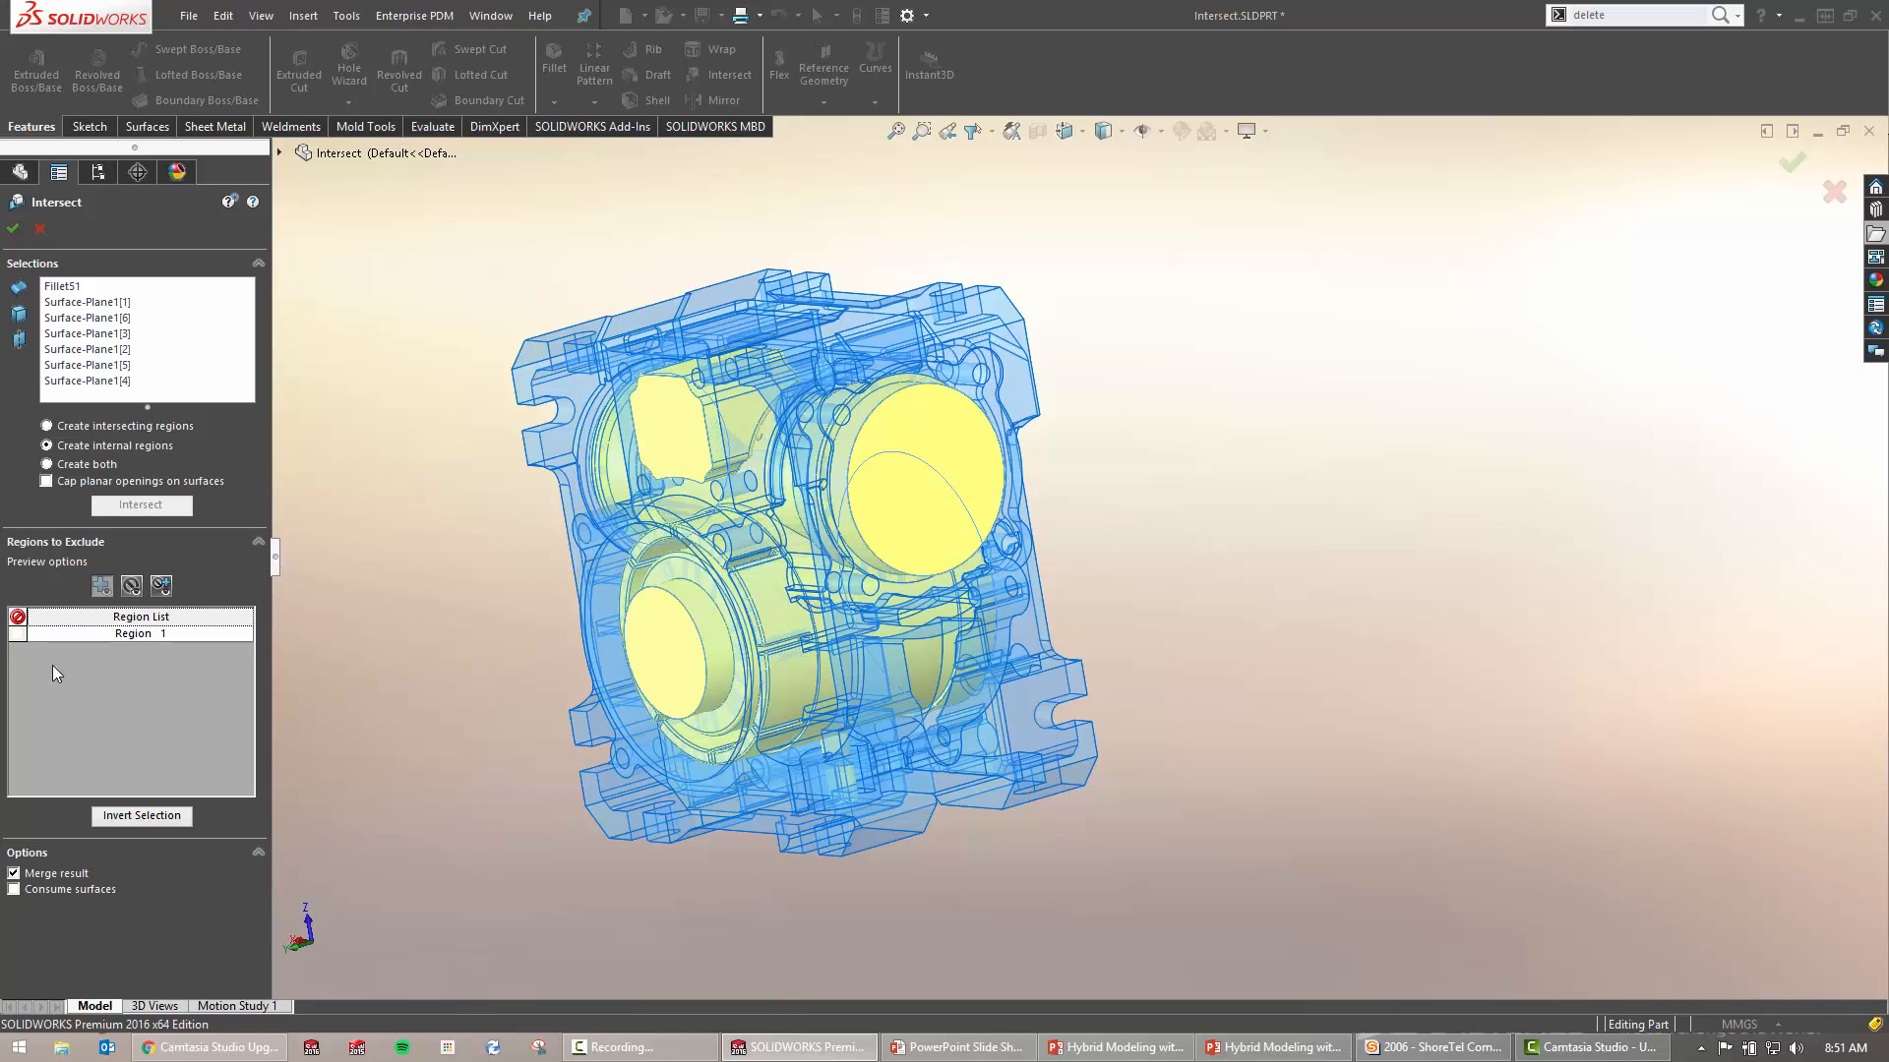
pyautogui.click(12, 232)
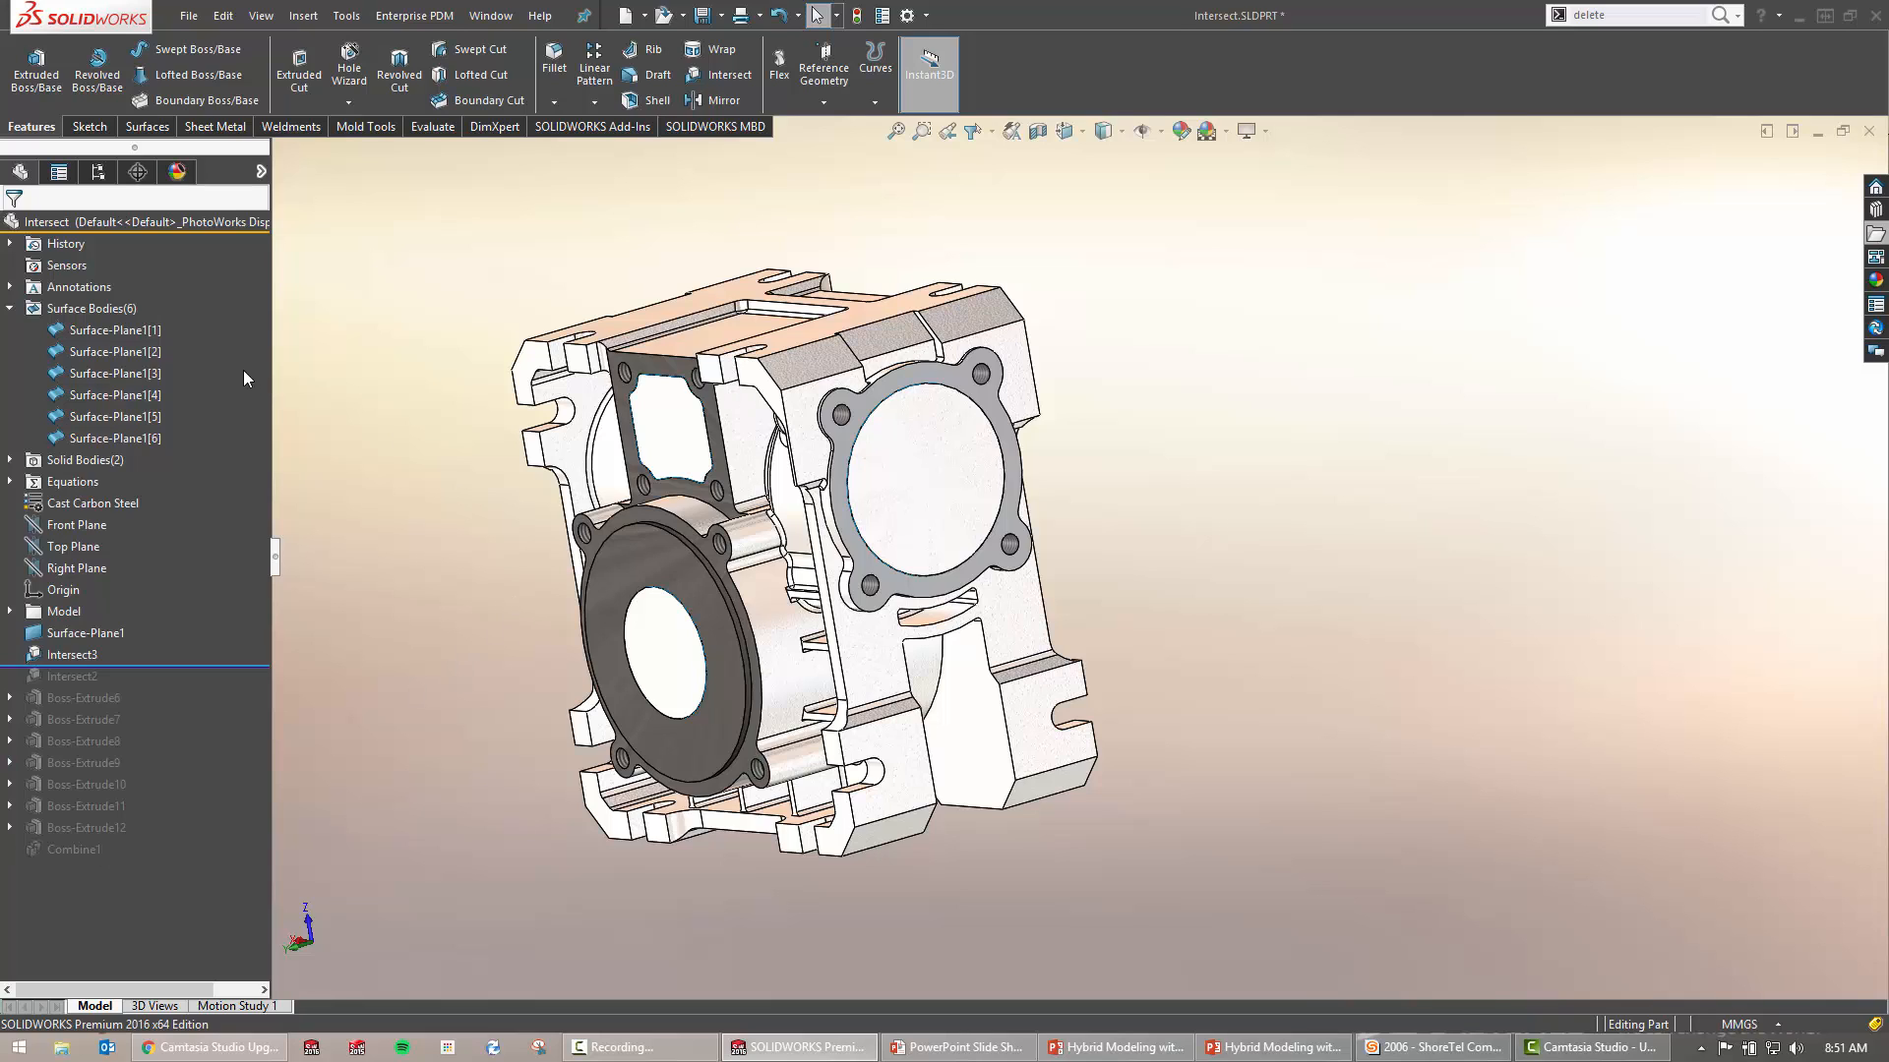
# Show only the Intersect3[1] cavity body with the housing hidden, ready for evaluation
pyautogui.click(112, 303)
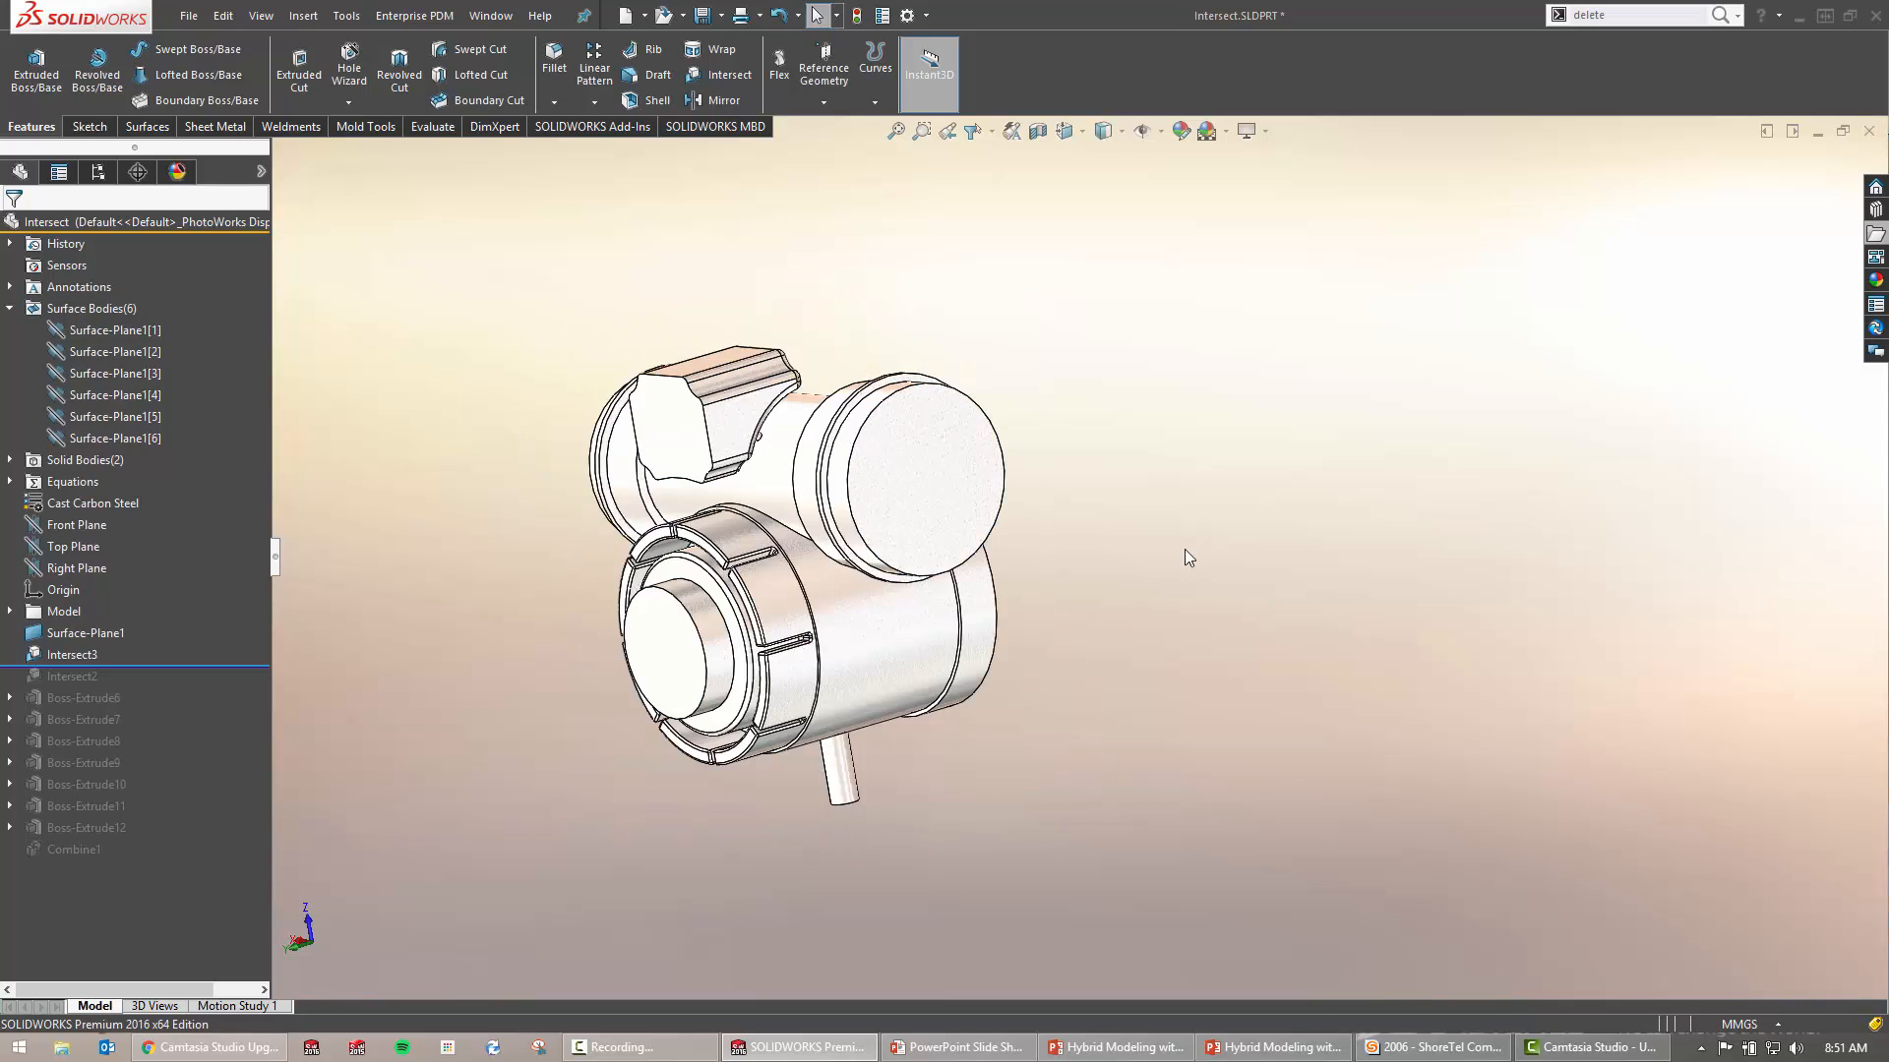
pyautogui.moveTo(969, 548); pyautogui.dragTo(848, 556, button='middle')
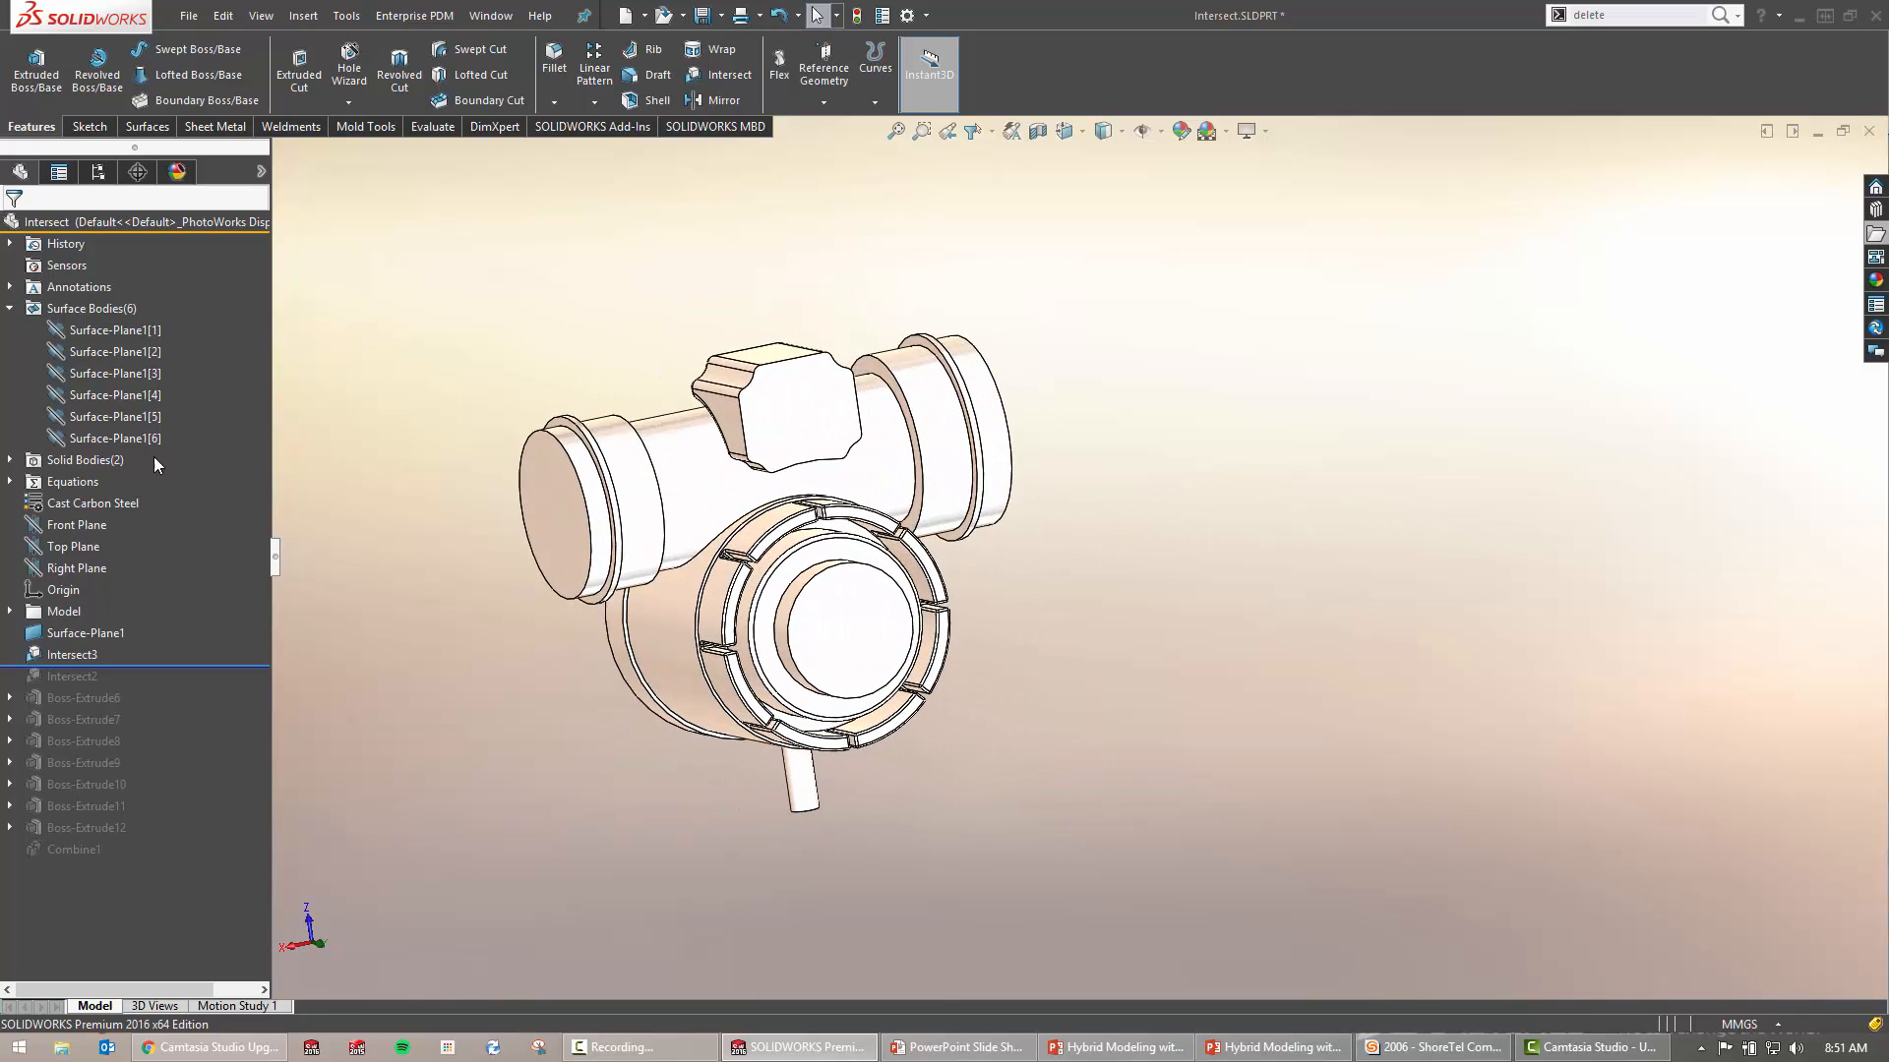
pyautogui.click(11, 460)
pyautogui.click(90, 481)
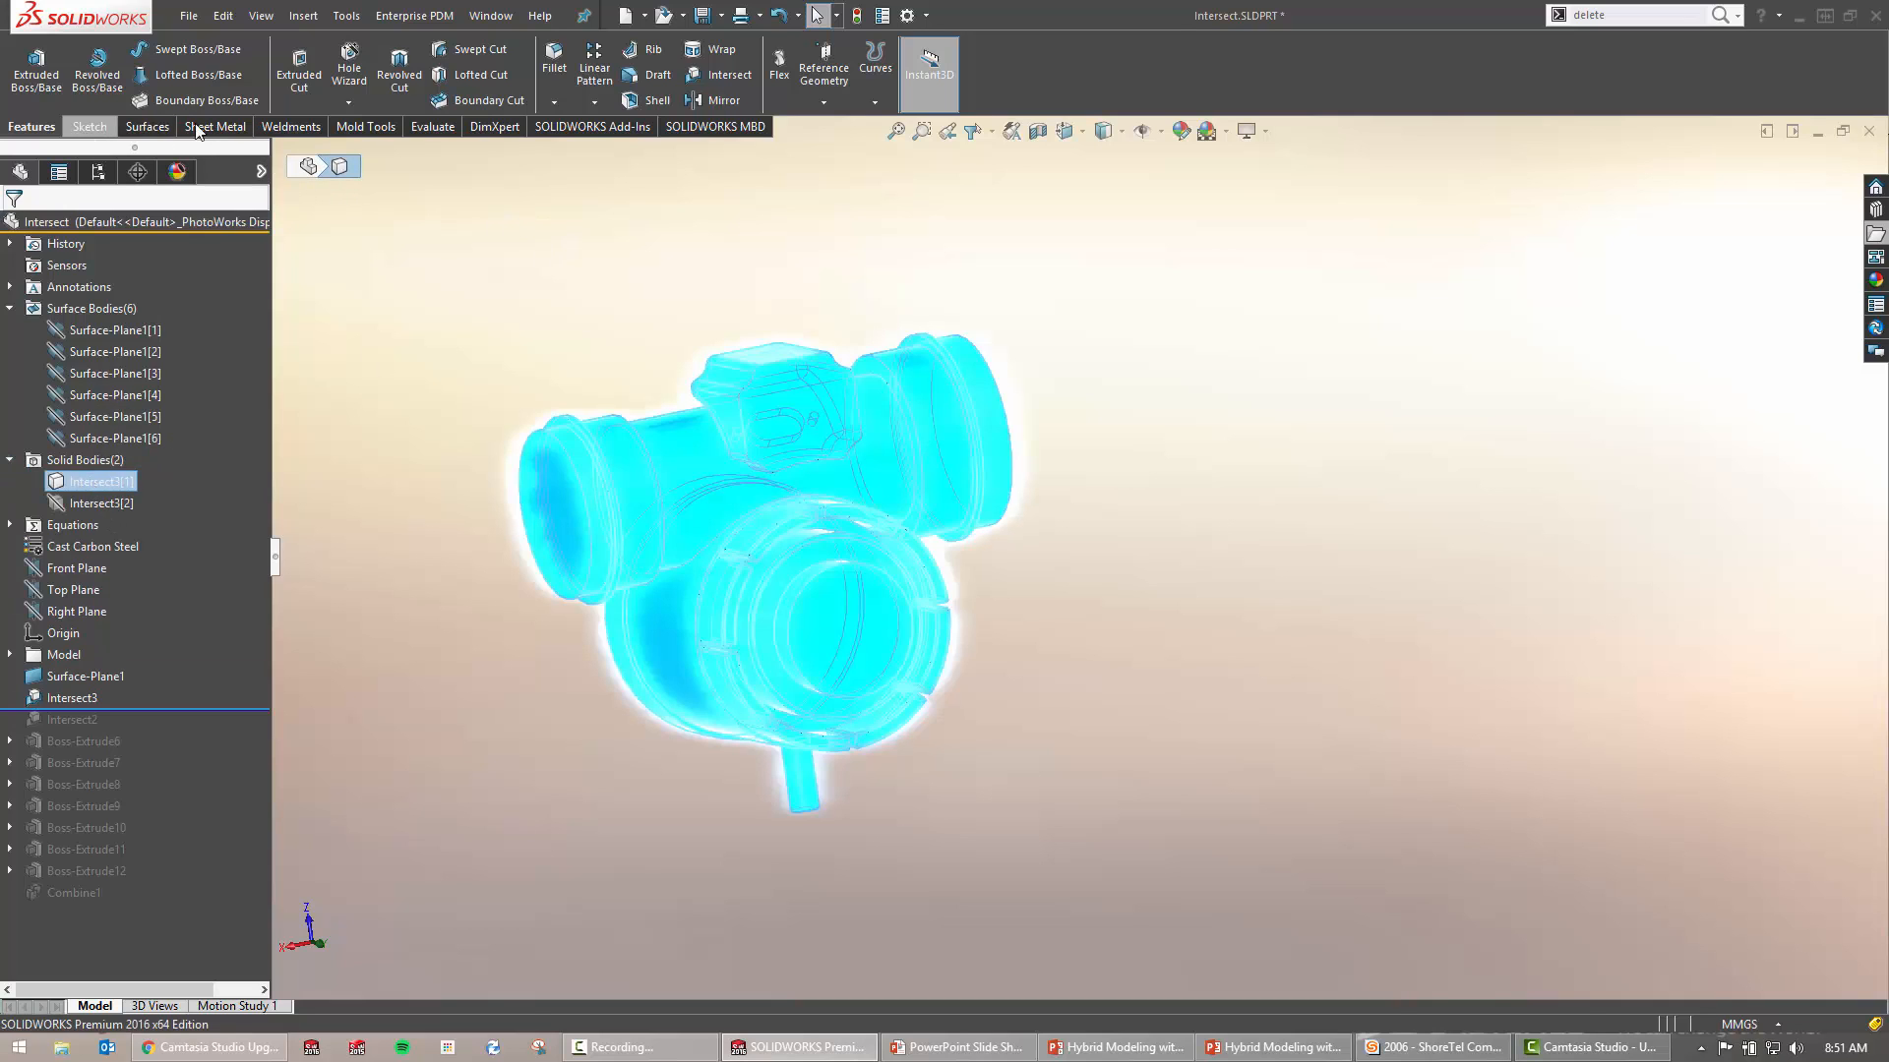
pyautogui.click(432, 127)
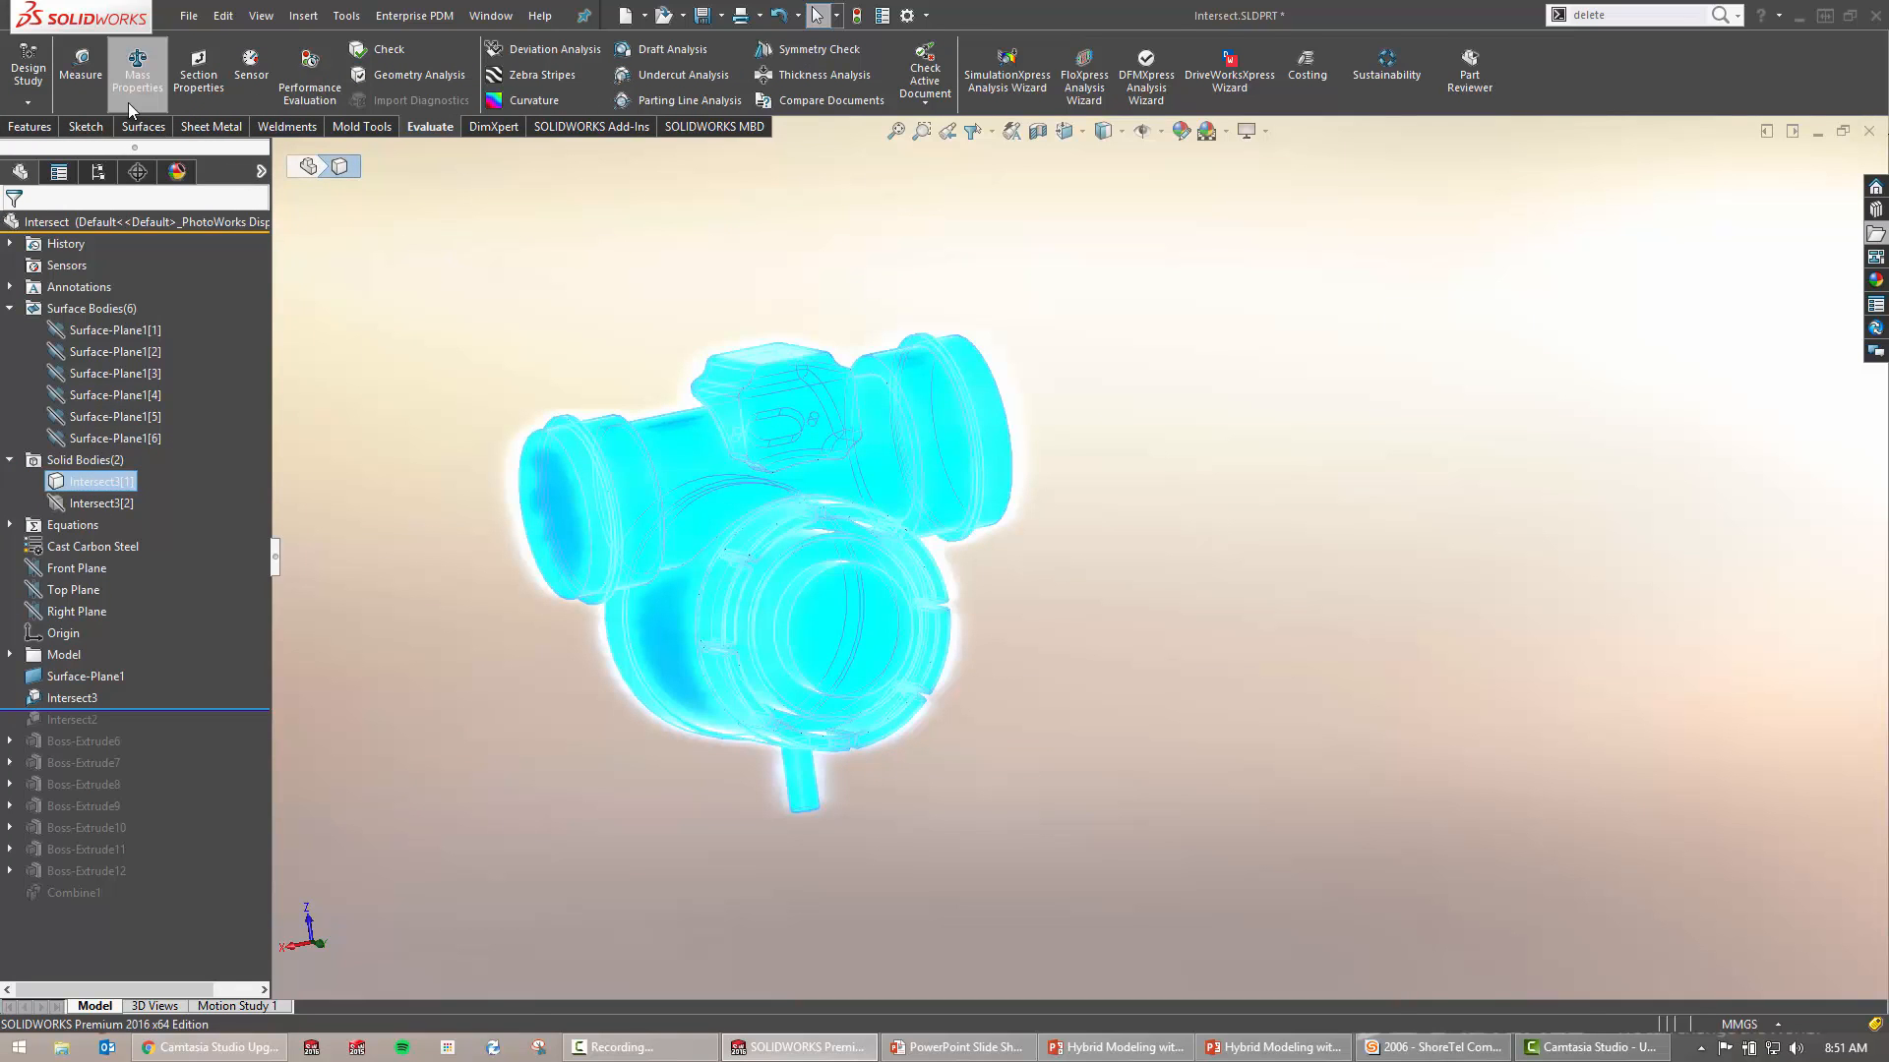
# Measure the cavity body's mass properties, reading a volume of 326888.35 cubic millimeters
pyautogui.click(136, 79)
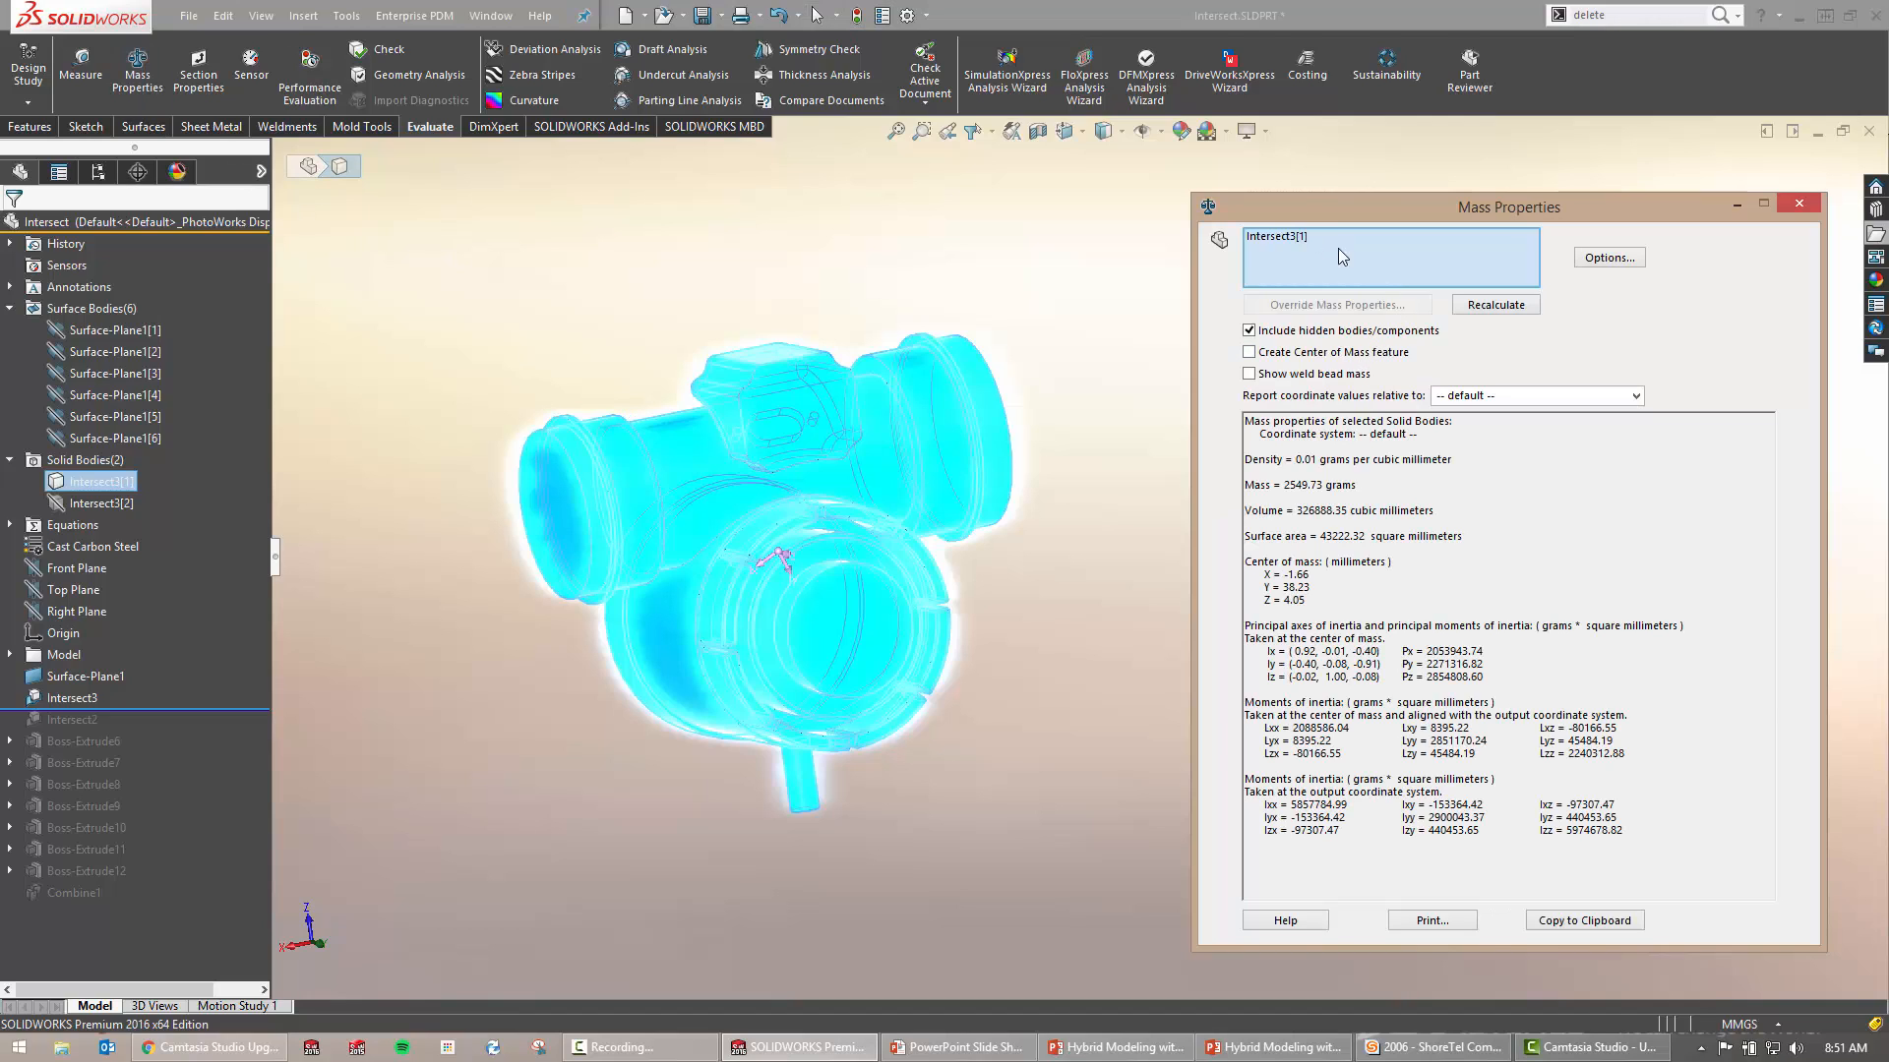
pyautogui.moveTo(1377, 482); pyautogui.dragTo(1237, 485)
pyautogui.moveTo(1436, 510); pyautogui.dragTo(1234, 515)
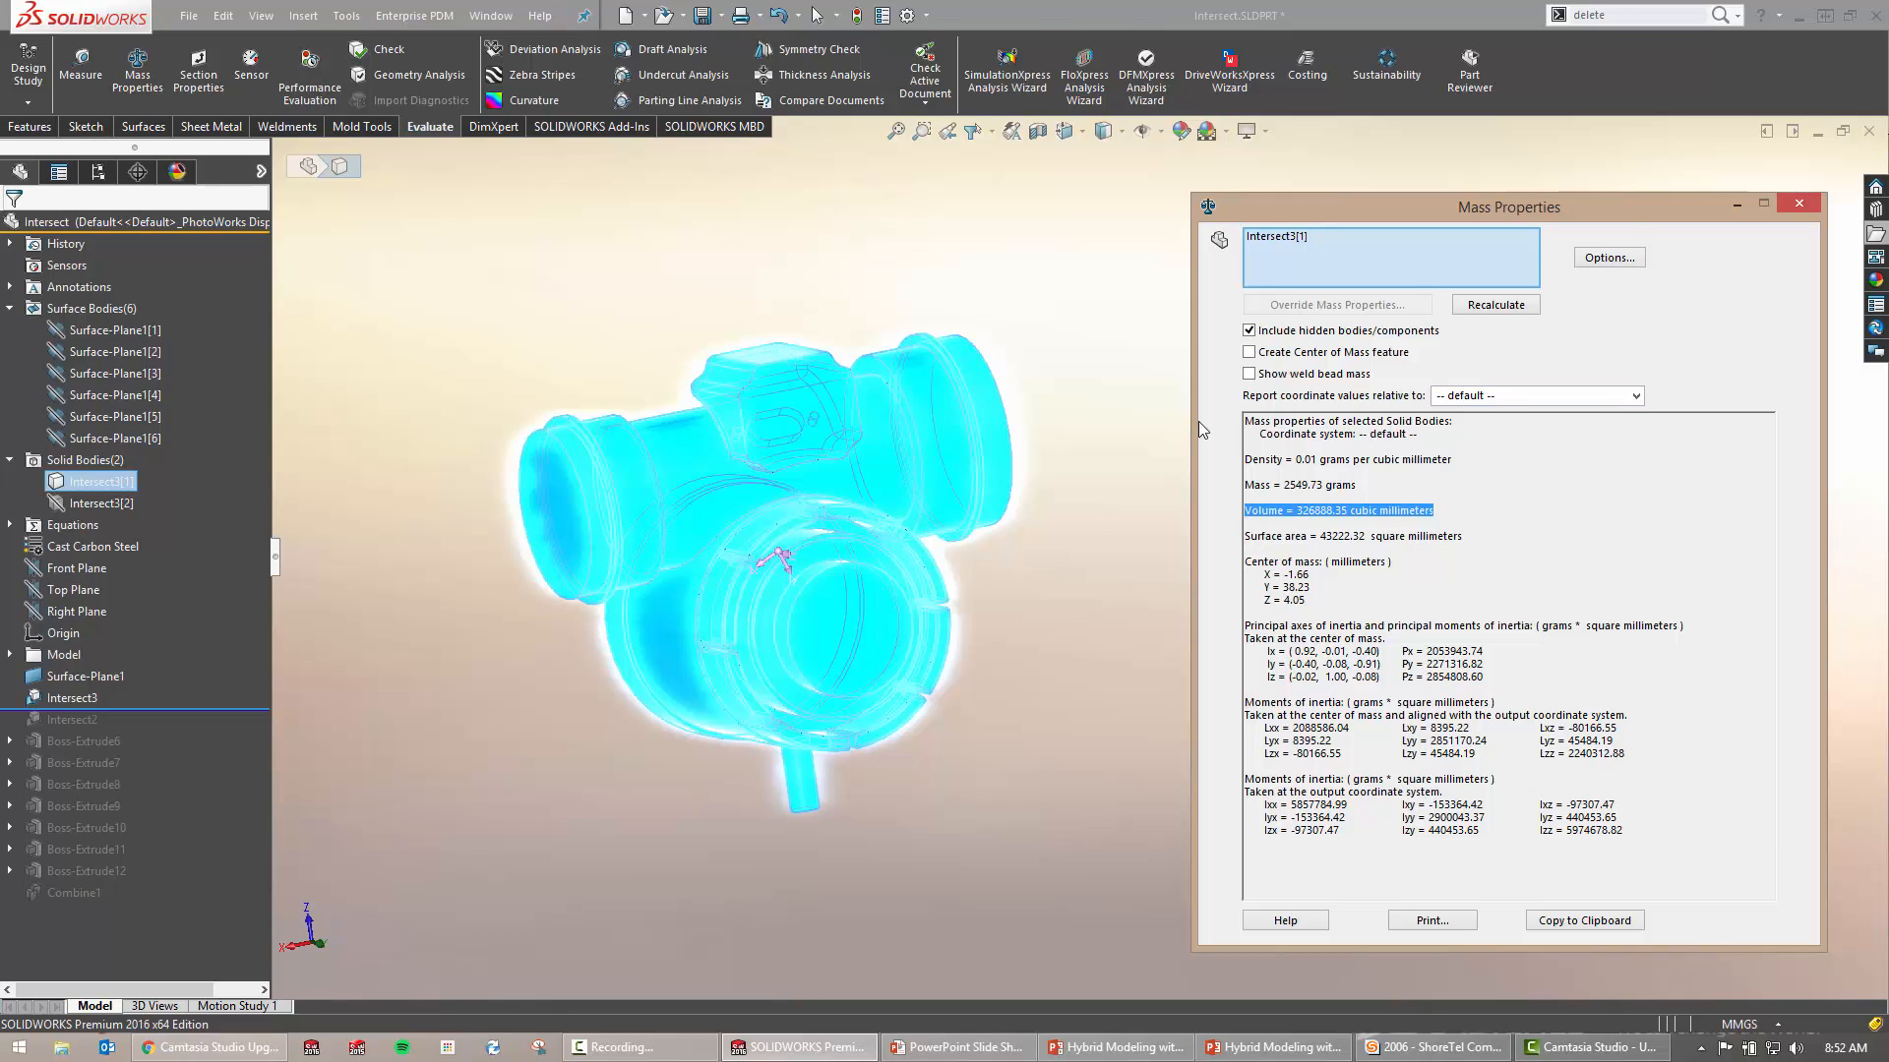
pyautogui.click(1799, 204)
# Review the Surface-Plane1 caps and Intersect3 cavity body, then return to the Interior Volume slide
pyautogui.moveTo(1177, 451); pyautogui.dragTo(1172, 565, button='middle')
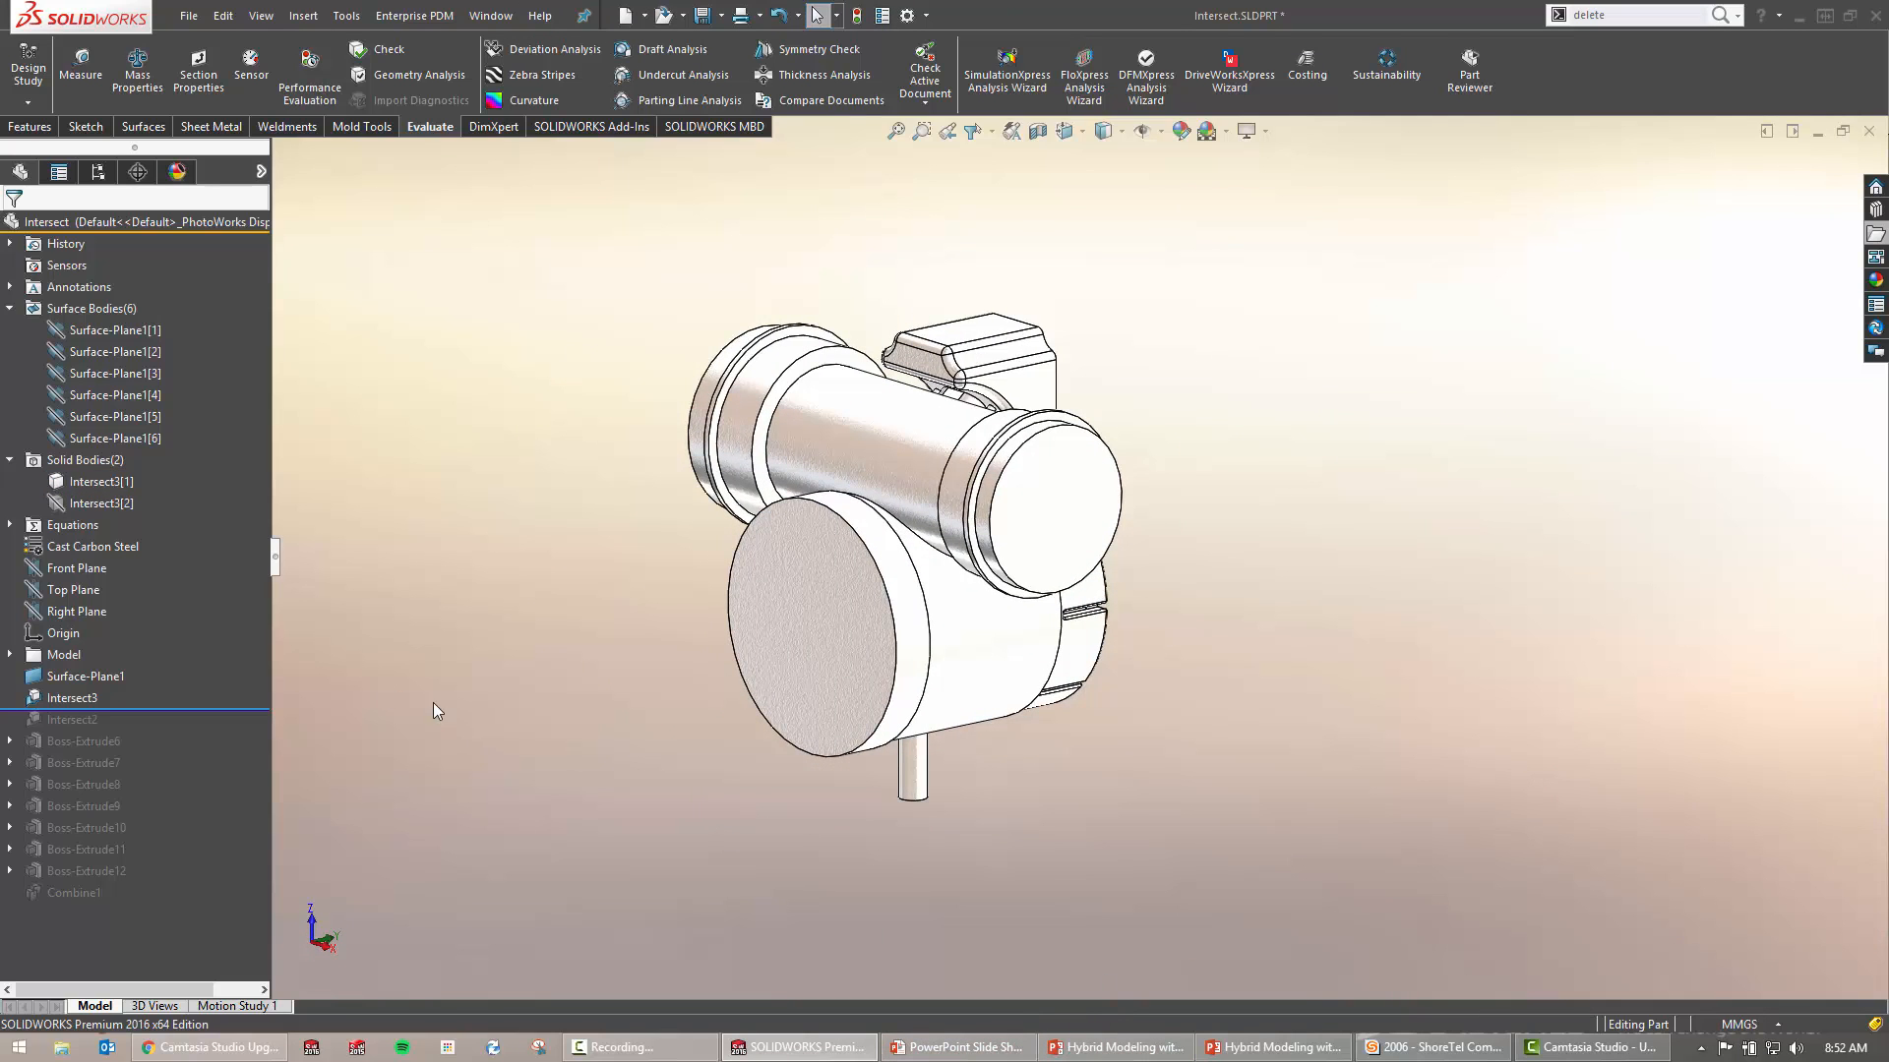
pyautogui.click(83, 677)
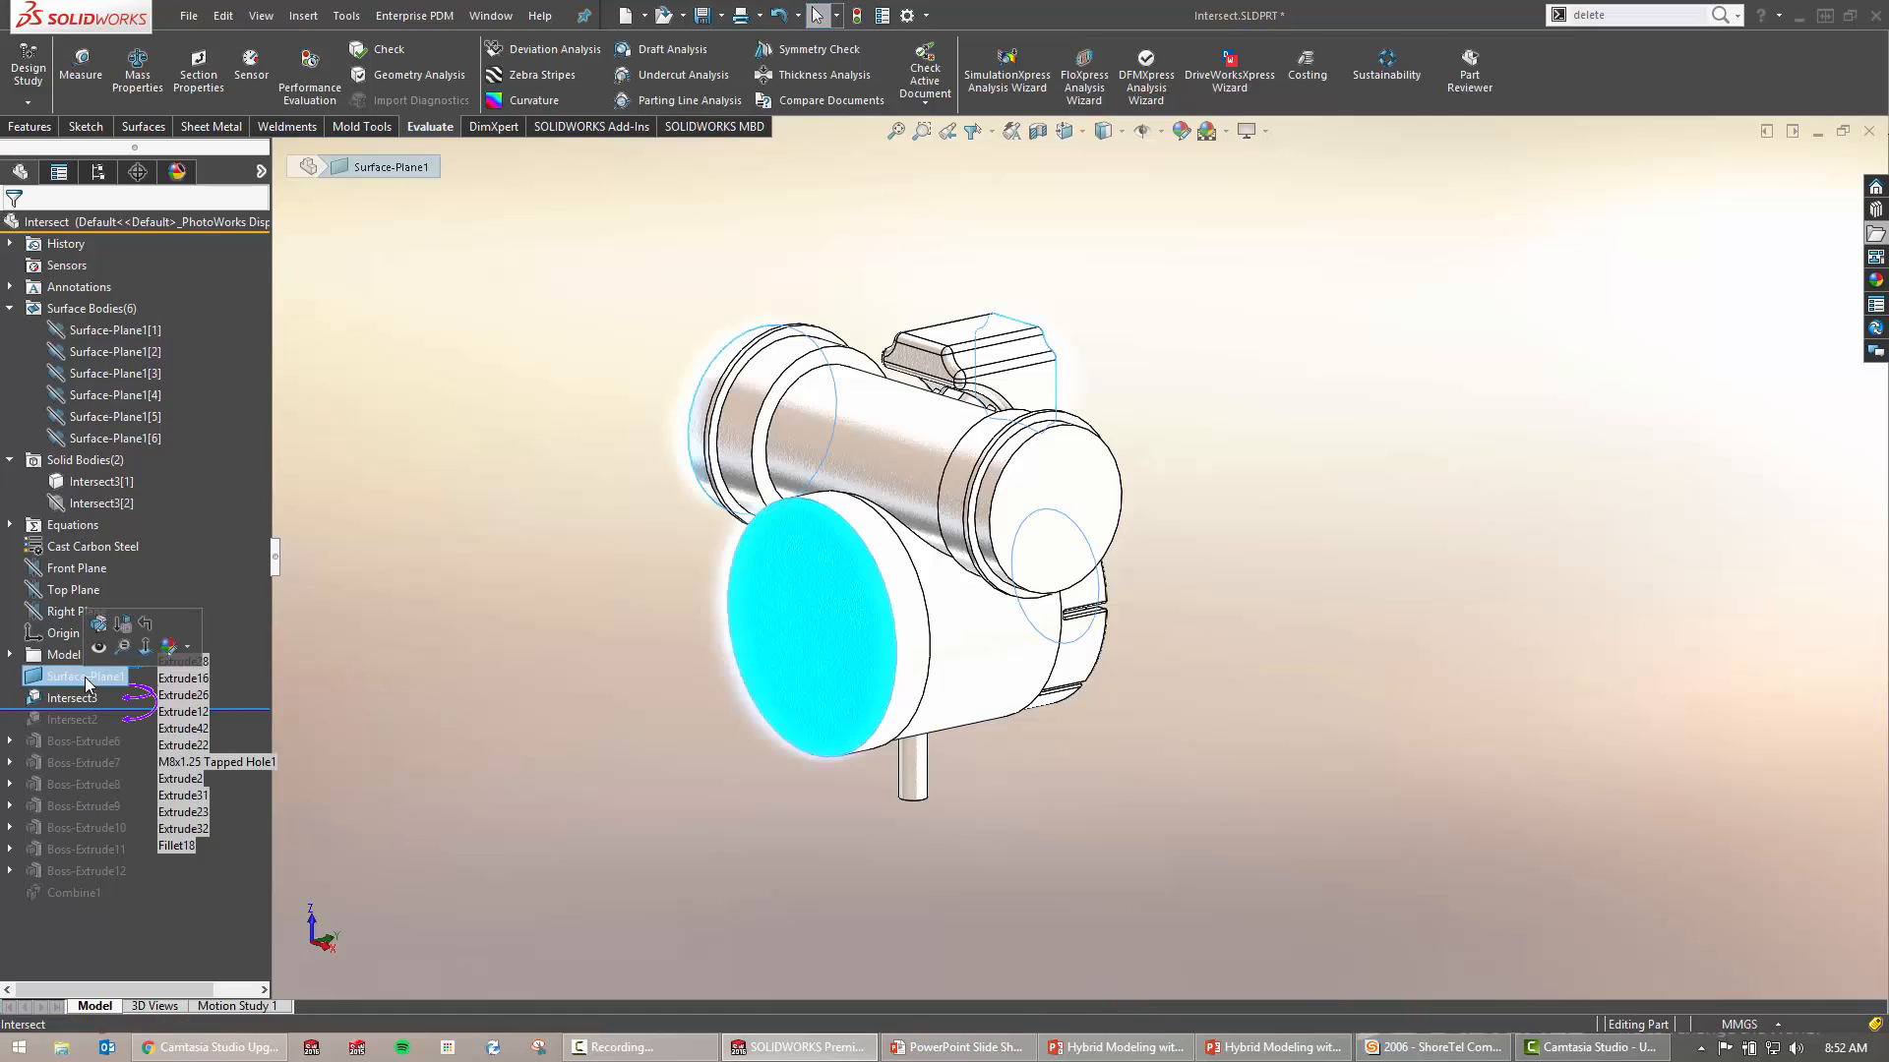
pyautogui.click(422, 670)
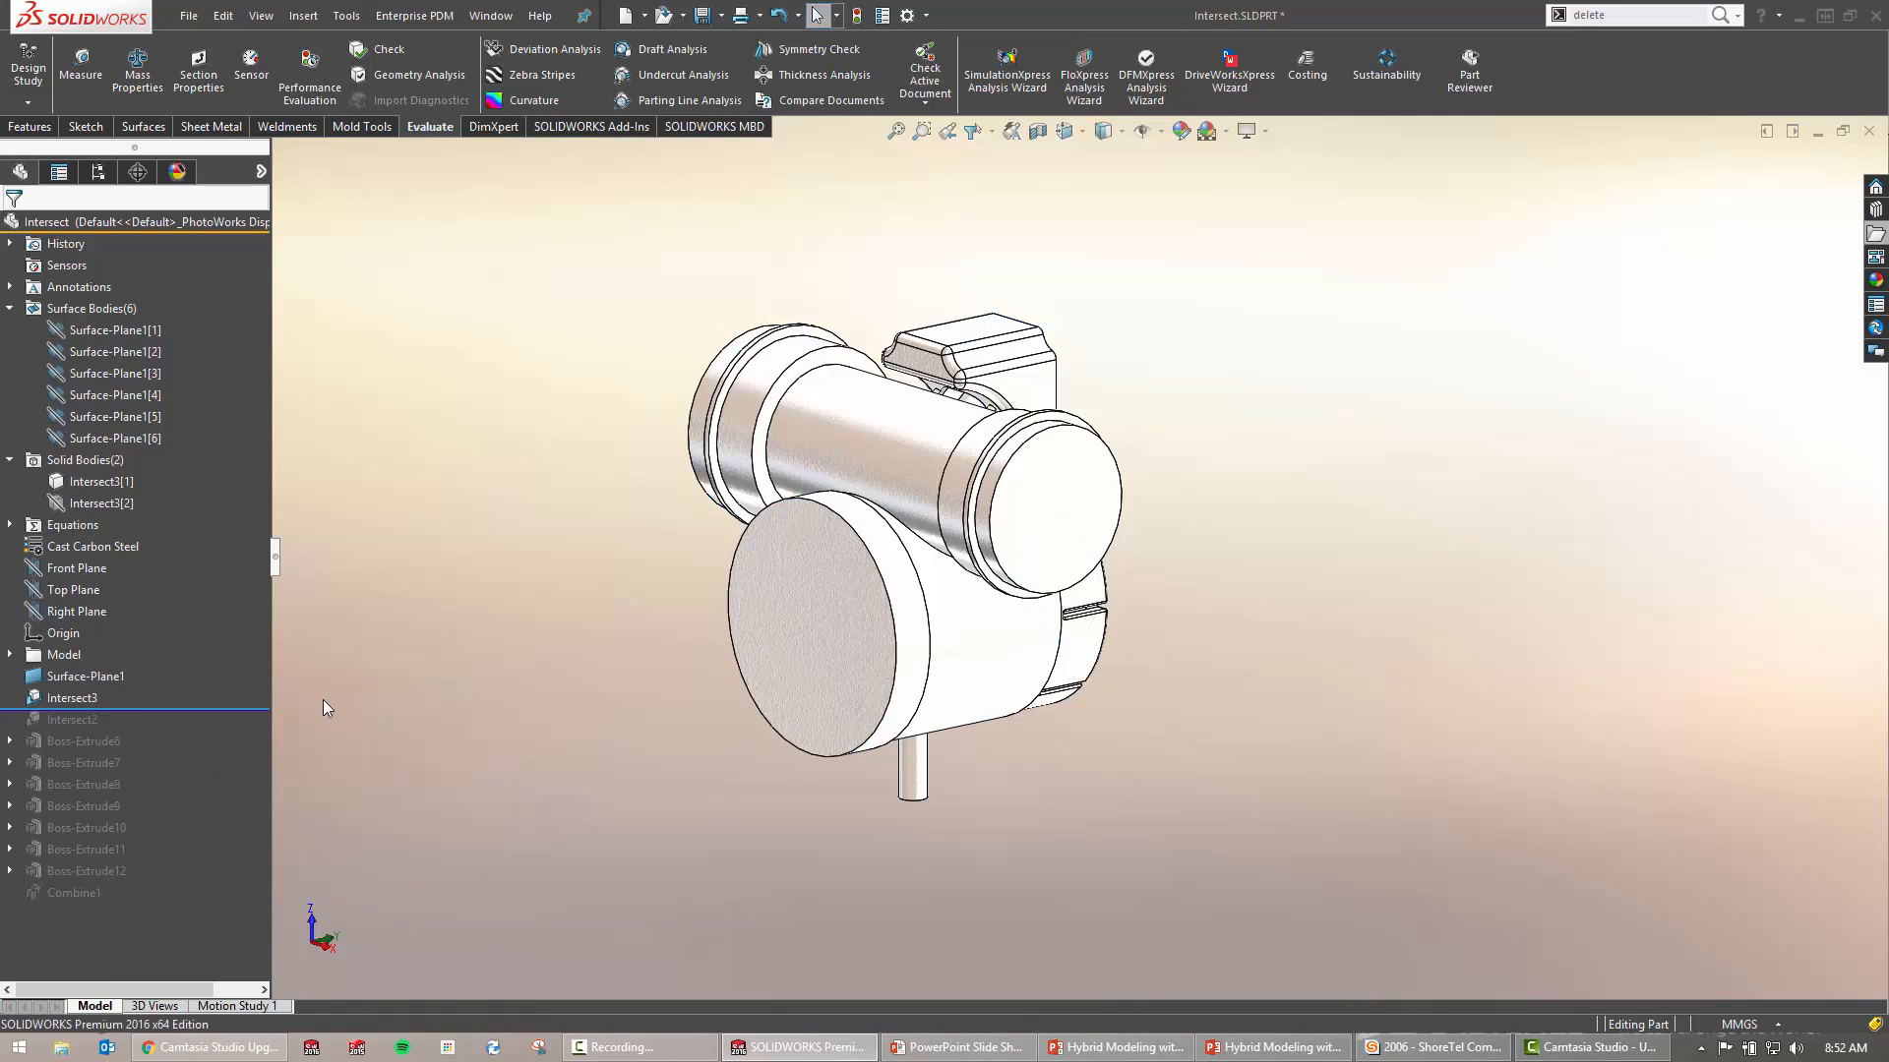
pyautogui.click(75, 700)
pyautogui.click(462, 685)
pyautogui.click(972, 1050)
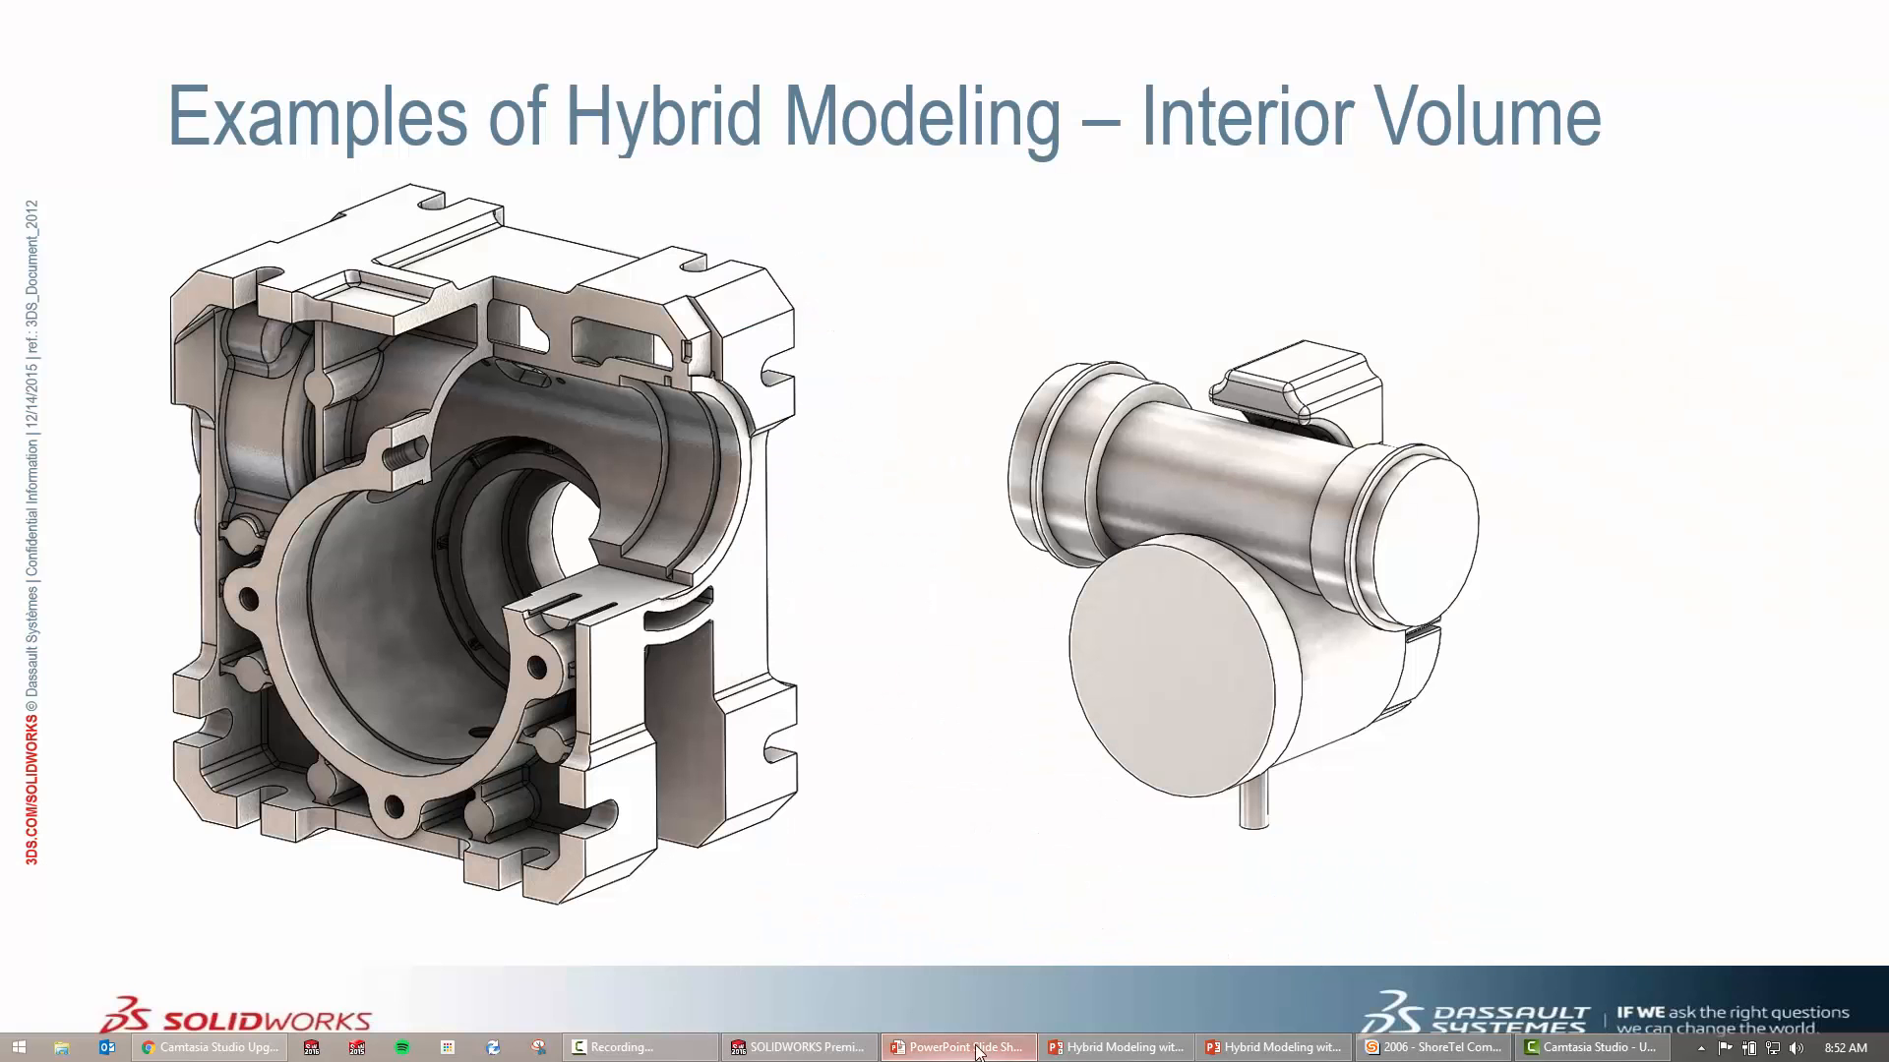